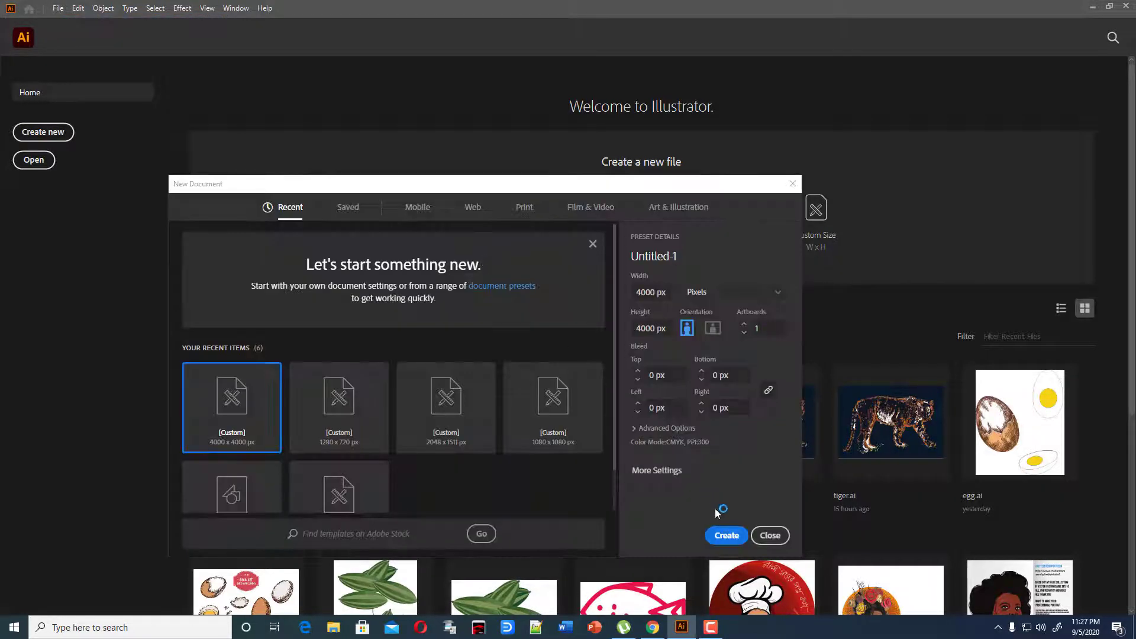
# Step: Create a new 4000 x 4000 px document and draw an upright ellipse about 1255 px wide and 1900 px high near the middle
pyautogui.click(722, 534)
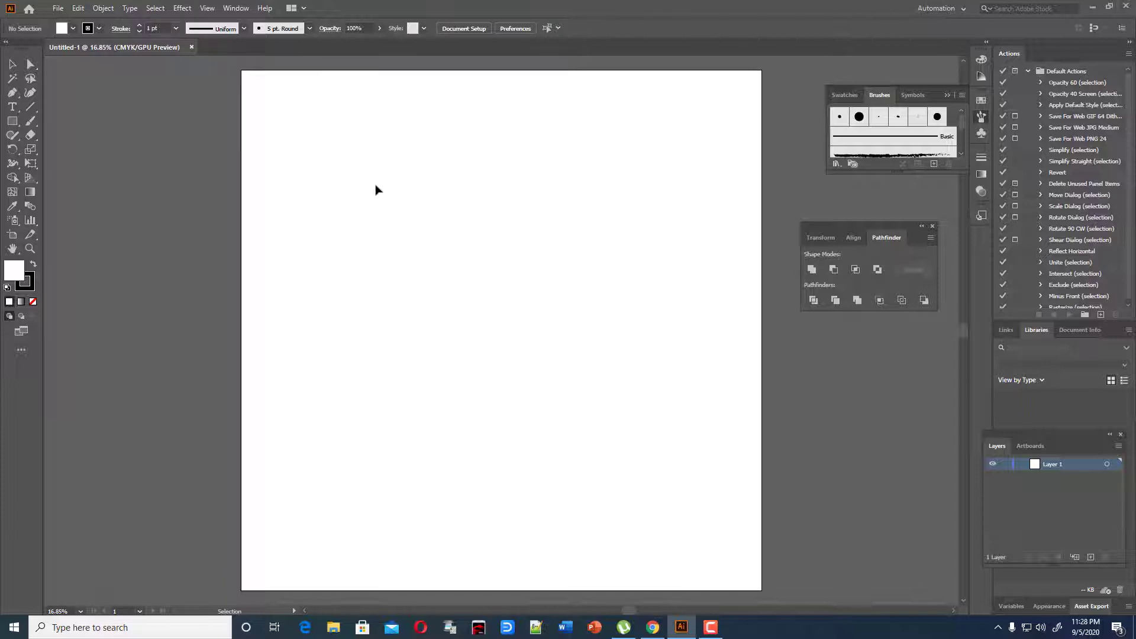
pyautogui.click(20, 125)
pyautogui.click(44, 150)
pyautogui.moveTo(445, 197); pyautogui.dragTo(607, 442)
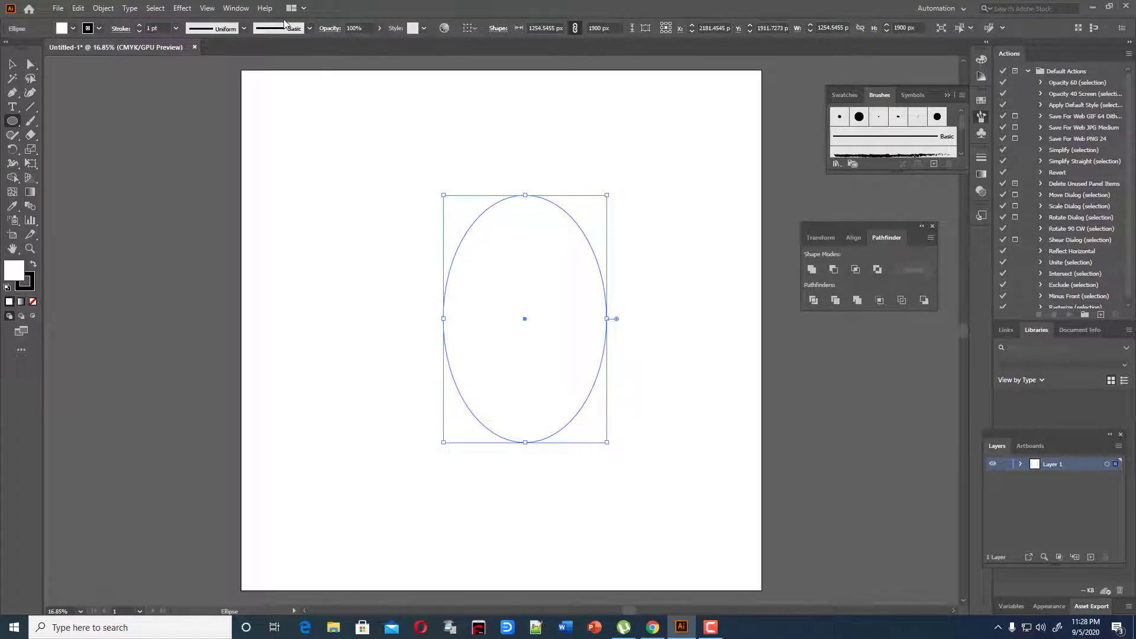
# Step: Set the ellipse's stroke weight to 4 pt and enlarge it to about 1291 px wide and 1923 px high
pyautogui.scroll(1, 162, 26)
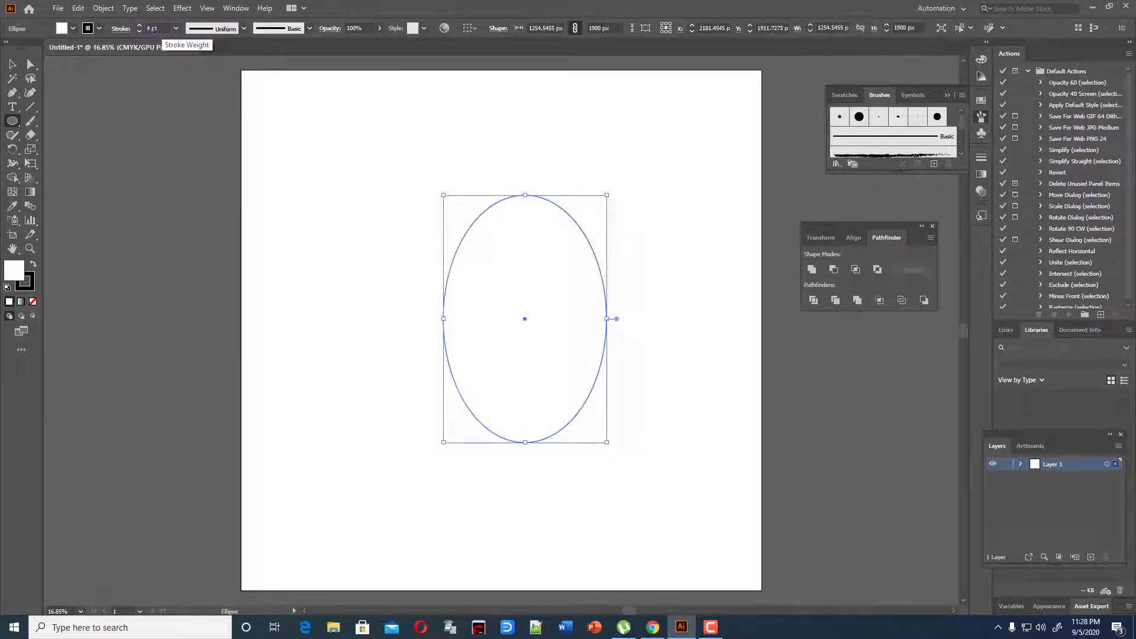
pyautogui.moveTo(443, 195); pyautogui.dragTo(438, 192)
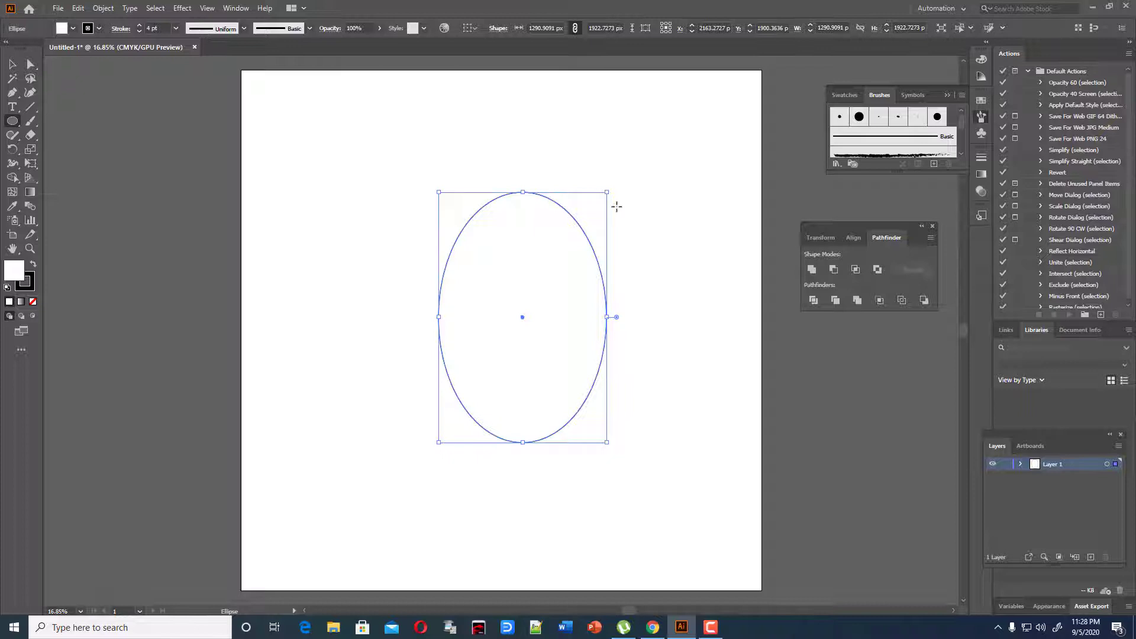
# Step: Move the ellipse horizontally to the centre of the artboard, at X 2000 px
pyautogui.click(12, 64)
pyautogui.click(423, 186)
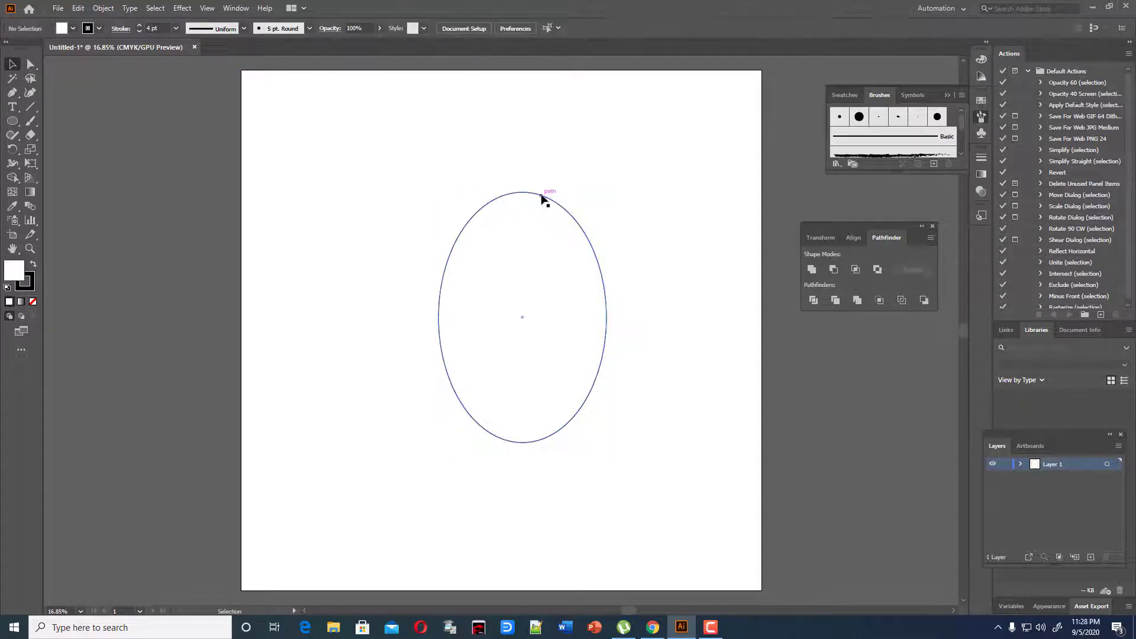
pyautogui.moveTo(543, 195); pyautogui.dragTo(522, 197)
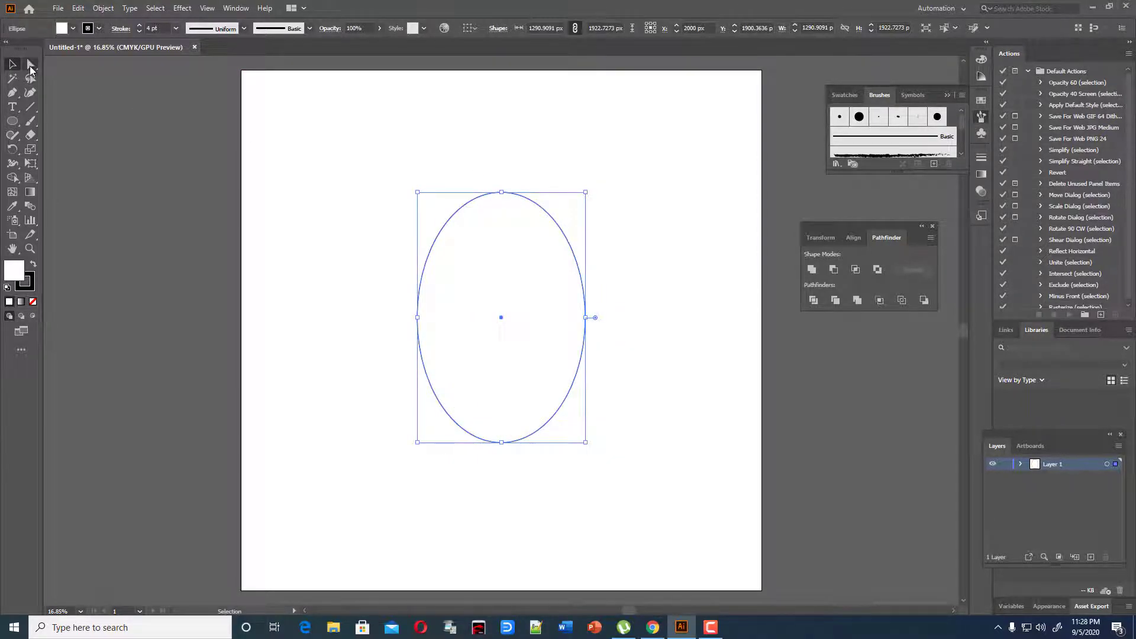
# Step: Raise the ellipse's top anchor point to about Y 884 px to lengthen the upper curve
pyautogui.click(31, 66)
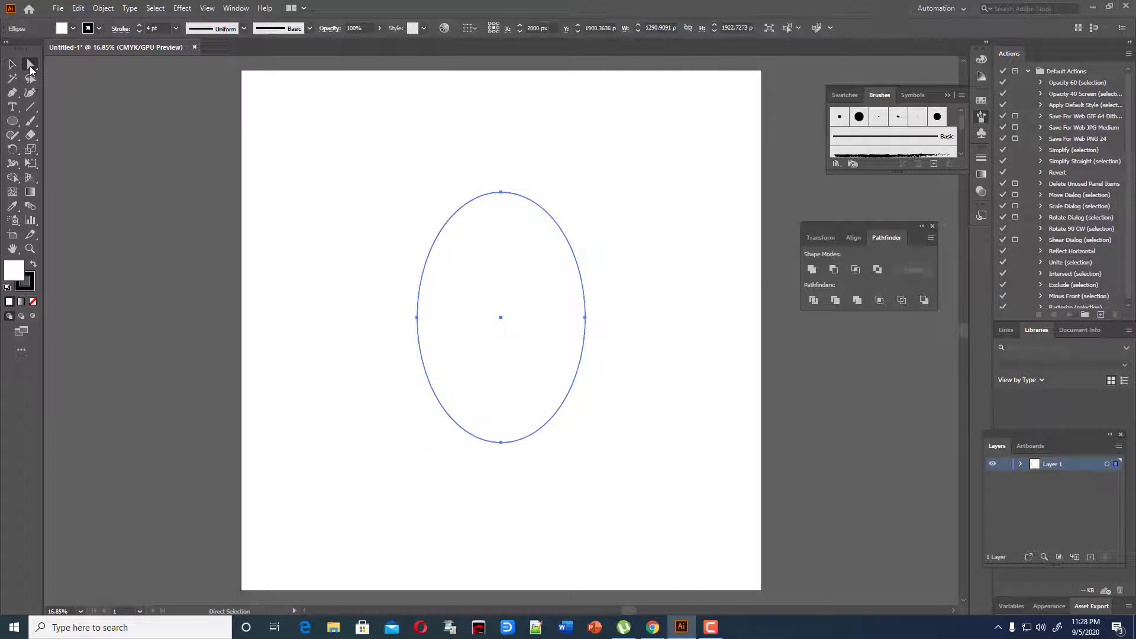
pyautogui.click(501, 193)
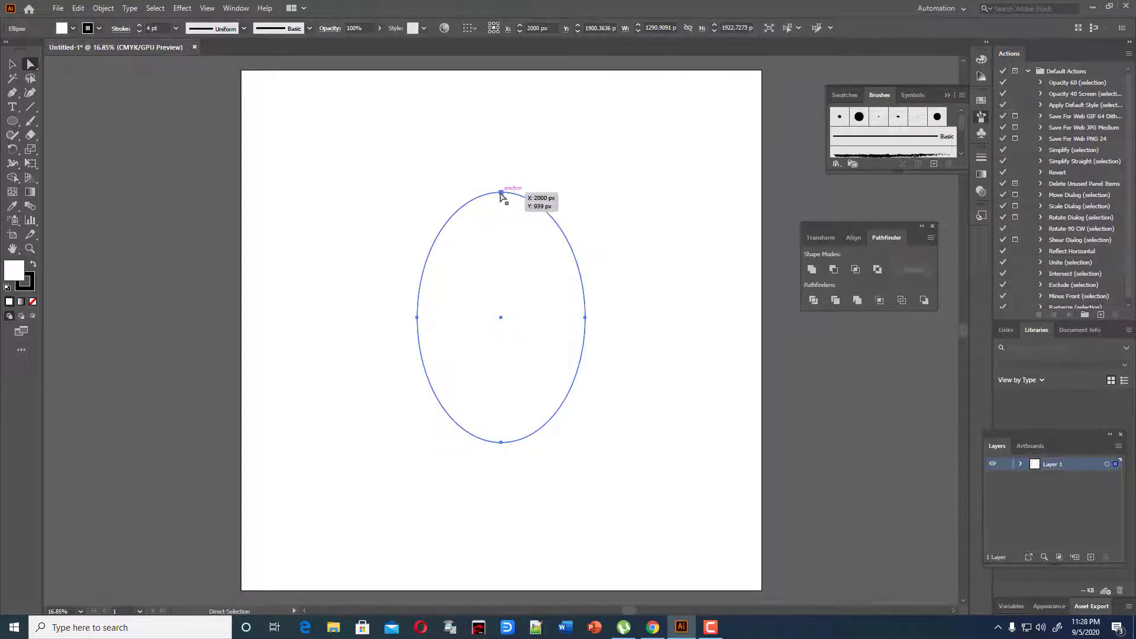
pyautogui.click(501, 193)
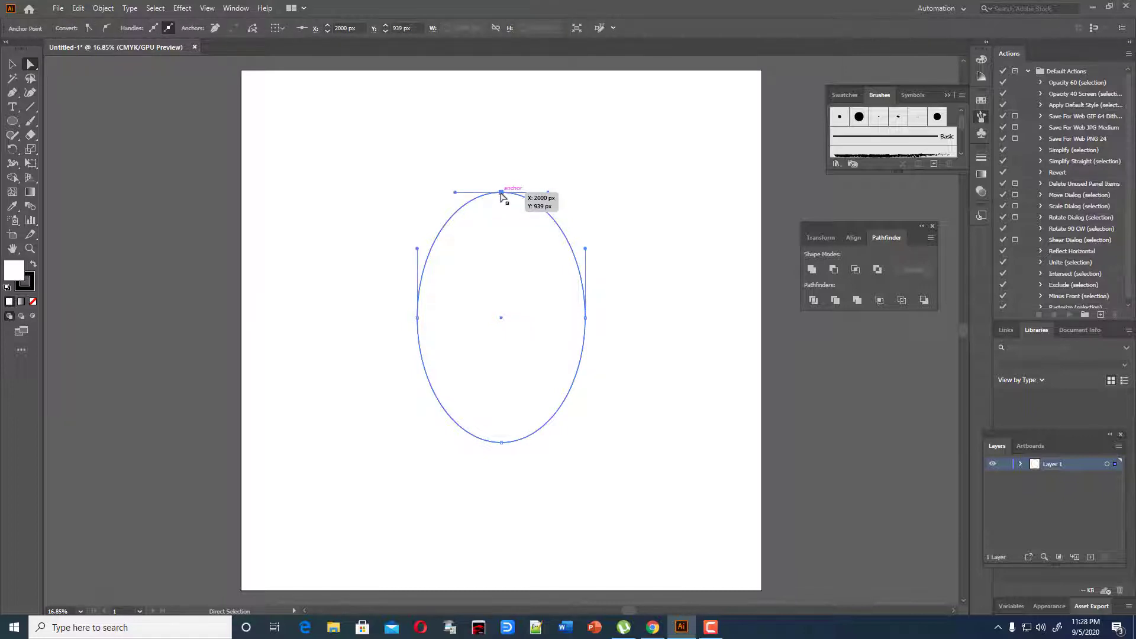
pyautogui.moveTo(500, 193); pyautogui.dragTo(501, 186)
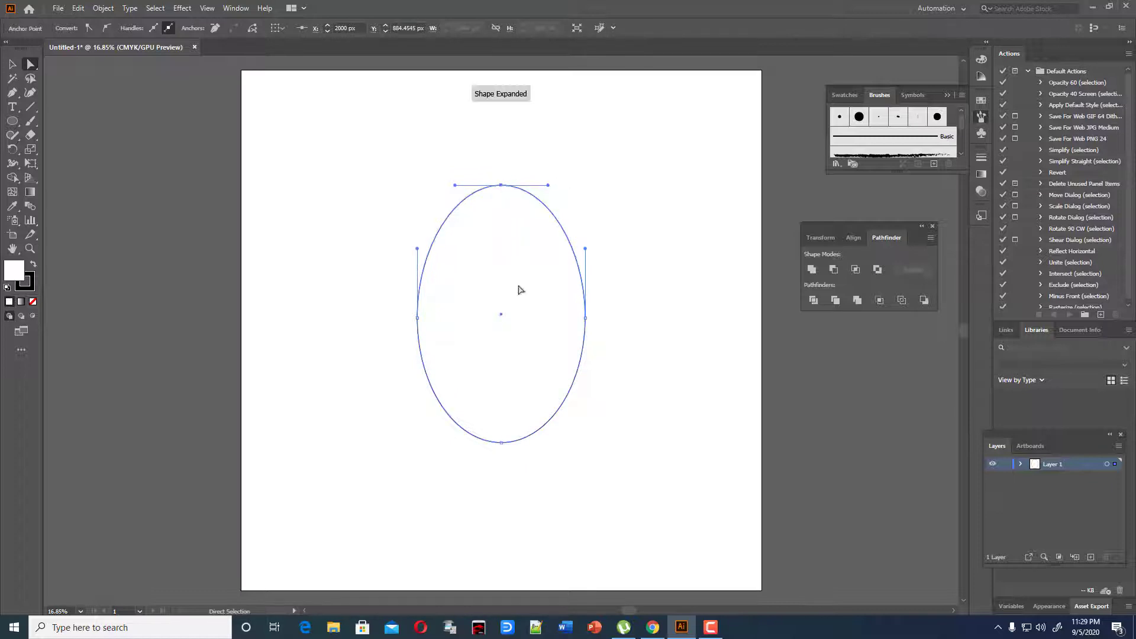
# Step: Raise the ellipse's bottom anchor point to about Y 2693 px to form an egg outline, leaving the shape deselected
pyautogui.click(501, 442)
pyautogui.moveTo(501, 443); pyautogui.dragTo(503, 425)
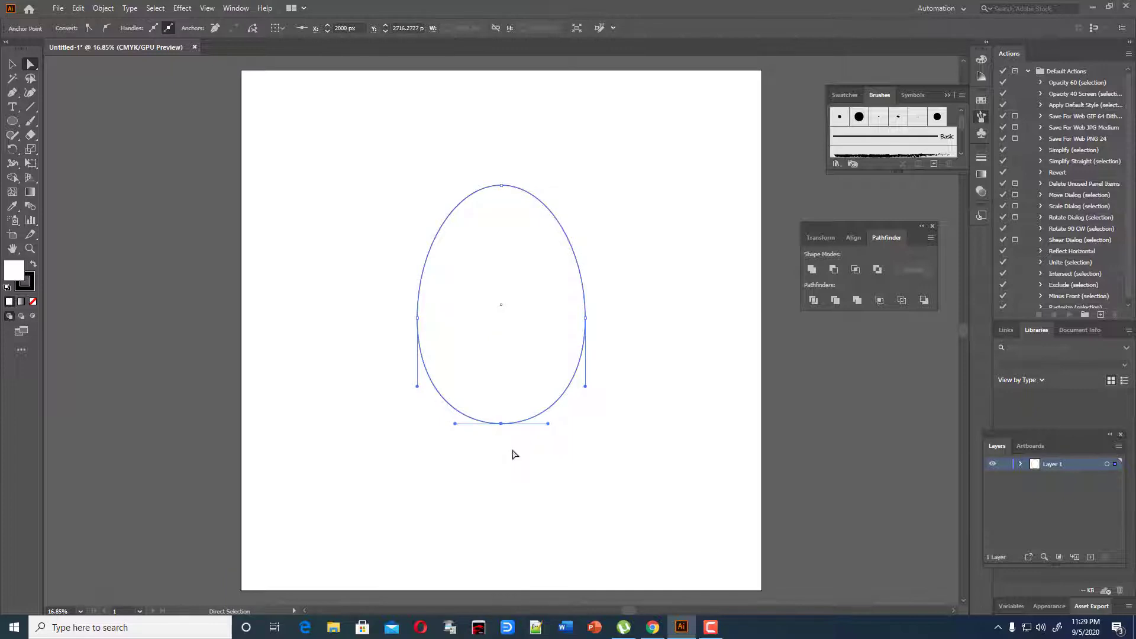
pyautogui.hotkey('shift', 'Up')
pyautogui.hotkey('shift', 'Up')
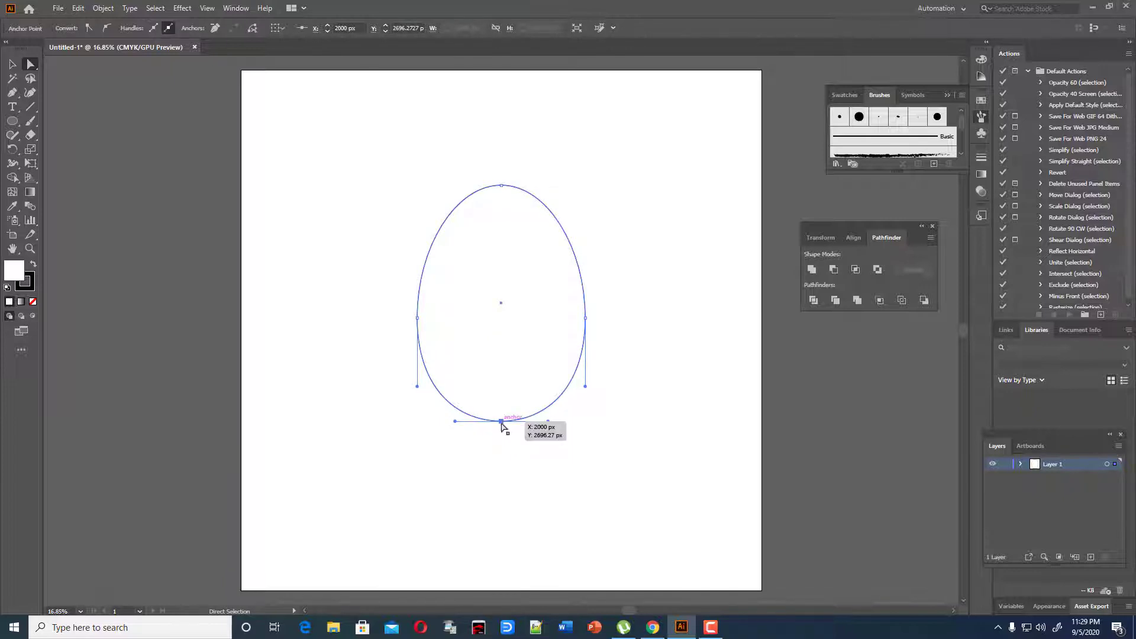
pyautogui.moveTo(501, 421); pyautogui.dragTo(501, 418)
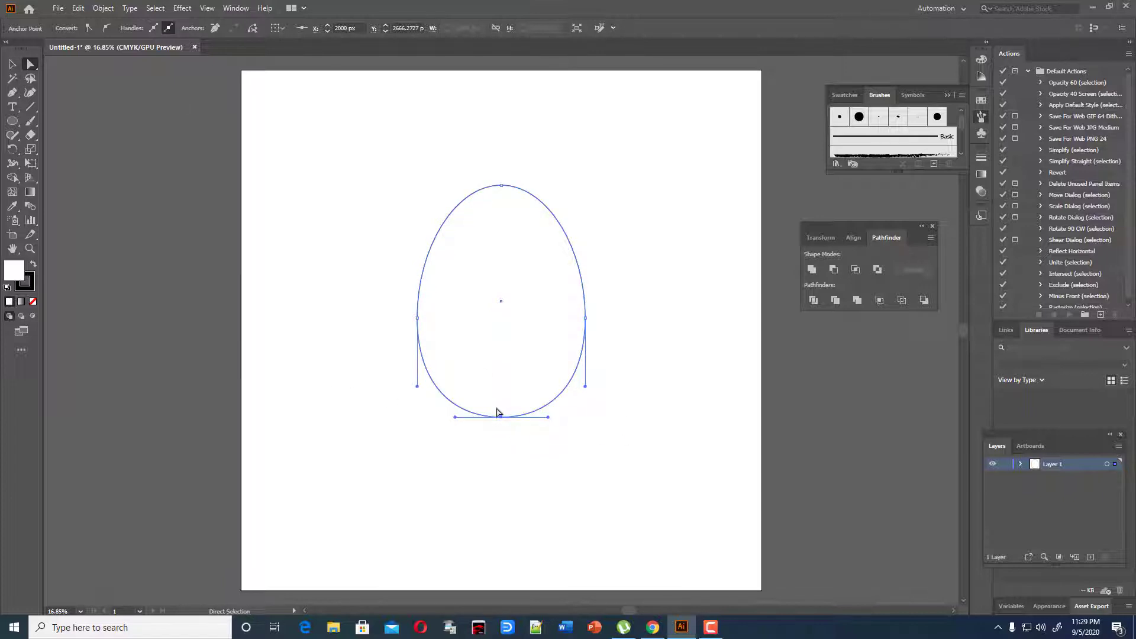
pyautogui.moveTo(501, 418); pyautogui.dragTo(501, 421)
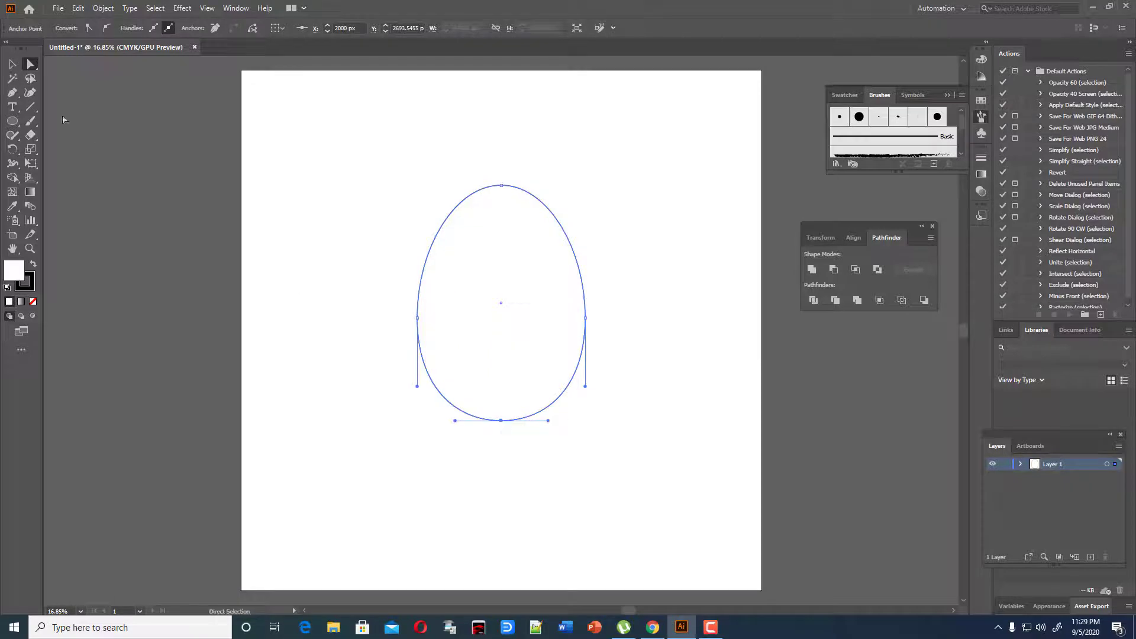
pyautogui.click(12, 63)
pyautogui.click(374, 221)
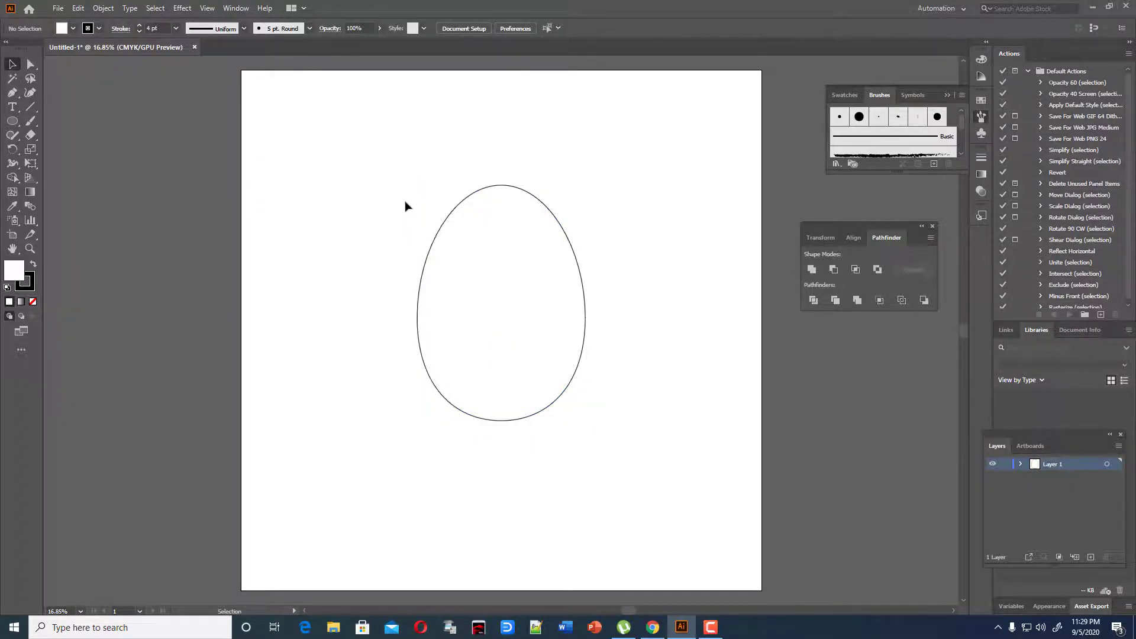
pyautogui.moveTo(406, 206); pyautogui.dragTo(731, 500)
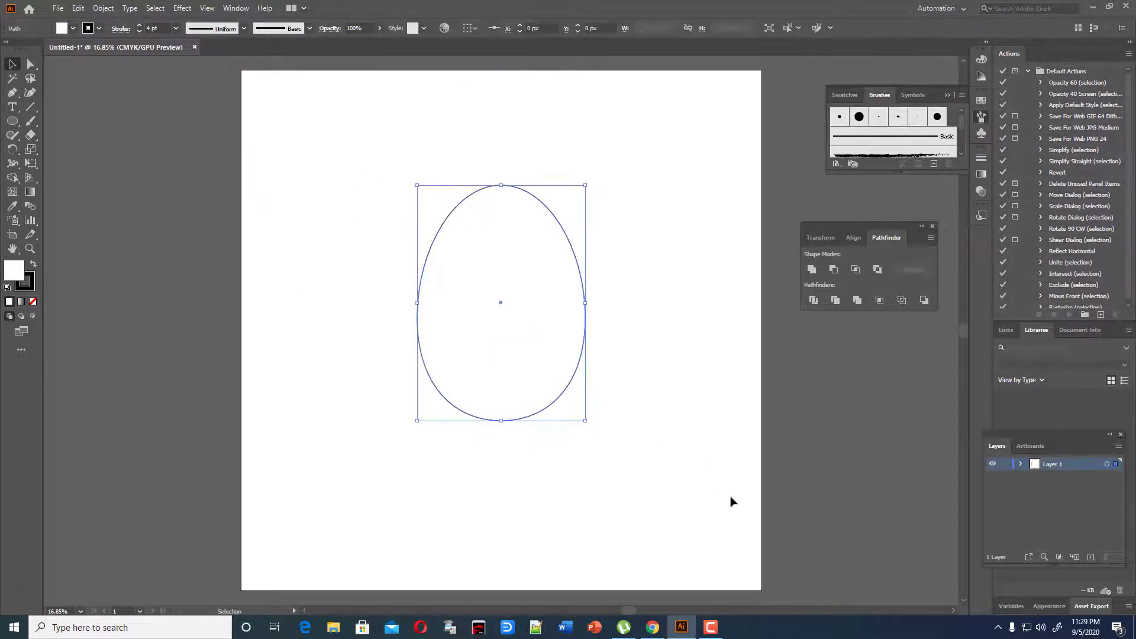
pyautogui.doubleClick(23, 272)
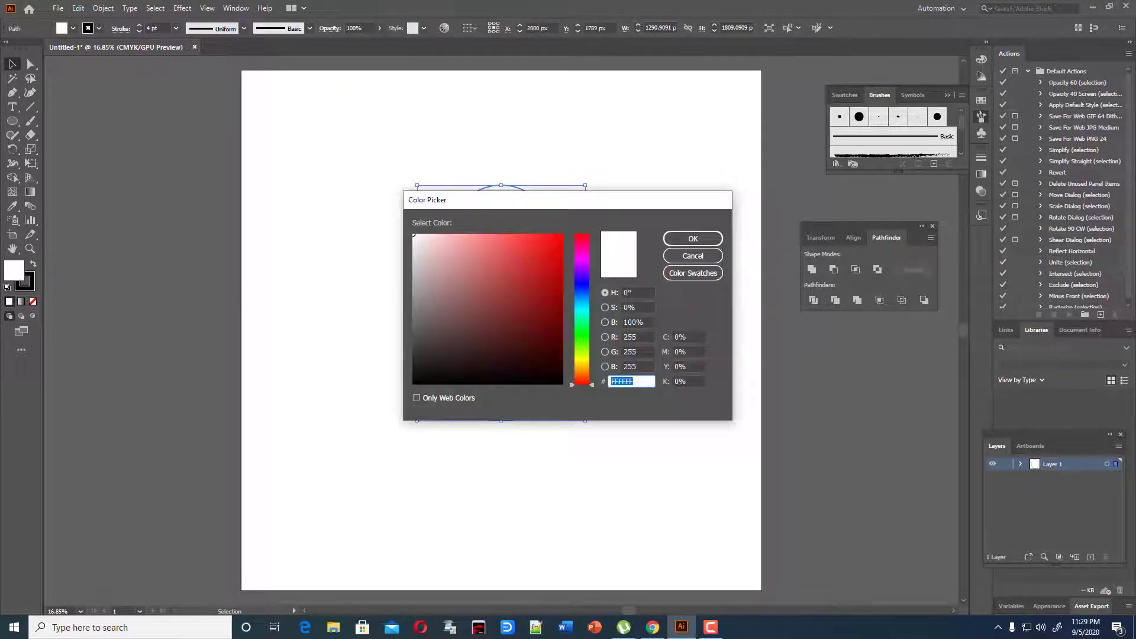
pyautogui.moveTo(595, 389); pyautogui.dragTo(593, 373)
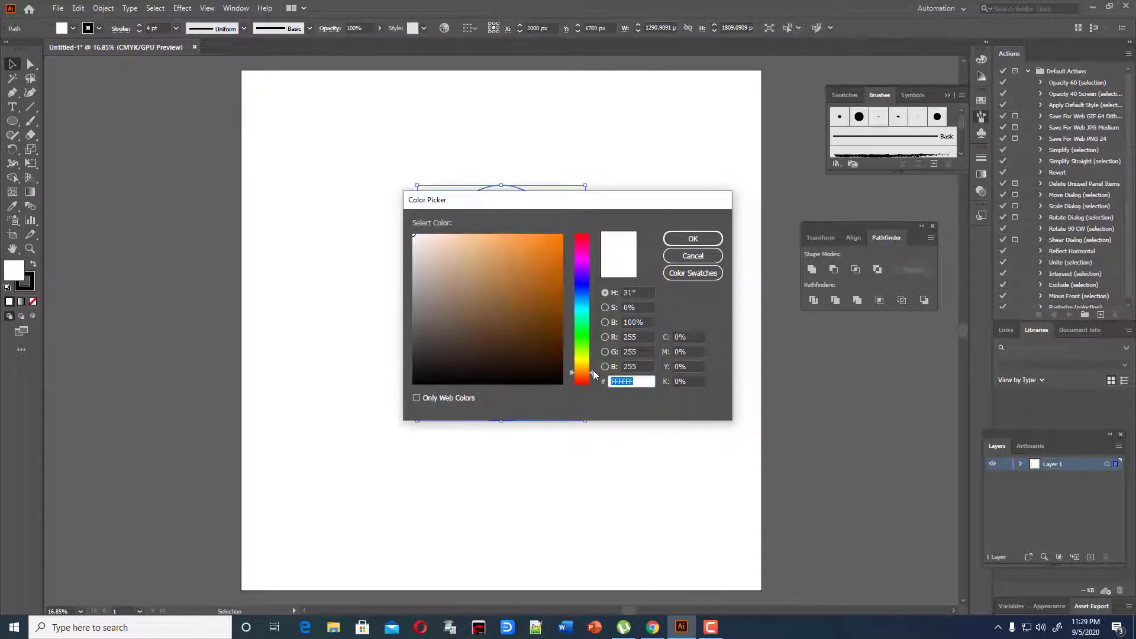
# Step: Open Google Chrome, search Google for "egg" and maximize the browser window
pyautogui.click(130, 627)
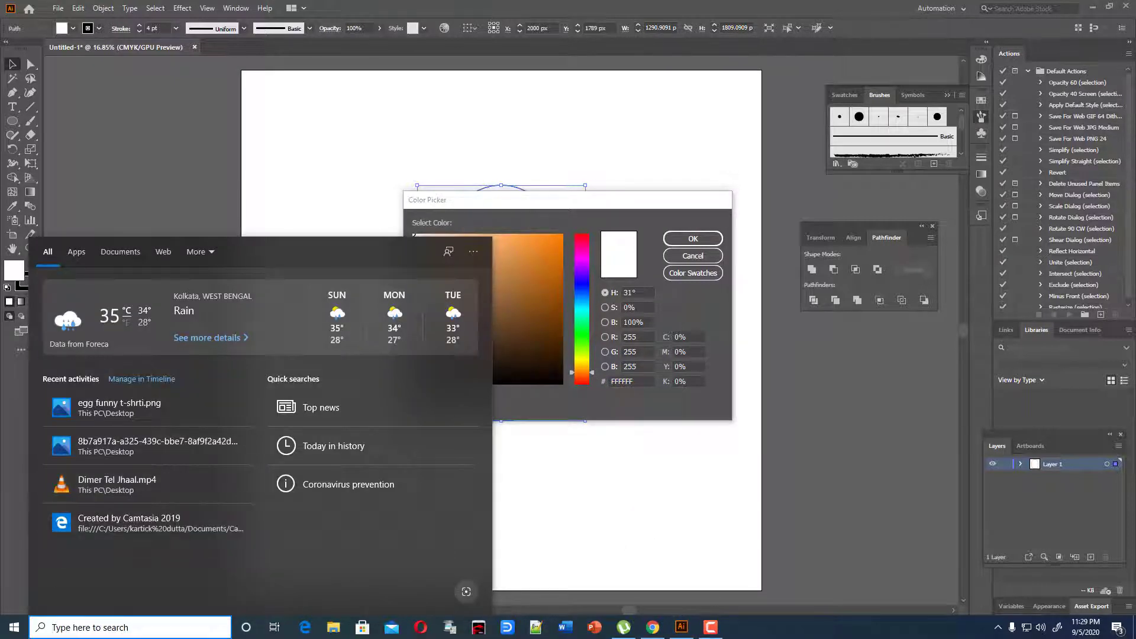
pyautogui.write('g')
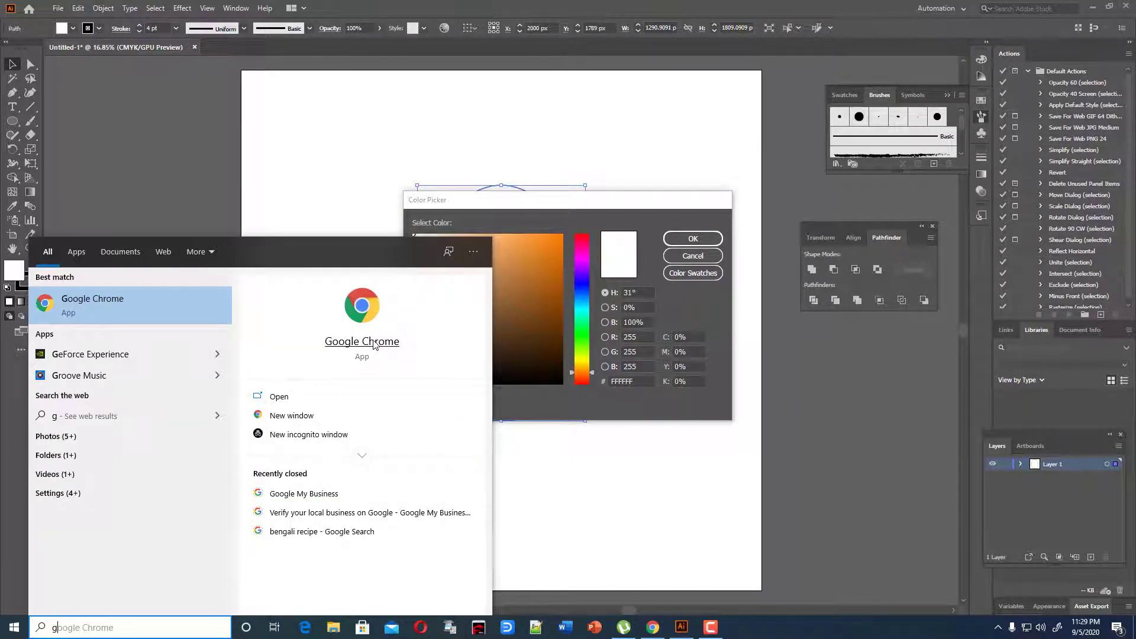
pyautogui.press('Return')
pyautogui.click(593, 278)
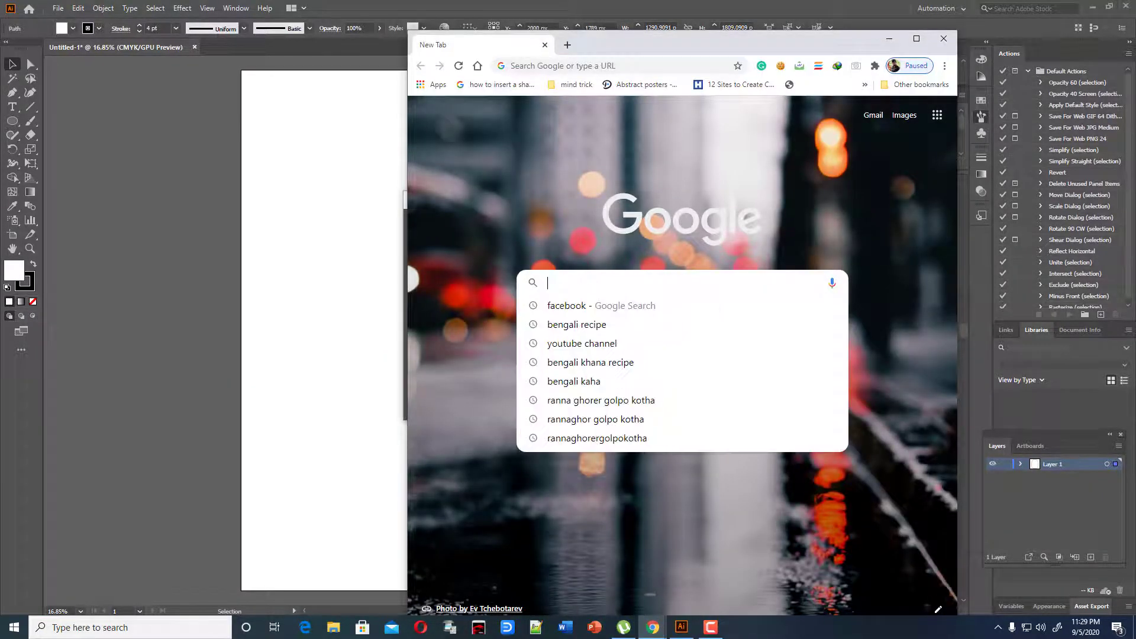
pyautogui.write('egg')
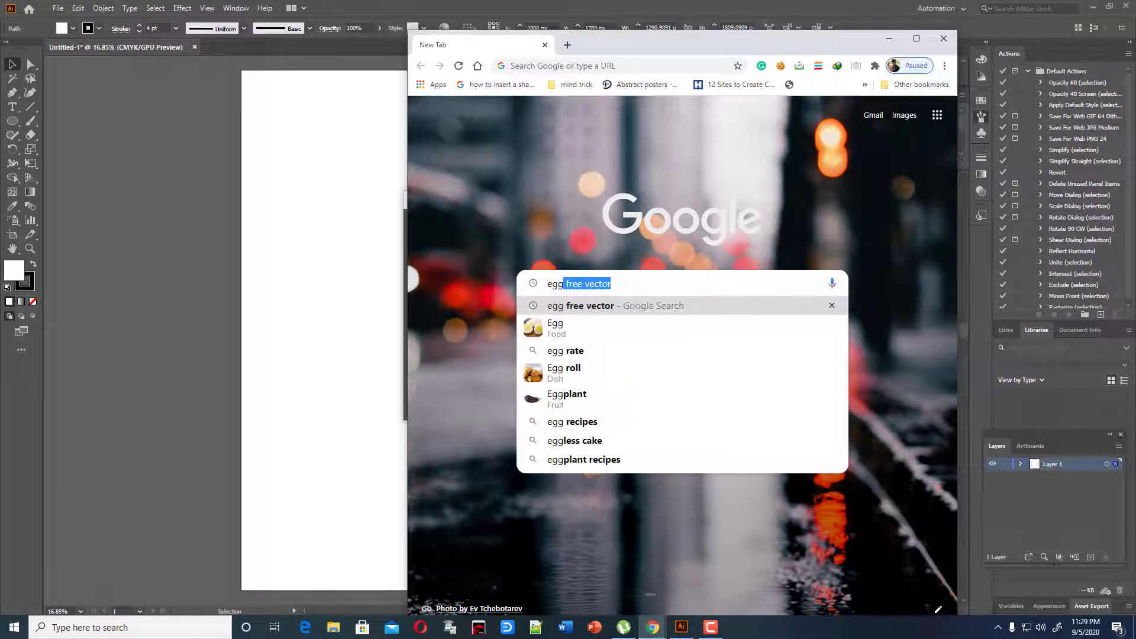
pyautogui.press('BackSpace')
pyautogui.press('Return')
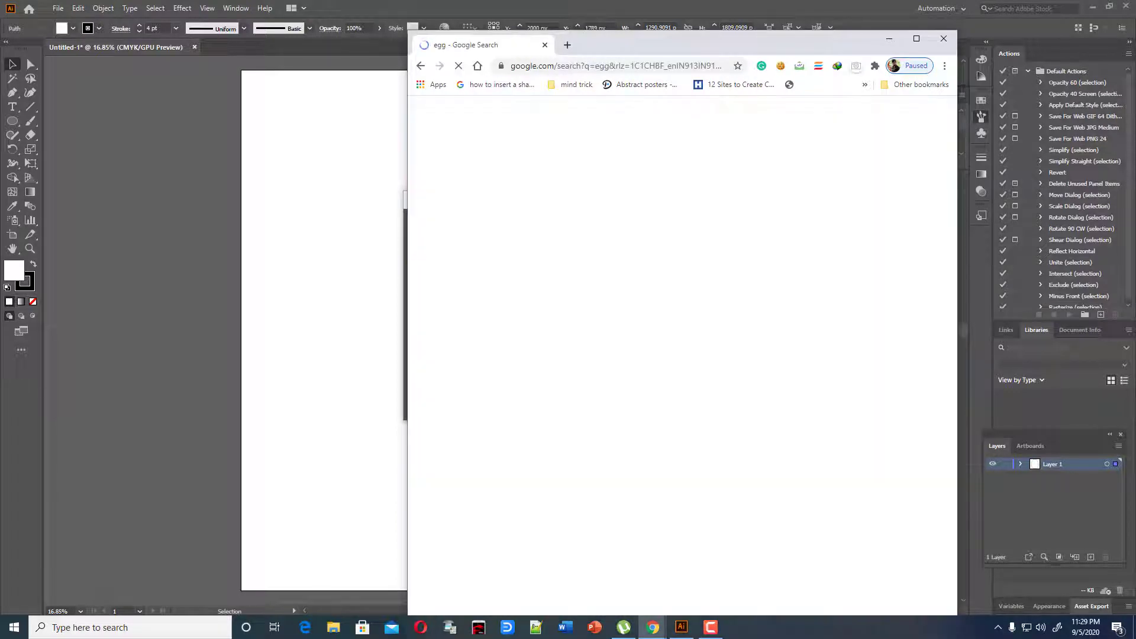
pyautogui.click(917, 39)
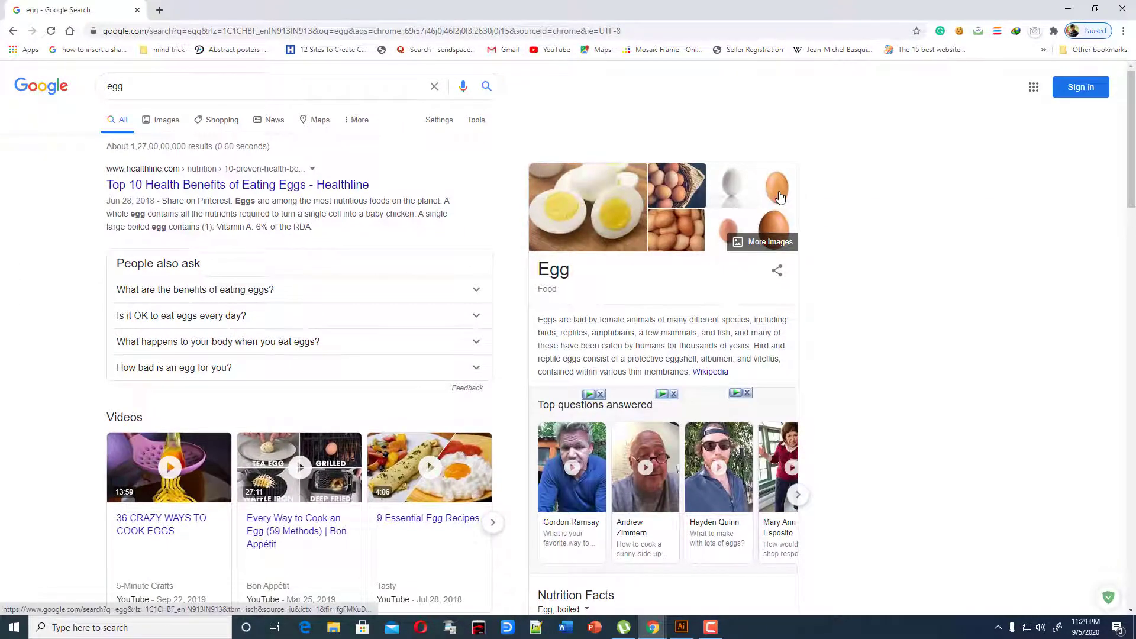
# Step: Browse the egg image results and copy the large brown egg picture from BBC News
pyautogui.click(167, 119)
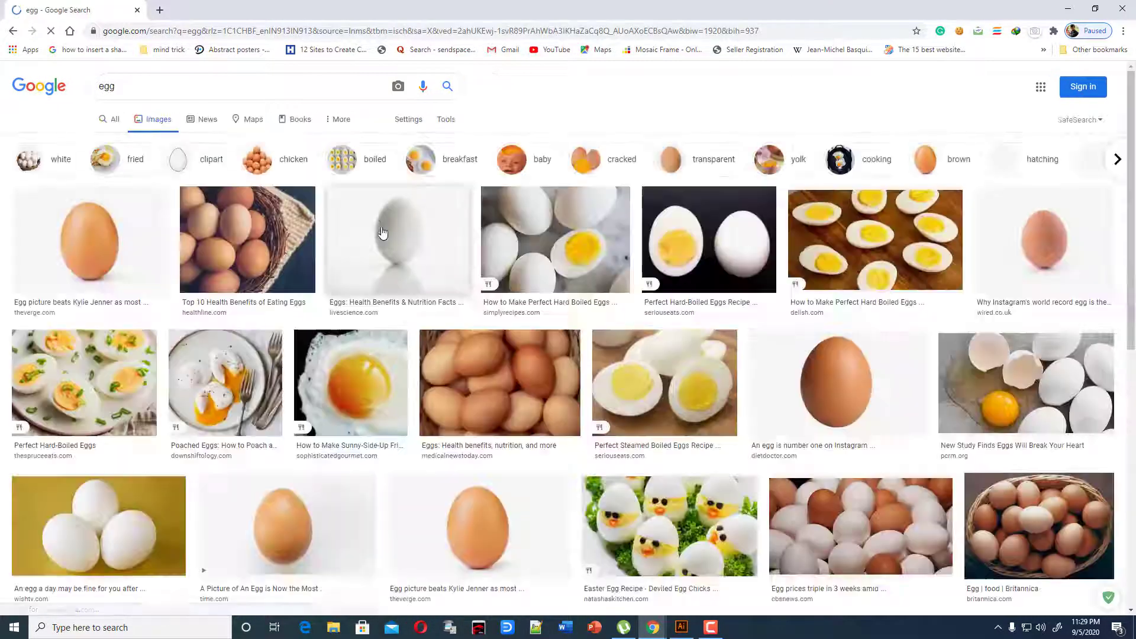
pyautogui.click(105, 264)
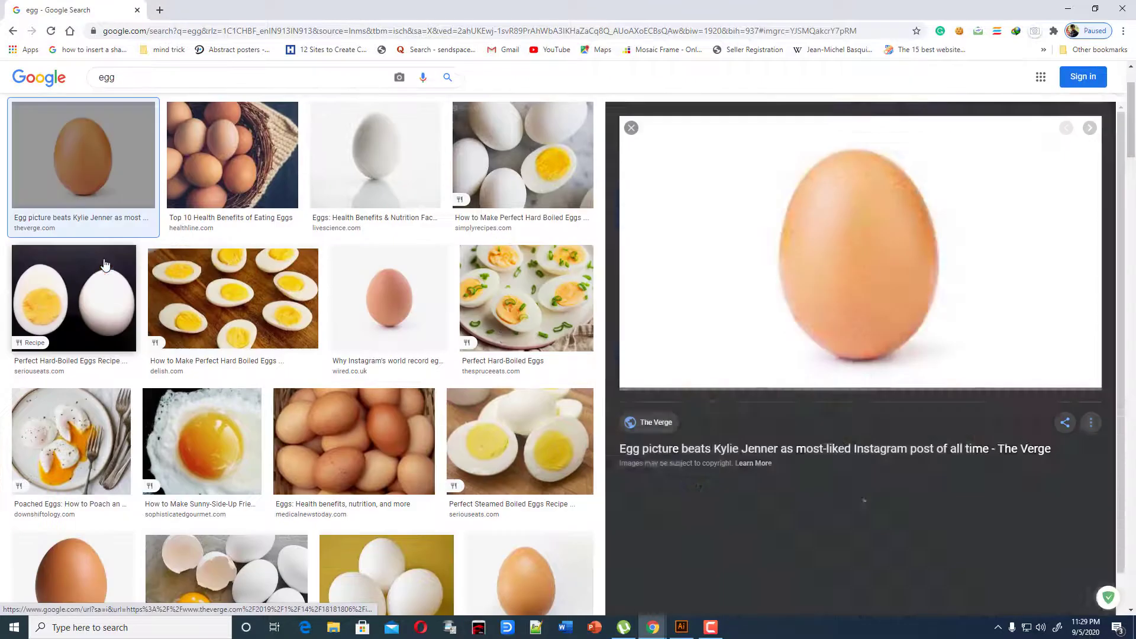
pyautogui.rightClick(878, 244)
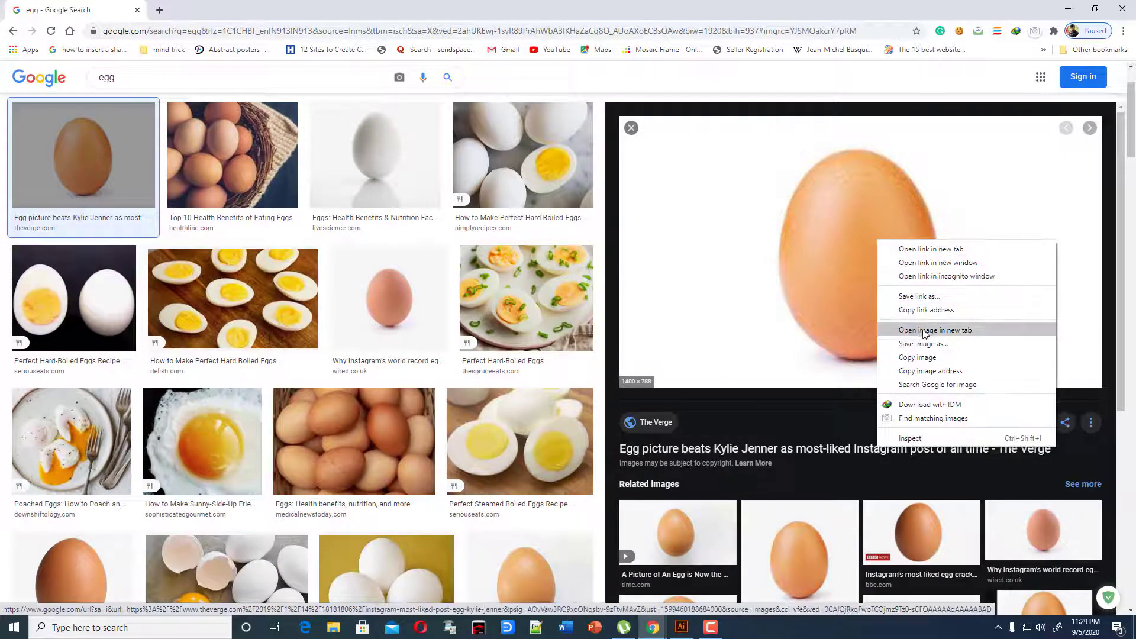
pyautogui.click(932, 561)
pyautogui.rightClick(879, 237)
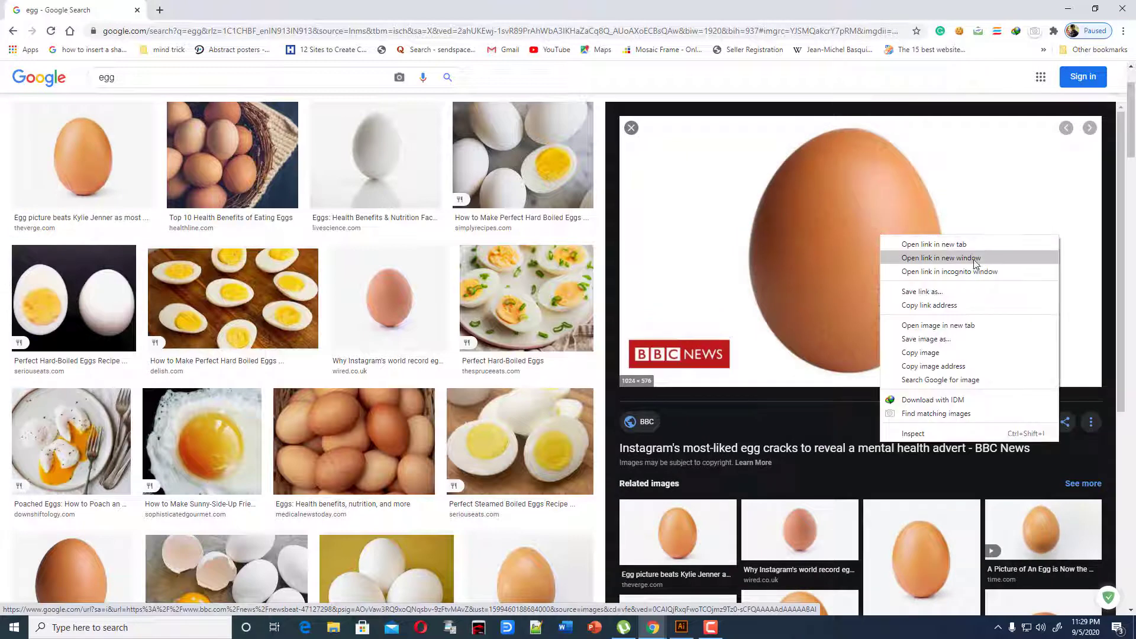
pyautogui.click(932, 352)
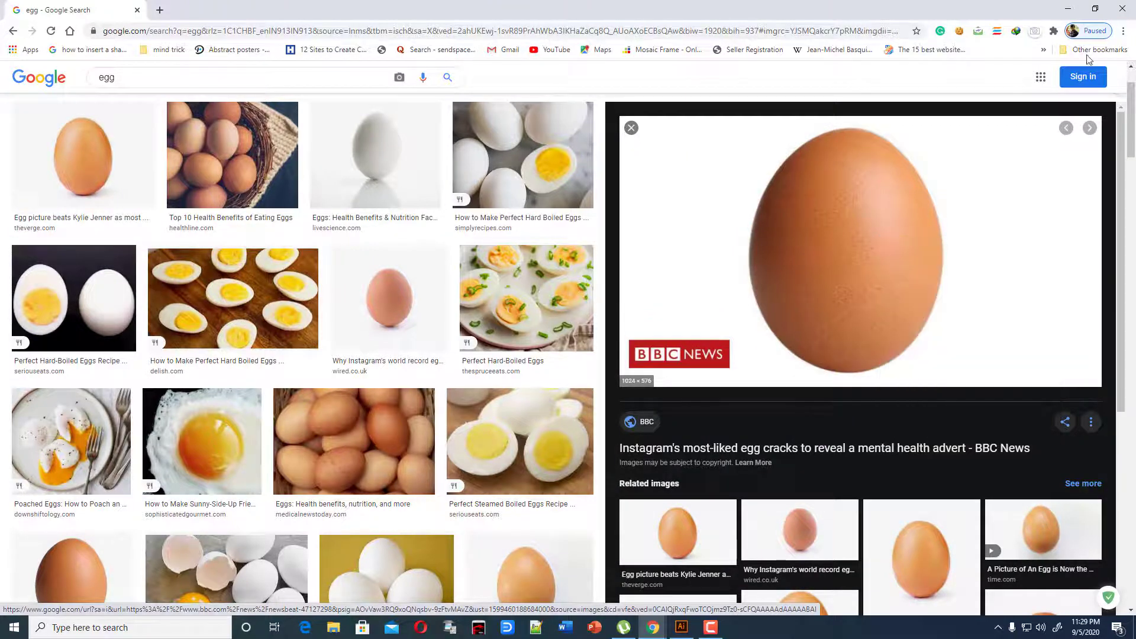
# Step: Return to Illustrator, dismiss the colour picker without changes and paste the egg photo near the artboard's upper-left corner
pyautogui.hotkey('alt', 'Tab')
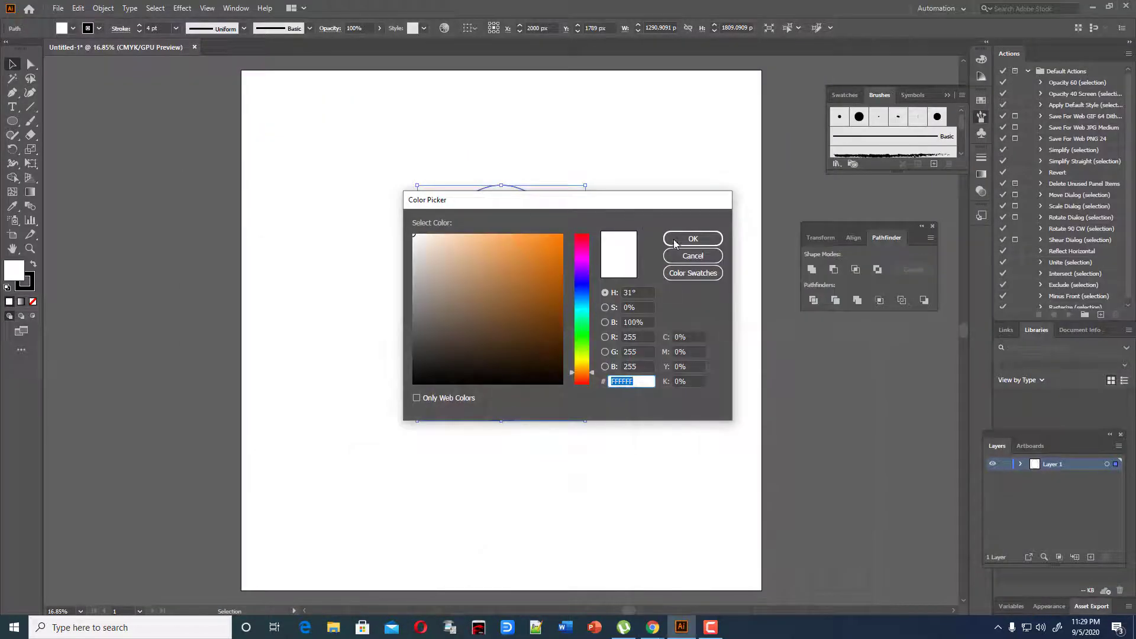
pyautogui.click(693, 256)
pyautogui.click(323, 280)
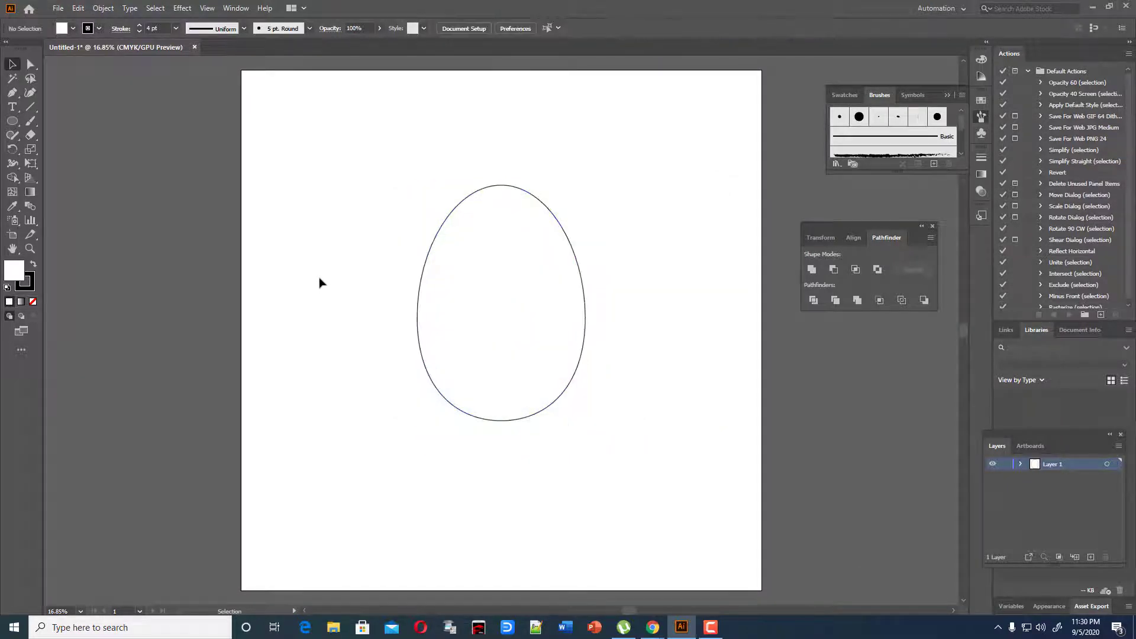
pyautogui.hotkey('ctrl', 'v')
pyautogui.moveTo(510, 336); pyautogui.dragTo(301, 193)
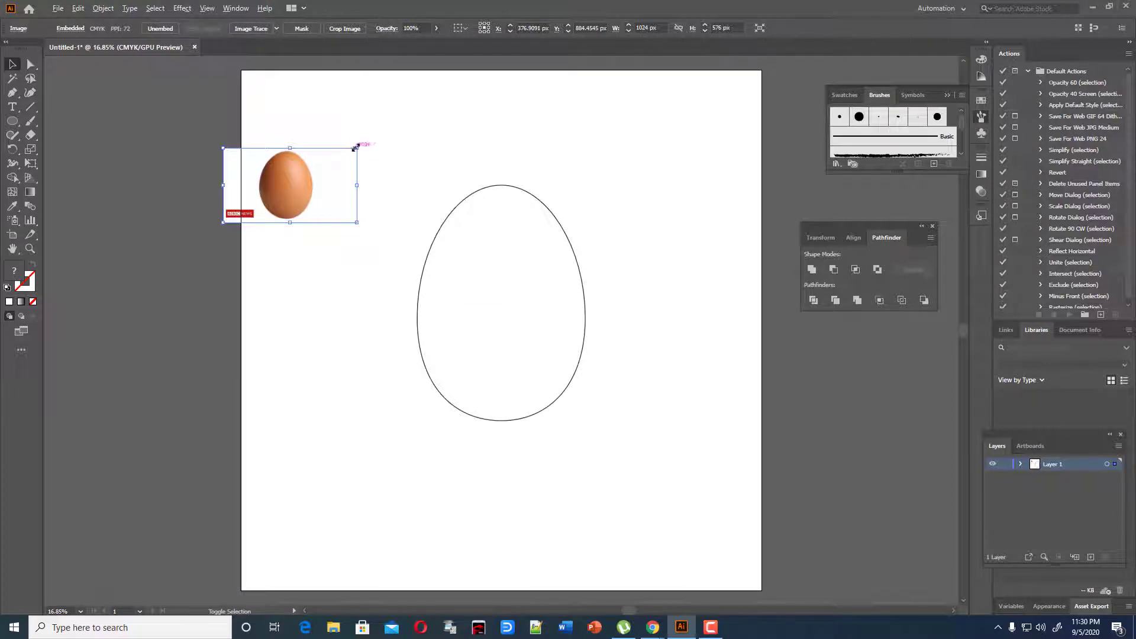
# Step: Enlarge the egg photo to about 1700 x 956 px and shift it so it straddles the artboard's left edge
pyautogui.moveTo(356, 148); pyautogui.dragTo(404, 118)
pyautogui.moveTo(331, 195); pyautogui.dragTo(289, 218)
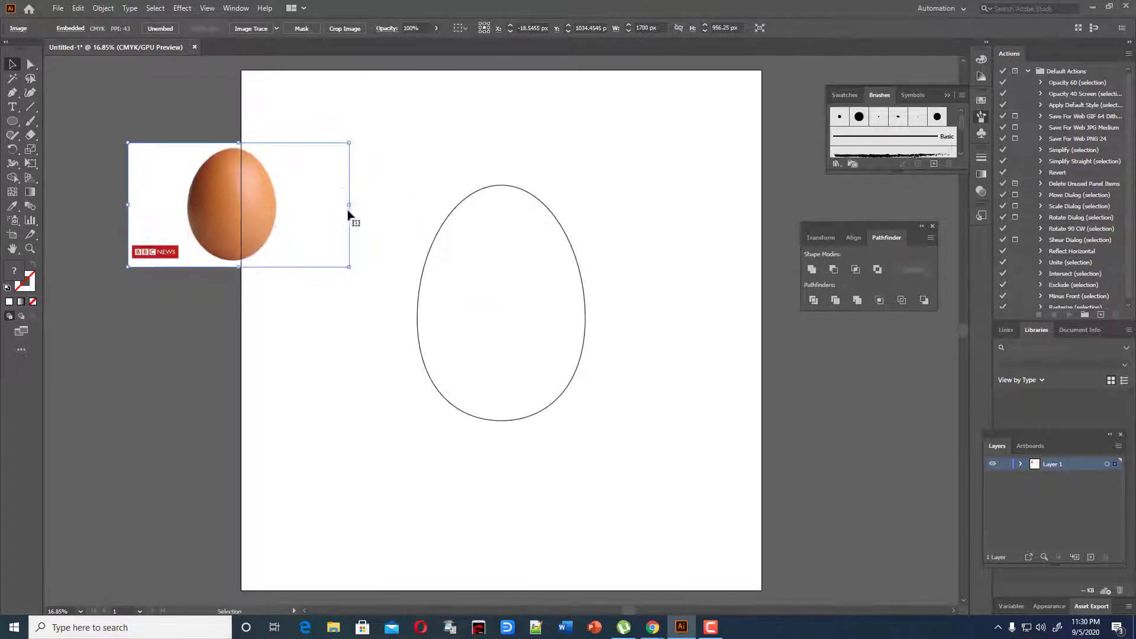
pyautogui.click(368, 204)
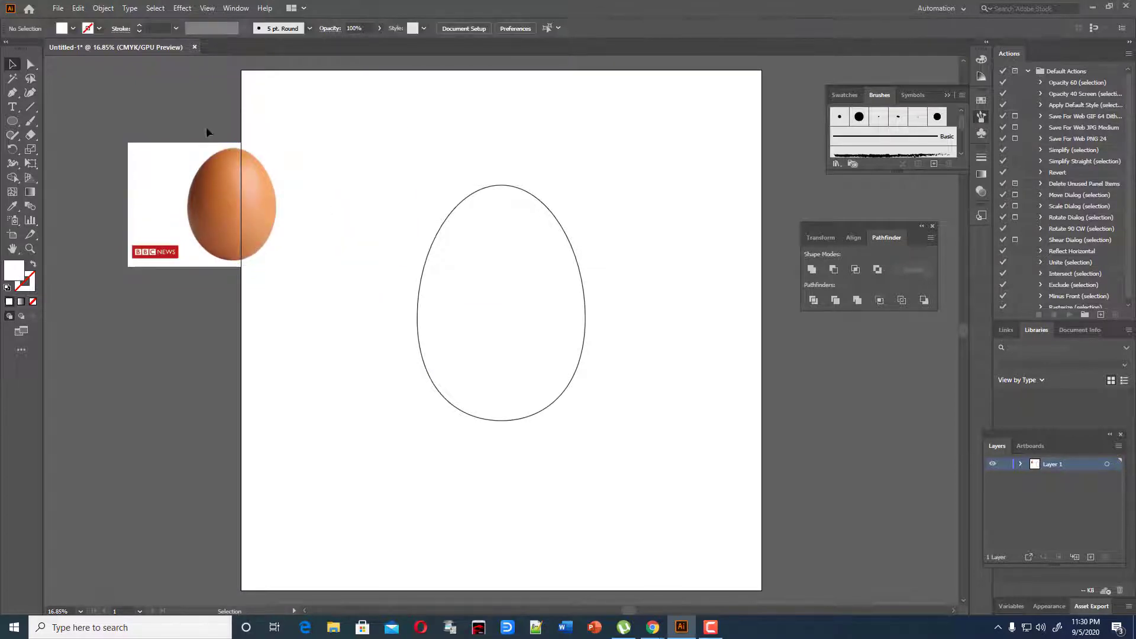
# Step: Brush near-black, unfilled marks on the egg photo that circle the highlight and point to it with an underlined "Light" label
pyautogui.click(29, 120)
pyautogui.click(34, 265)
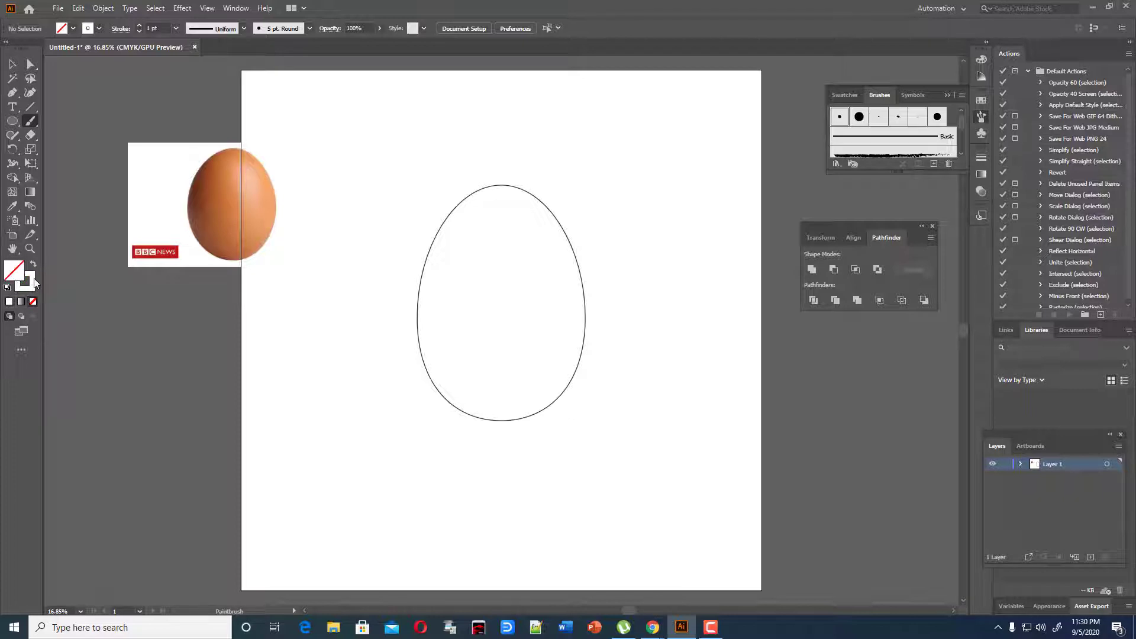
pyautogui.doubleClick(25, 282)
pyautogui.click(546, 380)
pyautogui.click(693, 239)
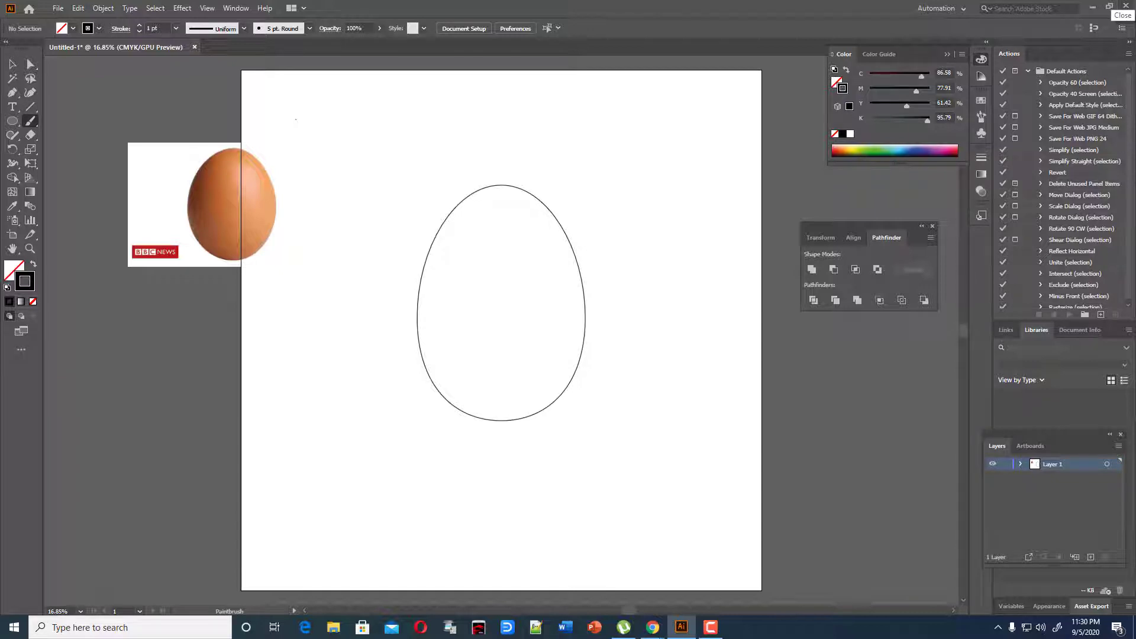
pyautogui.moveTo(228, 178)
pyautogui.mouseDown()
pyautogui.moveTo(264, 159)
pyautogui.moveTo(248, 174)
pyautogui.moveTo(313, 109)
pyautogui.moveTo(306, 139)
pyautogui.moveTo(322, 130)
pyautogui.moveTo(345, 96)
pyautogui.mouseUp()
pyautogui.moveTo(306, 152); pyautogui.dragTo(365, 93)
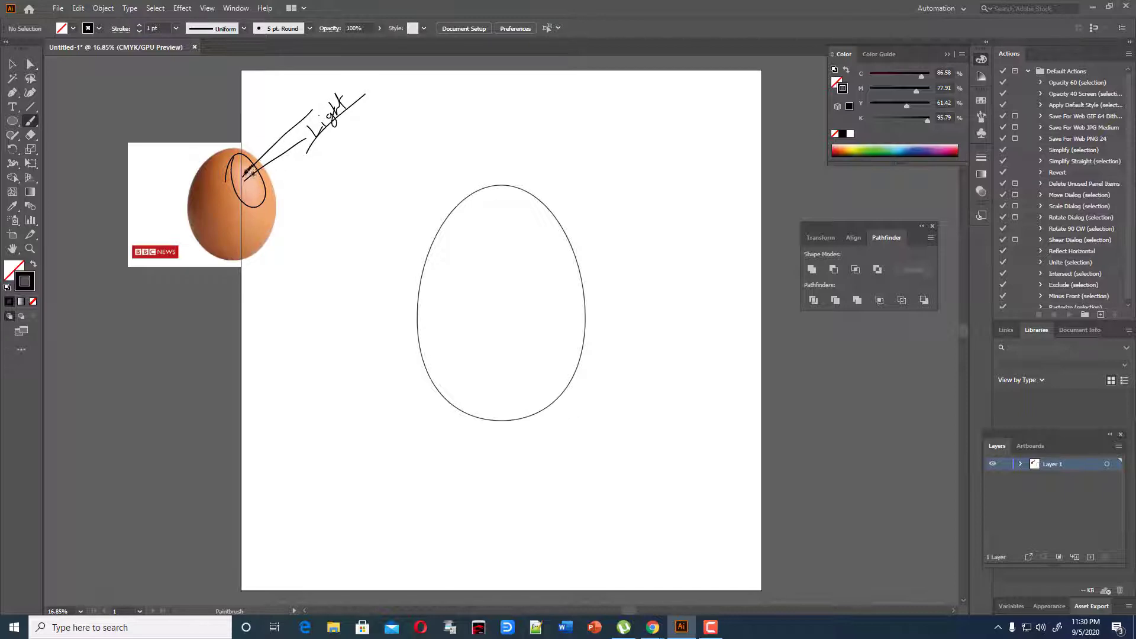
# Step: Scribble over the circled highlight centre and brush short curved strokes around it on the egg photo
pyautogui.moveTo(249, 171)
pyautogui.mouseDown()
pyautogui.moveTo(276, 213)
pyautogui.moveTo(269, 240)
pyautogui.mouseUp()
pyautogui.moveTo(261, 195); pyautogui.dragTo(243, 240)
pyautogui.moveTo(226, 177); pyautogui.dragTo(203, 160)
pyautogui.moveTo(238, 149); pyautogui.dragTo(210, 141)
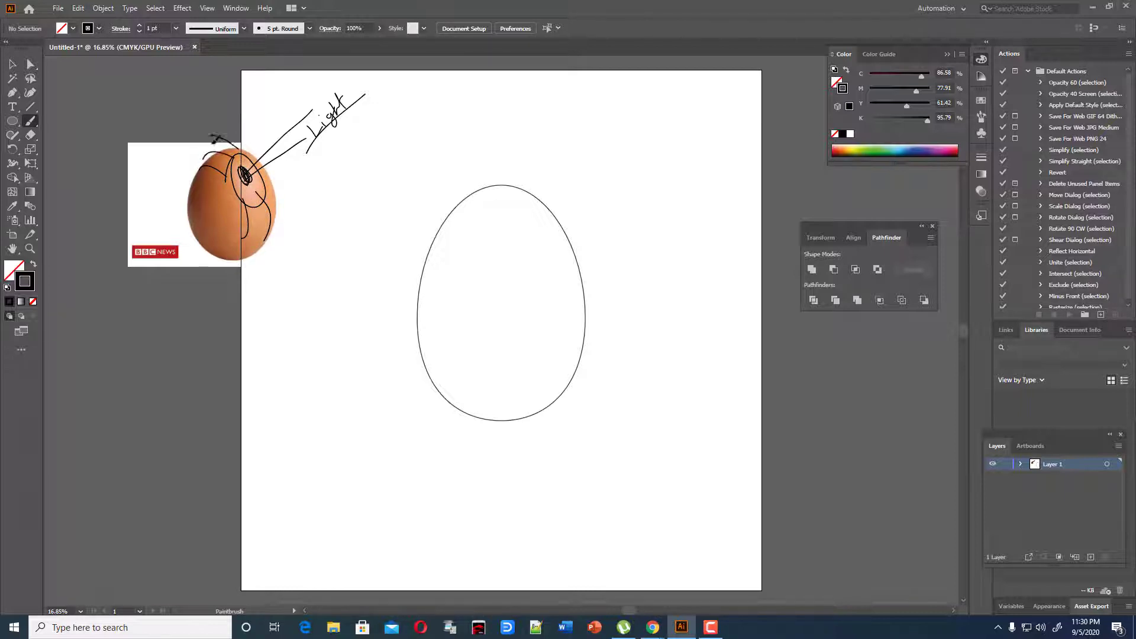
pyautogui.moveTo(236, 179)
pyautogui.mouseDown()
pyautogui.moveTo(210, 206)
pyautogui.moveTo(282, 188)
pyautogui.moveTo(220, 234)
pyautogui.mouseUp()
# Step: Move the egg photo out from under the annotations and delete all the brush marks, including the "Light" label
pyautogui.click(13, 64)
pyautogui.moveTo(265, 167); pyautogui.dragTo(270, 169)
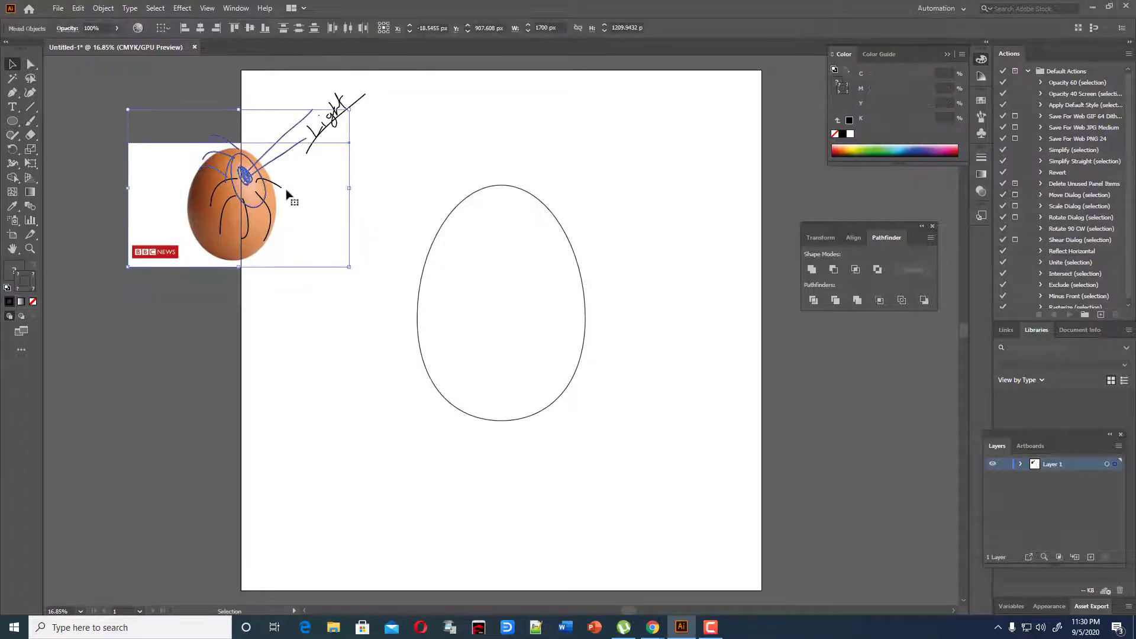
pyautogui.moveTo(296, 211)
pyautogui.mouseDown()
pyautogui.moveTo(236, 289)
pyautogui.moveTo(225, 370)
pyautogui.mouseUp()
pyautogui.click(312, 230)
pyautogui.moveTo(195, 214); pyautogui.dragTo(329, 219)
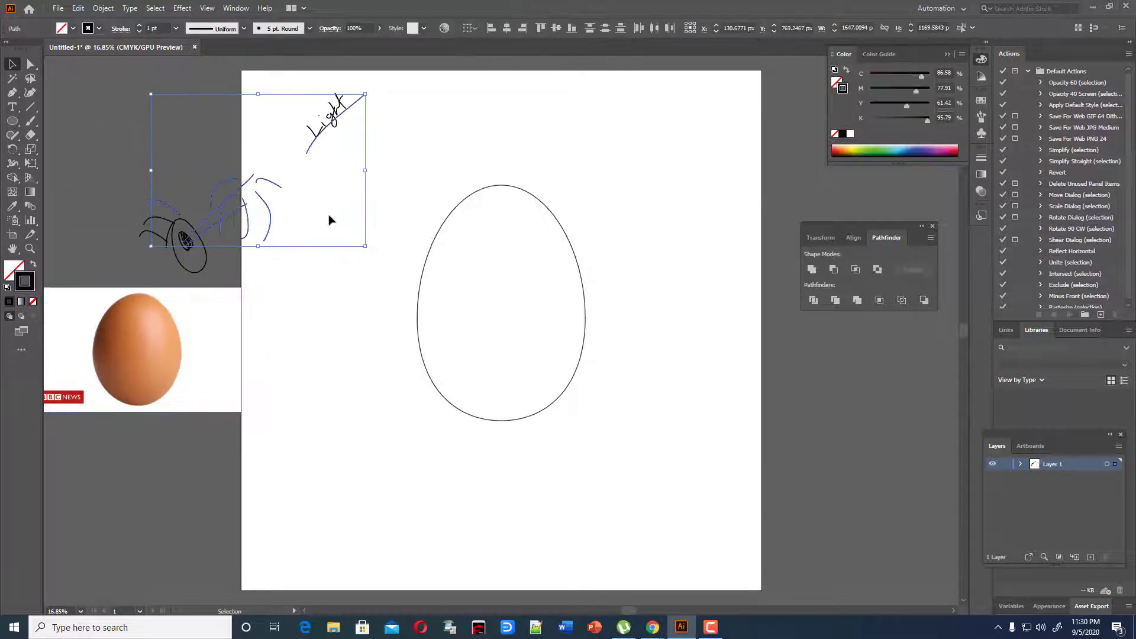
pyautogui.press('Delete')
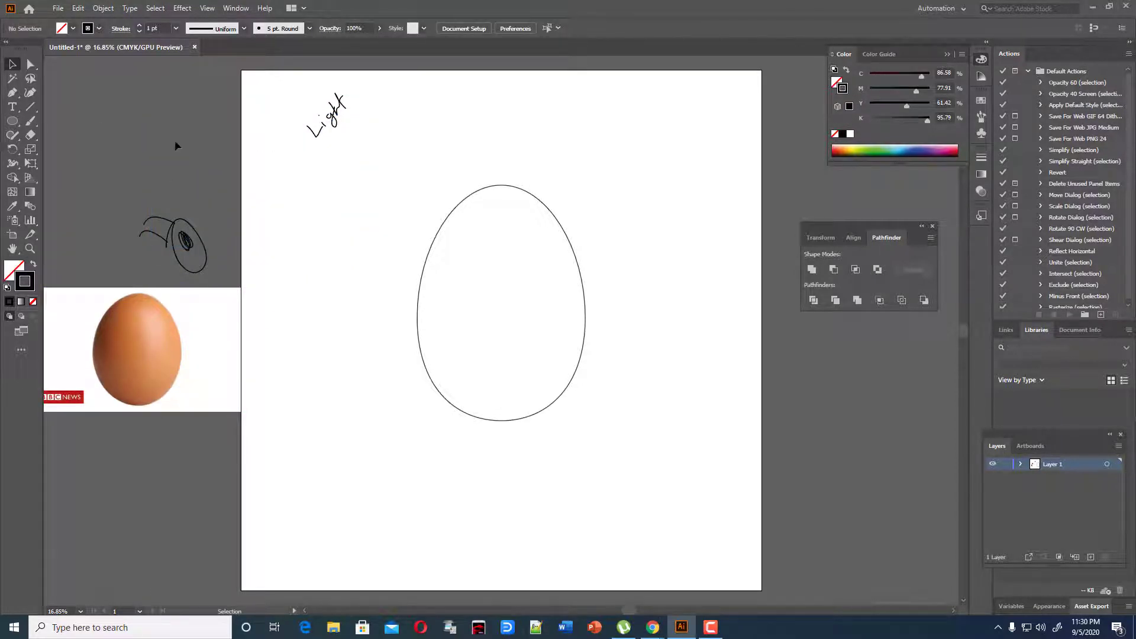
pyautogui.moveTo(355, 261)
pyautogui.mouseDown()
pyautogui.moveTo(243, 264)
pyautogui.moveTo(137, 89)
pyautogui.mouseUp()
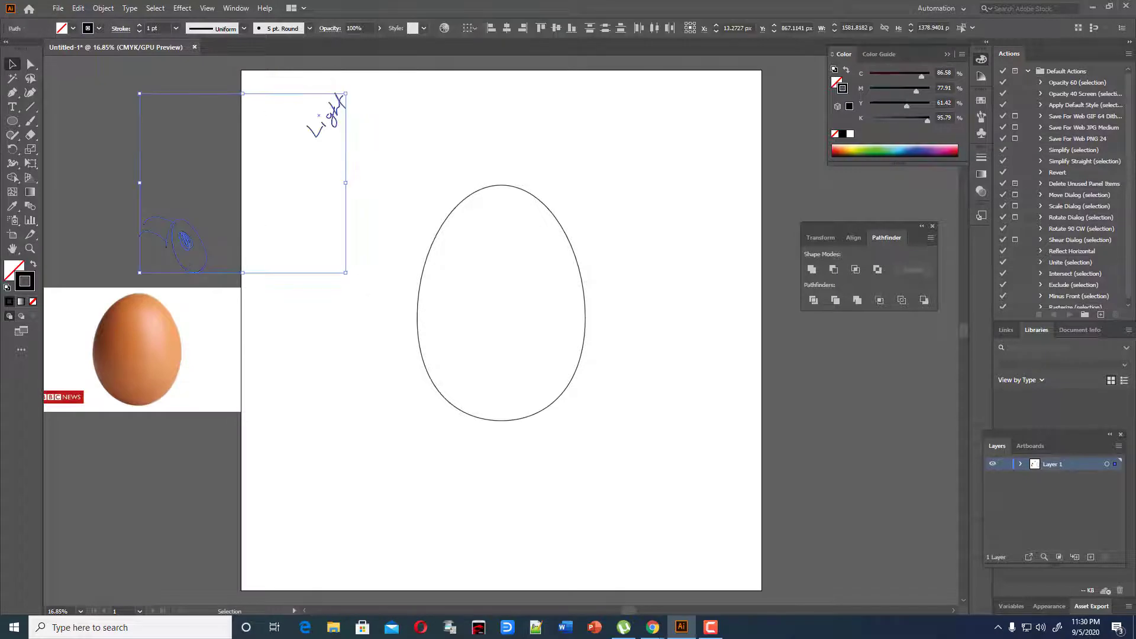
pyautogui.press('Delete')
# Step: Move the egg photo near the artboard's upper-left corner and fill the egg outline with the orange-brown sampled from it
pyautogui.moveTo(183, 325); pyautogui.dragTo(312, 137)
pyautogui.click(379, 328)
pyautogui.click(418, 317)
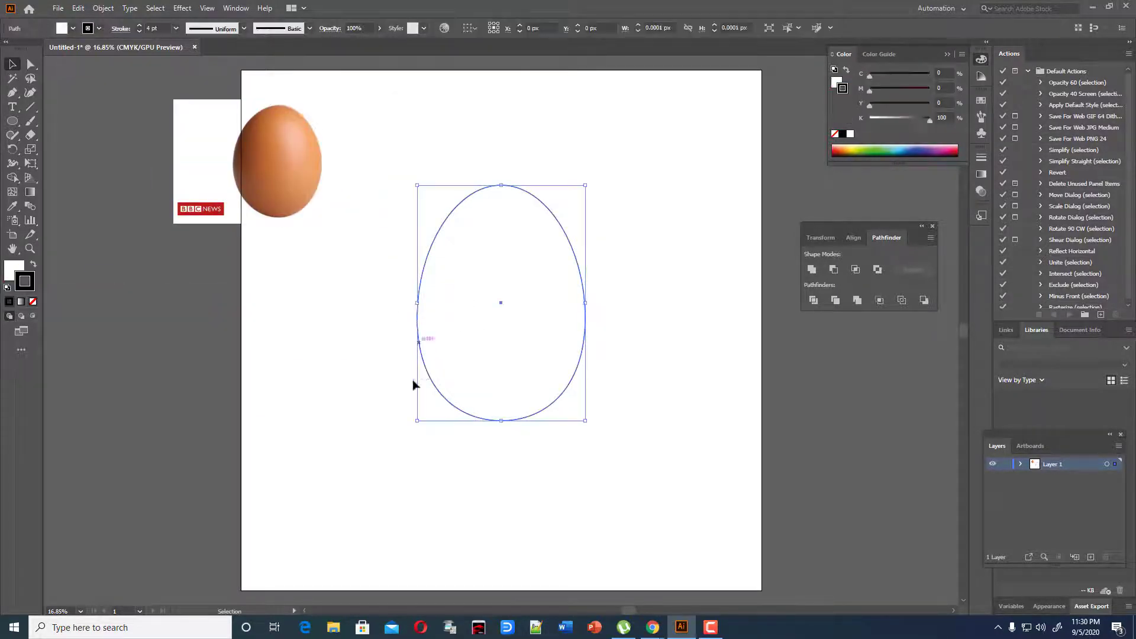
pyautogui.click(13, 208)
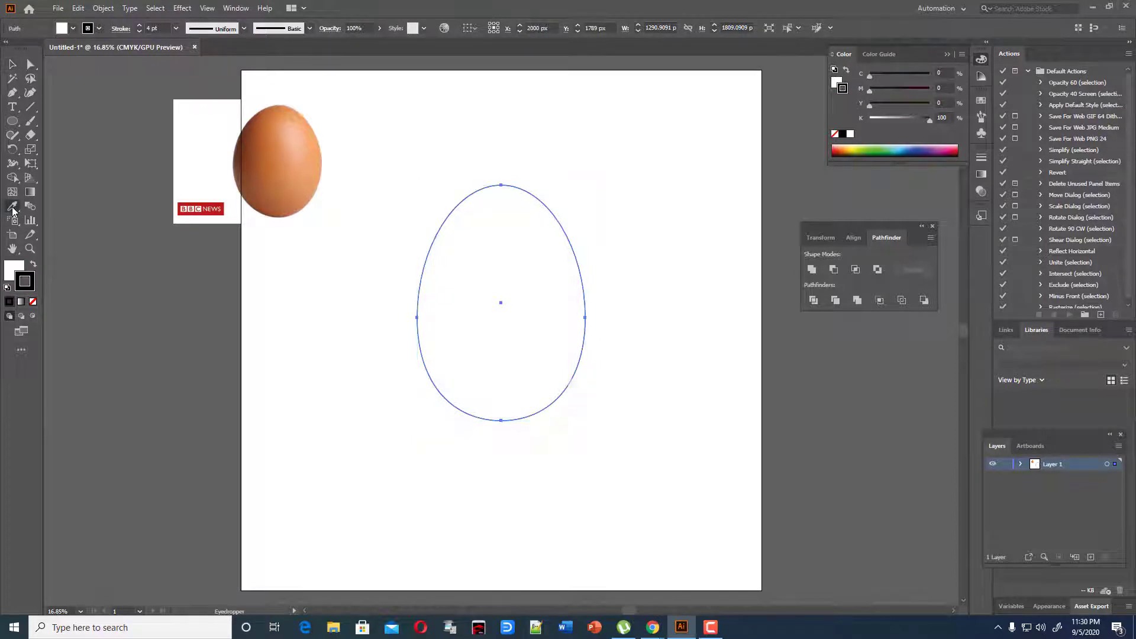
pyautogui.click(282, 154)
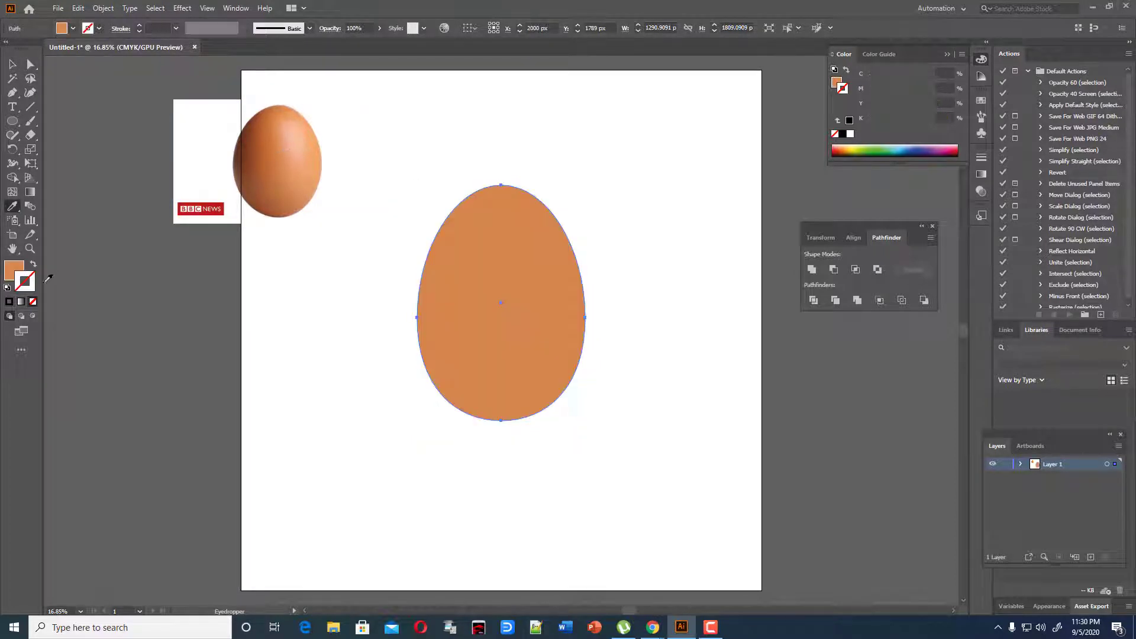
# Step: Shift the filled egg shape slightly down and to the right on the artboard, leaving it deselected
pyautogui.press('v')
pyautogui.click(459, 152)
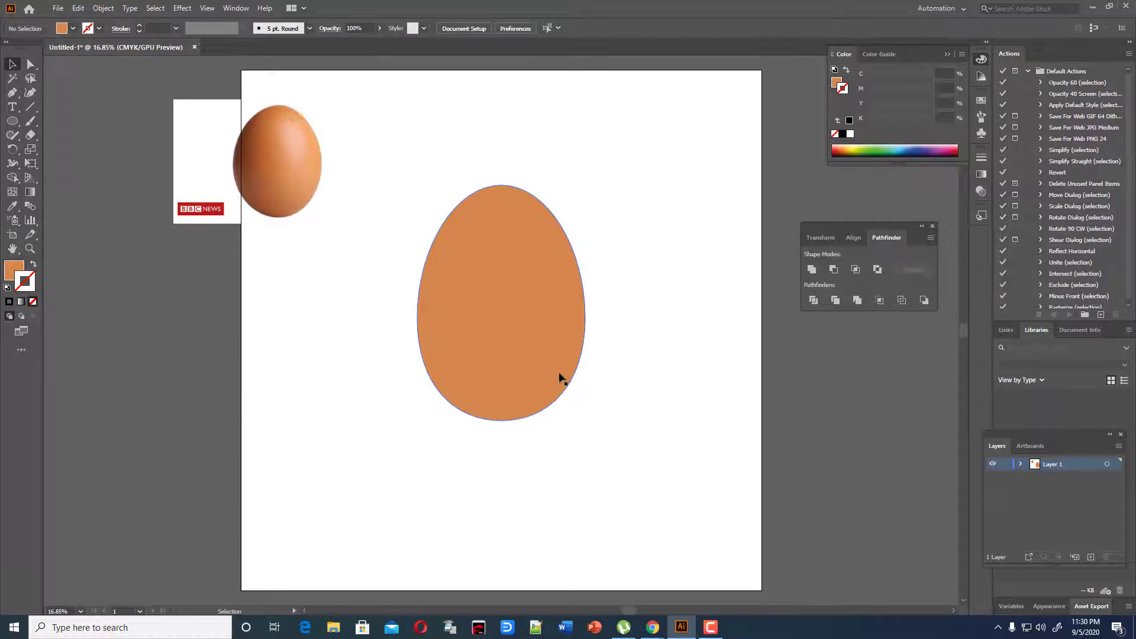
pyautogui.moveTo(560, 378); pyautogui.dragTo(568, 385)
pyautogui.click(647, 426)
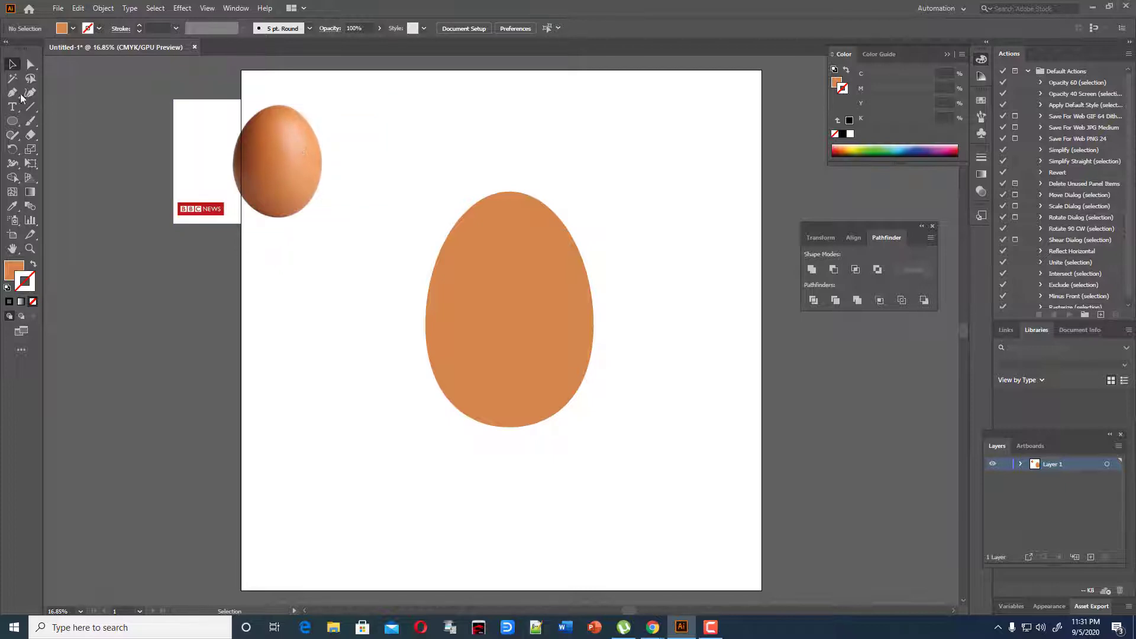
# Step: Draw an ellipse about 205 x 318 px, tilt and enlarge it slightly, and place it on the egg's upper-right area
pyautogui.click(16, 124)
pyautogui.moveTo(331, 298); pyautogui.dragTo(358, 339)
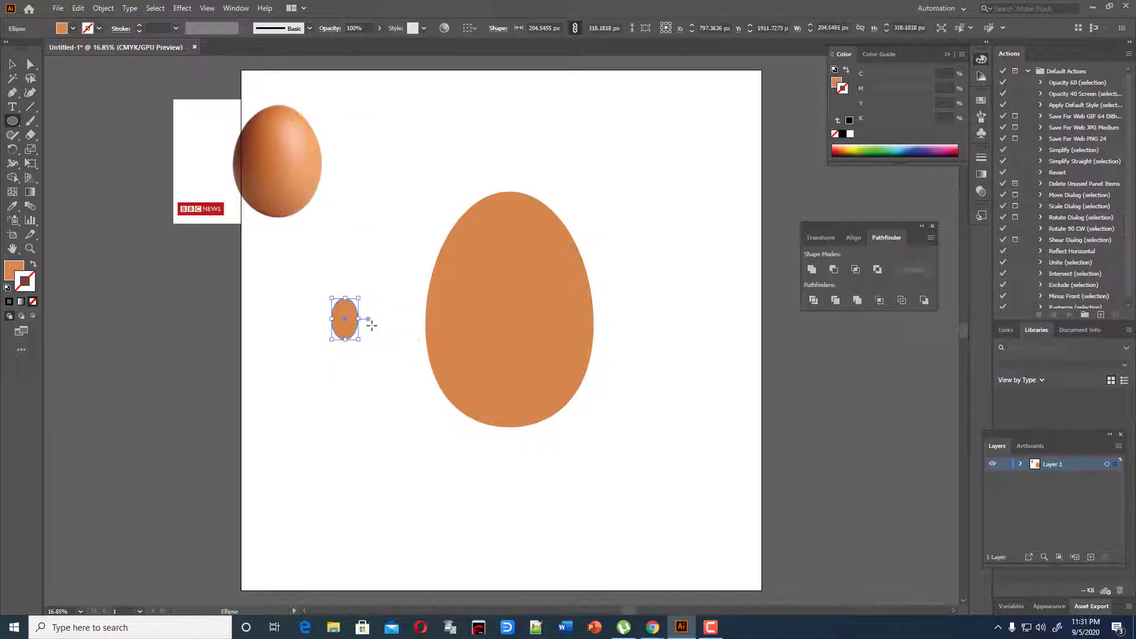
pyautogui.click(12, 63)
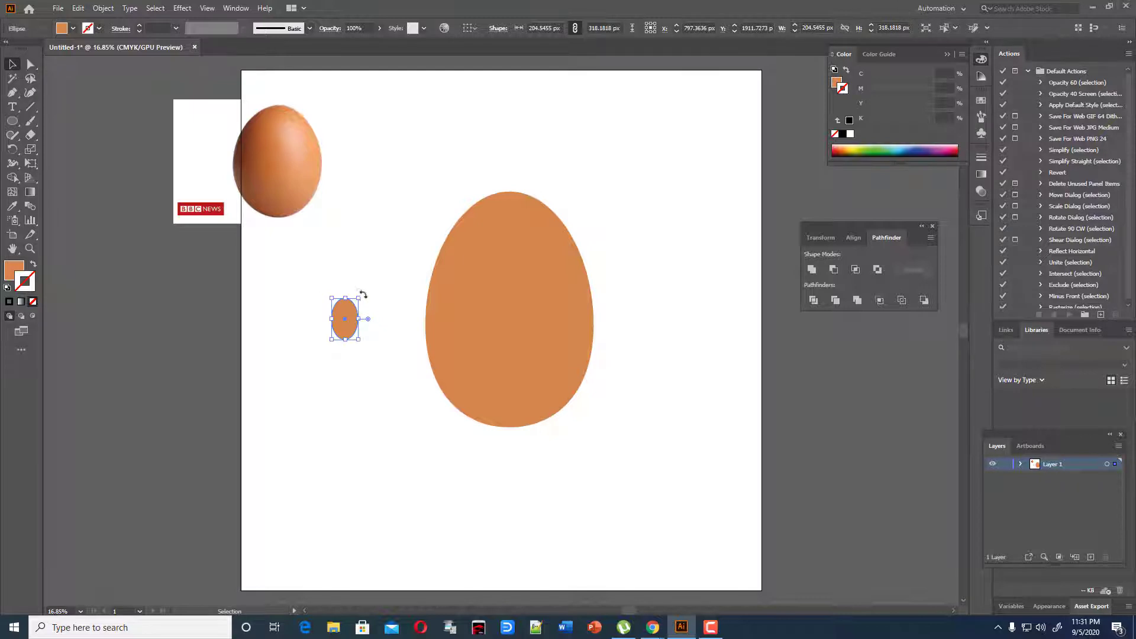
pyautogui.moveTo(362, 294); pyautogui.dragTo(571, 281)
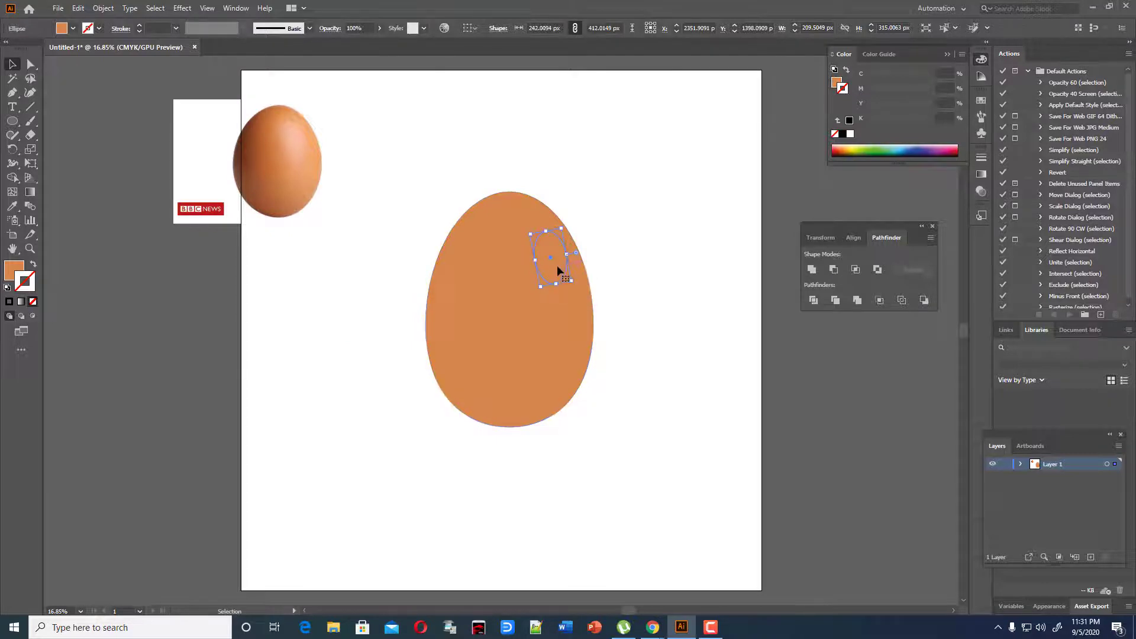
# Step: Reshape the small ellipse with the Curvature tool into an irregular highlight about 272 x 446 px following the egg's upper-right edge
pyautogui.click(30, 92)
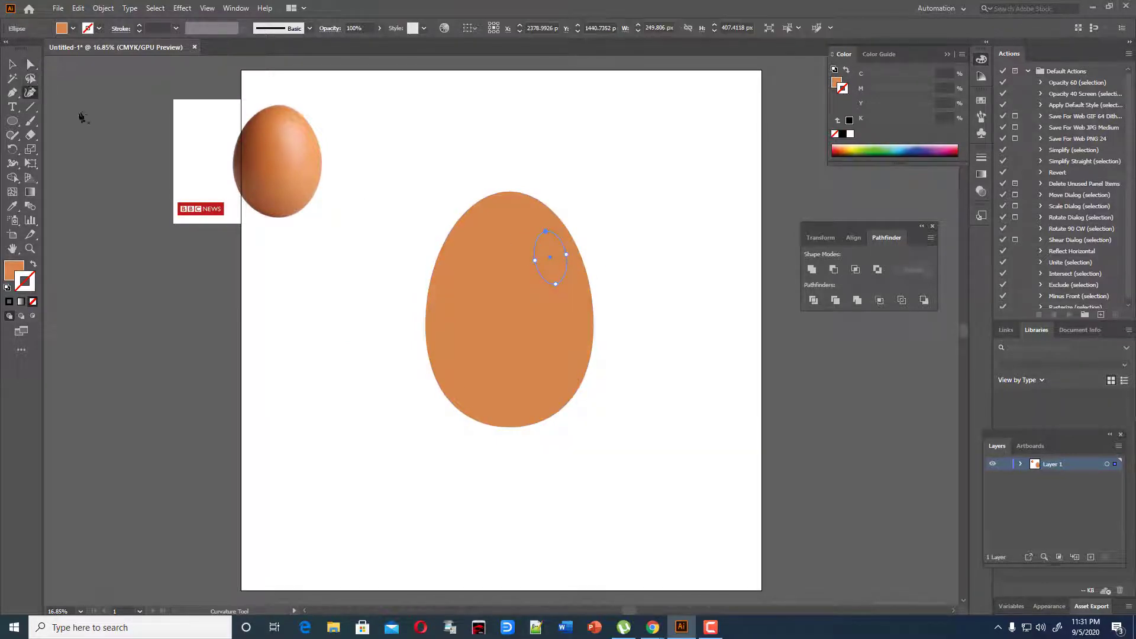
pyautogui.click(543, 260)
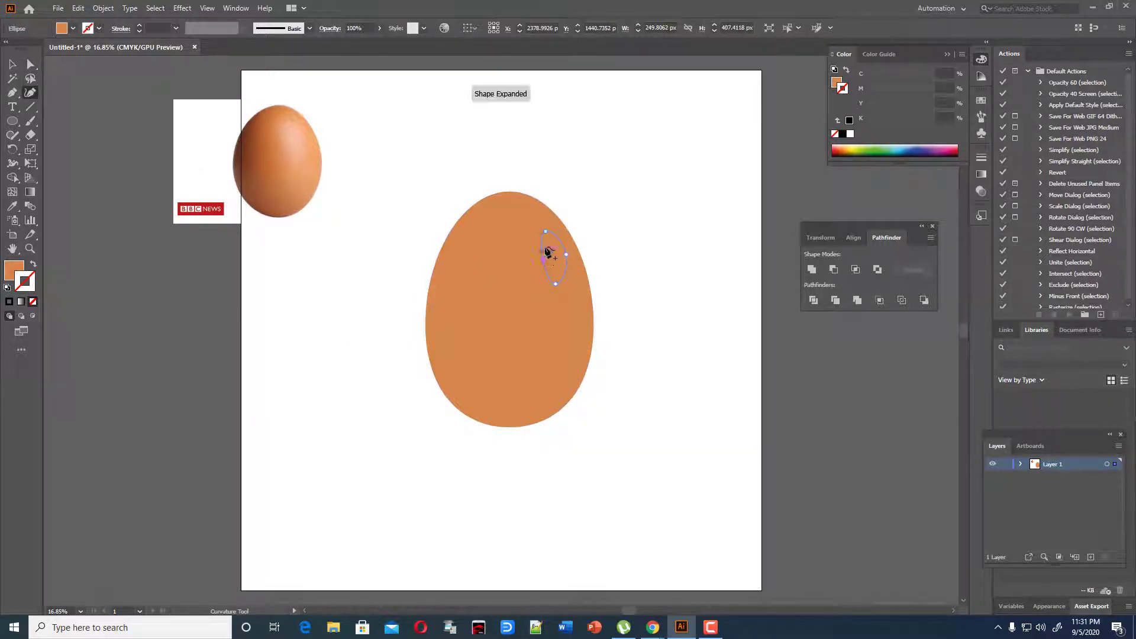
pyautogui.moveTo(538, 226); pyautogui.dragTo(570, 254)
pyautogui.click(542, 259)
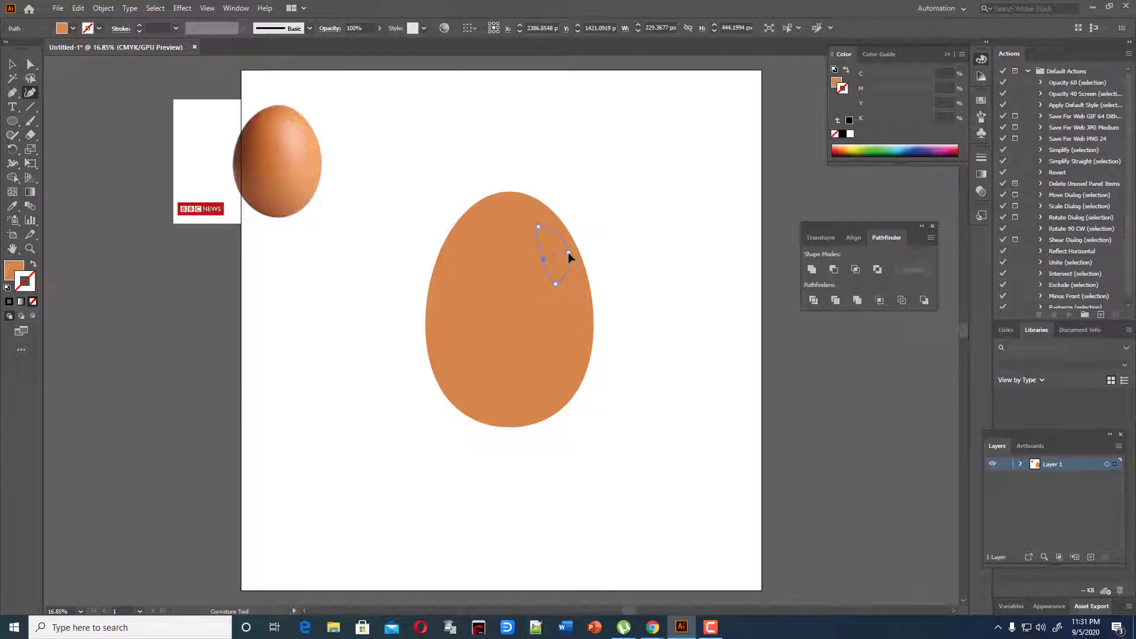
pyautogui.click(553, 284)
pyautogui.moveTo(545, 271); pyautogui.dragTo(542, 266)
pyautogui.click(12, 64)
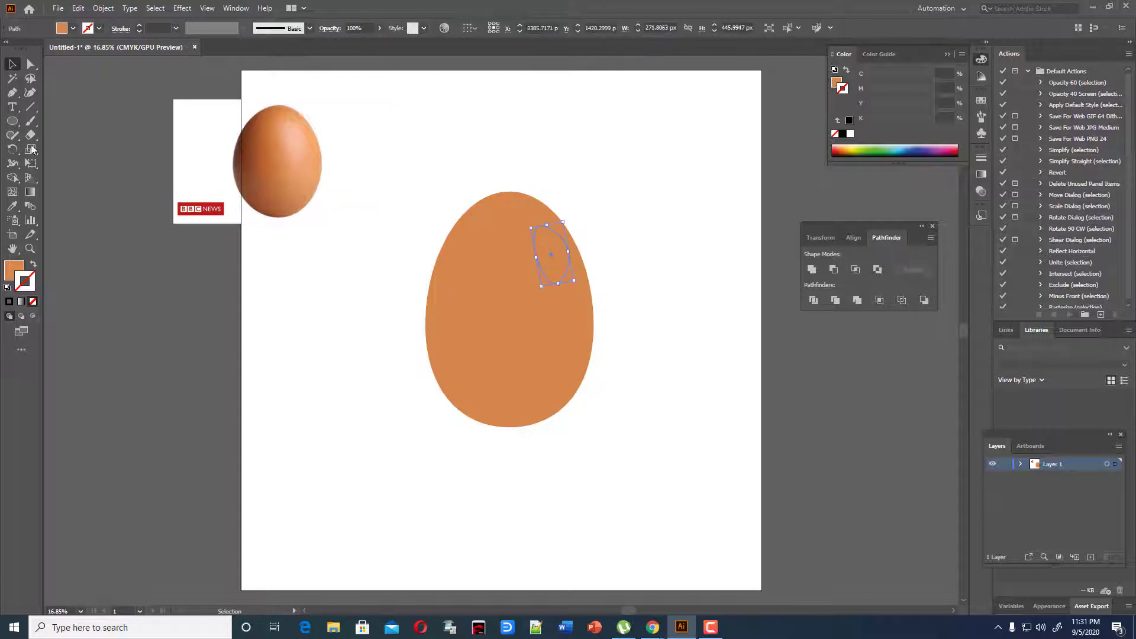
# Step: Fill the highlight with the pale peach sampled from the photo's bright area and reduce its opacity to below 30%
pyautogui.click(12, 206)
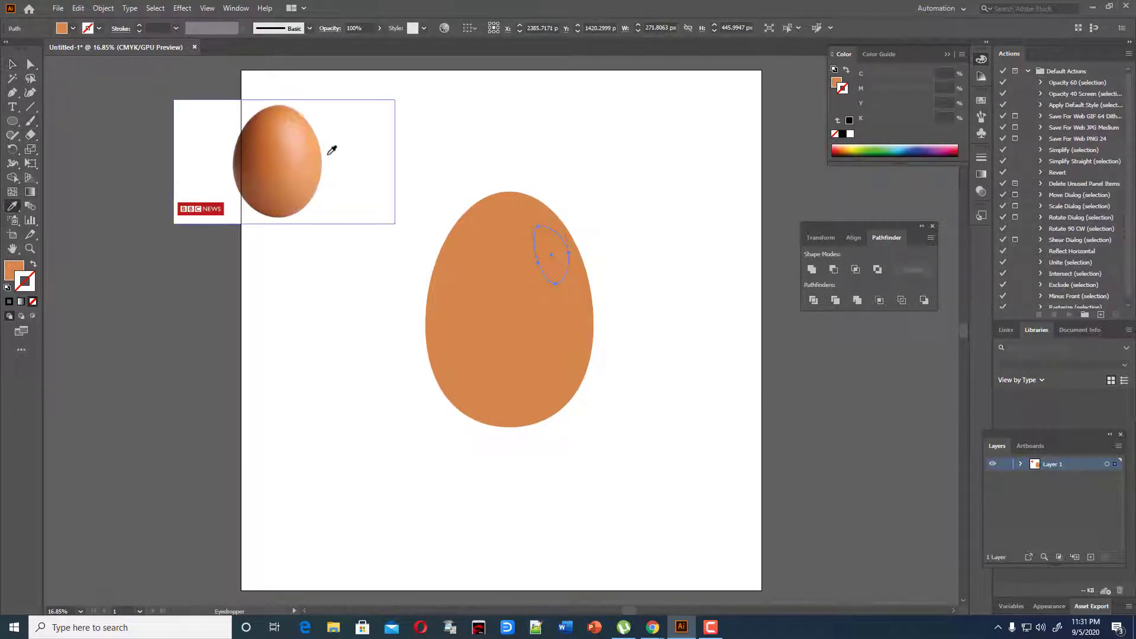
pyautogui.click(303, 129)
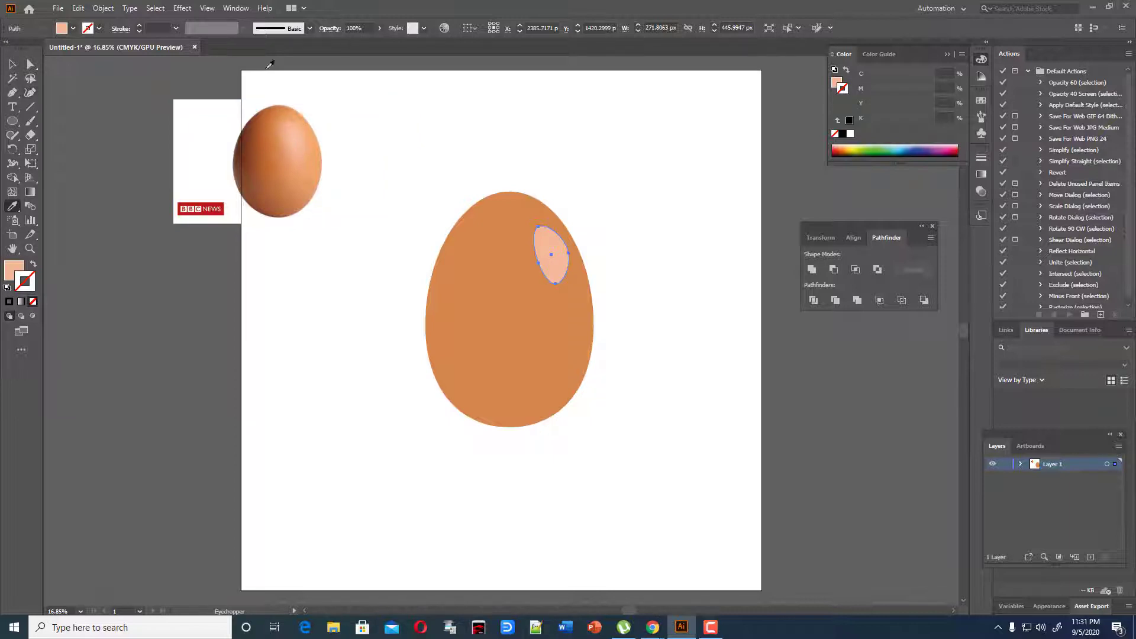
pyautogui.click(380, 31)
pyautogui.moveTo(376, 43); pyautogui.dragTo(345, 43)
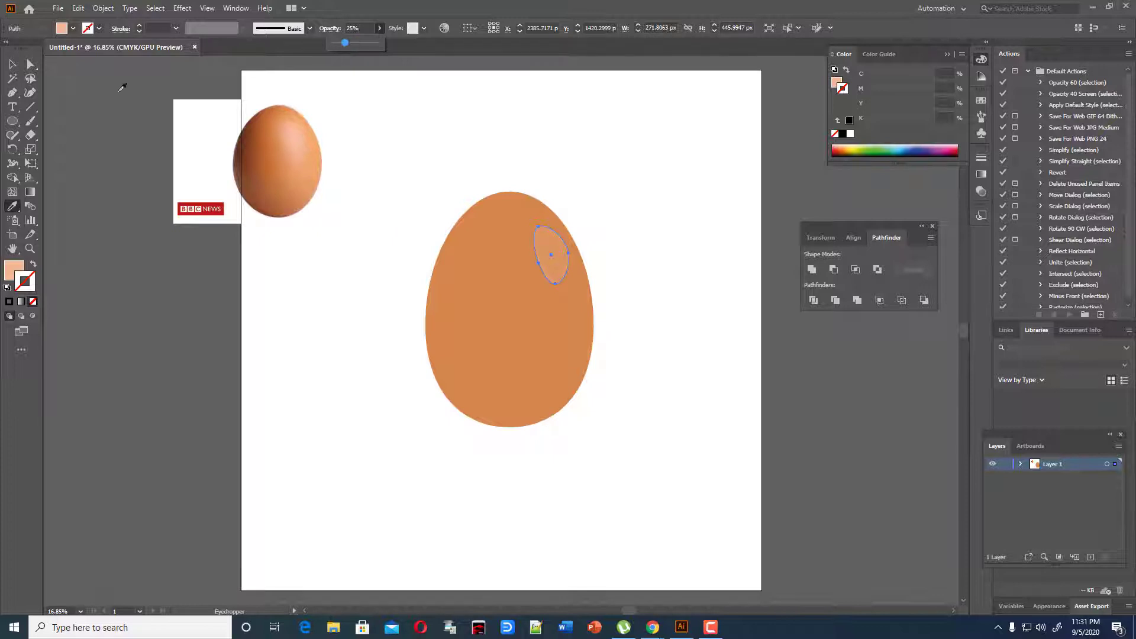
pyautogui.click(14, 64)
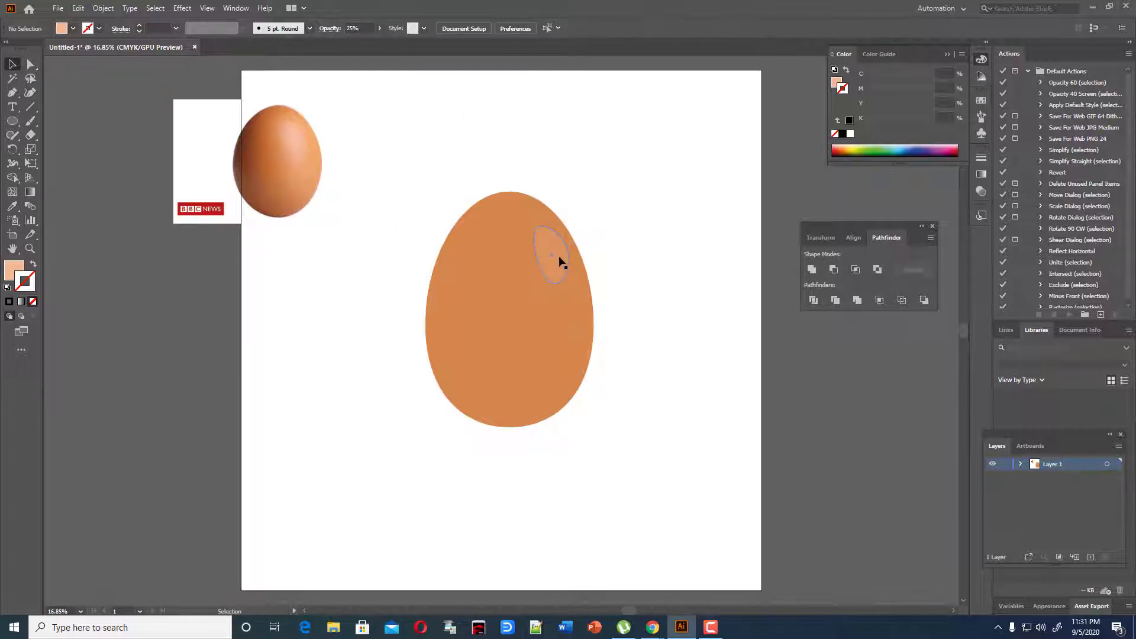
# Step: Adjust the highlight's anchor points with the Curvature tool to form a pointed crescent about 303 x 477 px, and deselect it
pyautogui.hotkey('ctrl', '+')
pyautogui.hotkey('ctrl', '+')
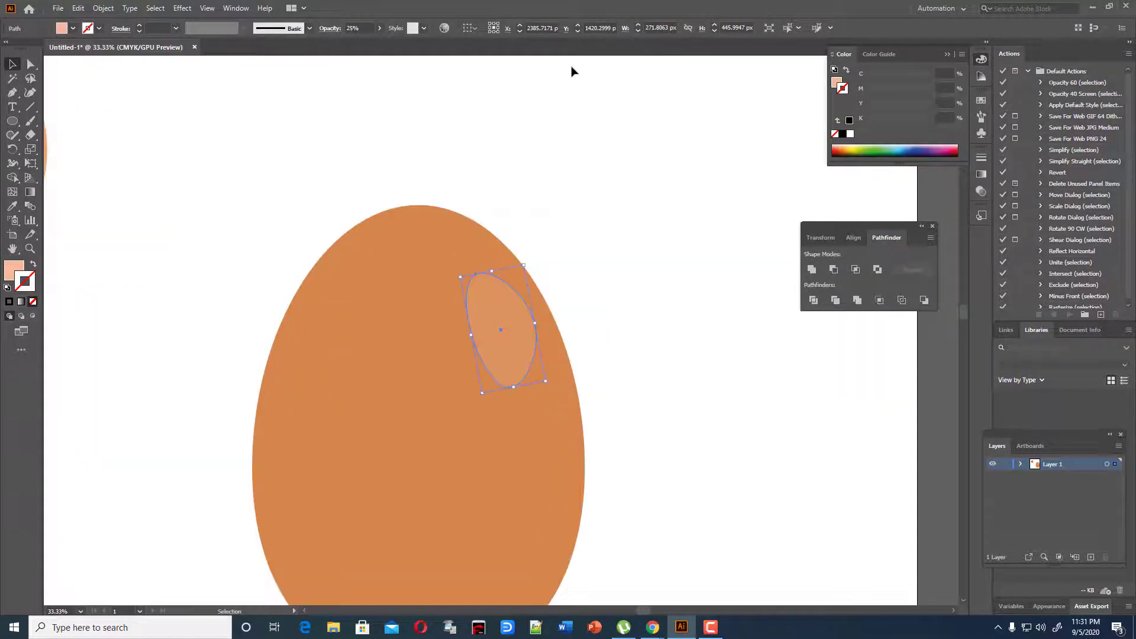
pyautogui.click(30, 92)
pyautogui.moveTo(464, 272); pyautogui.dragTo(463, 263)
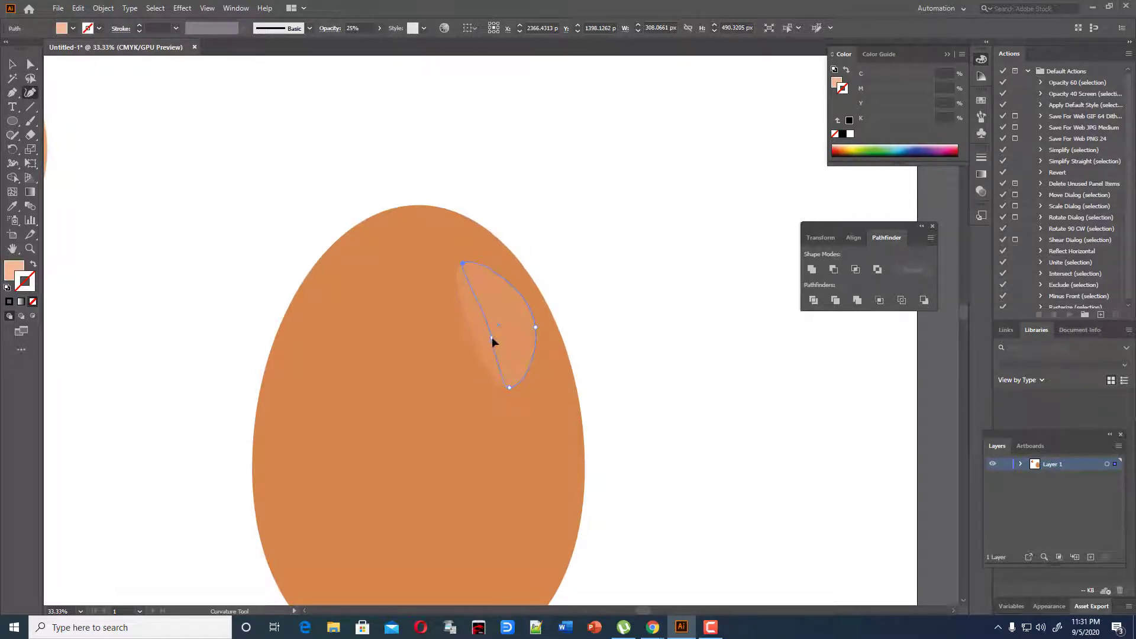
pyautogui.moveTo(510, 387); pyautogui.dragTo(505, 393)
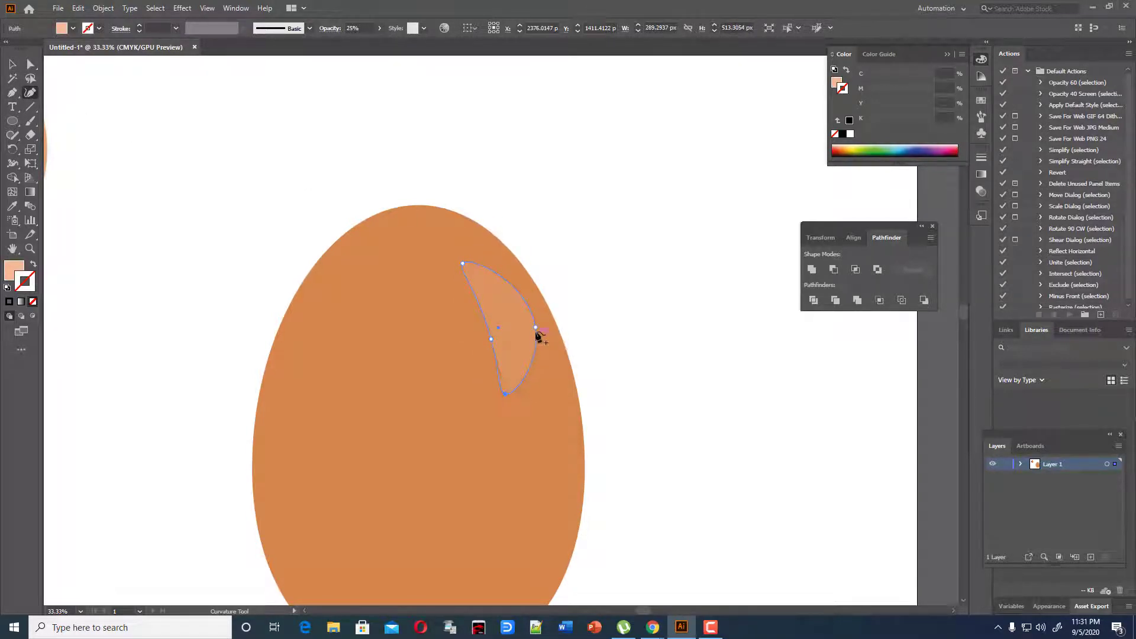
pyautogui.click(529, 300)
pyautogui.moveTo(491, 339)
pyautogui.mouseDown()
pyautogui.moveTo(499, 347)
pyautogui.moveTo(500, 325)
pyautogui.mouseUp()
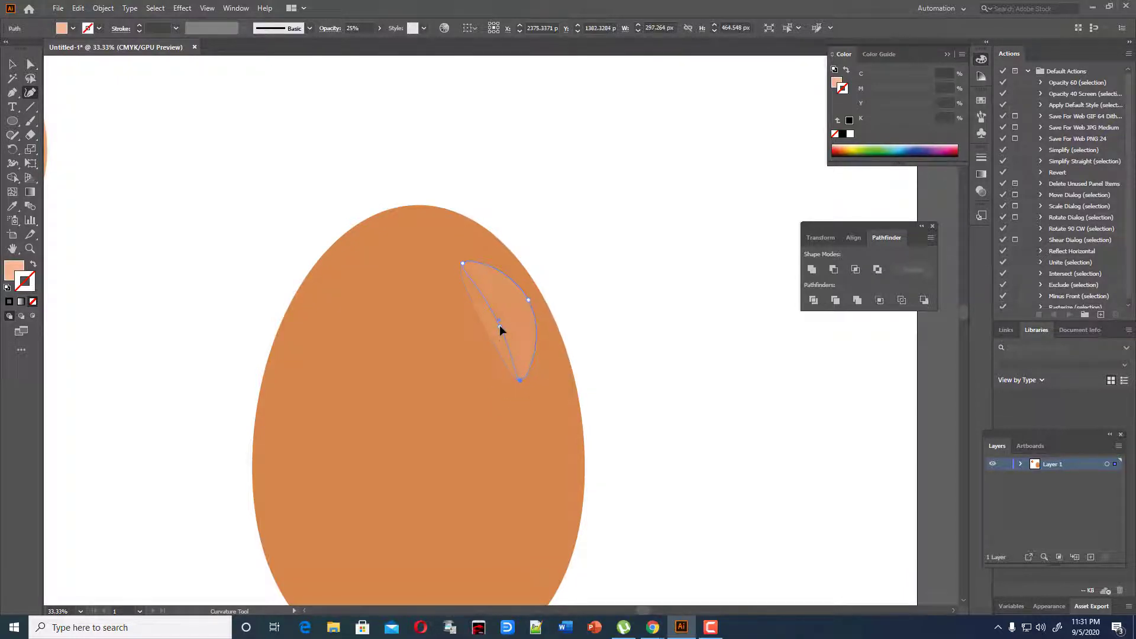
pyautogui.moveTo(519, 381); pyautogui.dragTo(517, 383)
pyautogui.moveTo(458, 264); pyautogui.dragTo(457, 261)
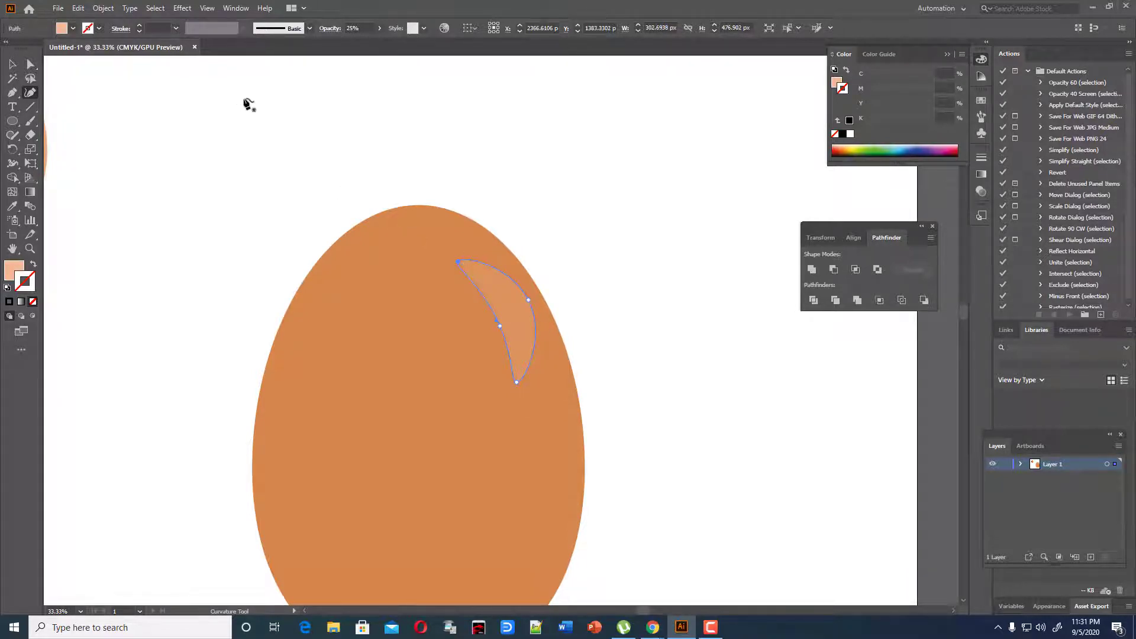
pyautogui.click(12, 64)
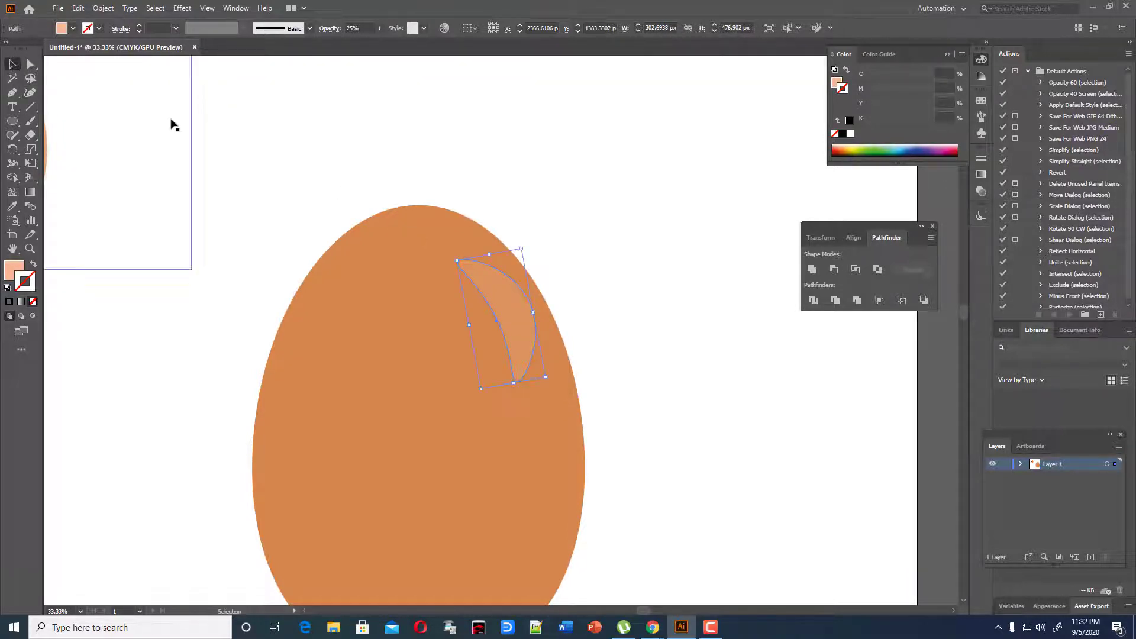
pyautogui.click(269, 122)
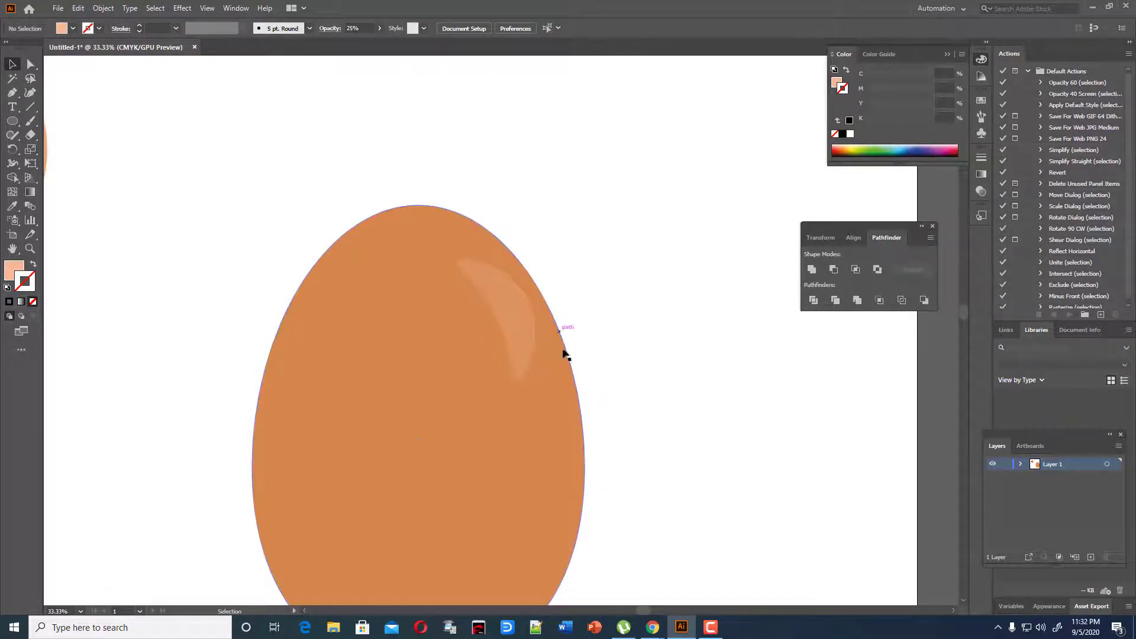
# Step: Draw a Pen tool path from above the egg, curving down through its left third and out past its lower edge
pyautogui.scroll(-2, 563, 352)
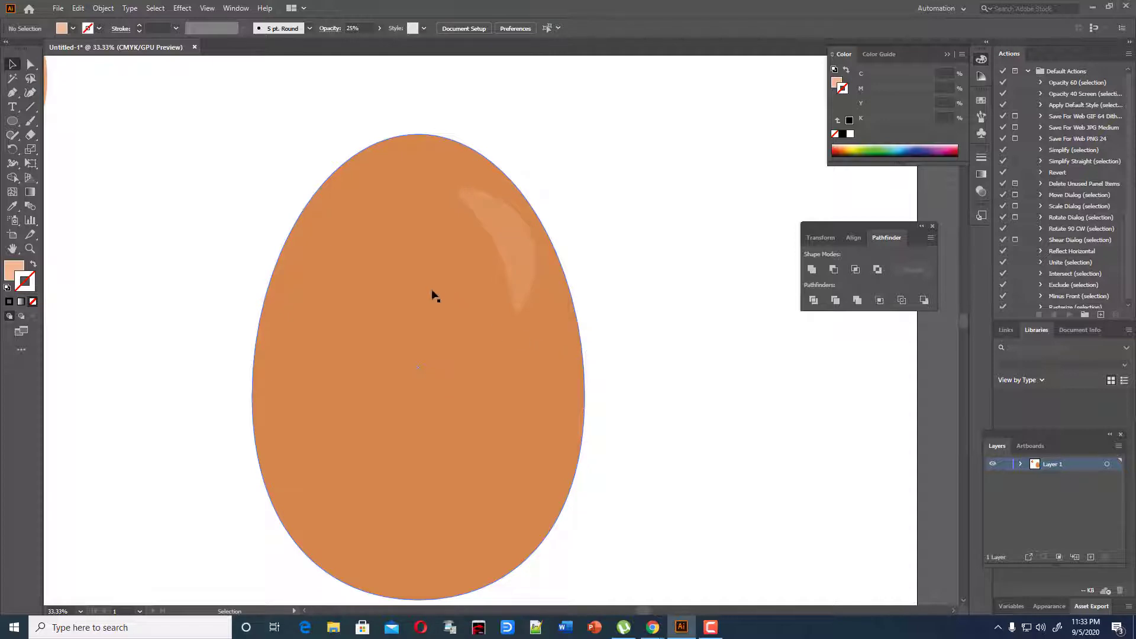
pyautogui.scroll(-1, 802, 543)
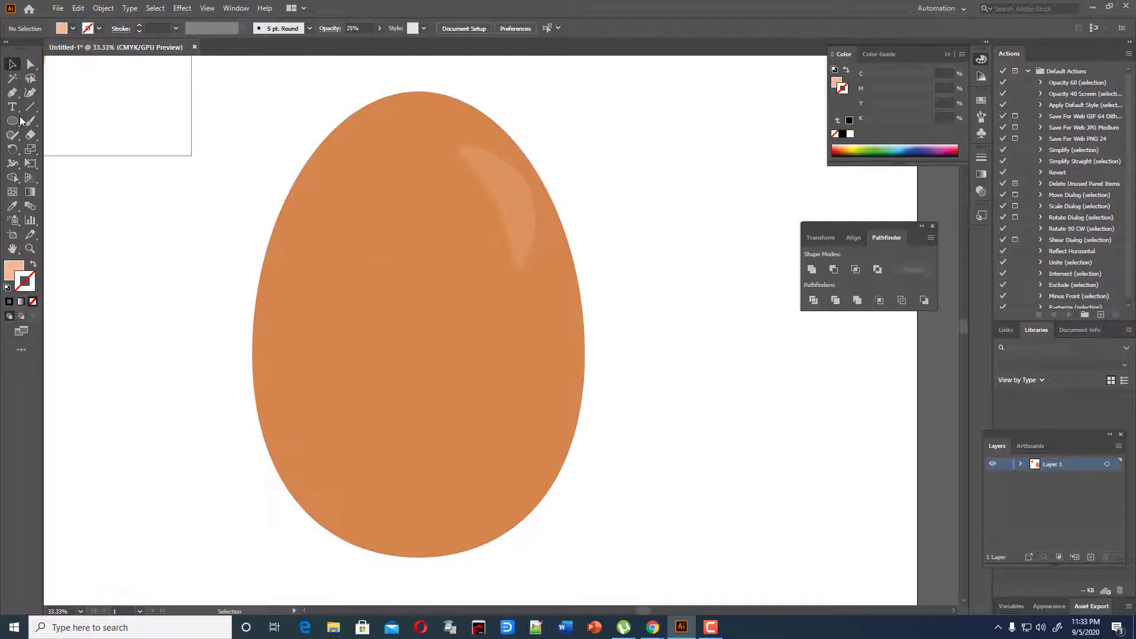
pyautogui.click(12, 93)
pyautogui.scroll(1, 356, 250)
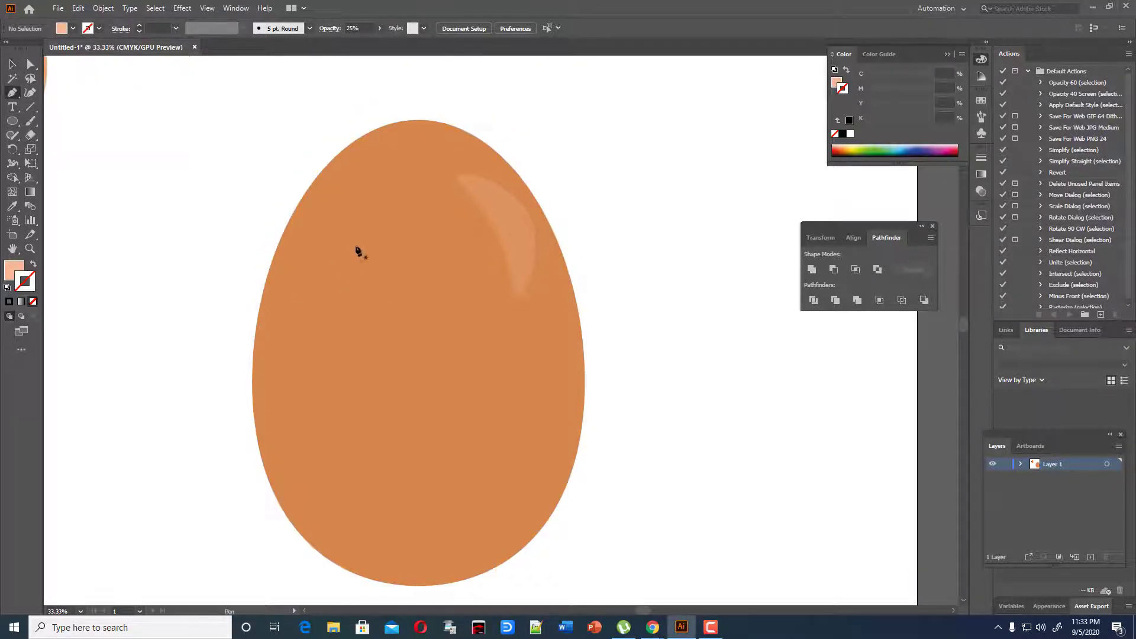
pyautogui.scroll(2, 357, 250)
pyautogui.click(458, 104)
pyautogui.scroll(-3, 361, 249)
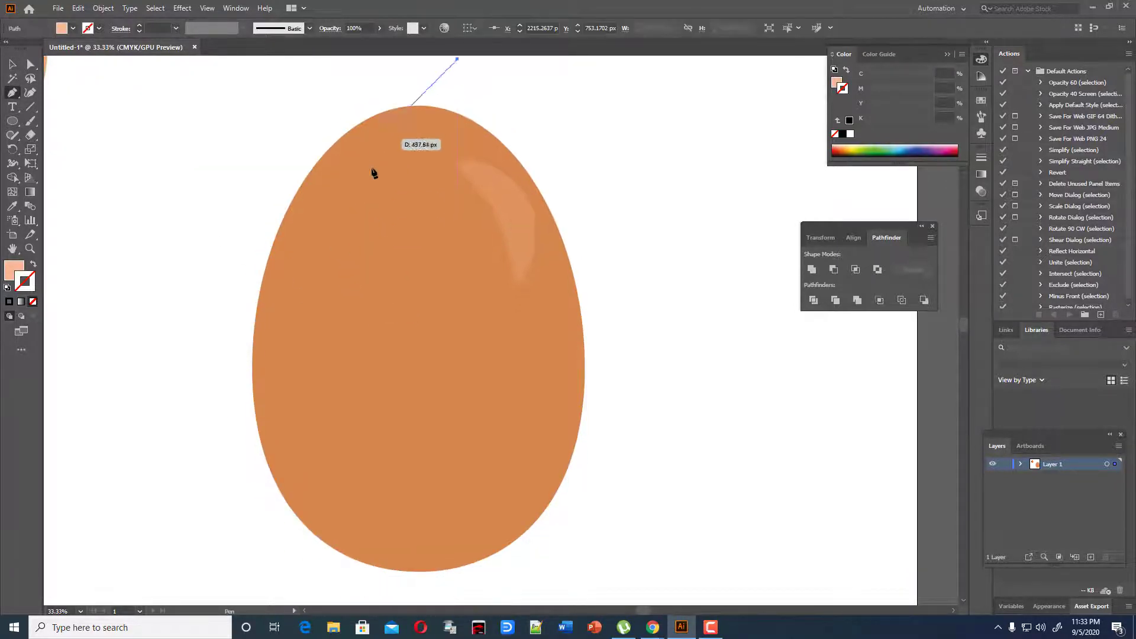
pyautogui.moveTo(377, 185); pyautogui.dragTo(363, 256)
pyautogui.scroll(-1, 374, 355)
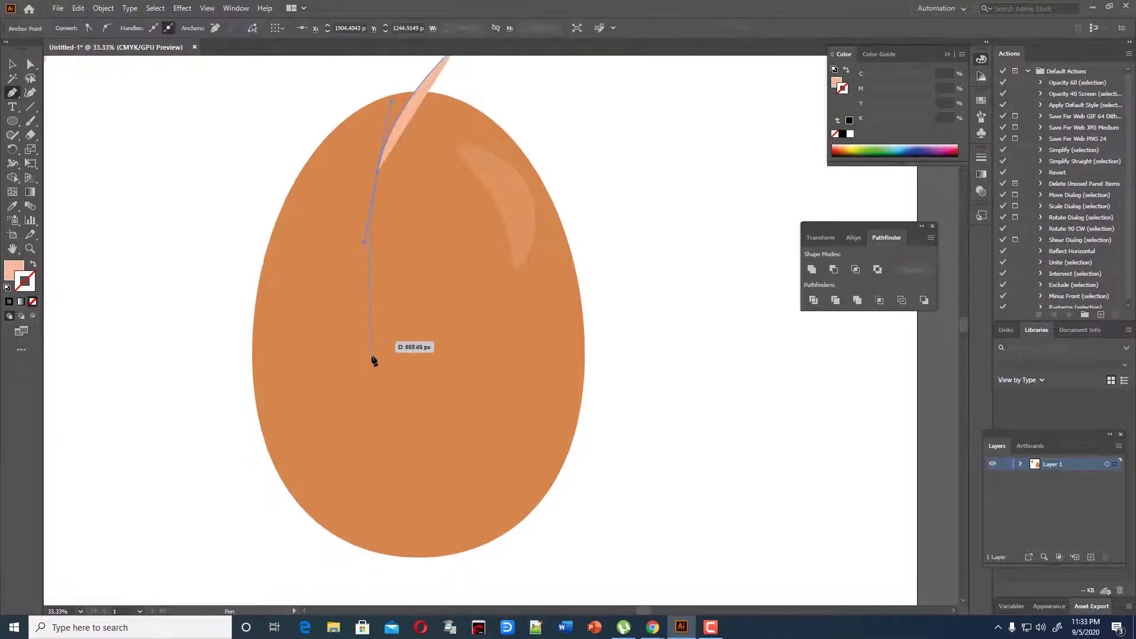
pyautogui.scroll(-1, 374, 360)
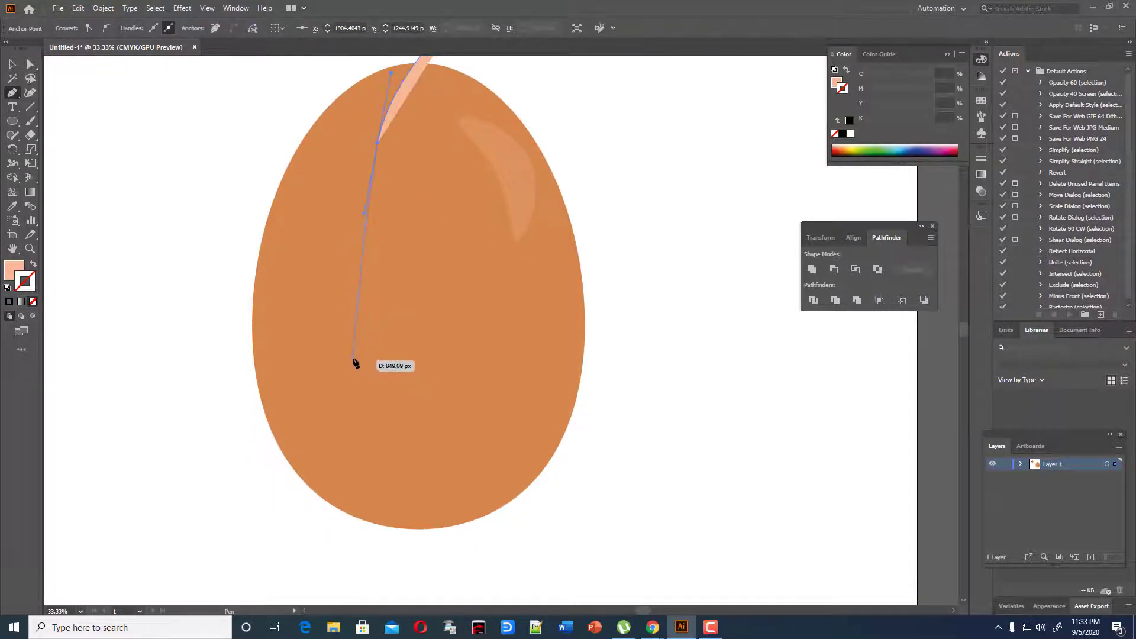
pyautogui.moveTo(349, 361); pyautogui.dragTo(347, 388)
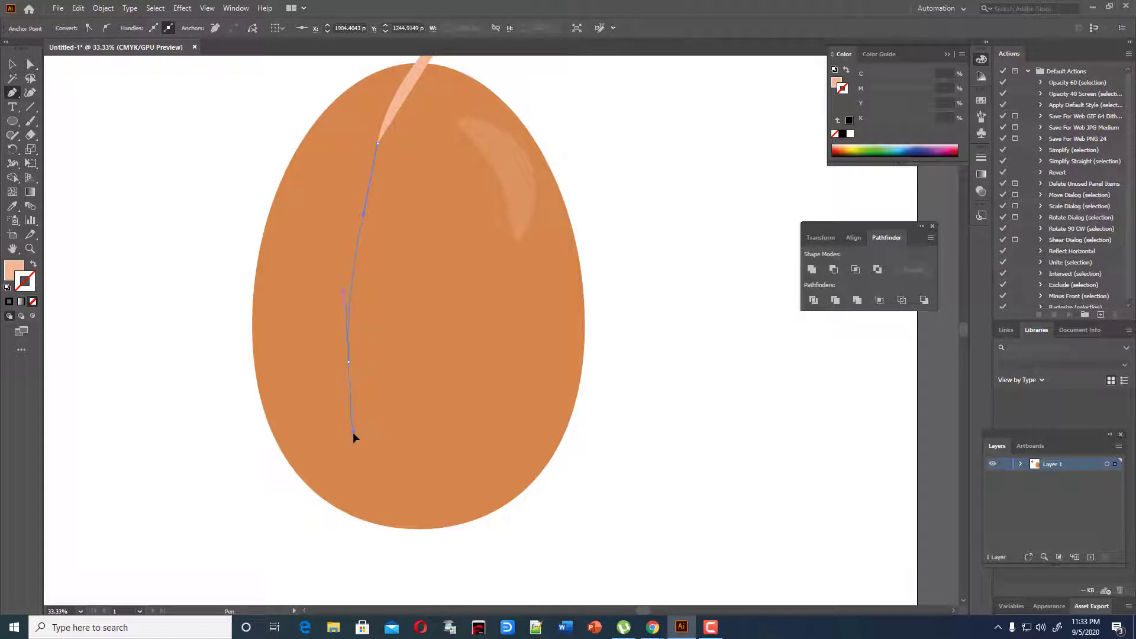
pyautogui.moveTo(354, 435); pyautogui.dragTo(354, 445)
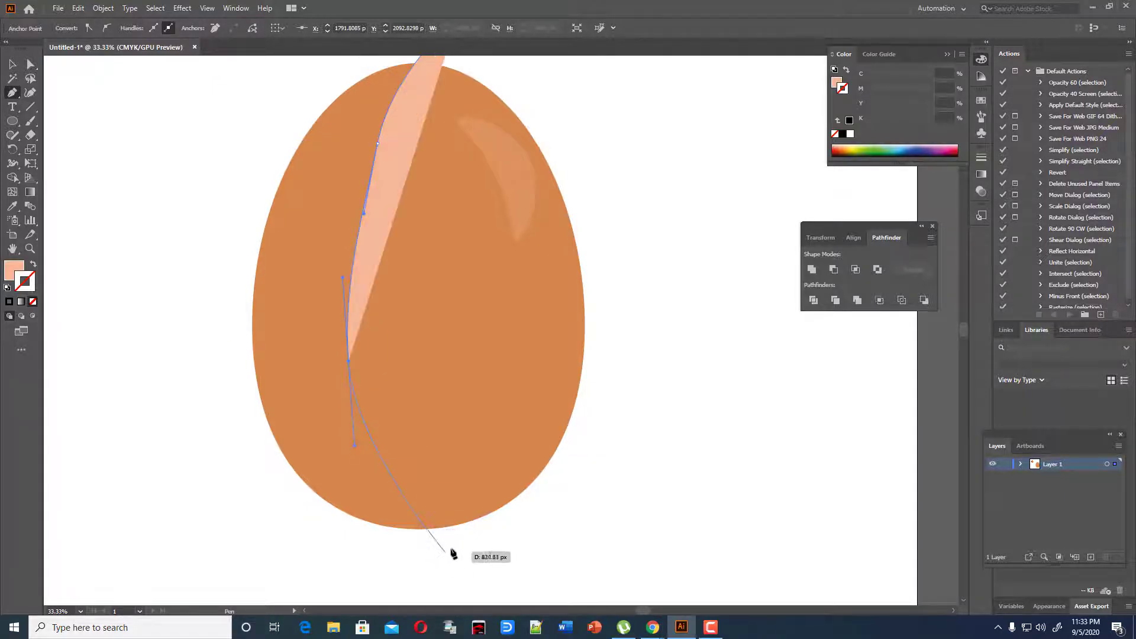
pyautogui.moveTo(468, 562); pyautogui.dragTo(493, 577)
# Step: Continue the path around the outside of the egg's right side and close it into a shape about 1599 x 2168 px
pyautogui.moveTo(679, 570); pyautogui.dragTo(685, 560)
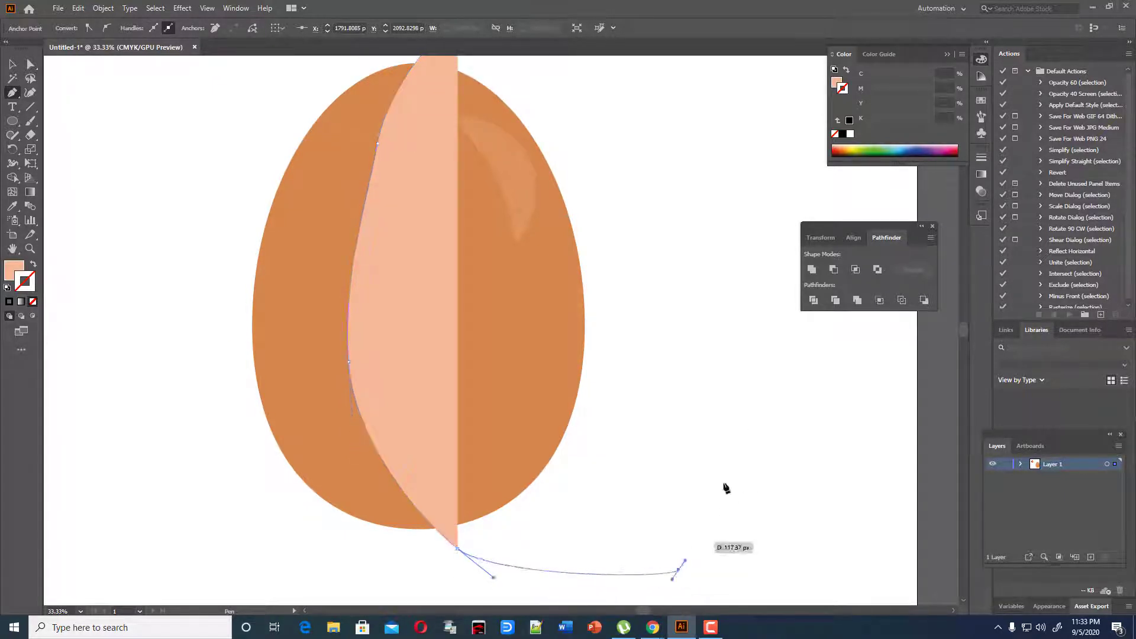
pyautogui.moveTo(759, 340); pyautogui.dragTo(761, 338)
pyautogui.scroll(3, 740, 202)
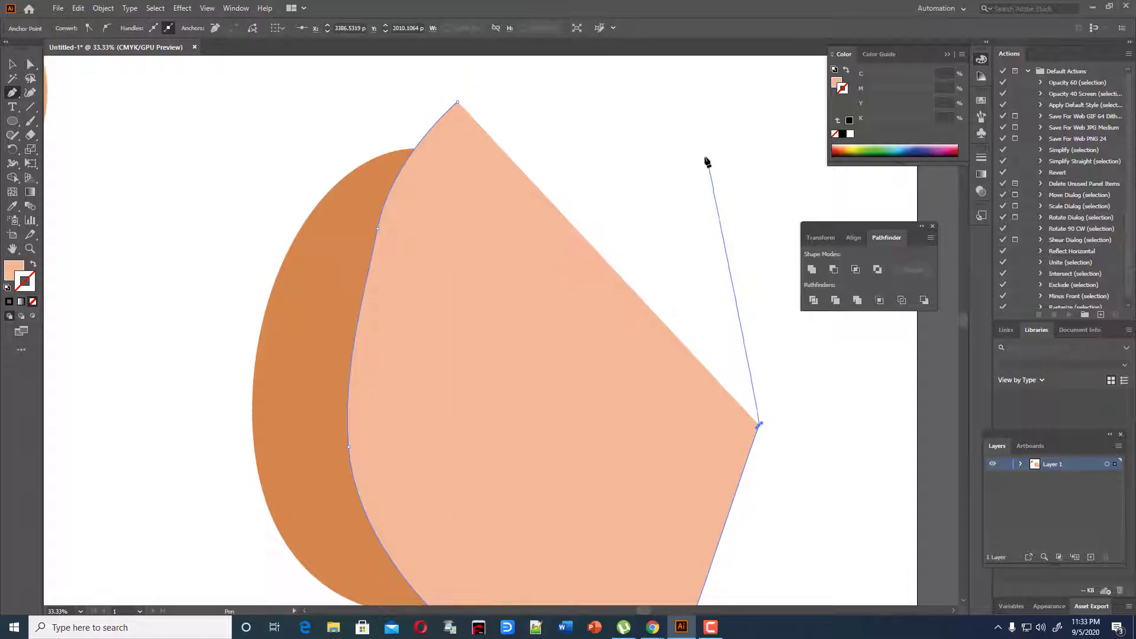
pyautogui.click(458, 105)
pyautogui.scroll(-2, 616, 261)
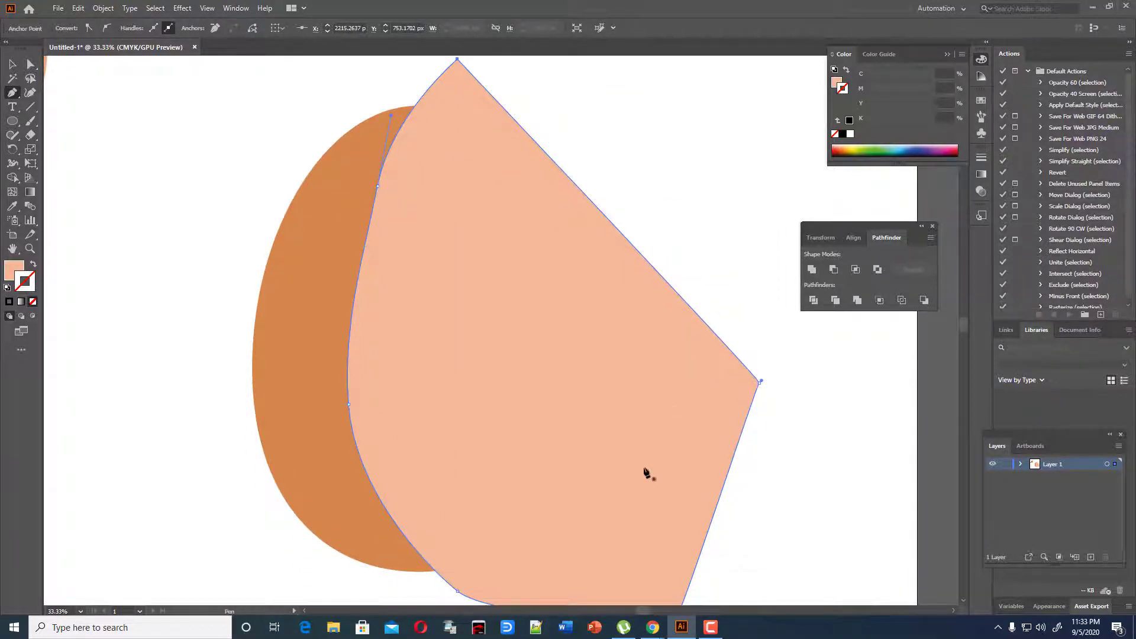
pyautogui.scroll(-1, 739, 436)
pyautogui.click(12, 64)
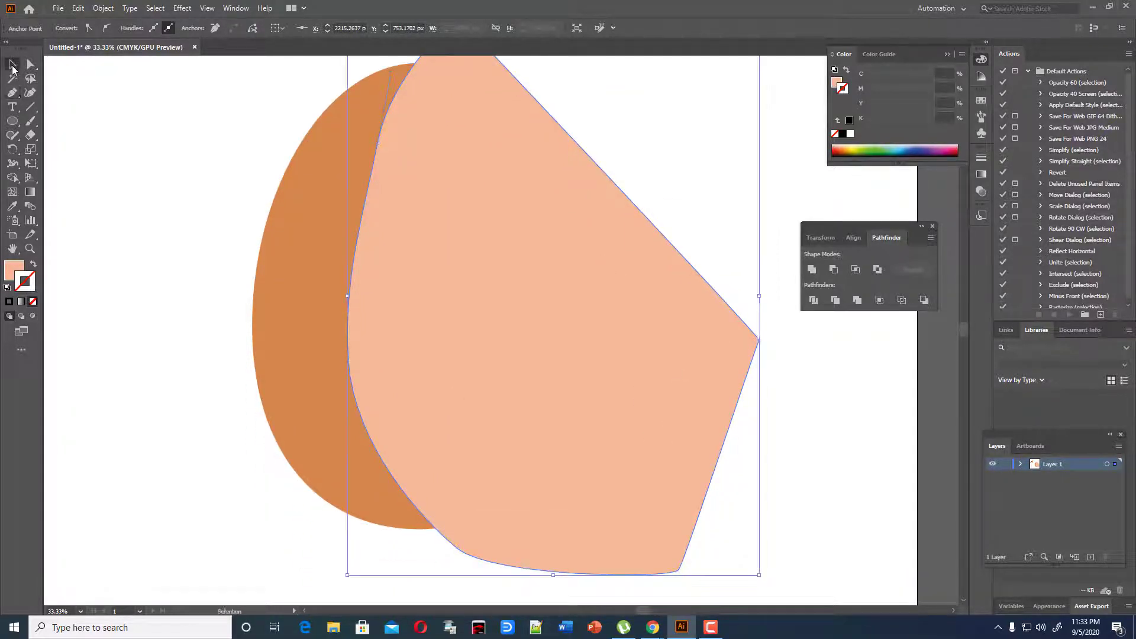
pyautogui.click(385, 348)
pyautogui.click(397, 366)
pyautogui.scroll(2, 406, 385)
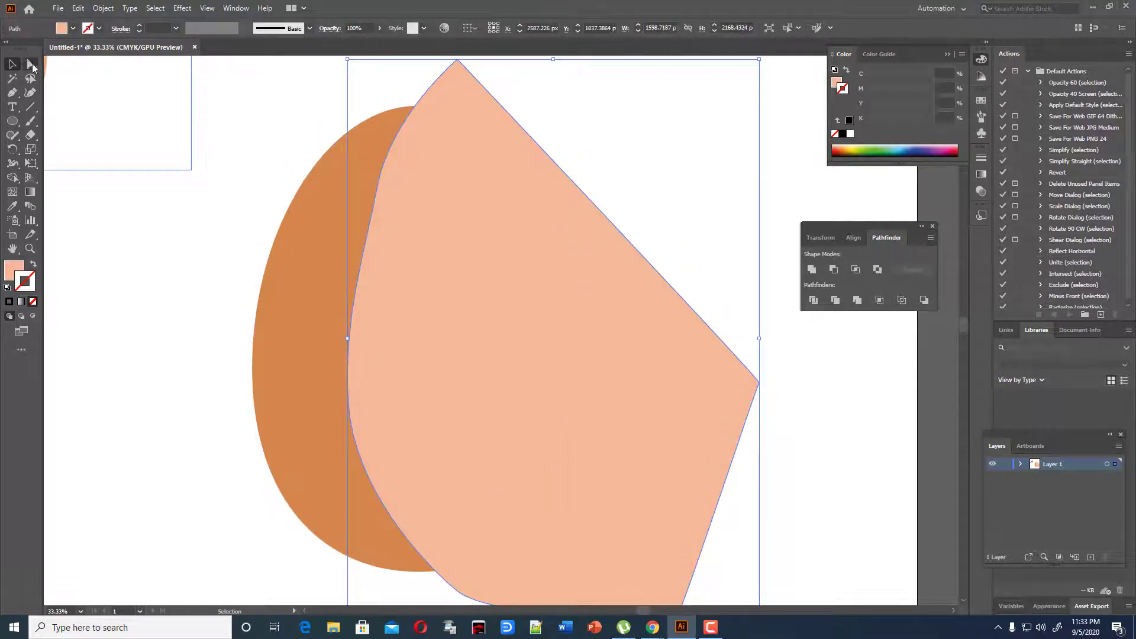
# Step: Shift the upper anchor of the shape's curved left edge slightly outward and tilt its handle to smooth the curve
pyautogui.press('a')
pyautogui.click(377, 185)
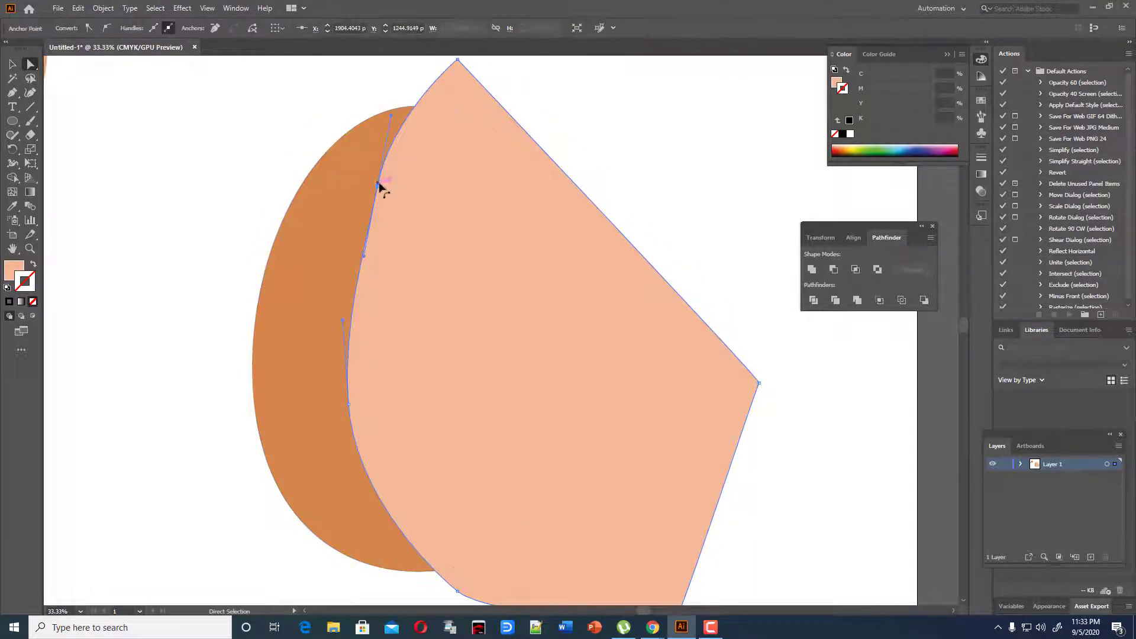
pyautogui.moveTo(378, 185); pyautogui.dragTo(373, 187)
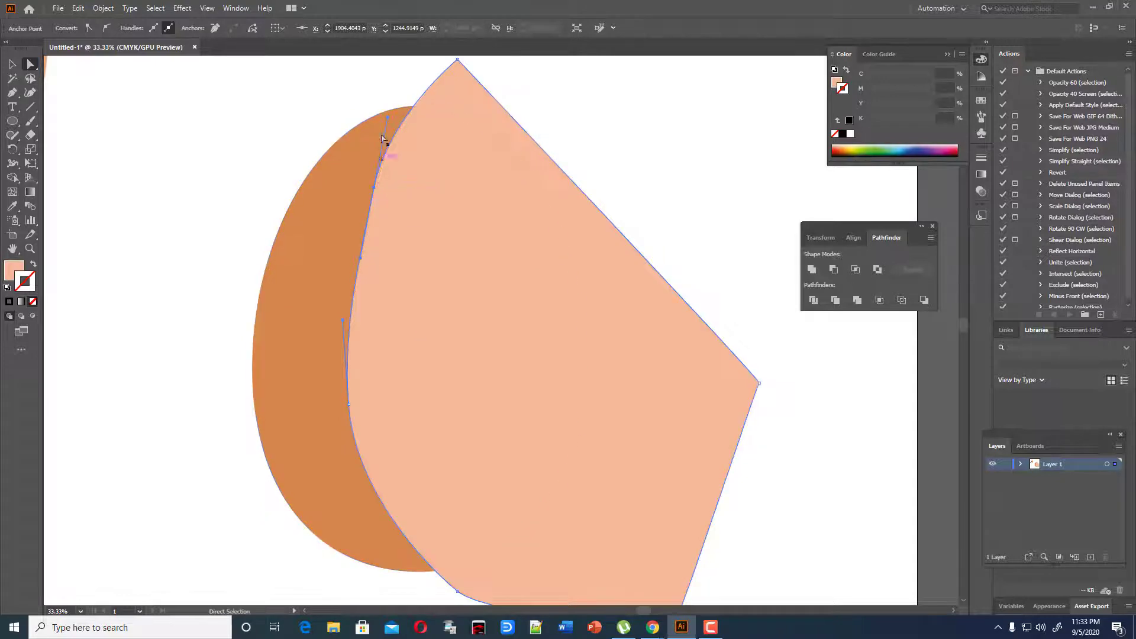
pyautogui.moveTo(390, 121); pyautogui.dragTo(396, 120)
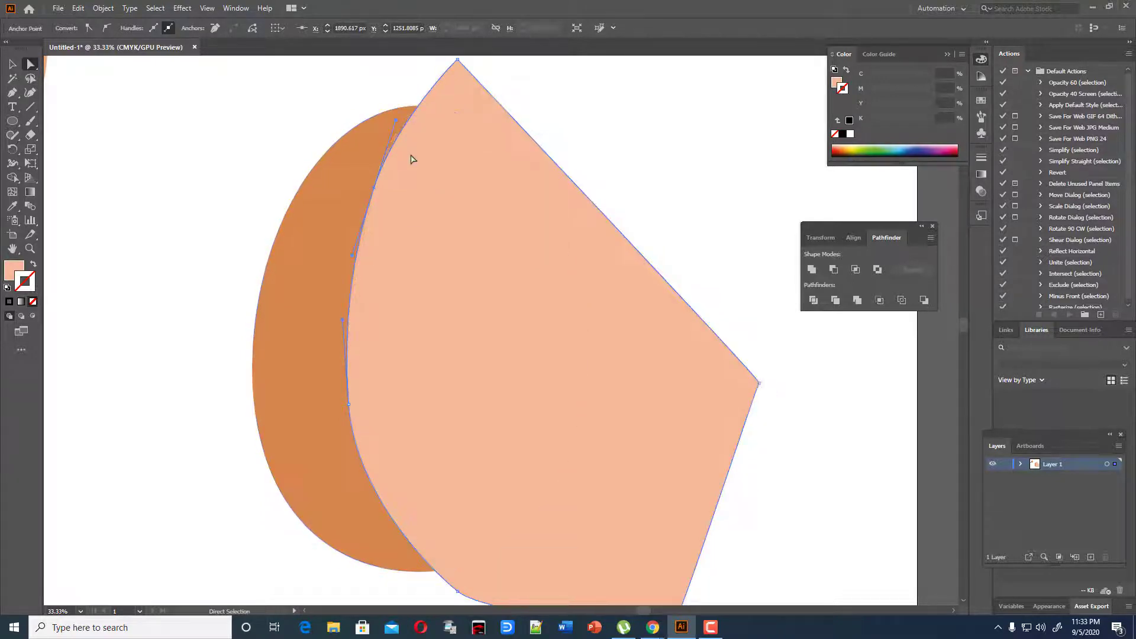
# Step: Move the middle anchor of the curved left edge slightly outward and down, and adjust its handles to round the curve
pyautogui.click(349, 406)
pyautogui.moveTo(342, 320); pyautogui.dragTo(348, 322)
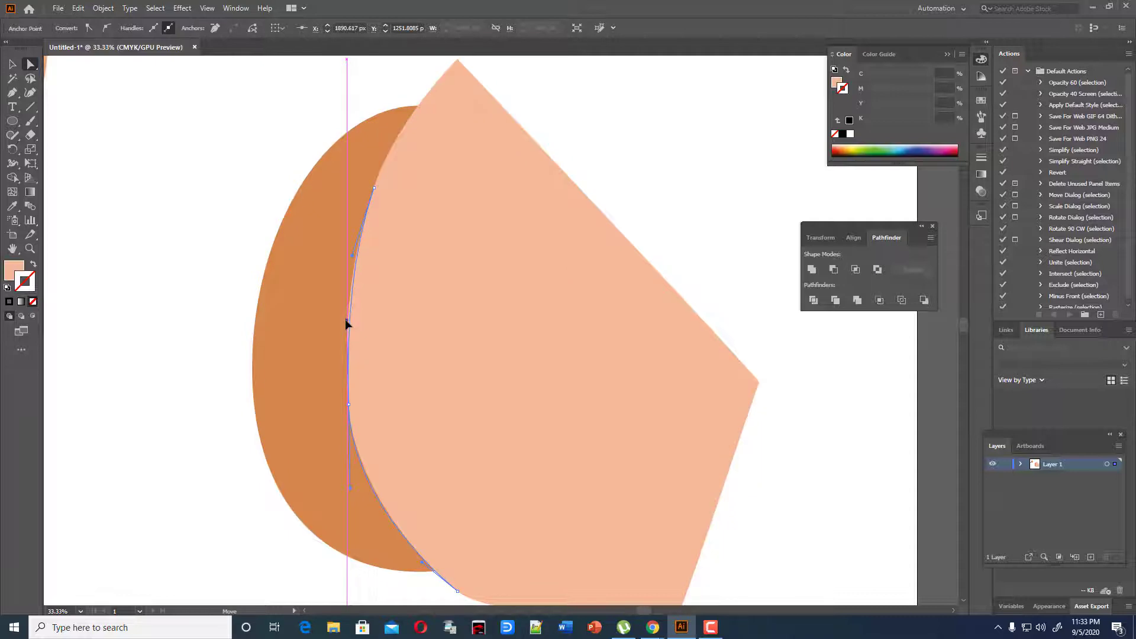
pyautogui.click(349, 406)
pyautogui.moveTo(349, 405); pyautogui.dragTo(342, 404)
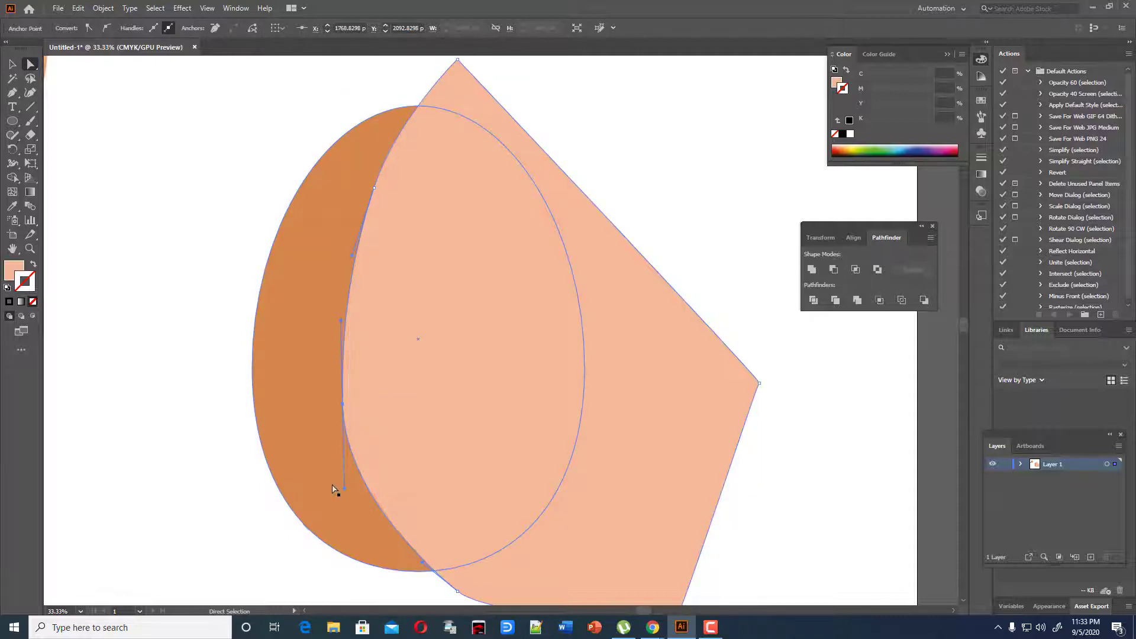
pyautogui.moveTo(345, 491); pyautogui.dragTo(349, 489)
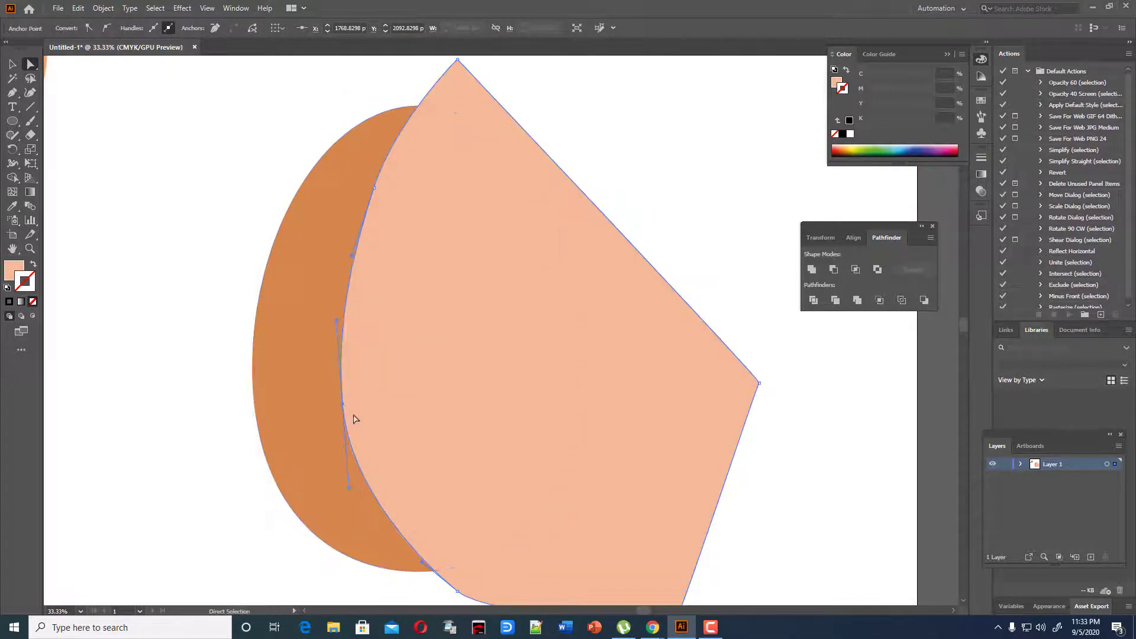
pyautogui.click(344, 406)
pyautogui.moveTo(343, 406); pyautogui.dragTo(341, 413)
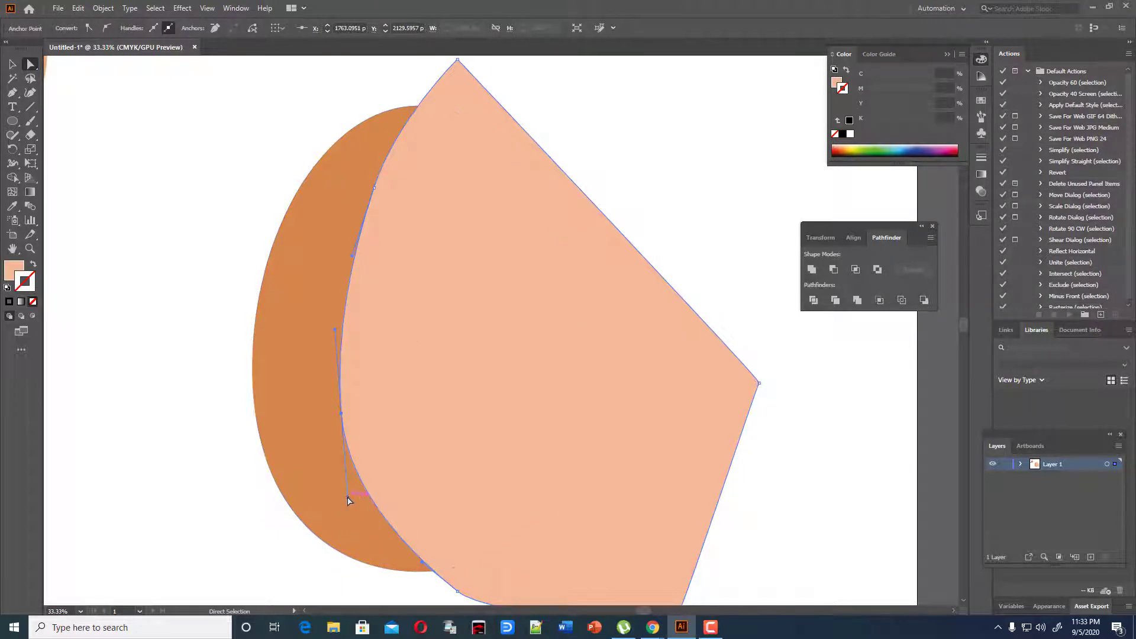
# Step: Nudge the anchor below the egg slightly right and up, and tilt the upper left-edge anchor's handle further toward the right
pyautogui.scroll(-1, 450, 516)
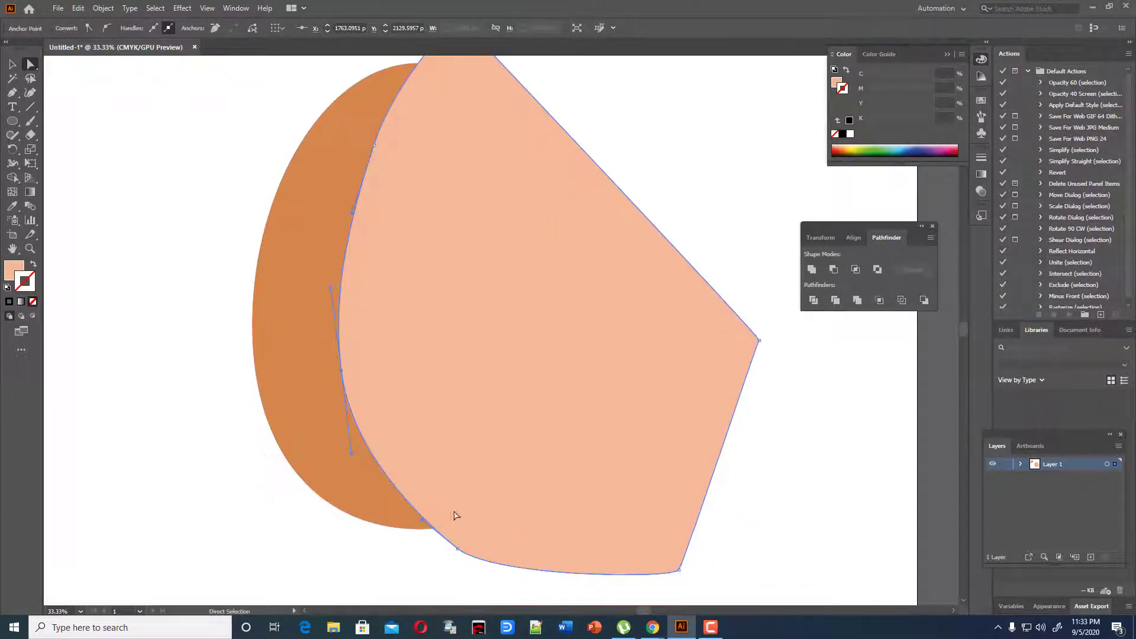
pyautogui.moveTo(460, 551); pyautogui.dragTo(500, 572)
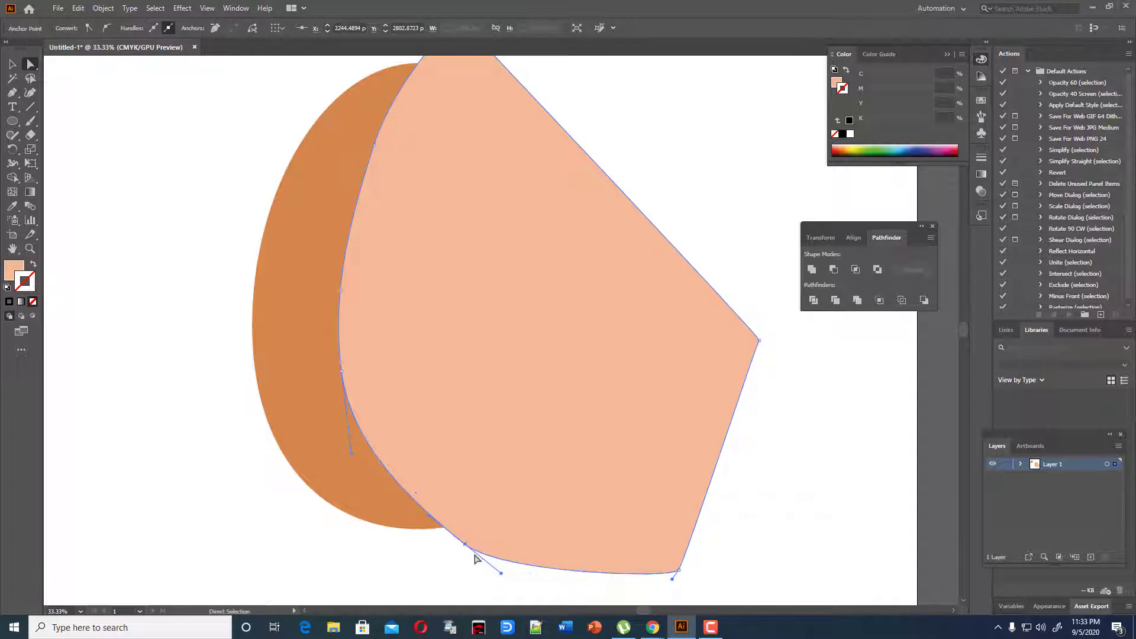
pyautogui.scroll(1, 380, 278)
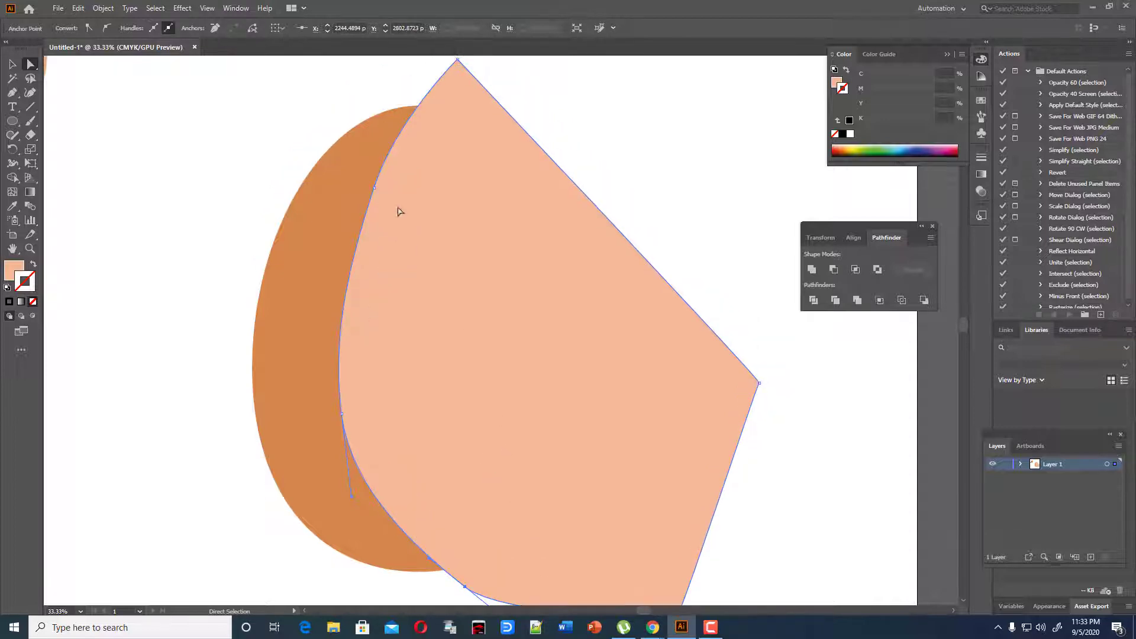
pyautogui.click(375, 188)
pyautogui.moveTo(396, 122); pyautogui.dragTo(402, 119)
# Step: Shift the middle left-edge anchor inward, tilt its lower handle, and move the lower anchor up-left onto the egg's bottom outline
pyautogui.scroll(-1, 525, 225)
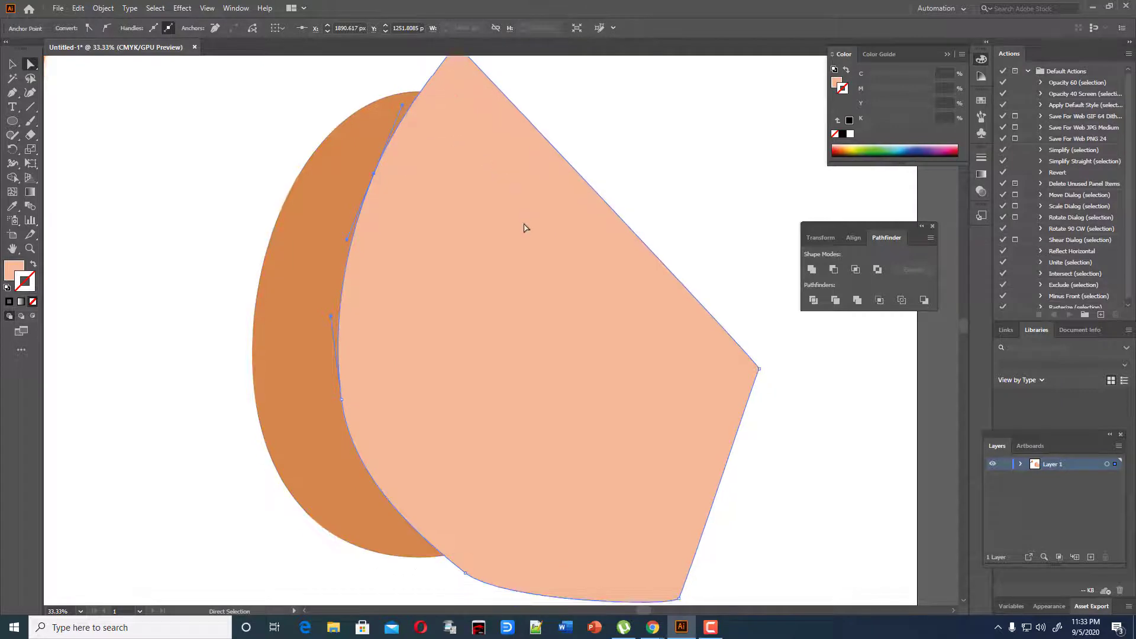
pyautogui.moveTo(341, 371); pyautogui.dragTo(347, 372)
pyautogui.moveTo(357, 455)
pyautogui.mouseDown()
pyautogui.moveTo(373, 459)
pyautogui.moveTo(362, 452)
pyautogui.mouseUp()
pyautogui.moveTo(466, 544); pyautogui.dragTo(442, 527)
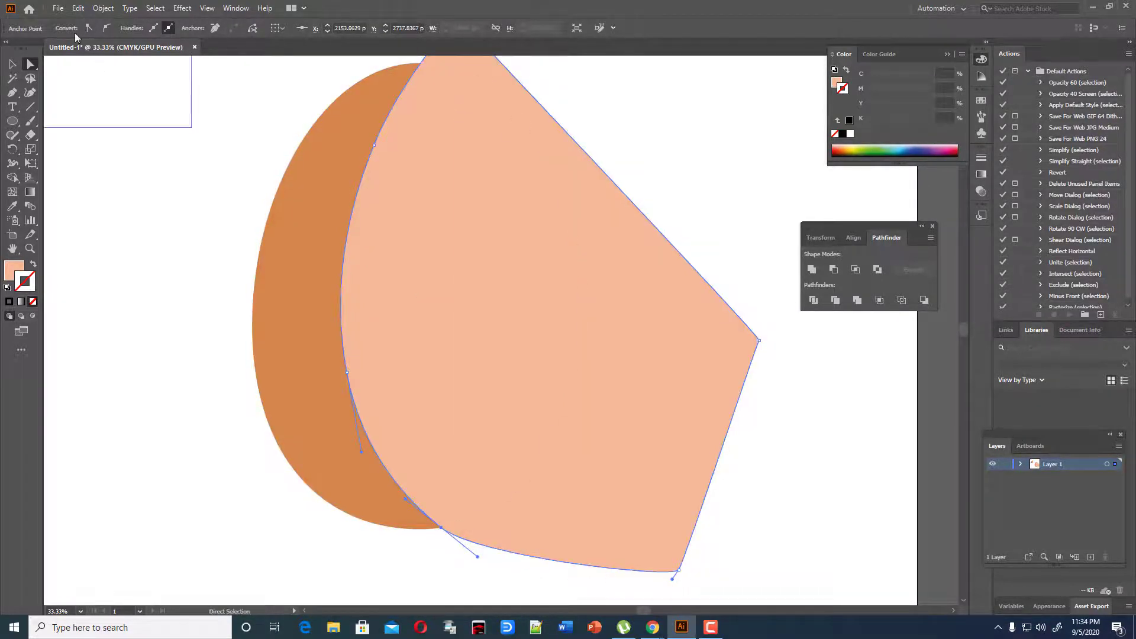
# Step: Reduce the pale peach shape's opacity to 21% and deselect it
pyautogui.click(13, 64)
pyautogui.click(378, 261)
pyautogui.scroll(3, 393, 291)
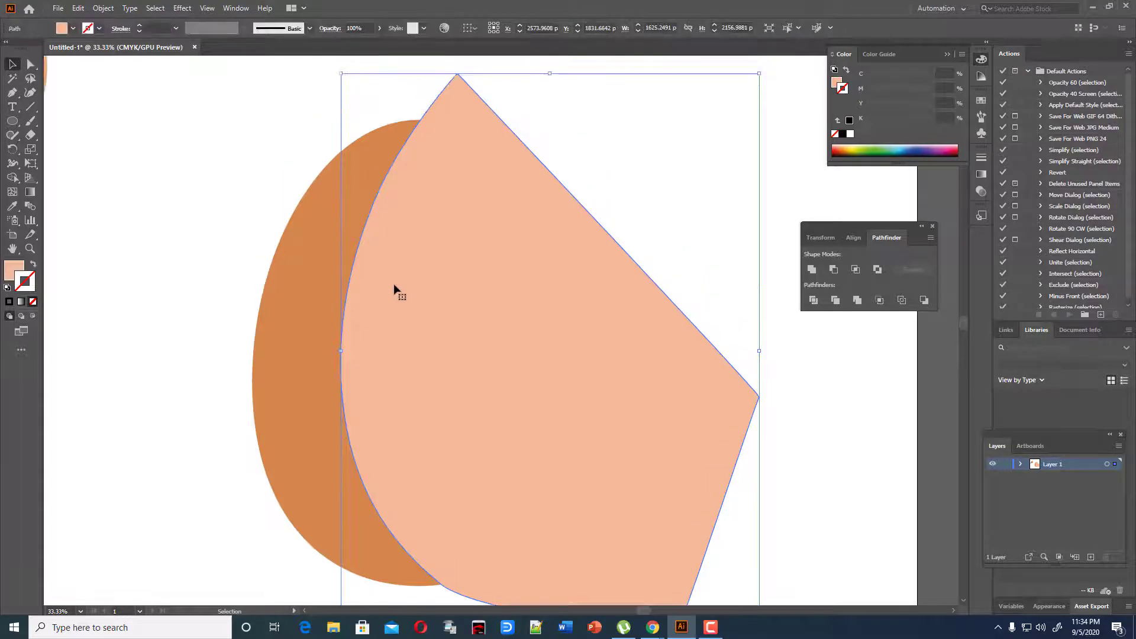
pyautogui.click(379, 28)
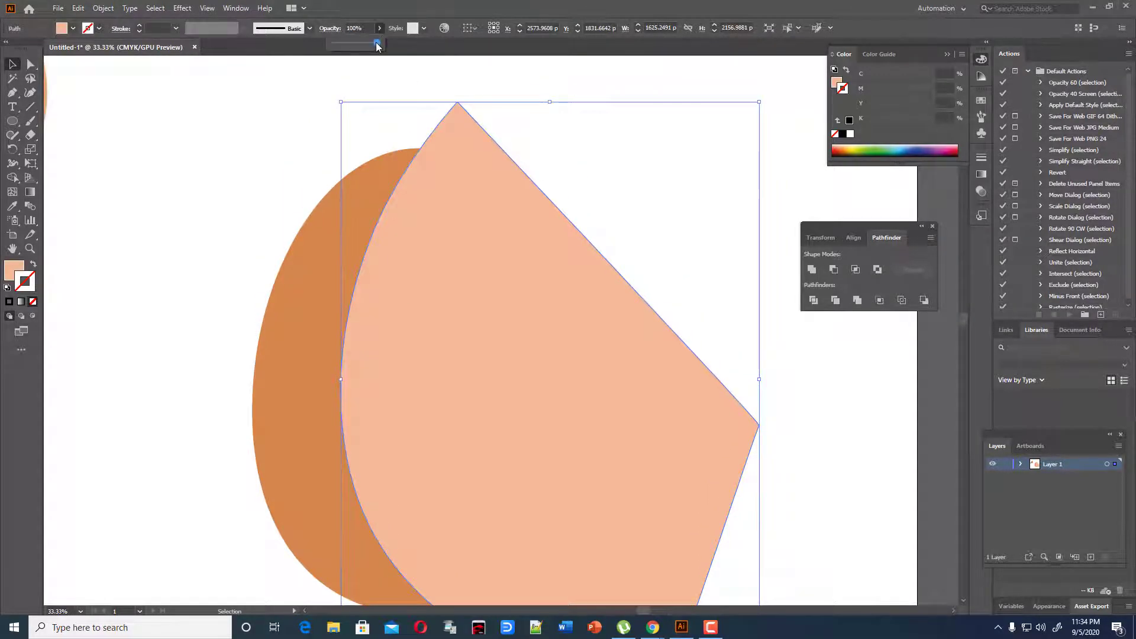
pyautogui.moveTo(377, 43); pyautogui.dragTo(343, 57)
pyautogui.scroll(-1, 406, 114)
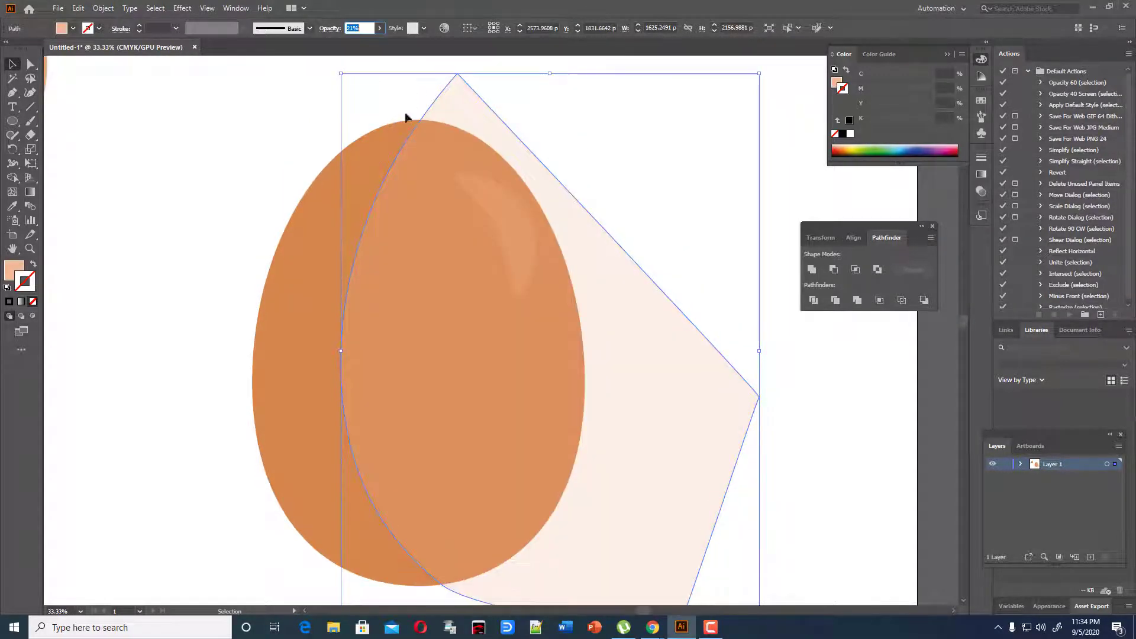
pyautogui.click(139, 280)
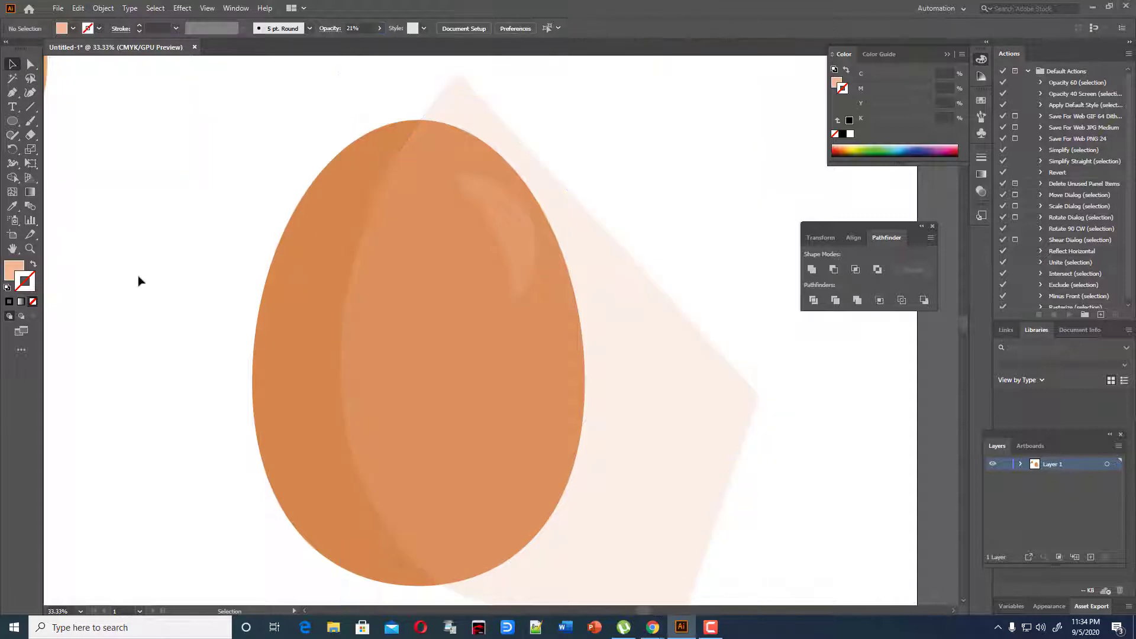
# Step: Remove the part of the pale shape outside the egg with the Shape Builder, and select the remaining pale area
pyautogui.hotkey('ctrl', '-')
pyautogui.hotkey('ctrl', '-')
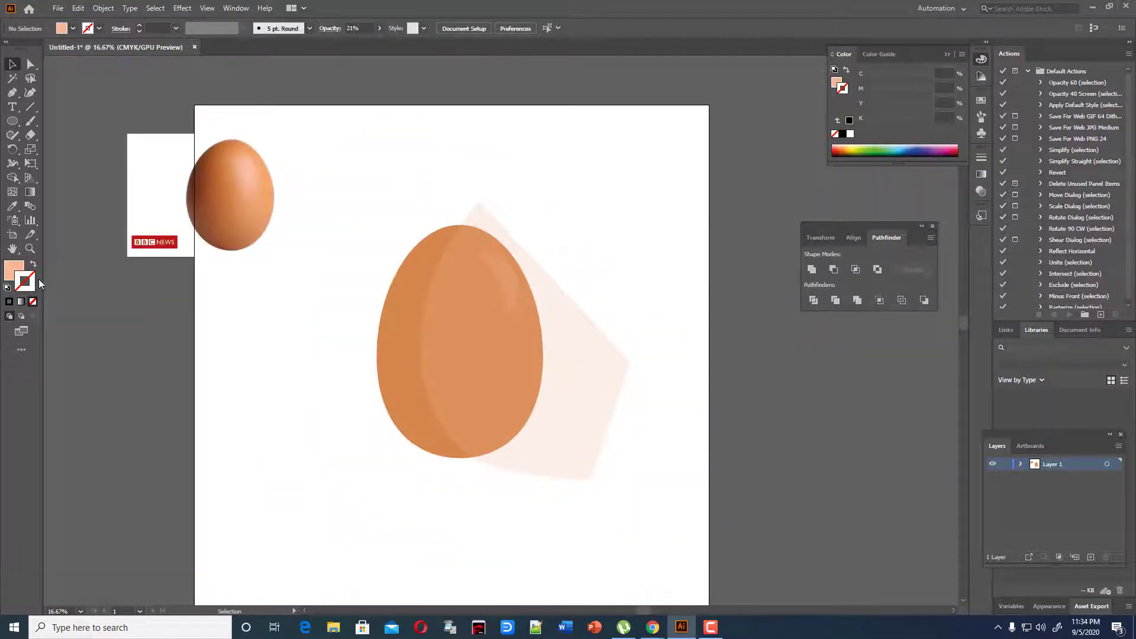
pyautogui.moveTo(357, 184); pyautogui.dragTo(712, 521)
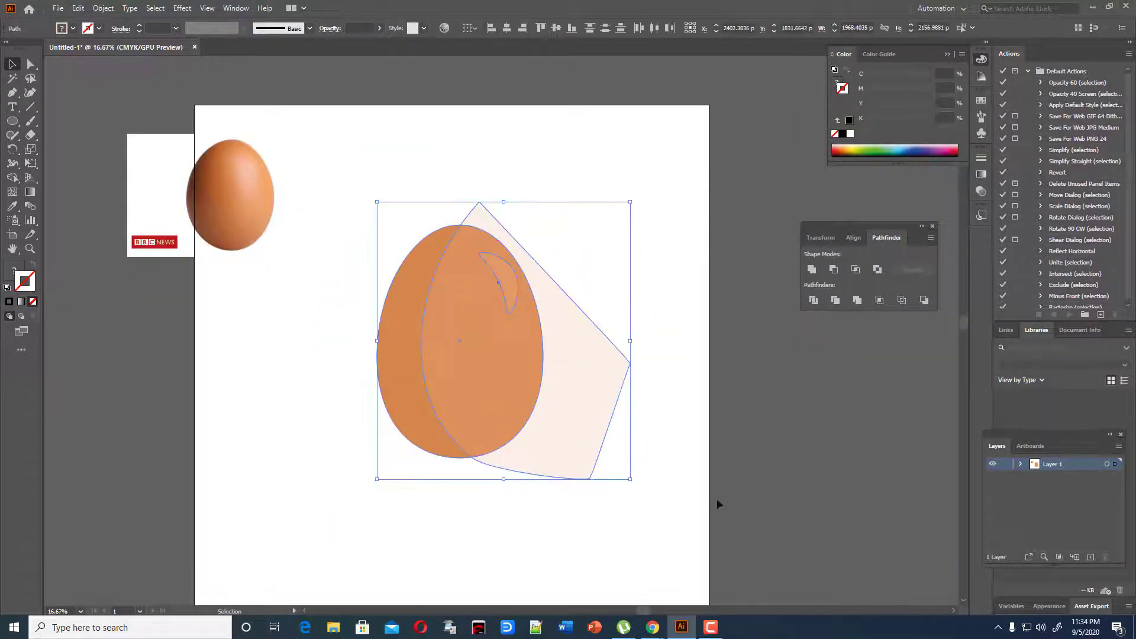
pyautogui.click(11, 178)
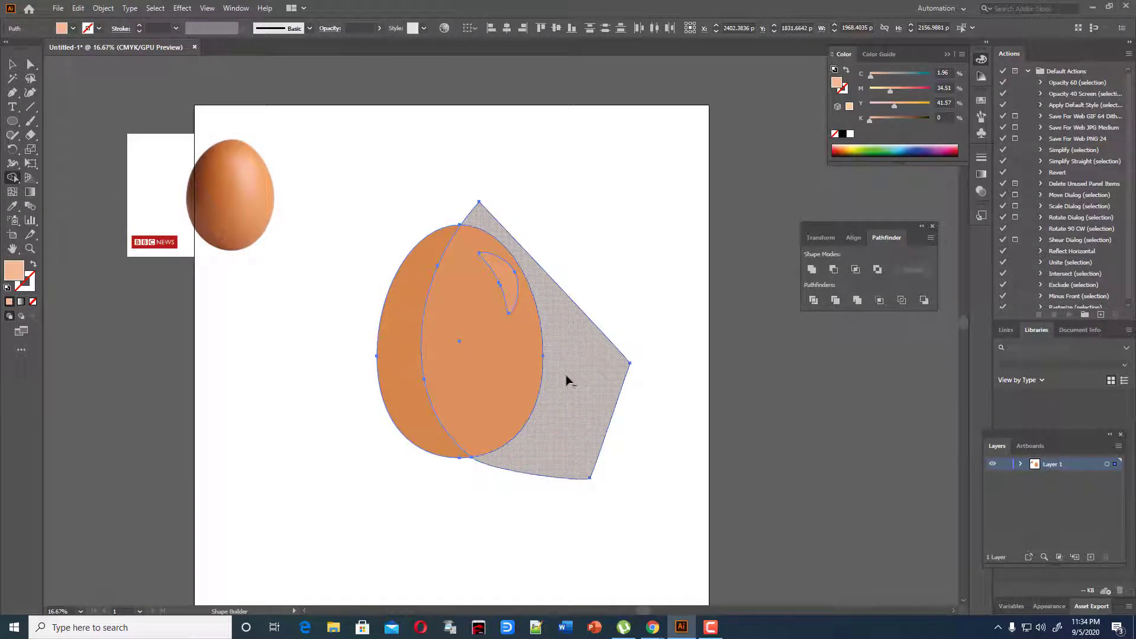
pyautogui.keyDown('alt'); pyautogui.click(566, 380); pyautogui.keyUp('alt')
pyautogui.click(12, 64)
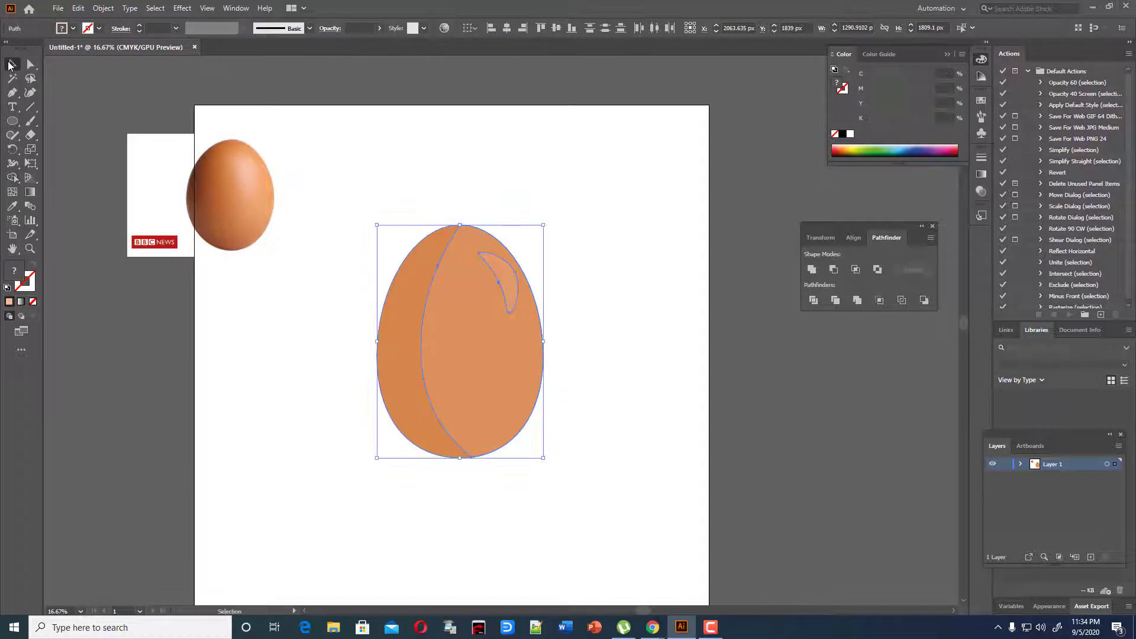
pyautogui.scroll(-1, 57, 140)
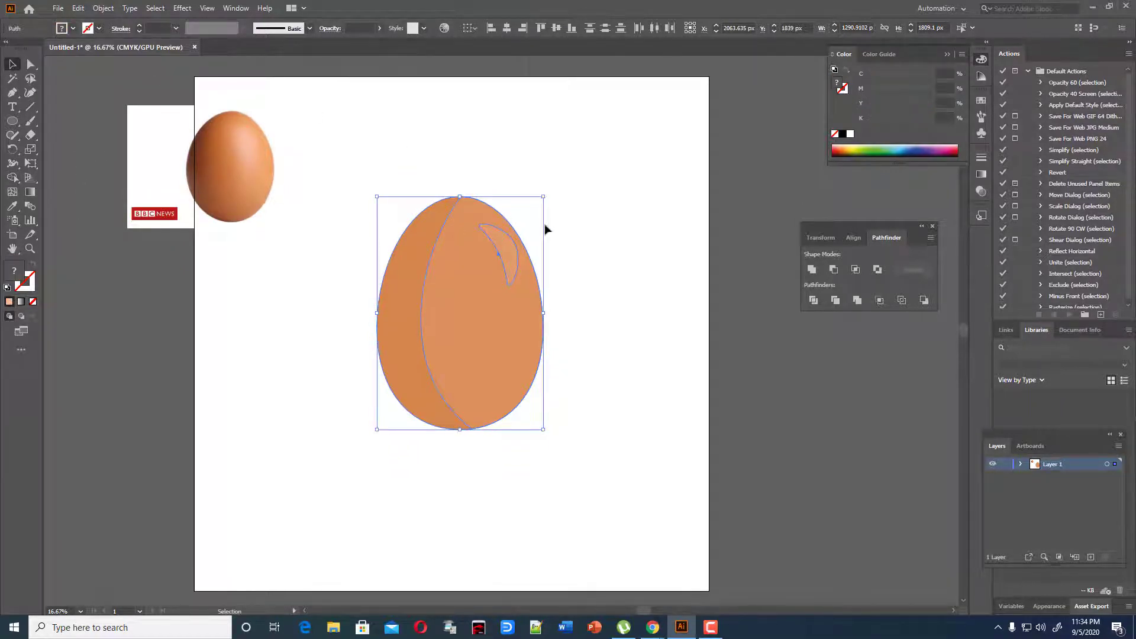
pyautogui.click(616, 276)
pyautogui.click(512, 385)
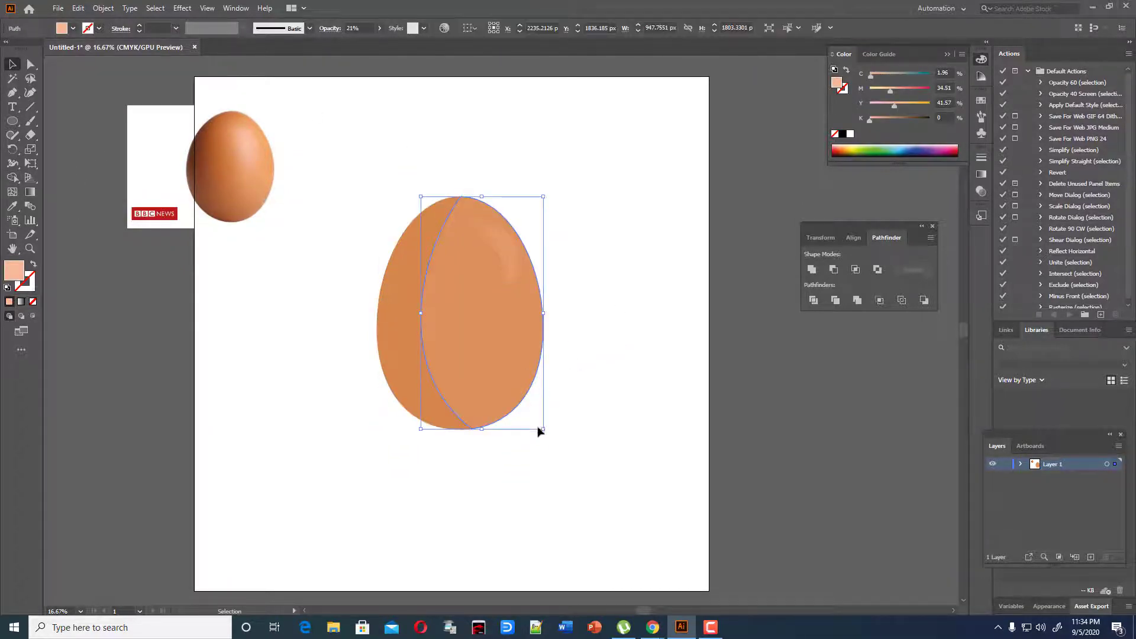
pyautogui.moveTo(548, 431); pyautogui.dragTo(611, 378)
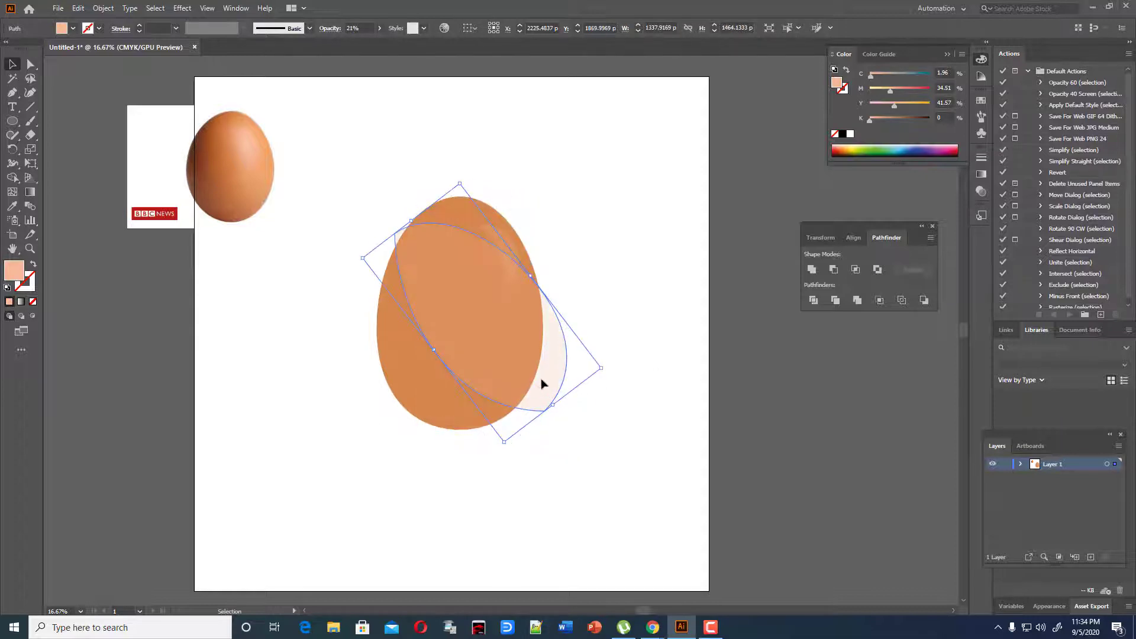
pyautogui.moveTo(544, 388); pyautogui.dragTo(559, 365)
pyautogui.hotkey('ctrl', 'z')
pyautogui.hotkey('ctrl', 'z')
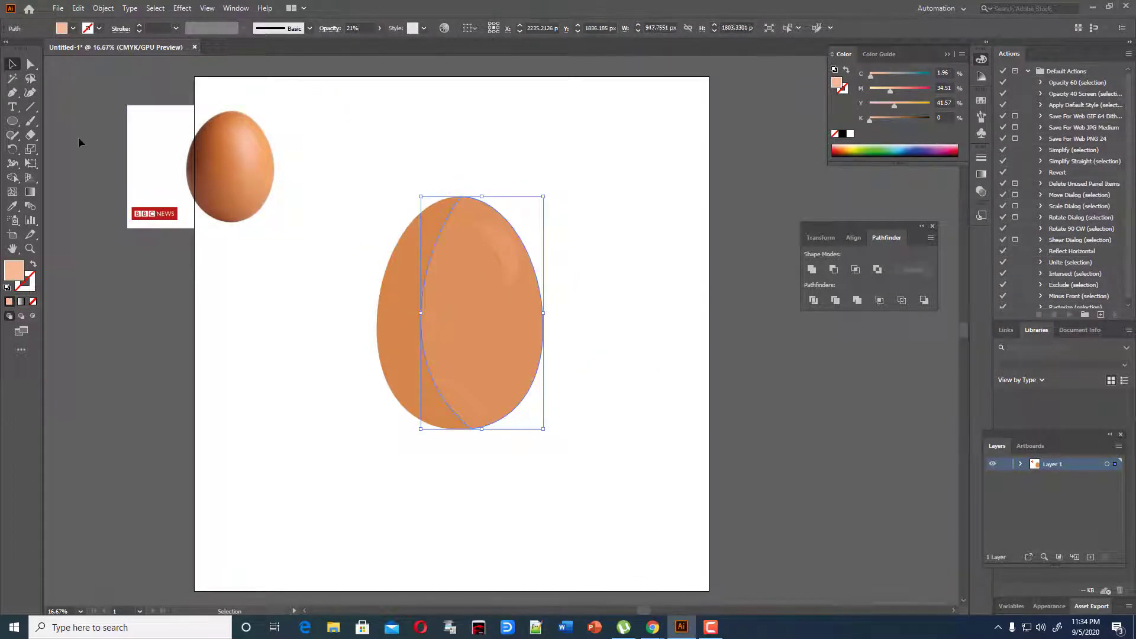
# Step: With the Curvature tool, pull the pale shape's bottom and right-edge anchors outside the egg to the right, and its top anchor above the egg
pyautogui.click(30, 92)
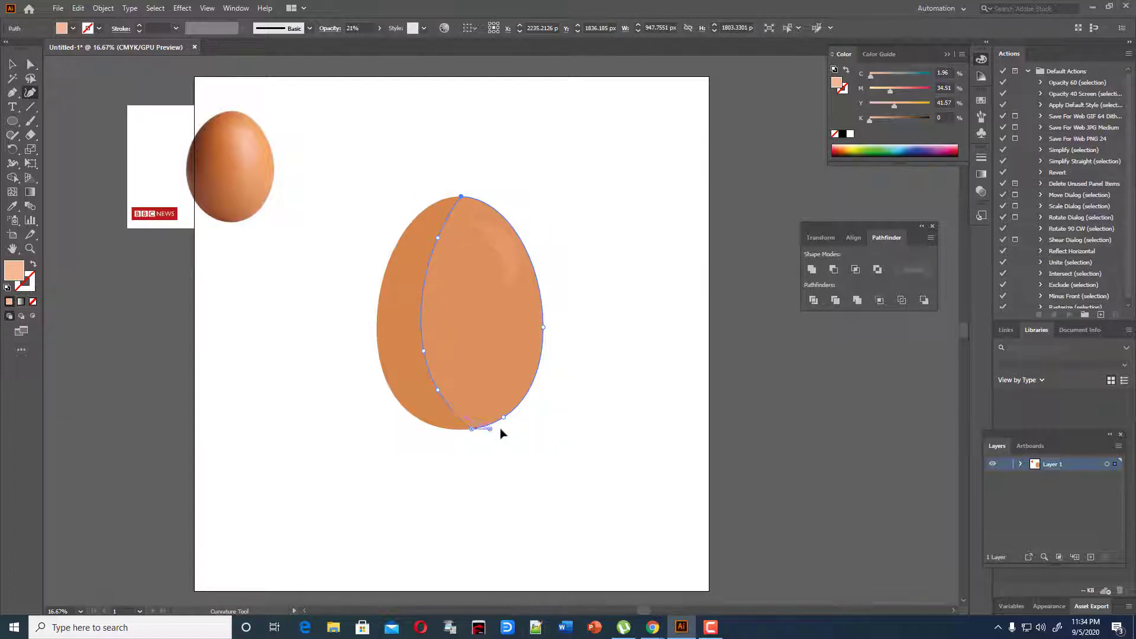
pyautogui.moveTo(490, 429); pyautogui.dragTo(558, 418)
pyautogui.moveTo(473, 429); pyautogui.dragTo(581, 438)
pyautogui.moveTo(503, 417); pyautogui.dragTo(521, 410)
pyautogui.moveTo(549, 392); pyautogui.dragTo(569, 383)
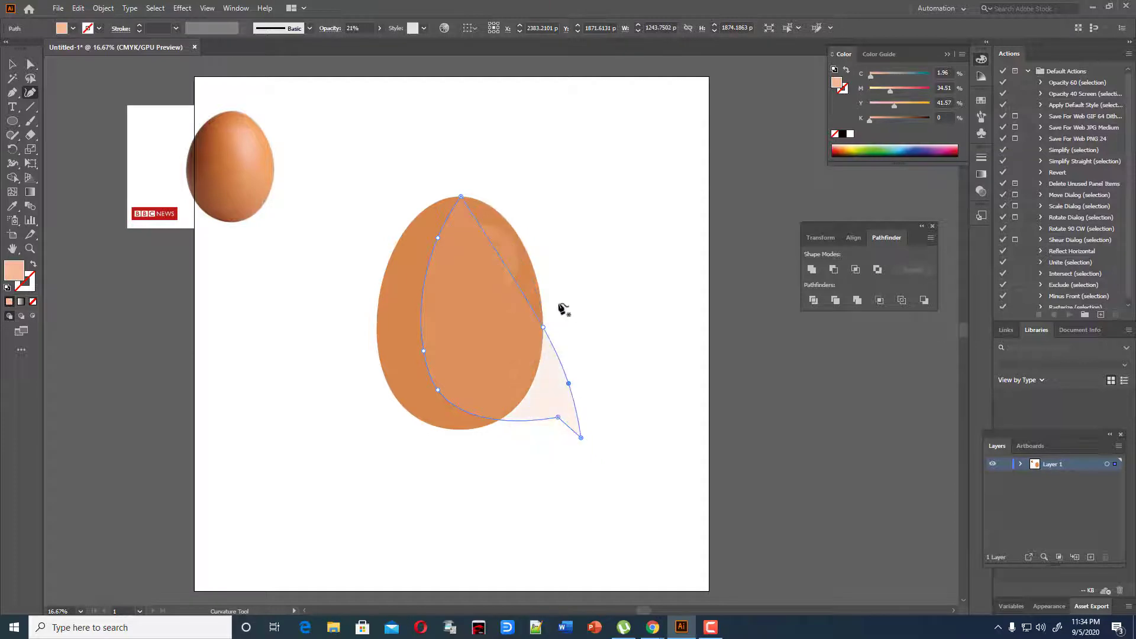
pyautogui.moveTo(544, 327); pyautogui.dragTo(563, 283)
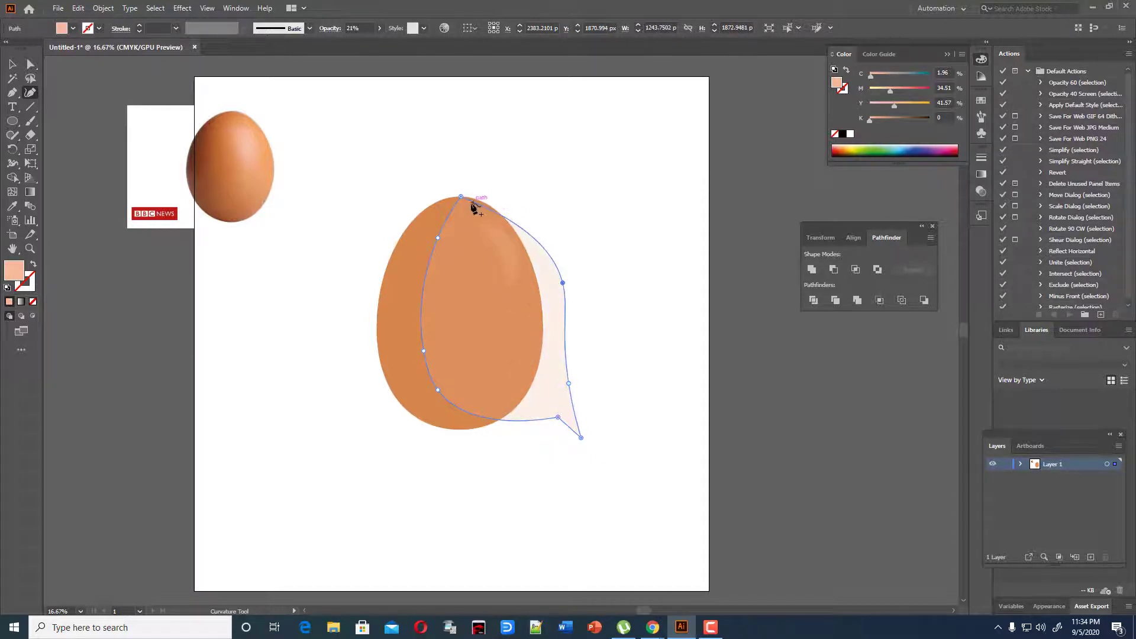
pyautogui.moveTo(461, 196); pyautogui.dragTo(473, 181)
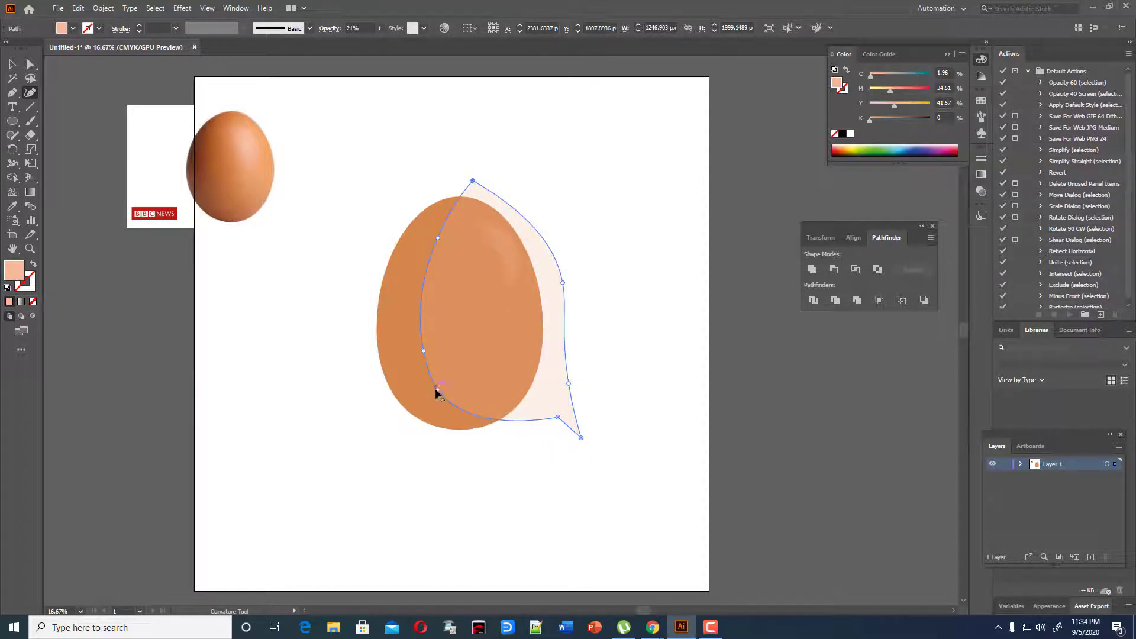
# Step: Curve the pale shape's inner edge diagonally toward the egg's lower right, and bulge its outer edge farther right beyond the egg
pyautogui.moveTo(437, 390); pyautogui.dragTo(450, 387)
pyautogui.moveTo(421, 352); pyautogui.dragTo(435, 345)
pyautogui.moveTo(465, 389)
pyautogui.mouseDown()
pyautogui.moveTo(504, 411)
pyautogui.moveTo(482, 400)
pyautogui.mouseUp()
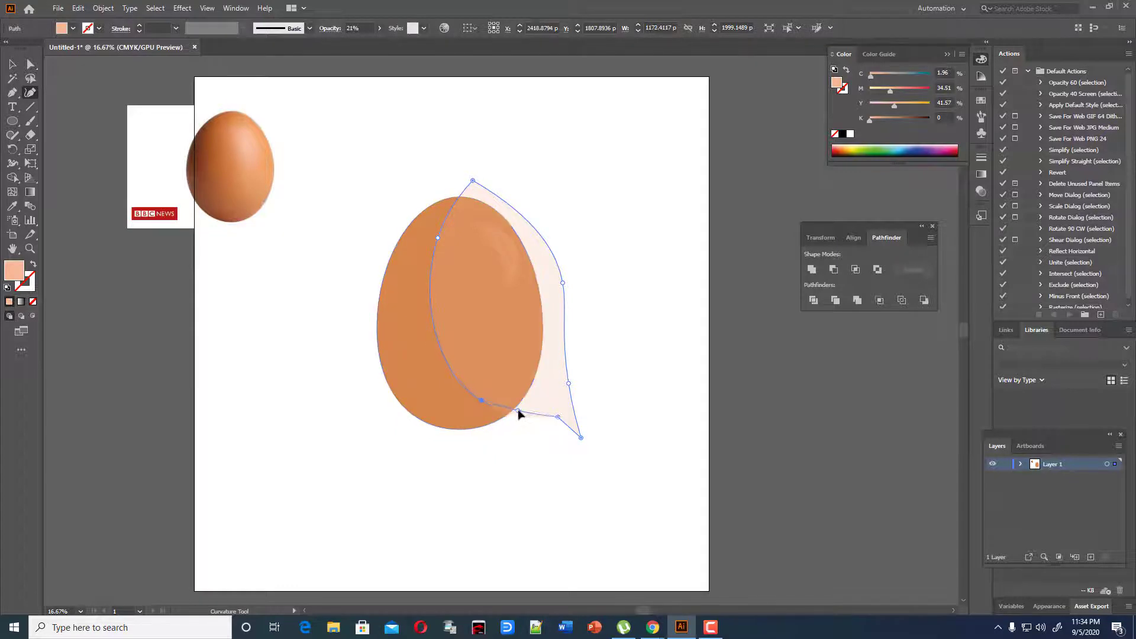
pyautogui.click(583, 407)
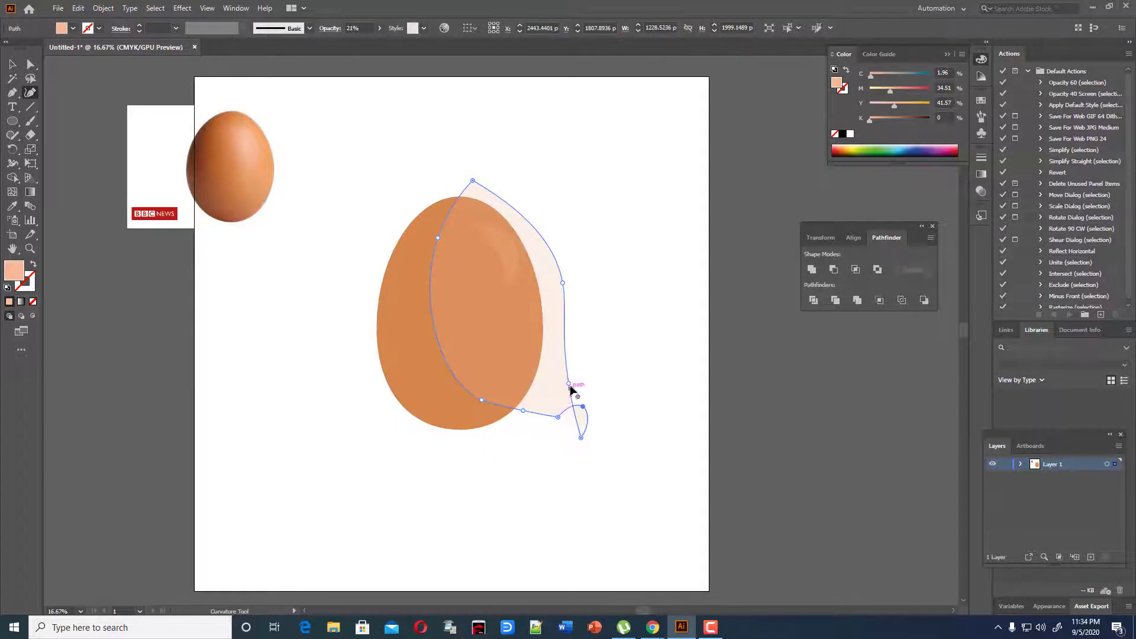
pyautogui.moveTo(569, 383); pyautogui.dragTo(620, 335)
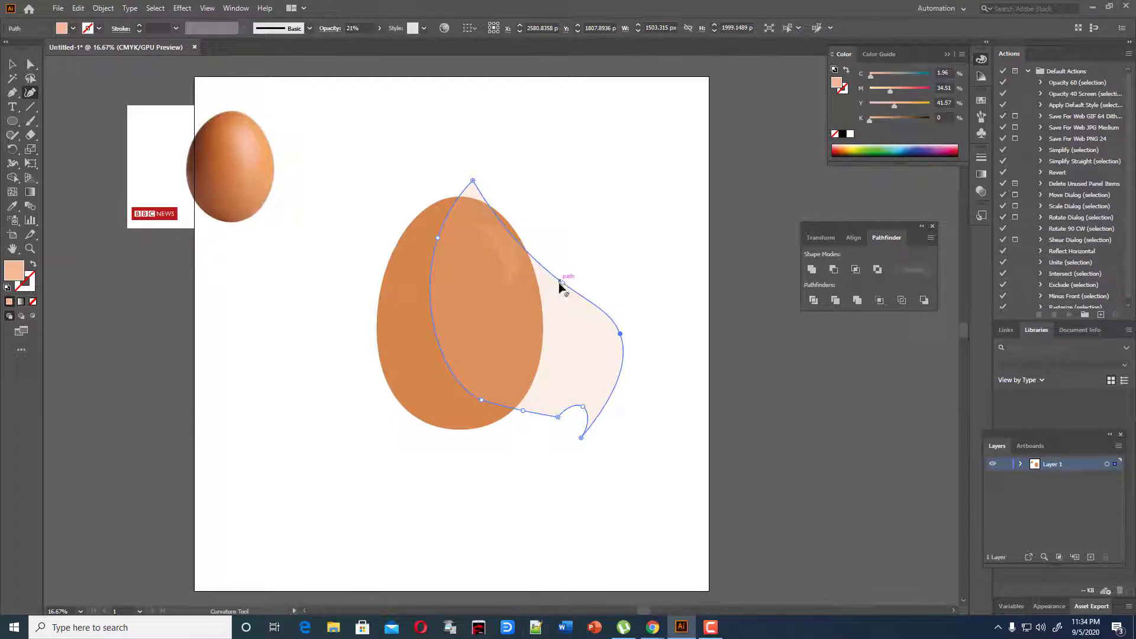
pyautogui.moveTo(563, 284); pyautogui.dragTo(587, 239)
pyautogui.moveTo(535, 413); pyautogui.dragTo(562, 406)
pyautogui.moveTo(481, 400); pyautogui.dragTo(512, 394)
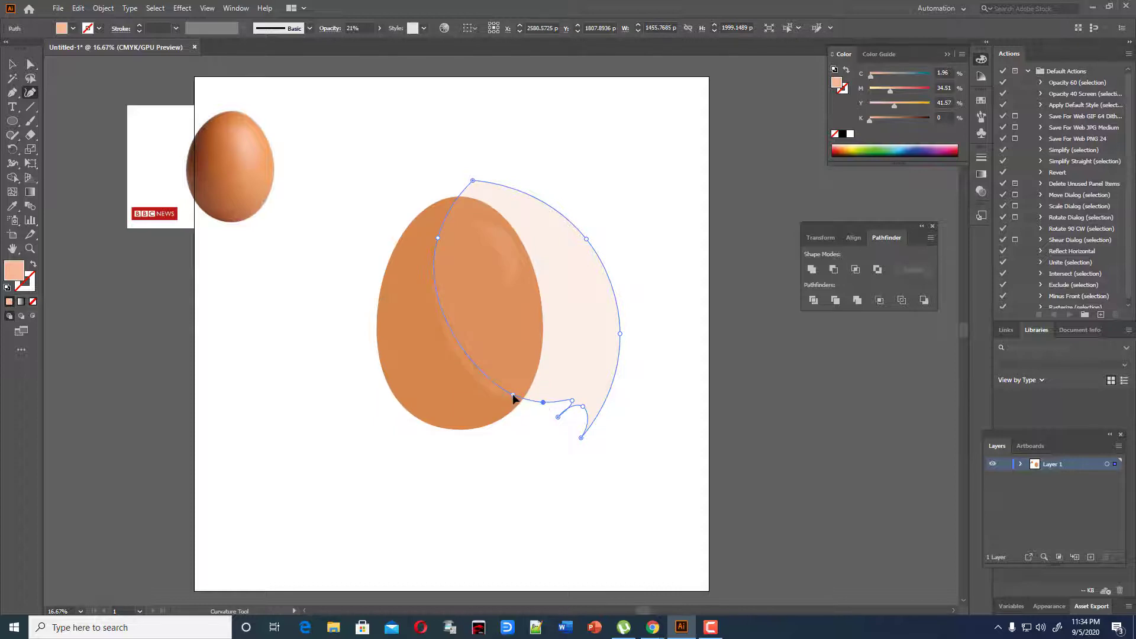
# Step: Select the egg shapes, remove the part of the pale shape outside the egg with the Shape Builder, and deselect everything
pyautogui.click(12, 64)
pyautogui.moveTo(183, 123); pyautogui.dragTo(185, 125)
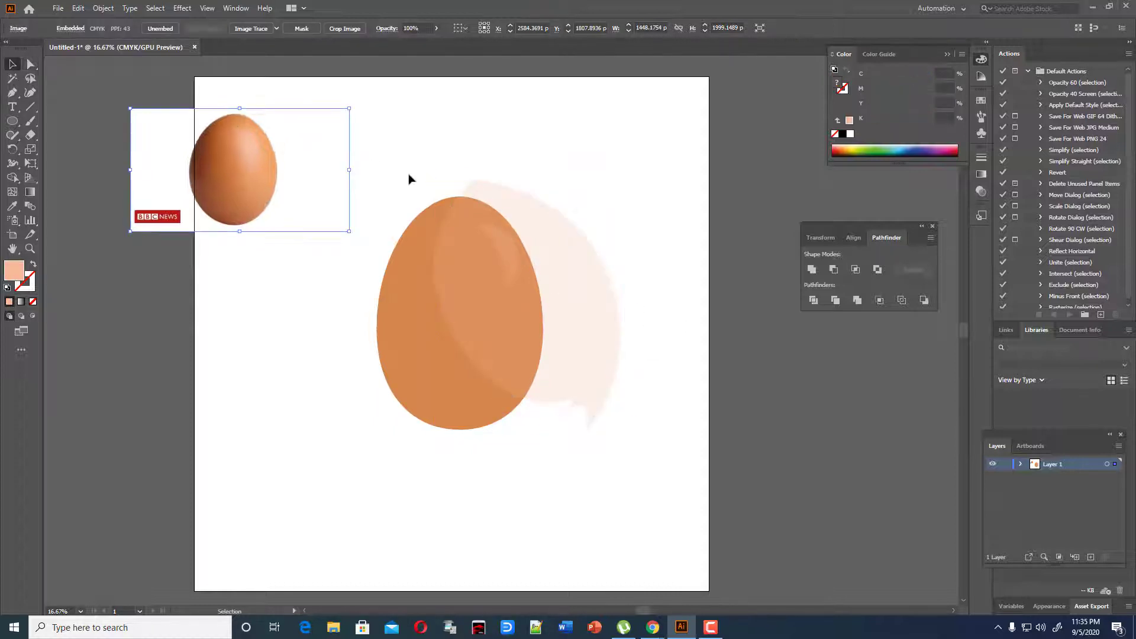
pyautogui.click(411, 145)
pyautogui.moveTo(405, 138); pyautogui.dragTo(679, 459)
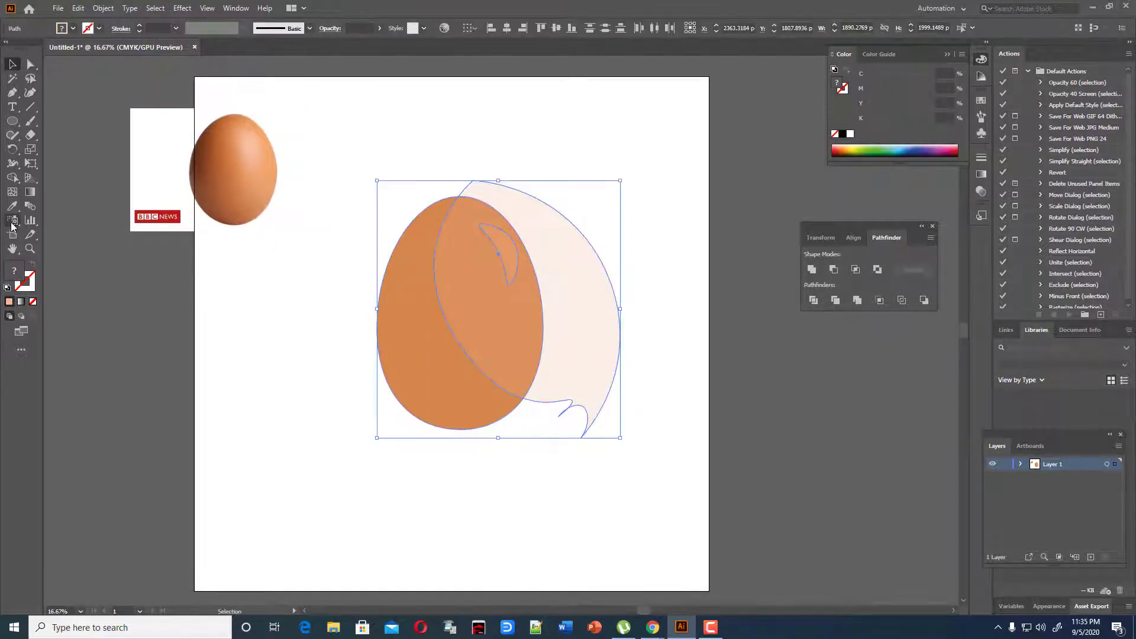
pyautogui.click(14, 178)
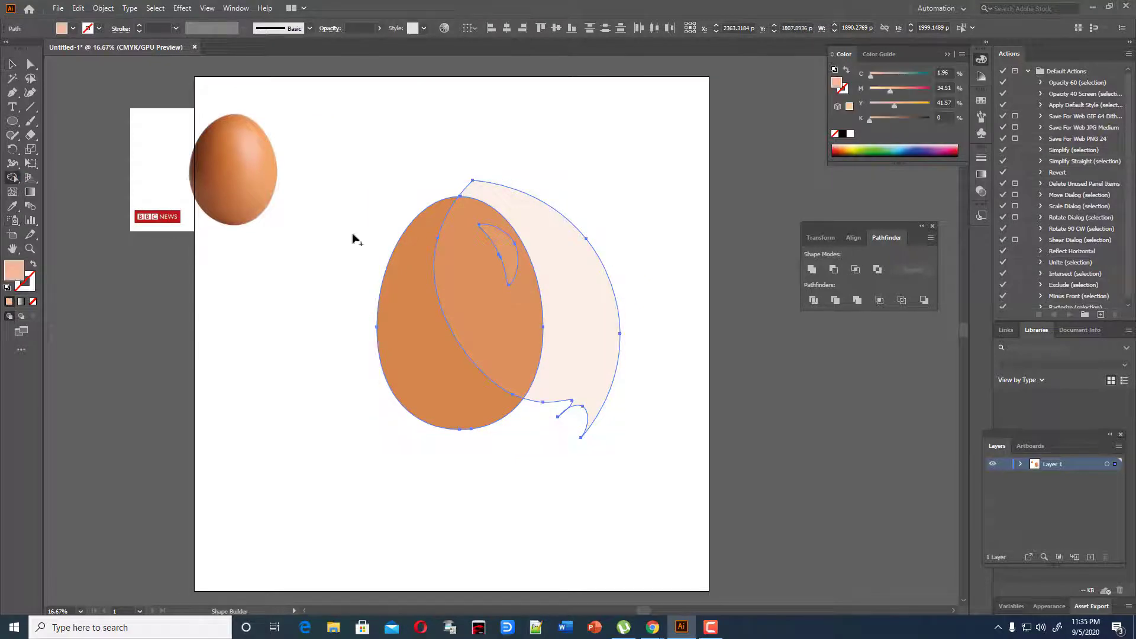
pyautogui.keyDown('alt'); pyautogui.click(585, 321); pyautogui.keyUp('alt')
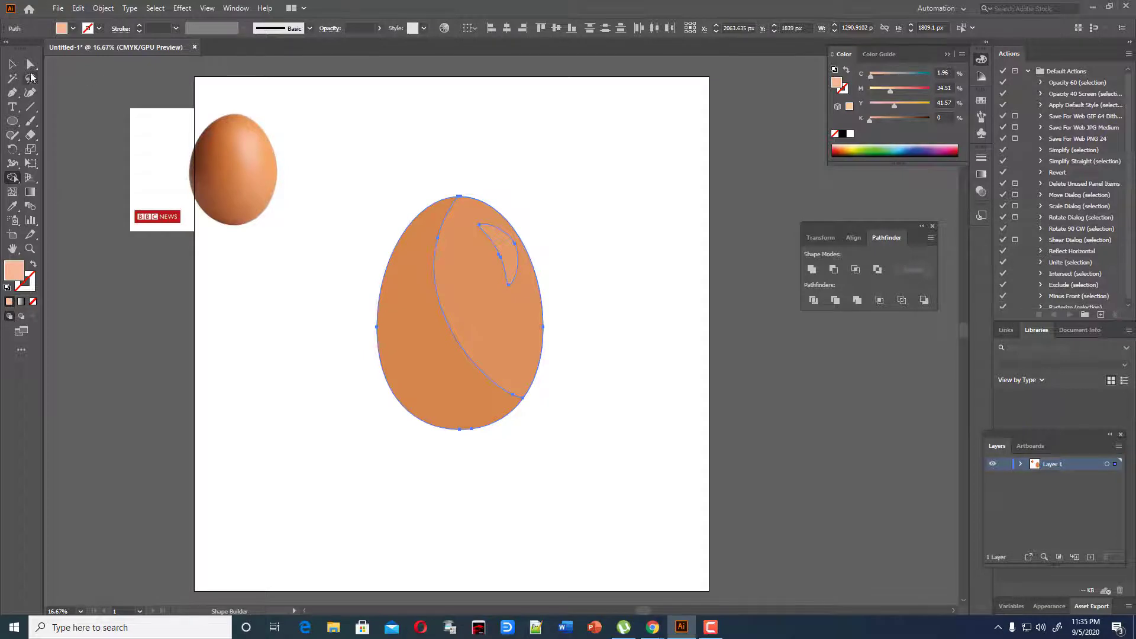
pyautogui.click(13, 64)
pyautogui.click(484, 145)
pyautogui.scroll(-3, 622, 201)
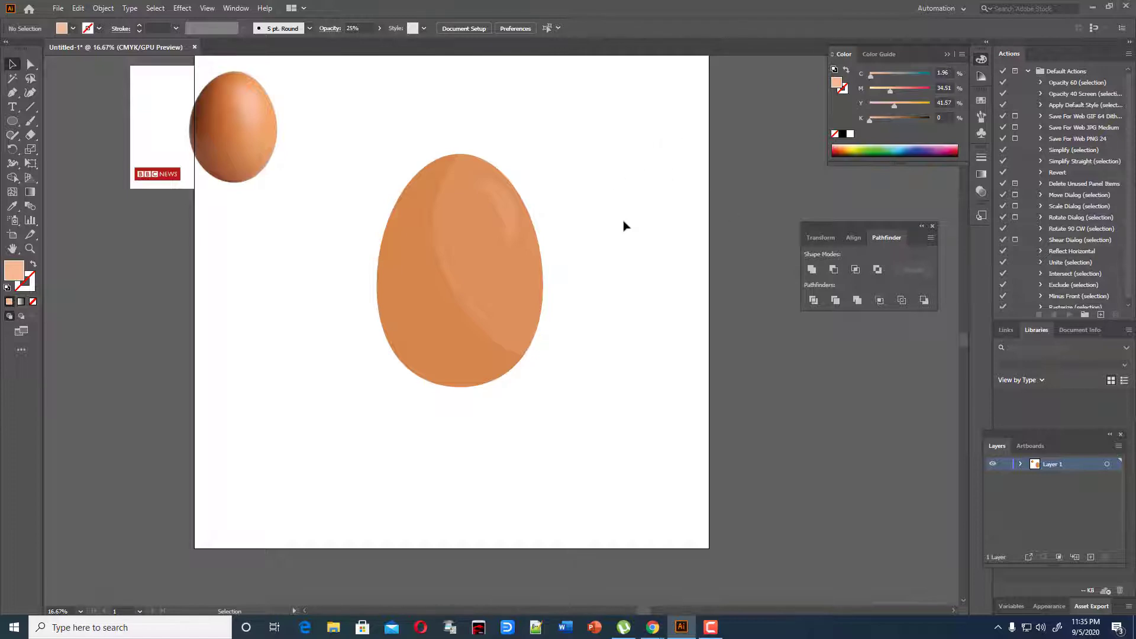
pyautogui.click(477, 222)
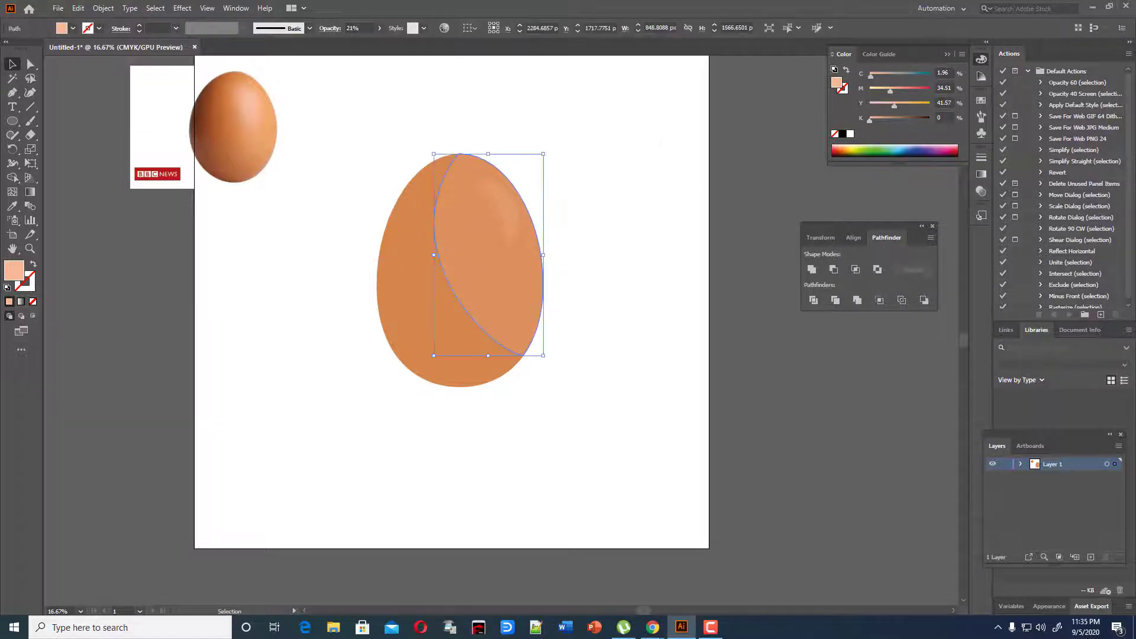
pyautogui.hotkey('ctrl', '[')
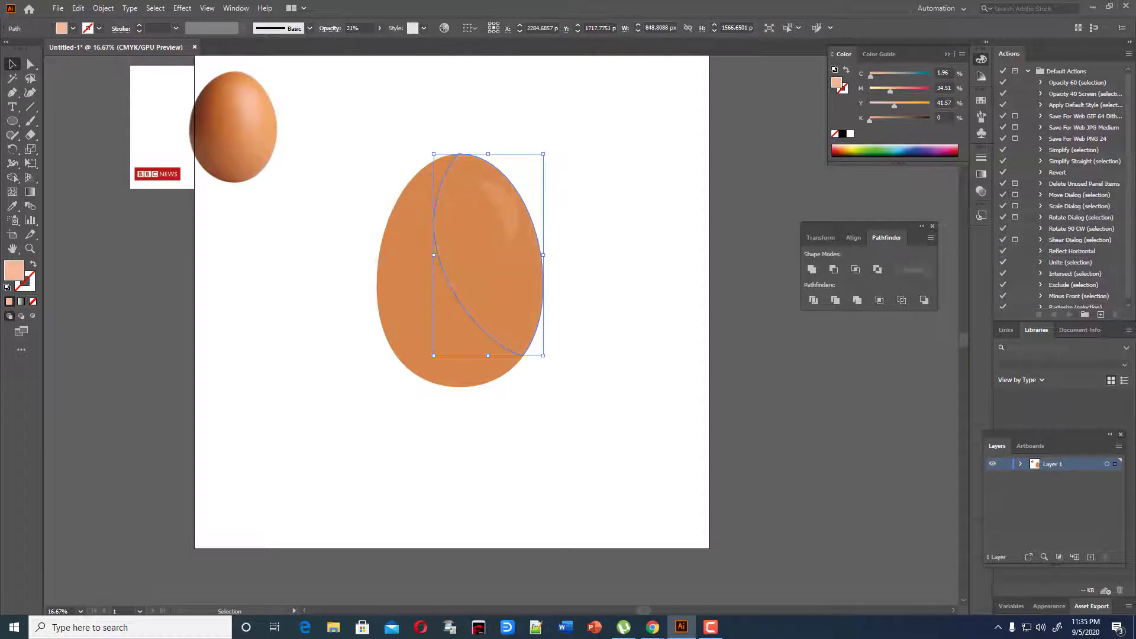
pyautogui.hotkey('ctrl', ']')
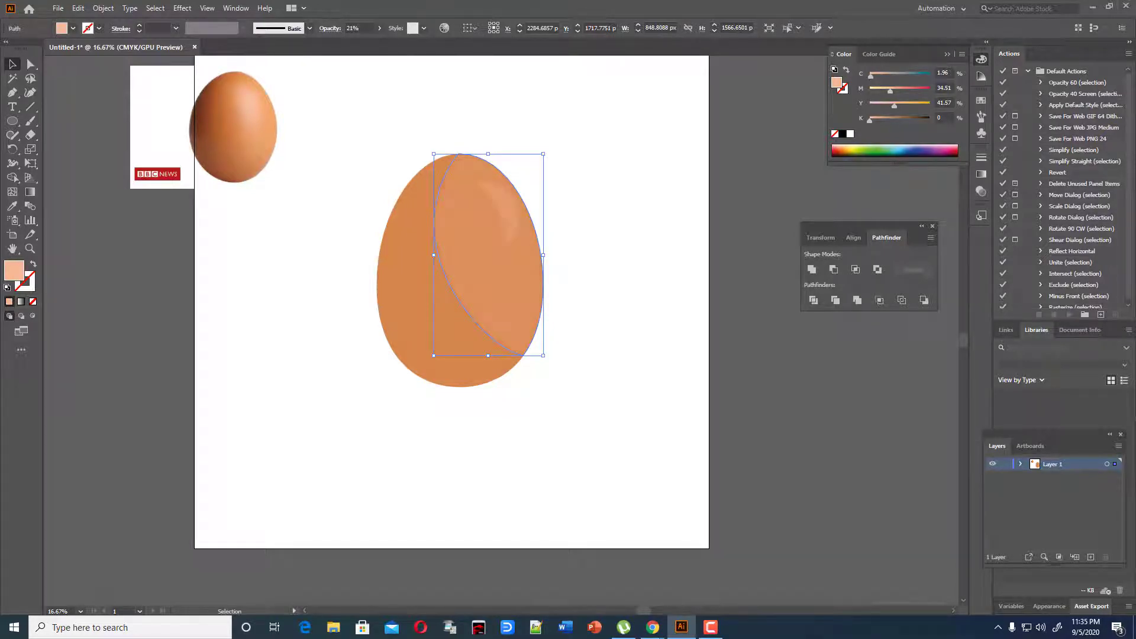
pyautogui.click(646, 173)
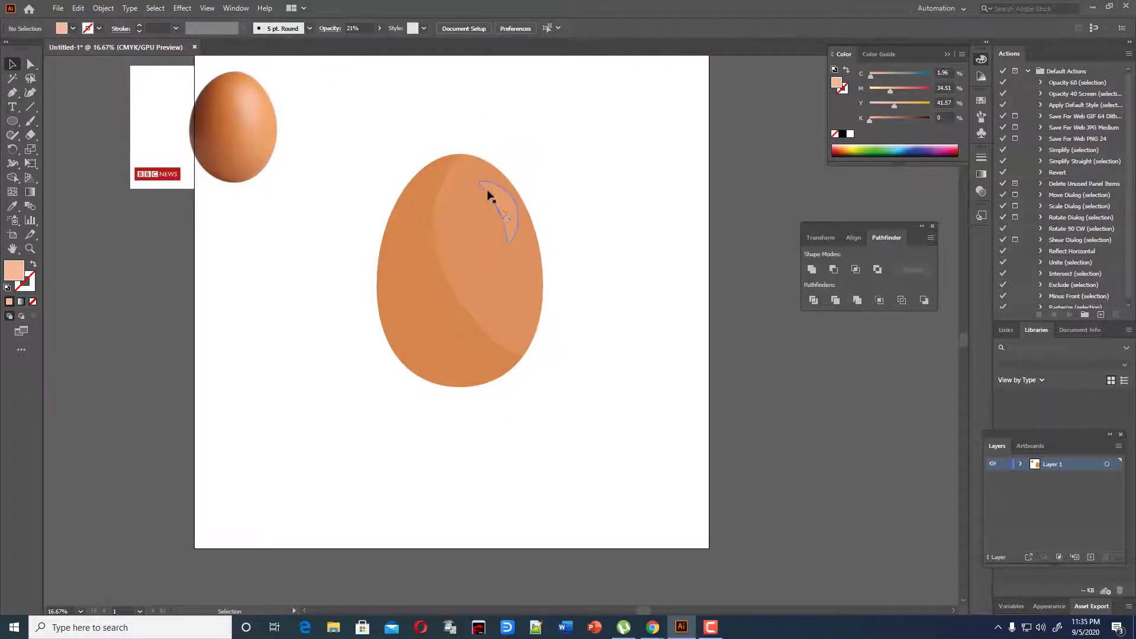
pyautogui.click(379, 29)
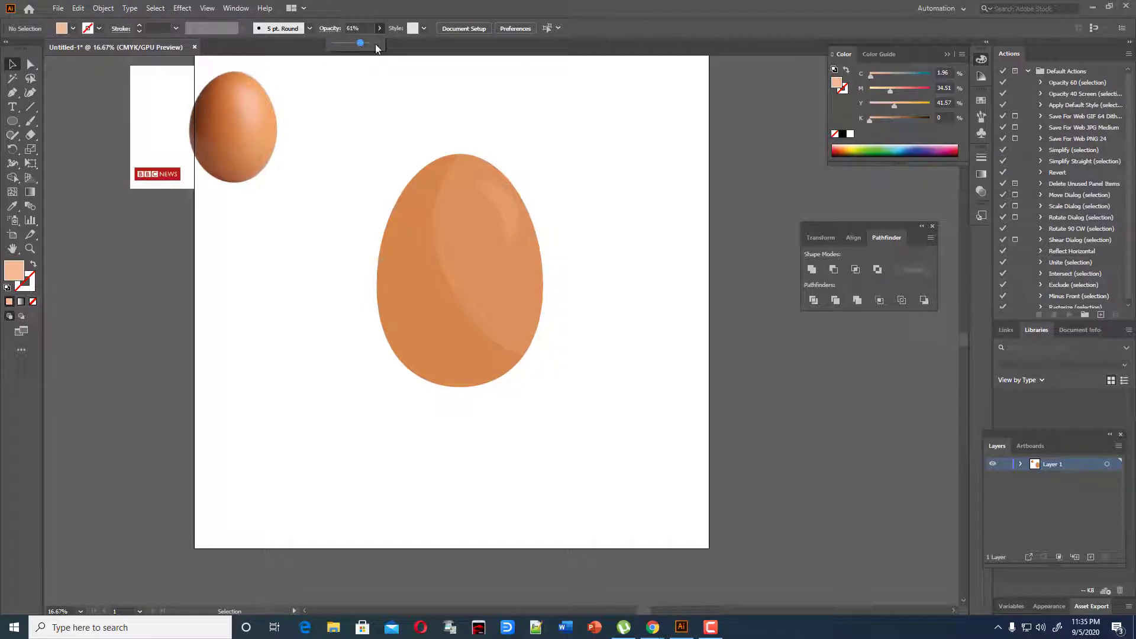
pyautogui.click(363, 51)
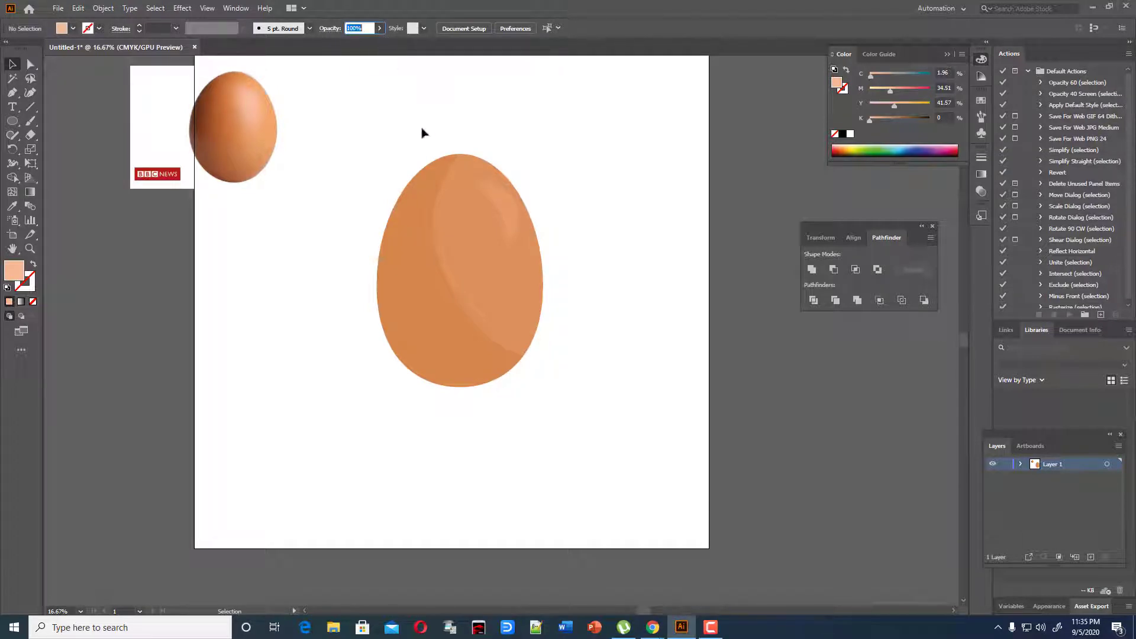
pyautogui.click(401, 143)
# Step: Move the crescent highlight slightly up and left on the egg, set its opacity to 27%, and deselect it
pyautogui.click(500, 213)
pyautogui.click(380, 28)
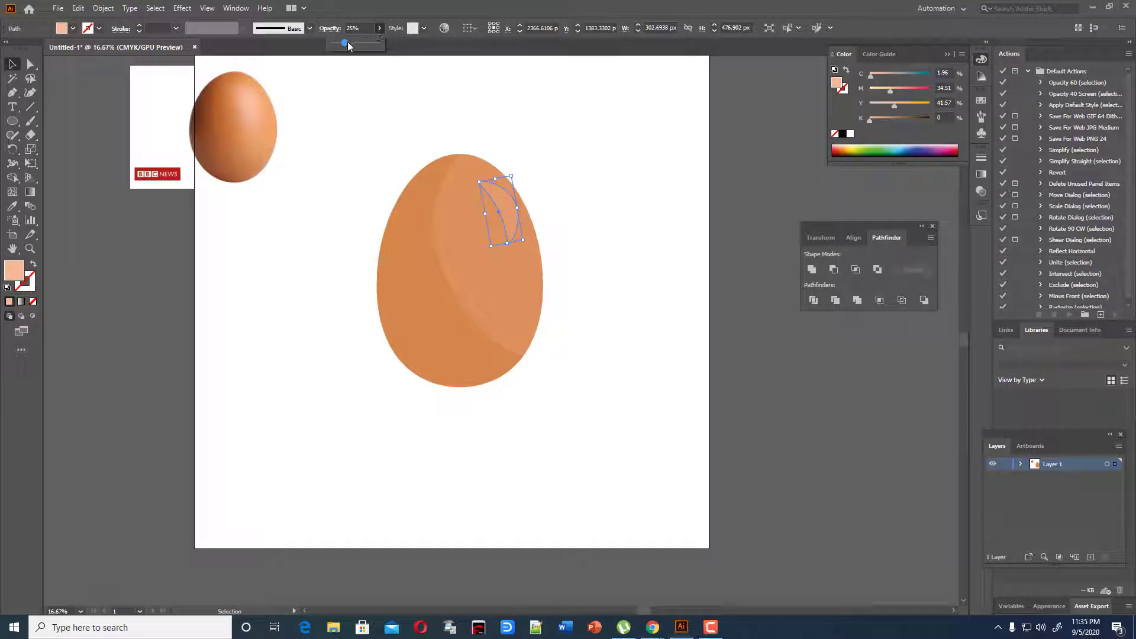
pyautogui.moveTo(356, 44); pyautogui.dragTo(359, 44)
pyautogui.click(560, 155)
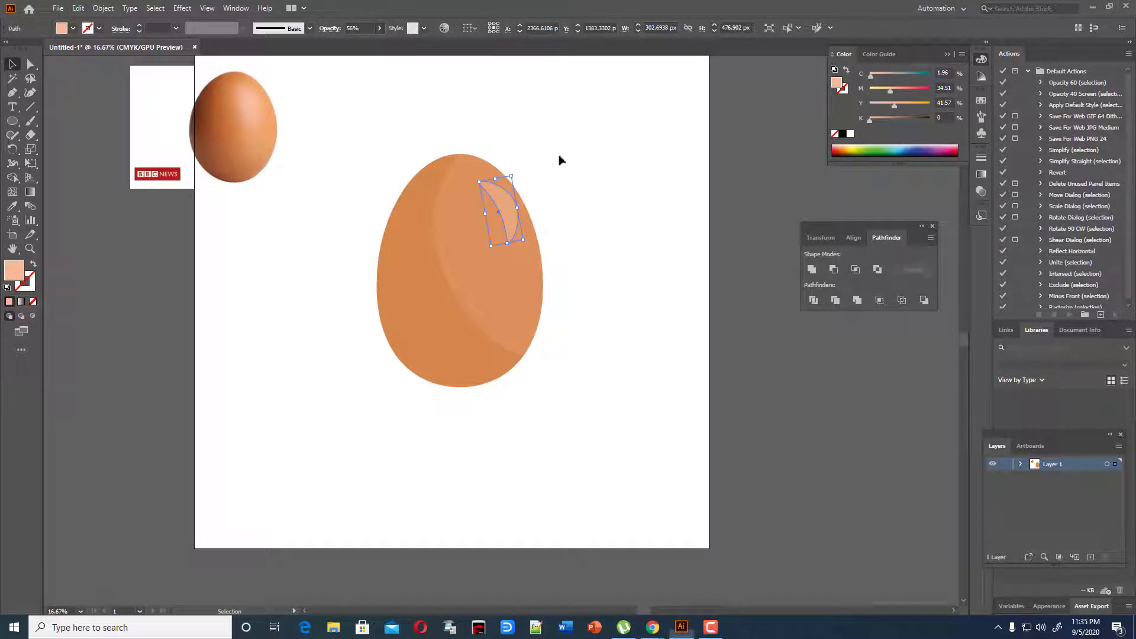
pyautogui.moveTo(524, 217); pyautogui.dragTo(503, 195)
pyautogui.click(380, 28)
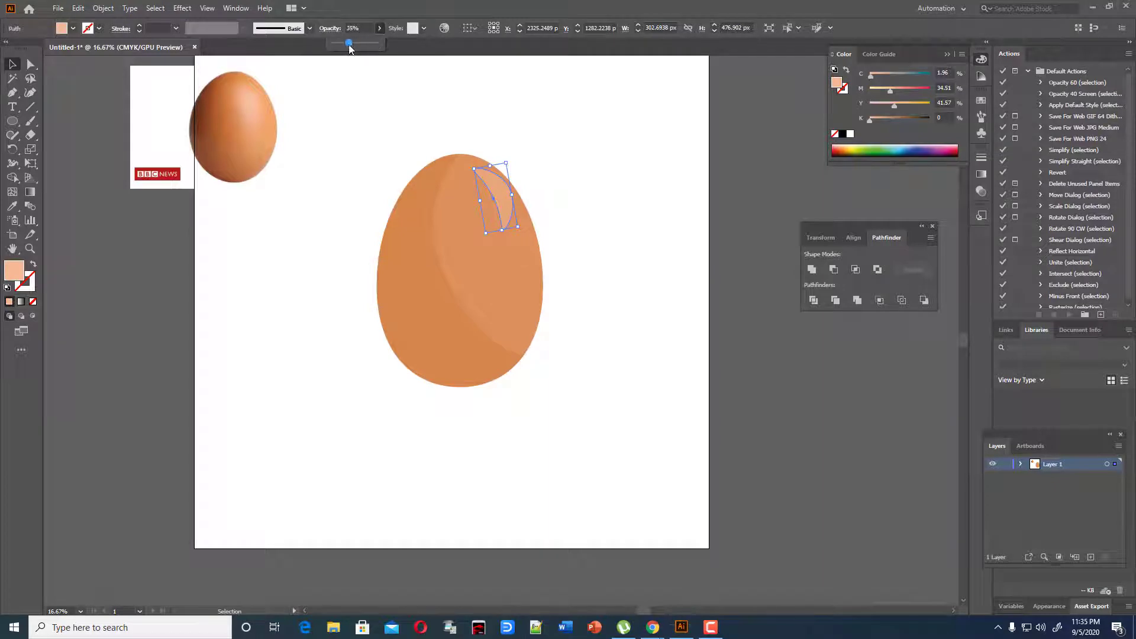
pyautogui.moveTo(349, 45); pyautogui.dragTo(347, 47)
pyautogui.click(667, 200)
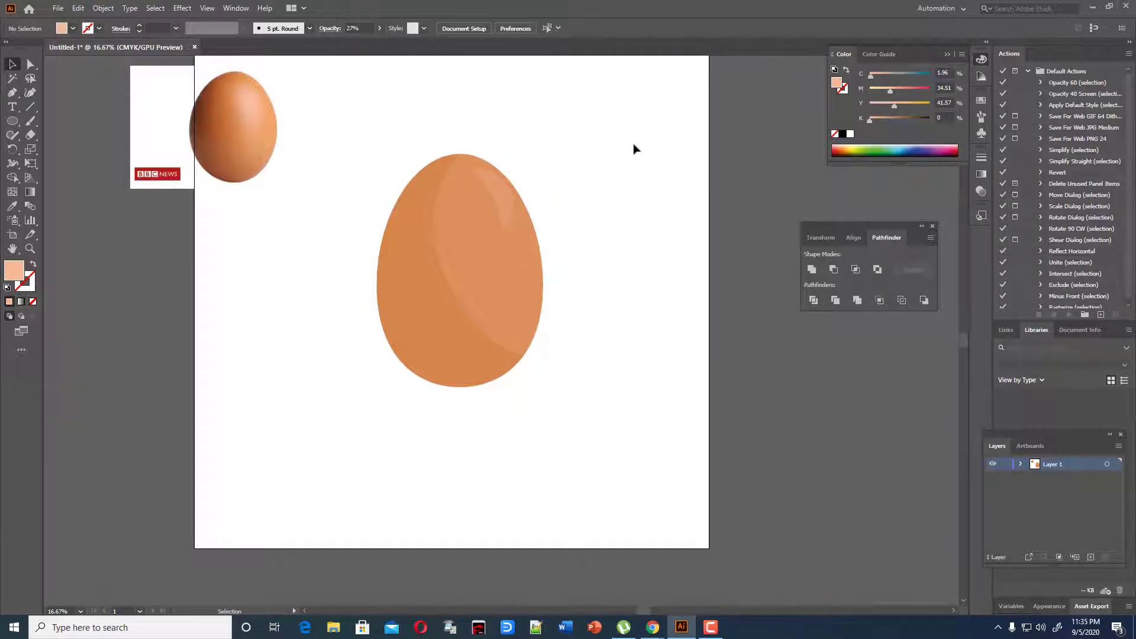
# Step: Reshape the crescent highlight into a rounded oval with the Curvature tool and deselect it
pyautogui.click(499, 203)
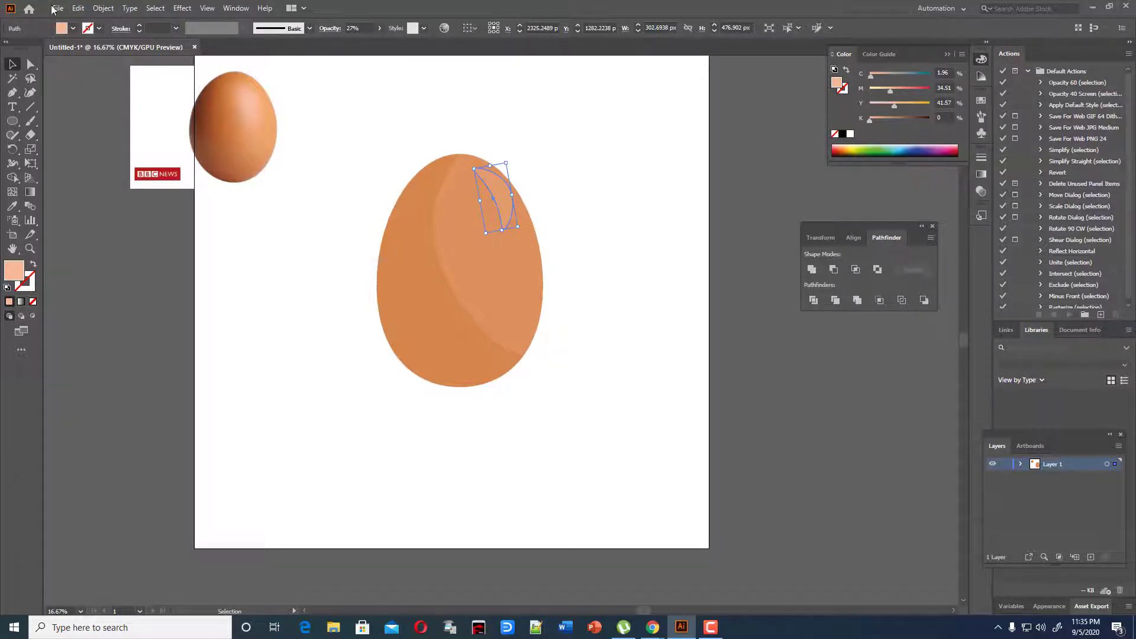
pyautogui.click(30, 93)
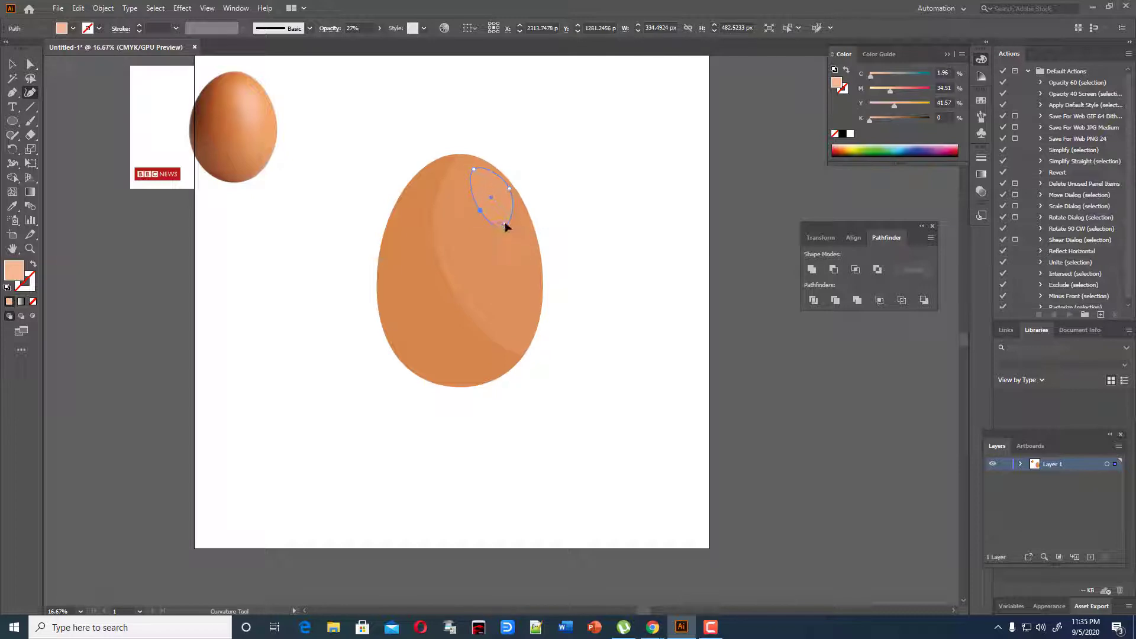
pyautogui.click(11, 63)
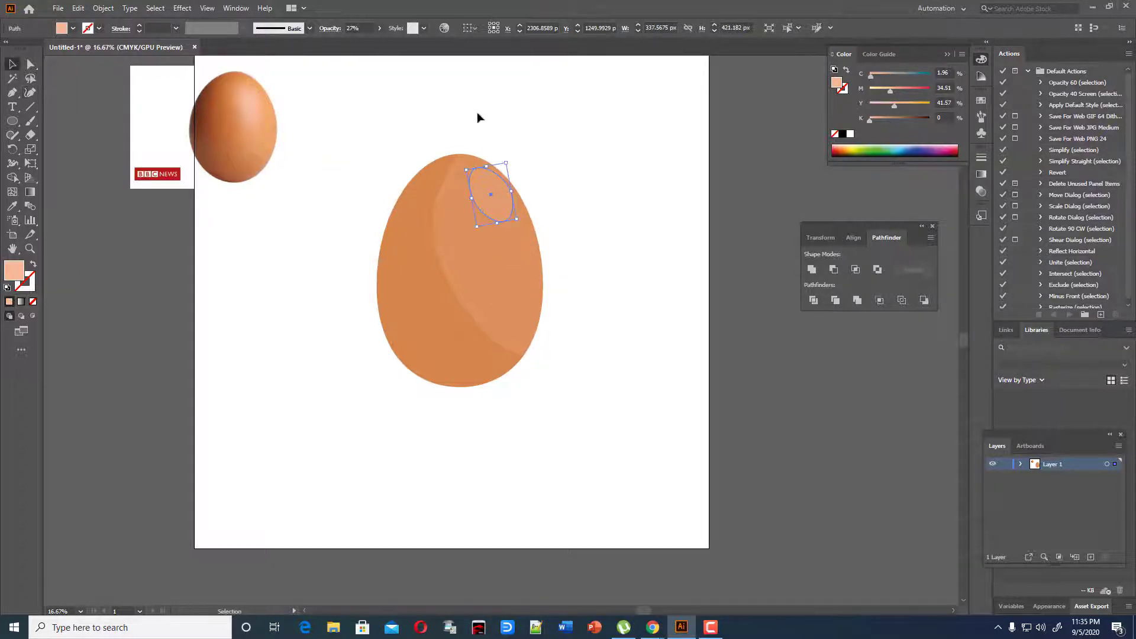
pyautogui.click(590, 169)
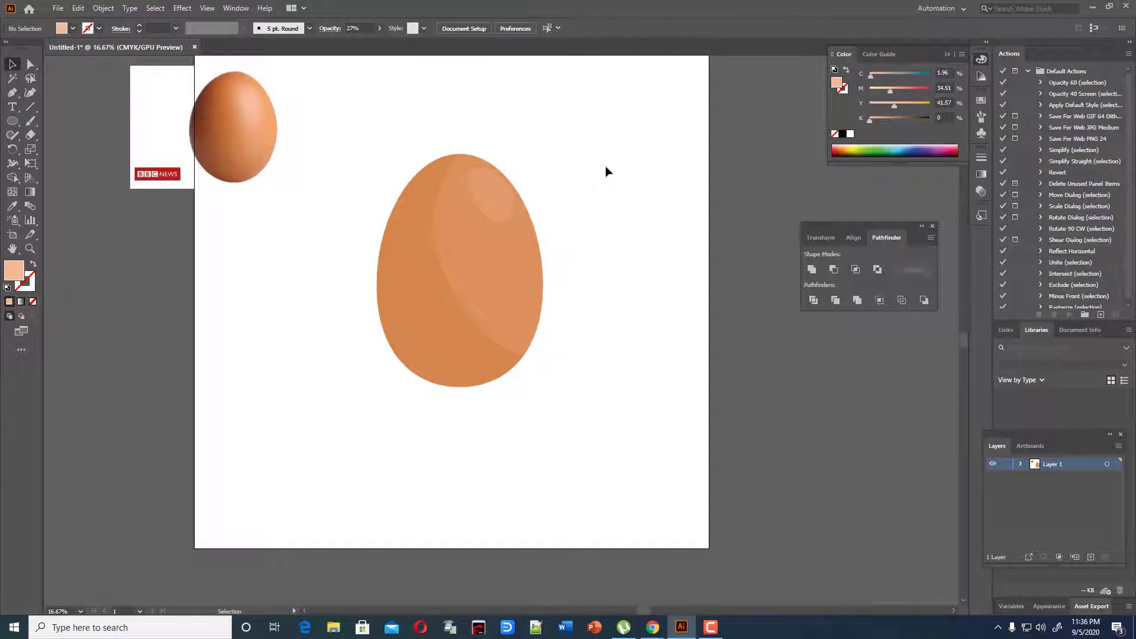
# Step: Duplicate the pale lit area in place and shift the copy left so it overlaps the darker side of the egg
pyautogui.click(484, 241)
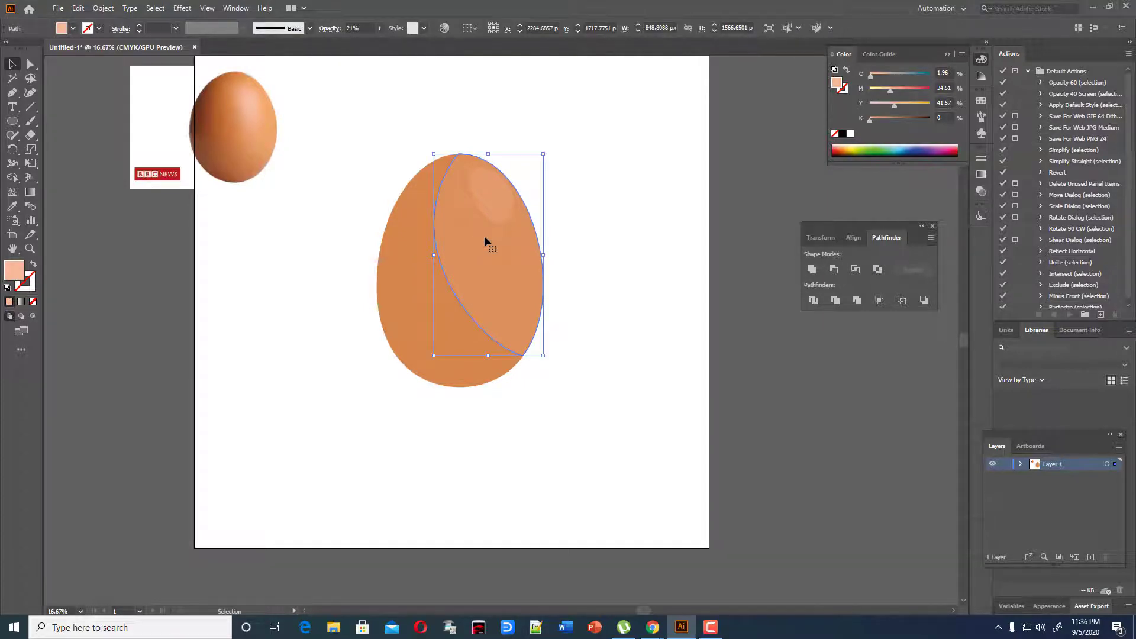
pyautogui.moveTo(485, 241); pyautogui.dragTo(449, 258)
pyautogui.hotkey('ctrl', 'z')
pyautogui.hotkey('ctrl', 'c')
pyautogui.hotkey('ctrl', 'f')
pyautogui.moveTo(511, 260)
pyautogui.mouseDown()
pyautogui.moveTo(485, 271)
pyautogui.moveTo(495, 258)
pyautogui.mouseUp()
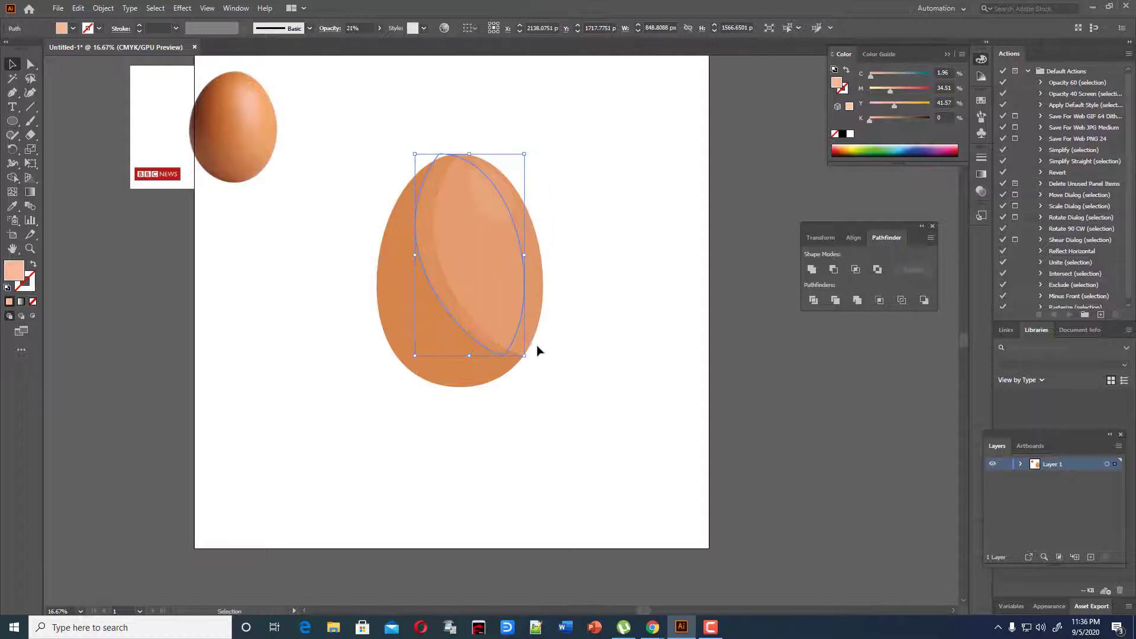
# Step: Enlarge the pale copy to about 1494 x 2362 px, extending it past the egg's top, right and bottom edges and farther left
pyautogui.moveTo(524, 355); pyautogui.dragTo(554, 387)
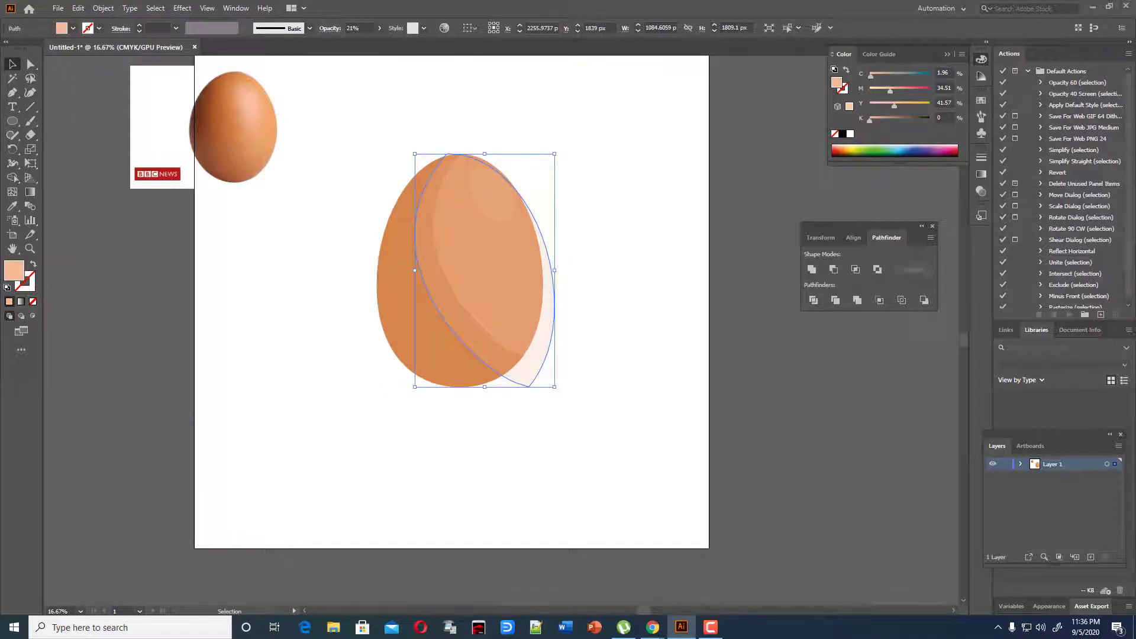
pyautogui.moveTo(554, 152); pyautogui.dragTo(589, 116)
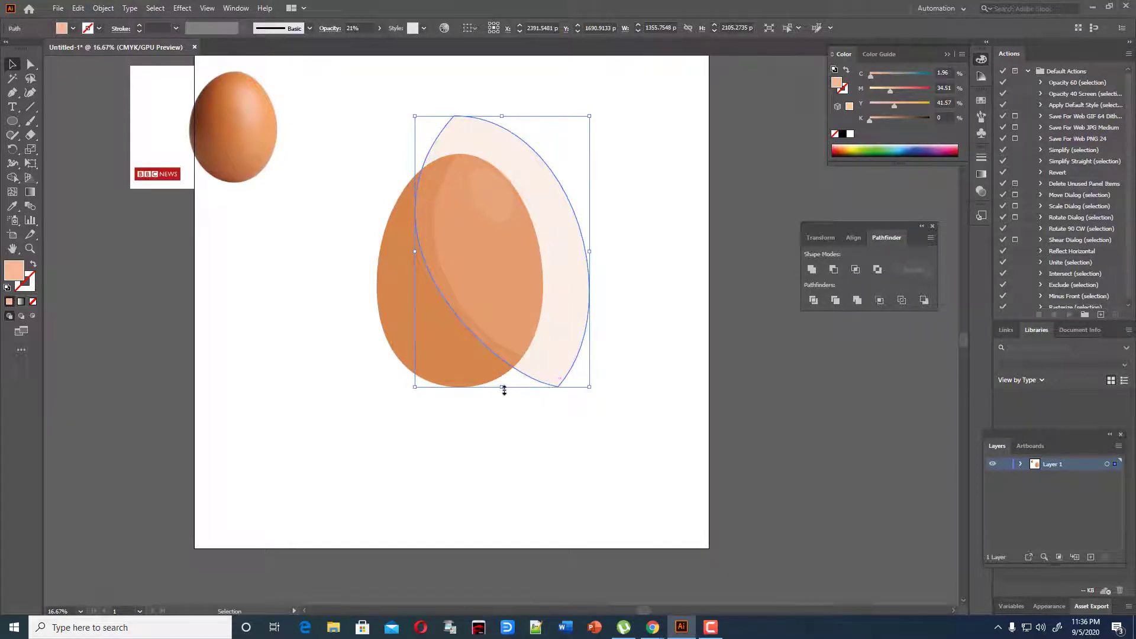
pyautogui.moveTo(503, 389); pyautogui.dragTo(479, 420)
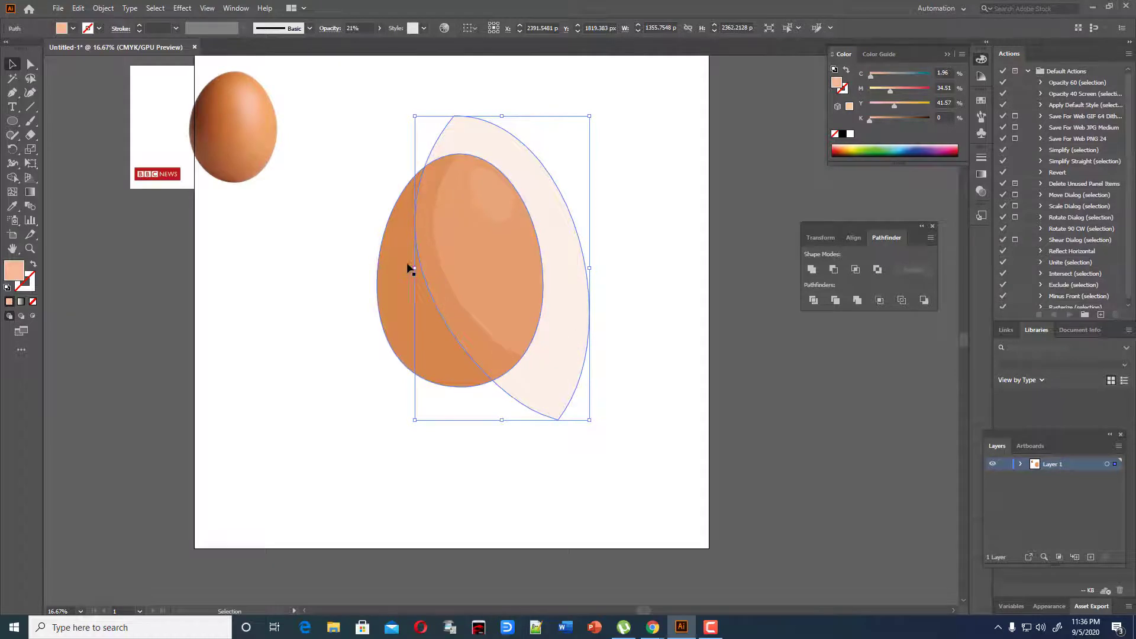
pyautogui.moveTo(413, 267); pyautogui.dragTo(398, 288)
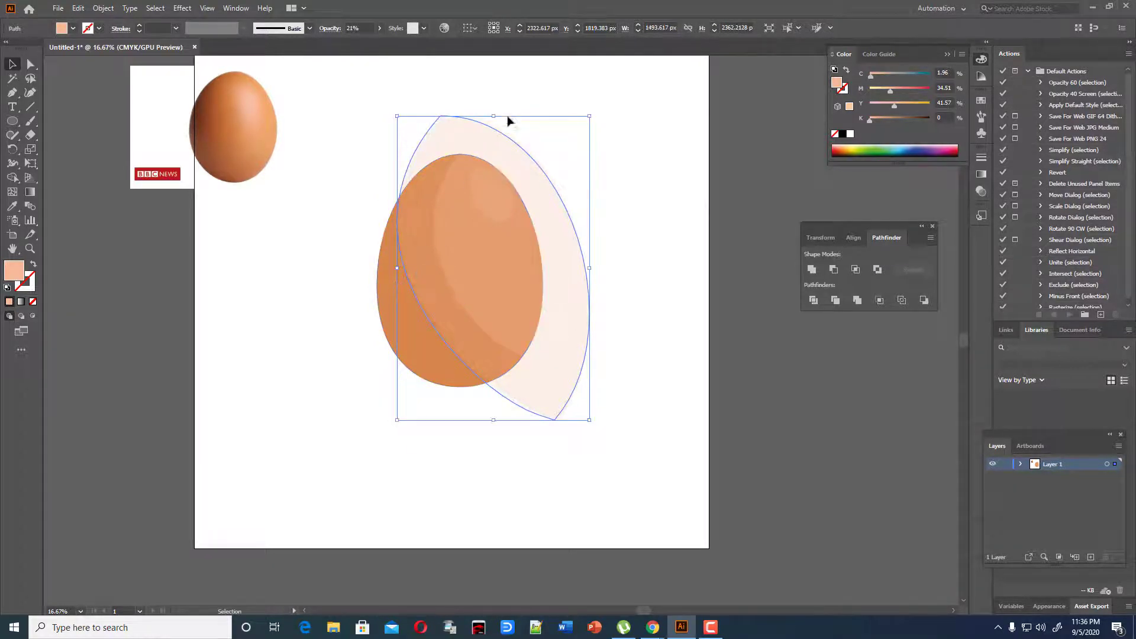
# Step: Lower the enlarged pale copy's opacity to 9% and deselect it
pyautogui.click(379, 28)
pyautogui.moveTo(345, 44); pyautogui.dragTo(338, 44)
pyautogui.click(388, 122)
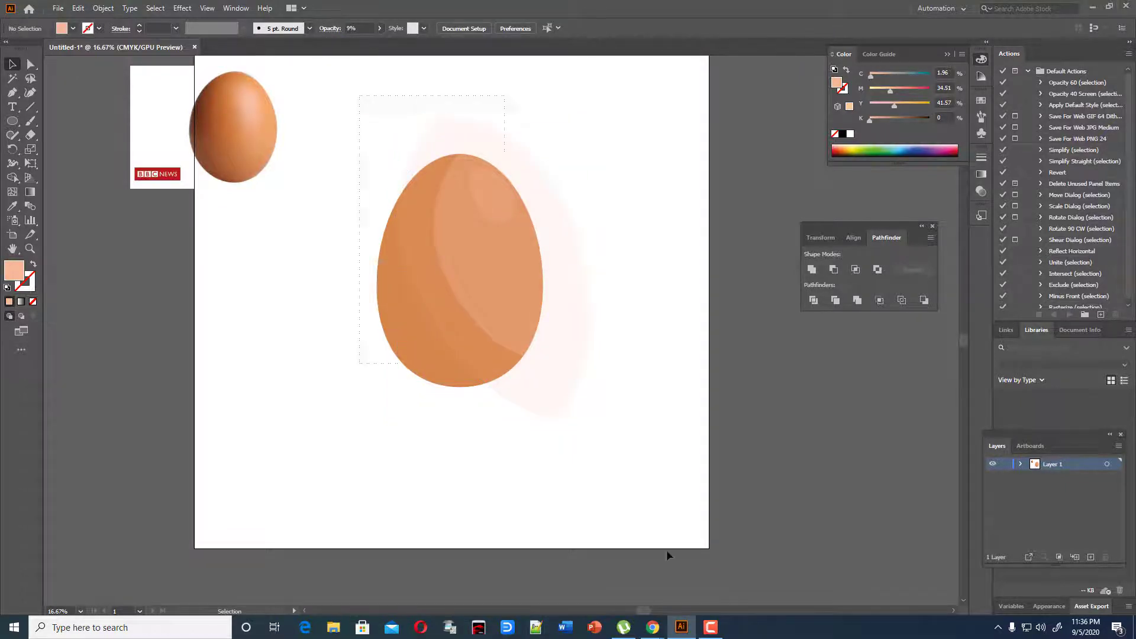
# Step: Trim away the part of the enlarged pale copy outside the egg with the Shape Builder tool and deselect everything
pyautogui.scroll(-1, 667, 556)
pyautogui.hotkey('ctrl', 'a')
pyautogui.click(12, 177)
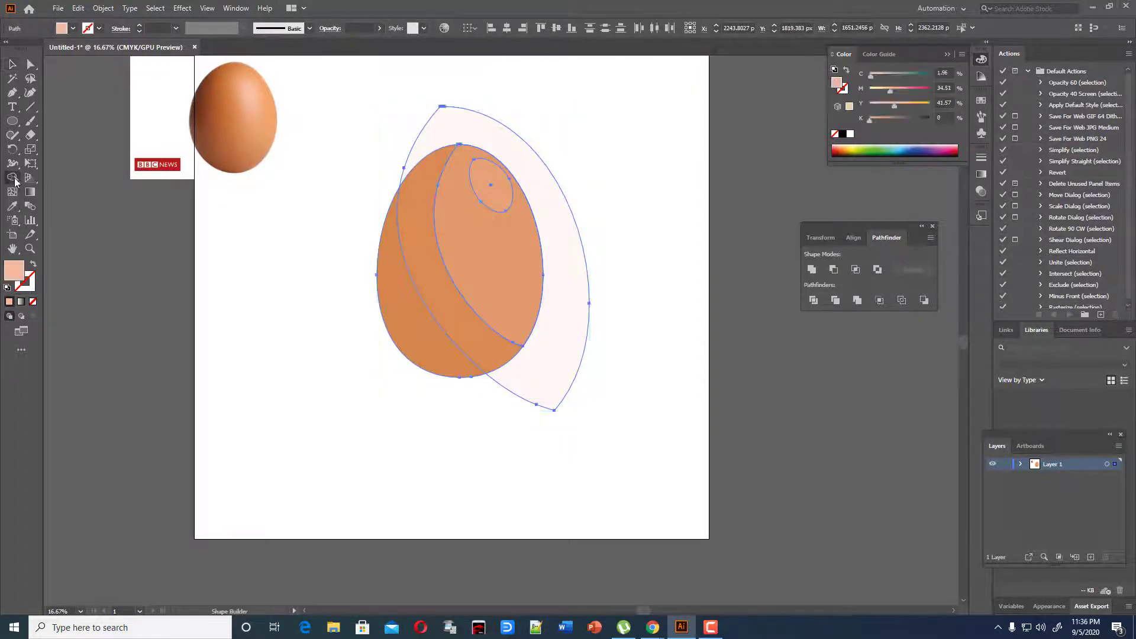
pyautogui.keyDown('alt'); pyautogui.click(574, 266); pyautogui.keyUp('alt')
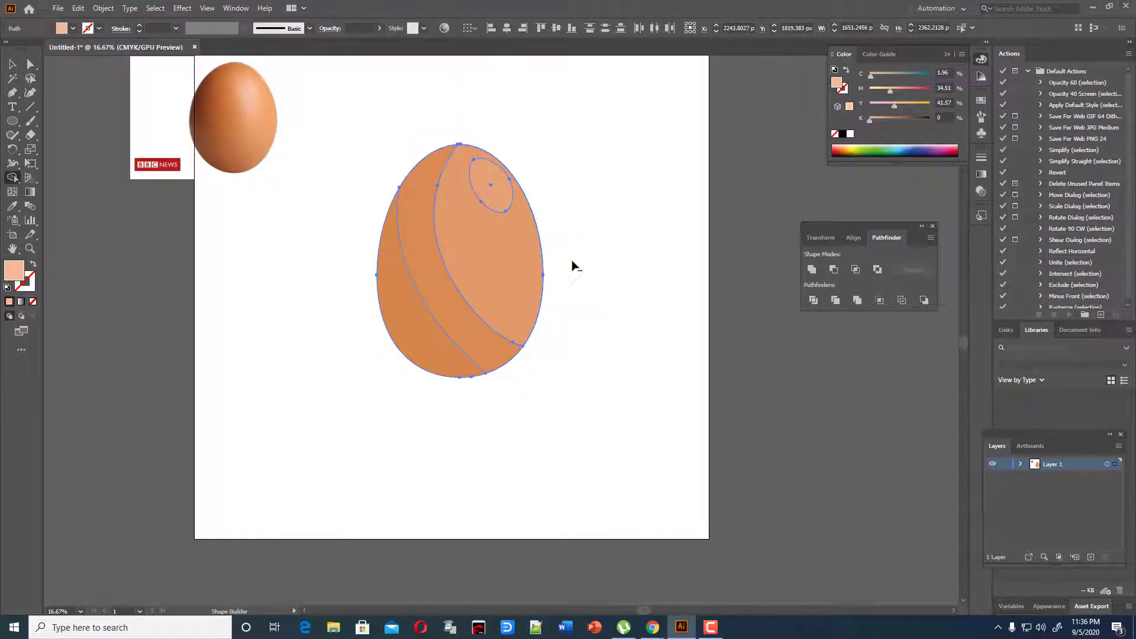
pyautogui.click(12, 64)
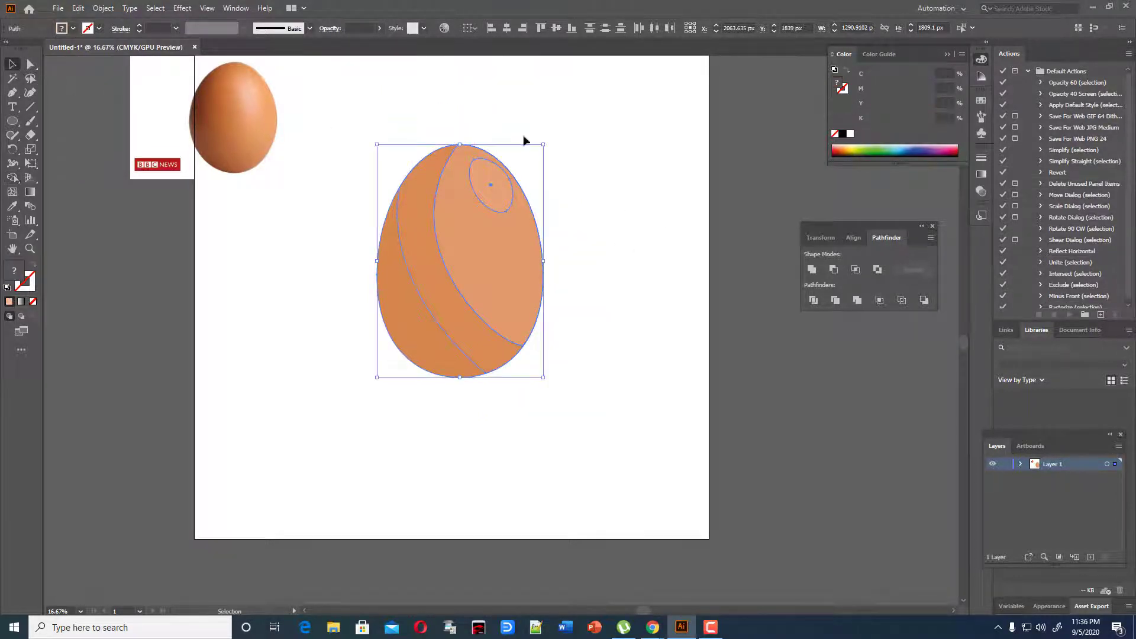
pyautogui.click(595, 170)
pyautogui.scroll(1, 595, 172)
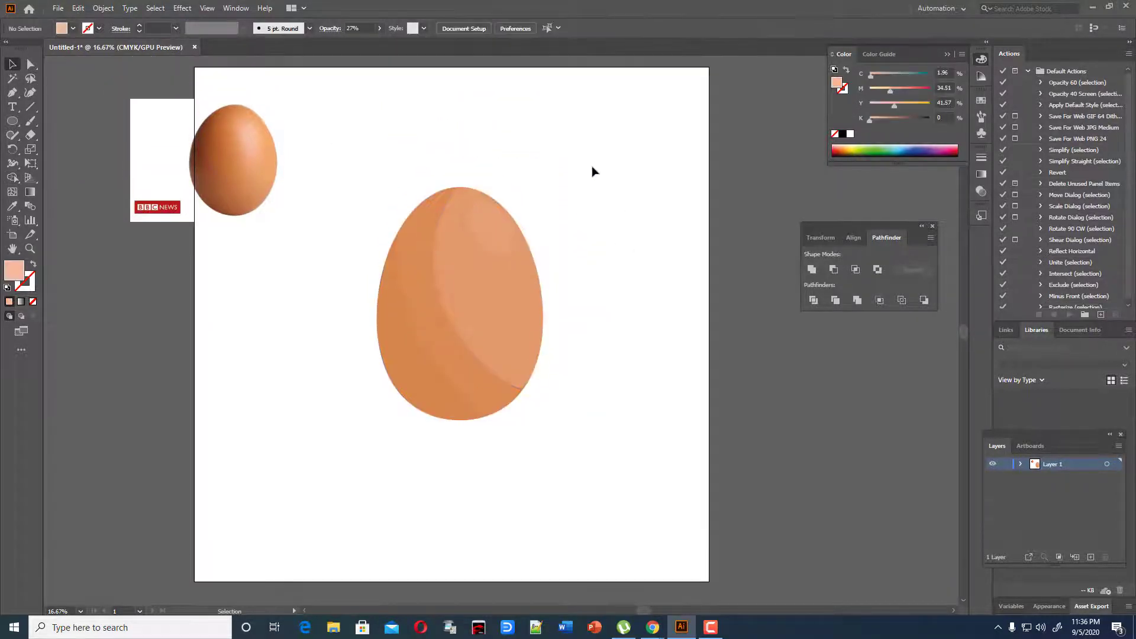
# Step: Reshape the trimmed pale copy with the Curvature tool, widening it toward the egg's lower left and pulling its right side past the egg's edge
pyautogui.click(474, 395)
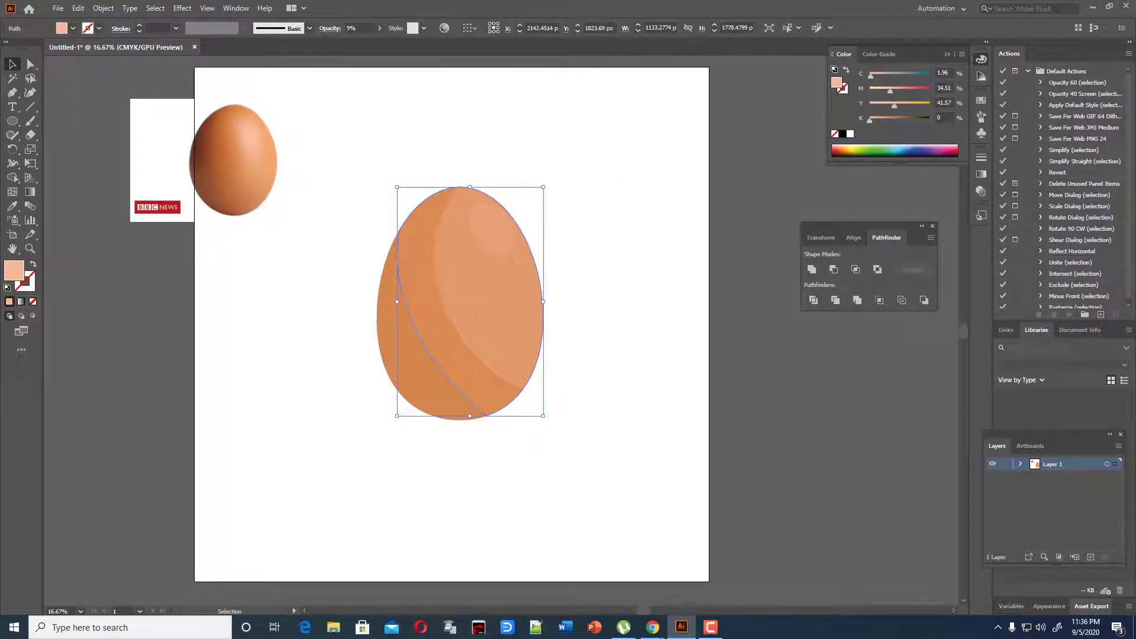
pyautogui.click(30, 92)
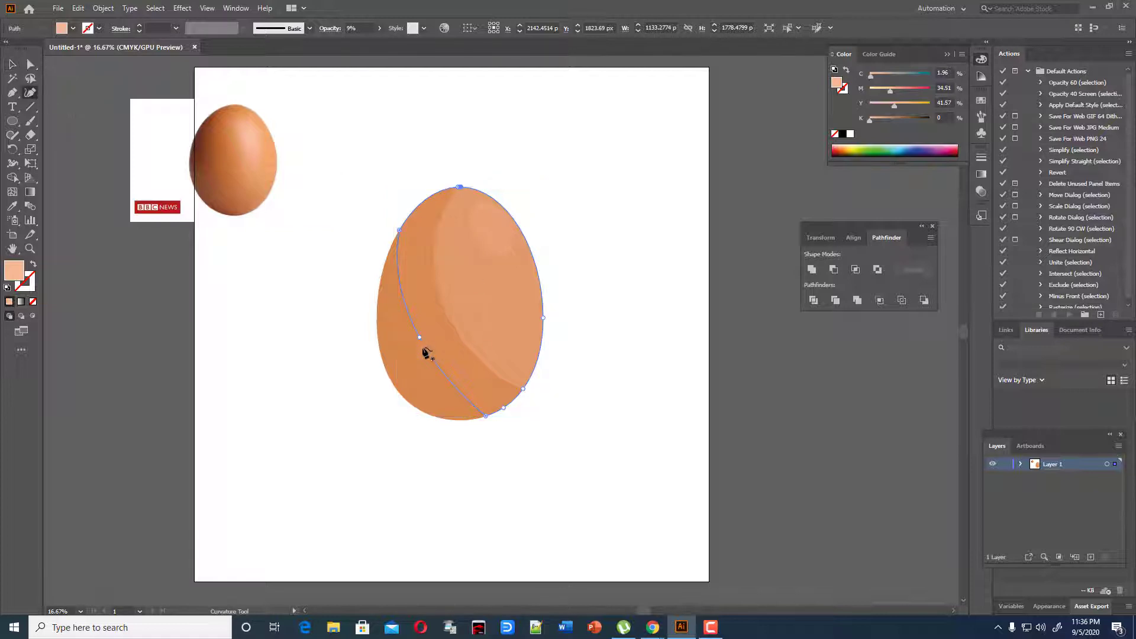
pyautogui.click(411, 357)
pyautogui.moveTo(486, 416); pyautogui.dragTo(557, 368)
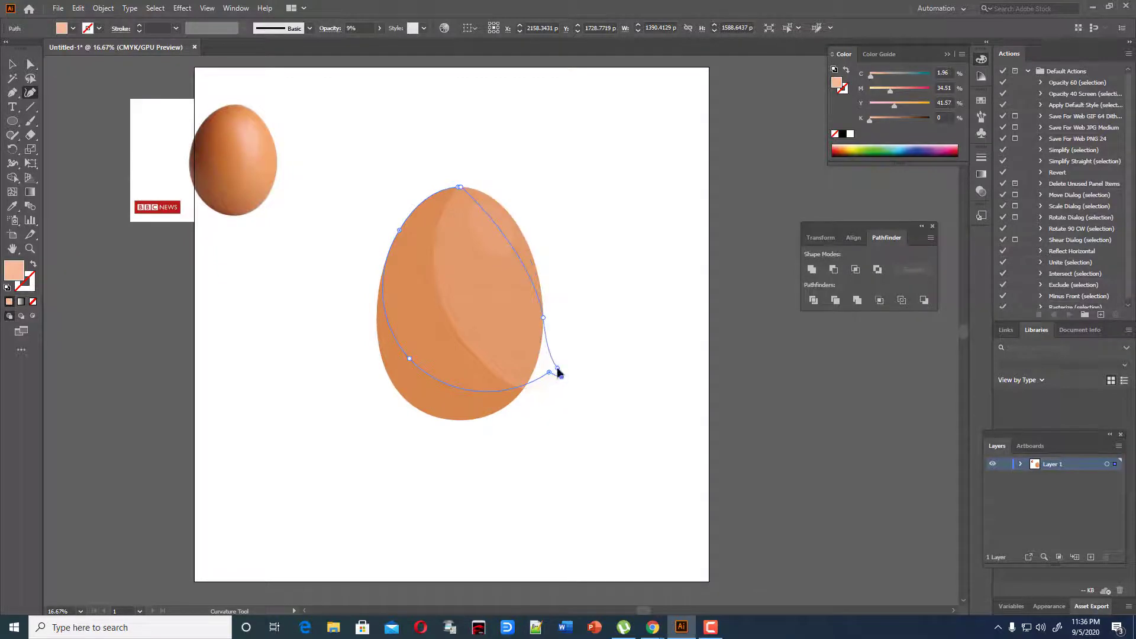
pyautogui.moveTo(543, 317); pyautogui.dragTo(567, 274)
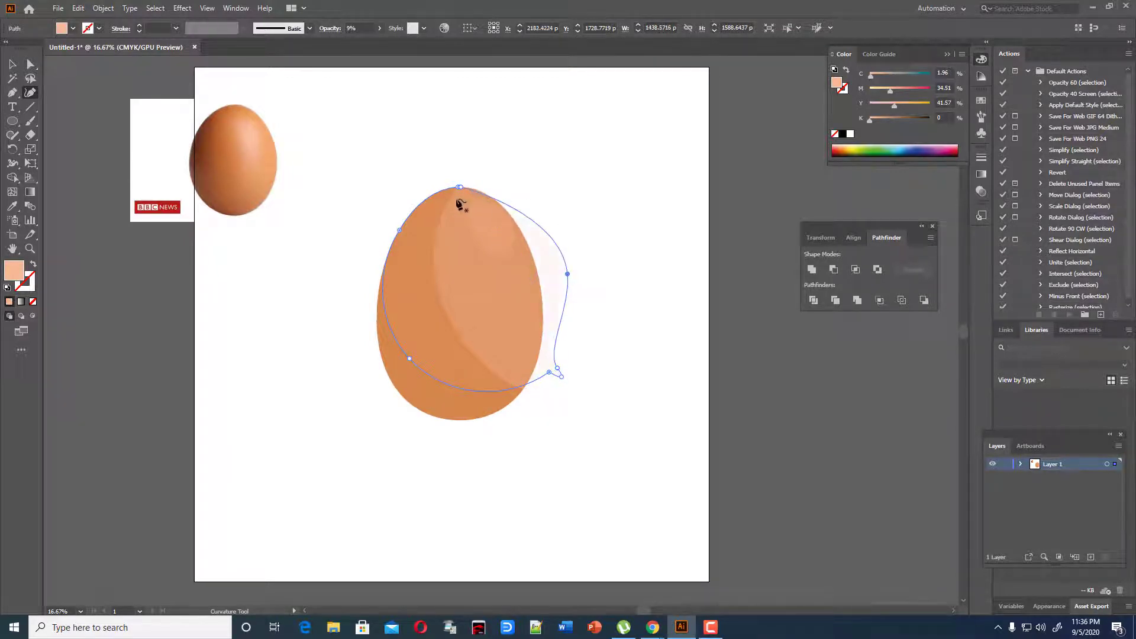
pyautogui.click(399, 230)
pyautogui.moveTo(550, 372); pyautogui.dragTo(550, 377)
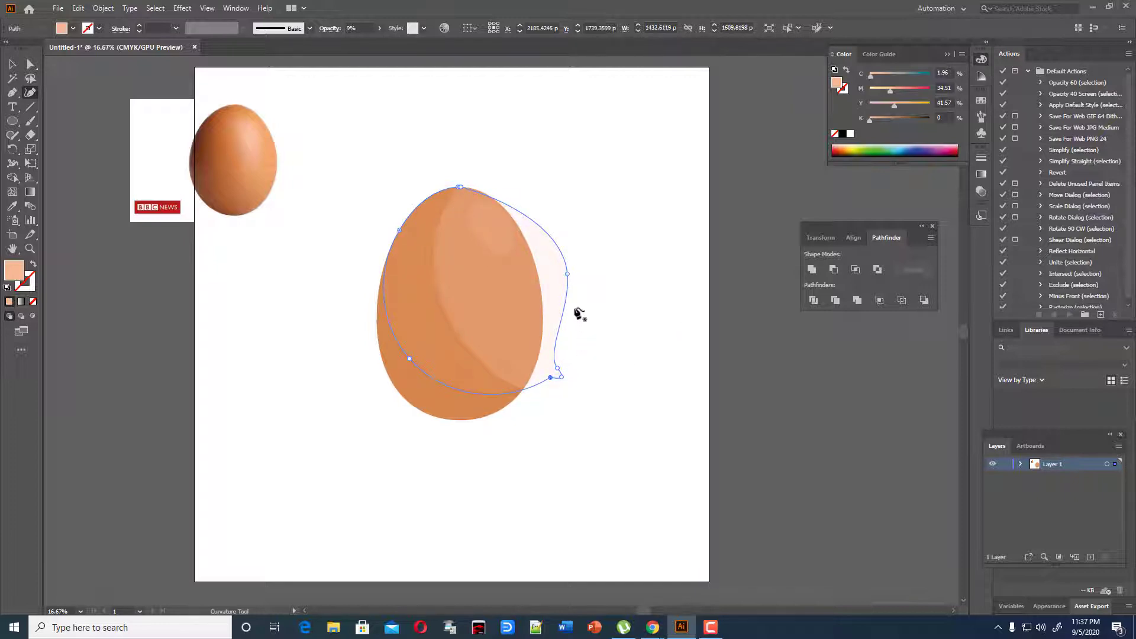
pyautogui.moveTo(569, 274); pyautogui.dragTo(581, 232)
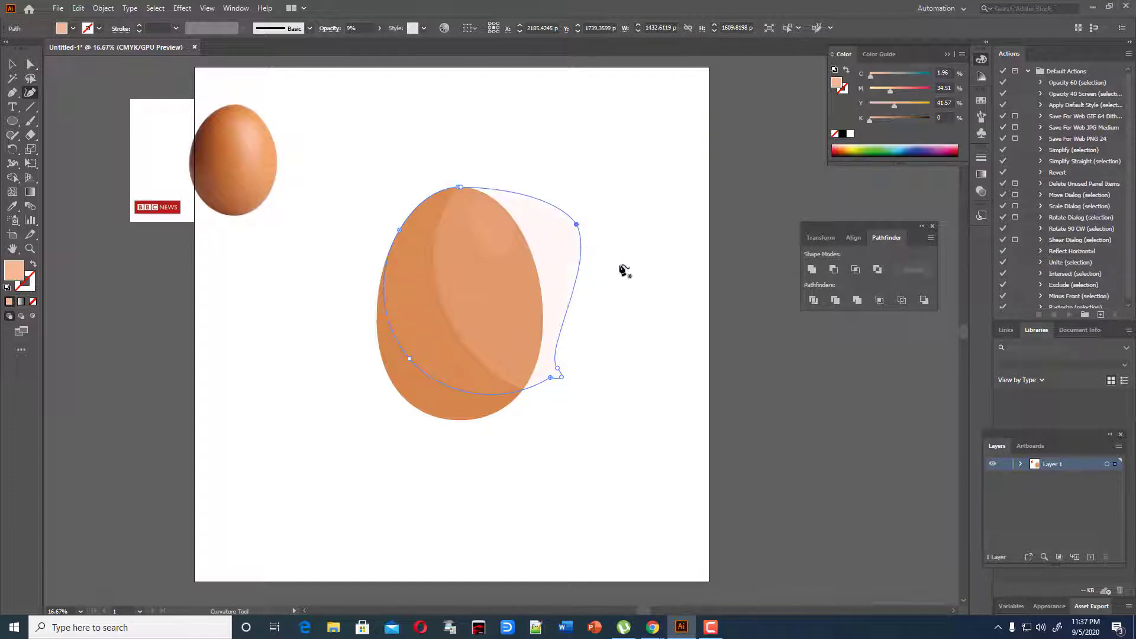
# Step: Remove the reshaped pale layer's overhang beyond the egg's right edge with the Shape Builder tool and deselect everything
pyautogui.click(12, 64)
pyautogui.click(375, 157)
pyautogui.moveTo(364, 143); pyautogui.dragTo(602, 449)
pyautogui.click(13, 177)
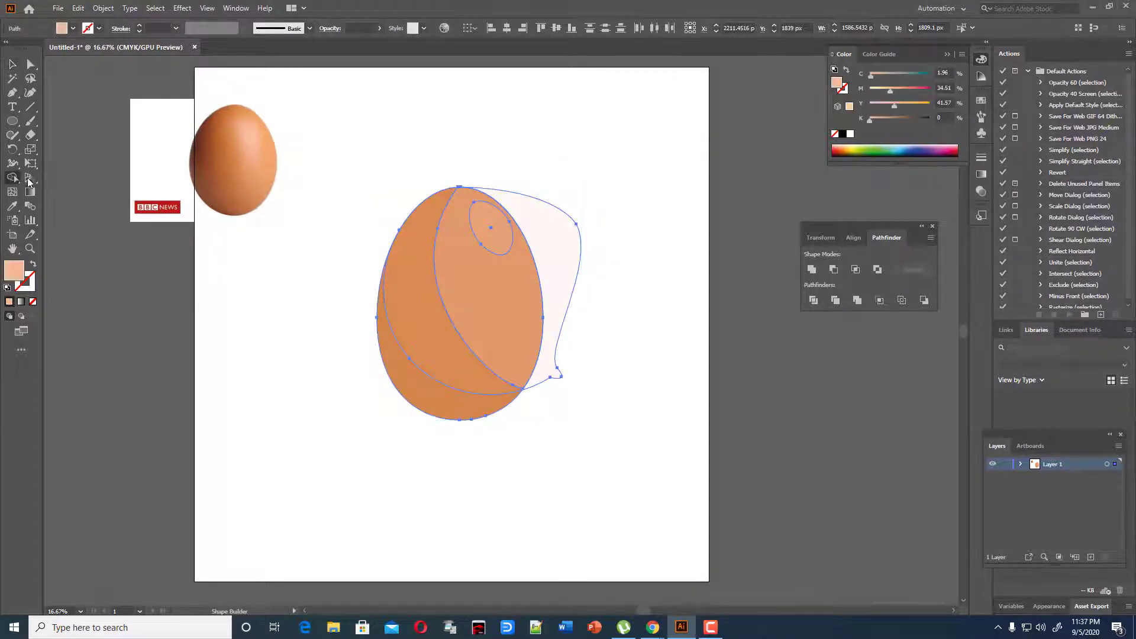
pyautogui.keyDown('alt'); pyautogui.click(550, 256); pyautogui.keyUp('alt')
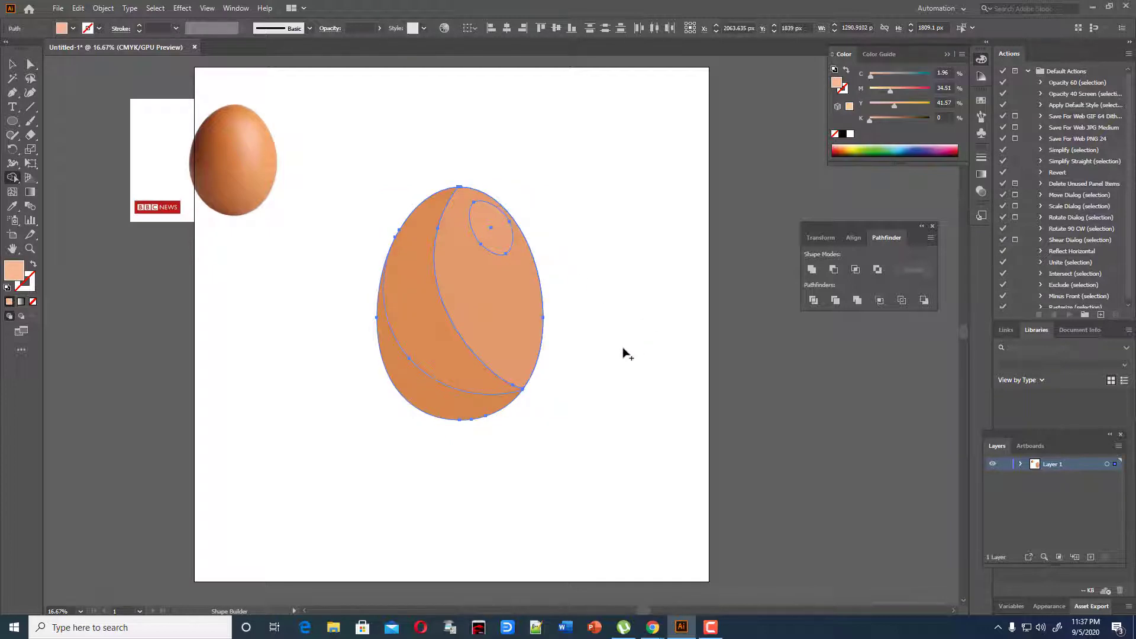
pyautogui.click(11, 65)
pyautogui.click(477, 161)
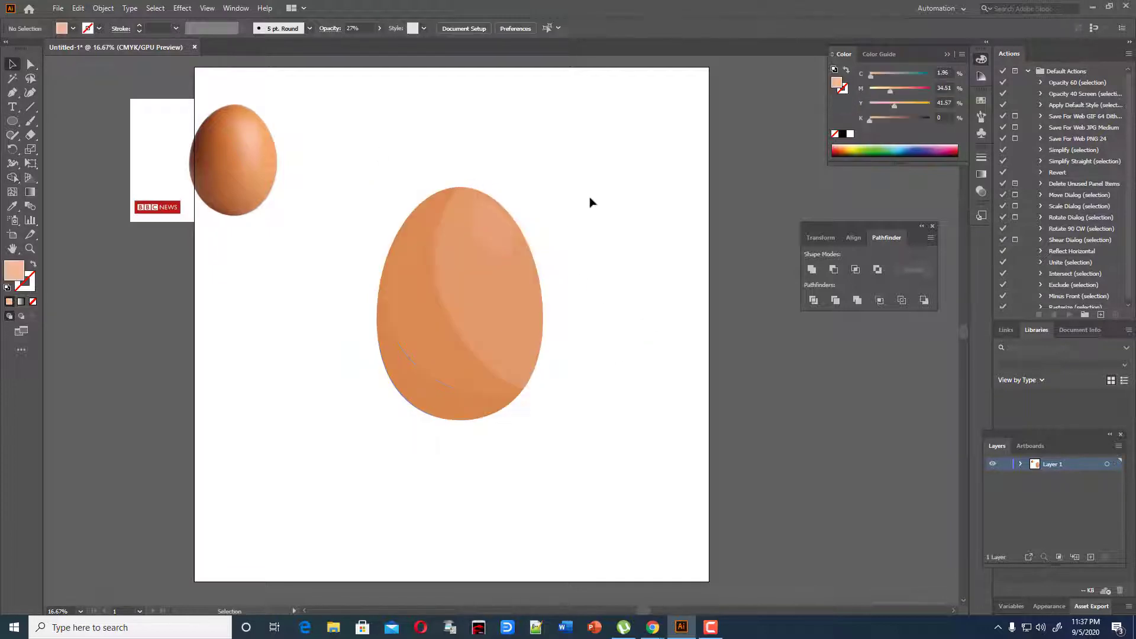
# Step: Set the narrower lit area's opacity to 10%, moving the broad pale layer off the egg for access and back into place
pyautogui.click(498, 294)
pyautogui.click(580, 301)
pyautogui.moveTo(501, 333); pyautogui.dragTo(256, 392)
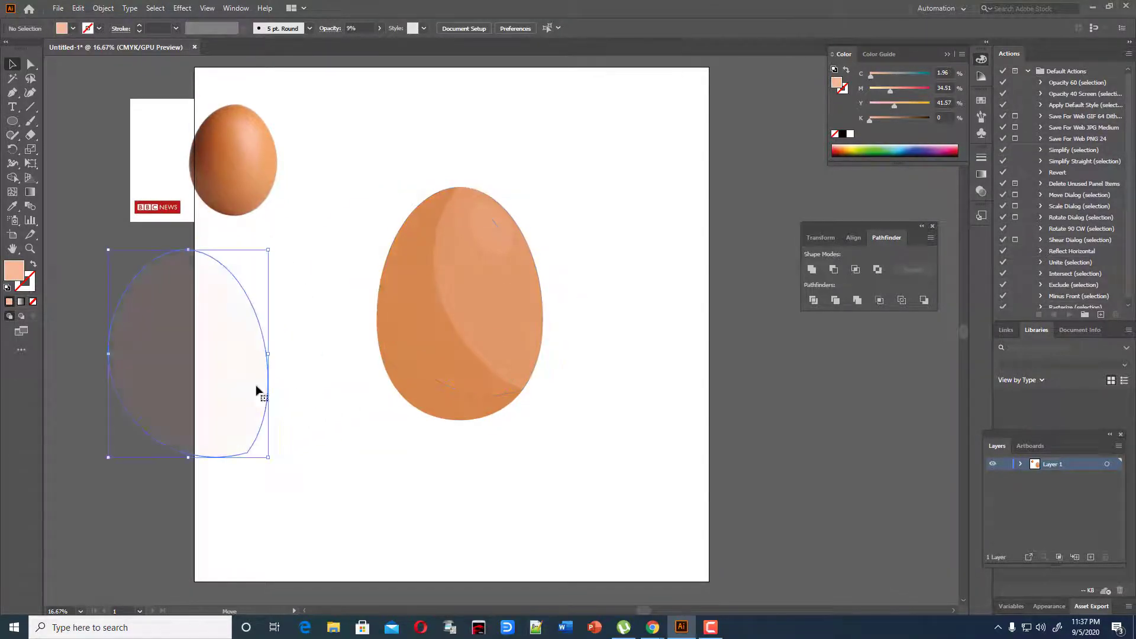
pyautogui.click(499, 307)
pyautogui.click(378, 28)
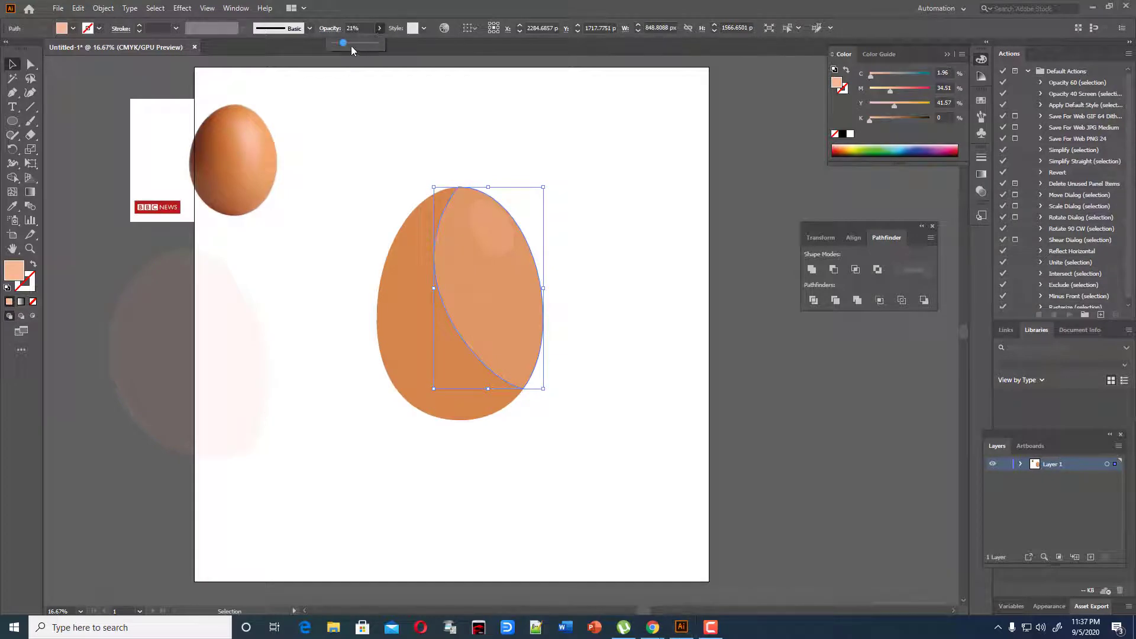
pyautogui.click(422, 88)
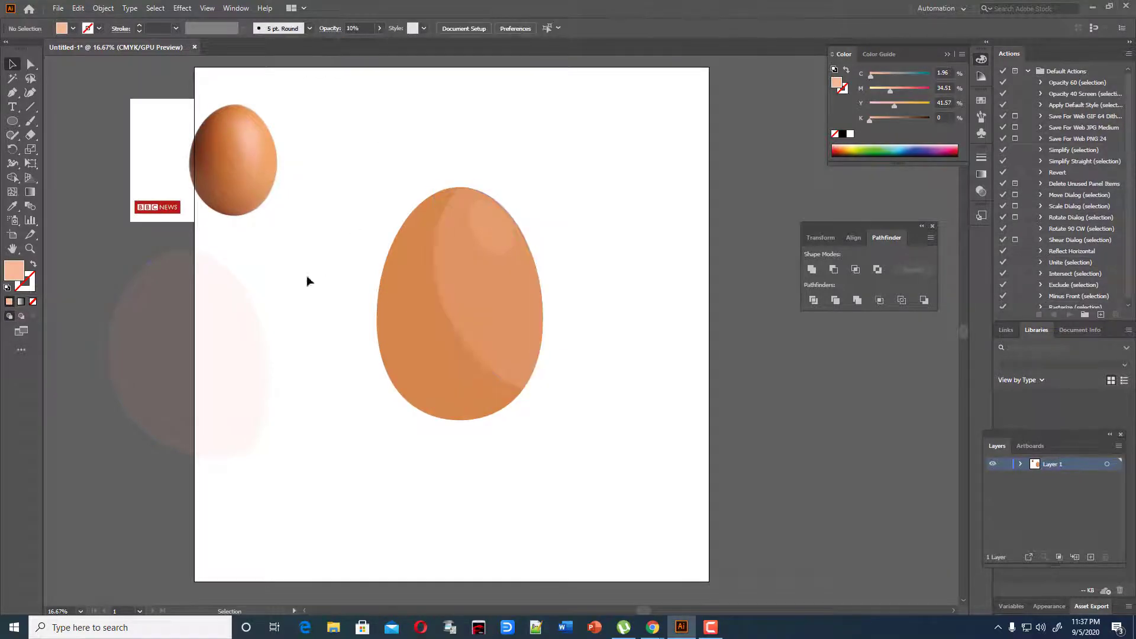
pyautogui.moveTo(236, 359); pyautogui.dragTo(499, 296)
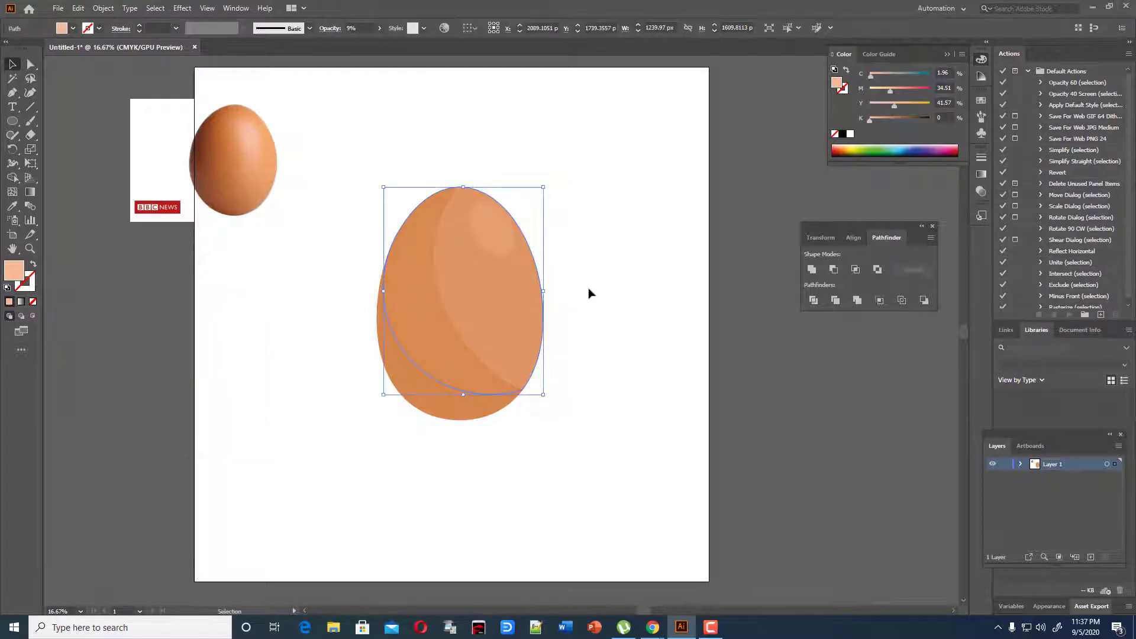
pyautogui.click(590, 292)
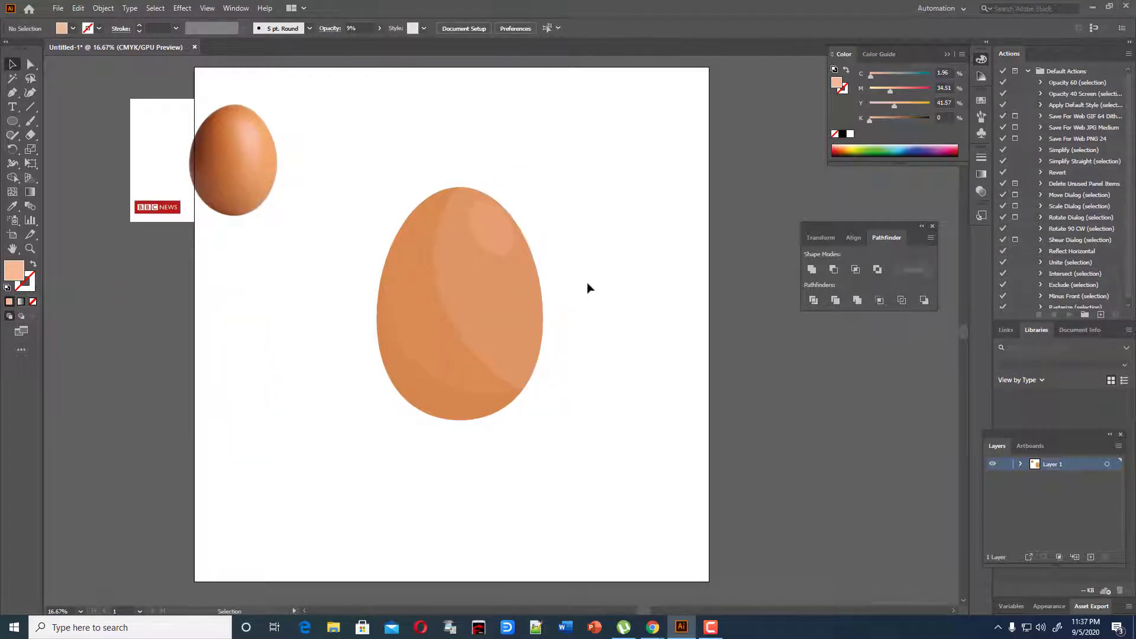
# Step: Duplicate the oval highlight into the empty space right of the egg and reflect the copy across the vertical axis
pyautogui.scroll(3, 577, 335)
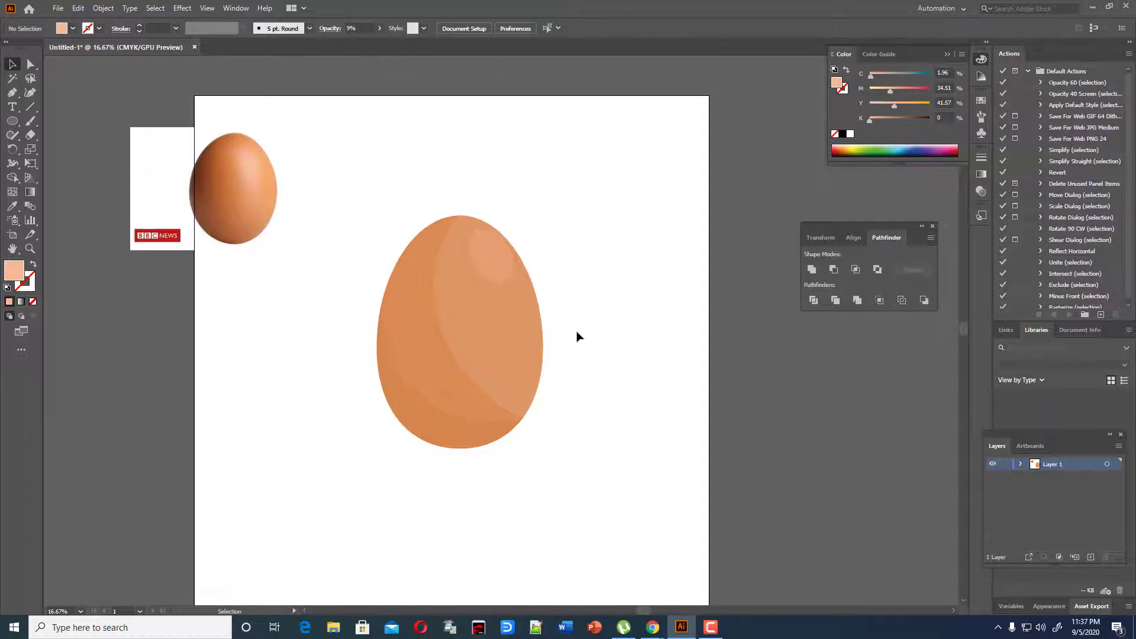
pyautogui.click(504, 291)
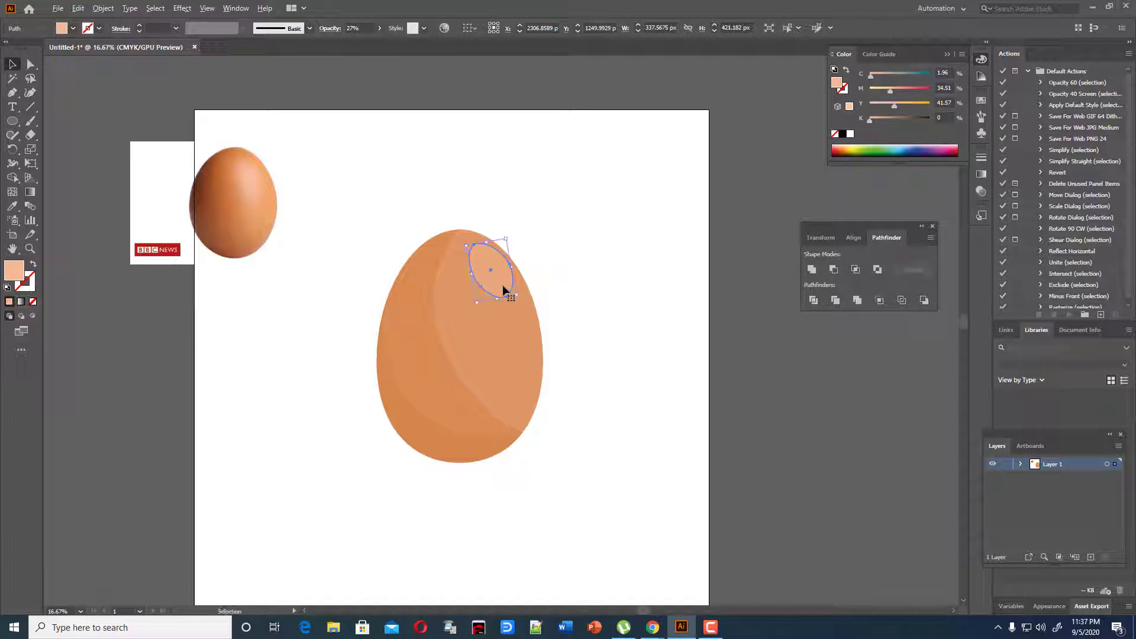
pyautogui.moveTo(505, 279); pyautogui.dragTo(600, 324)
pyautogui.rightClick(600, 324)
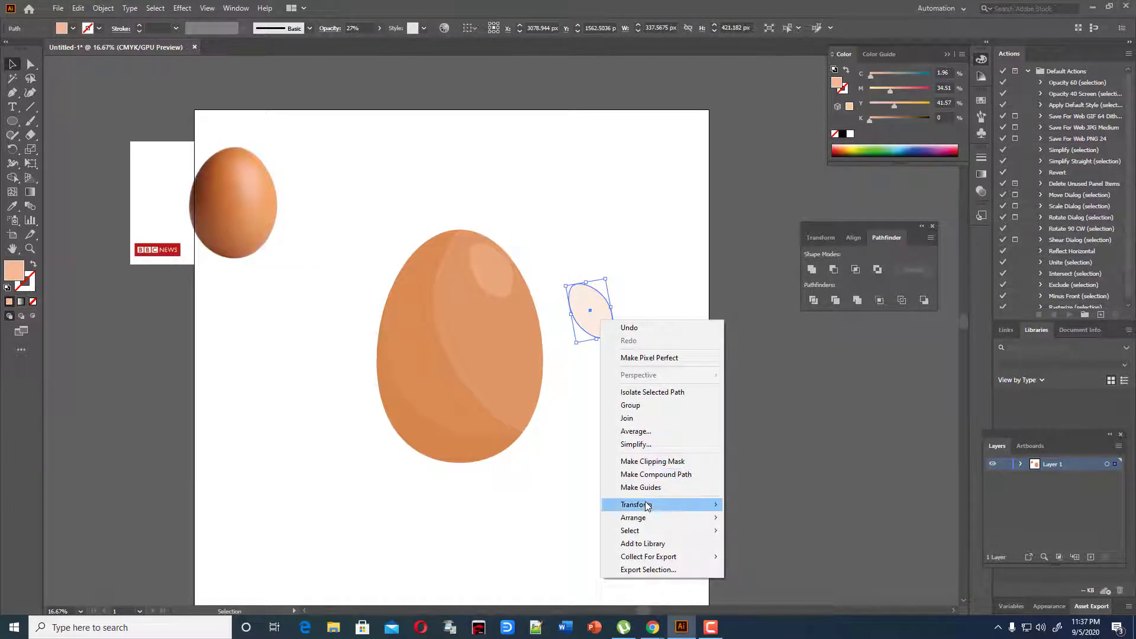
pyautogui.moveTo(648, 505)
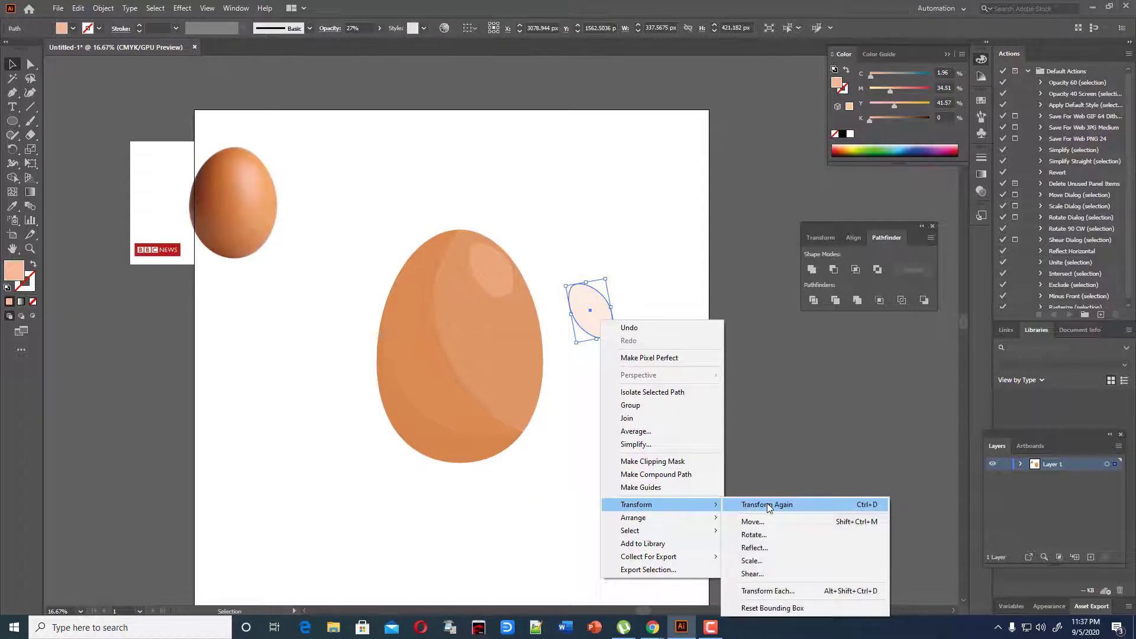
pyautogui.click(758, 546)
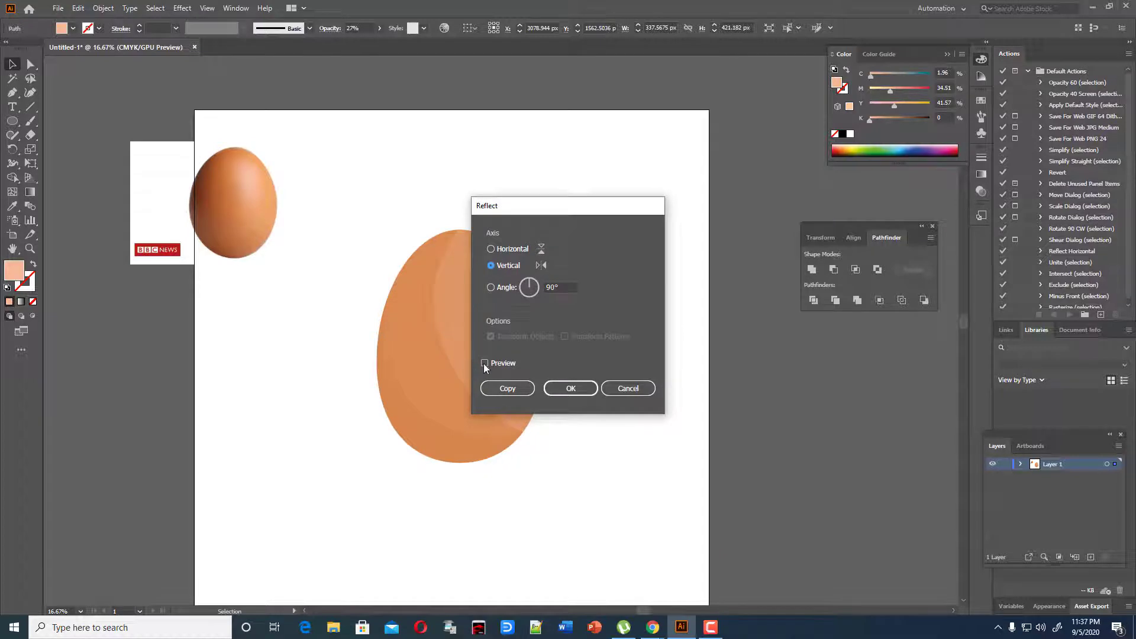
pyautogui.click(570, 389)
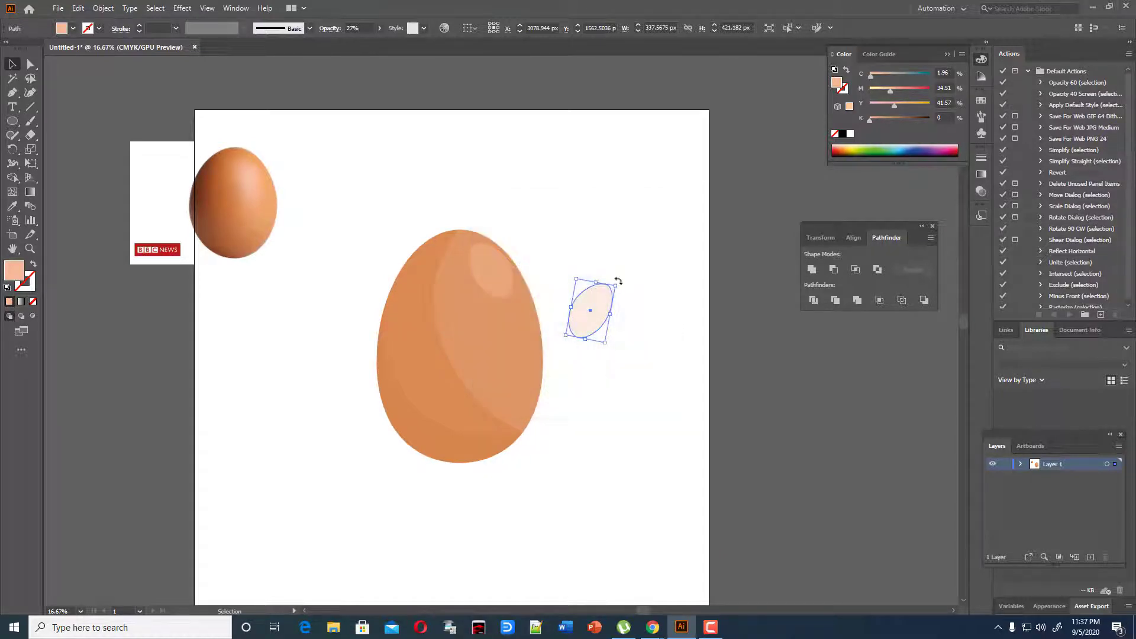
# Step: Rotate the reflected oval, place it on the egg's lower left, and flatten its upper edge with the Curvature tool
pyautogui.moveTo(618, 282); pyautogui.dragTo(468, 397)
pyautogui.click(30, 92)
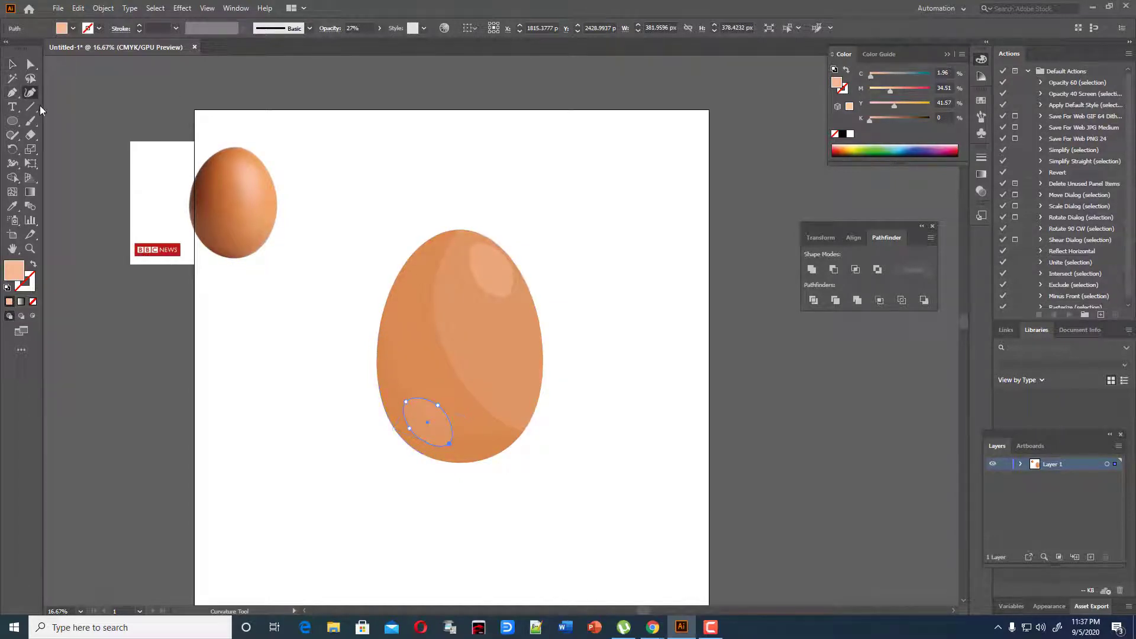
pyautogui.moveTo(433, 412)
pyautogui.mouseDown()
pyautogui.moveTo(451, 444)
pyautogui.moveTo(431, 410)
pyautogui.mouseUp()
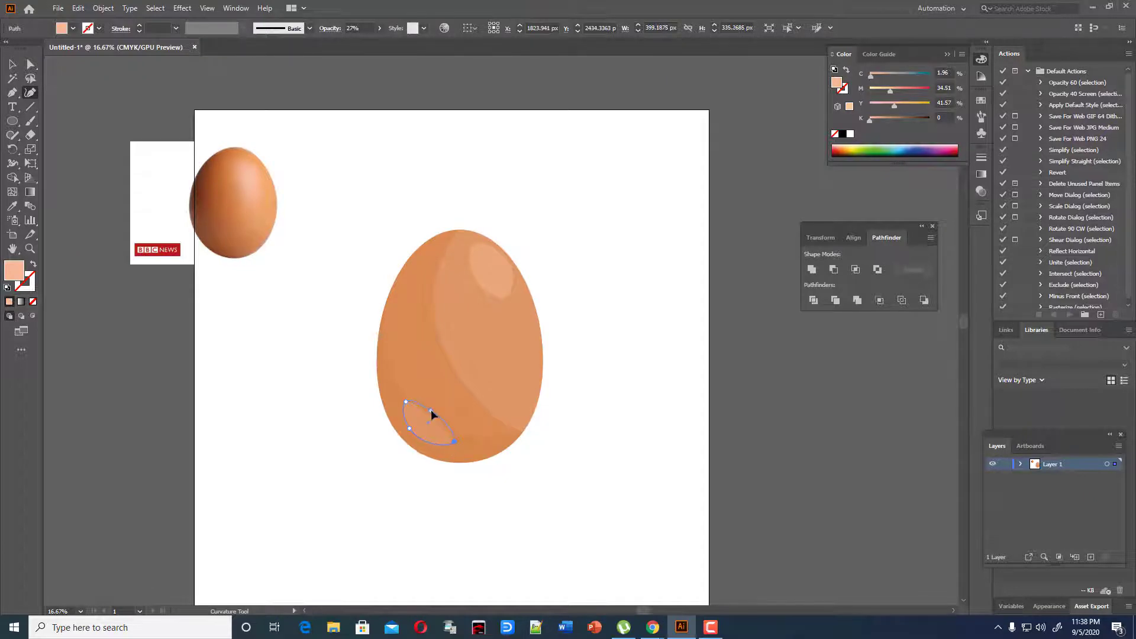
# Step: Set the lower-left highlight's opacity to 15% and deselect it
pyautogui.click(379, 29)
pyautogui.moveTo(347, 42); pyautogui.dragTo(340, 48)
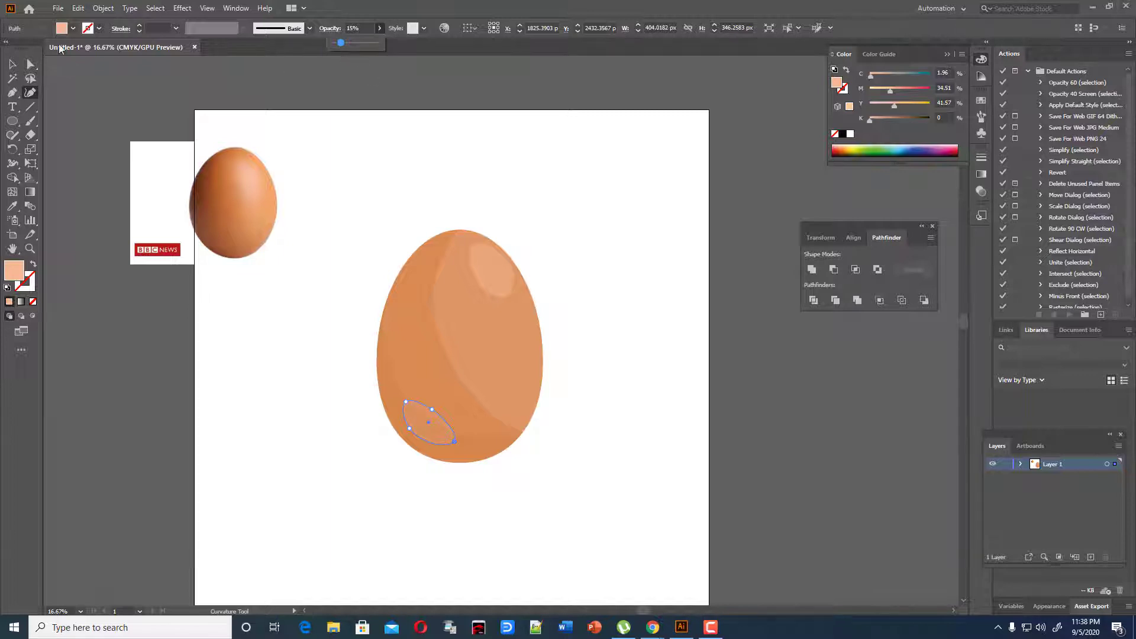
pyautogui.click(13, 65)
pyautogui.click(449, 190)
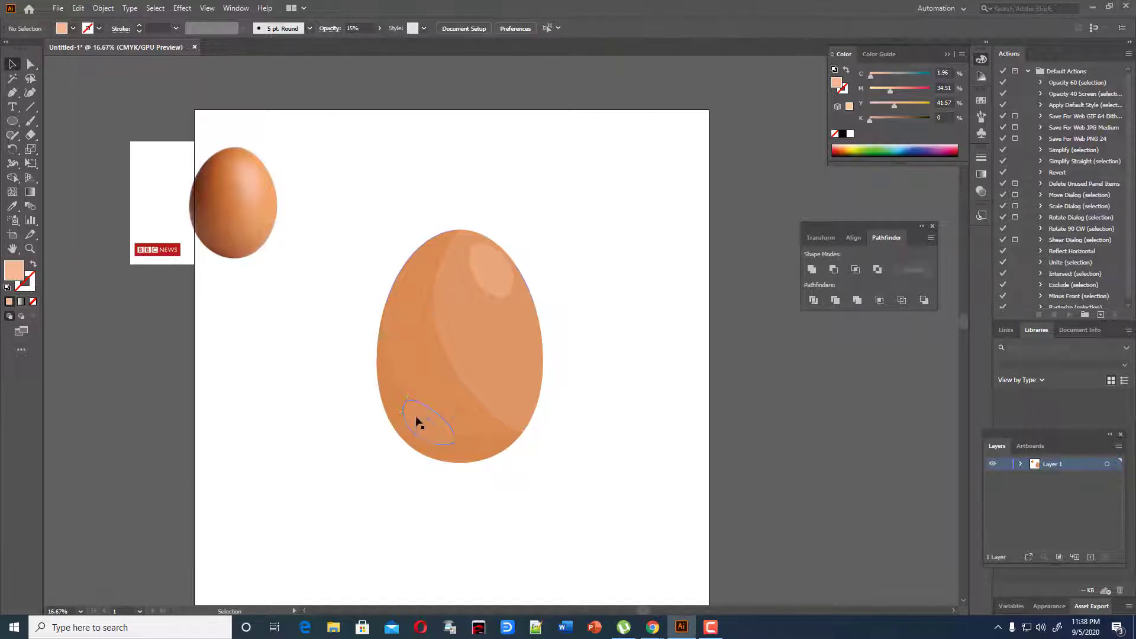
# Step: Move the lower-left highlight down against the egg's edge and bend it into a crescent extending farther right with the Curvature tool
pyautogui.moveTo(419, 430); pyautogui.dragTo(432, 427)
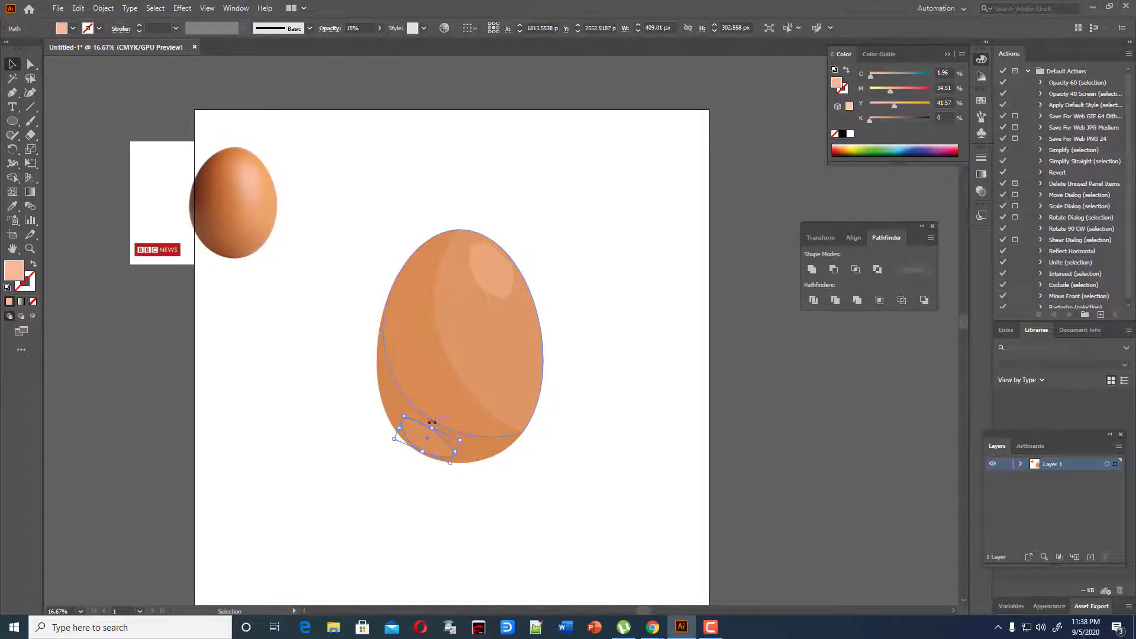
pyautogui.click(30, 92)
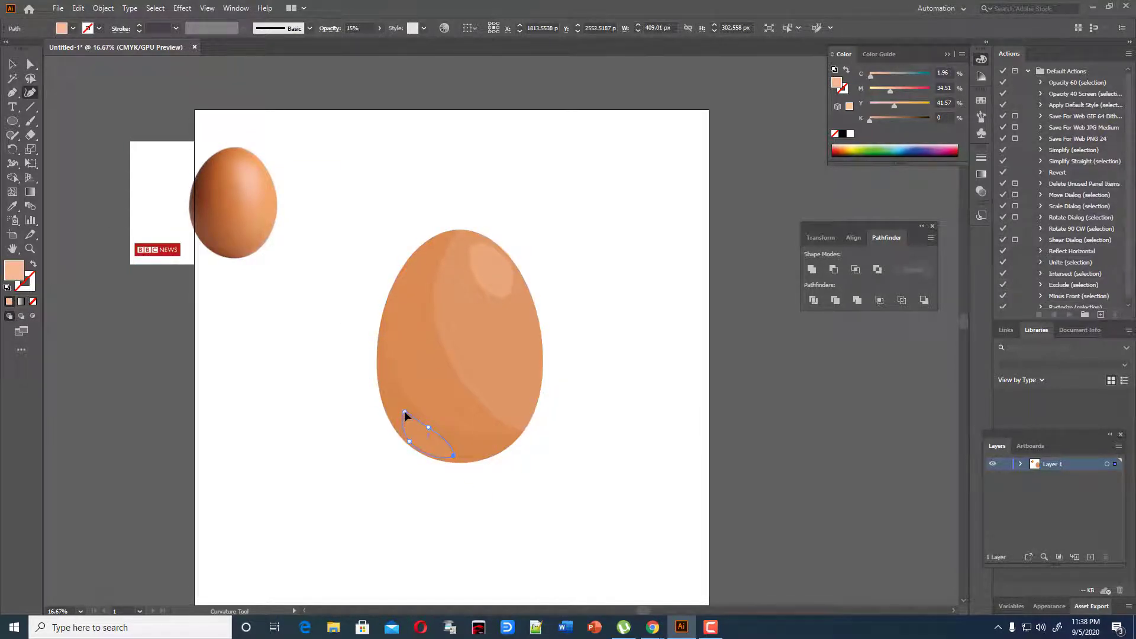
pyautogui.moveTo(453, 455); pyautogui.dragTo(465, 447)
pyautogui.moveTo(434, 437); pyautogui.dragTo(421, 432)
pyautogui.click(431, 438)
pyautogui.click(438, 452)
pyautogui.moveTo(437, 454); pyautogui.dragTo(422, 435)
pyautogui.click(429, 443)
pyautogui.click(430, 439)
# Step: Delete the surplus anchor points along the lower-left highlight's upper inner edge with the Delete Anchor Point tool
pyautogui.click(13, 92)
pyautogui.click(53, 122)
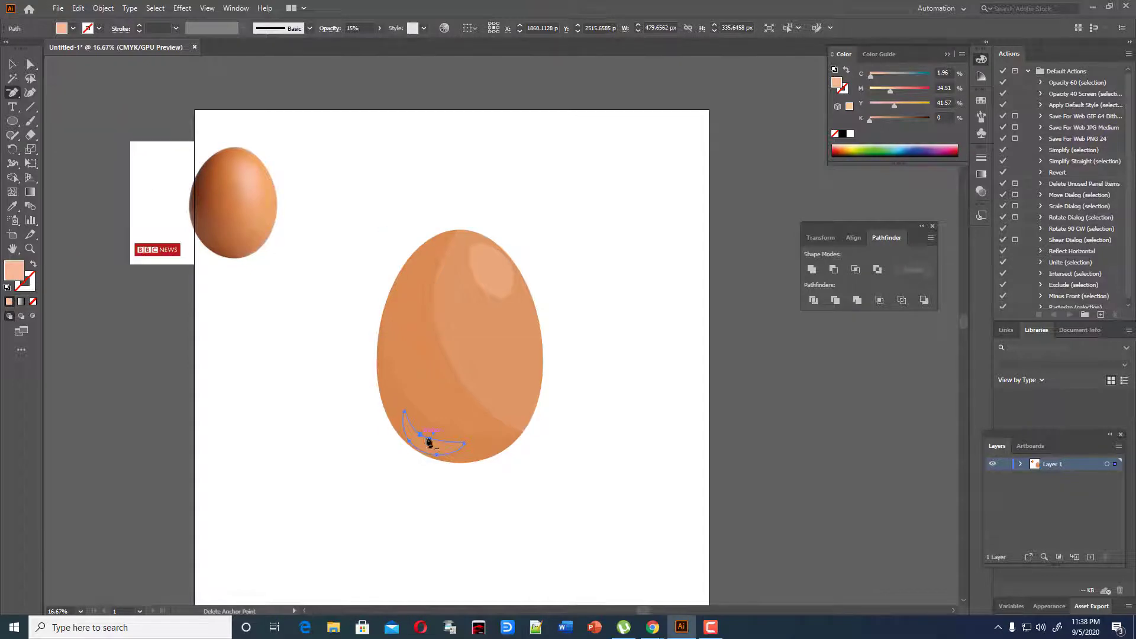
pyautogui.click(431, 439)
pyautogui.click(420, 434)
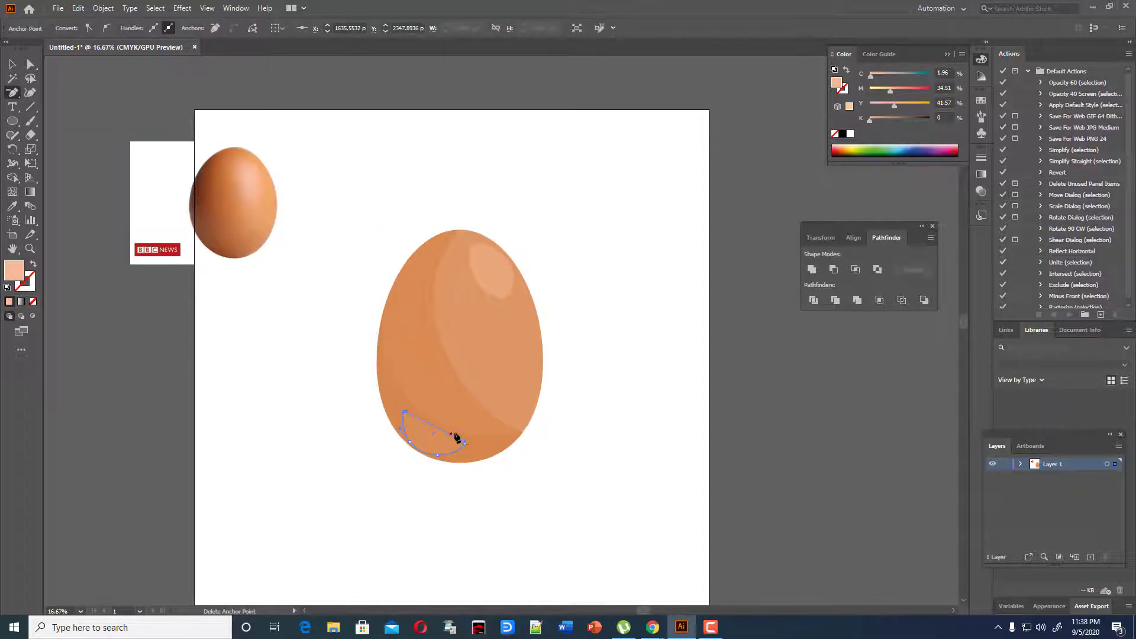
# Step: Curve the lower-left highlight's upper edge inward with a new Curvature tool point and deselect the shape
pyautogui.click(30, 93)
pyautogui.click(433, 435)
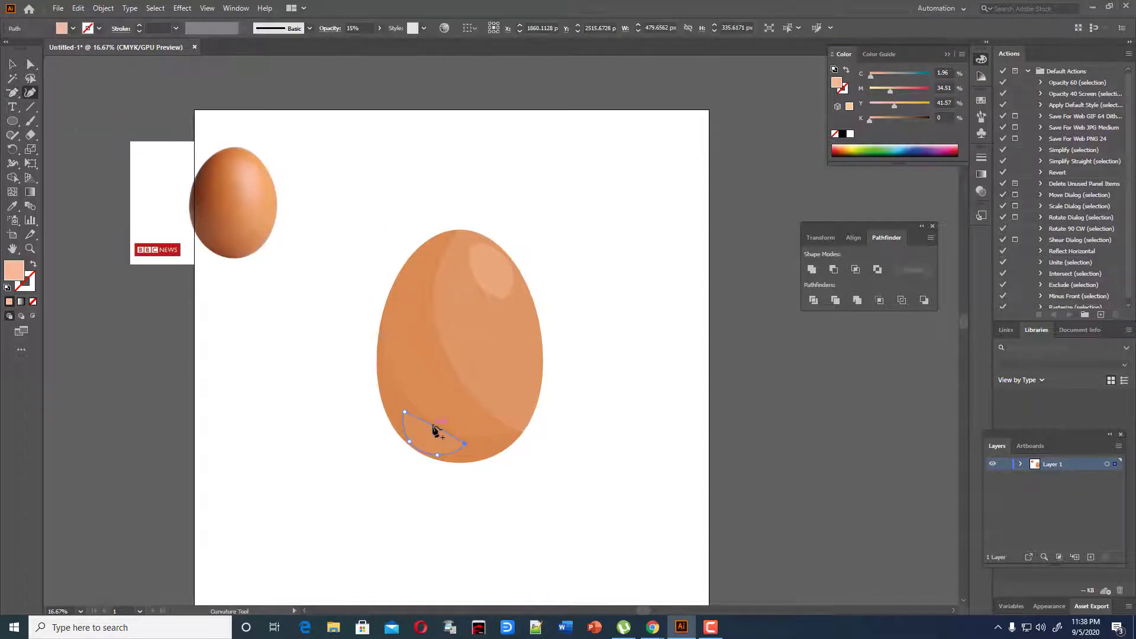
pyautogui.moveTo(431, 437); pyautogui.dragTo(430, 435)
pyautogui.click(12, 64)
pyautogui.click(466, 177)
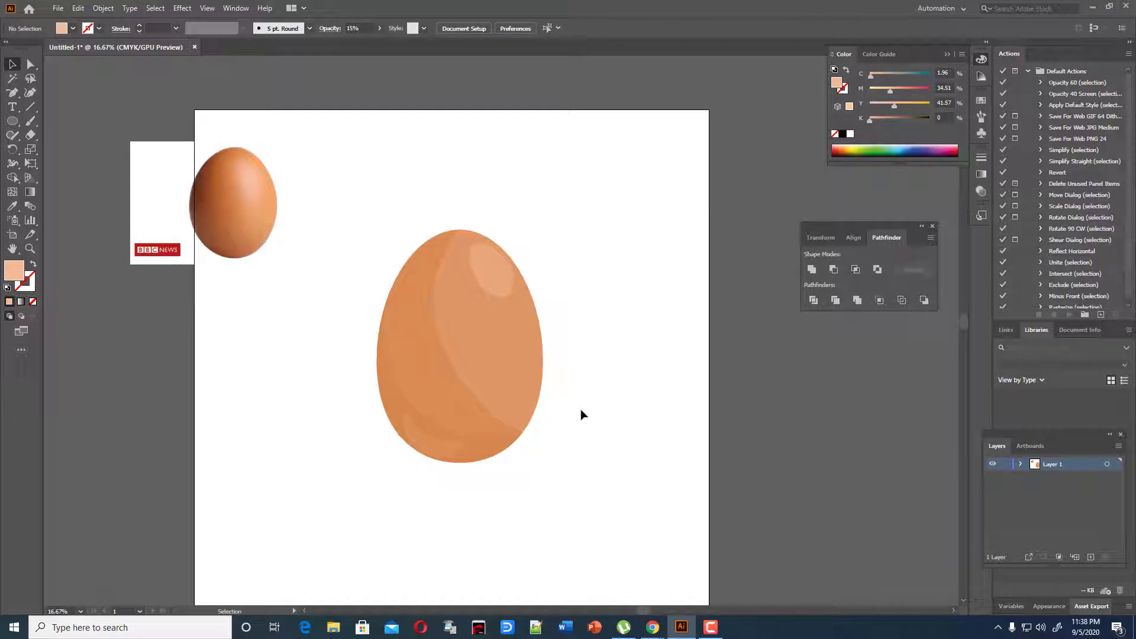
# Step: Set the drawing colours to no fill and a black (#000000) stroke
pyautogui.scroll(-3, 579, 412)
pyautogui.scroll(3, 565, 419)
pyautogui.click(29, 125)
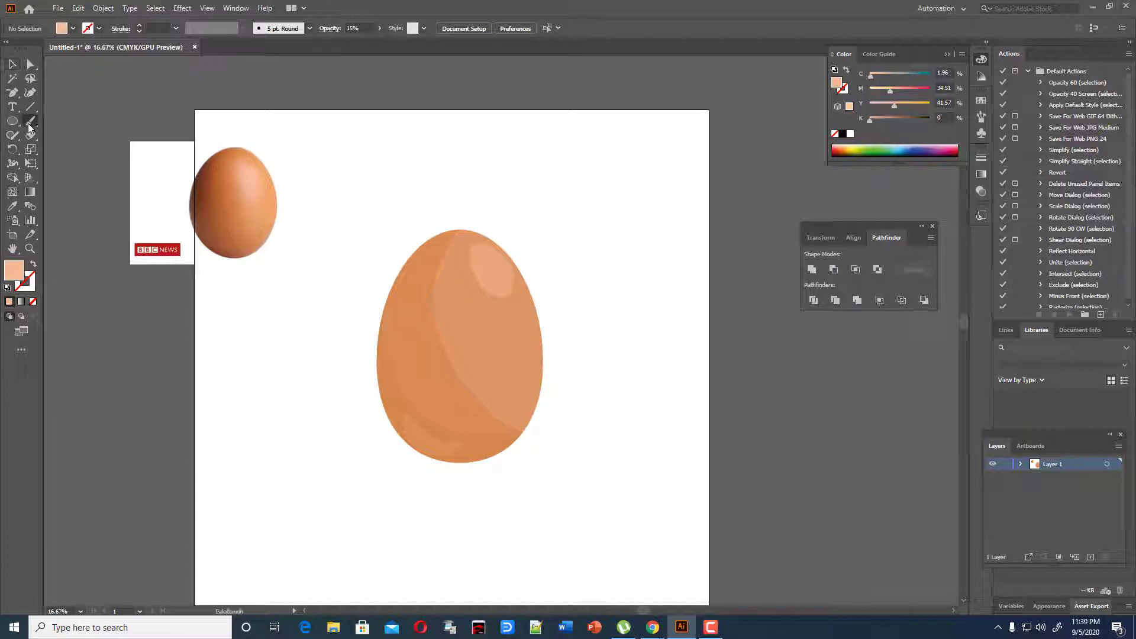
pyautogui.click(34, 266)
pyautogui.doubleClick(30, 282)
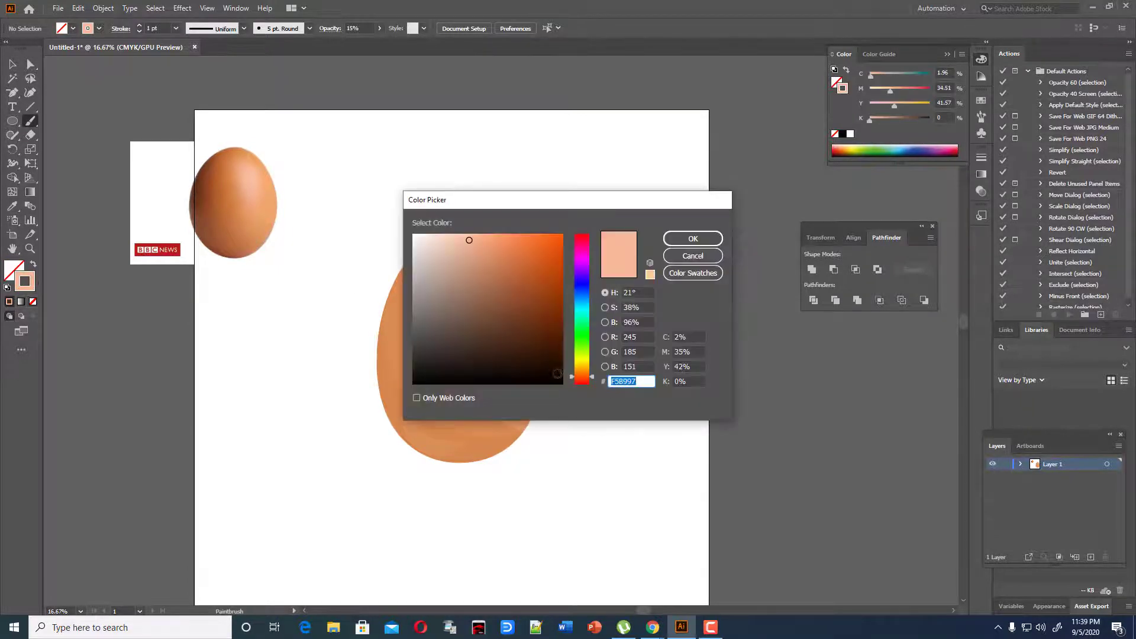
pyautogui.write('000000')
pyautogui.click(693, 239)
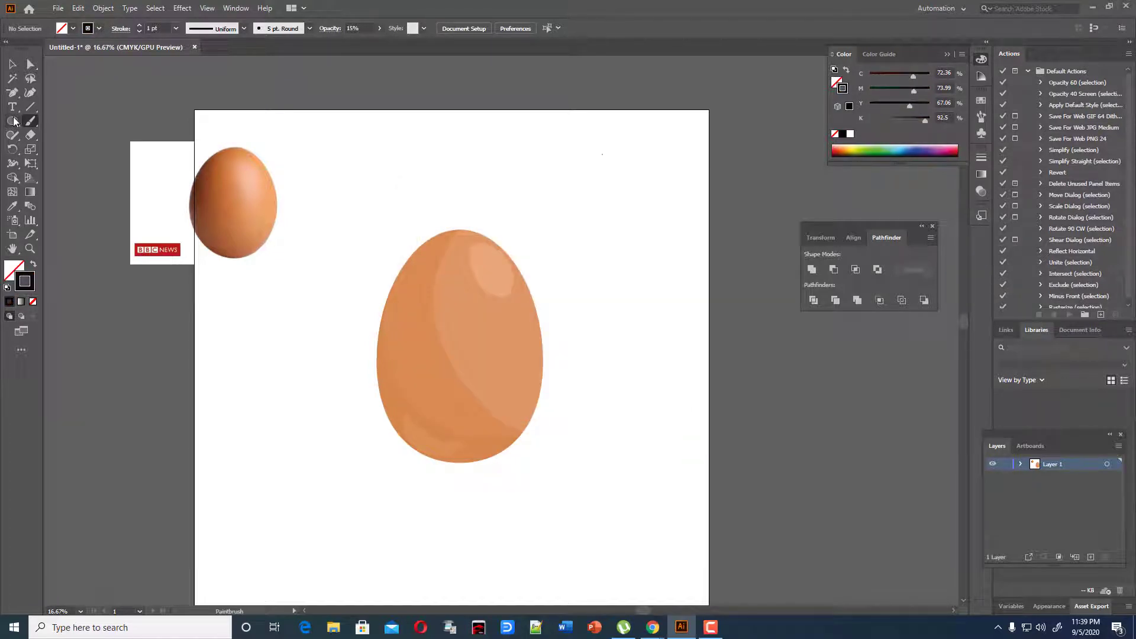
# Step: Draw an ellipse above the egg, scale it to about 357 x 501 px, tilt it and place it on the egg's upper right
pyautogui.moveTo(13, 121); pyautogui.dragTo(74, 149)
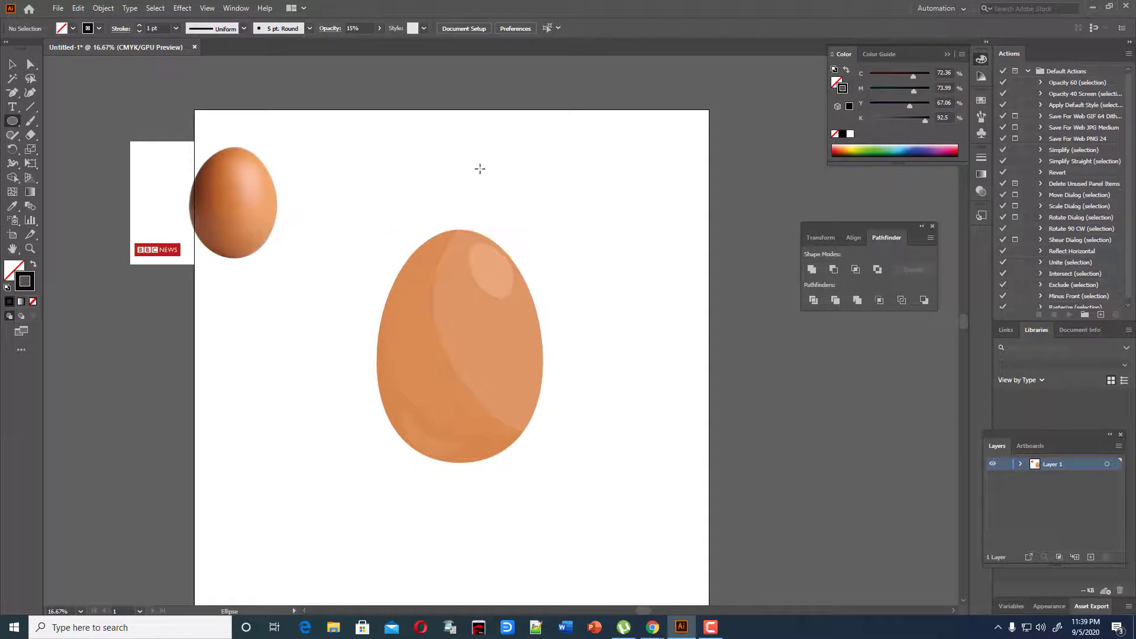
pyautogui.moveTo(480, 169); pyautogui.dragTo(535, 243)
pyautogui.press('v')
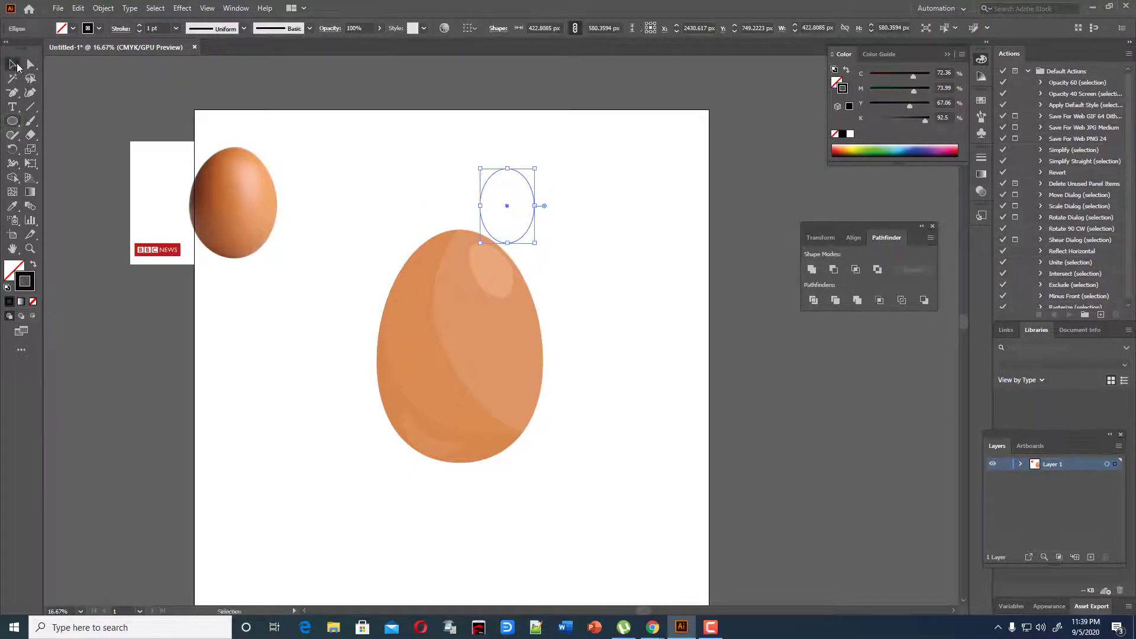
pyautogui.moveTo(525, 179); pyautogui.dragTo(489, 269)
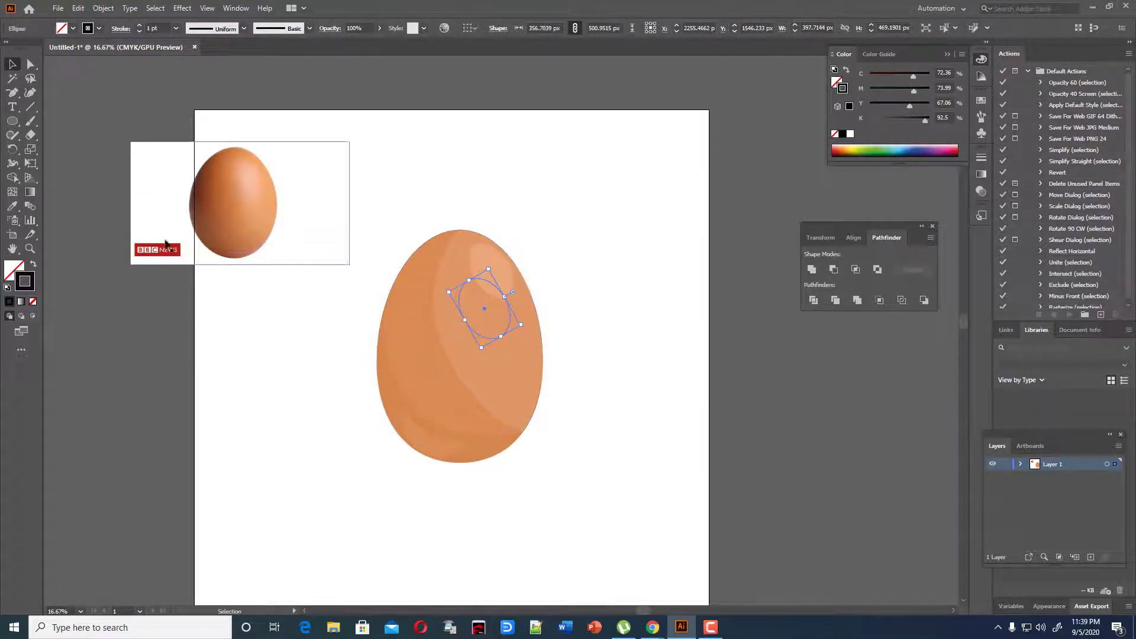
# Step: Fill the tilted ellipse on the egg with a pale grey-beige
pyautogui.doubleClick(10, 267)
pyautogui.click(425, 248)
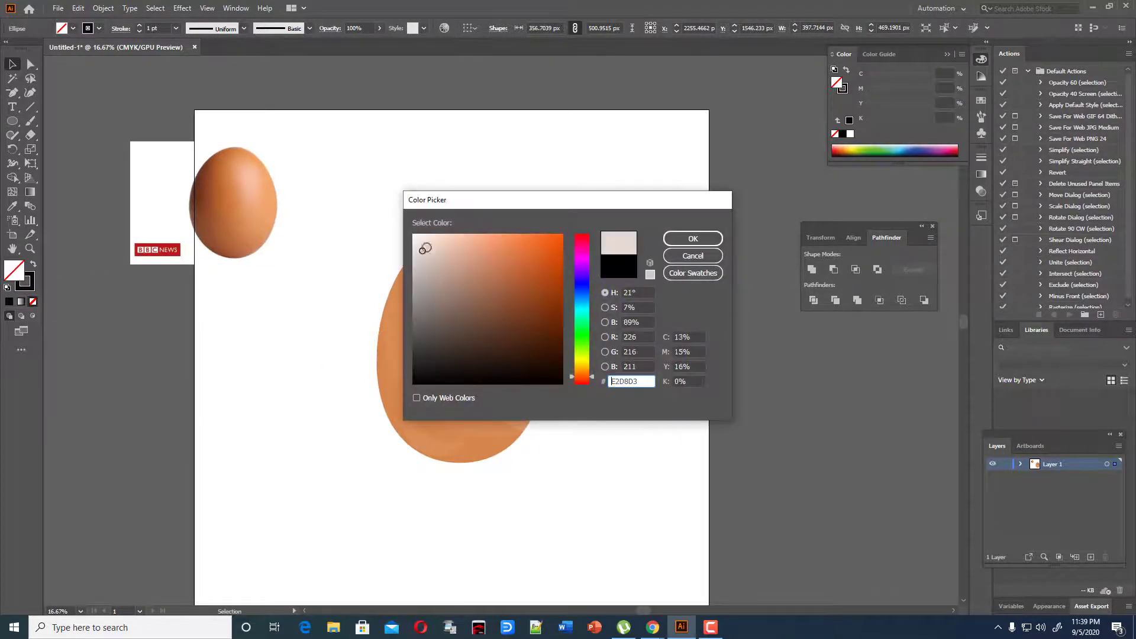
pyautogui.click(692, 238)
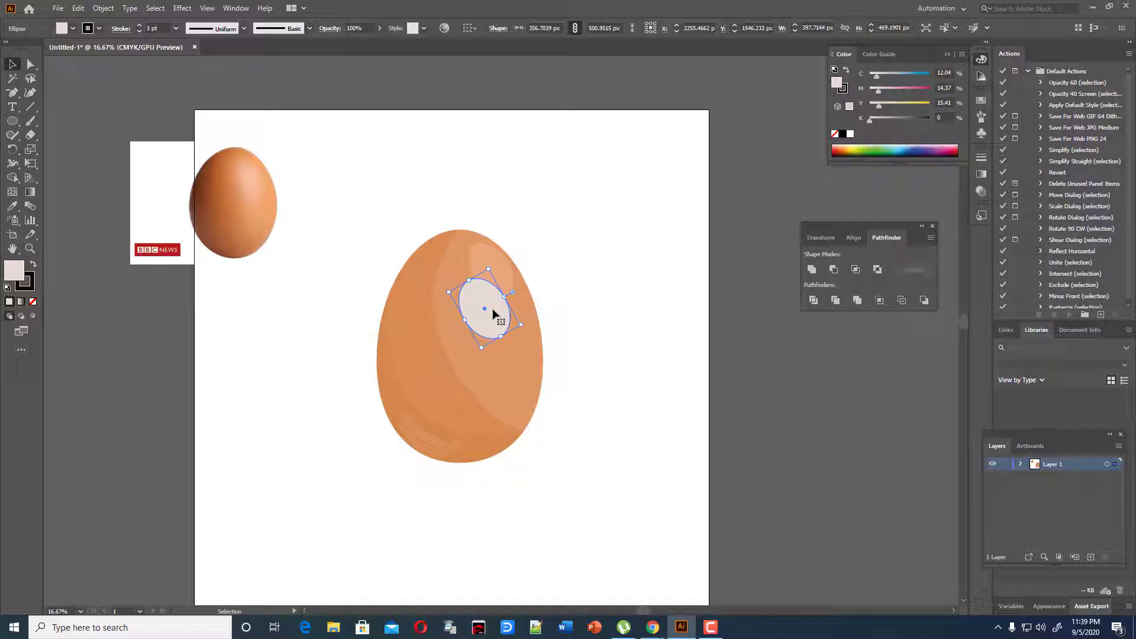
# Step: Copy the pale ellipse as two offset overlapping ellipses beyond the egg's upper right and trim their upper-left crescent with the Shape Builder tool
pyautogui.moveTo(493, 313); pyautogui.dragTo(594, 207)
pyautogui.click(558, 134)
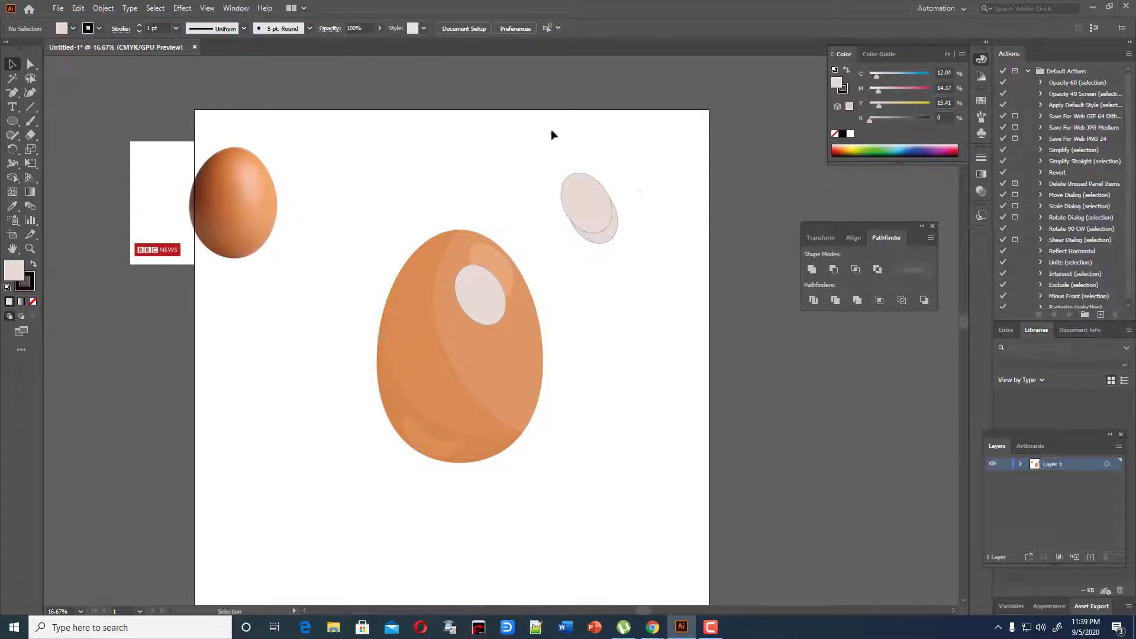
pyautogui.moveTo(551, 135); pyautogui.dragTo(618, 253)
pyautogui.hotkey('shift', 'm')
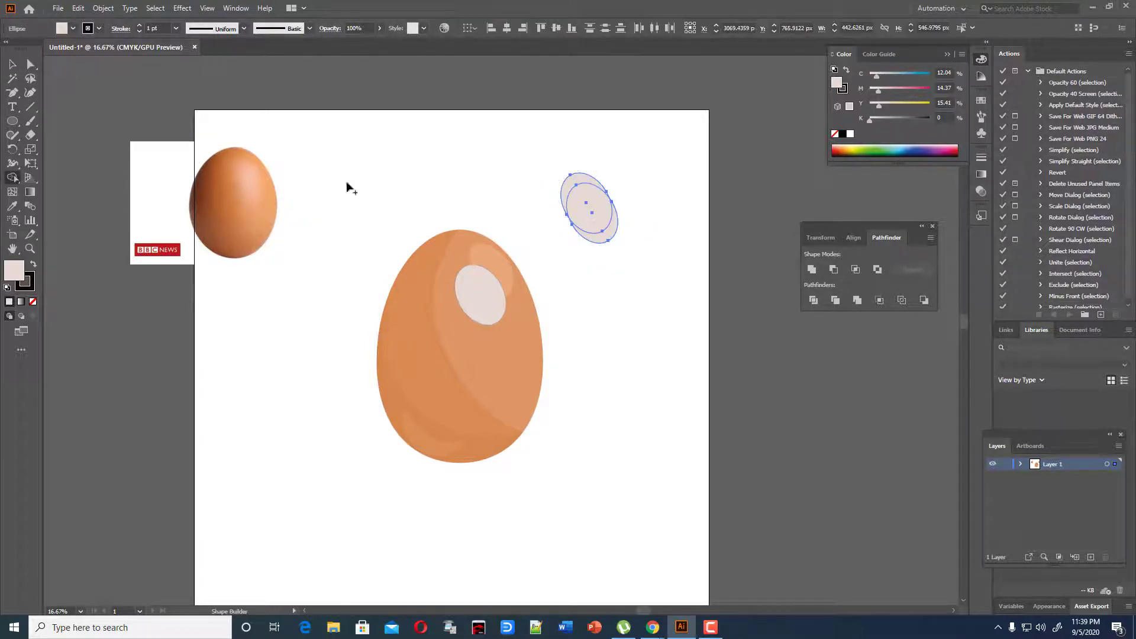
pyautogui.keyDown('alt'); pyautogui.click(591, 182); pyautogui.keyUp('alt')
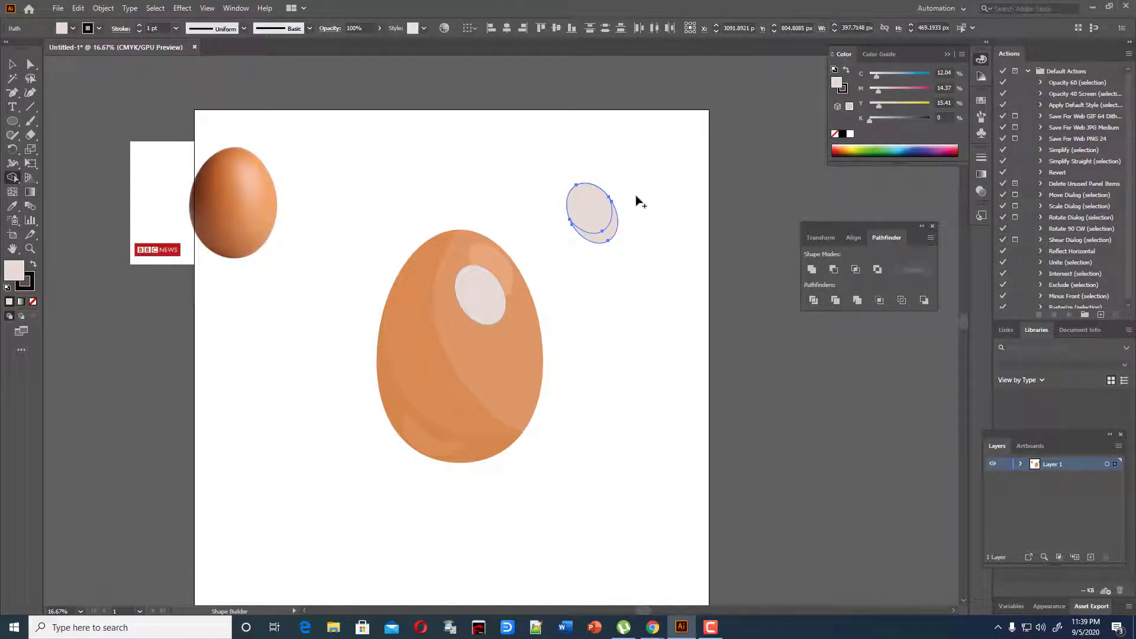
# Step: Delete the pale ellipse left on the egg and remove the stroke from the two overlapping eyeball shapes
pyautogui.click(12, 64)
pyautogui.click(492, 293)
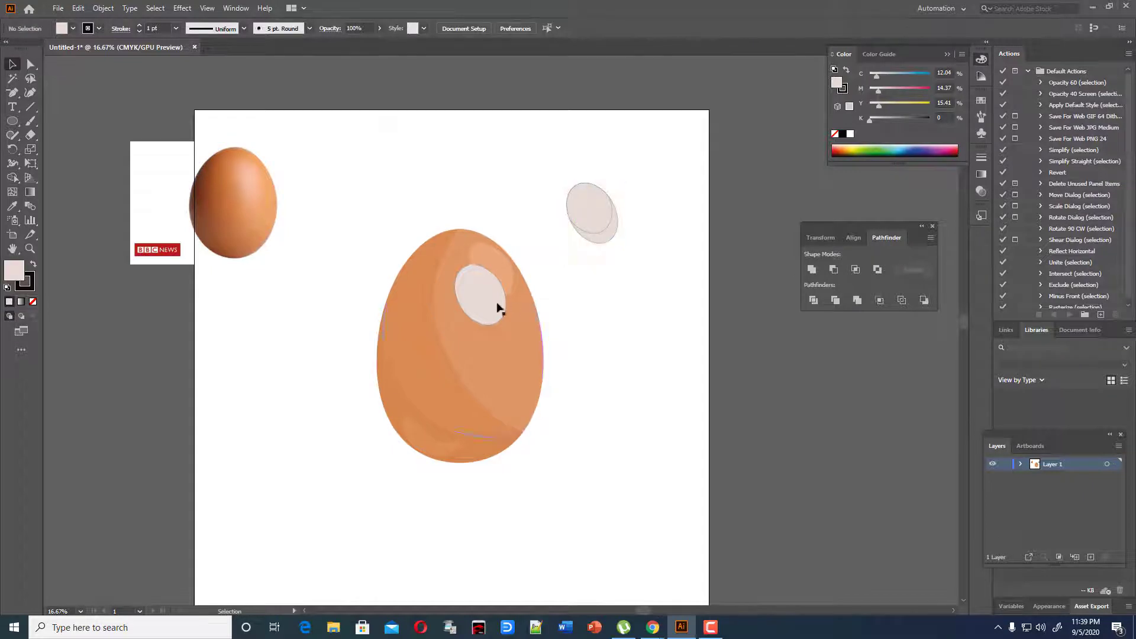
pyautogui.press('Delete')
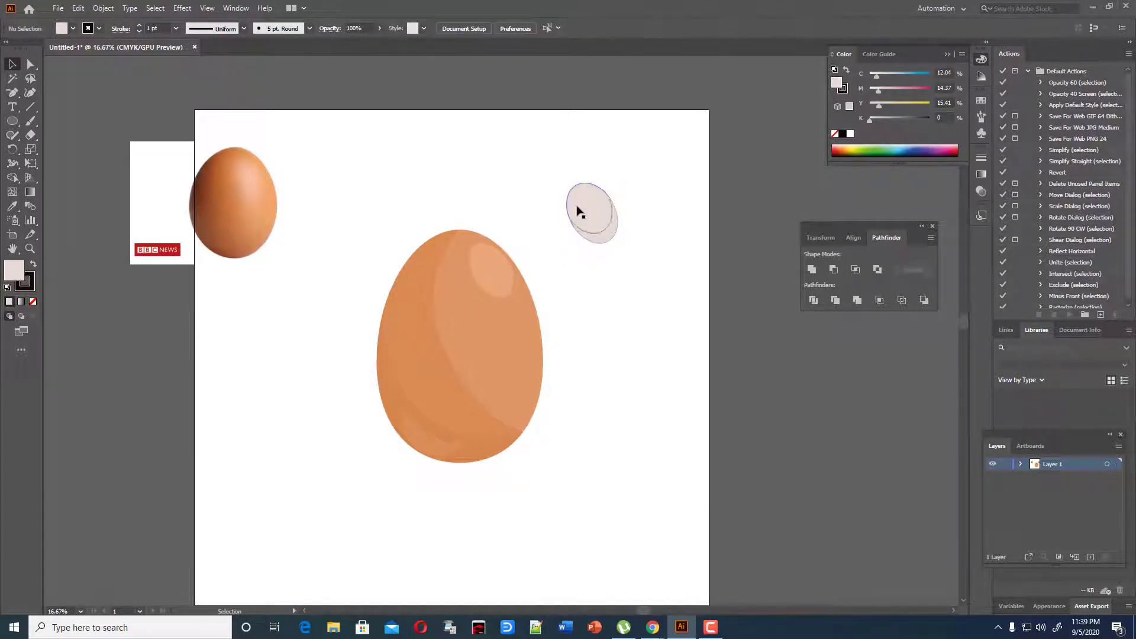
pyautogui.moveTo(556, 169); pyautogui.dragTo(645, 274)
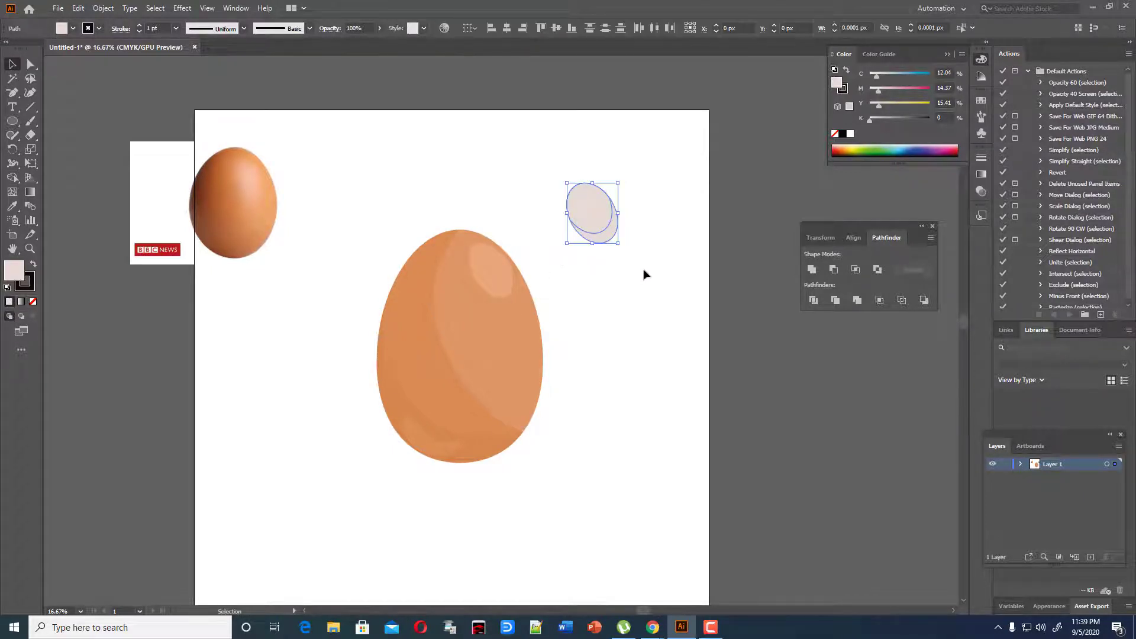
pyautogui.click(29, 283)
pyautogui.click(33, 302)
# Step: Draw a tilted, outline-free ellipse of about 216 x 262 px on the upper part of the eyeball as the iris
pyautogui.click(431, 350)
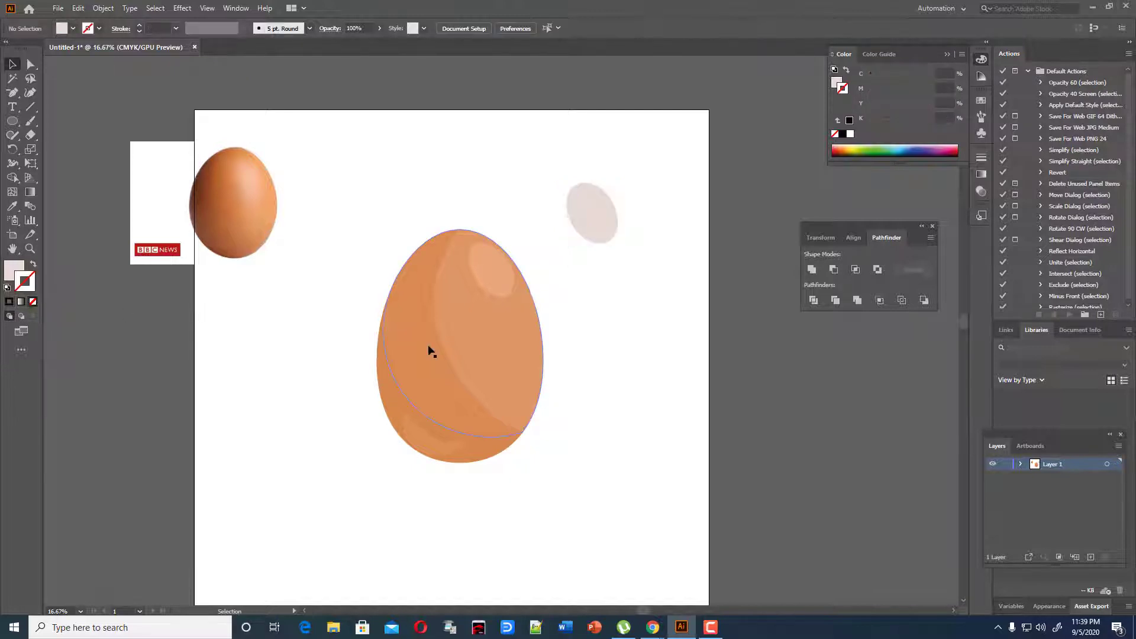
pyautogui.click(617, 296)
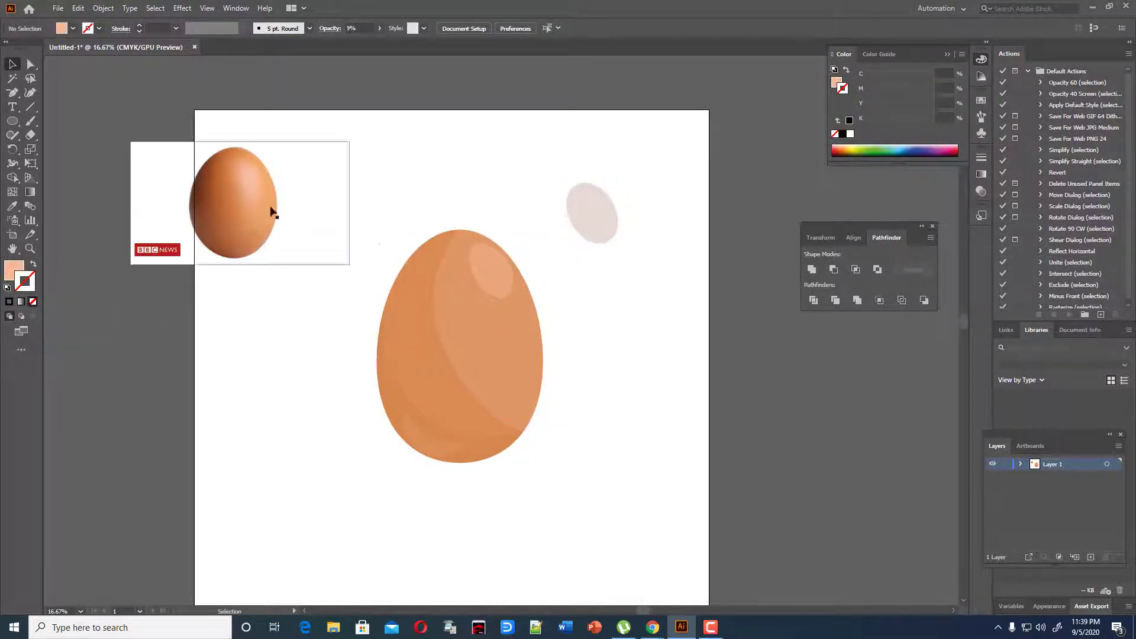
pyautogui.click(12, 123)
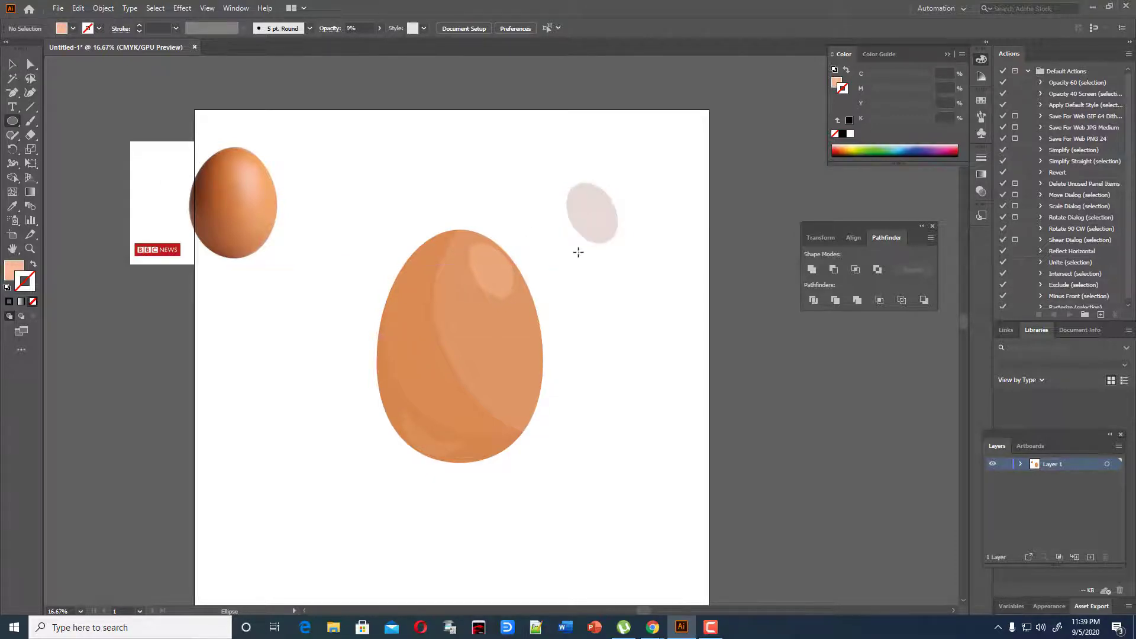
pyautogui.moveTo(520, 159)
pyautogui.mouseDown()
pyautogui.moveTo(549, 193)
pyautogui.moveTo(518, 142)
pyautogui.moveTo(532, 171)
pyautogui.moveTo(595, 203)
pyautogui.mouseUp()
pyautogui.click(12, 63)
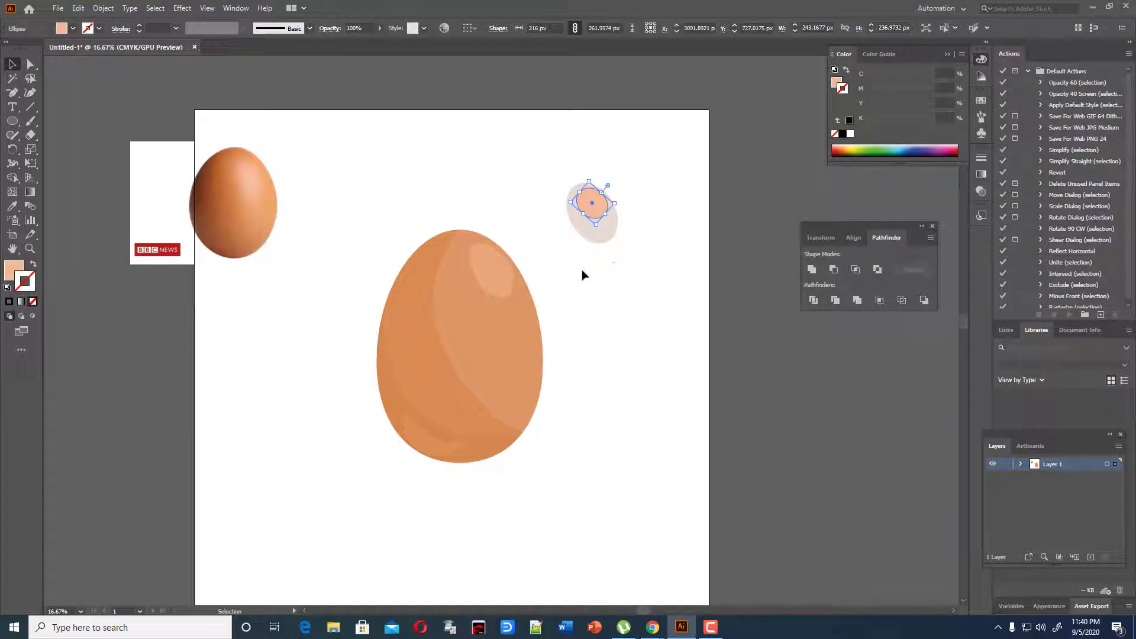
# Step: Fill the iris ellipse with a dark greyish brown and deselect it
pyautogui.doubleClick(14, 271)
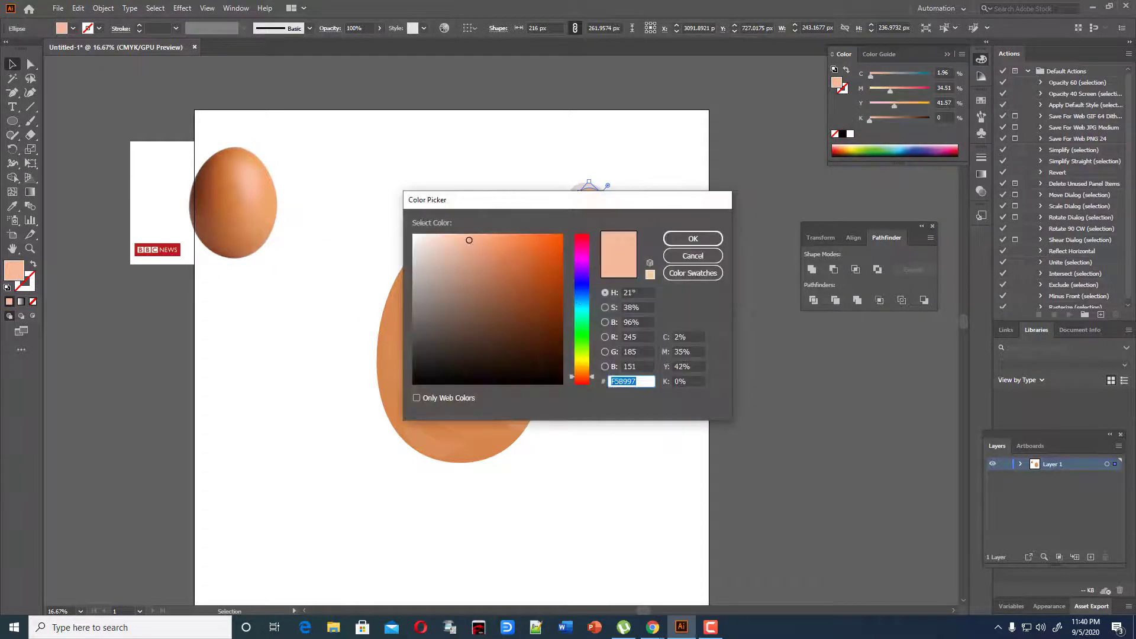
pyautogui.click(464, 322)
pyautogui.click(714, 240)
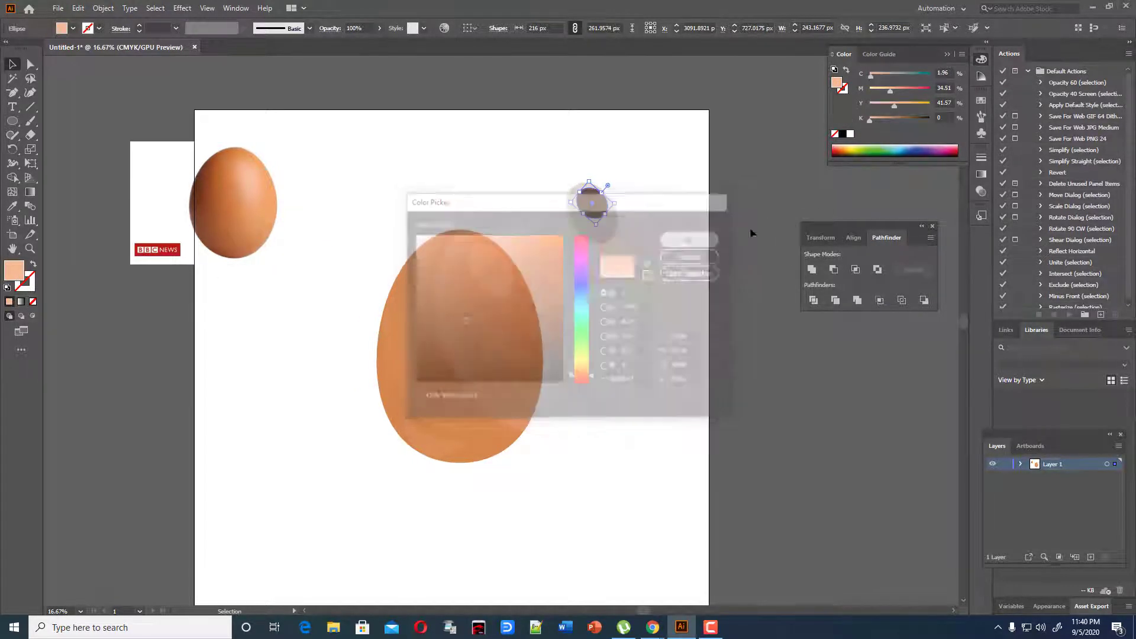
pyautogui.click(449, 154)
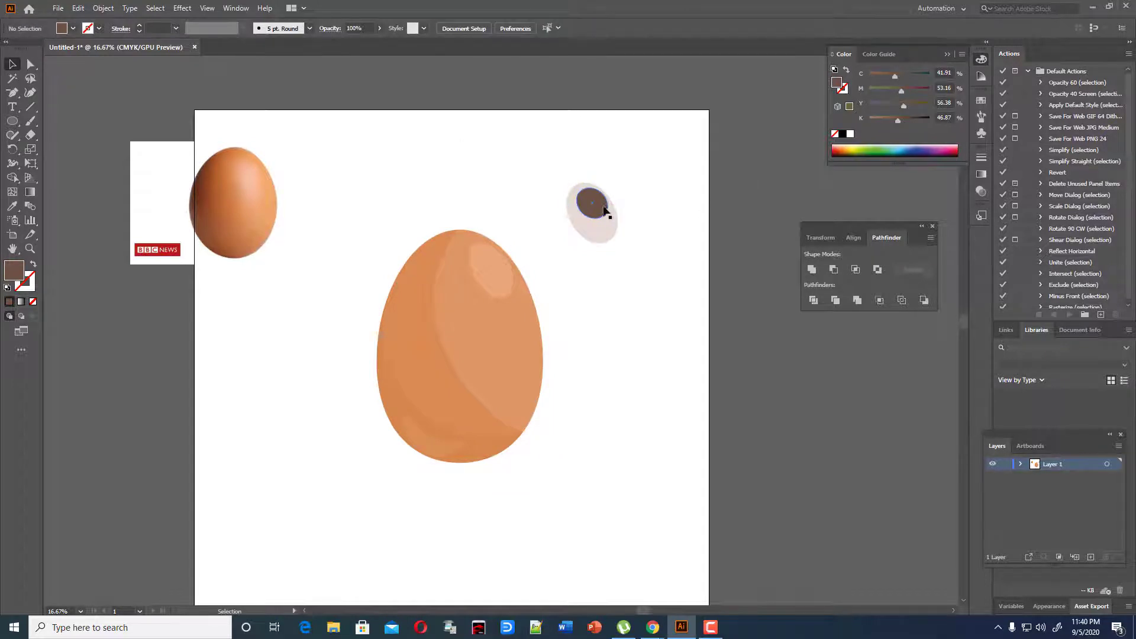
# Step: Place a smaller copy of the iris, about 109 x 132 px, inside it and fill it with very dark brown #352721
pyautogui.moveTo(609, 210)
pyautogui.mouseDown()
pyautogui.moveTo(639, 150)
pyautogui.moveTo(598, 197)
pyautogui.mouseUp()
pyautogui.click(624, 157)
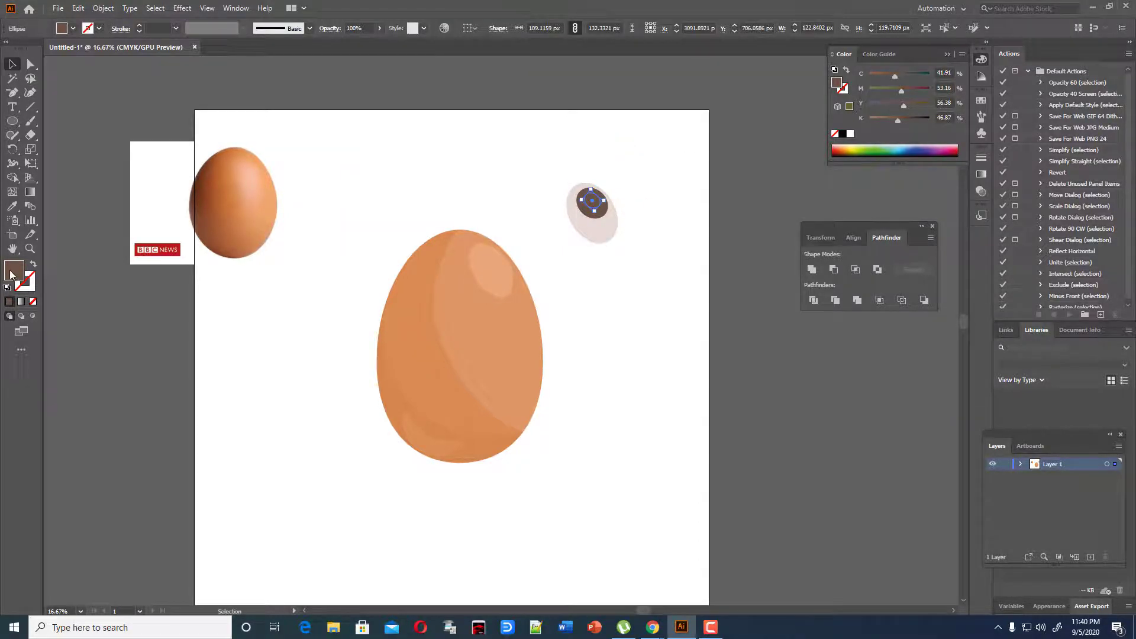
pyautogui.doubleClick(13, 271)
pyautogui.hotkey('ctrl', 'v')
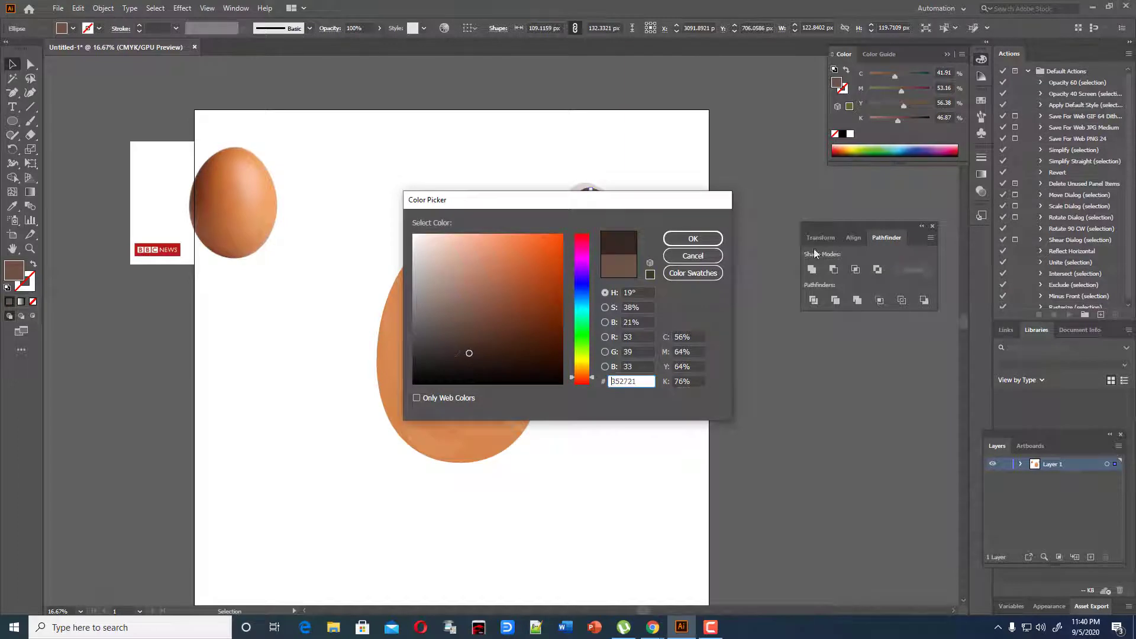
pyautogui.click(693, 239)
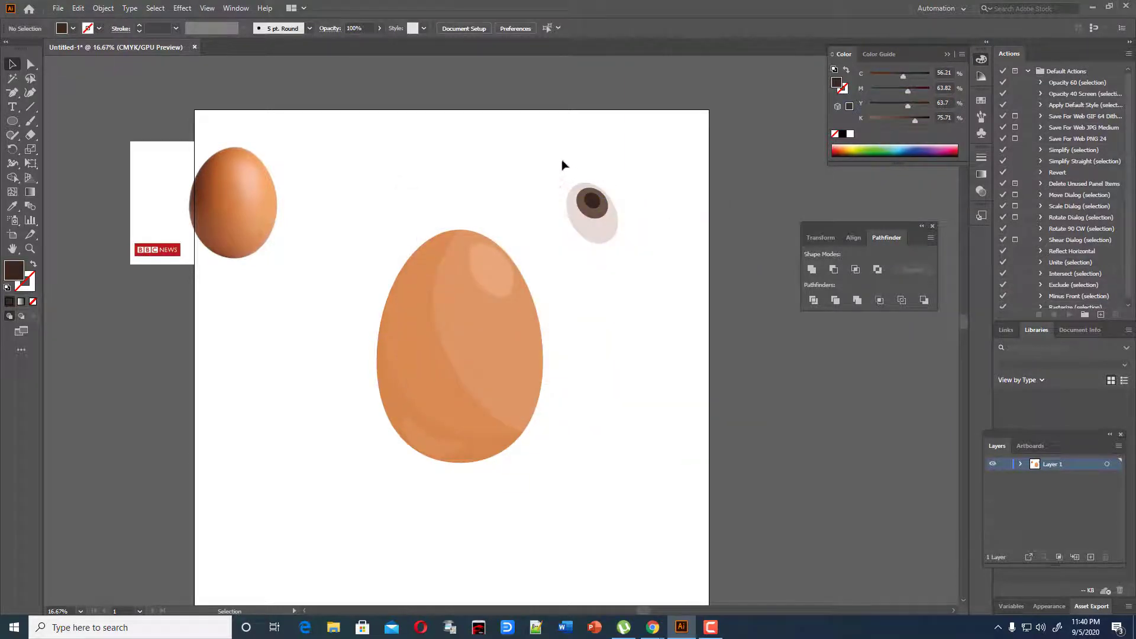
# Step: Recolour the inner ellipse of the eye white by sampling the blank artboard with the Eyedropper tool
pyautogui.moveTo(566, 163); pyautogui.dragTo(674, 276)
pyautogui.click(676, 244)
pyautogui.click(595, 208)
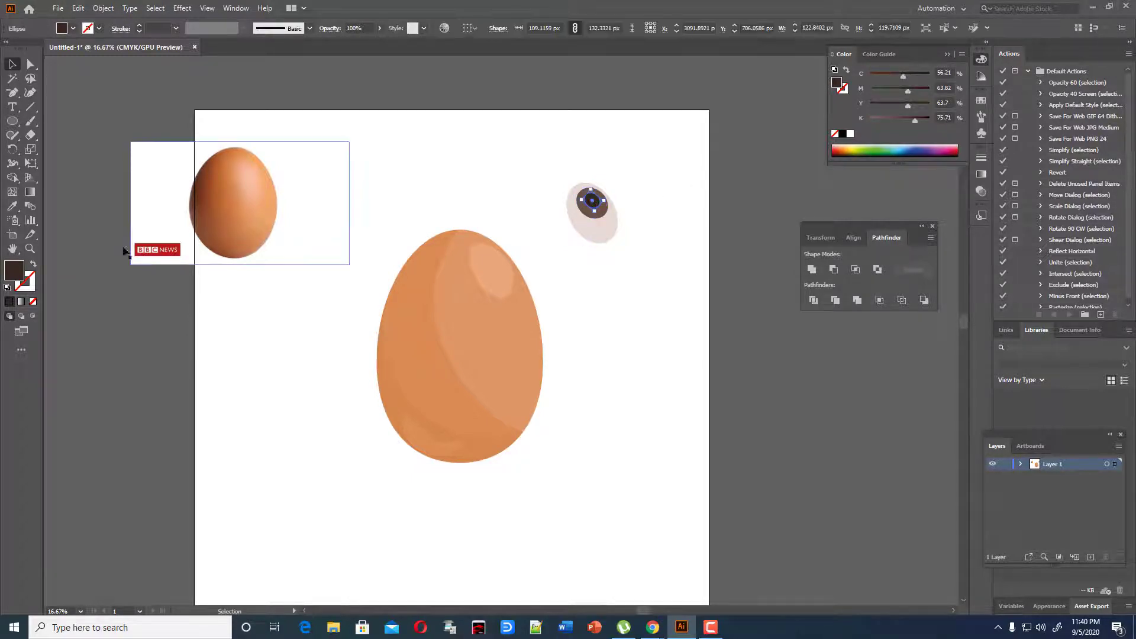
pyautogui.press('i')
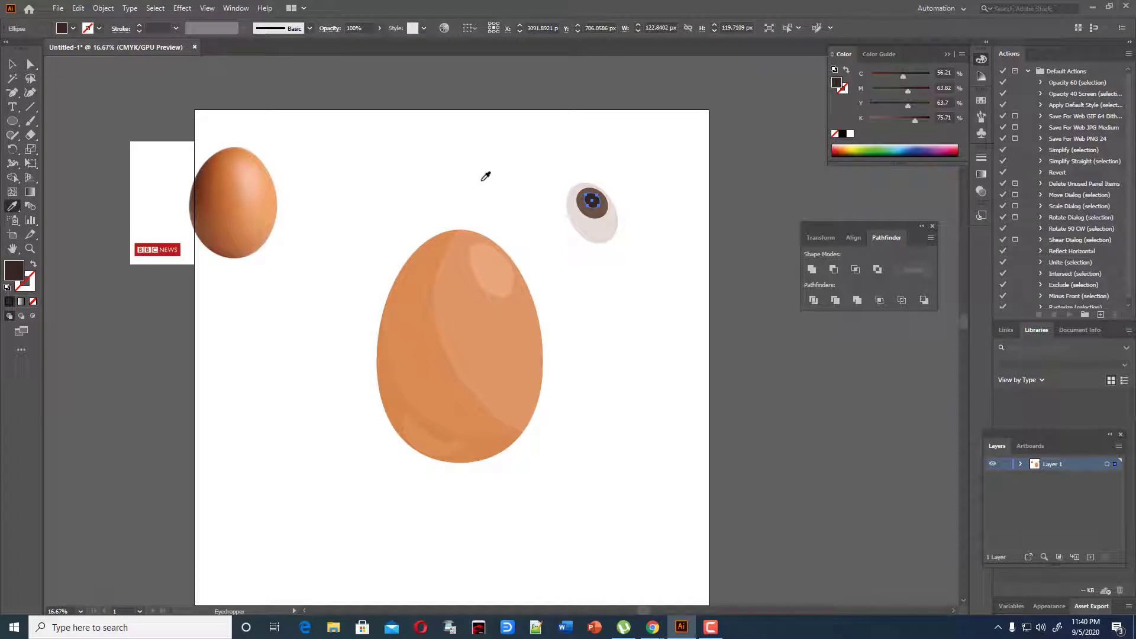
pyautogui.click(486, 176)
pyautogui.press('v')
pyautogui.click(403, 115)
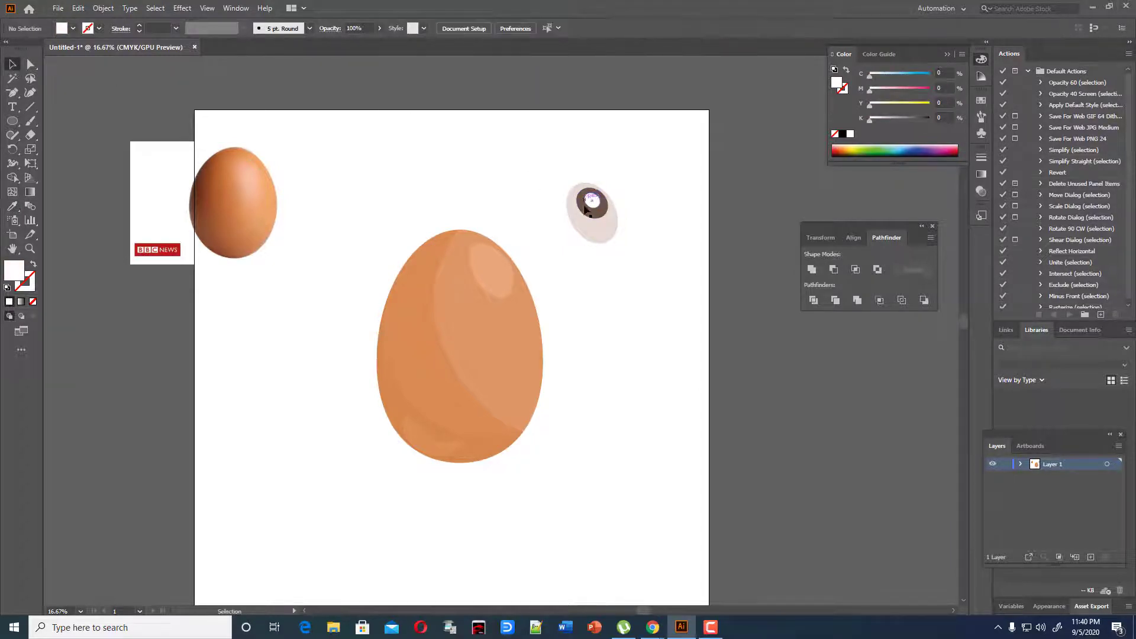
# Step: Fill the rear eyeball shape with a slightly darker grey-beige as a shadow along the eye's lower edge
pyautogui.click(607, 242)
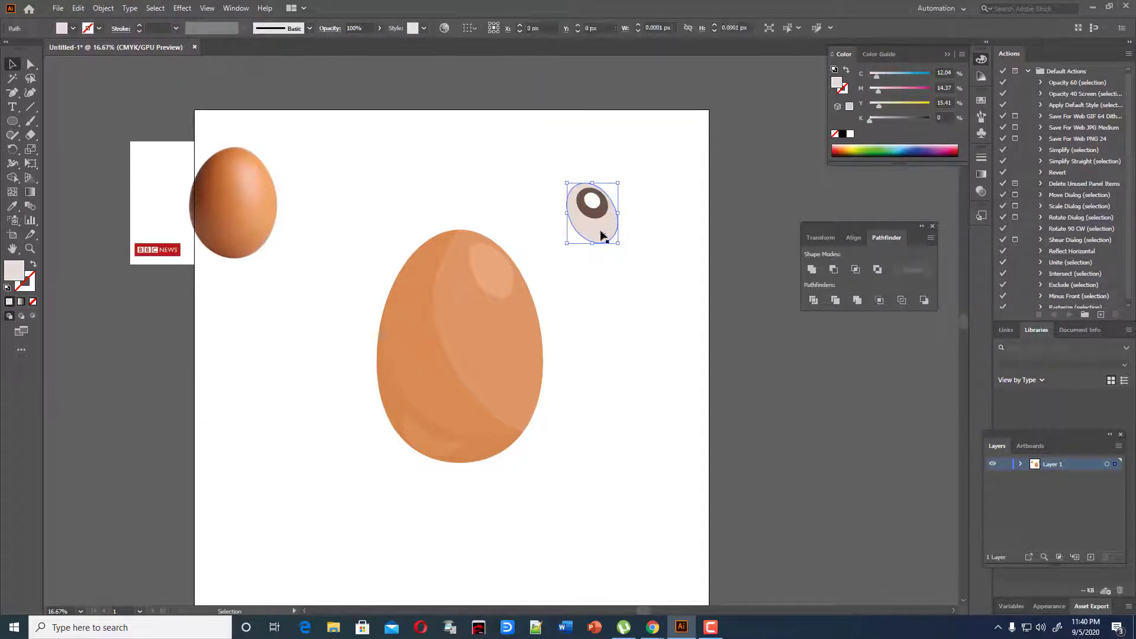
pyautogui.doubleClick(13, 269)
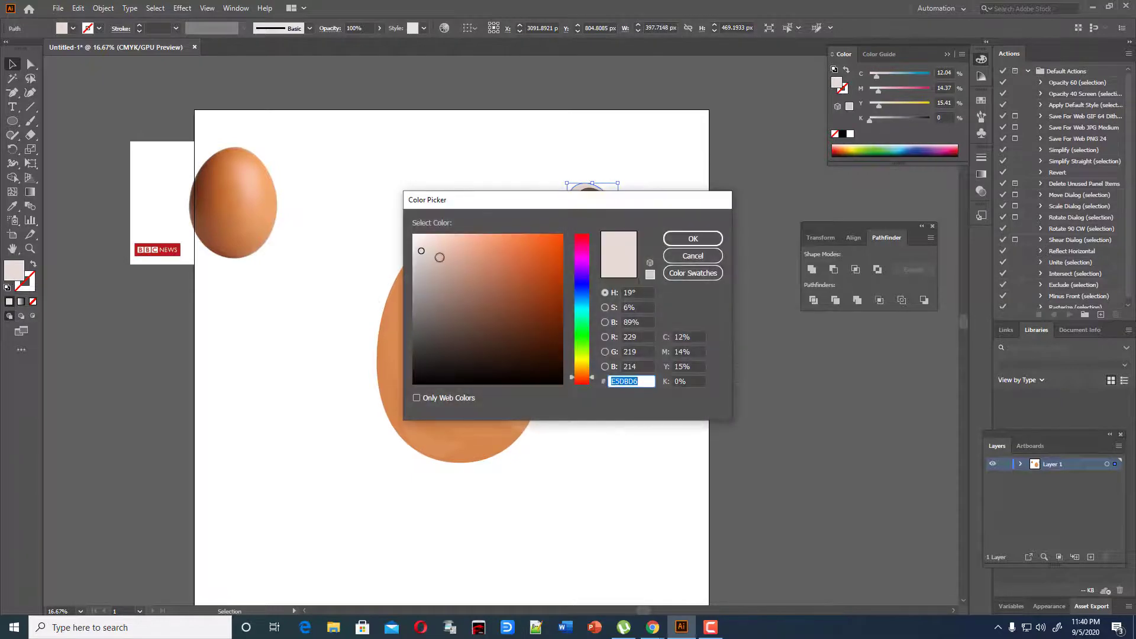
pyautogui.moveTo(440, 258); pyautogui.dragTo(426, 258)
pyautogui.click(687, 239)
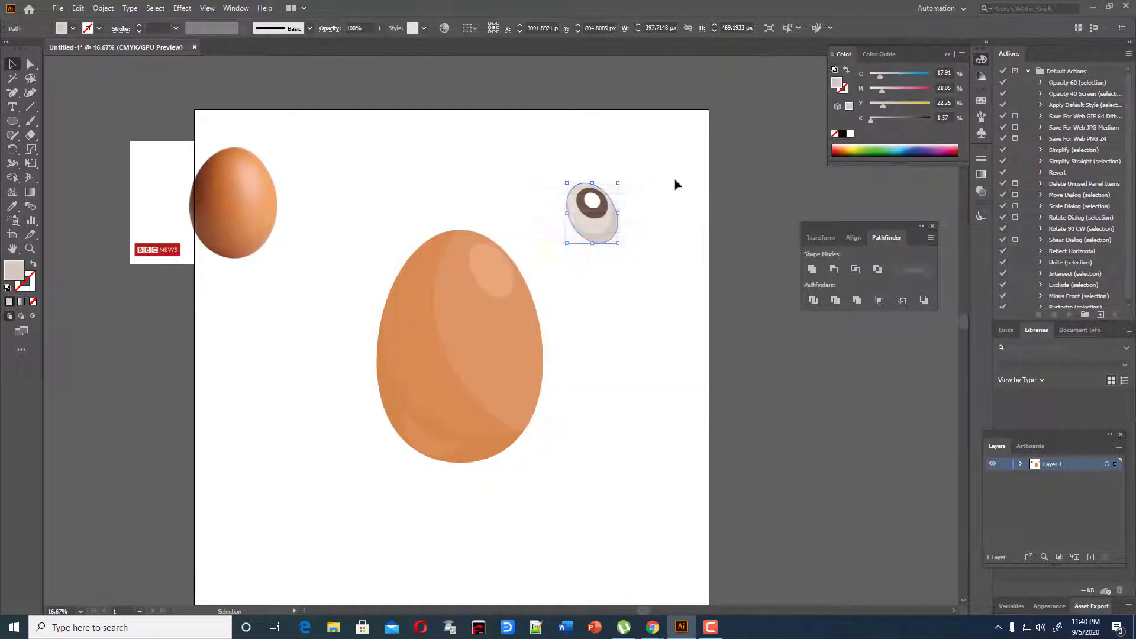
pyautogui.click(676, 184)
# Step: Move the whole eye onto the egg's upper right and place a mirrored copy beside it on the egg's upper left
pyautogui.moveTo(565, 160); pyautogui.dragTo(632, 267)
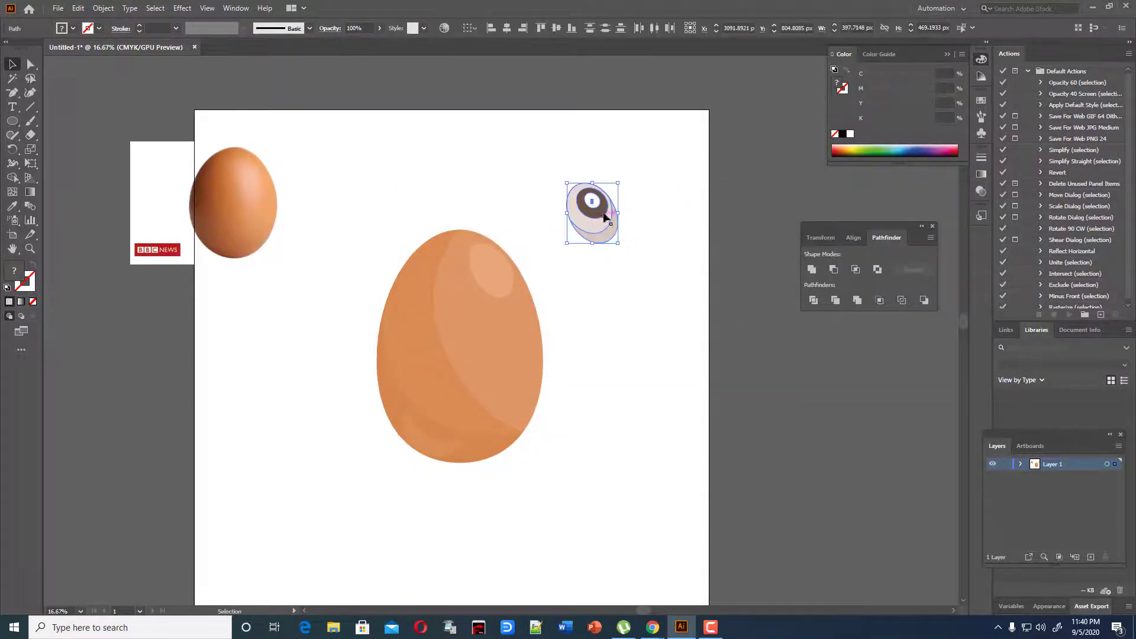
pyautogui.moveTo(605, 214); pyautogui.dragTo(494, 291)
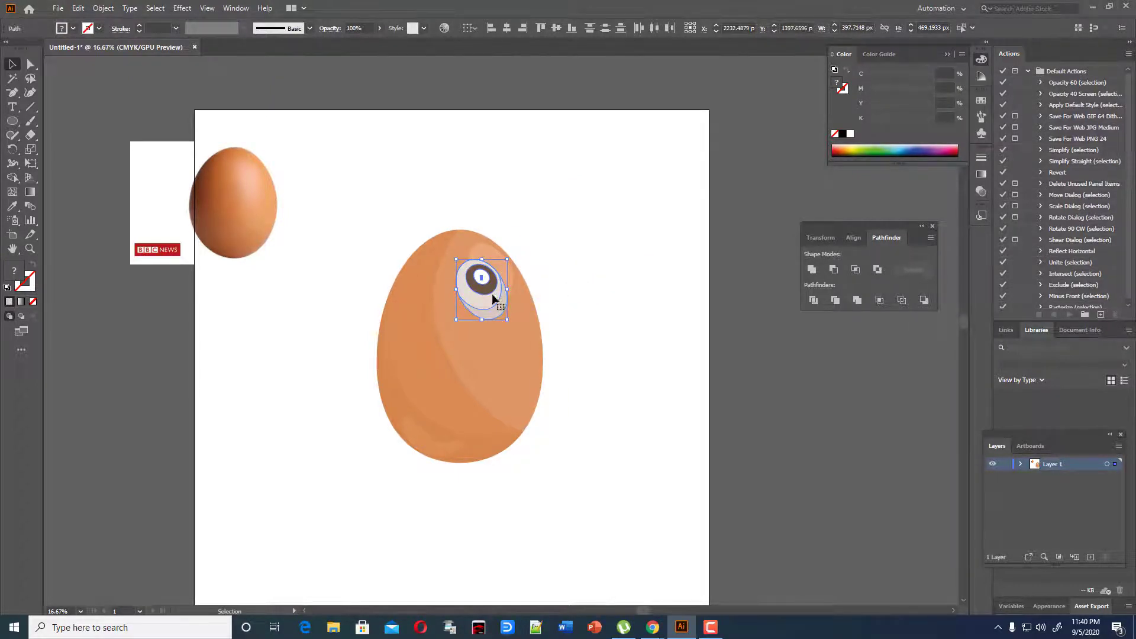
pyautogui.moveTo(494, 299); pyautogui.dragTo(355, 269)
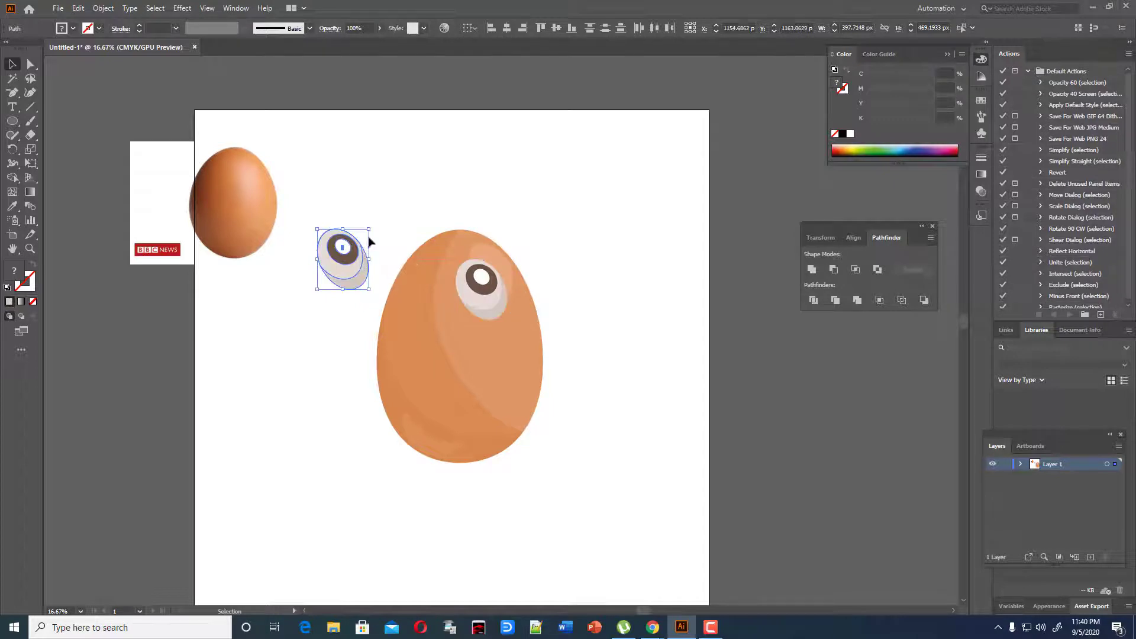
pyautogui.moveTo(372, 223); pyautogui.dragTo(437, 299)
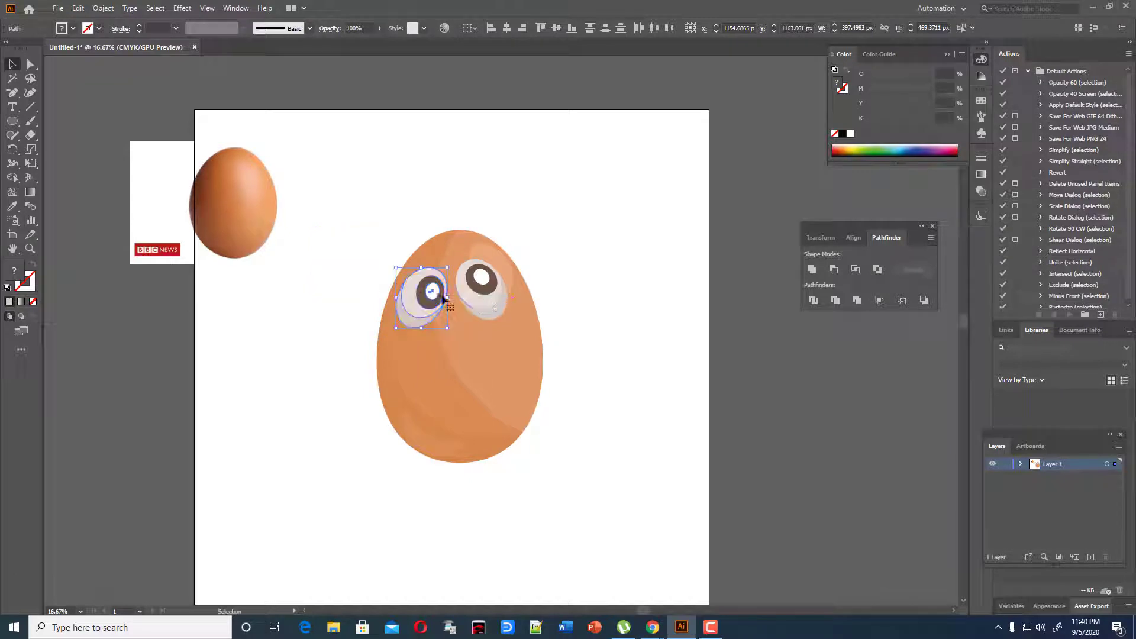
pyautogui.click(486, 291)
pyautogui.click(503, 301)
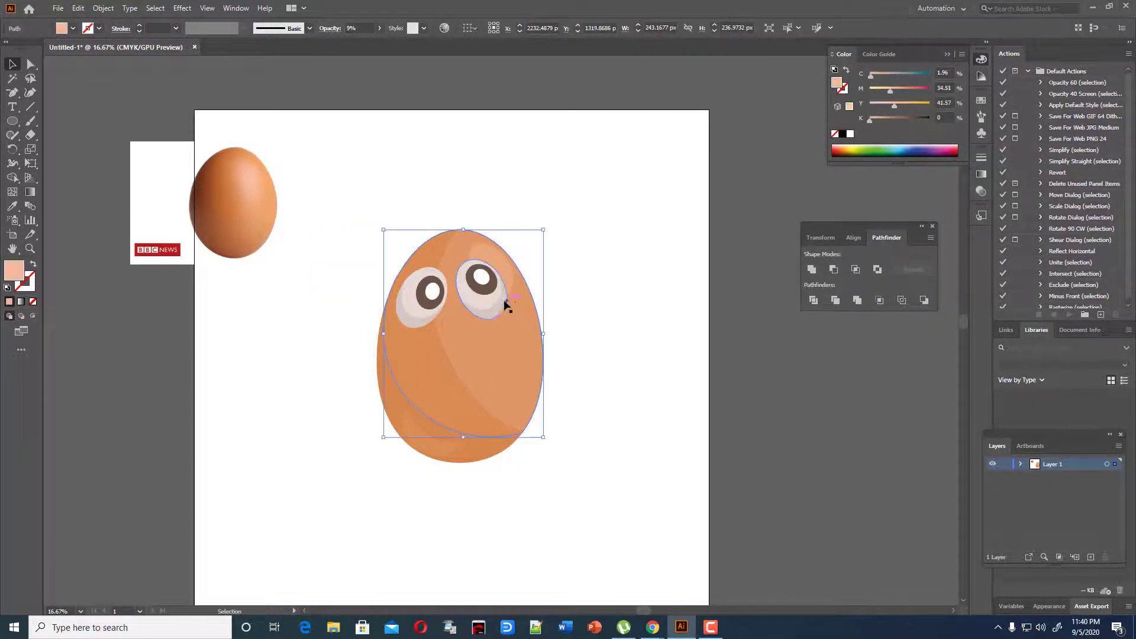
# Step: Move all parts of the egg's right eye slightly down and outward to about the same height as the left eye
pyautogui.click(563, 316)
pyautogui.press('a')
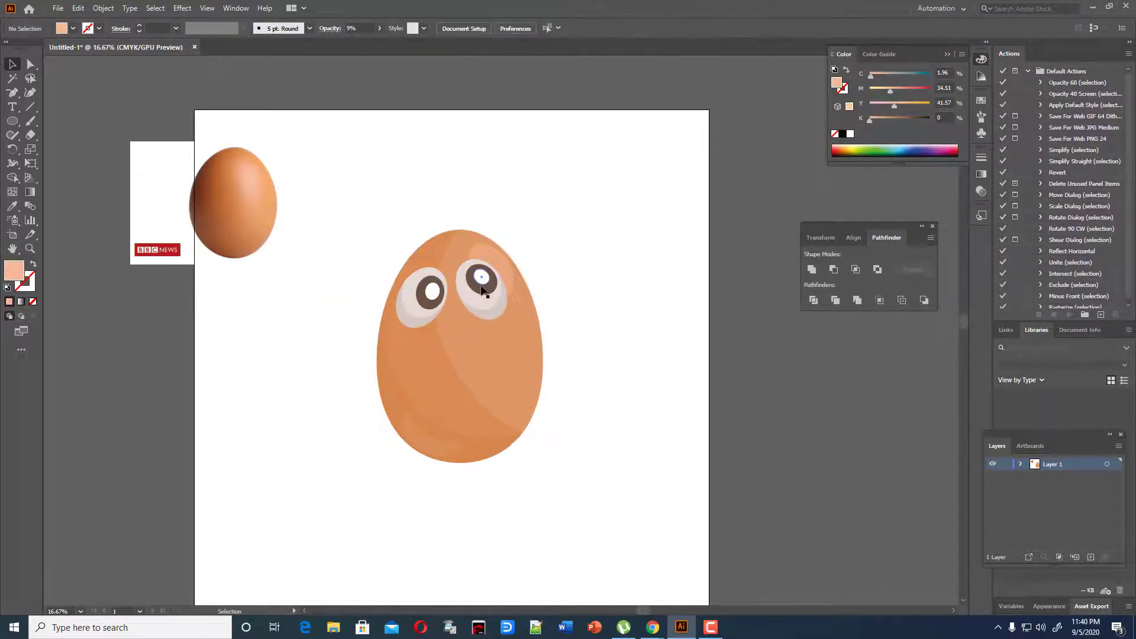
pyautogui.click(484, 285)
pyautogui.scroll(4, 486, 285)
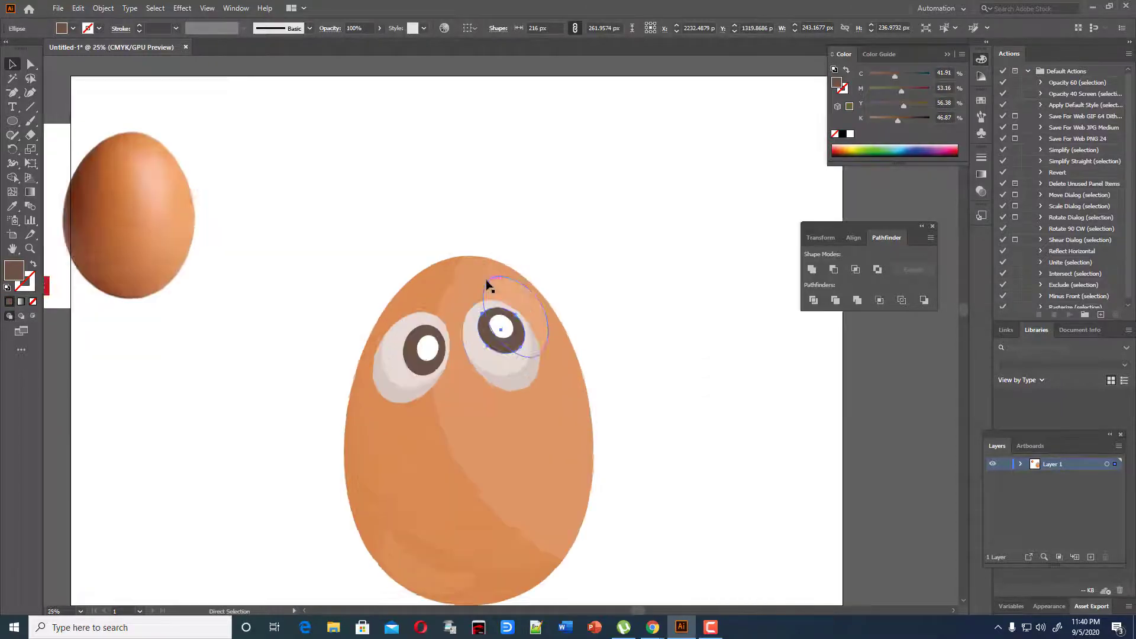
pyautogui.keyDown('shift'); pyautogui.click(500, 342); pyautogui.keyUp('shift')
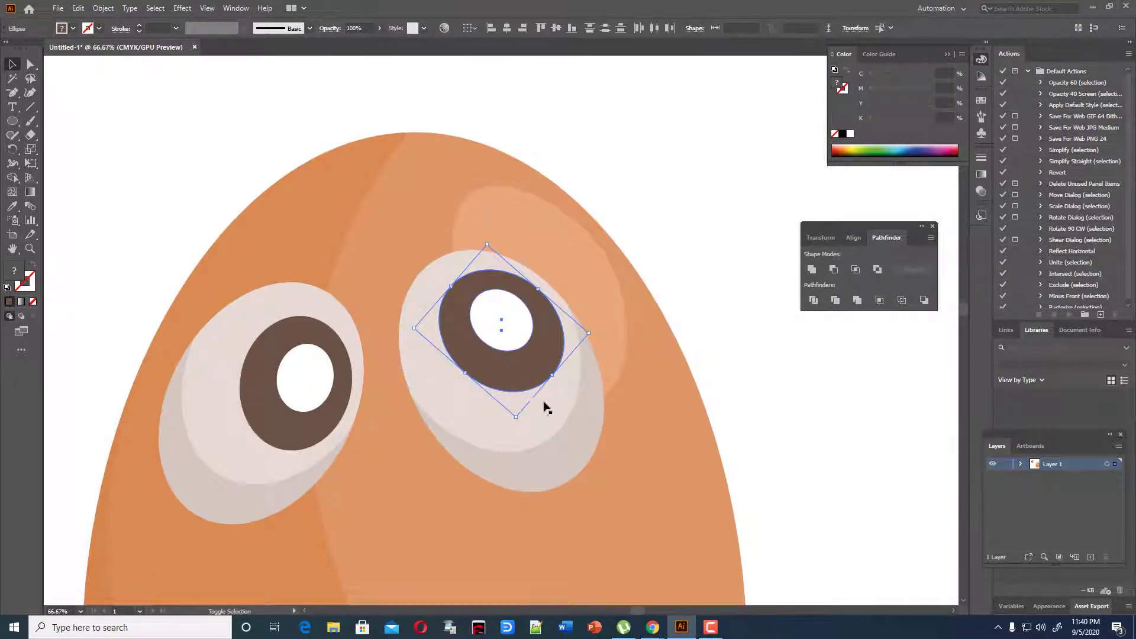
pyautogui.keyDown('shift'); pyautogui.click(549, 431); pyautogui.keyUp('shift')
pyautogui.keyDown('shift'); pyautogui.click(565, 459); pyautogui.keyUp('shift')
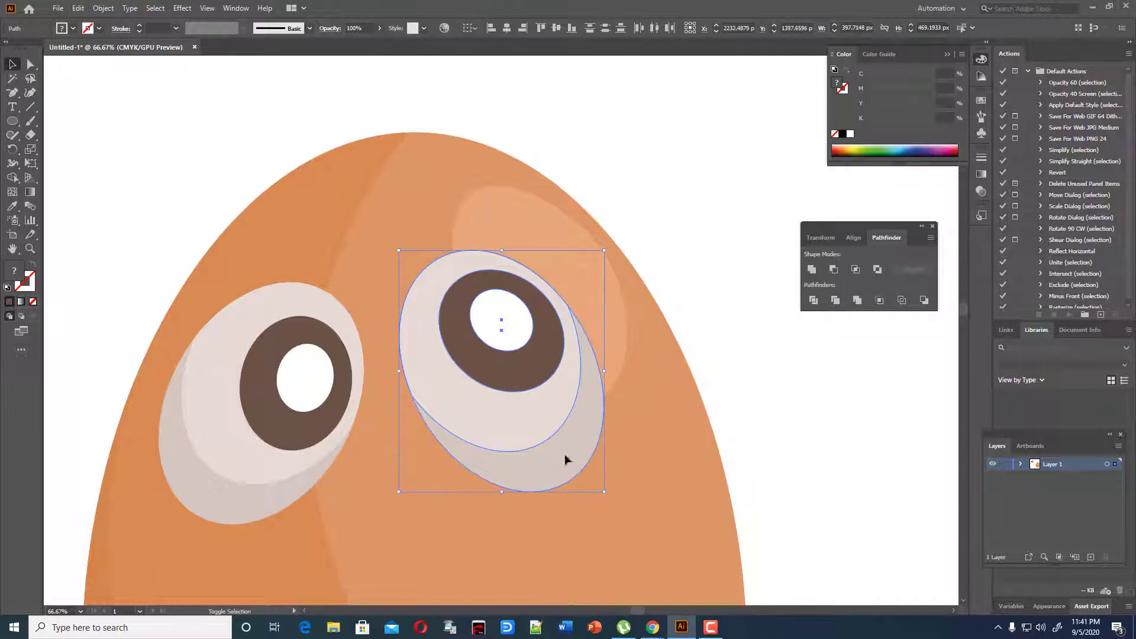
pyautogui.moveTo(541, 364); pyautogui.dragTo(550, 403)
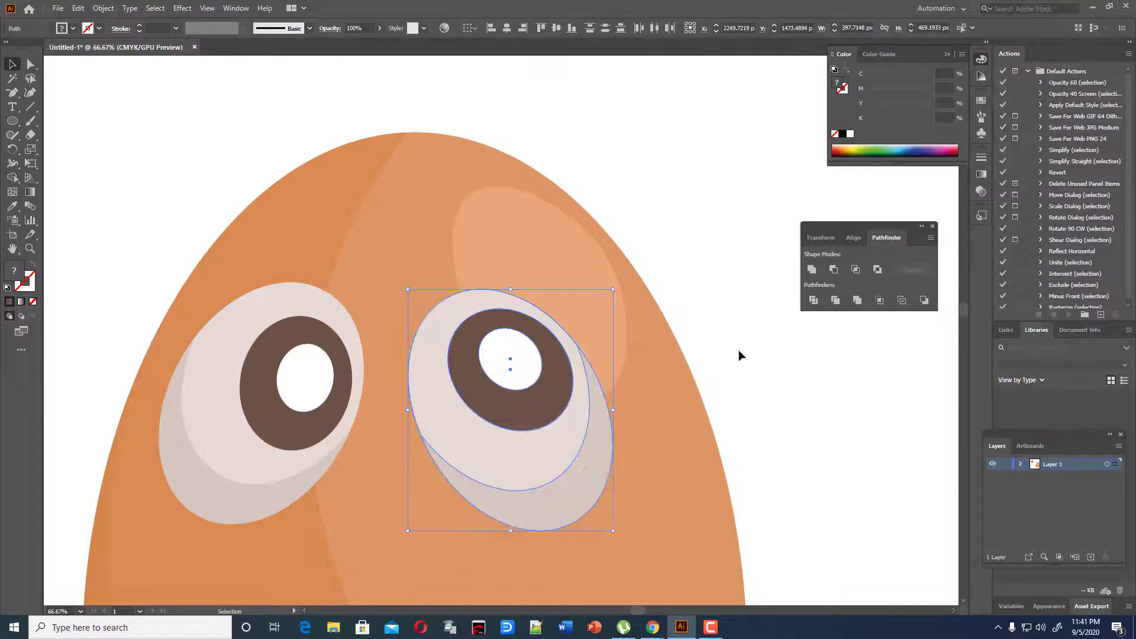
pyautogui.click(720, 349)
# Step: Delete the embedded egg reference photo beside the drawing
pyautogui.scroll(-3, 608, 378)
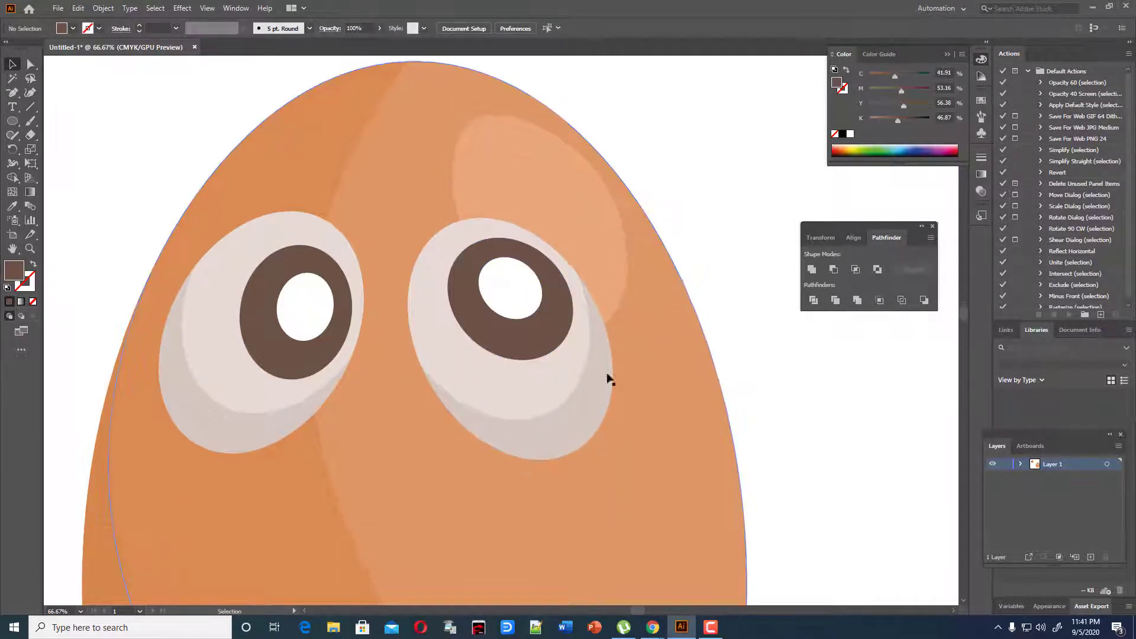
pyautogui.hotkey('ctrl', '-')
pyautogui.hotkey('ctrl', '-')
pyautogui.hotkey('ctrl', '-')
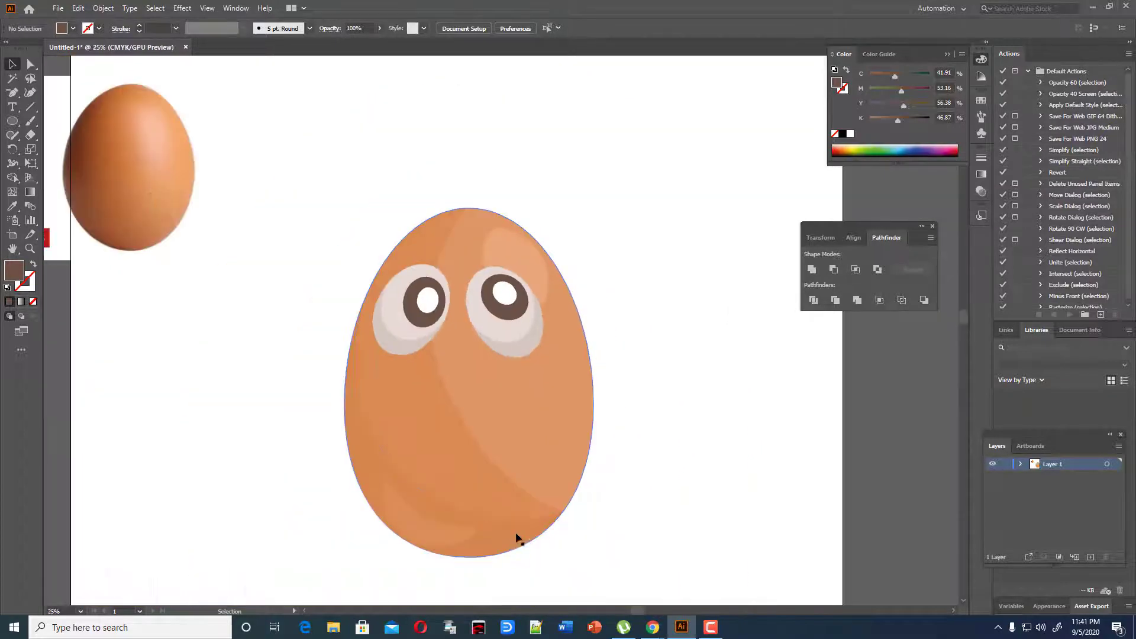
pyautogui.scroll(-2, 542, 505)
pyautogui.scroll(1, 542, 505)
pyautogui.click(172, 210)
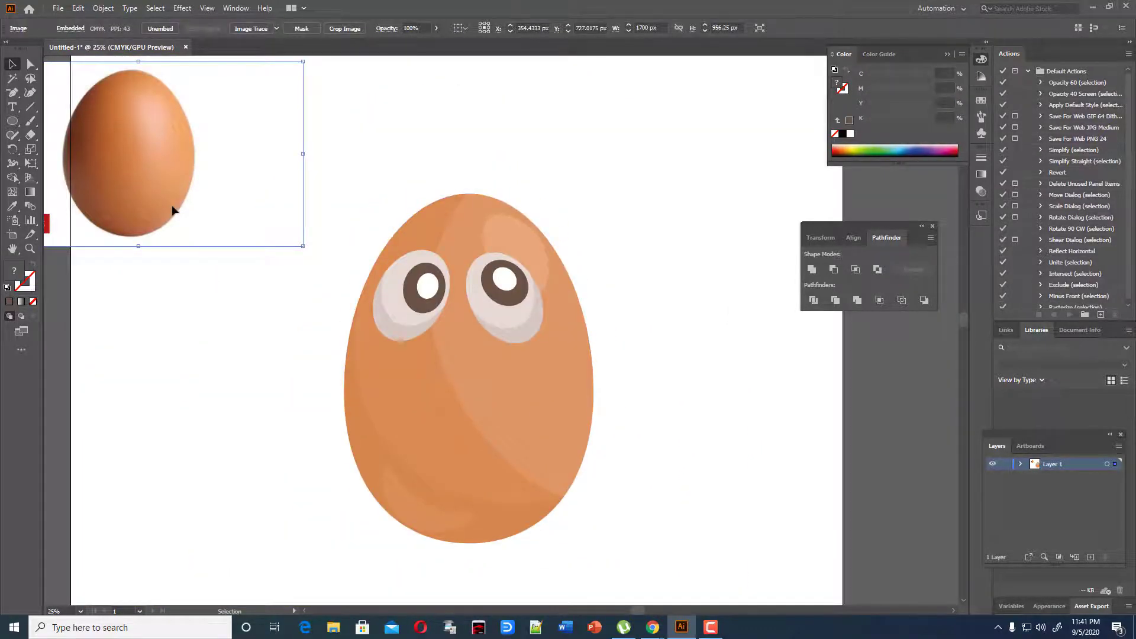
pyautogui.press('Delete')
# Step: Paint a wavy mouth line on the lower egg and a rounded loop crossing it, using the Paintbrush with a brown 1 pt stroke and no fill
pyautogui.scroll(-1, 380, 439)
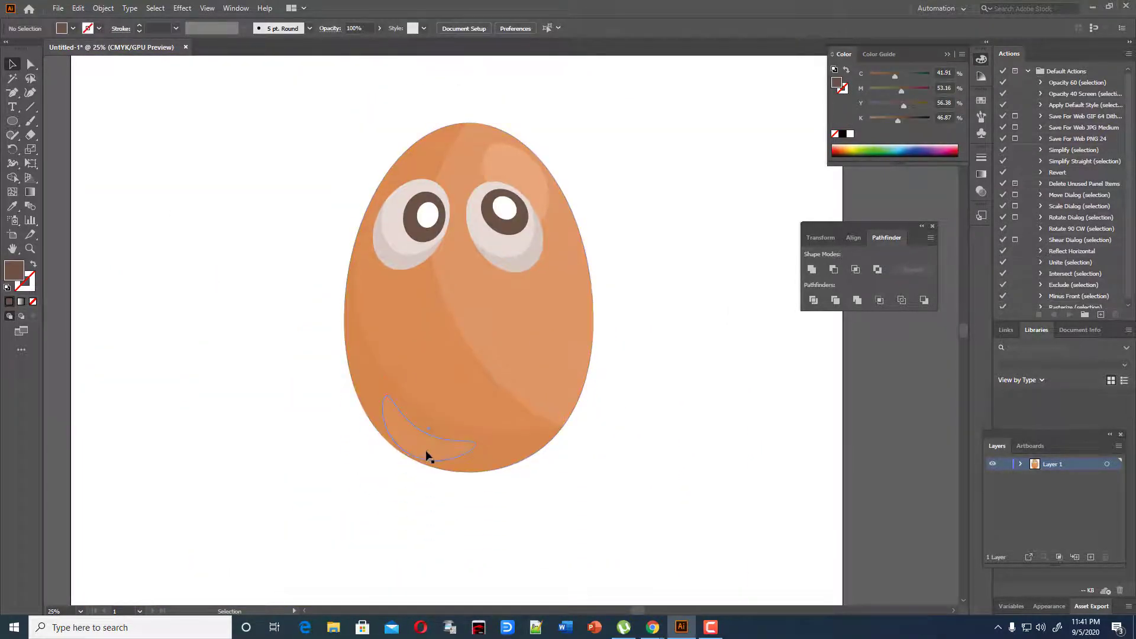
pyautogui.scroll(-1, 461, 451)
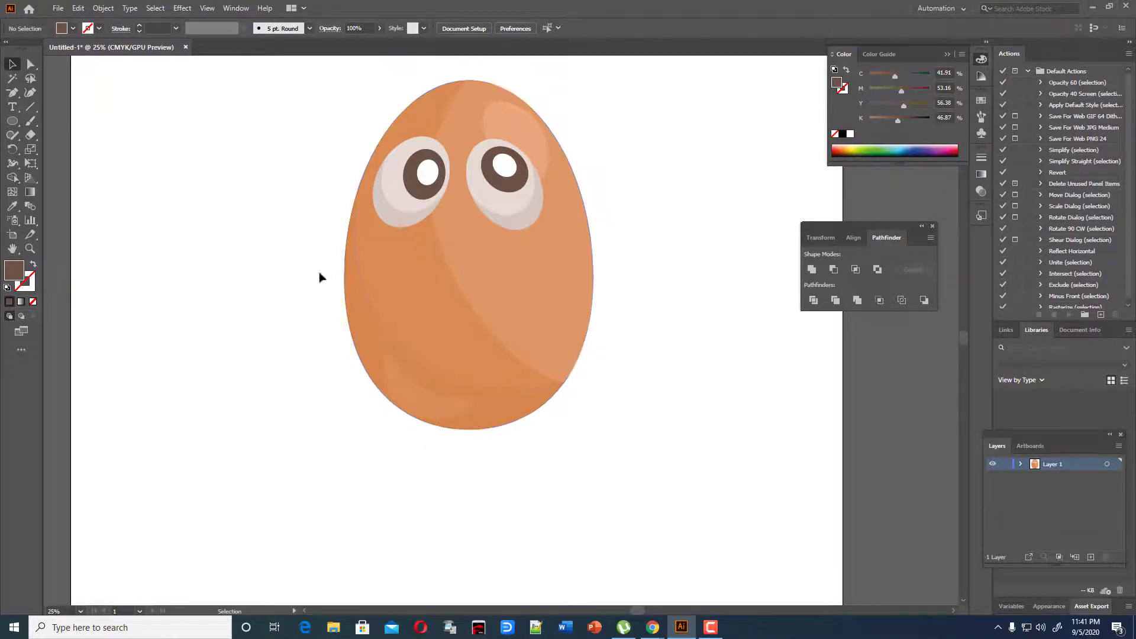
pyautogui.click(31, 121)
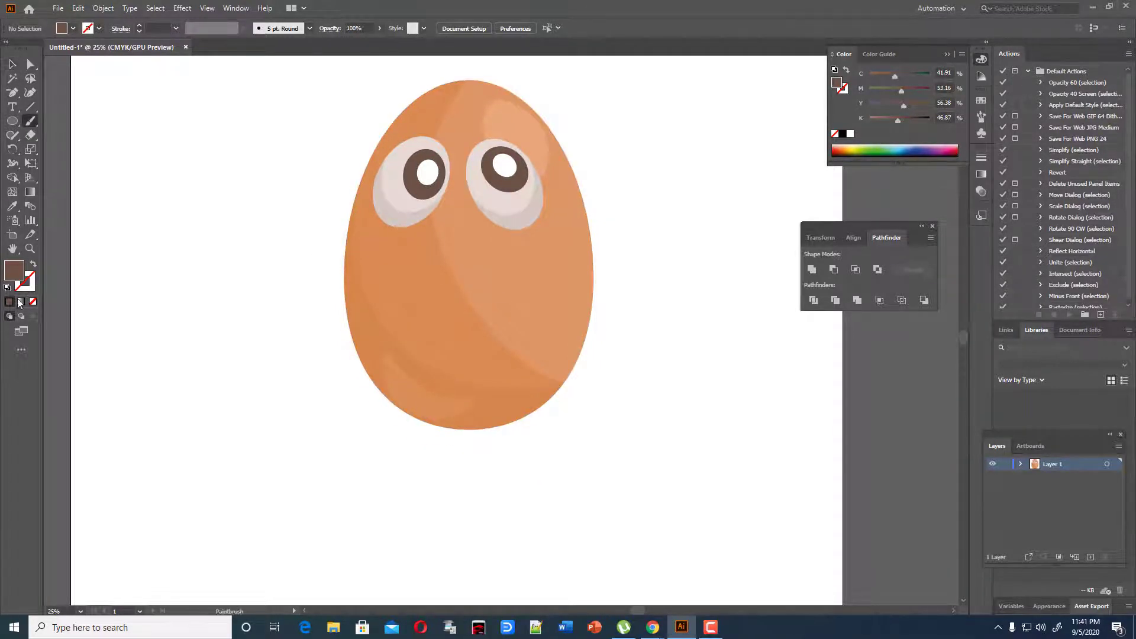
pyautogui.click(37, 271)
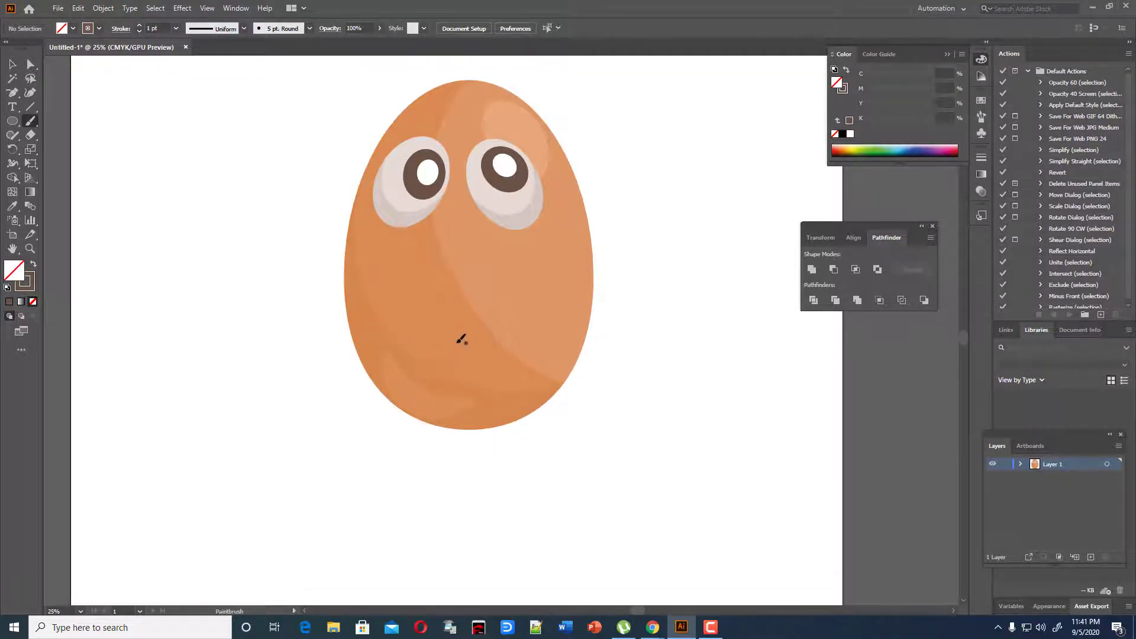
pyautogui.moveTo(392, 309)
pyautogui.mouseDown()
pyautogui.moveTo(390, 338)
pyautogui.moveTo(406, 347)
pyautogui.moveTo(476, 351)
pyautogui.moveTo(524, 331)
pyautogui.moveTo(531, 309)
pyautogui.moveTo(516, 300)
pyautogui.moveTo(543, 323)
pyautogui.mouseUp()
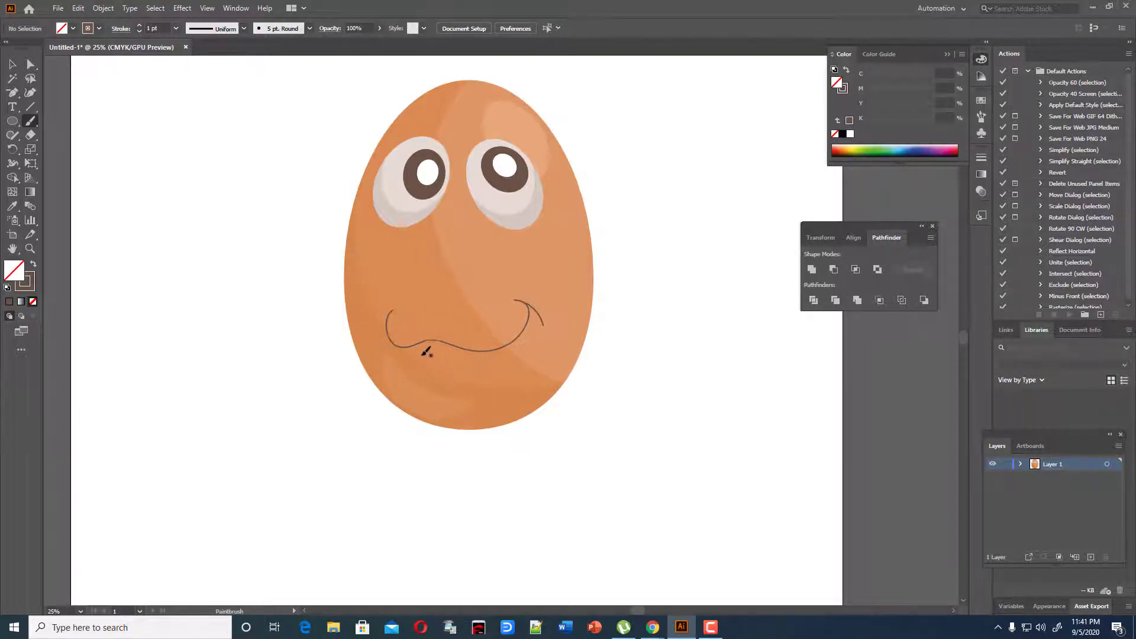
pyautogui.moveTo(412, 369)
pyautogui.mouseDown()
pyautogui.moveTo(454, 396)
pyautogui.moveTo(505, 373)
pyautogui.moveTo(520, 334)
pyautogui.moveTo(507, 287)
pyautogui.mouseUp()
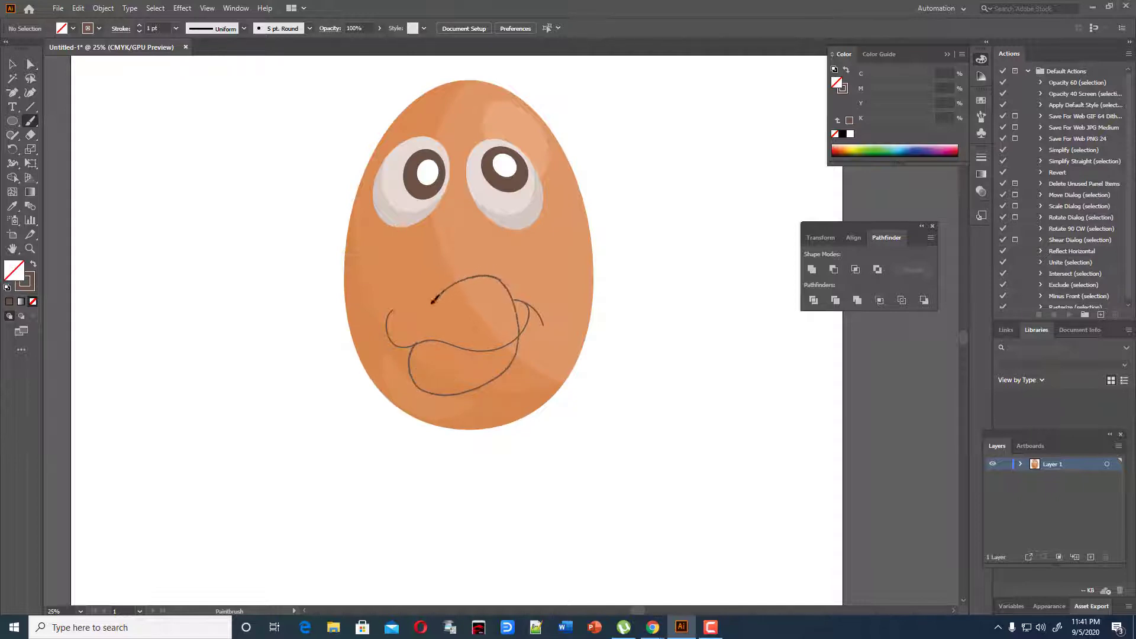
pyautogui.moveTo(432, 301); pyautogui.dragTo(419, 343)
# Step: Move all the mouth strokes together off the egg onto the blank artboard area on its left
pyautogui.click(12, 64)
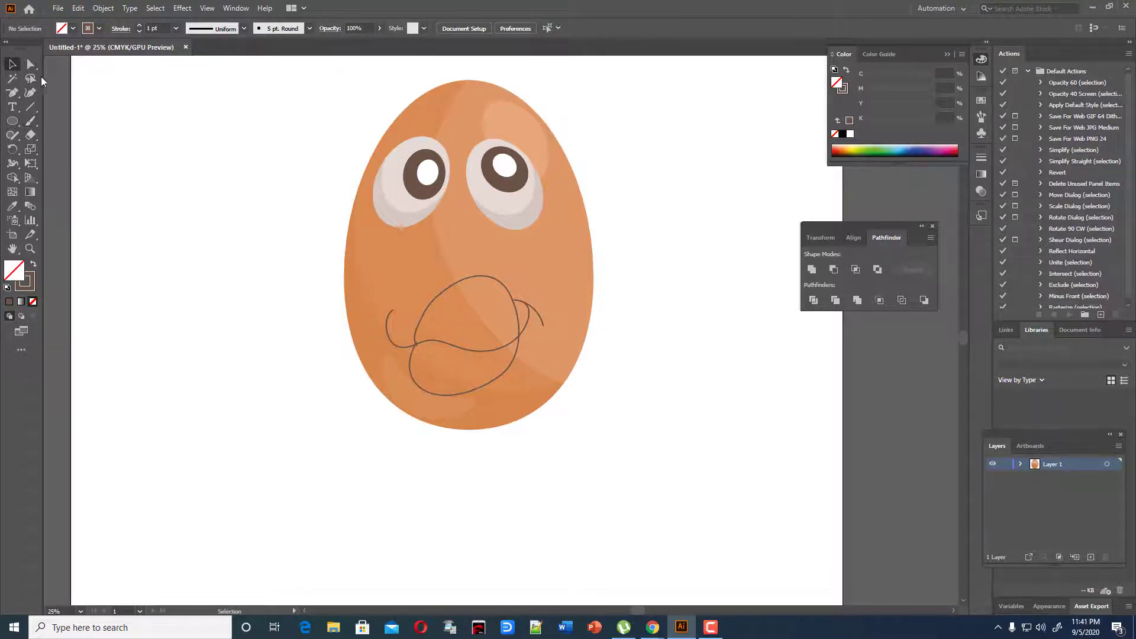
pyautogui.click(510, 294)
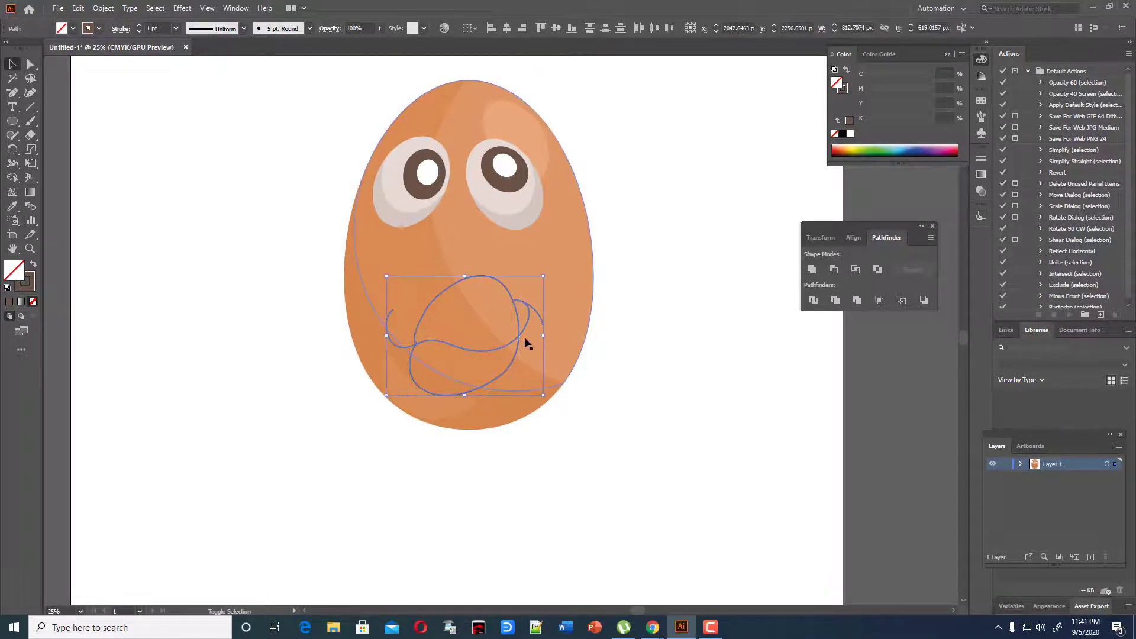
pyautogui.moveTo(496, 350); pyautogui.dragTo(210, 345)
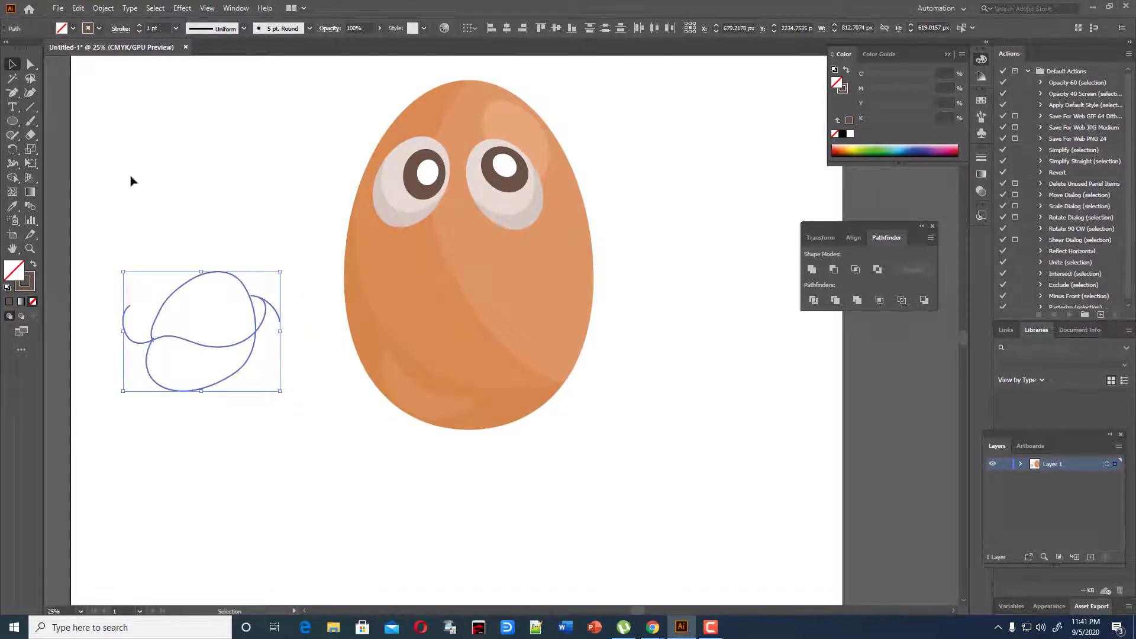
pyautogui.click(220, 216)
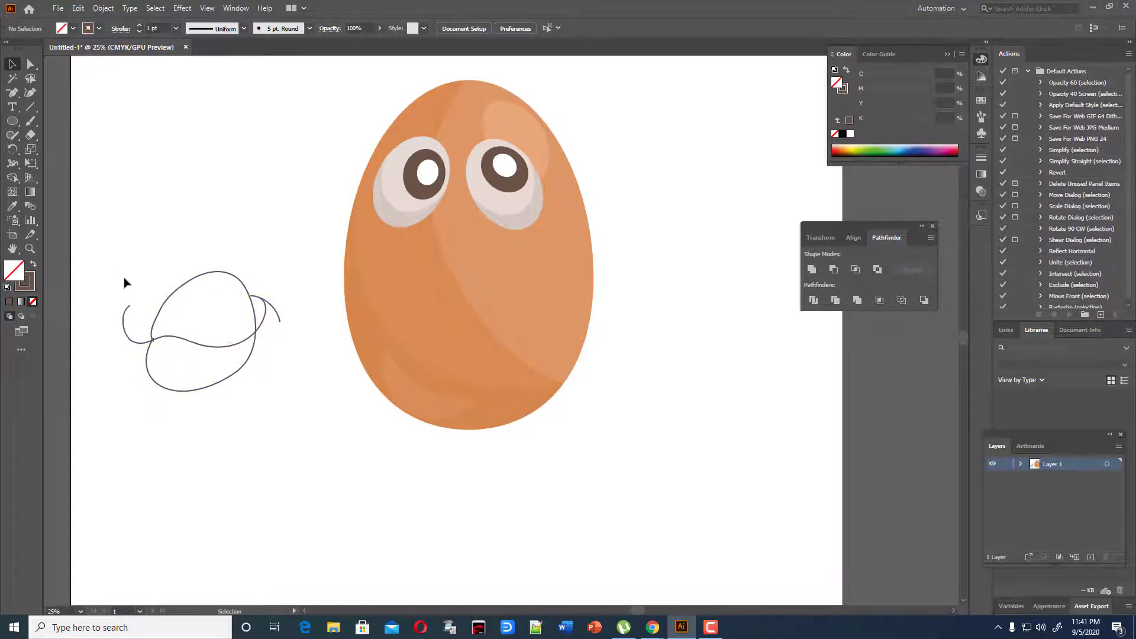
# Step: Convert the mouth strokes to filled shapes with Expand Appearance
pyautogui.moveTo(112, 248); pyautogui.dragTo(364, 503)
pyautogui.click(329, 489)
pyautogui.moveTo(119, 278); pyautogui.dragTo(279, 437)
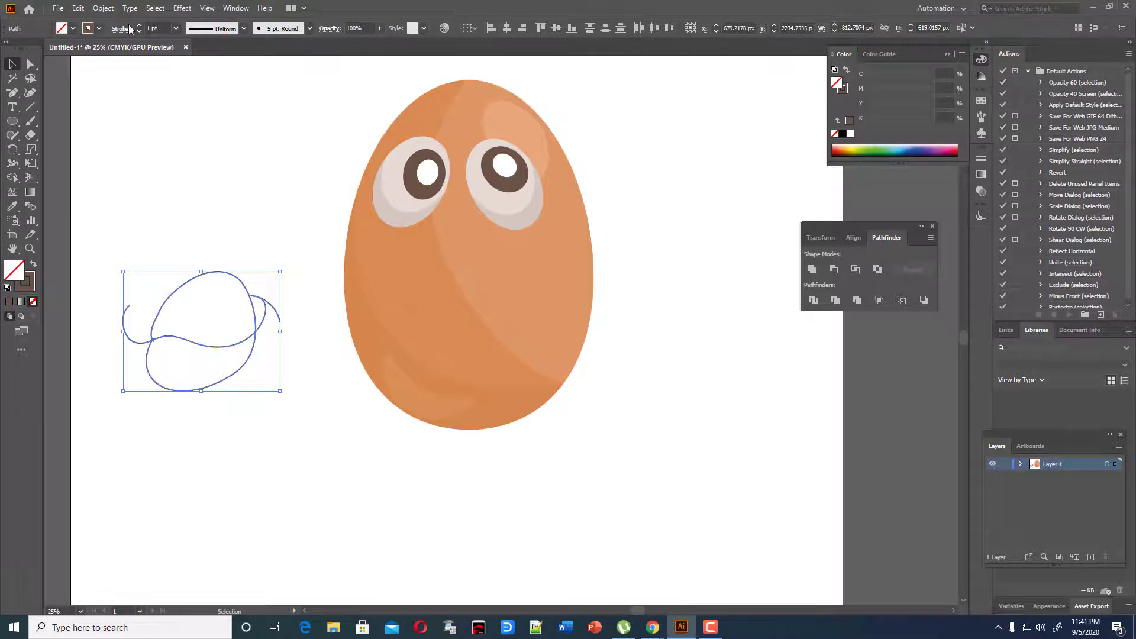
pyautogui.click(103, 9)
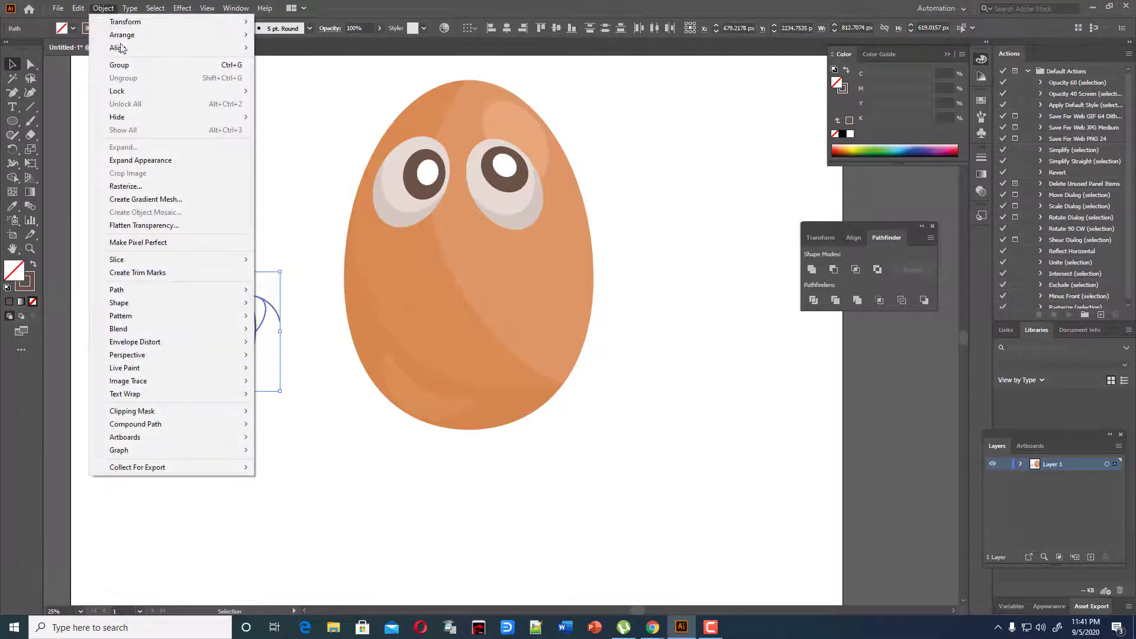
pyautogui.click(151, 163)
pyautogui.click(194, 212)
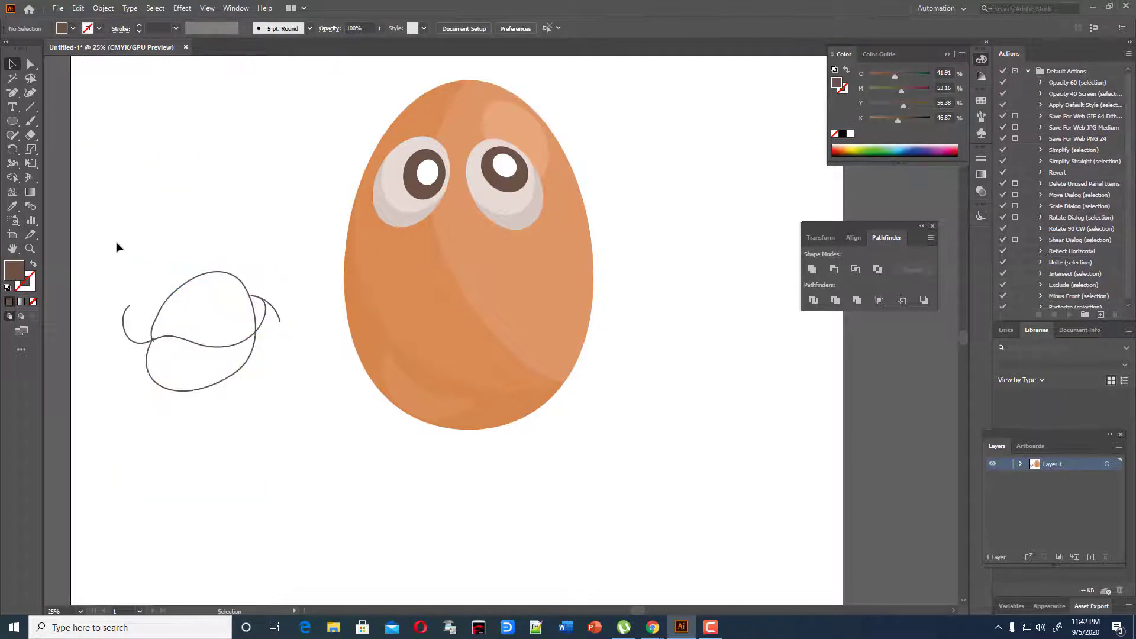
pyautogui.moveTo(117, 244); pyautogui.dragTo(271, 406)
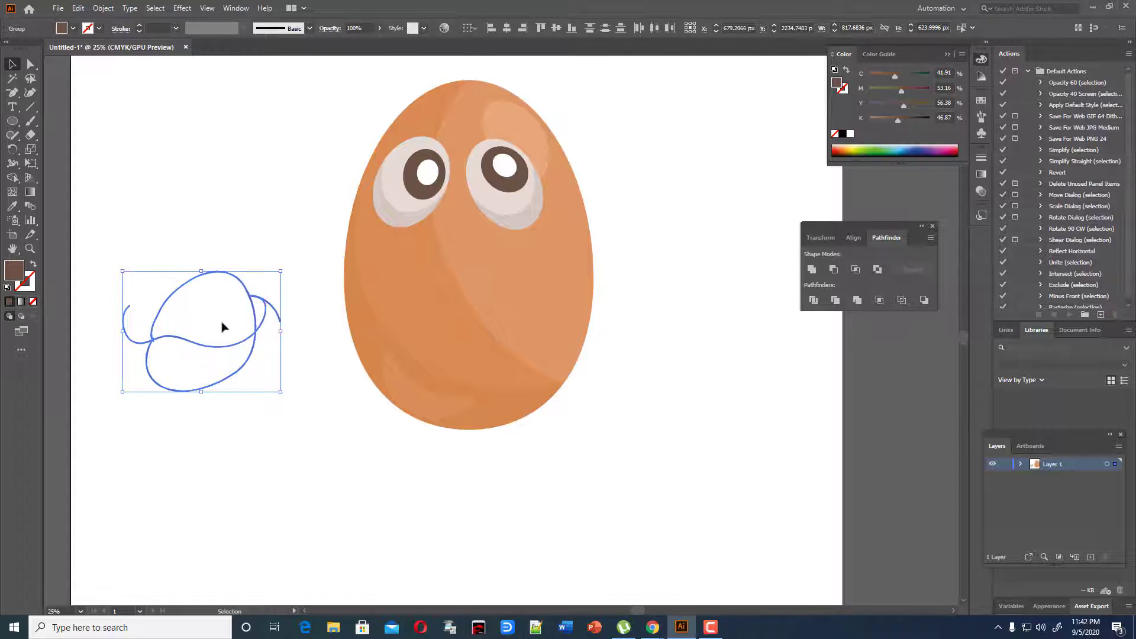
pyautogui.click(31, 135)
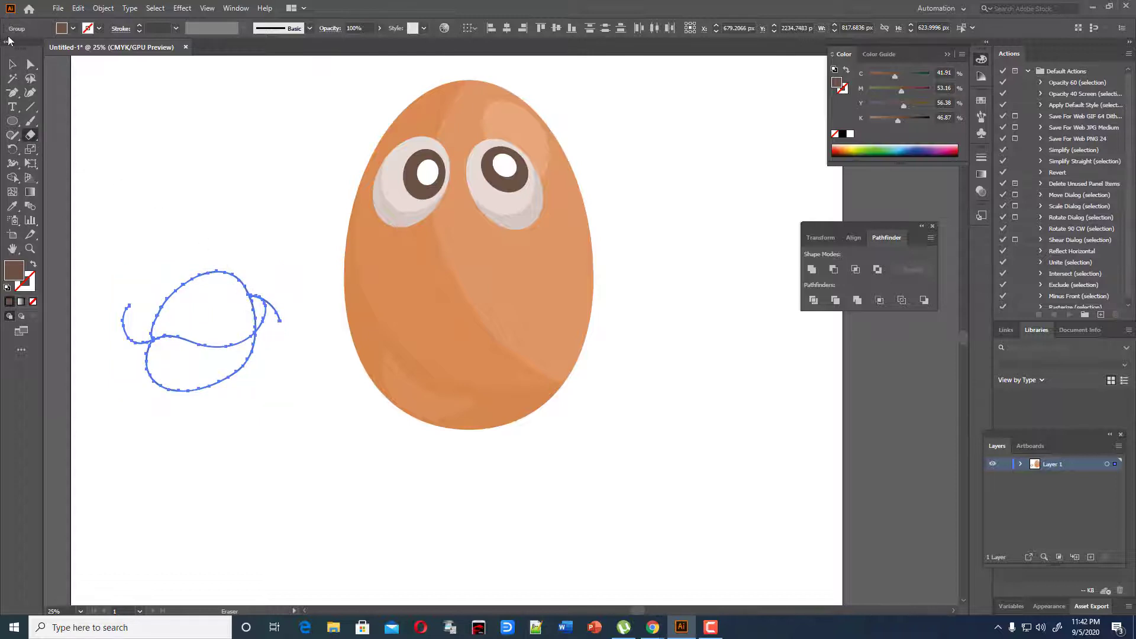
pyautogui.click(12, 64)
pyautogui.moveTo(131, 209); pyautogui.dragTo(301, 423)
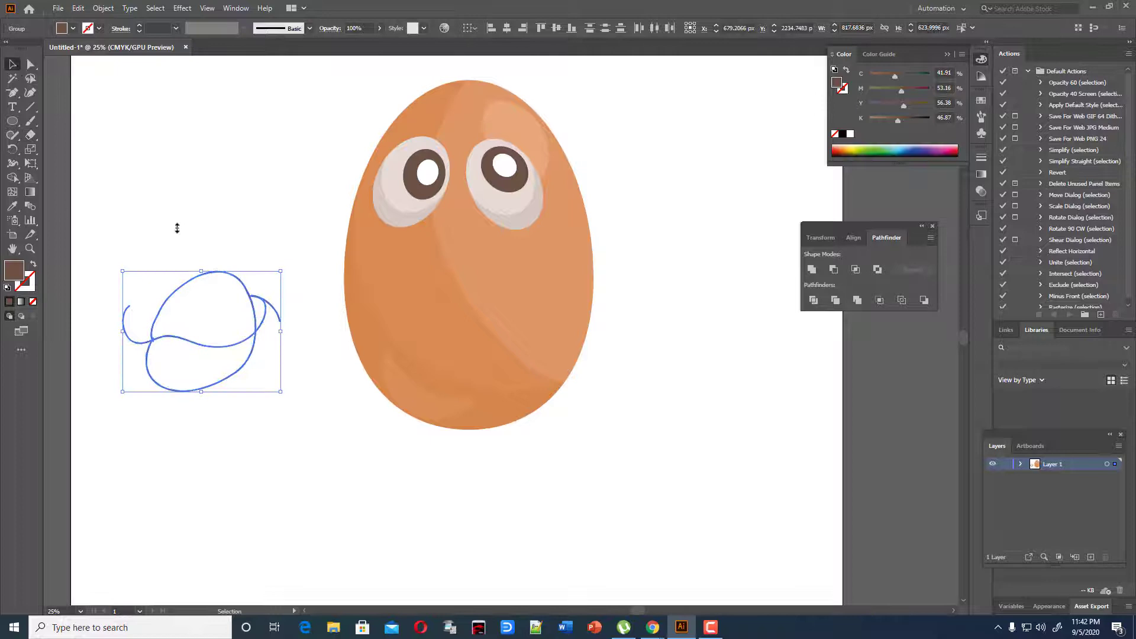
pyautogui.click(104, 7)
pyautogui.click(133, 148)
pyautogui.moveTo(105, 220); pyautogui.dragTo(351, 488)
pyautogui.click(216, 212)
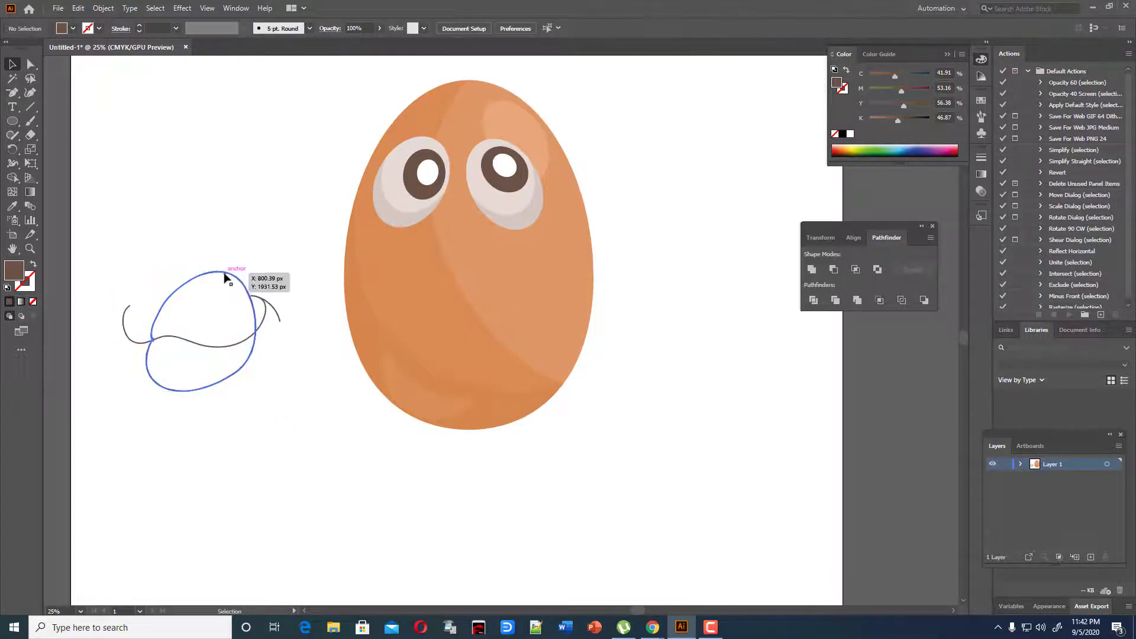
# Step: Erase the part of the rounded loop above the wavy mouth line, keeping the lower lip curve
pyautogui.click(224, 275)
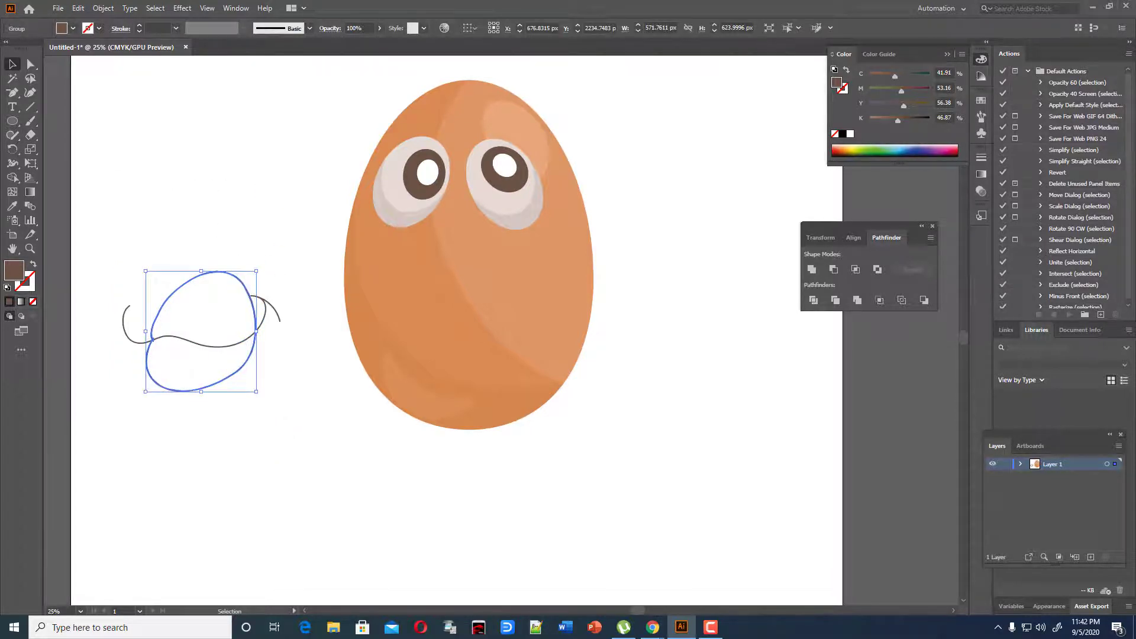
pyautogui.click(30, 135)
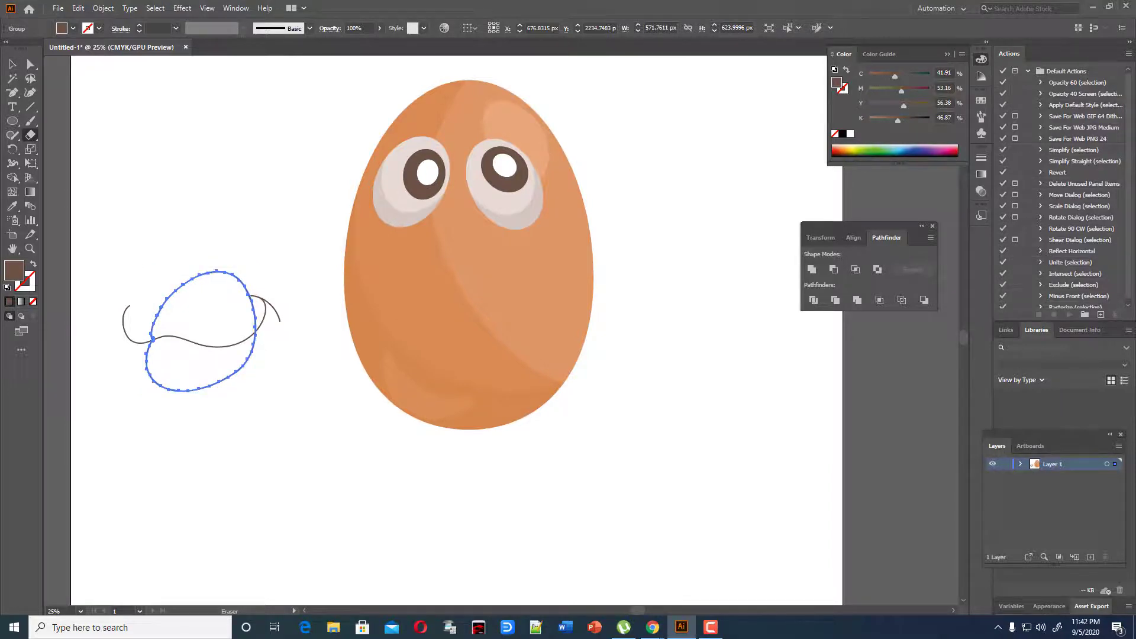
pyautogui.scroll(5, 140, 329)
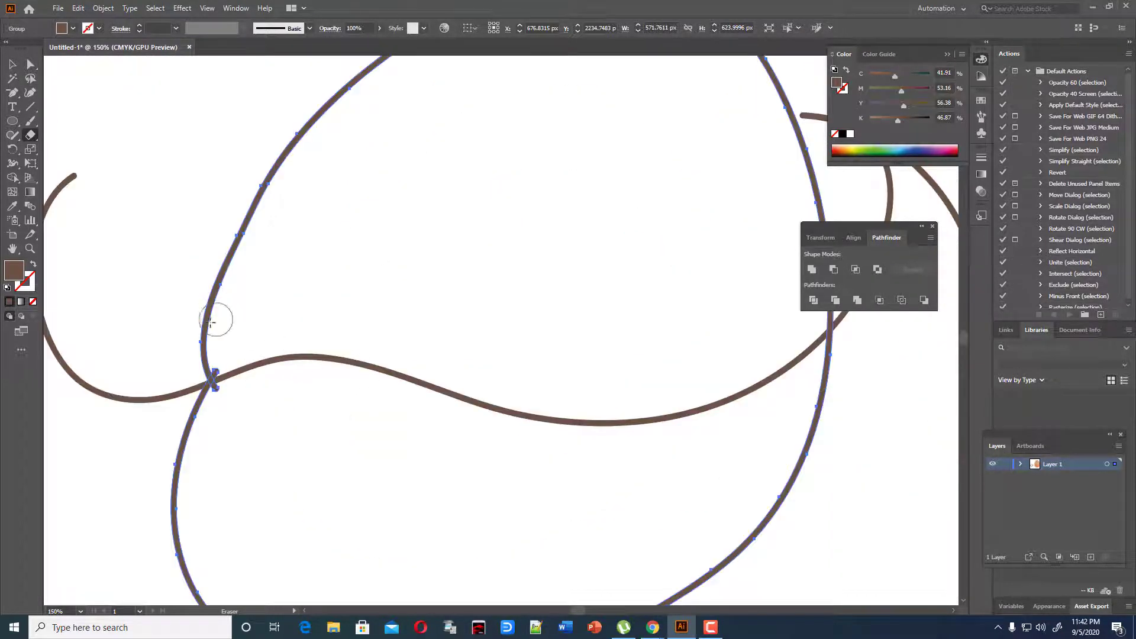
pyautogui.moveTo(233, 332)
pyautogui.mouseDown()
pyautogui.moveTo(216, 311)
pyautogui.moveTo(249, 218)
pyautogui.moveTo(333, 115)
pyautogui.moveTo(426, 52)
pyautogui.mouseUp()
pyautogui.scroll(3, 168, 215)
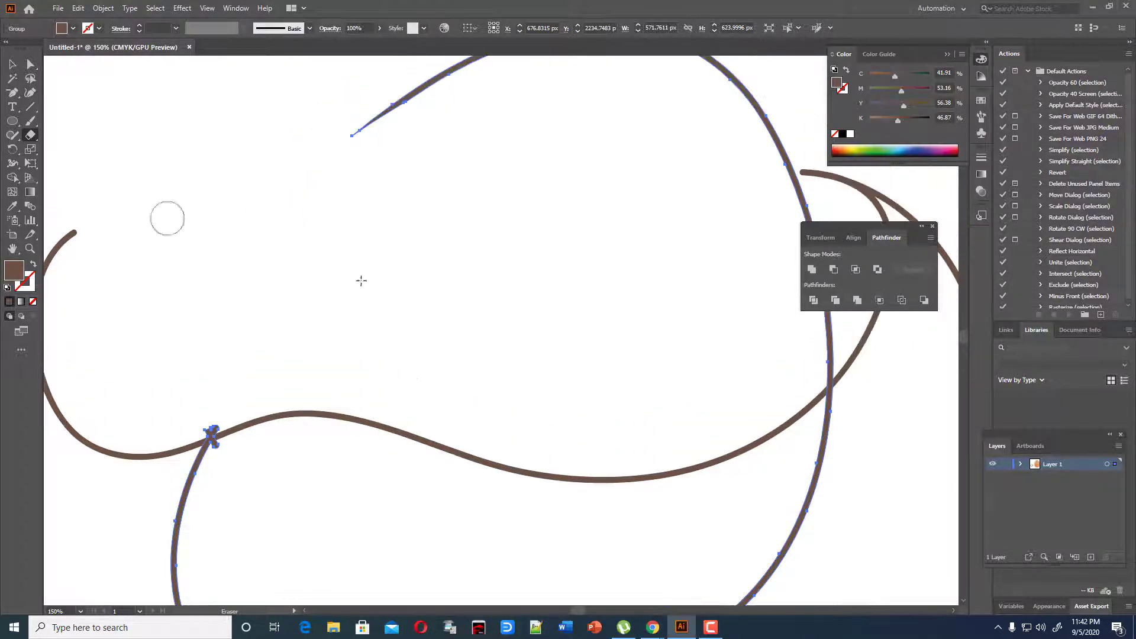
pyautogui.moveTo(581, 609)
pyautogui.mouseDown()
pyautogui.moveTo(597, 609)
pyautogui.moveTo(582, 609)
pyautogui.mouseUp()
pyautogui.scroll(-3, 567, 537)
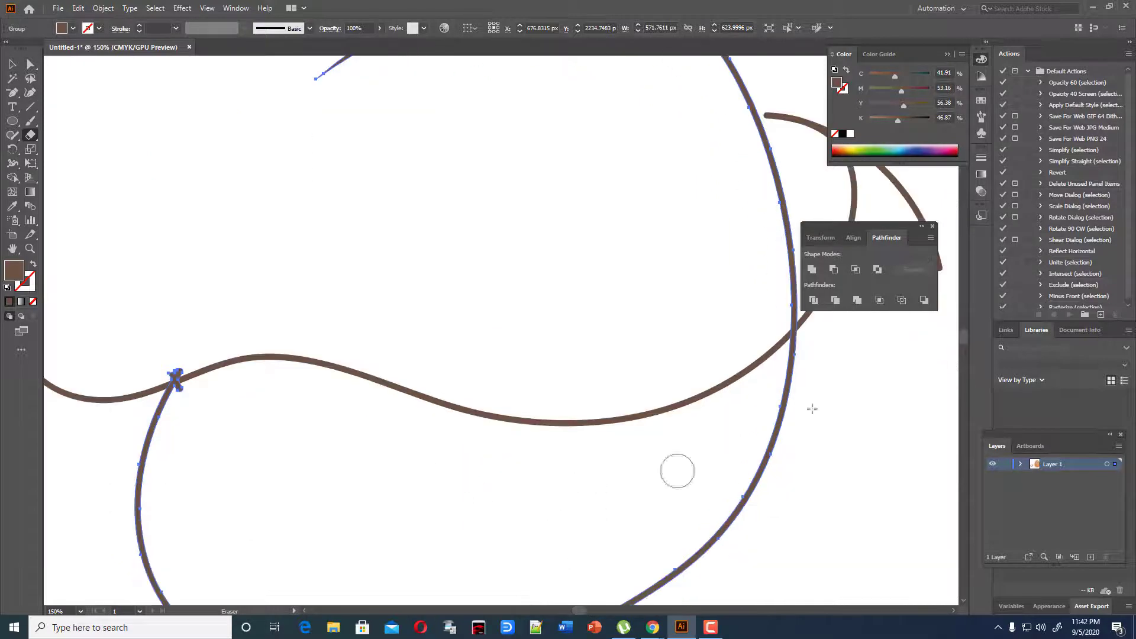
pyautogui.scroll(2, 523, 530)
pyautogui.scroll(1, 523, 529)
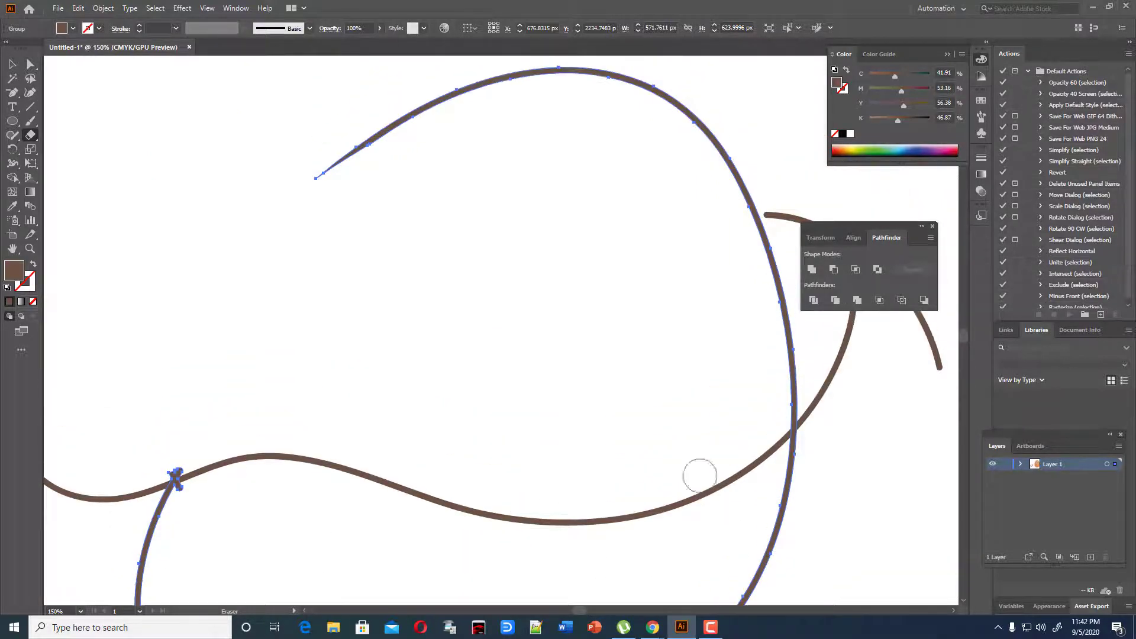
pyautogui.moveTo(314, 172)
pyautogui.mouseDown()
pyautogui.moveTo(358, 132)
pyautogui.moveTo(437, 95)
pyautogui.moveTo(533, 80)
pyautogui.moveTo(642, 90)
pyautogui.moveTo(686, 109)
pyautogui.moveTo(732, 173)
pyautogui.moveTo(779, 310)
pyautogui.moveTo(777, 413)
pyautogui.moveTo(788, 407)
pyautogui.moveTo(793, 361)
pyautogui.mouseUp()
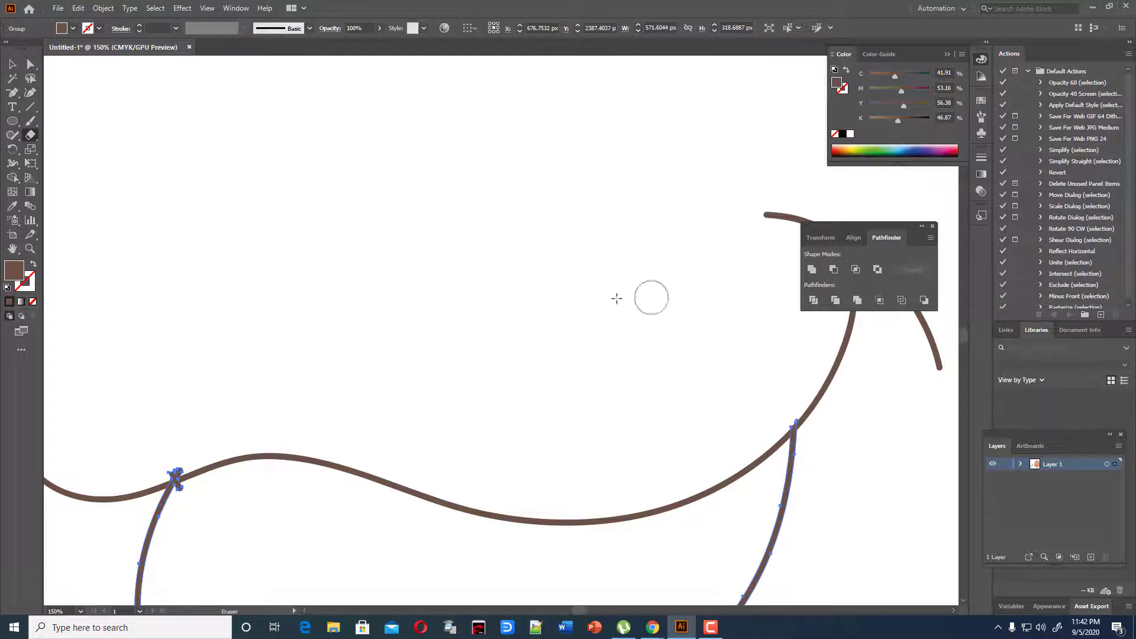
# Step: Trim the lip curve's leftover stub at its left junction with the mouth line, using a smaller Eraser size
pyautogui.moveTo(151, 467); pyautogui.dragTo(175, 459)
pyautogui.moveTo(179, 496); pyautogui.dragTo(203, 469)
pyautogui.hotkey('ctrl', 'z')
pyautogui.press('[')
pyautogui.press('[')
pyautogui.press('[')
pyautogui.press('[')
pyautogui.press('[')
pyautogui.press('[')
pyautogui.press('[')
pyautogui.press('[')
# Step: Erase the lip curve's leftover end above its right junction with the mouth line and deselect it
pyautogui.scroll(-2, 759, 467)
pyautogui.scroll(-1, 758, 467)
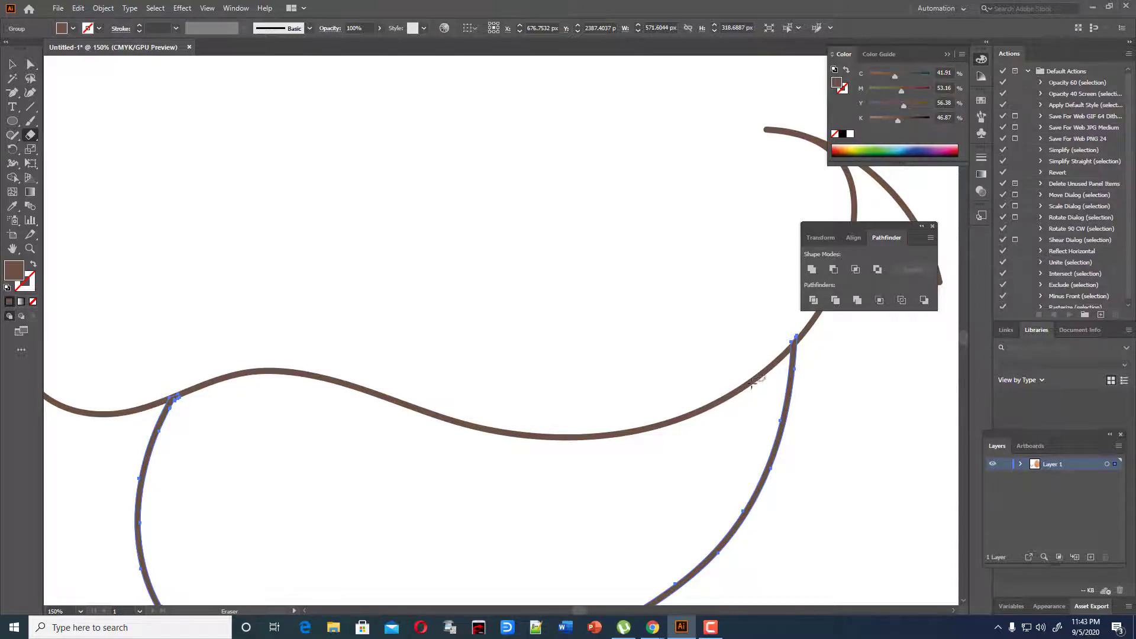
pyautogui.moveTo(785, 342); pyautogui.dragTo(805, 326)
pyautogui.scroll(-3, 697, 360)
pyautogui.press('v')
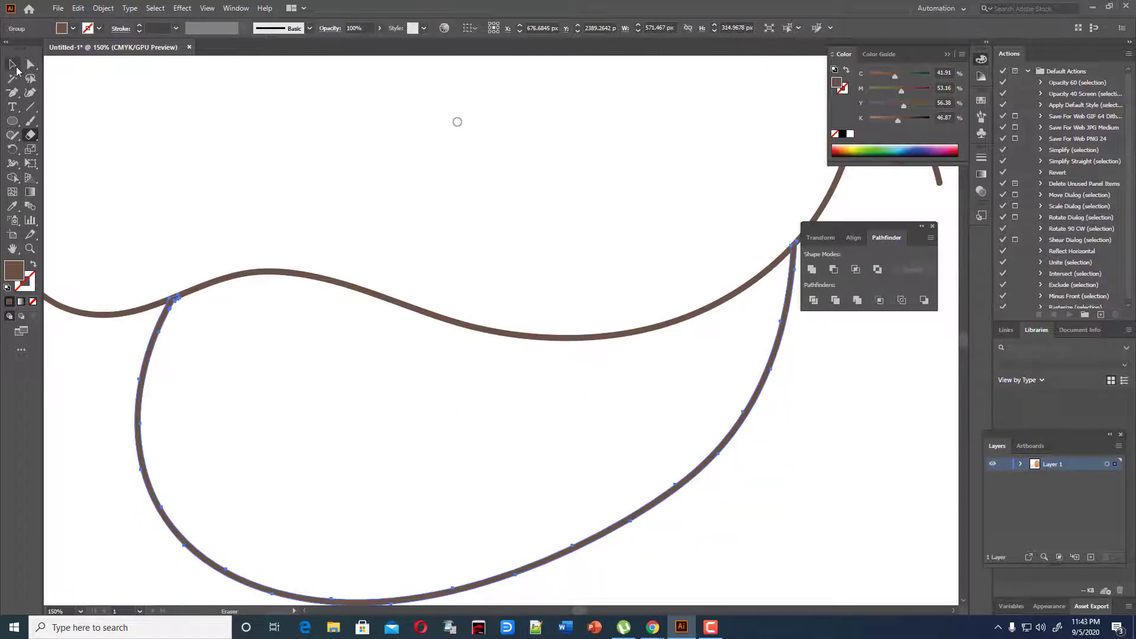
pyautogui.click(197, 254)
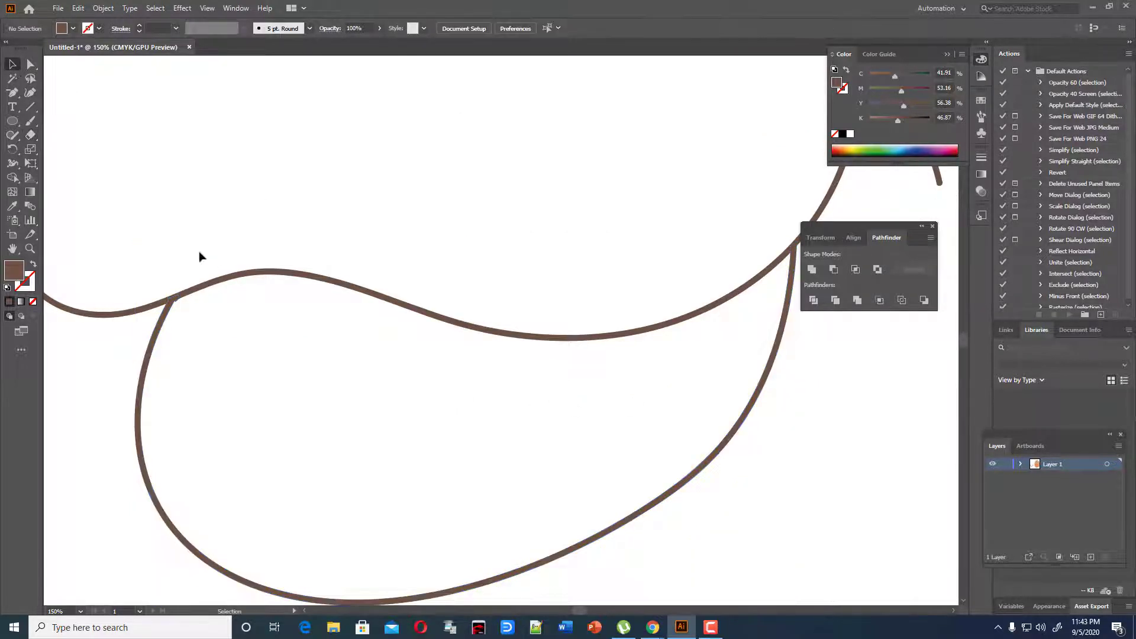
# Step: Remove the stray anchor point from the lip curve's end at its left junction with the mouth line, using the Delete Anchor Point tool
pyautogui.click(176, 303)
pyautogui.hotkey('ctrl', '=')
pyautogui.hotkey('ctrl', '=')
pyautogui.hotkey('ctrl', '=')
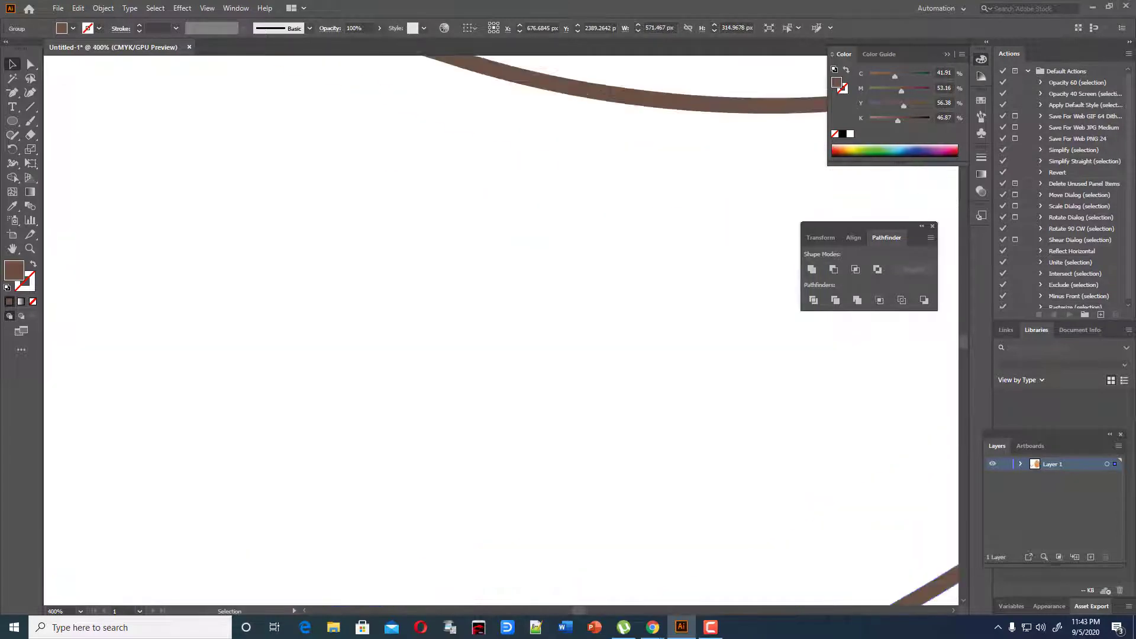
pyautogui.moveTo(580, 613); pyautogui.dragTo(573, 613)
pyautogui.scroll(3, 408, 371)
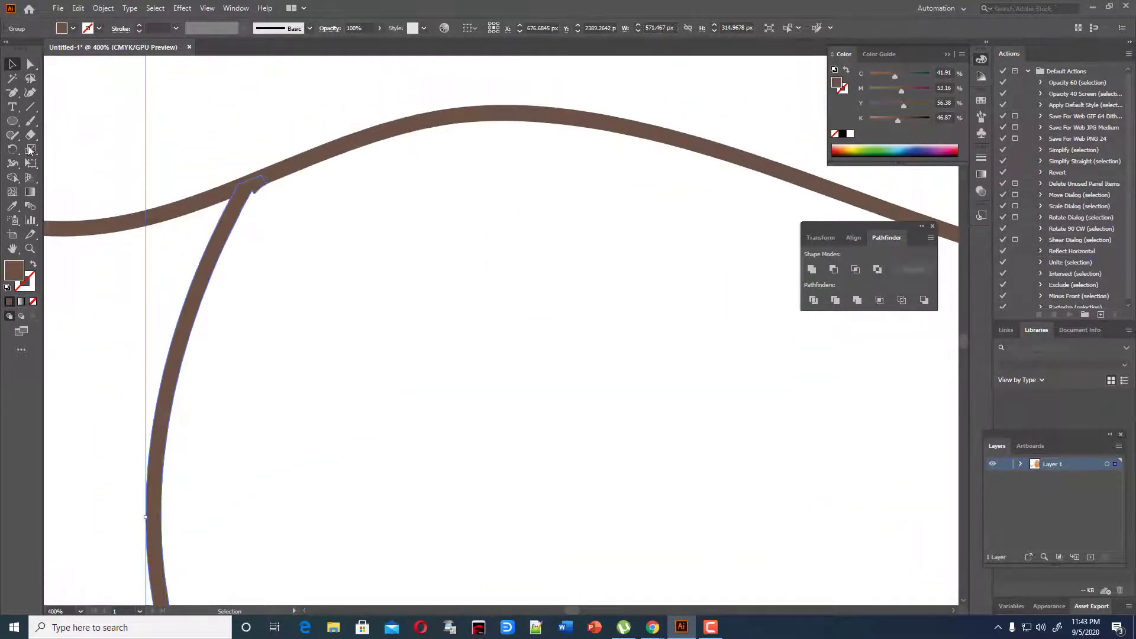
pyautogui.click(11, 93)
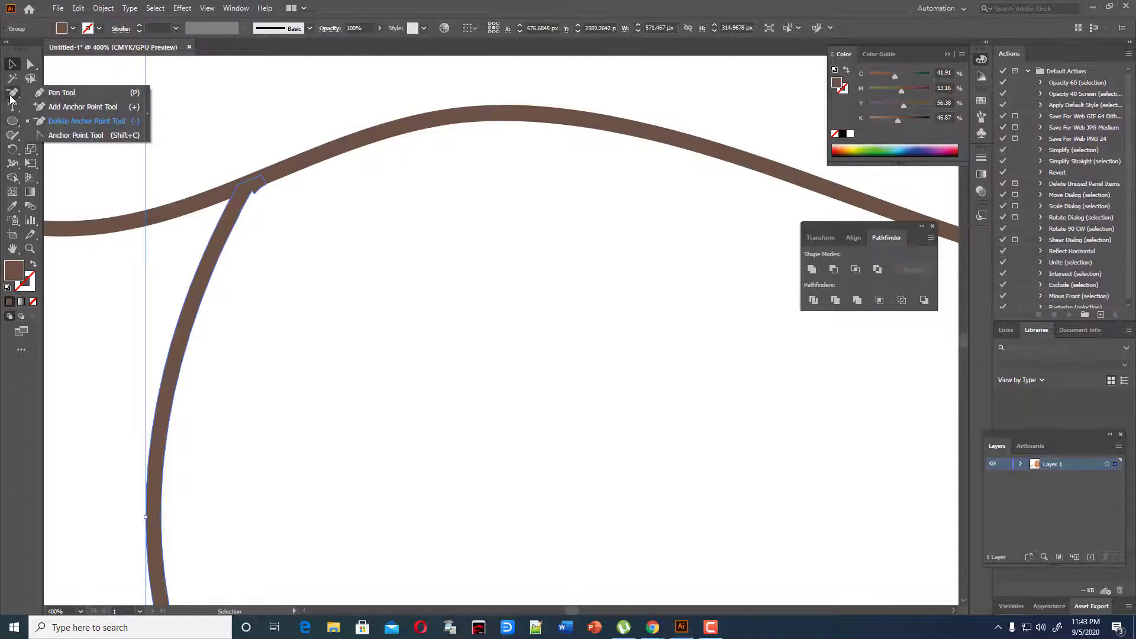
pyautogui.click(39, 122)
pyautogui.click(261, 189)
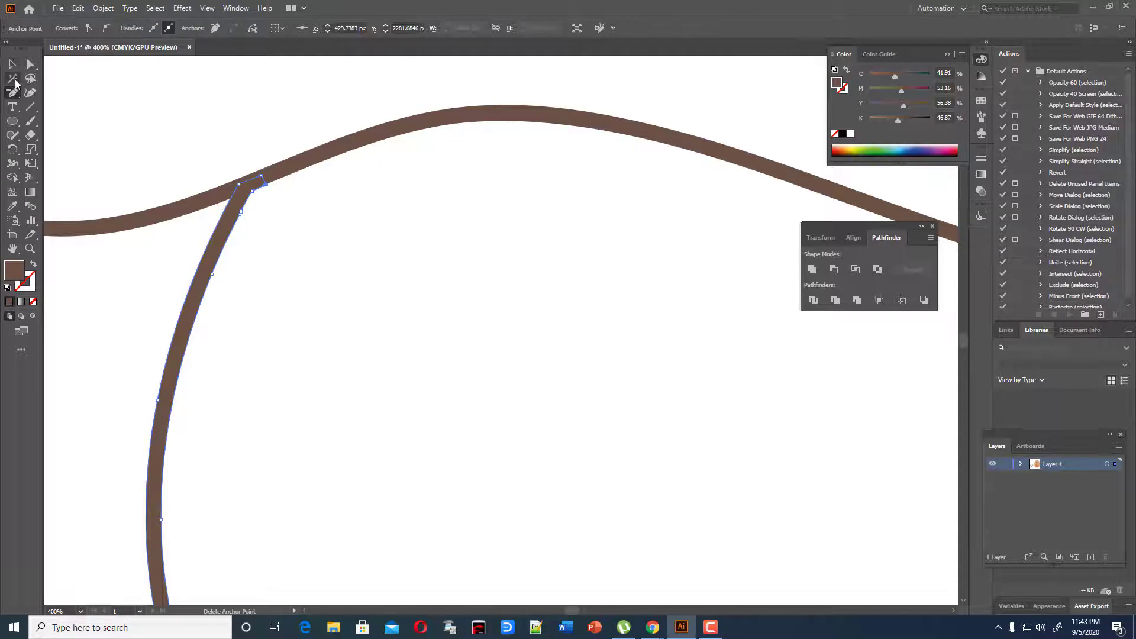
pyautogui.click(11, 64)
pyautogui.click(166, 122)
# Step: Fill the enclosed area between the wavy mouth line and the lip curve with dark red 8C310D using the Live Paint Bucket
pyautogui.hotkey('ctrl', '-')
pyautogui.hotkey('ctrl', '-')
pyautogui.hotkey('ctrl', '-')
pyautogui.hotkey('ctrl', '-')
pyautogui.hotkey('ctrl', '-')
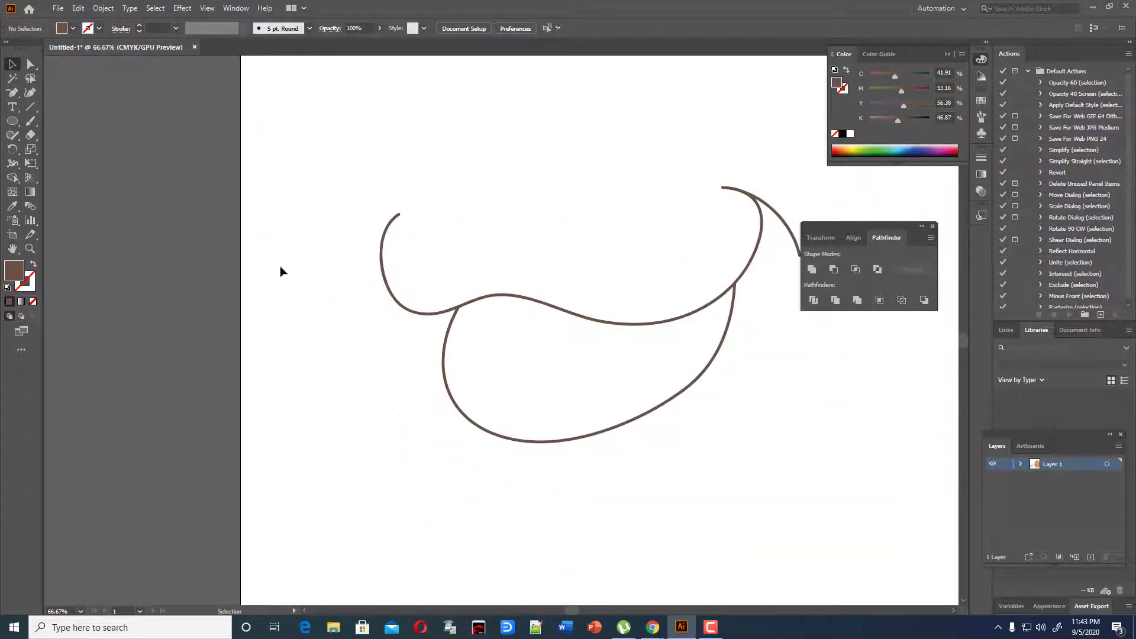
pyautogui.moveTo(349, 174)
pyautogui.mouseDown()
pyautogui.moveTo(639, 343)
pyautogui.moveTo(751, 461)
pyautogui.mouseUp()
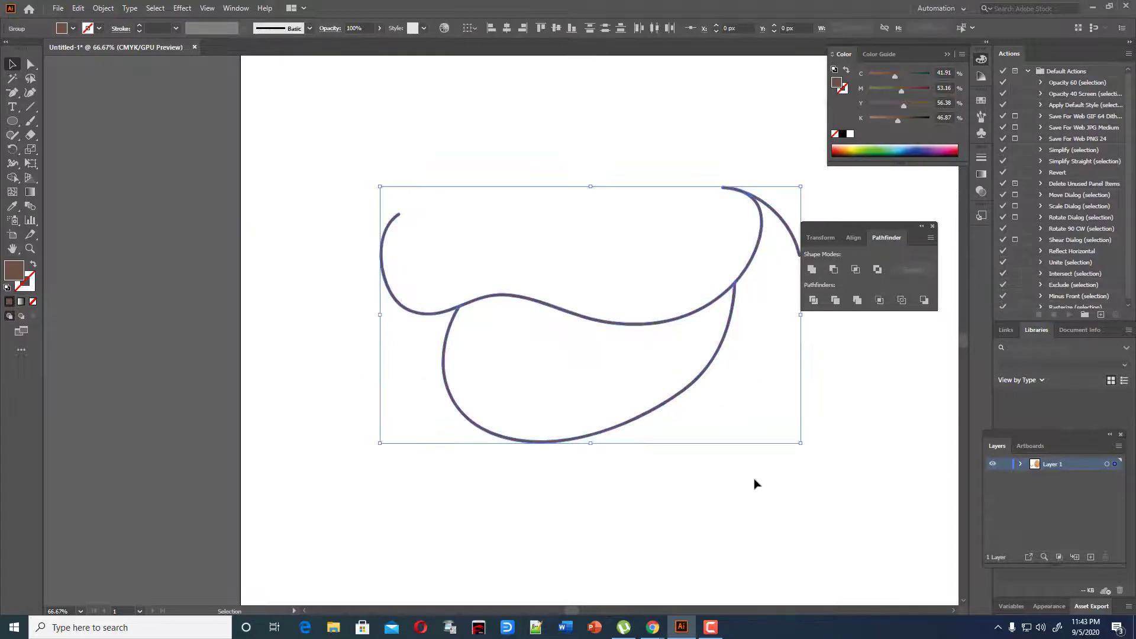
pyautogui.scroll(-2, 751, 470)
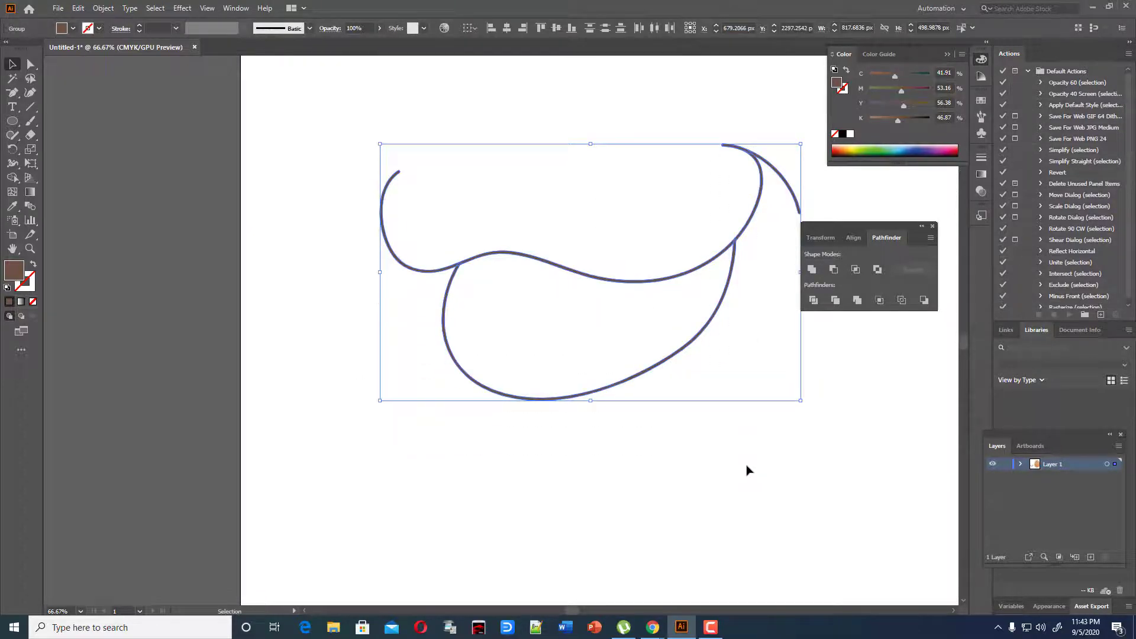
pyautogui.click(15, 183)
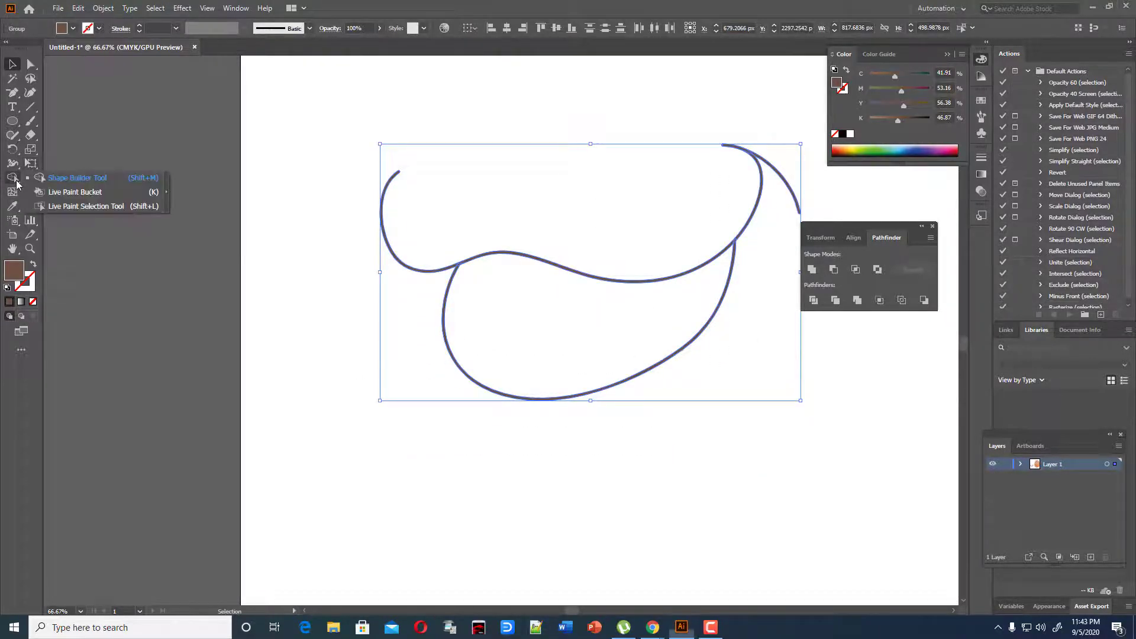
pyautogui.click(49, 196)
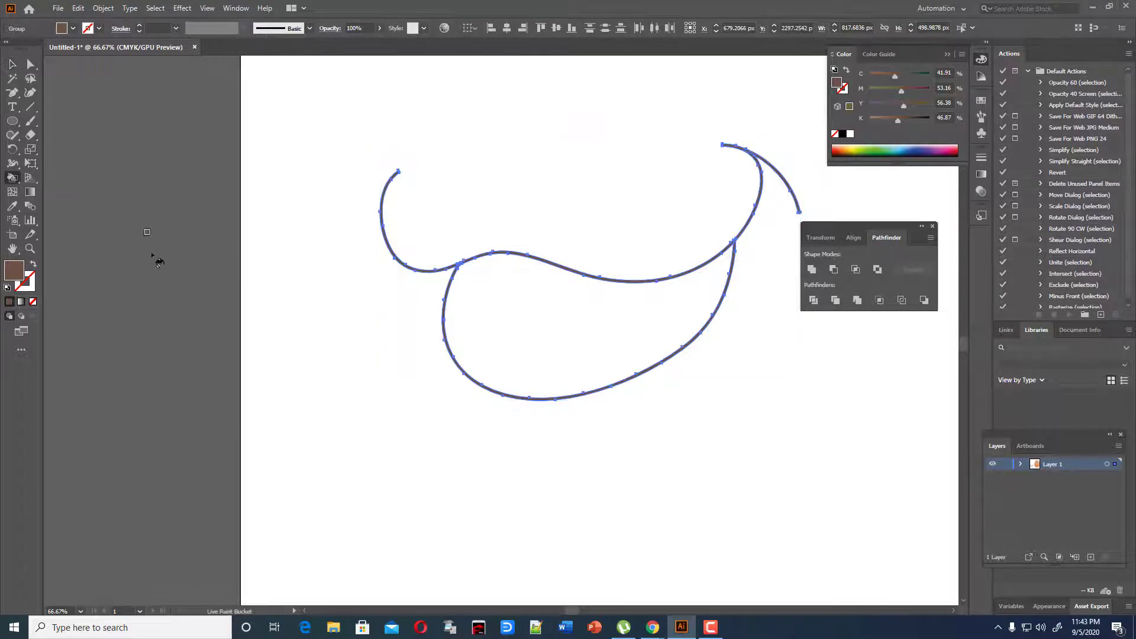
pyautogui.doubleClick(15, 271)
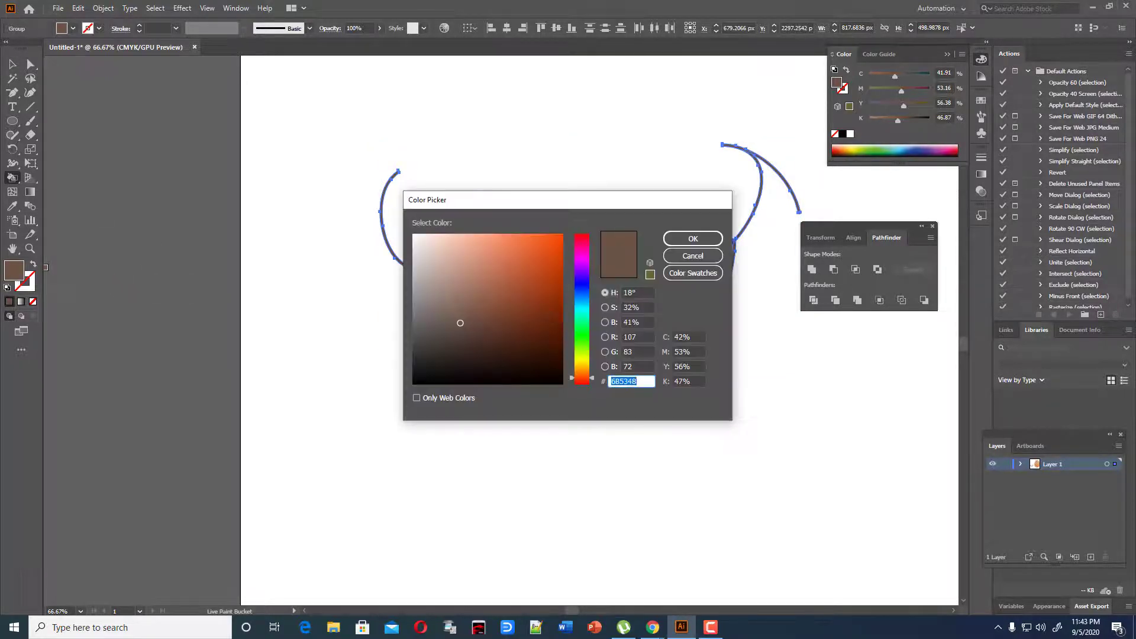
pyautogui.moveTo(550, 291)
pyautogui.mouseDown()
pyautogui.moveTo(548, 279)
pyautogui.moveTo(549, 296)
pyautogui.mouseUp()
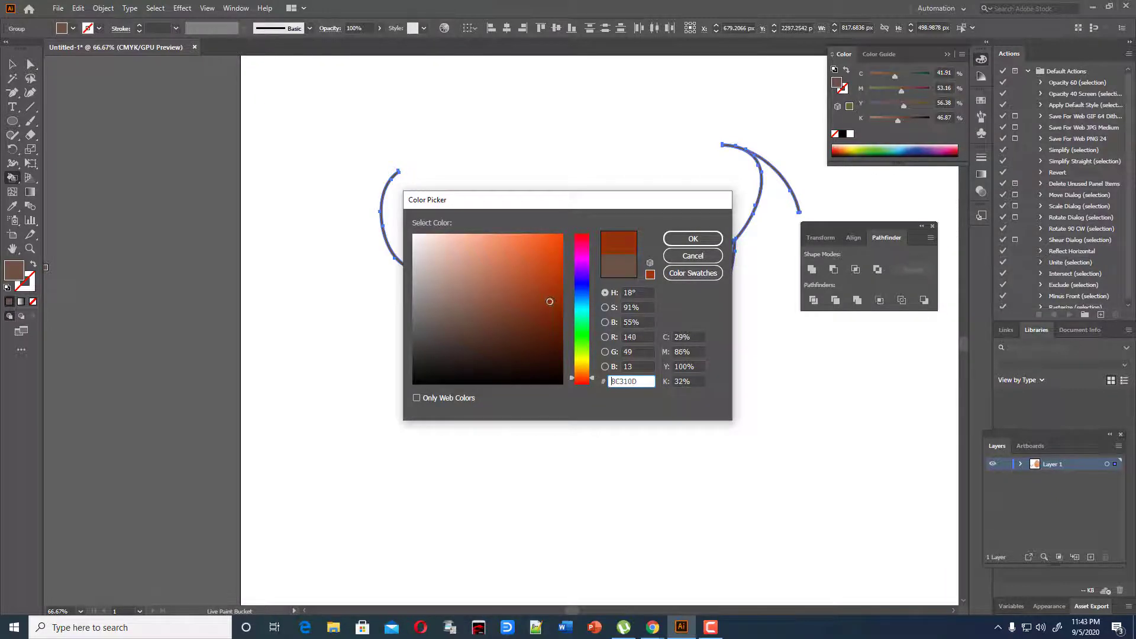
pyautogui.click(706, 238)
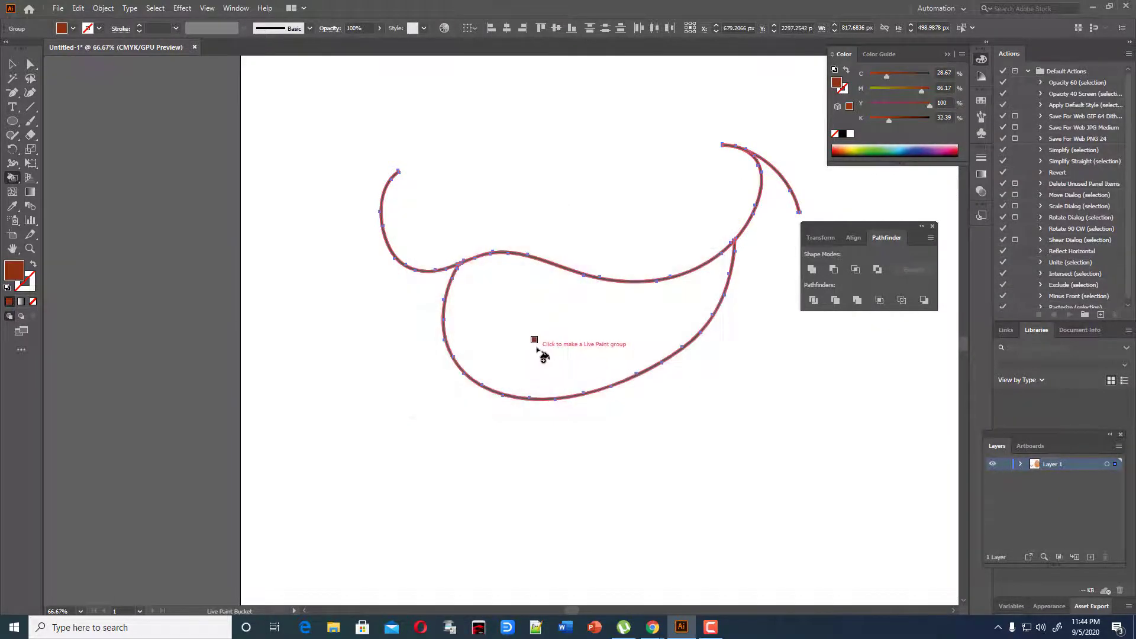
pyautogui.click(539, 353)
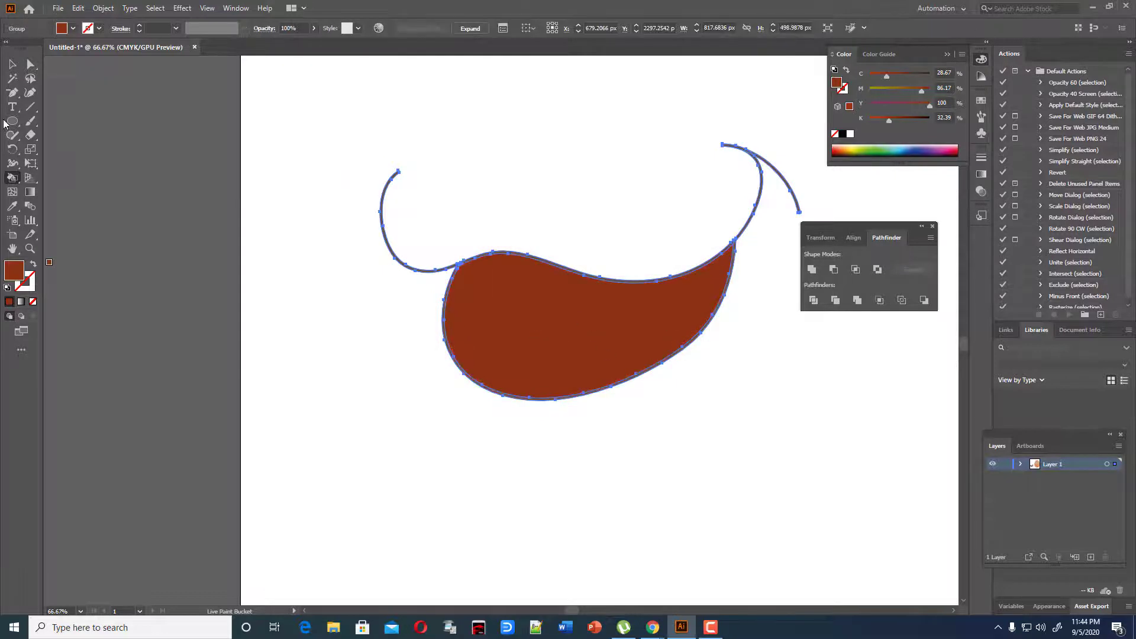
pyautogui.click(13, 63)
pyautogui.click(361, 155)
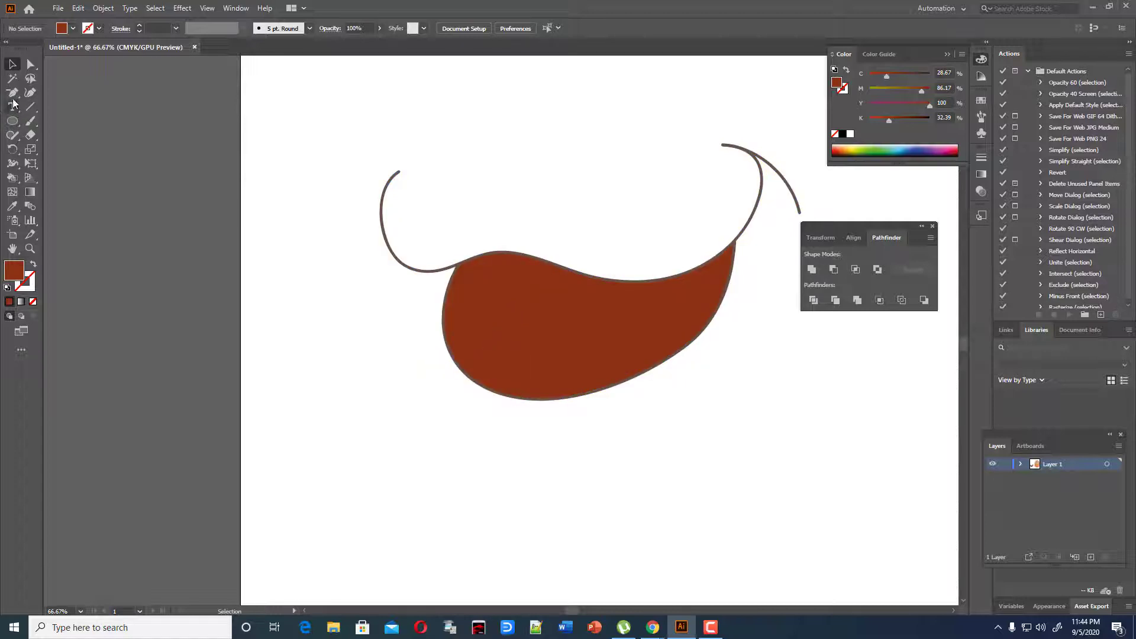
# Step: Draw an ellipse about 468 x 262 px over the upper mouth and fill it with white sampled from the artboard
pyautogui.click(12, 121)
pyautogui.moveTo(476, 198); pyautogui.dragTo(718, 332)
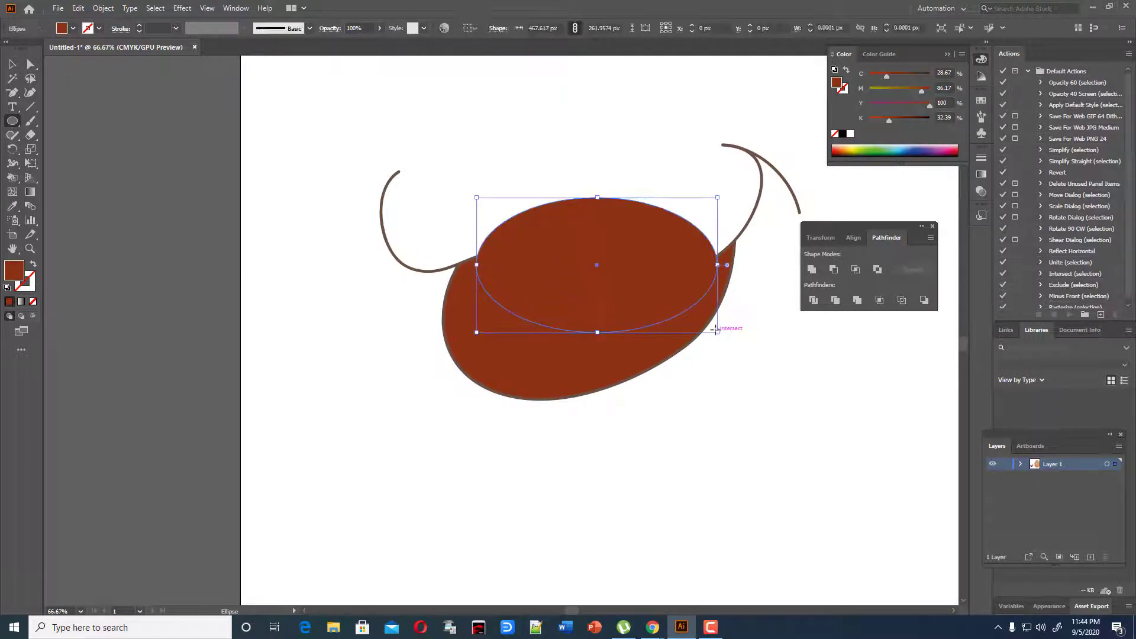
pyautogui.click(12, 206)
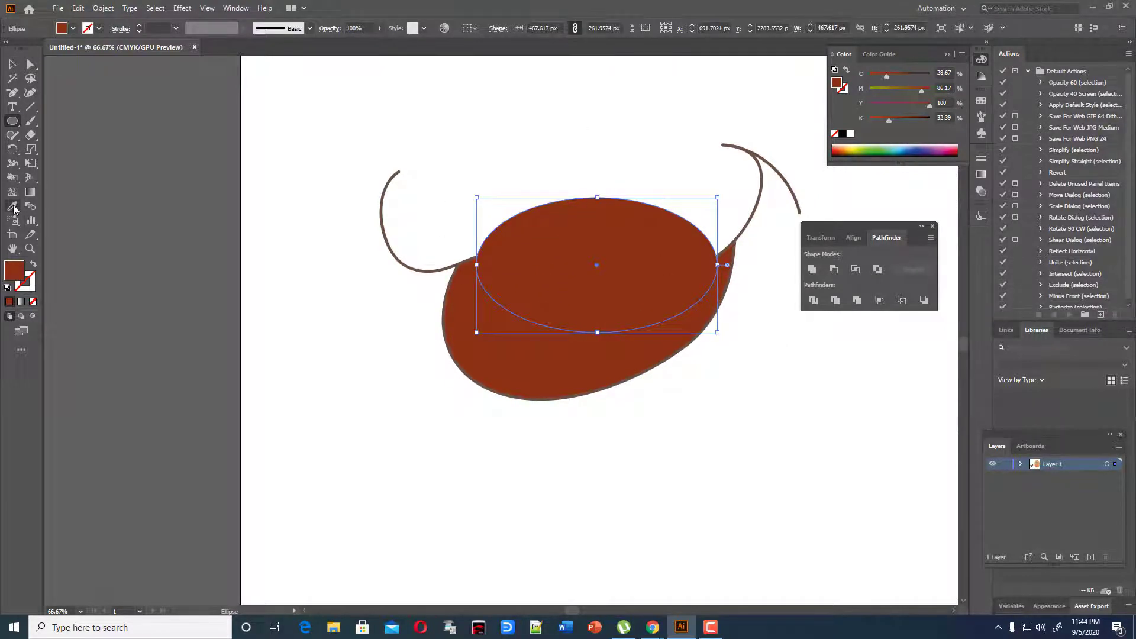
pyautogui.click(483, 116)
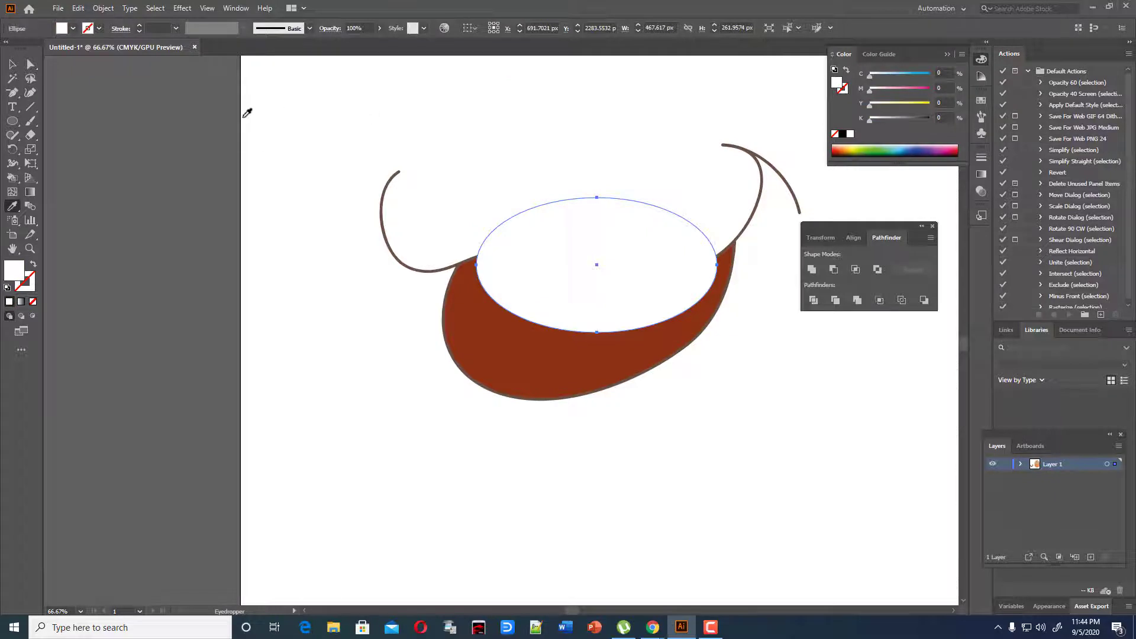
# Step: Reshape the white ellipse into an upper teeth shape with the Curvature tool, raising its sides and flattening its lower edge
pyautogui.click(30, 93)
pyautogui.moveTo(597, 334); pyautogui.dragTo(605, 318)
pyautogui.moveTo(717, 265); pyautogui.dragTo(711, 218)
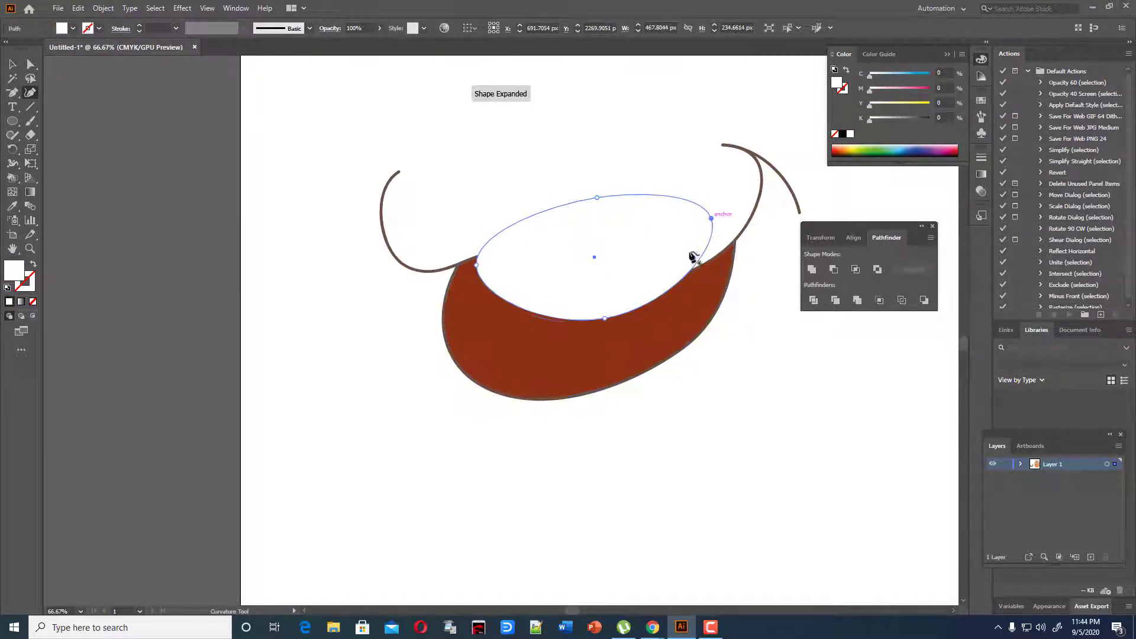
pyautogui.moveTo(609, 317); pyautogui.dragTo(705, 284)
pyautogui.moveTo(611, 322); pyautogui.dragTo(614, 320)
pyautogui.moveTo(477, 264); pyautogui.dragTo(479, 245)
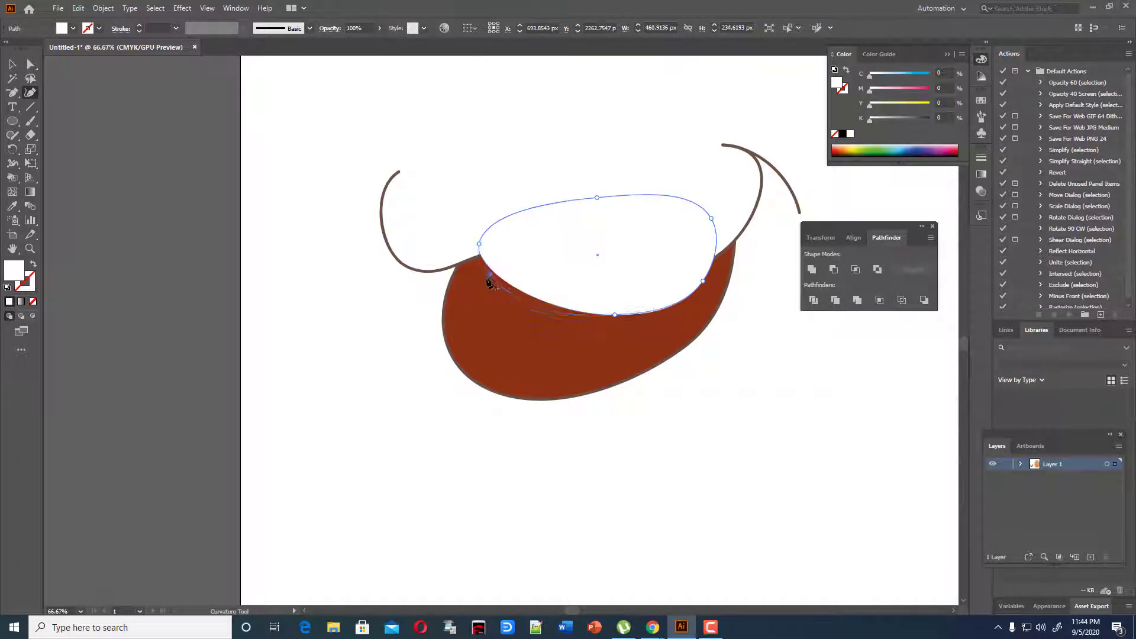
pyautogui.click(486, 278)
pyautogui.moveTo(613, 316); pyautogui.dragTo(614, 307)
pyautogui.moveTo(486, 279); pyautogui.dragTo(489, 262)
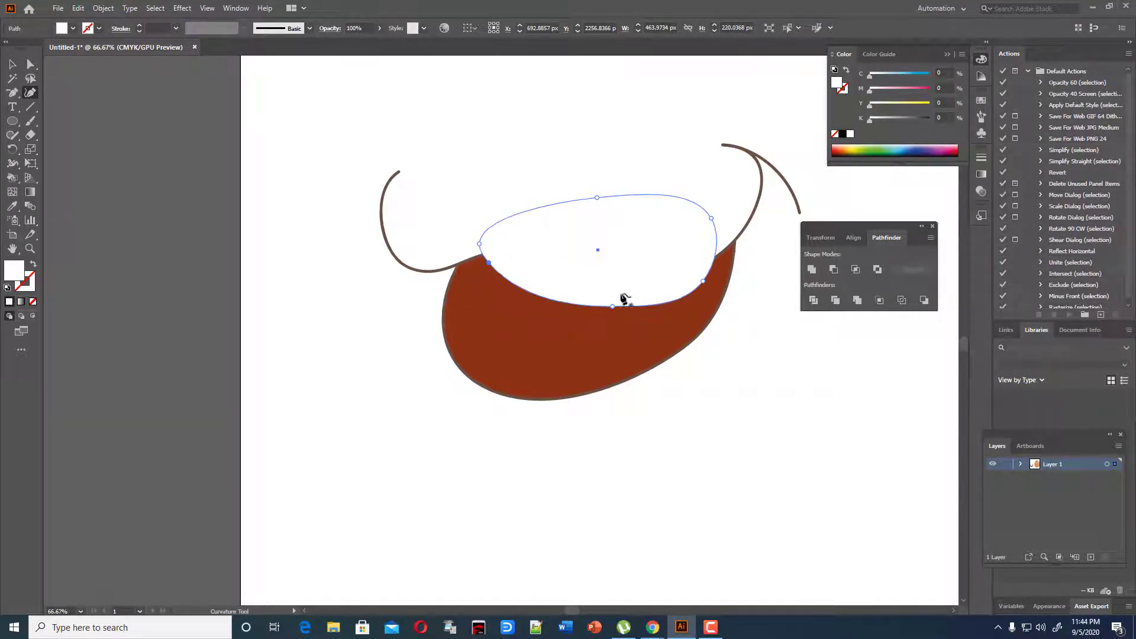
pyautogui.click(12, 65)
pyautogui.click(292, 239)
# Step: Try to use the Shape Builder on the mouth artwork and the white teeth shape
pyautogui.scroll(2, 292, 238)
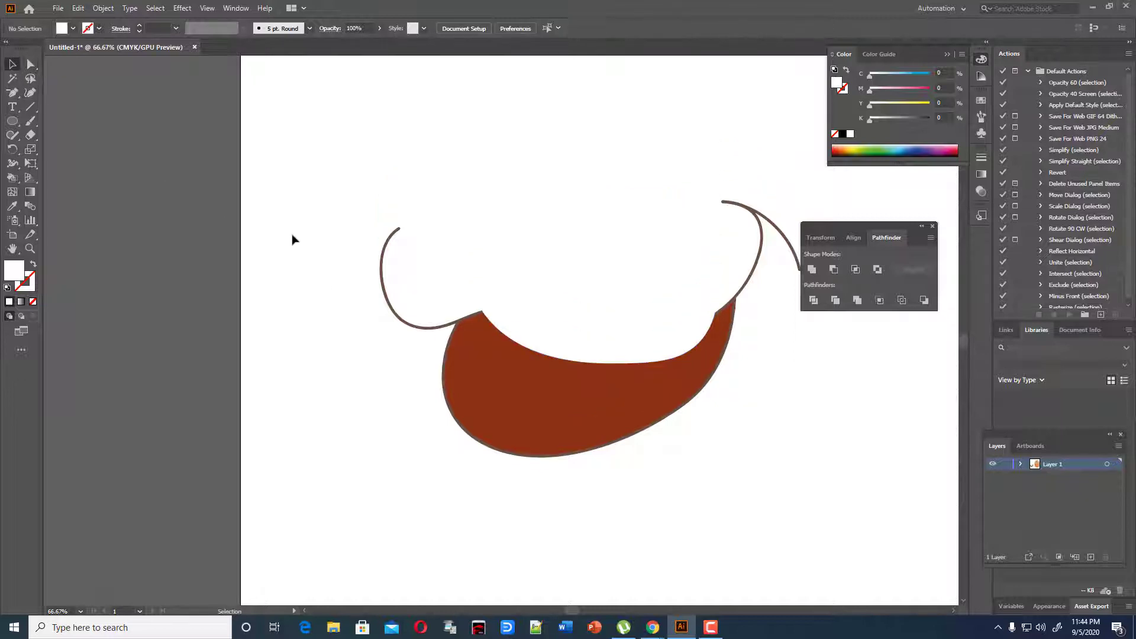
pyautogui.moveTo(256, 186)
pyautogui.mouseDown()
pyautogui.moveTo(794, 540)
pyautogui.moveTo(845, 537)
pyautogui.mouseUp()
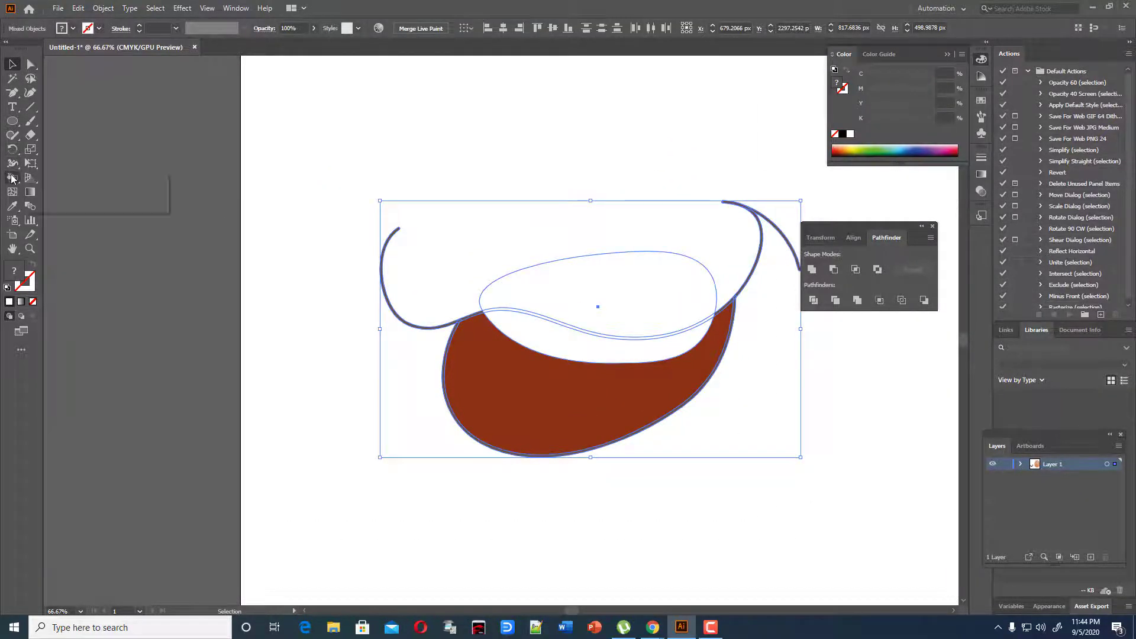
pyautogui.moveTo(11, 176); pyautogui.dragTo(54, 172)
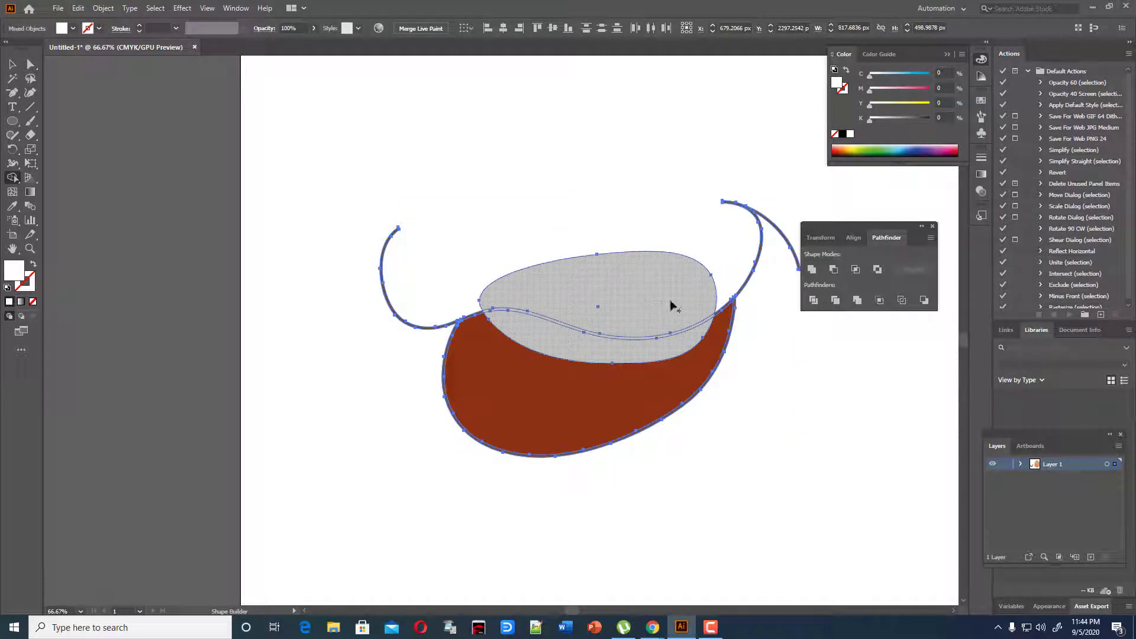
pyautogui.click(12, 64)
pyautogui.click(240, 115)
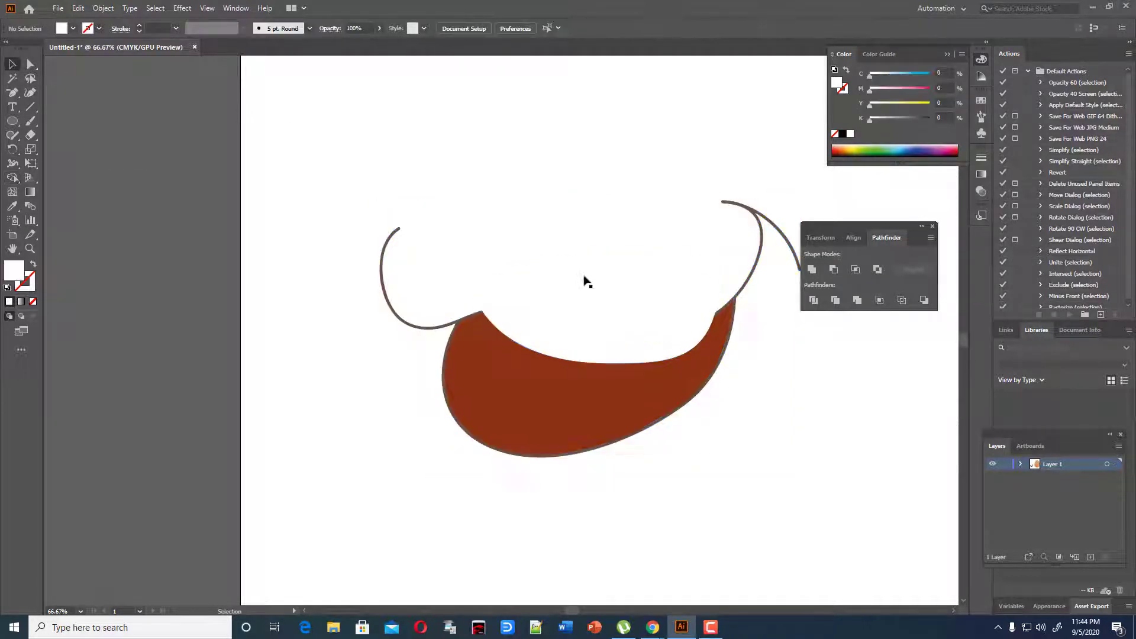
# Step: Try to split the mouth artwork and the white teeth shape with Pathfinder Divide
pyautogui.moveTo(369, 205); pyautogui.dragTo(945, 636)
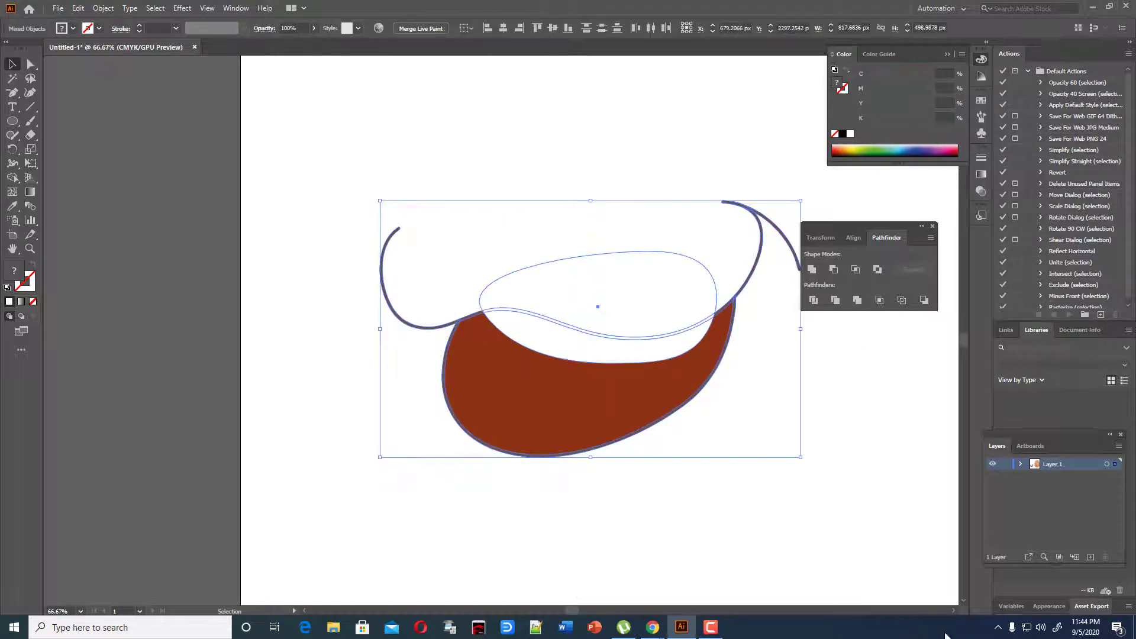
pyautogui.click(847, 581)
pyautogui.click(594, 403)
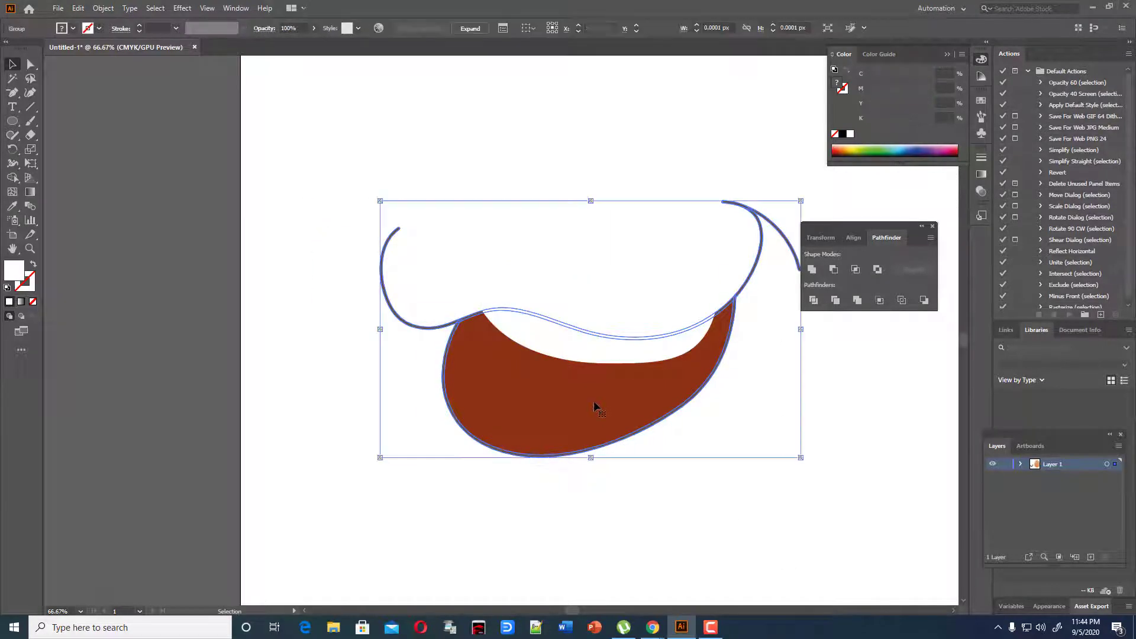
pyautogui.keyDown('shift'); pyautogui.click(602, 330); pyautogui.keyUp('shift')
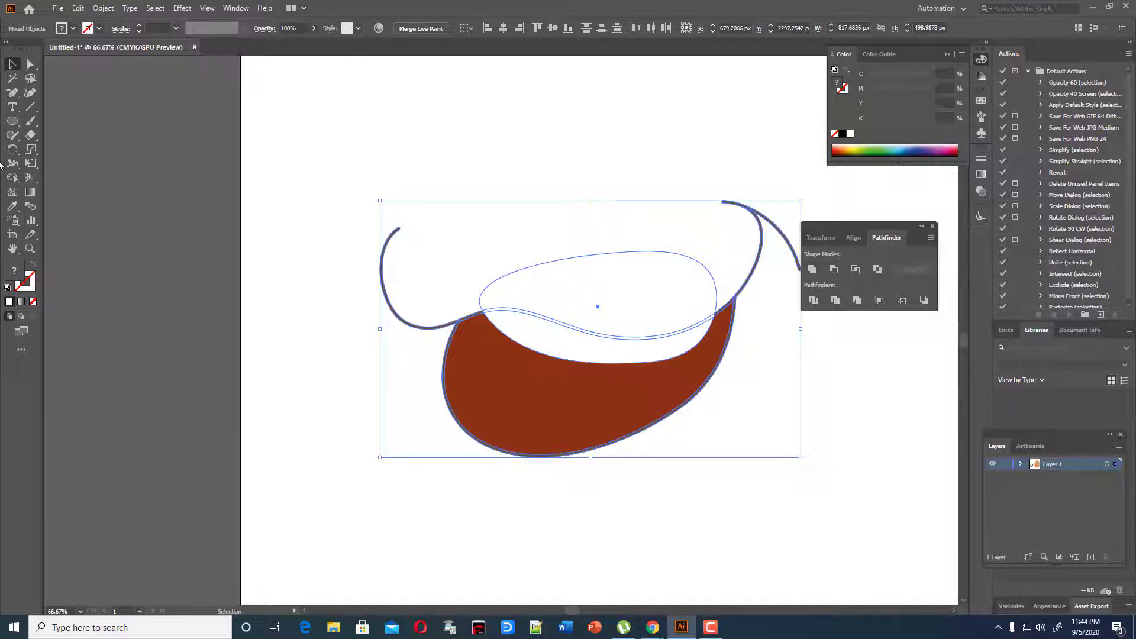
pyautogui.click(13, 178)
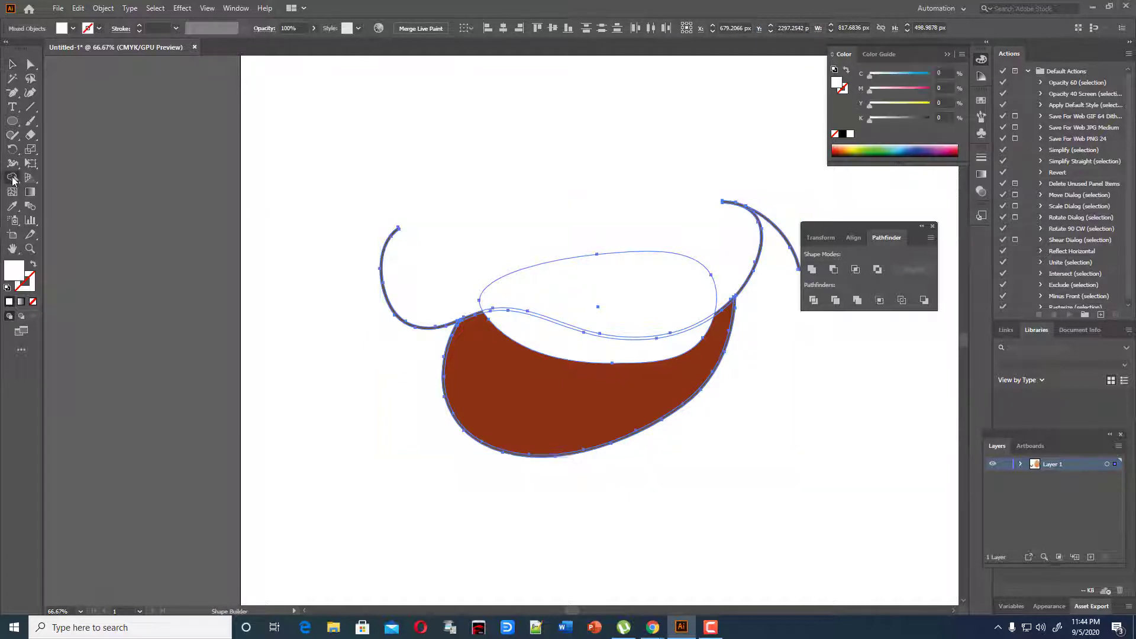
pyautogui.click(814, 301)
pyautogui.click(12, 65)
pyautogui.click(361, 178)
pyautogui.click(638, 299)
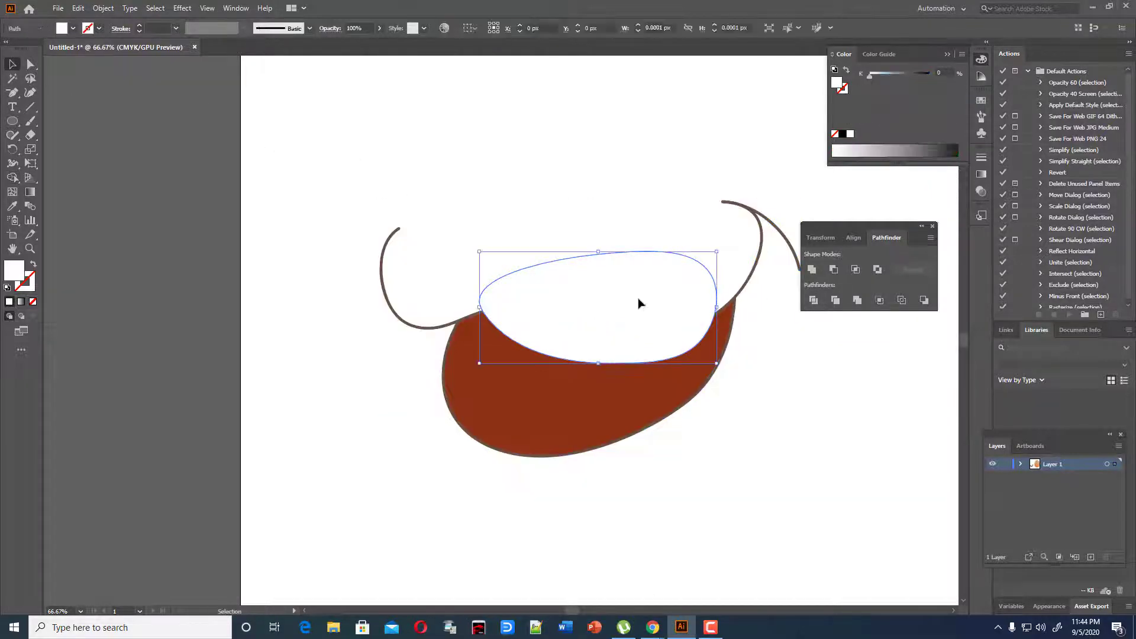
pyautogui.moveTo(350, 191); pyautogui.dragTo(864, 574)
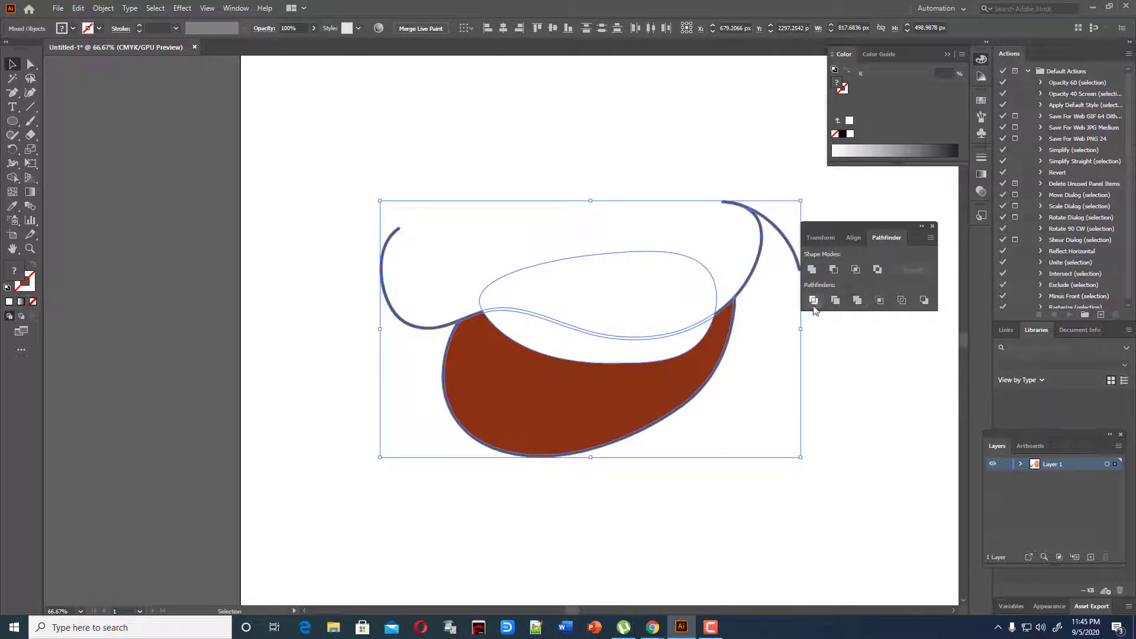
pyautogui.click(880, 364)
pyautogui.click(671, 294)
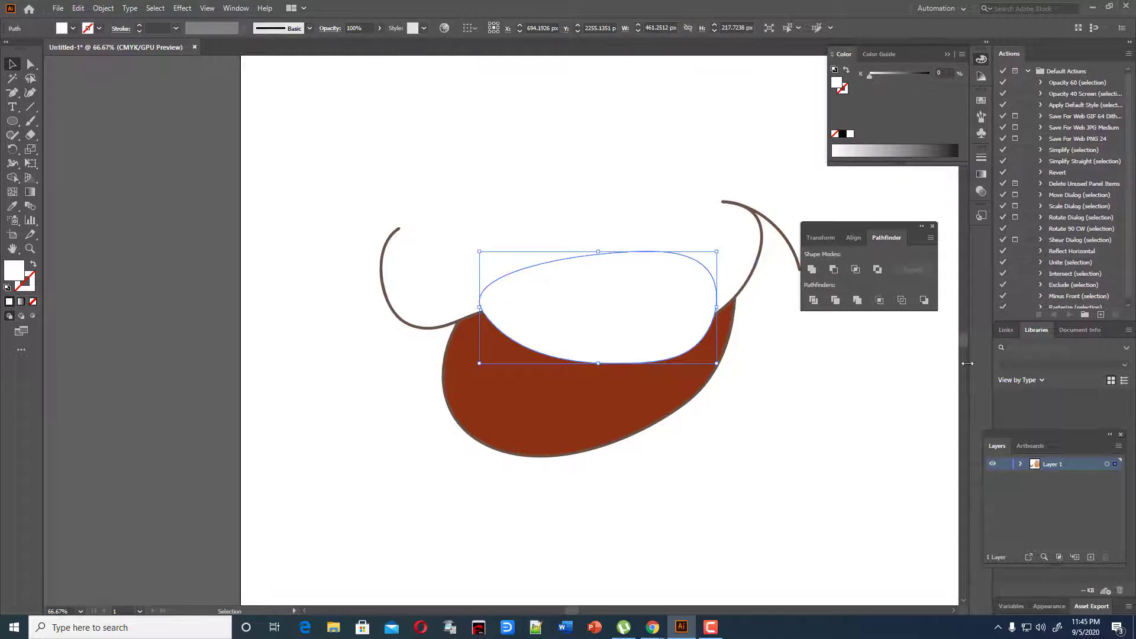
pyautogui.click(721, 432)
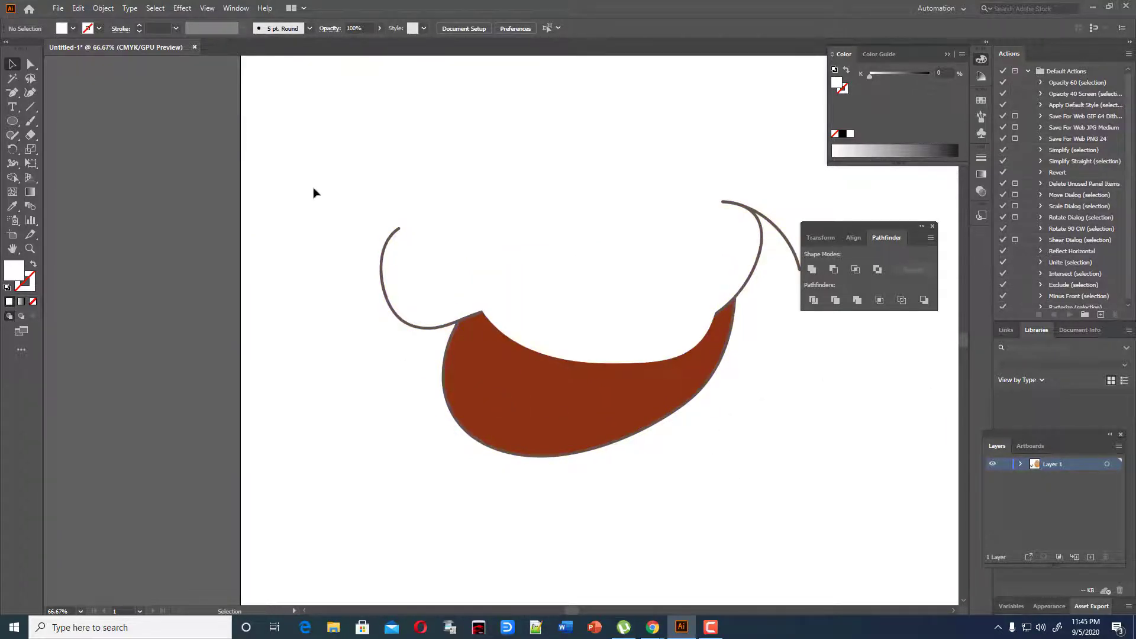
# Step: Expand the mouth artwork and the white teeth shape with Object, Fill and Stroke all included
pyautogui.moveTo(314, 193); pyautogui.dragTo(808, 509)
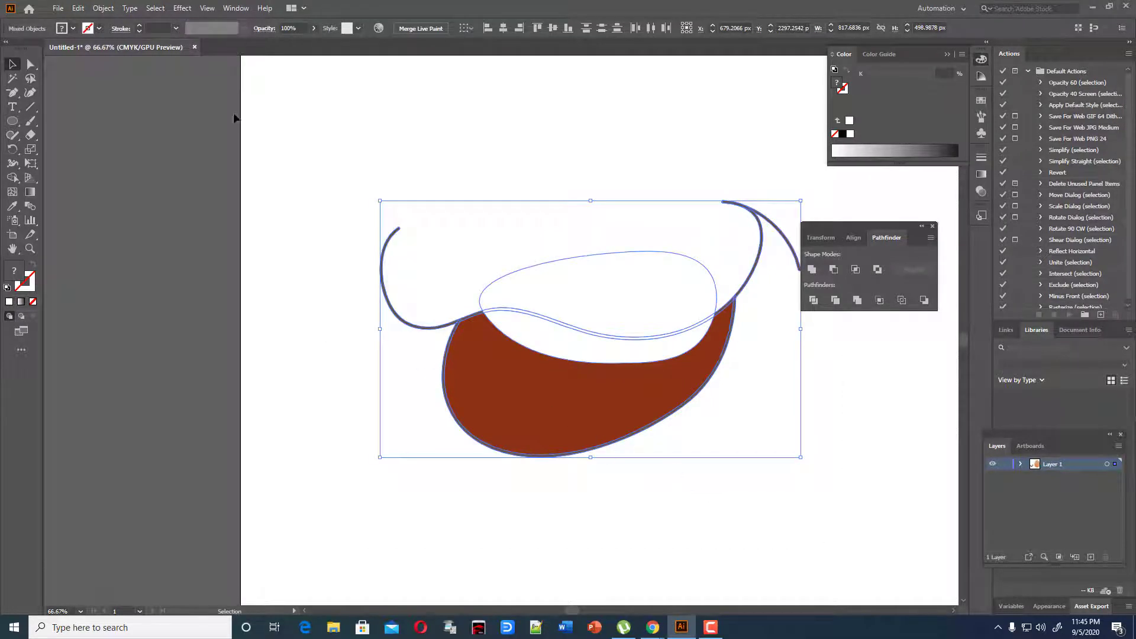
pyautogui.click(103, 8)
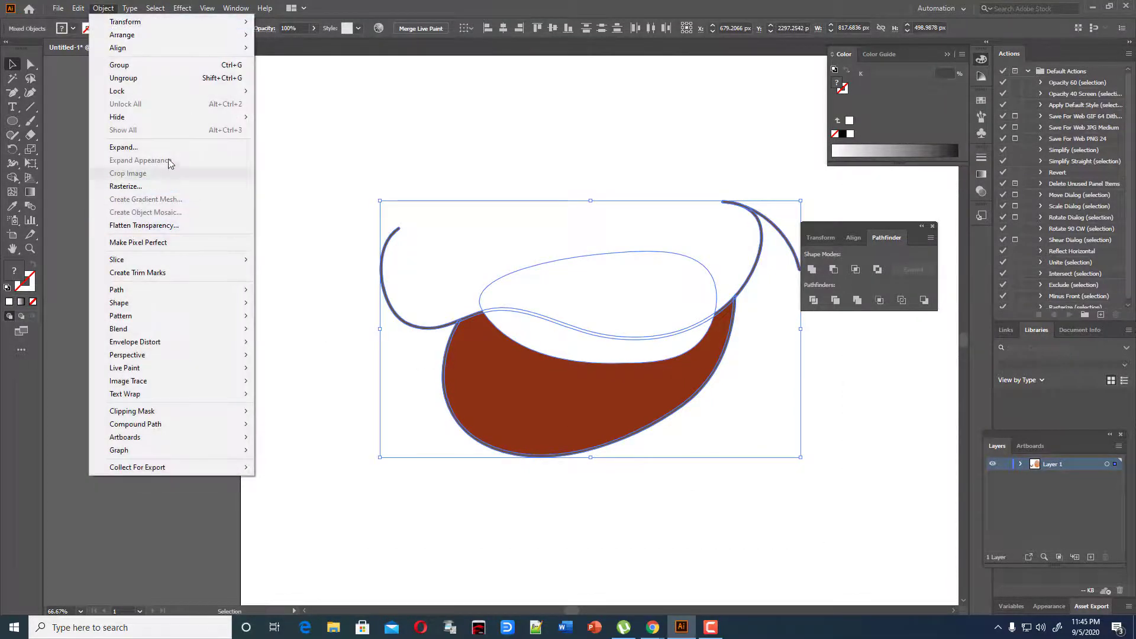
pyautogui.click(177, 150)
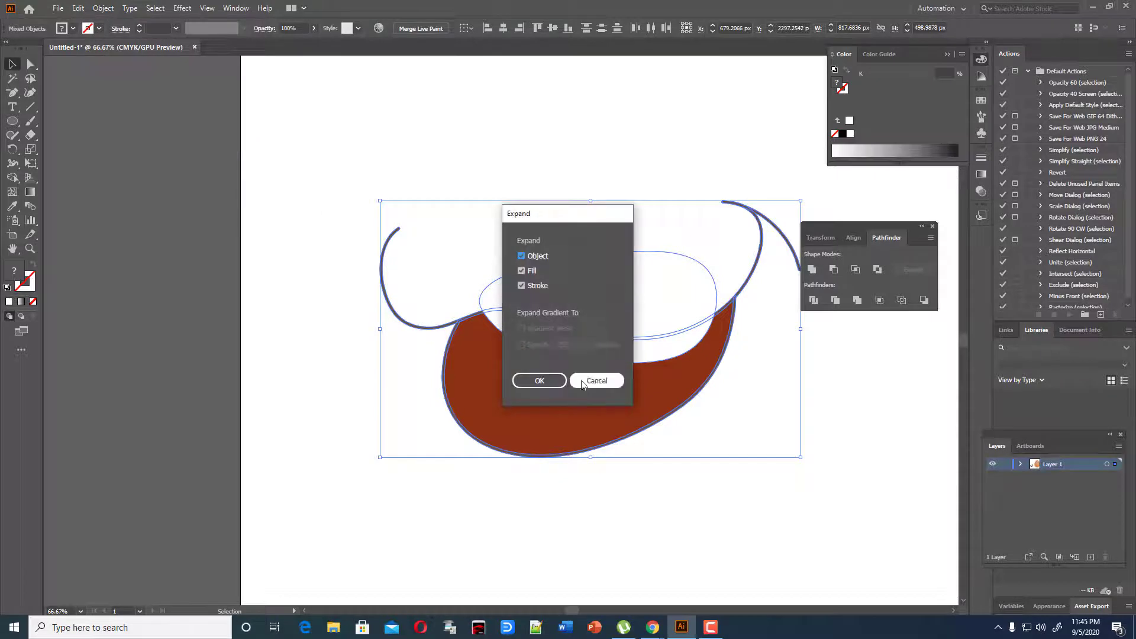
pyautogui.click(548, 382)
pyautogui.click(844, 445)
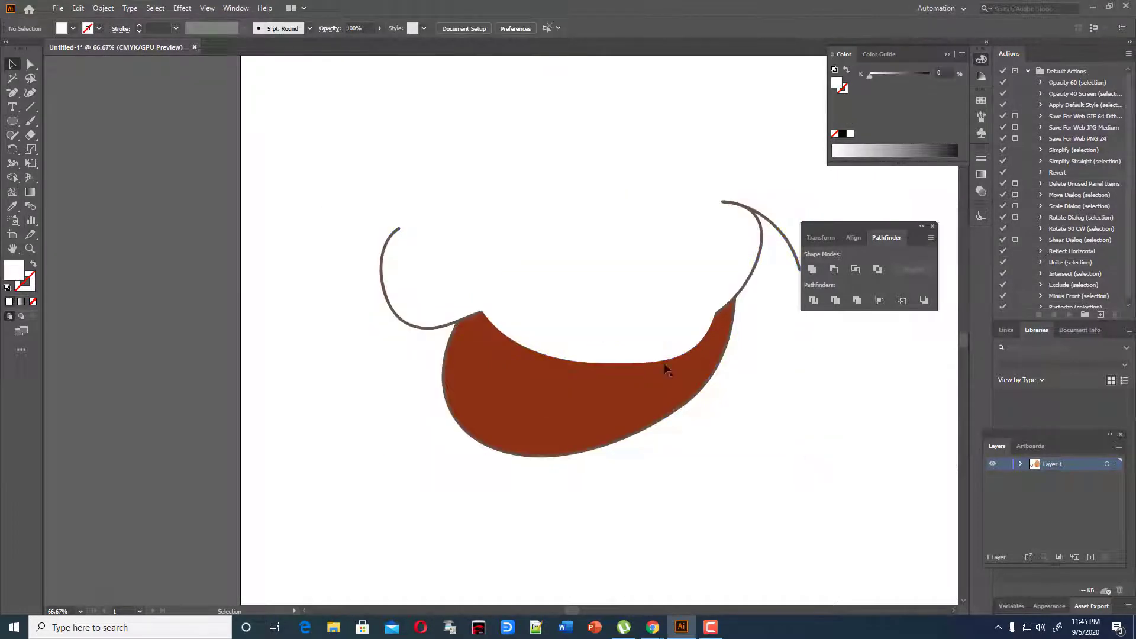
pyautogui.moveTo(388, 202); pyautogui.dragTo(827, 526)
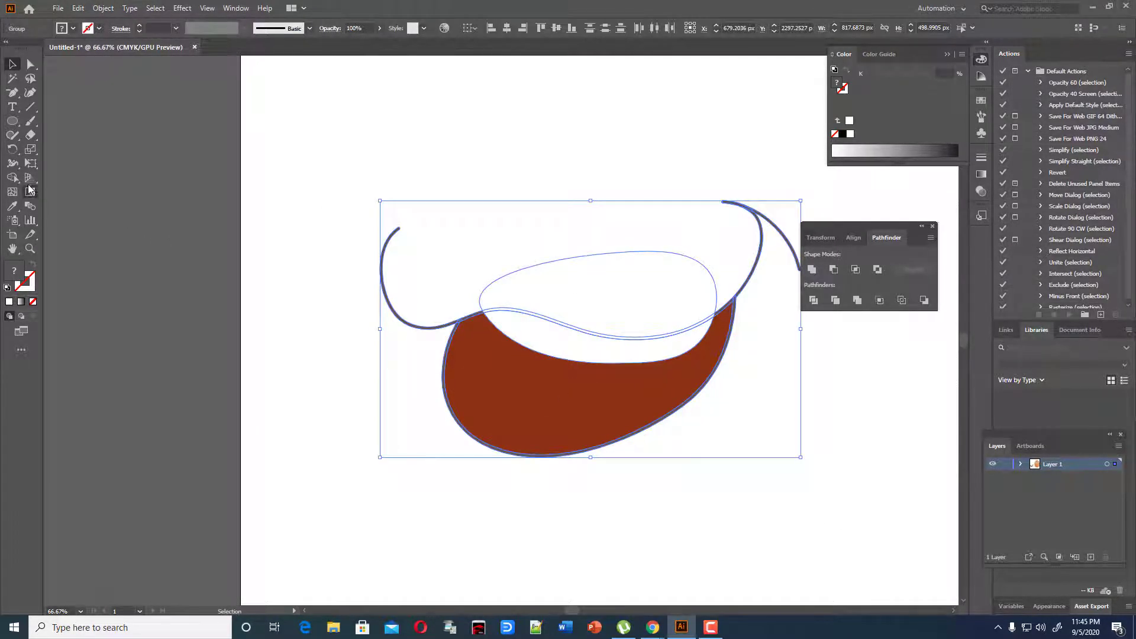
pyautogui.click(30, 135)
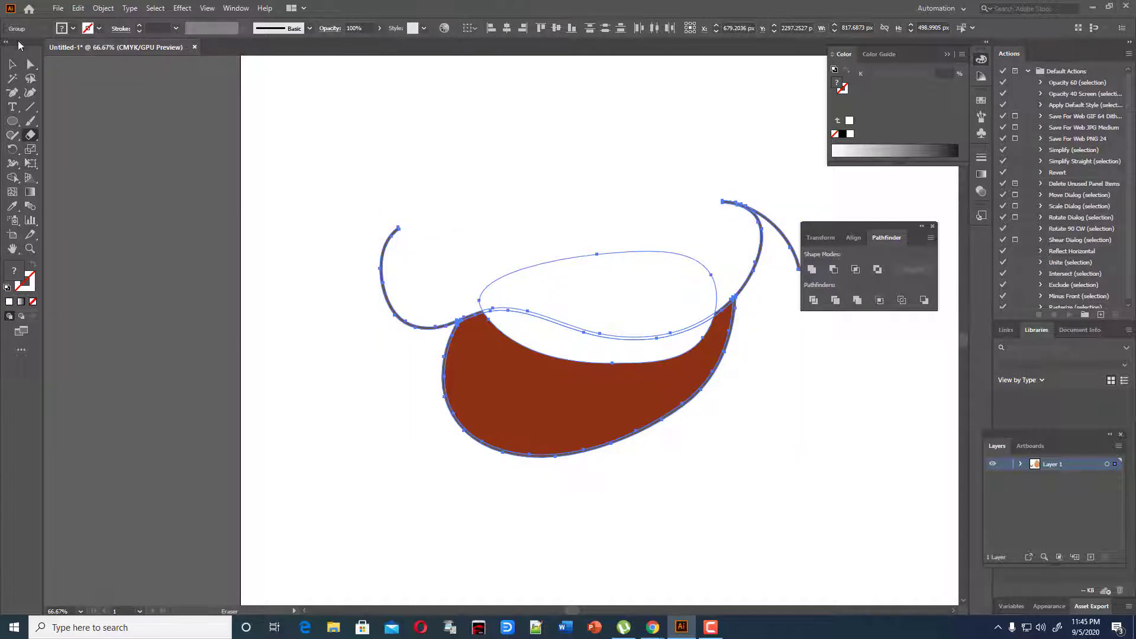
pyautogui.click(12, 64)
pyautogui.click(613, 172)
# Step: Lower the opacity of the white teeth shape to 26%
pyautogui.click(637, 326)
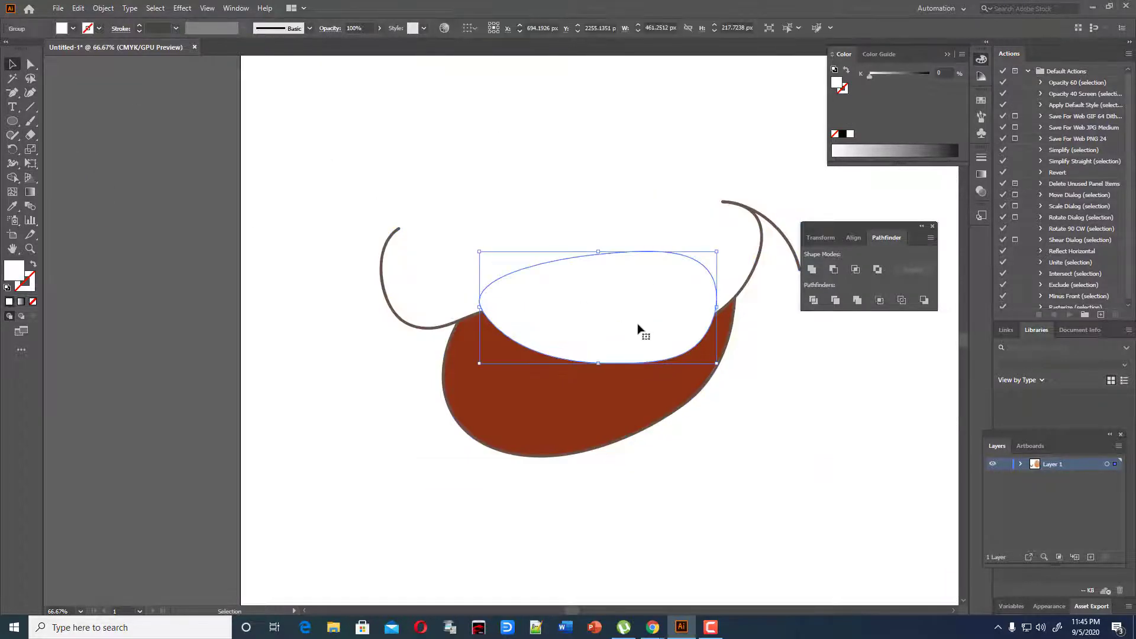
pyautogui.click(30, 135)
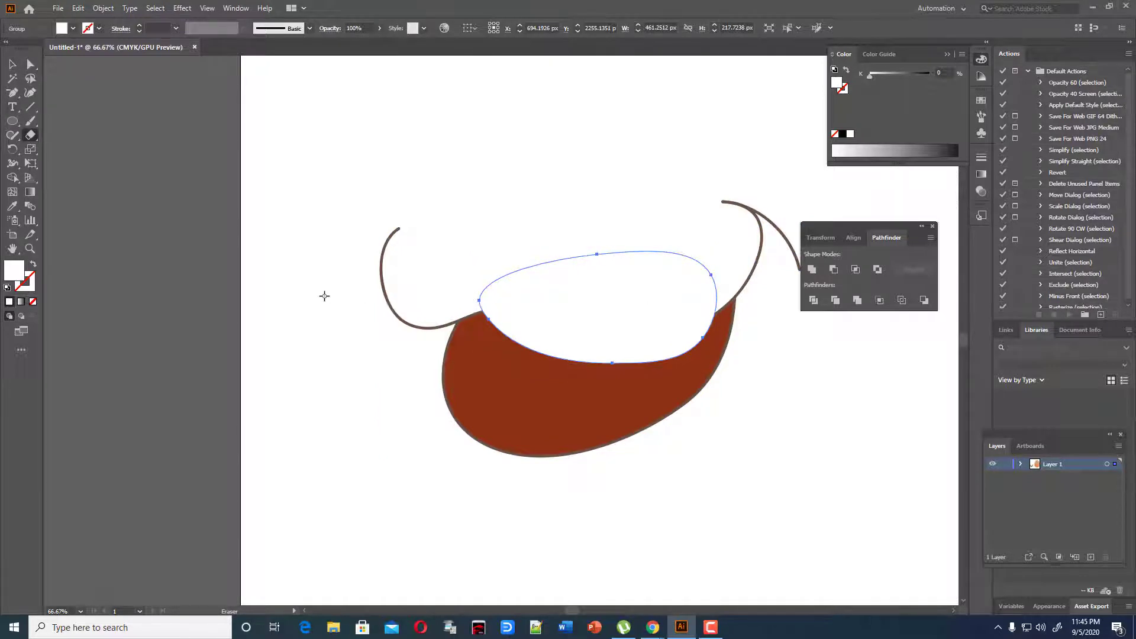
pyautogui.hotkey('ctrl', '+')
pyautogui.hotkey('ctrl', '+')
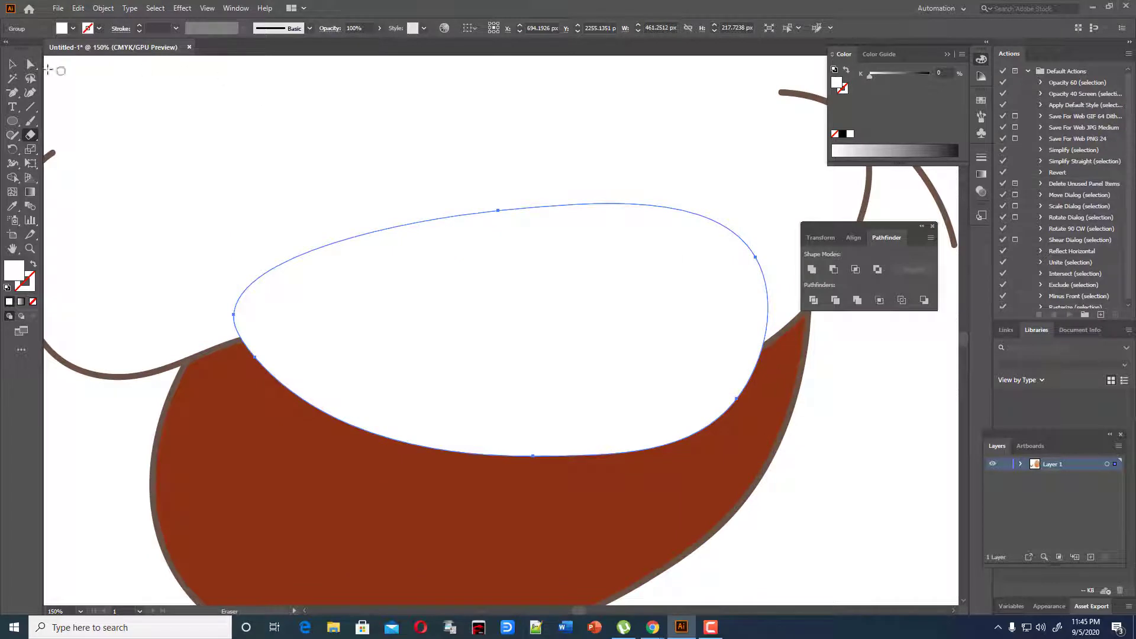
pyautogui.click(12, 64)
pyautogui.click(380, 28)
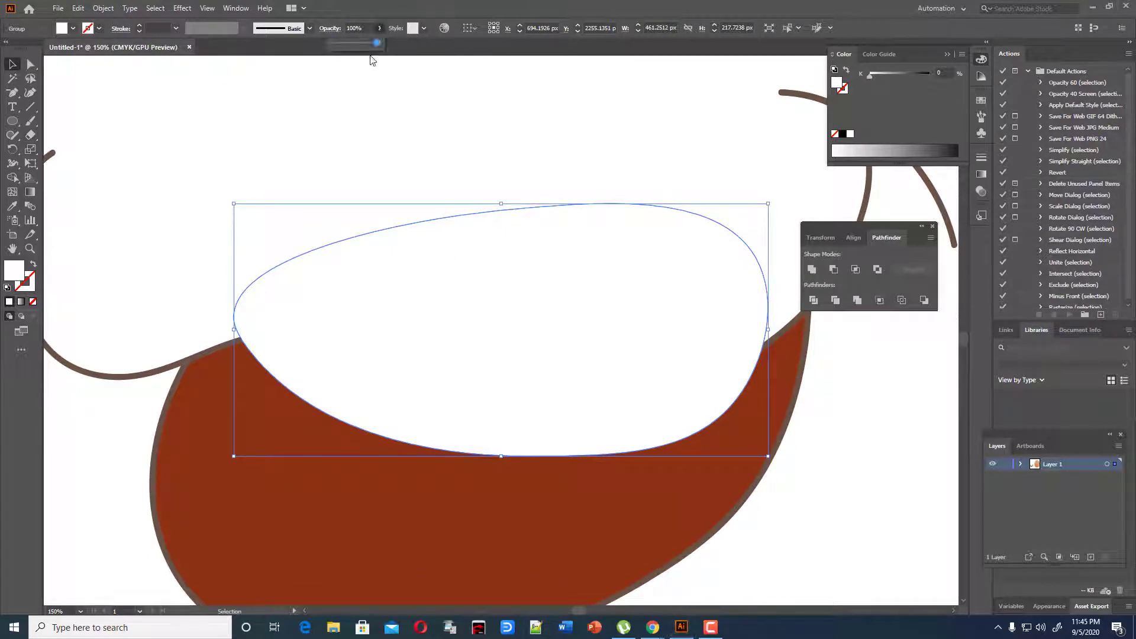
pyautogui.moveTo(371, 44); pyautogui.dragTo(345, 42)
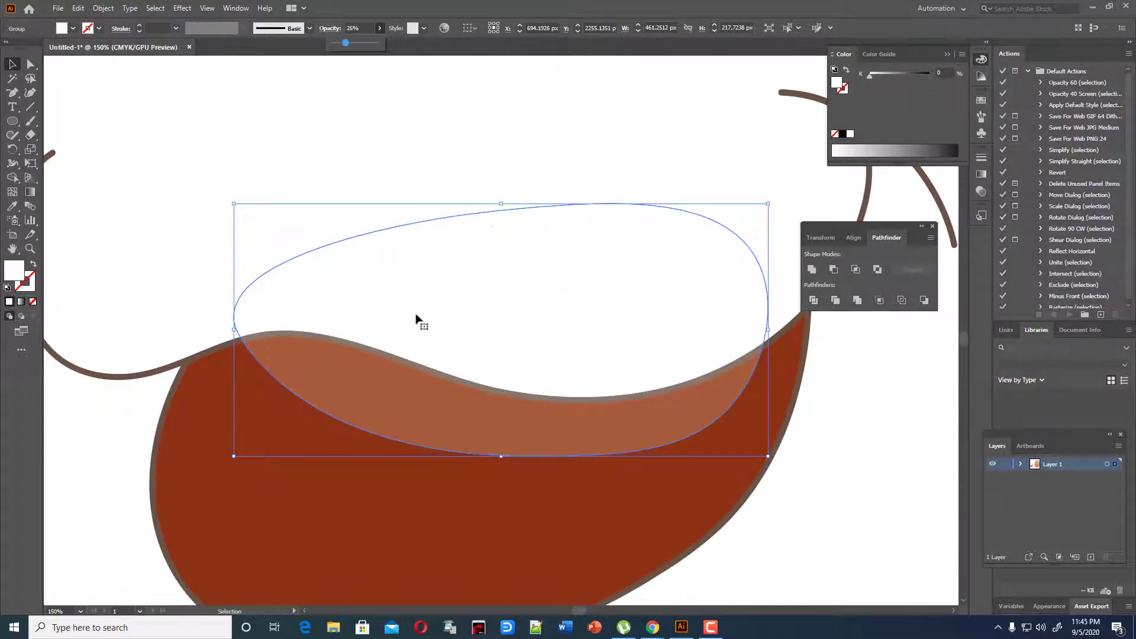
# Step: Try to erase a strip of the white teeth shape along the mouth's upper line in one stroke
pyautogui.click(30, 135)
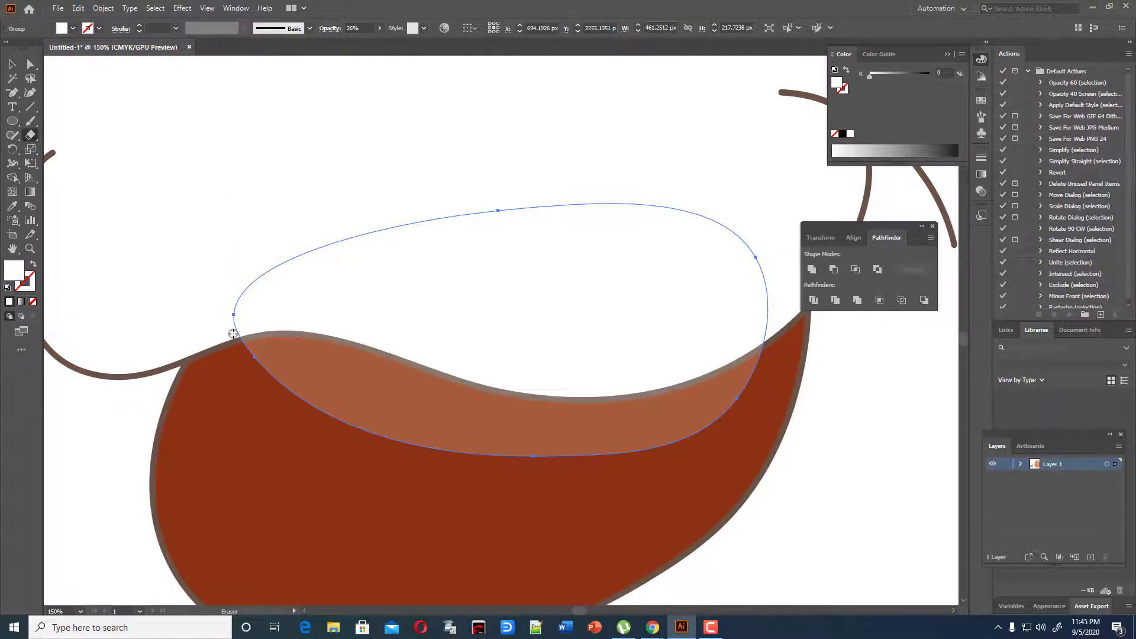
pyautogui.moveTo(233, 333)
pyautogui.mouseDown()
pyautogui.moveTo(319, 335)
pyautogui.moveTo(498, 387)
pyautogui.moveTo(597, 395)
pyautogui.moveTo(760, 364)
pyautogui.mouseUp()
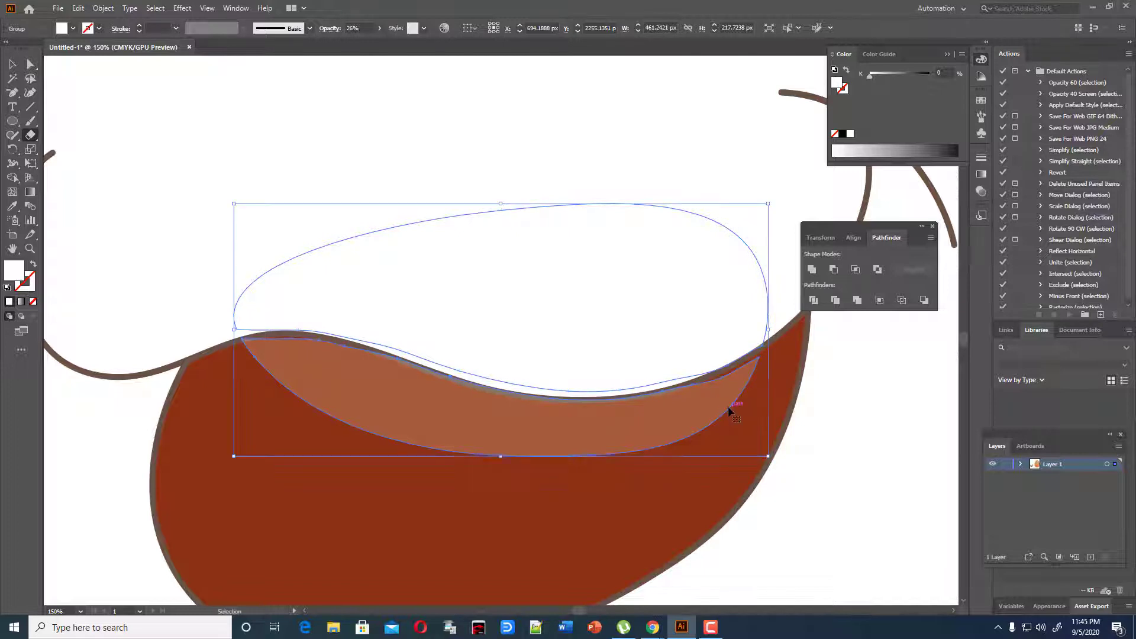
pyautogui.hotkey('ctrl', 'z')
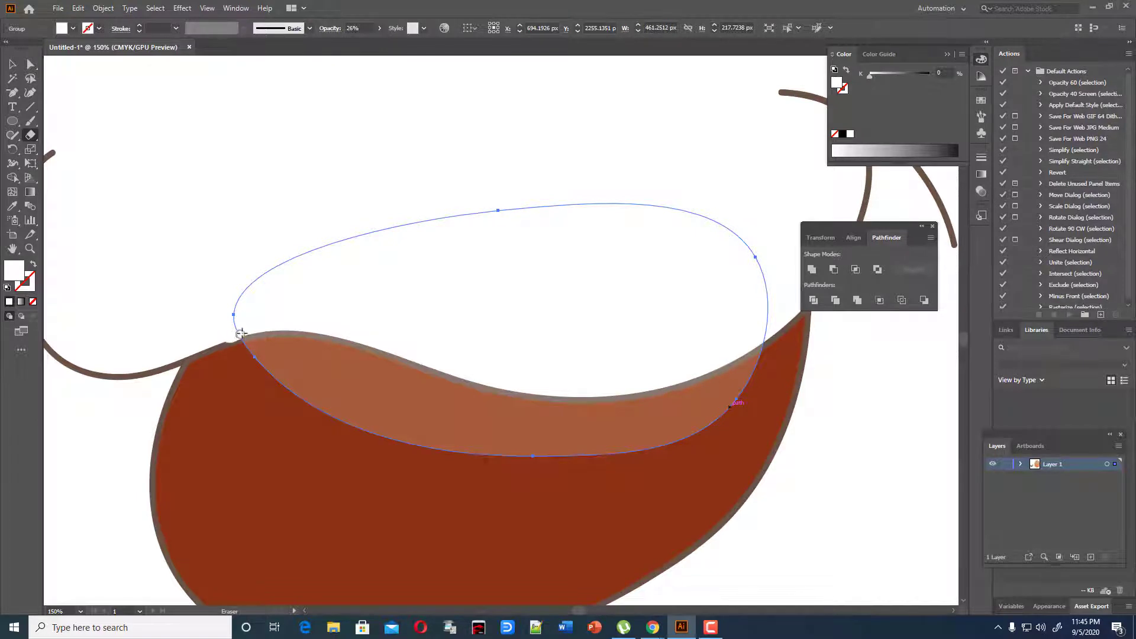
# Step: Erase the white shape along the mouth's upper line, separating the teeth from the excess above it
pyautogui.moveTo(257, 331)
pyautogui.mouseDown()
pyautogui.moveTo(361, 337)
pyautogui.moveTo(505, 384)
pyautogui.moveTo(665, 380)
pyautogui.moveTo(764, 335)
pyautogui.moveTo(778, 283)
pyautogui.moveTo(773, 271)
pyautogui.moveTo(771, 303)
pyautogui.moveTo(725, 224)
pyautogui.moveTo(650, 205)
pyautogui.moveTo(535, 204)
pyautogui.moveTo(352, 239)
pyautogui.moveTo(262, 277)
pyautogui.moveTo(238, 324)
pyautogui.moveTo(282, 261)
pyautogui.moveTo(428, 219)
pyautogui.moveTo(376, 239)
pyautogui.mouseUp()
pyautogui.moveTo(263, 290)
pyautogui.mouseDown()
pyautogui.moveTo(350, 236)
pyautogui.moveTo(289, 268)
pyautogui.moveTo(322, 259)
pyautogui.mouseUp()
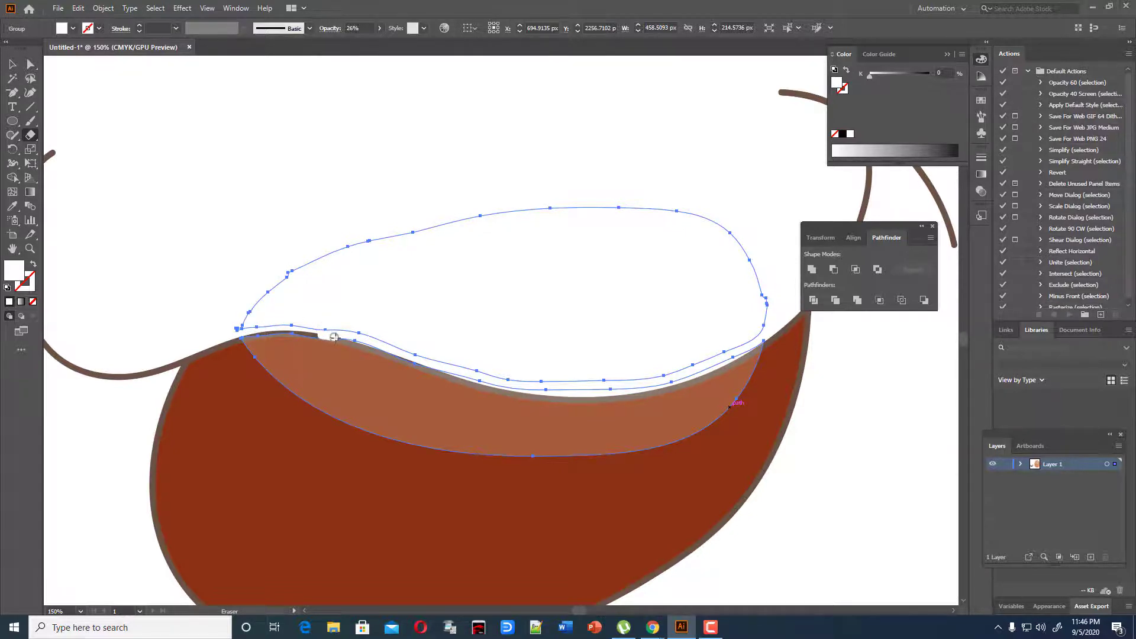
pyautogui.moveTo(334, 337)
pyautogui.mouseDown()
pyautogui.moveTo(536, 386)
pyautogui.moveTo(478, 380)
pyautogui.moveTo(534, 387)
pyautogui.moveTo(517, 389)
pyautogui.moveTo(563, 390)
pyautogui.moveTo(546, 390)
pyautogui.moveTo(587, 376)
pyautogui.moveTo(555, 394)
pyautogui.moveTo(671, 376)
pyautogui.moveTo(659, 384)
pyautogui.moveTo(678, 374)
pyautogui.moveTo(650, 386)
pyautogui.moveTo(761, 325)
pyautogui.mouseUp()
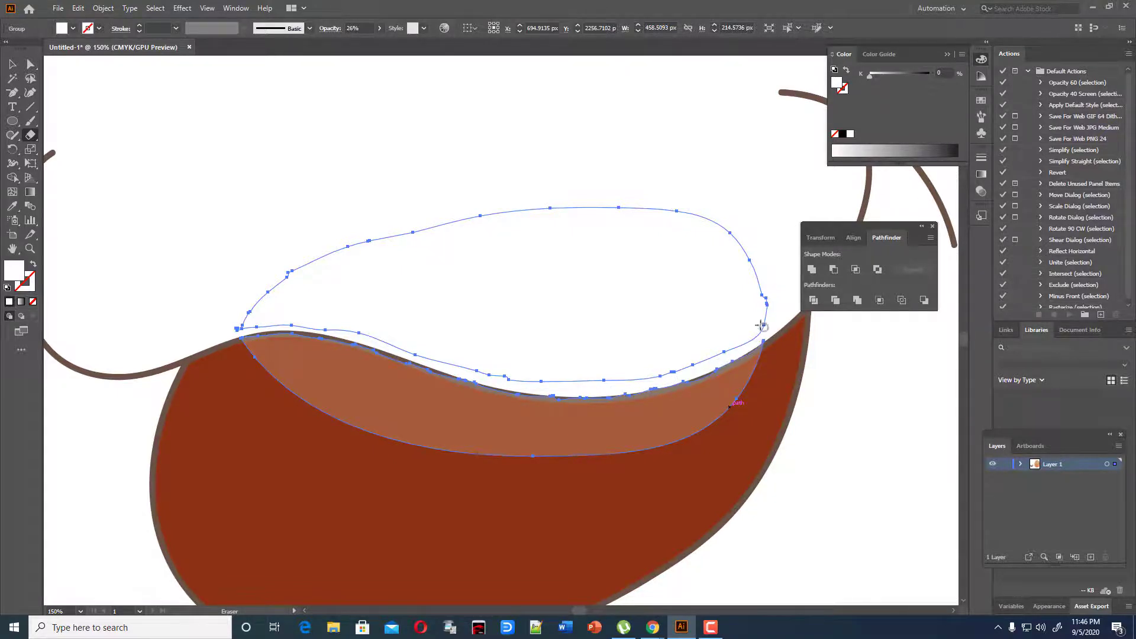
# Step: Try to remove the excess white piece above the mouth by deleting the still-grouped white shape
pyautogui.click(12, 63)
pyautogui.click(390, 188)
pyautogui.click(381, 261)
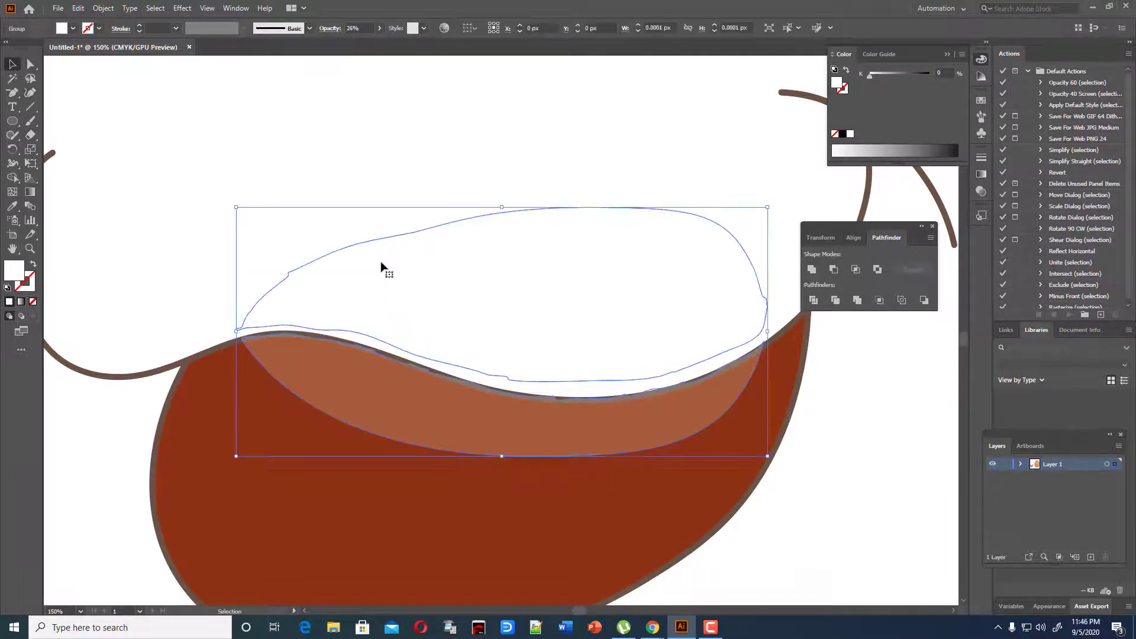
pyautogui.press('Delete')
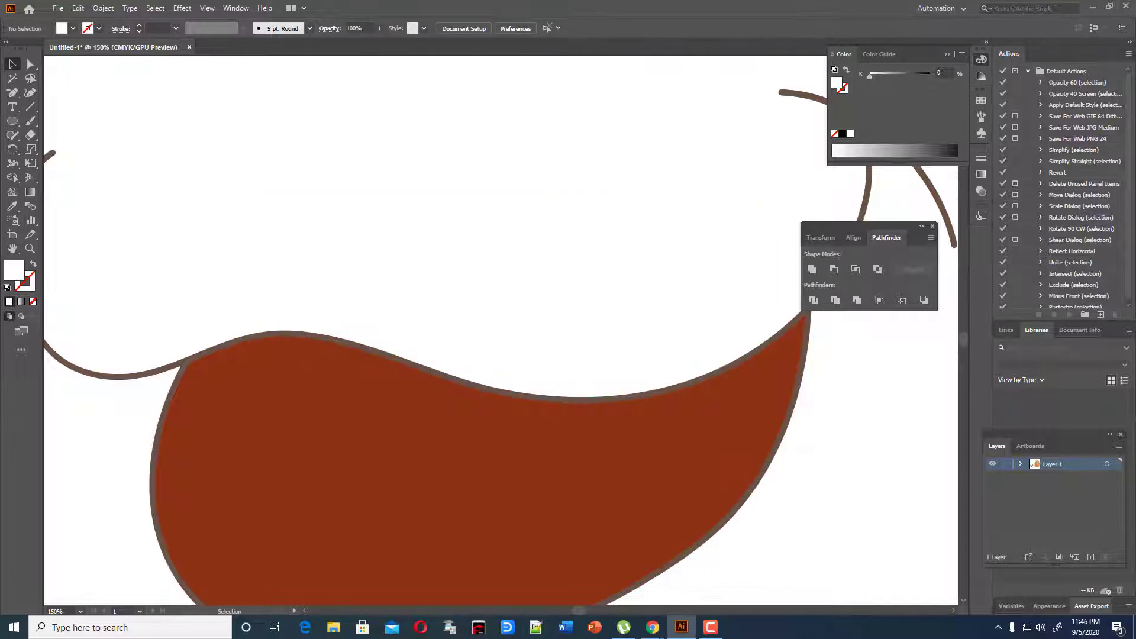
pyautogui.scroll(-3, 619, 264)
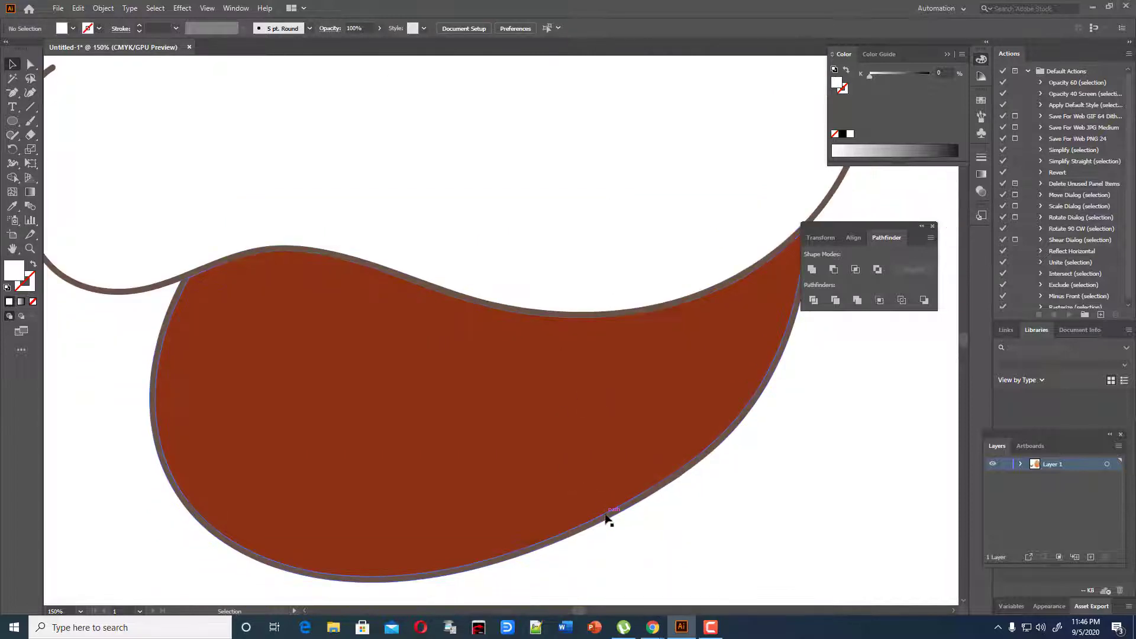
pyautogui.click(604, 519)
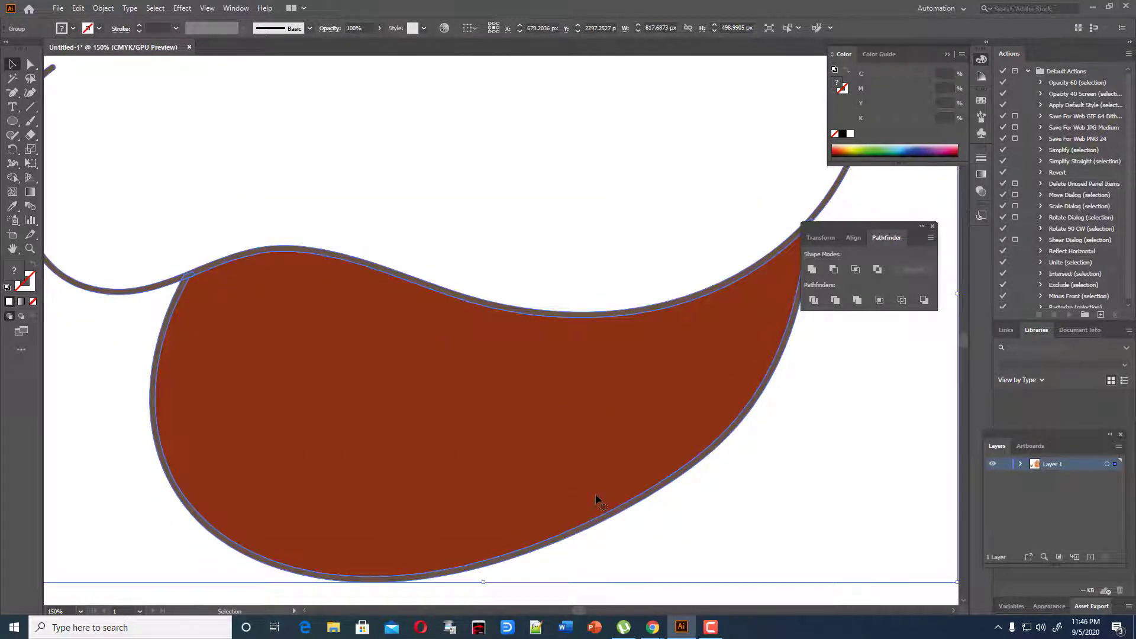
pyautogui.press('a')
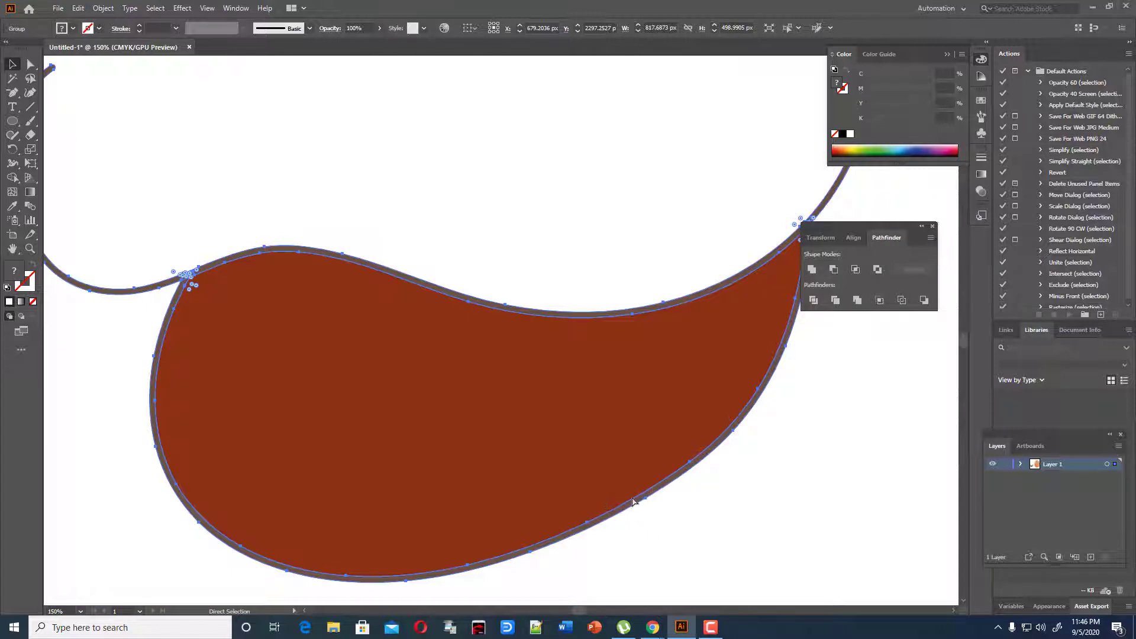
pyautogui.press('v')
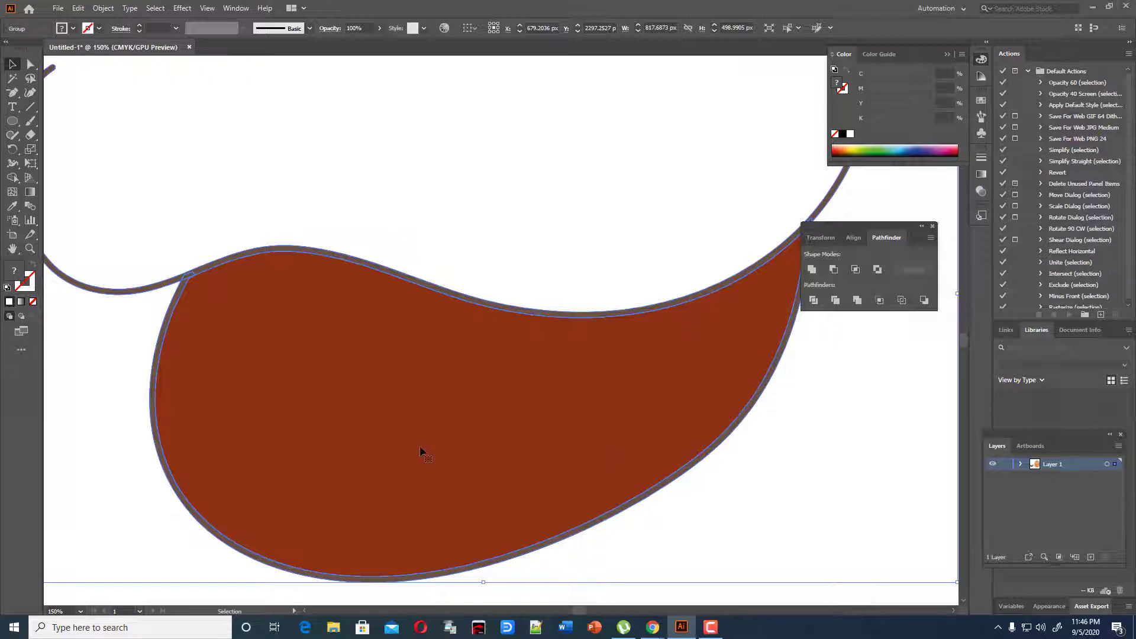
pyautogui.click(531, 229)
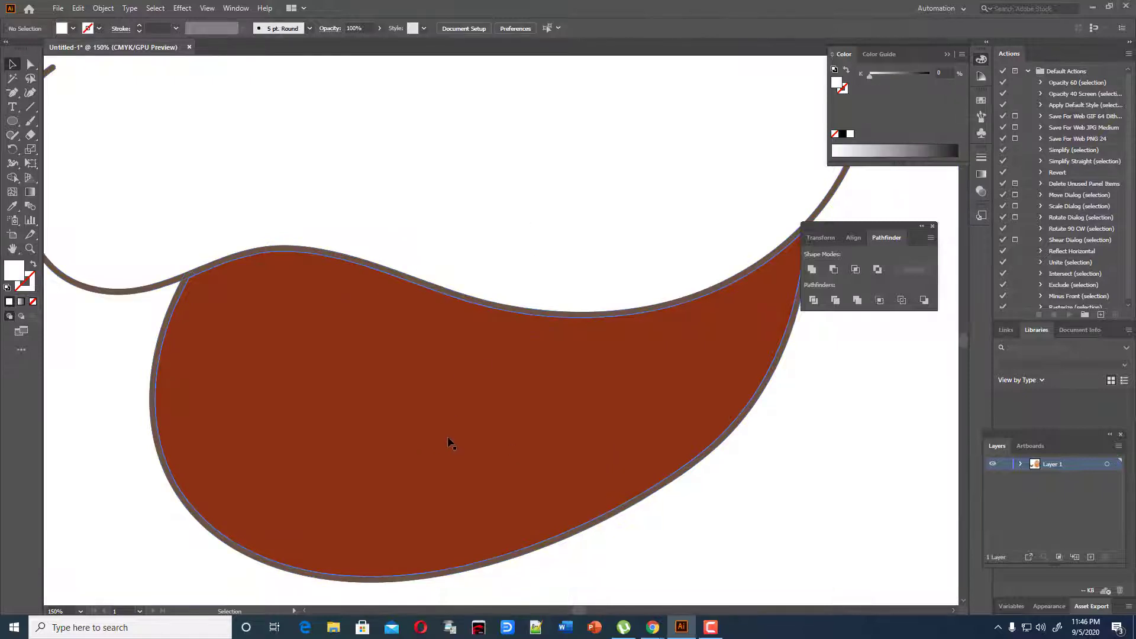
pyautogui.click(480, 386)
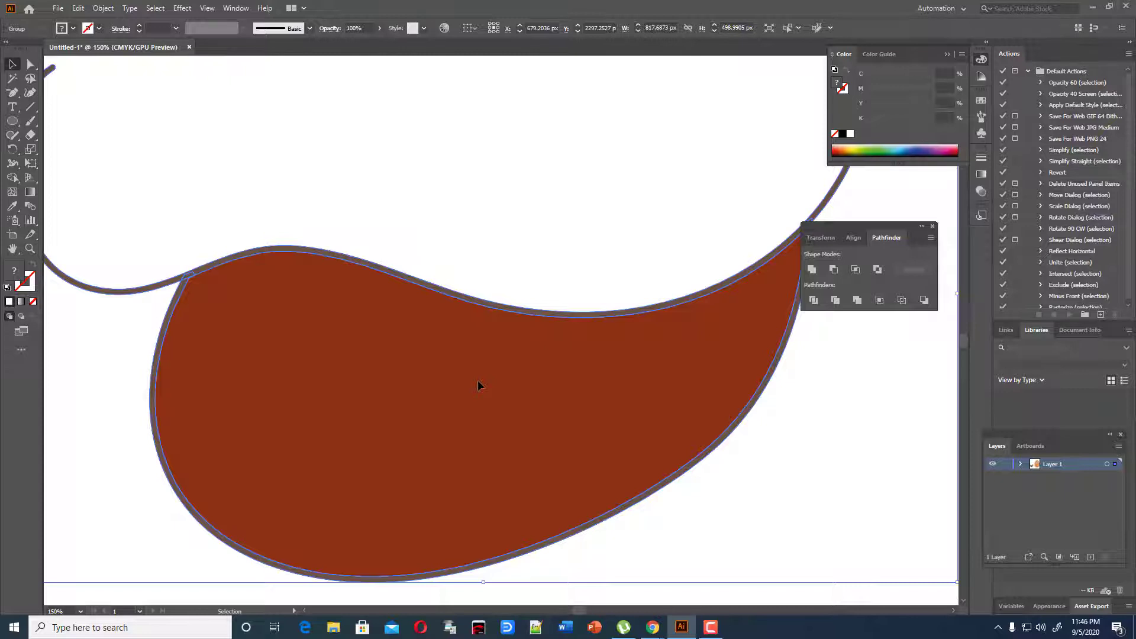
pyautogui.hotkey('ctrl', 'shift', 'a')
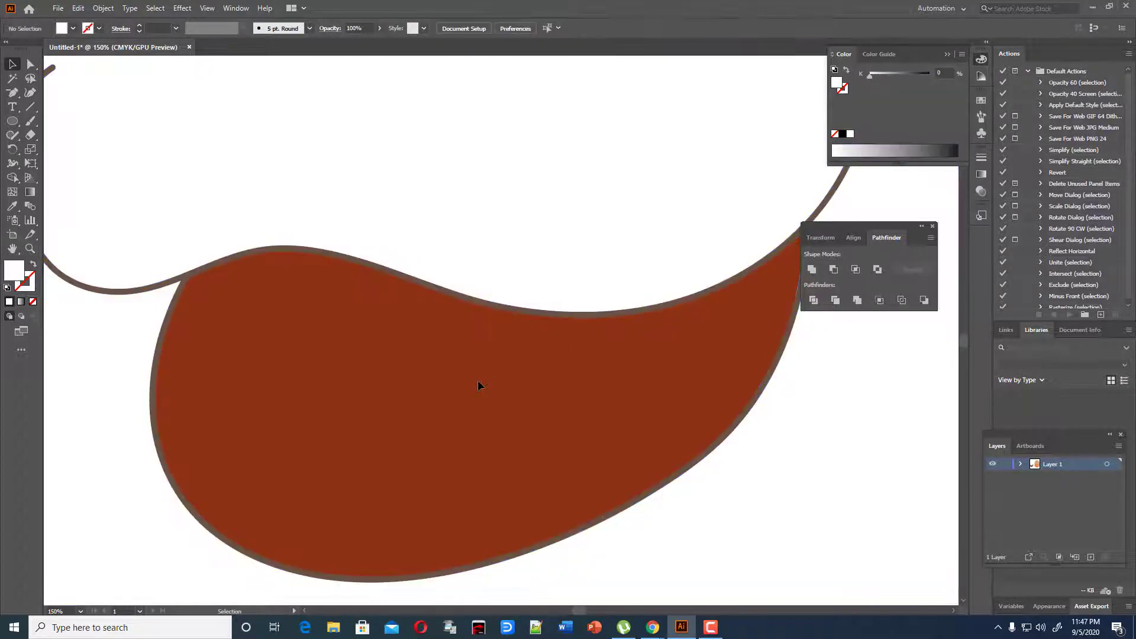
pyautogui.click(395, 350)
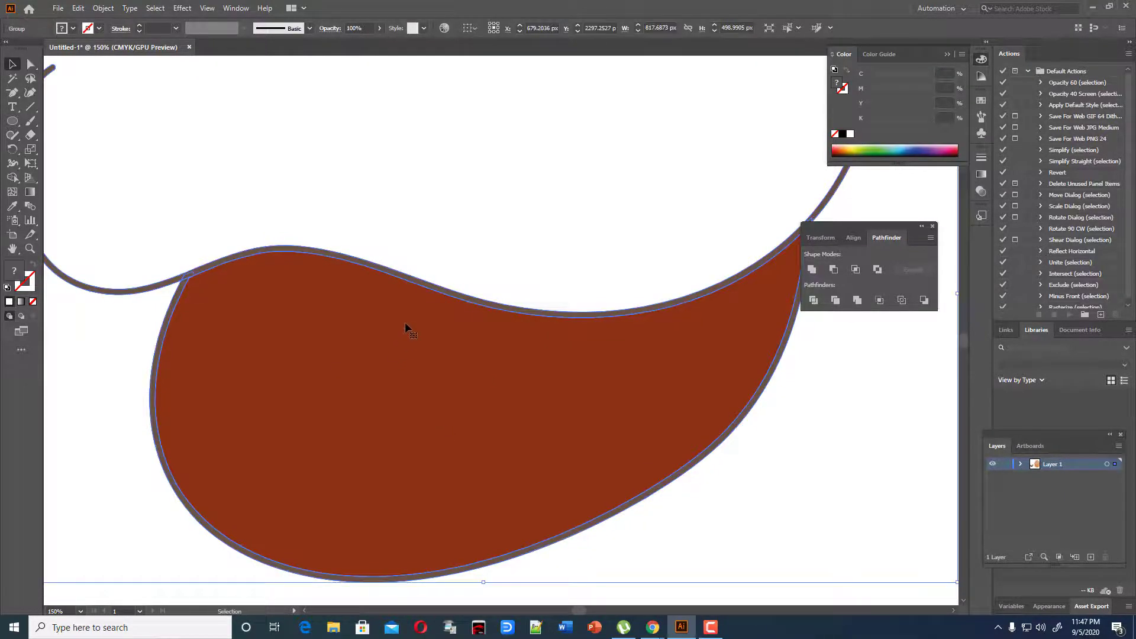
# Step: Restore the deleted white shape, try deleting it again, and undo that deletion
pyautogui.hotkey('ctrl', 'v')
pyautogui.hotkey('ctrl', 'shift', 'a')
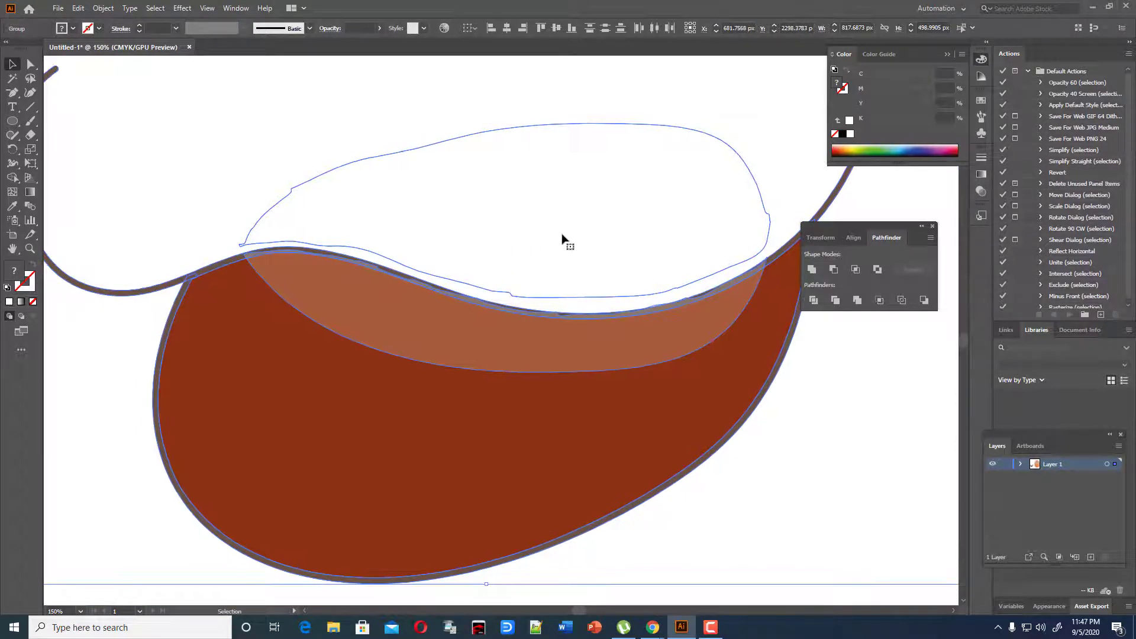
pyautogui.click(499, 137)
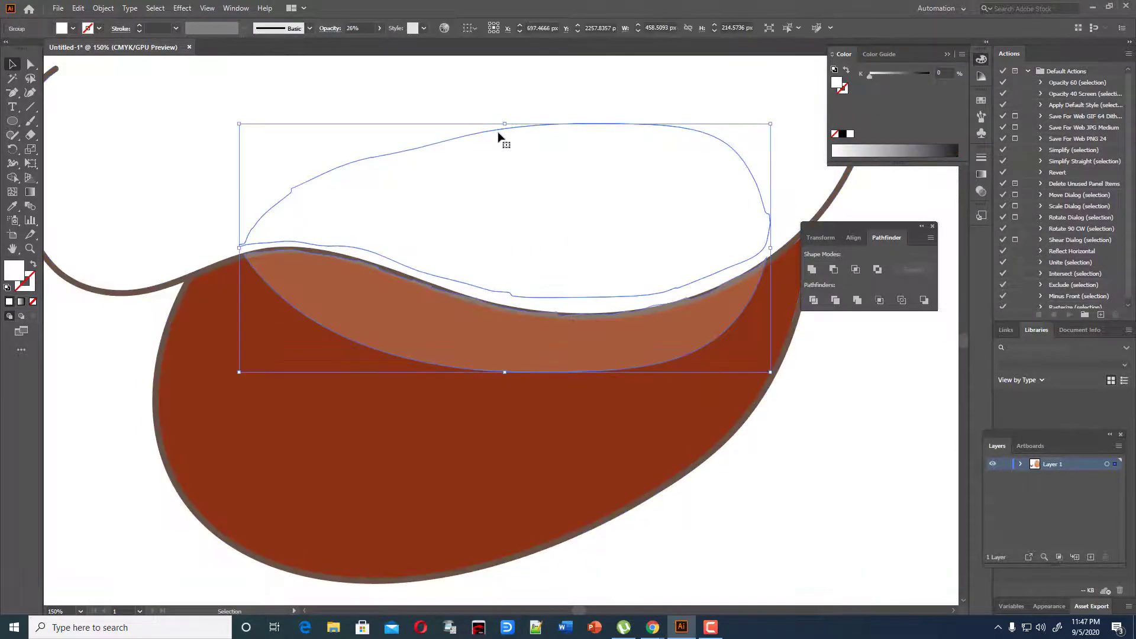
pyautogui.press('Delete')
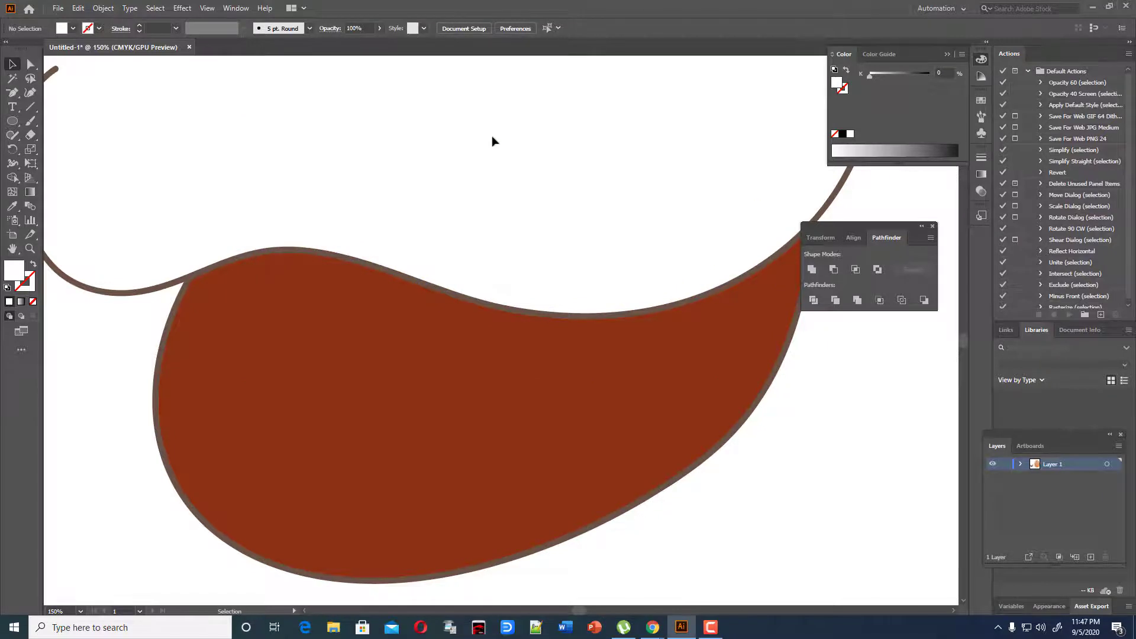
pyautogui.hotkey('ctrl', 'z')
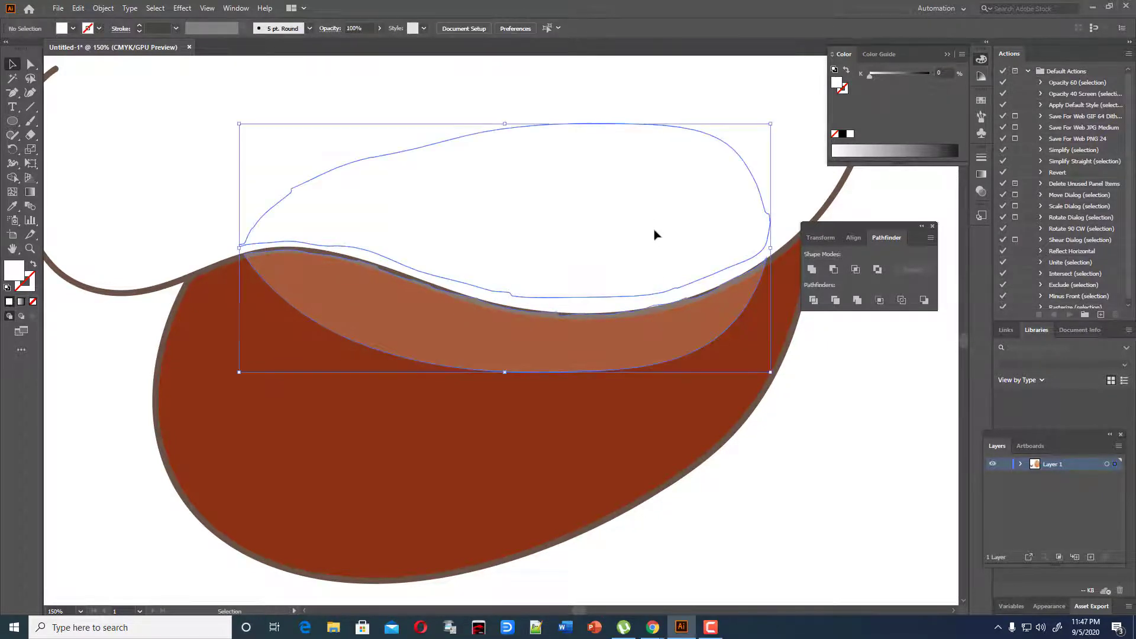
# Step: Ungroup the white shape and delete its excess piece above the mouth's upper line, keeping the teeth
pyautogui.rightClick(660, 230)
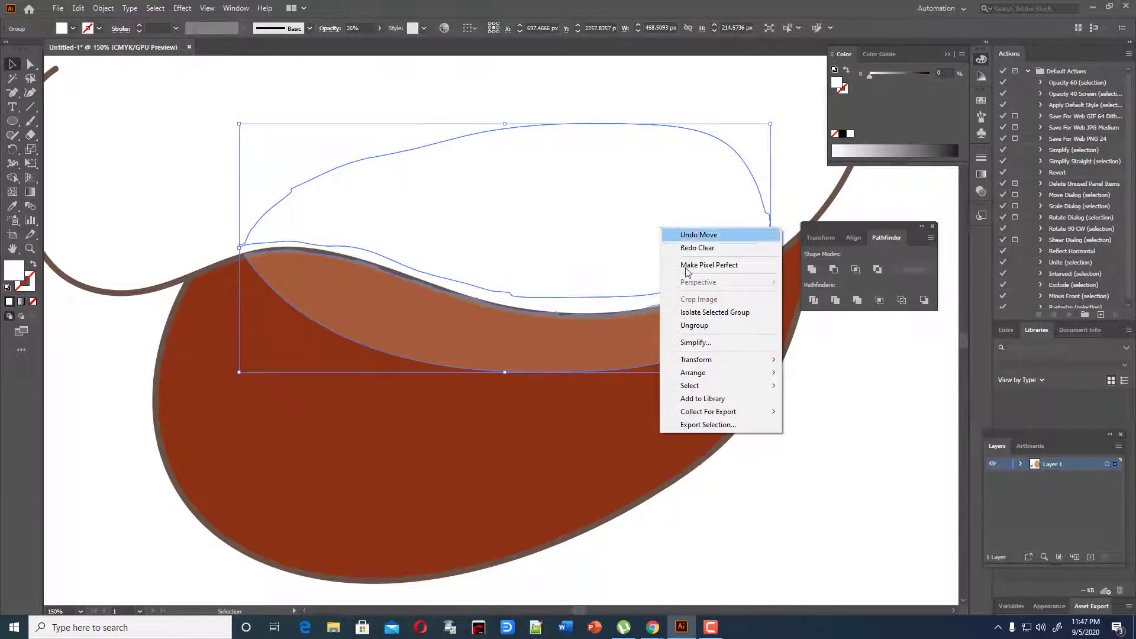
pyautogui.click(691, 329)
pyautogui.click(887, 386)
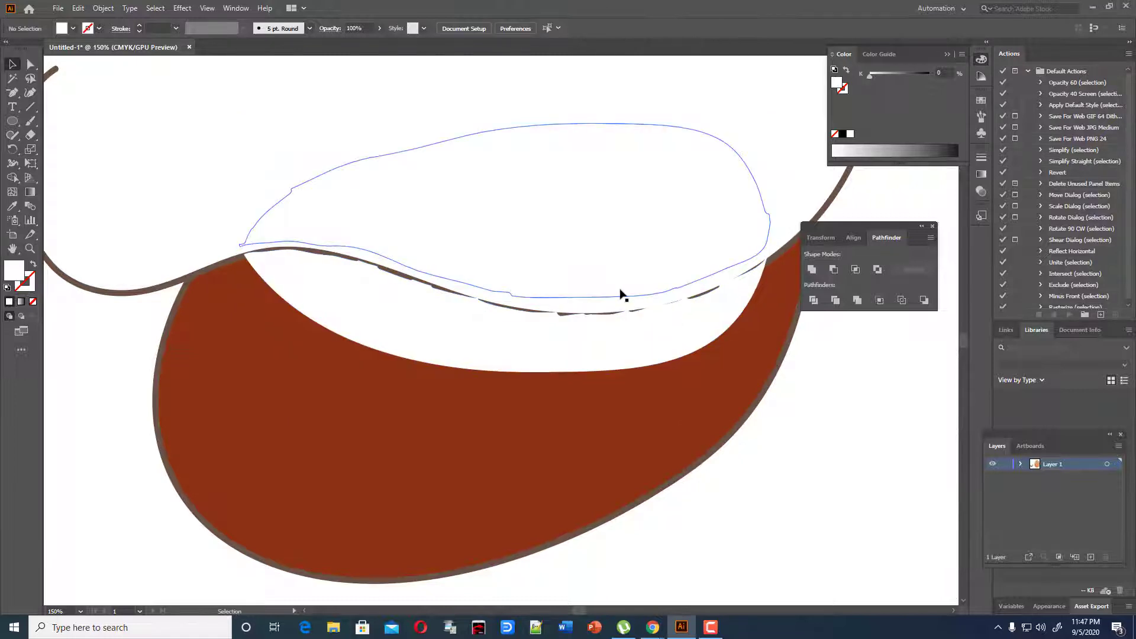
pyautogui.click(622, 294)
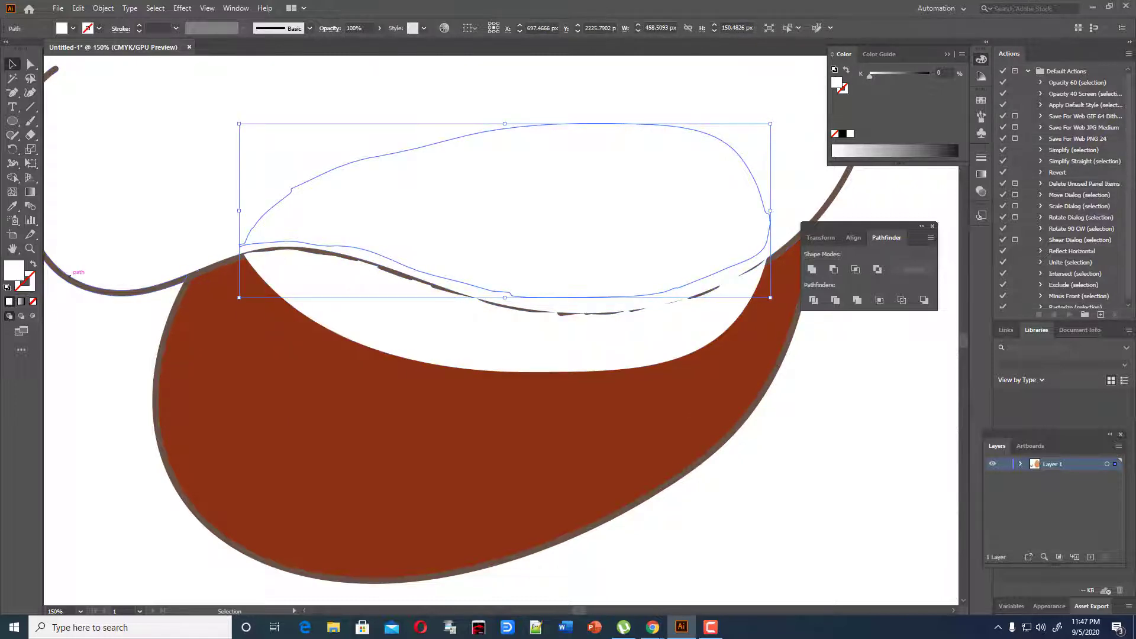
pyautogui.press('Delete')
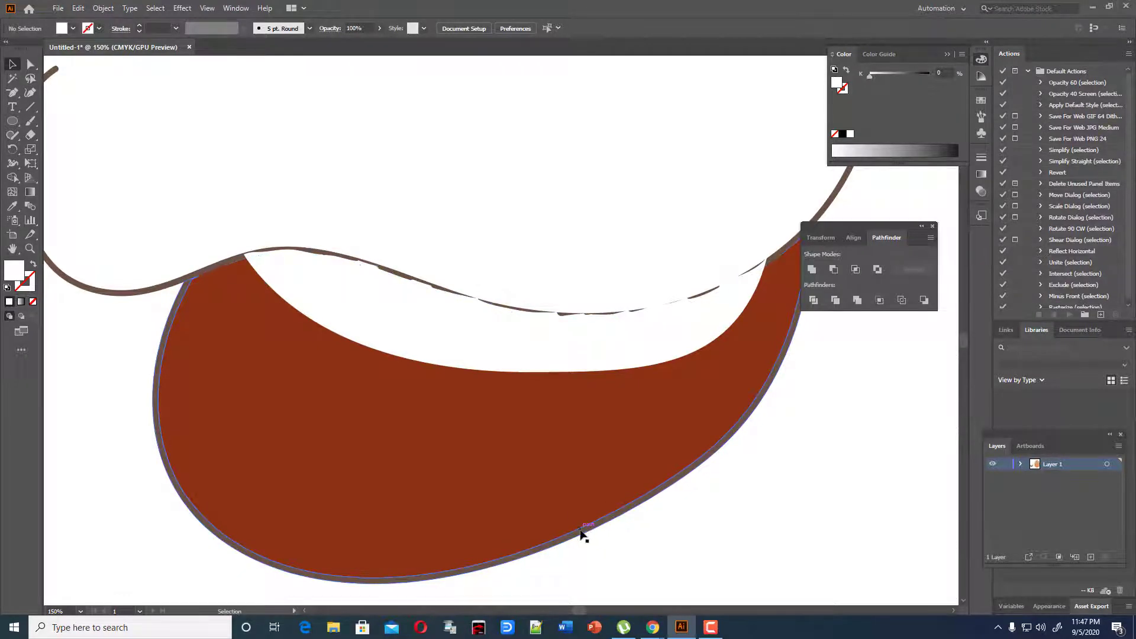
# Step: Try bringing the dark red mouth group in front of the teeth, and send it back behind them
pyautogui.click(177, 324)
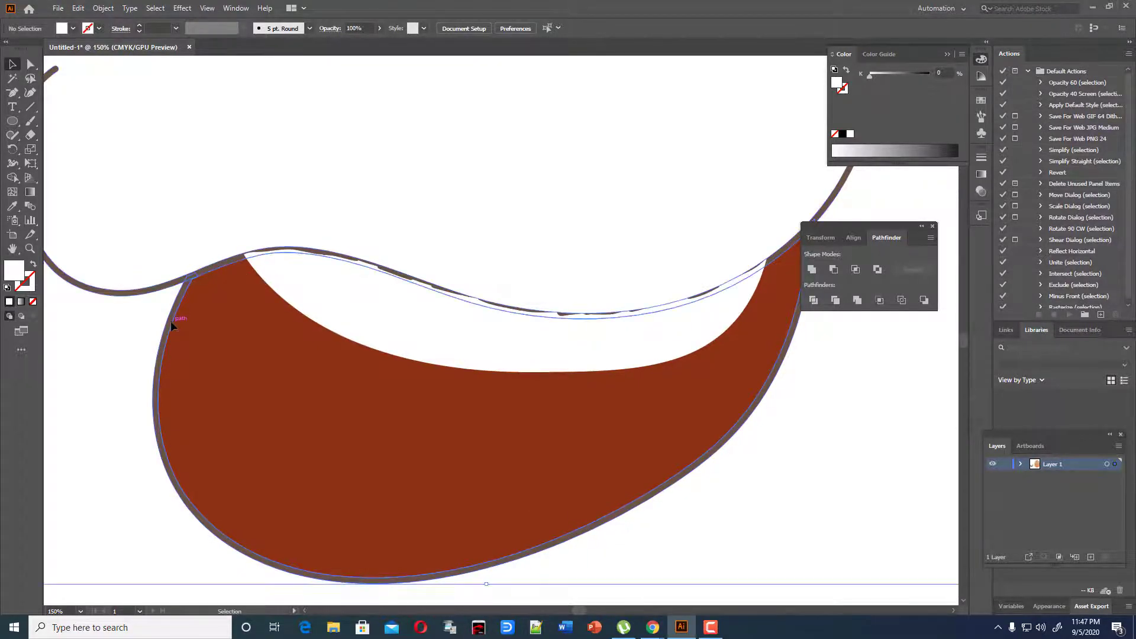
pyautogui.press('a')
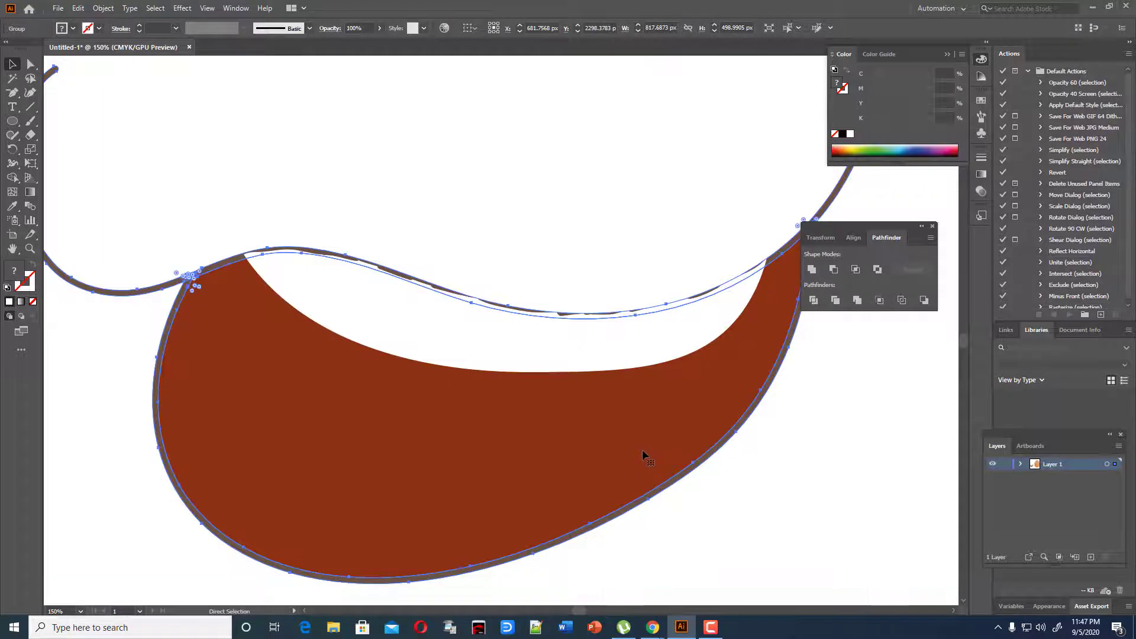
pyautogui.press('v')
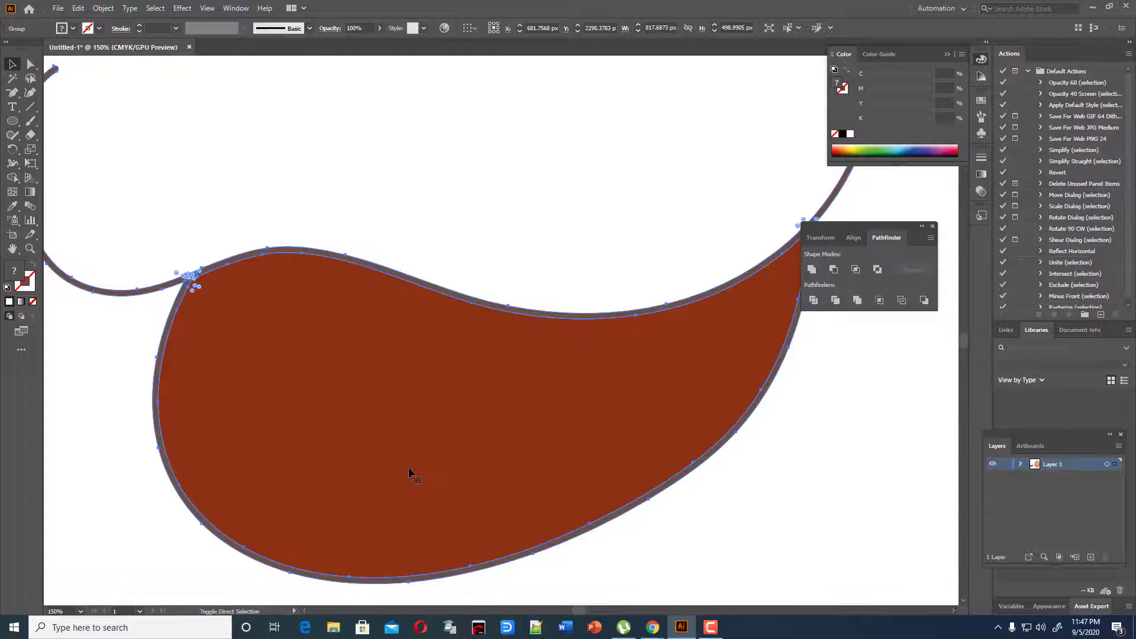
pyautogui.click(865, 429)
pyautogui.scroll(-2, 864, 429)
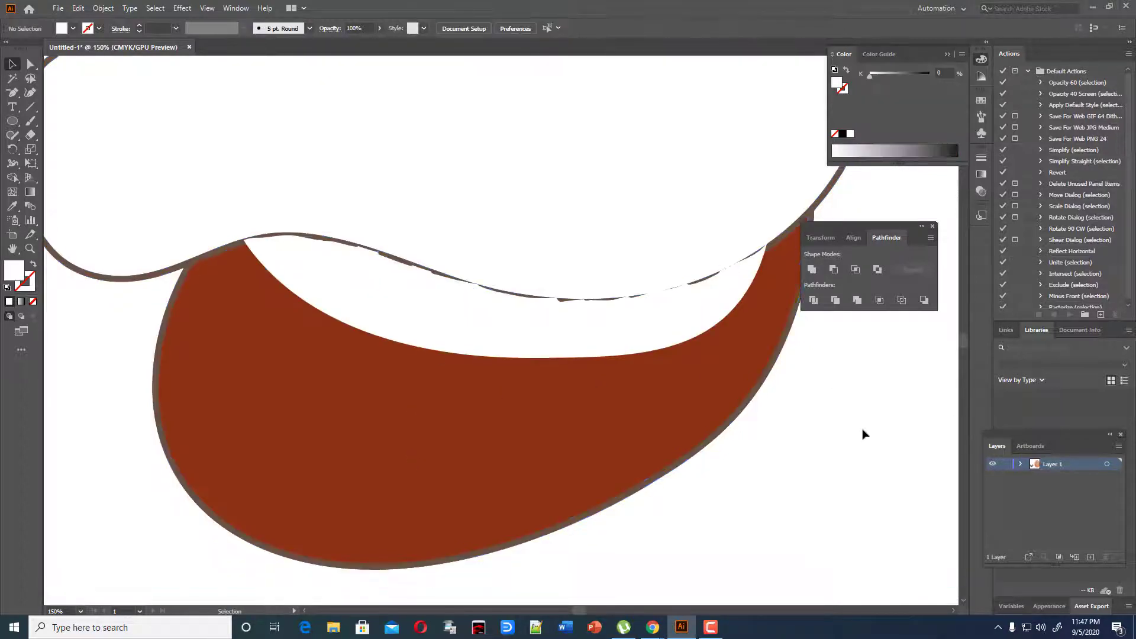
pyautogui.hotkey('ctrl', '-')
pyautogui.hotkey('ctrl', '-')
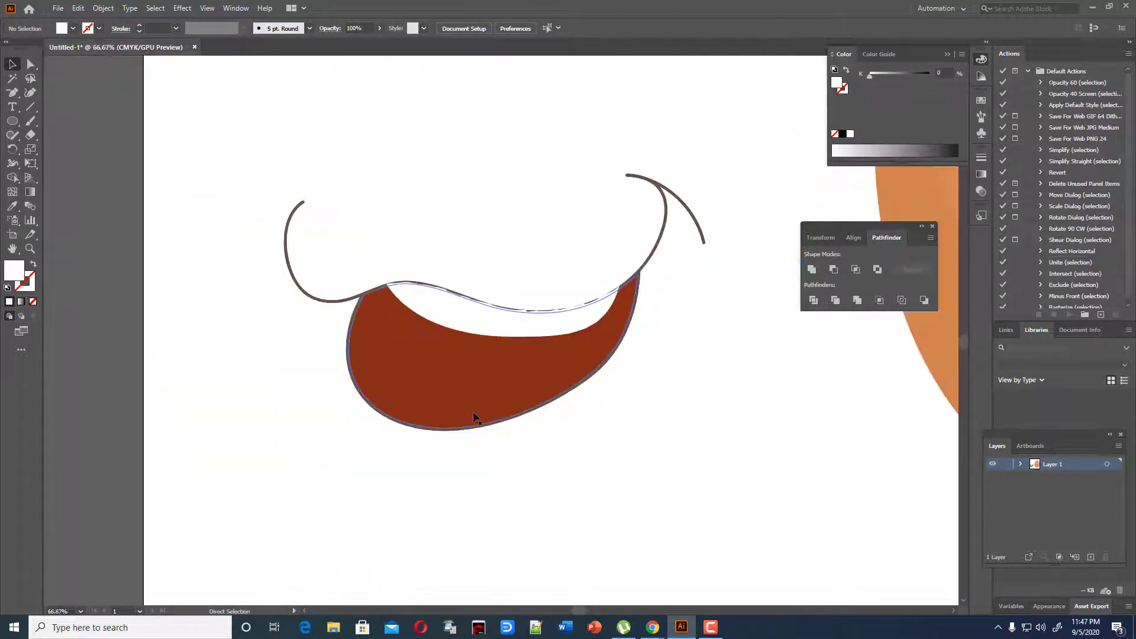
# Step: Duplicate the mouth group with its outline and dark red fill, and place the copy below the original mouth
pyautogui.click(659, 246)
pyautogui.rightClick(659, 246)
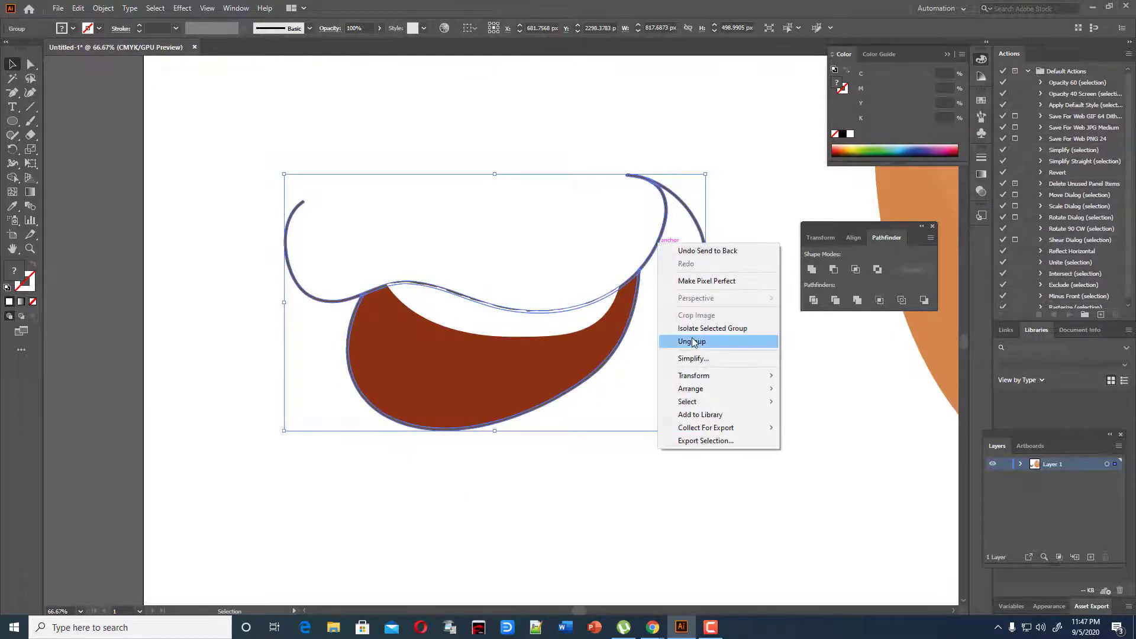
pyautogui.click(731, 332)
pyautogui.click(733, 330)
pyautogui.click(646, 268)
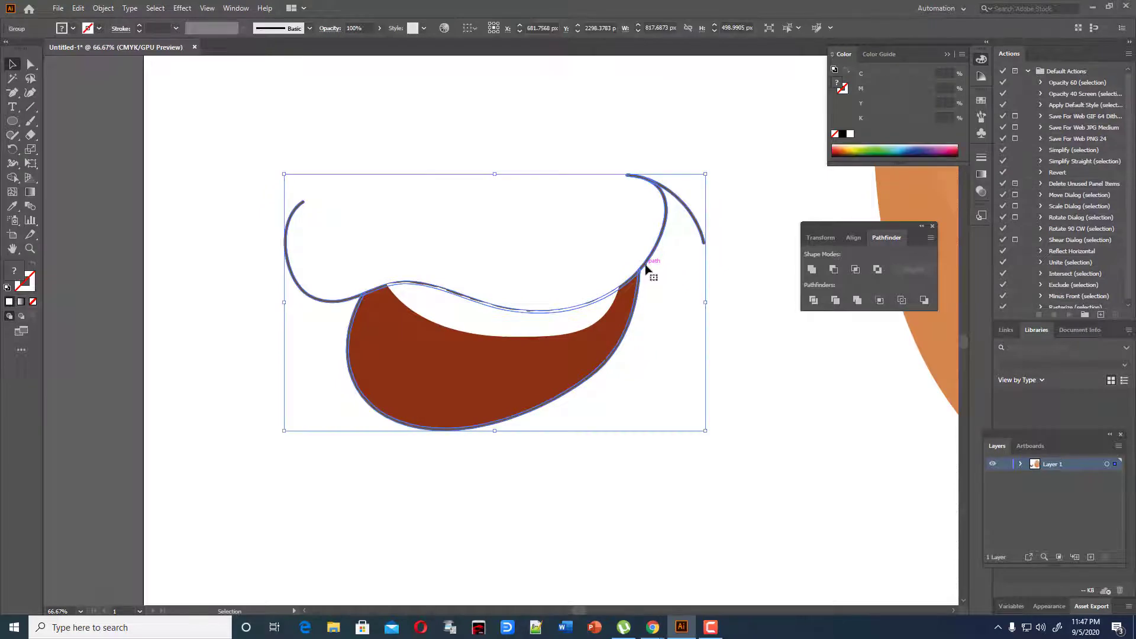
pyautogui.press('a')
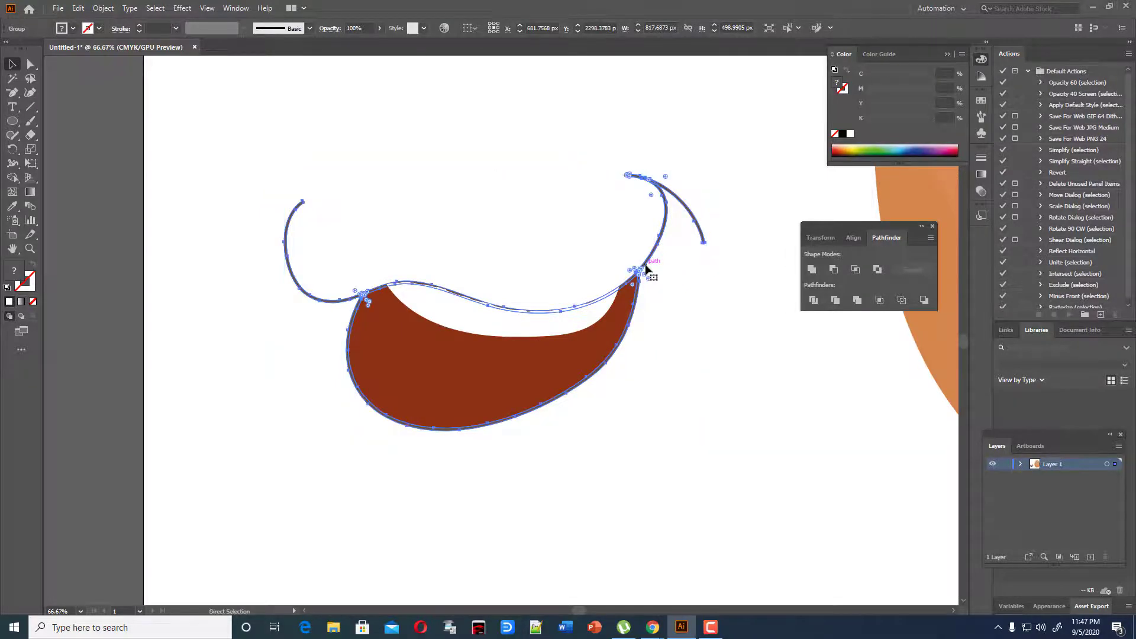
pyautogui.hotkey('ctrl', 'shift')
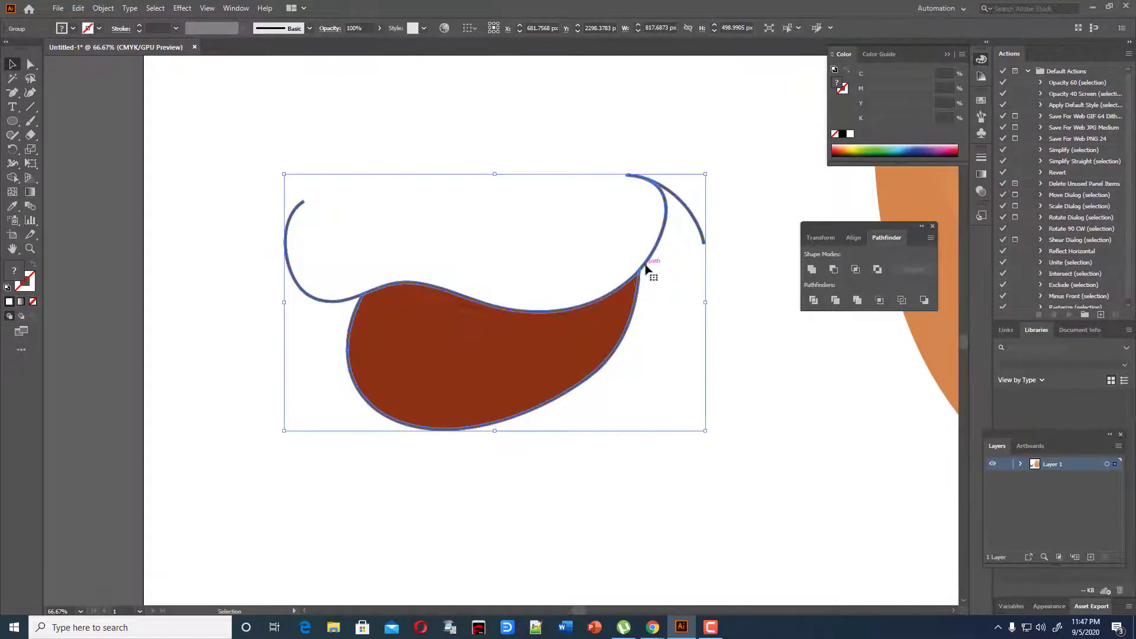
pyautogui.click(716, 327)
pyautogui.moveTo(578, 325); pyautogui.dragTo(468, 533)
pyautogui.scroll(-4, 533, 508)
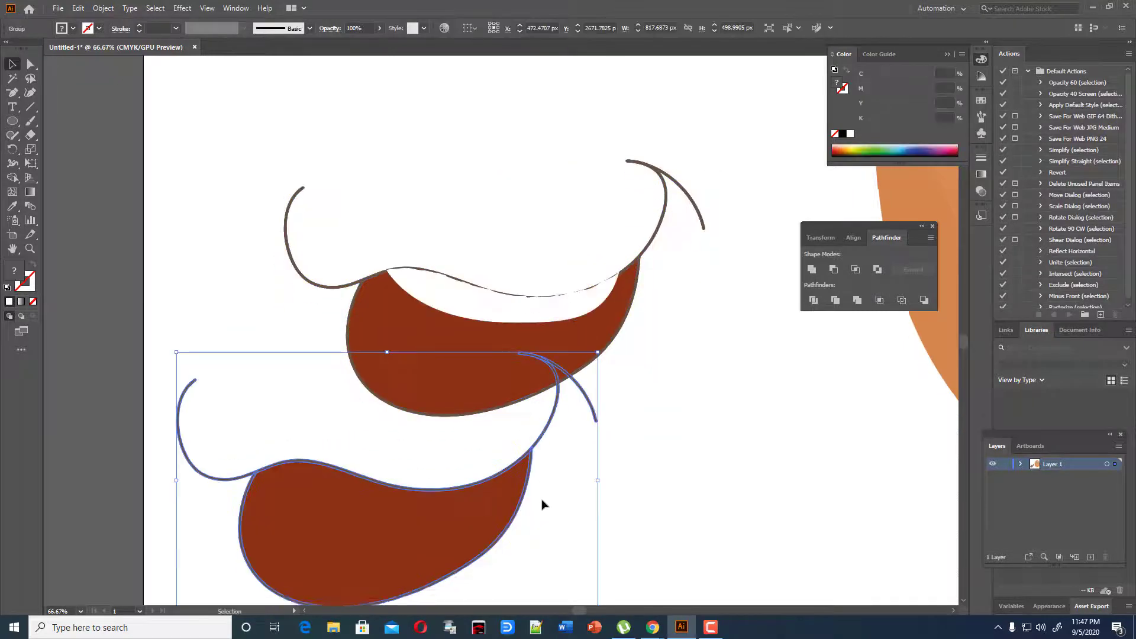
pyautogui.moveTo(466, 459); pyautogui.dragTo(675, 513)
pyautogui.scroll(-4, 678, 508)
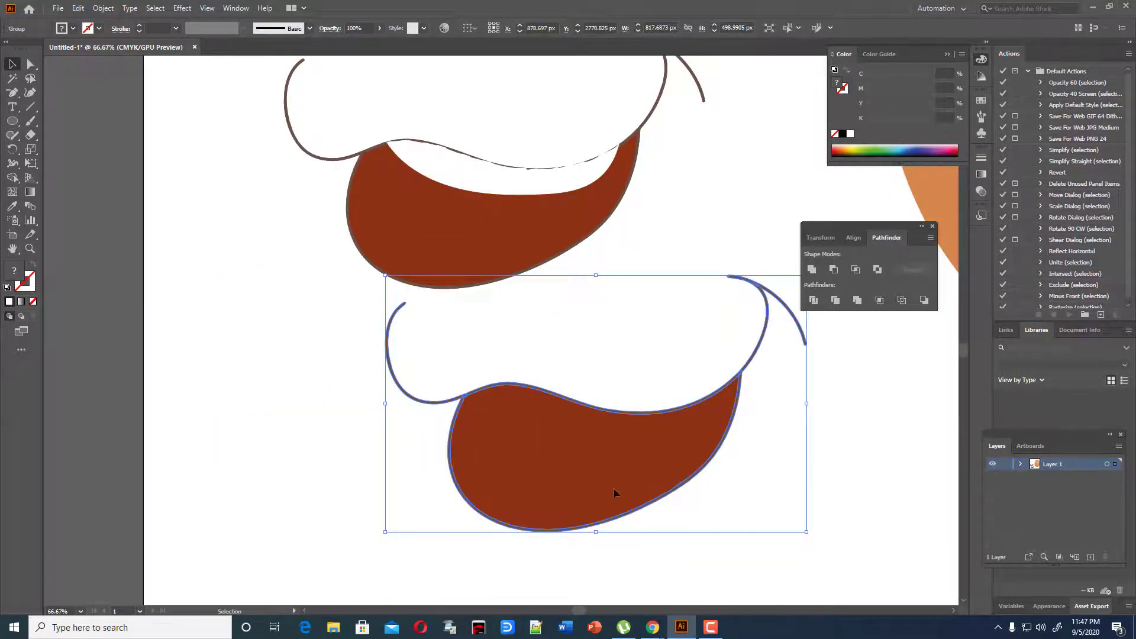
pyautogui.moveTo(541, 457); pyautogui.dragTo(467, 481)
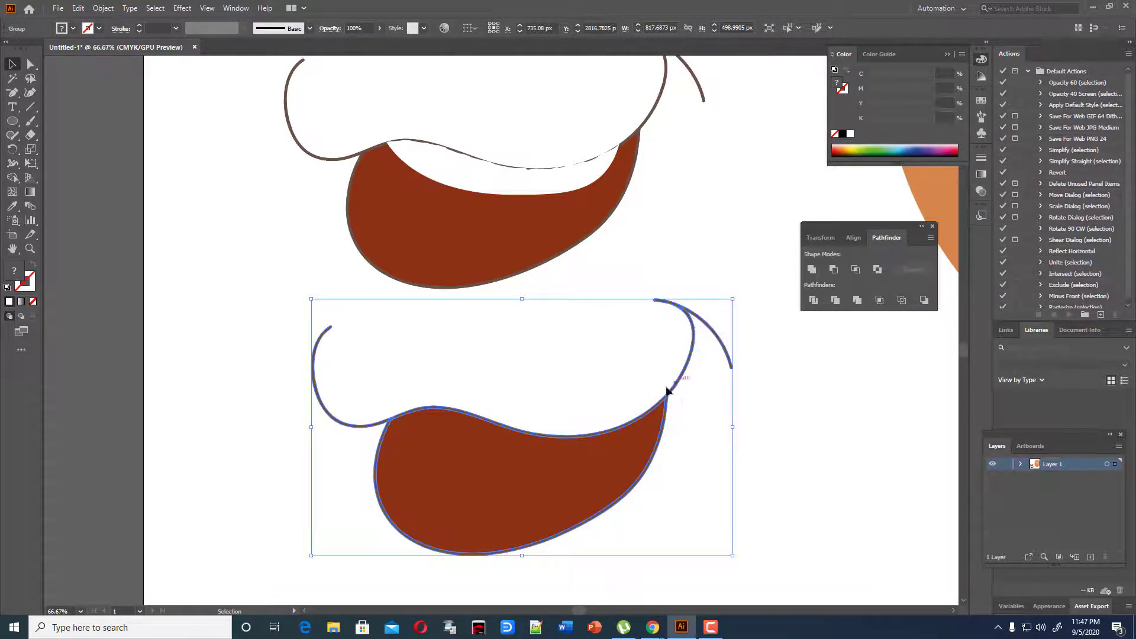
# Step: Ungroup the mouth copy and delete its dark red fill, keeping only the brown outline pieces
pyautogui.rightClick(512, 473)
pyautogui.rightClick(593, 457)
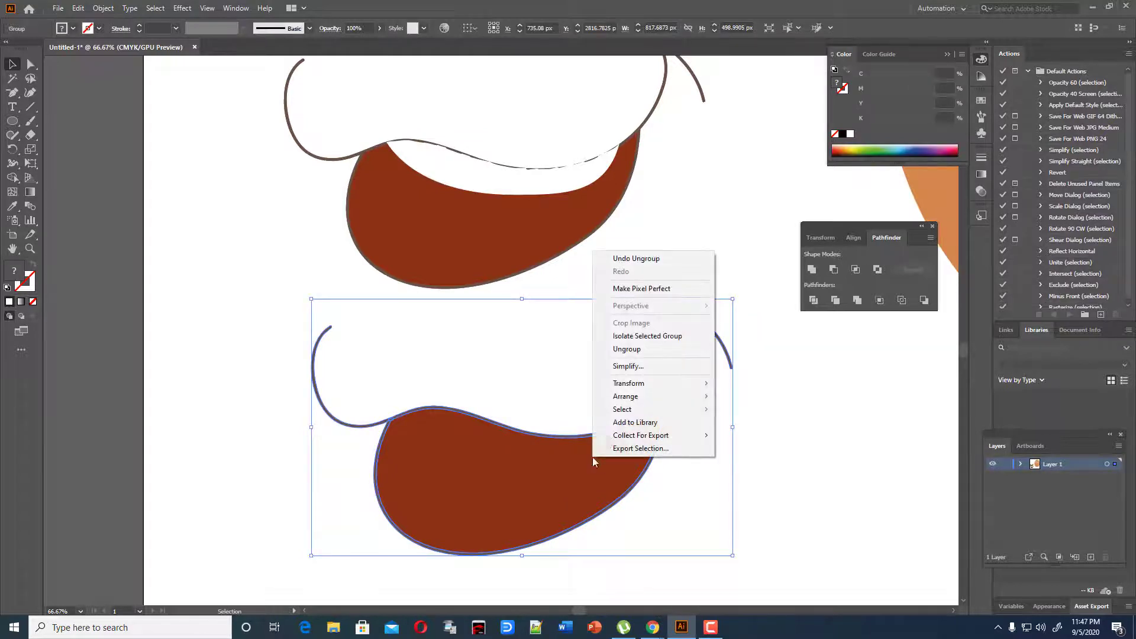
pyautogui.click(627, 349)
pyautogui.click(592, 494)
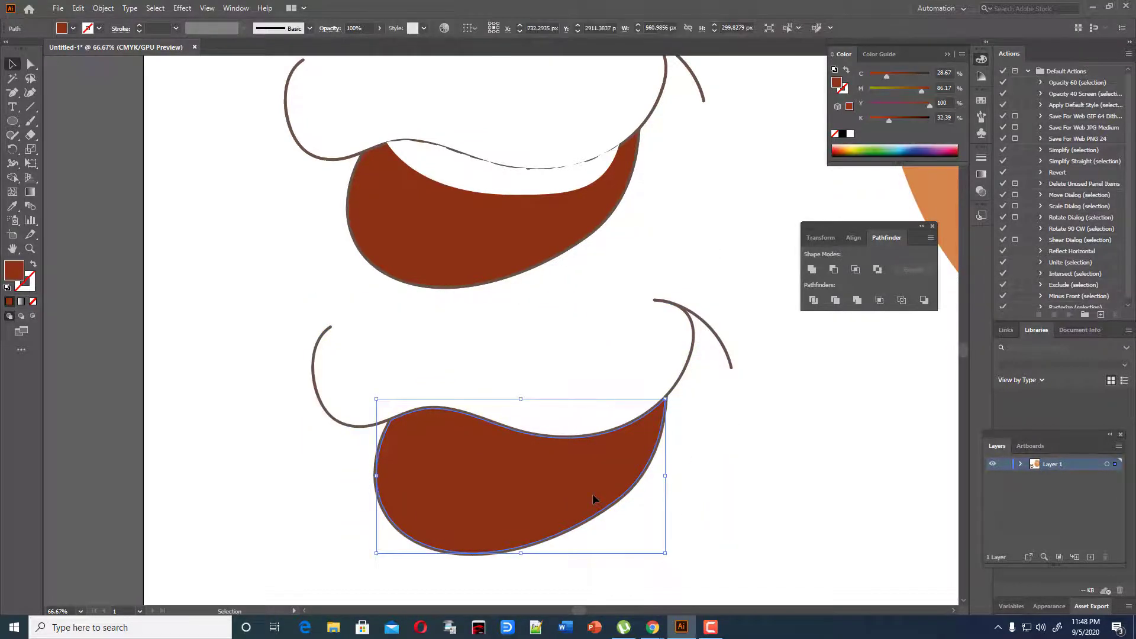
pyautogui.press('Delete')
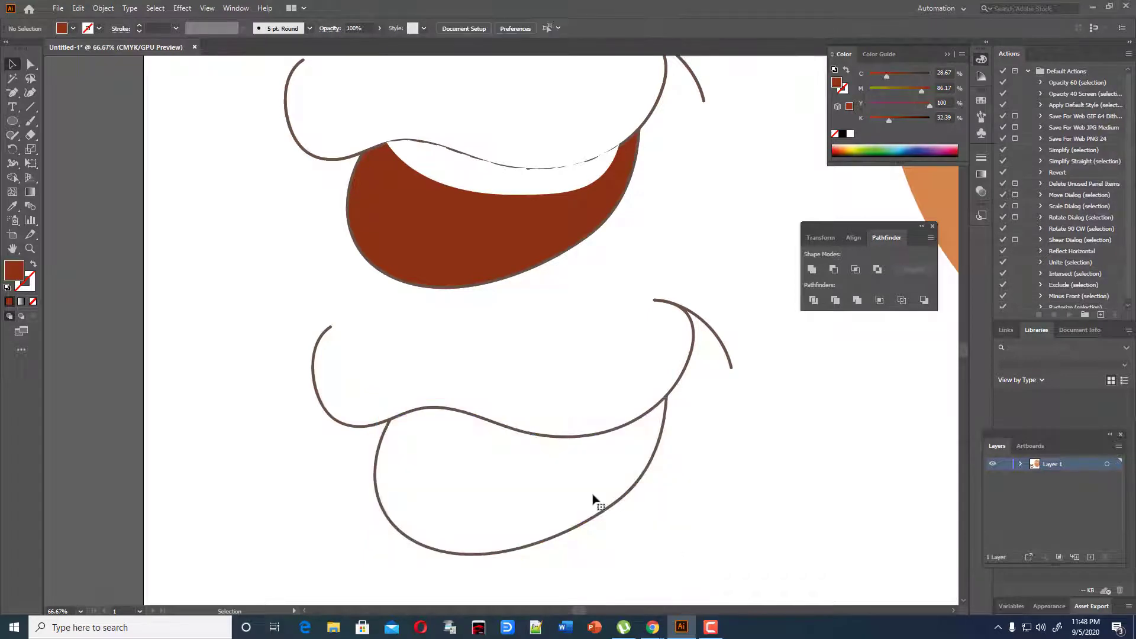
# Step: Try moving only the copied upper mouth line onto the original mouth, and undo the move
pyautogui.scroll(2, 595, 500)
pyautogui.moveTo(591, 492); pyautogui.dragTo(562, 230)
pyautogui.click(644, 264)
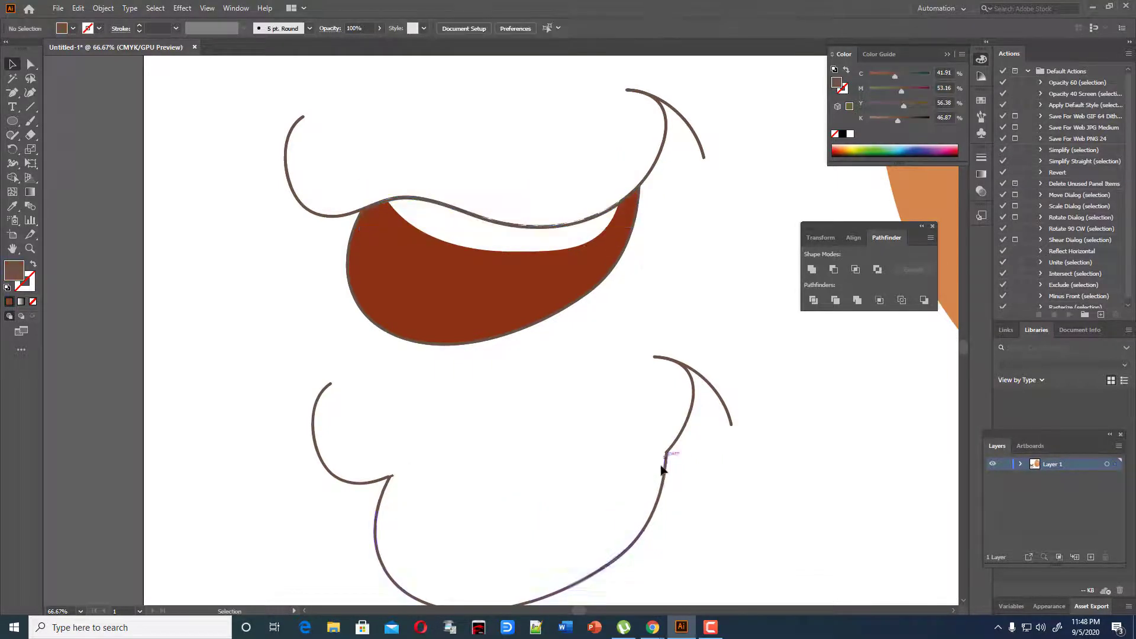
pyautogui.click(664, 473)
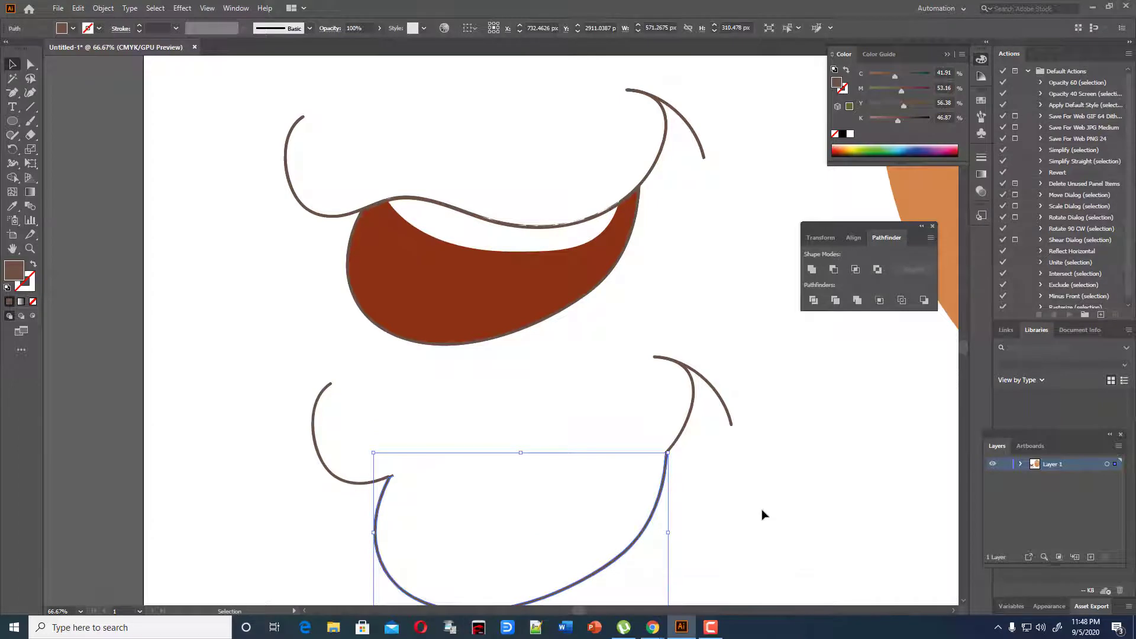
pyautogui.hotkey('ctrl', 'z')
pyautogui.click(682, 495)
# Step: Group all the copied outline pieces and move the group onto the original mouth, covering the teeth's upper edge
pyautogui.scroll(-2, 307, 424)
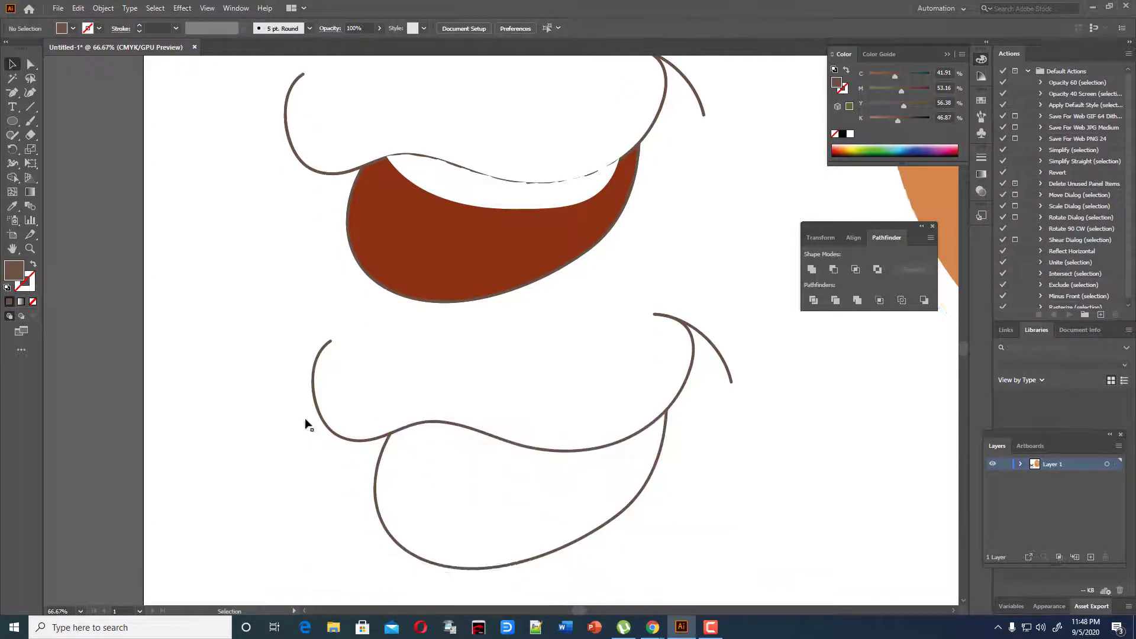
pyautogui.moveTo(239, 358); pyautogui.dragTo(918, 575)
pyautogui.press('ctrl')
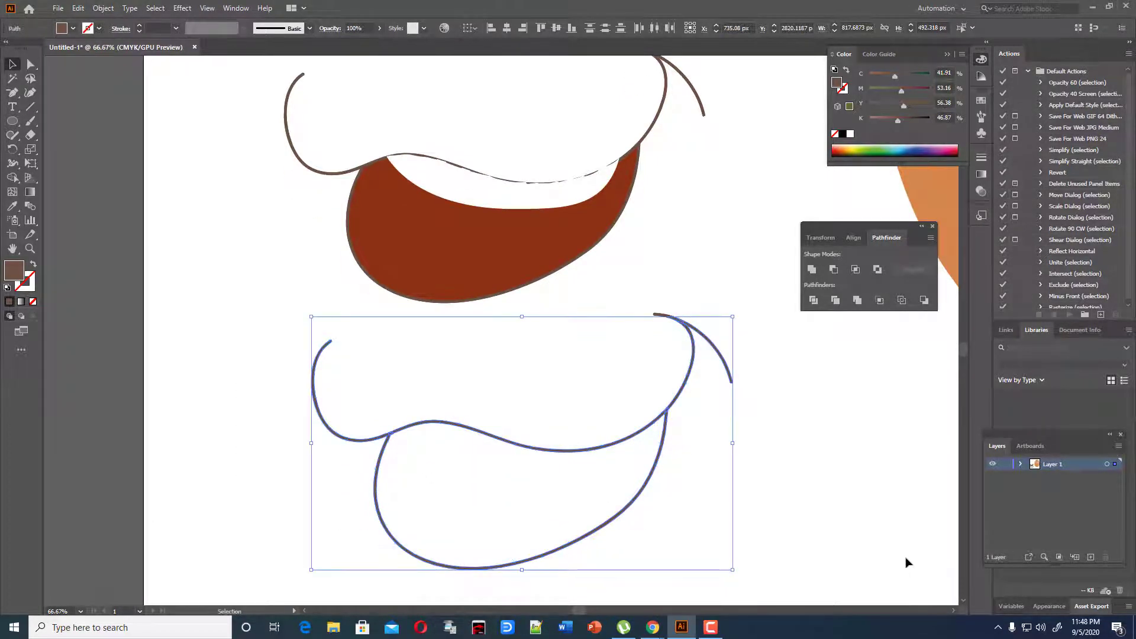
pyautogui.click(876, 533)
pyautogui.moveTo(277, 305); pyautogui.dragTo(788, 571)
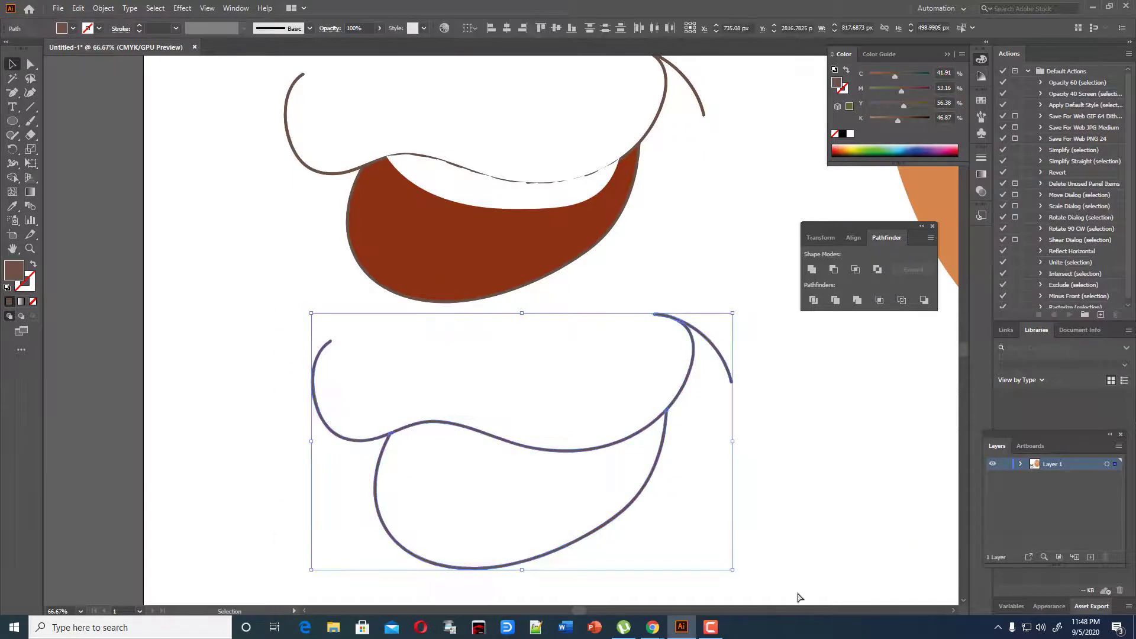
pyautogui.hotkey('ctrl', 'g')
pyautogui.scroll(2, 654, 470)
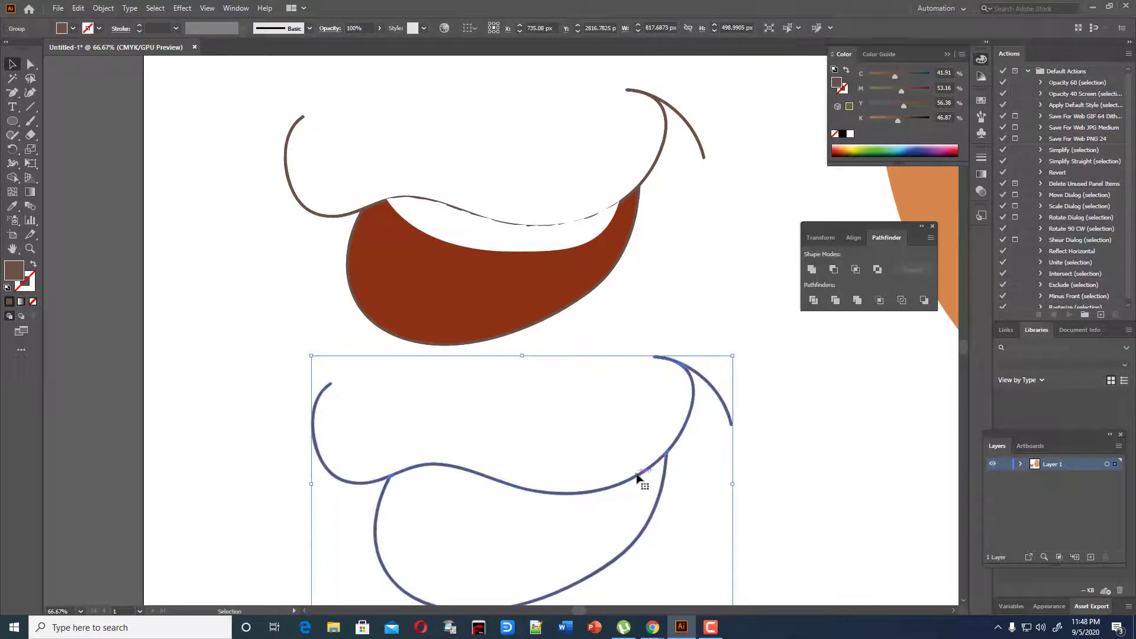
pyautogui.moveTo(635, 477); pyautogui.dragTo(581, 224)
pyautogui.click(639, 307)
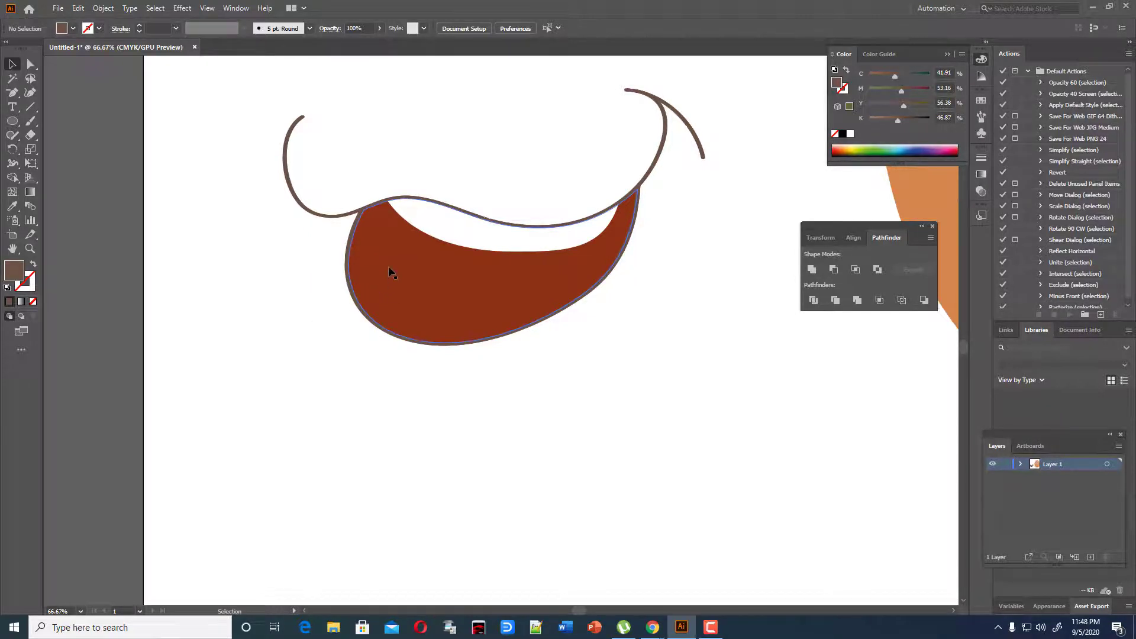
# Step: Draw a curved white shading outline around the left end and lower edge of the teeth with the Paintbrush
pyautogui.click(422, 220)
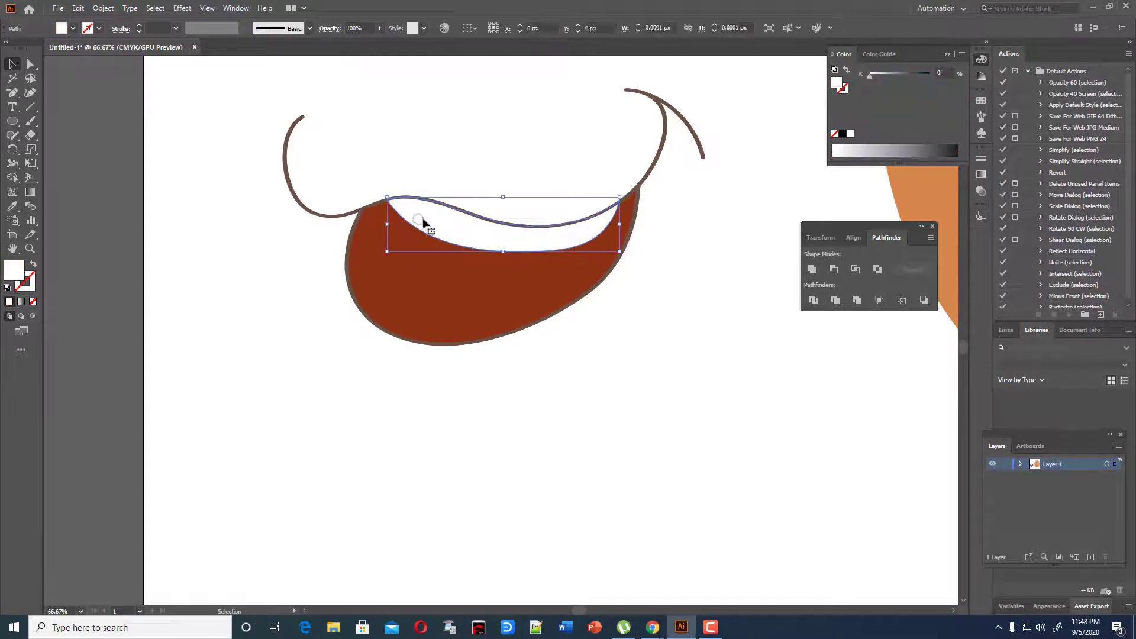
pyautogui.click(30, 121)
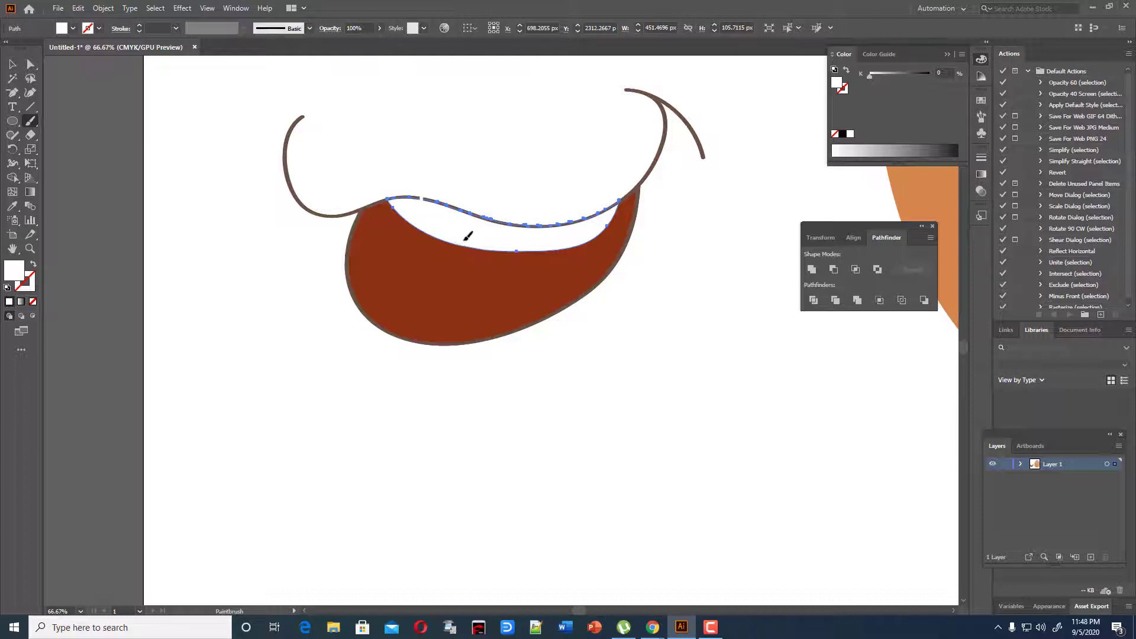
pyautogui.moveTo(592, 241)
pyautogui.mouseDown()
pyautogui.moveTo(514, 274)
pyautogui.moveTo(390, 225)
pyautogui.moveTo(378, 202)
pyautogui.mouseUp()
pyautogui.hotkey('ctrl', 'shift', 'a')
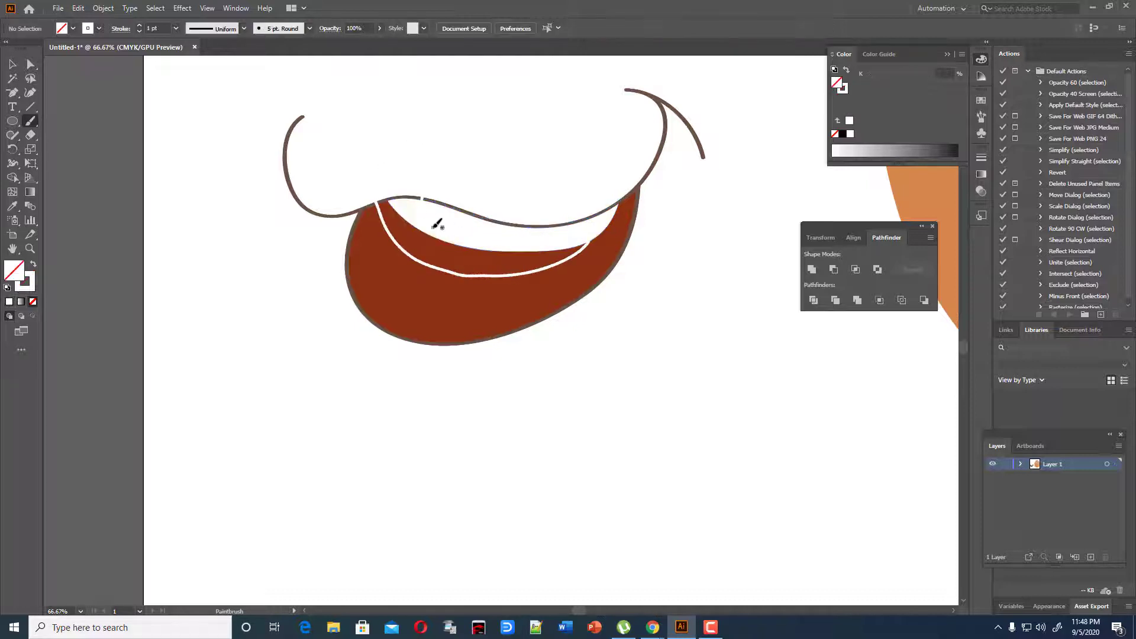
# Step: Join the open ends of the shading path and adjust its curve at the joint with the Curvature tool
pyautogui.press('v')
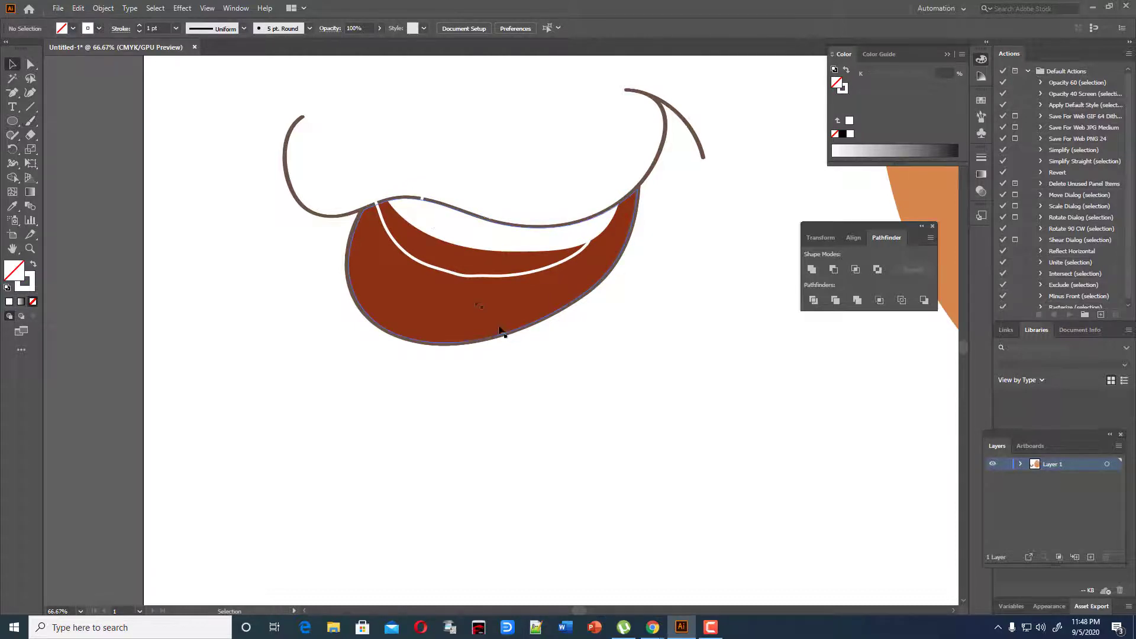
pyautogui.click(478, 276)
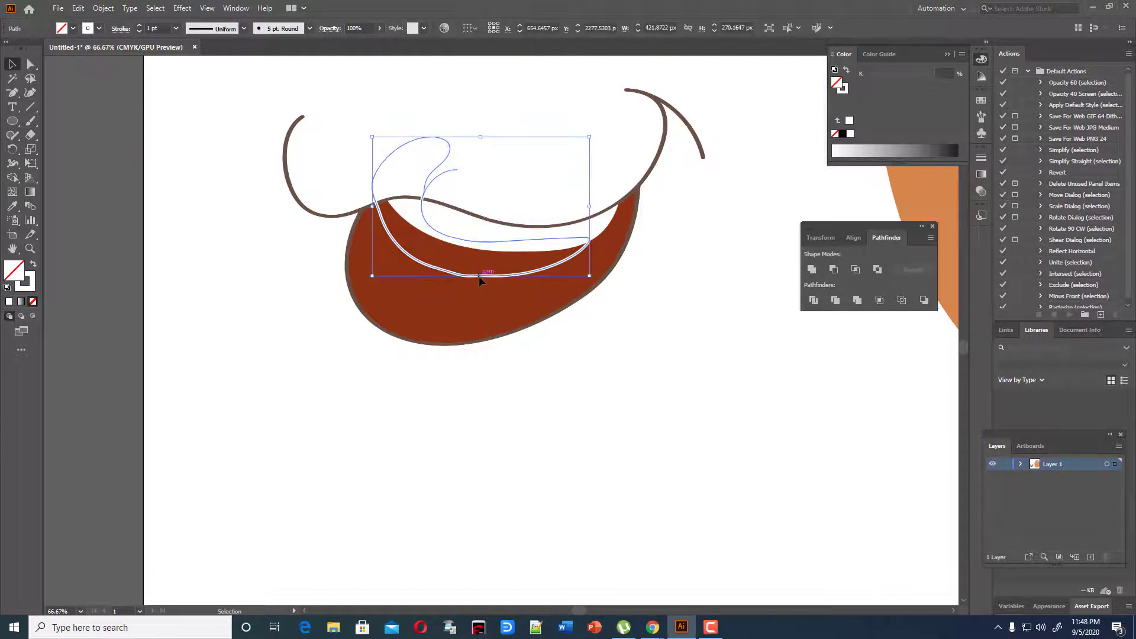
pyautogui.rightClick(479, 277)
pyautogui.click(512, 375)
pyautogui.click(30, 92)
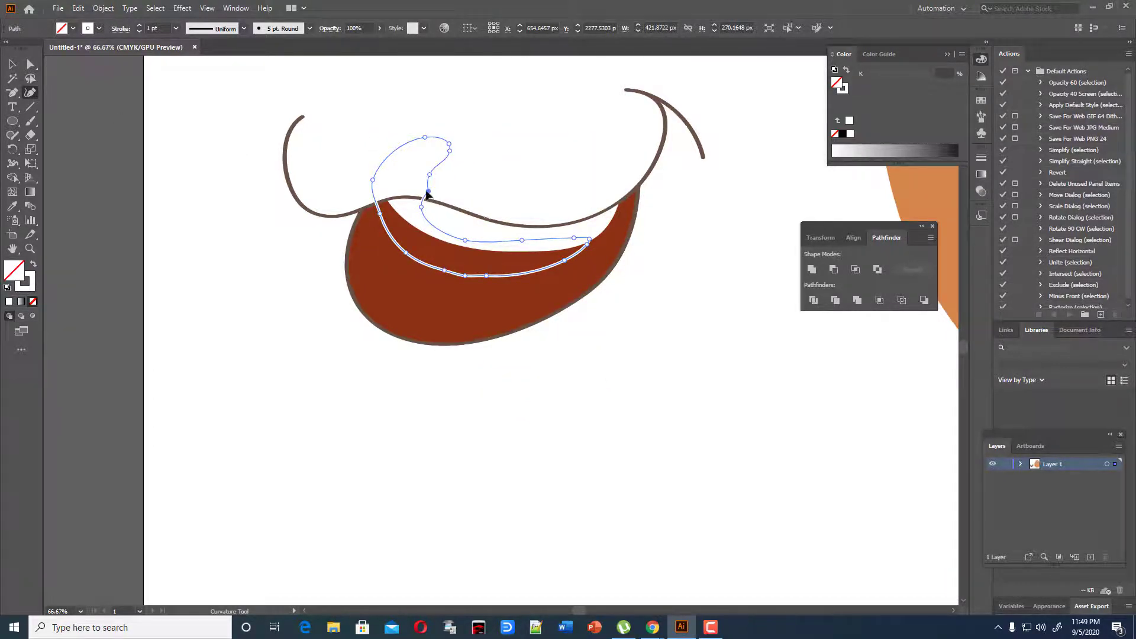
pyautogui.moveTo(427, 192); pyautogui.dragTo(419, 193)
# Step: Give the teeth's shading shape a light grey fill with K at 17.5% and no stroke
pyautogui.click(33, 264)
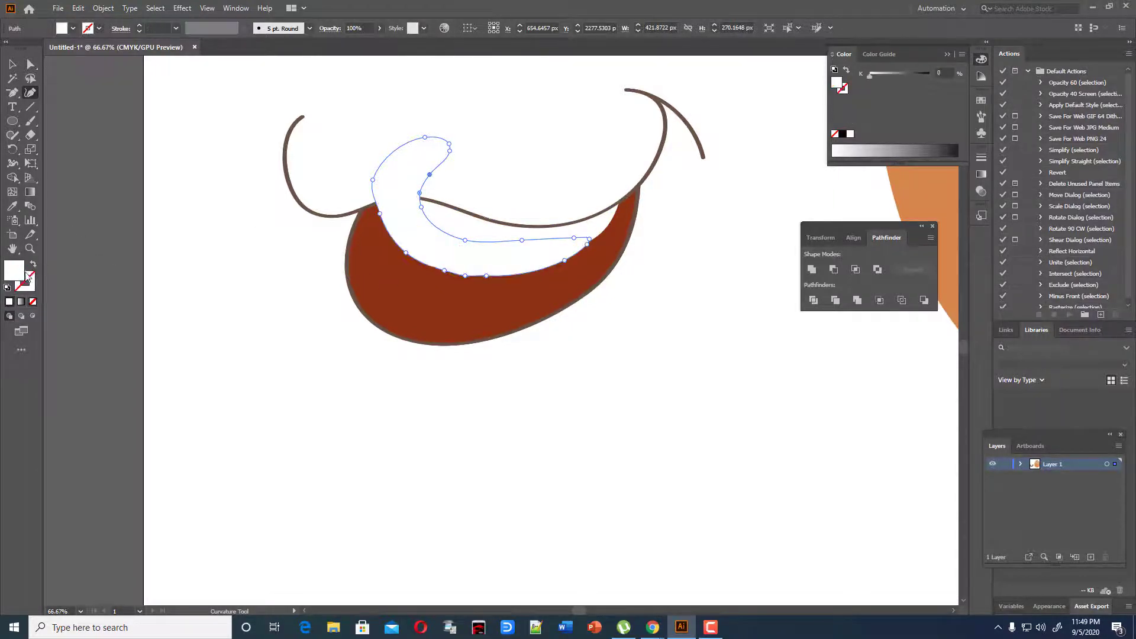
pyautogui.doubleClick(15, 274)
pyautogui.moveTo(419, 240); pyautogui.dragTo(439, 247)
pyautogui.click(701, 240)
pyautogui.click(12, 64)
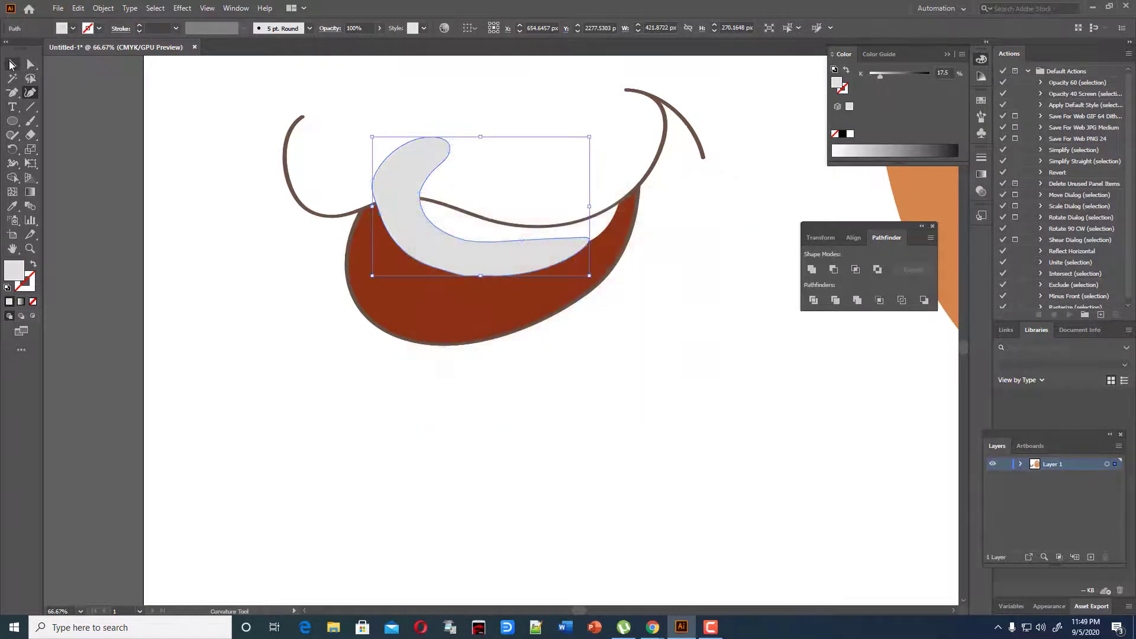
pyautogui.click(292, 121)
# Step: Trim the grey shading to the teeth with the Shape Builder, removing the part outside the white shape
pyautogui.click(453, 225)
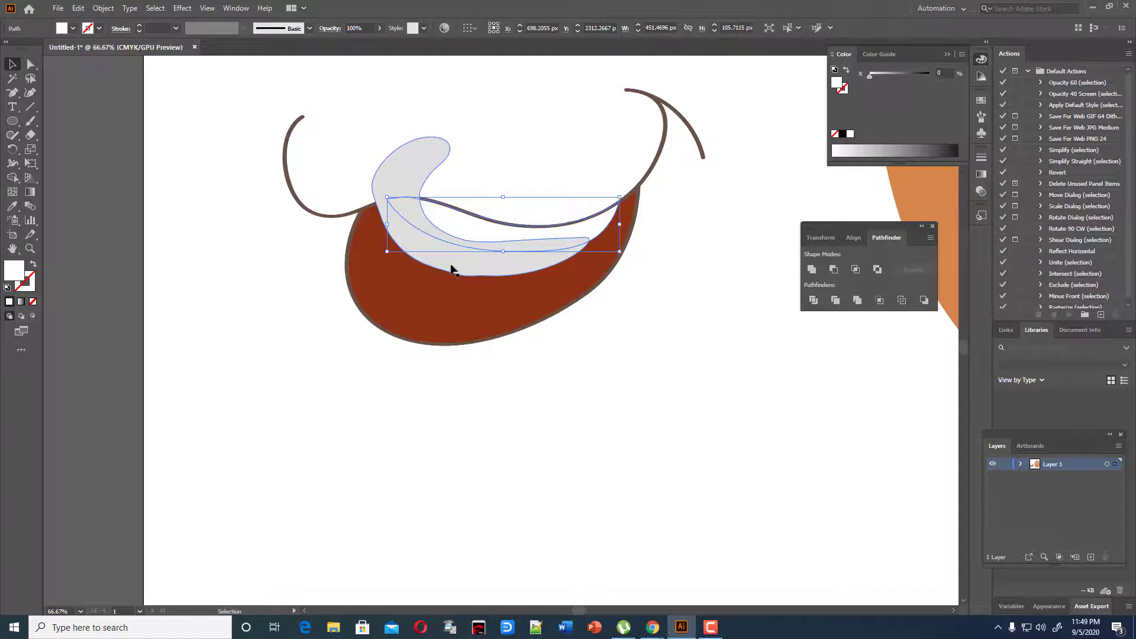
pyautogui.keyDown('shift'); pyautogui.click(452, 269); pyautogui.keyUp('shift')
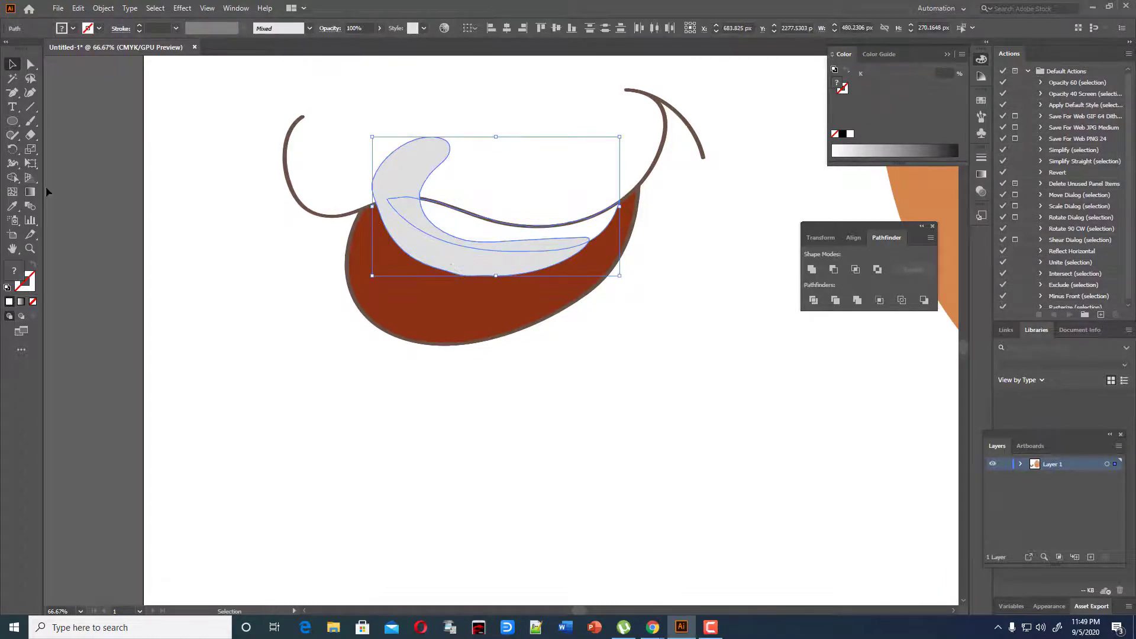
pyautogui.click(13, 179)
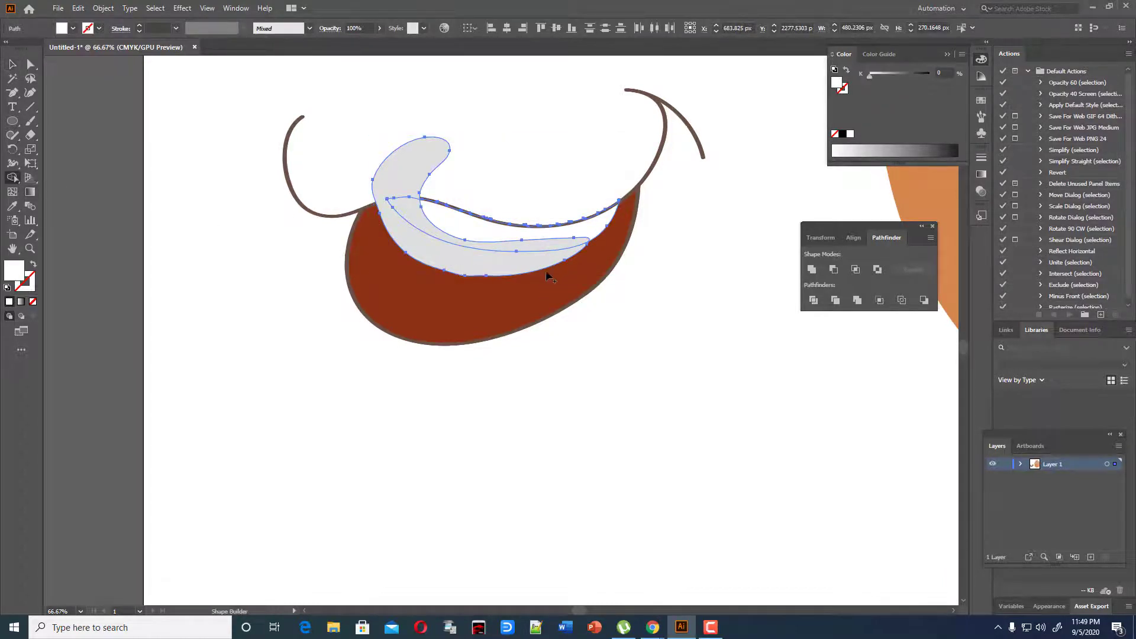
pyautogui.keyDown('alt'); pyautogui.click(489, 267); pyautogui.keyUp('alt')
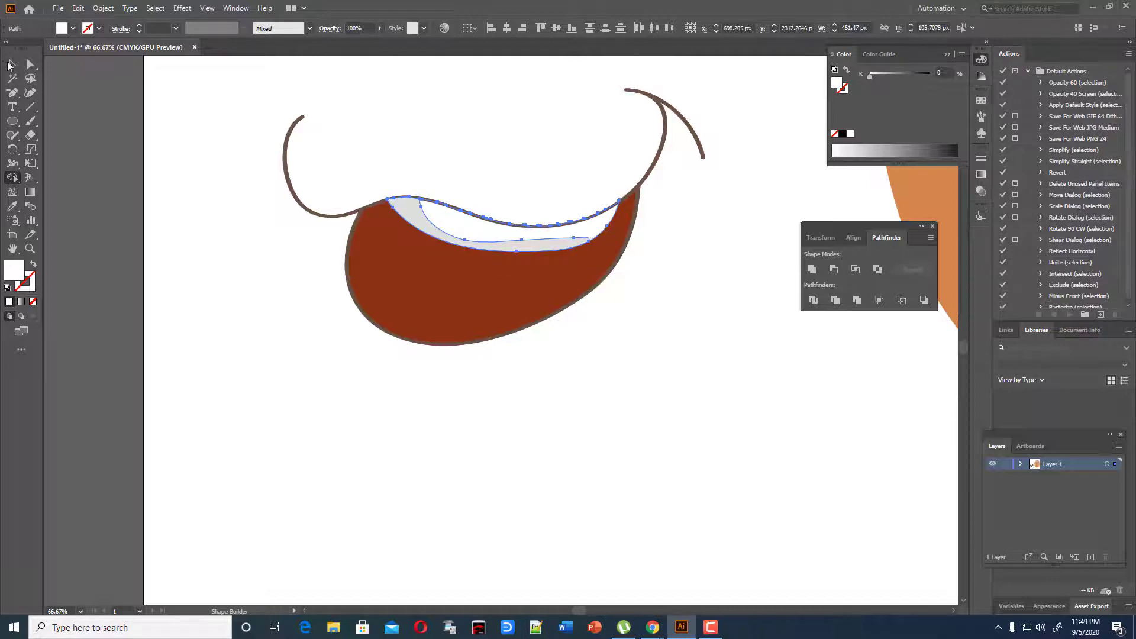
pyautogui.click(10, 63)
pyautogui.click(274, 107)
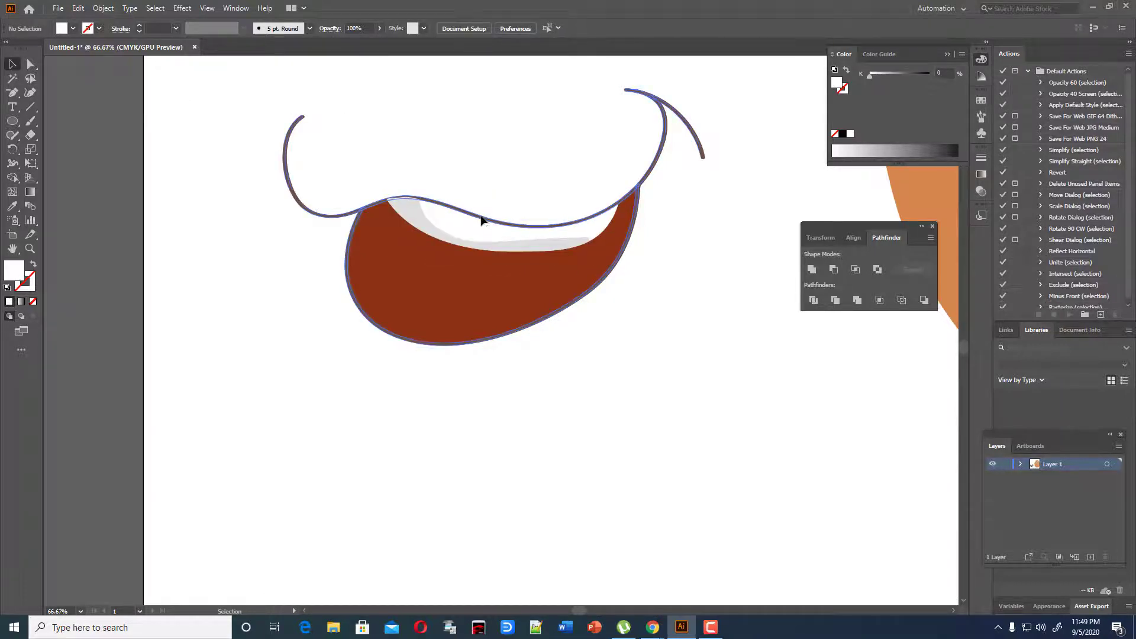
pyautogui.click(481, 220)
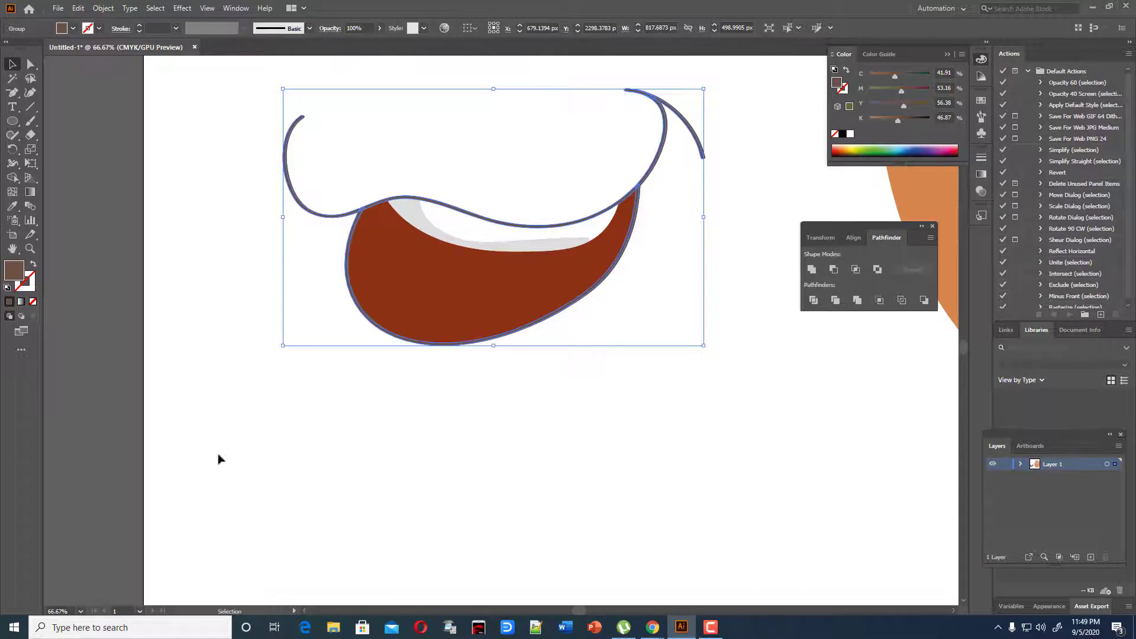
pyautogui.click(319, 515)
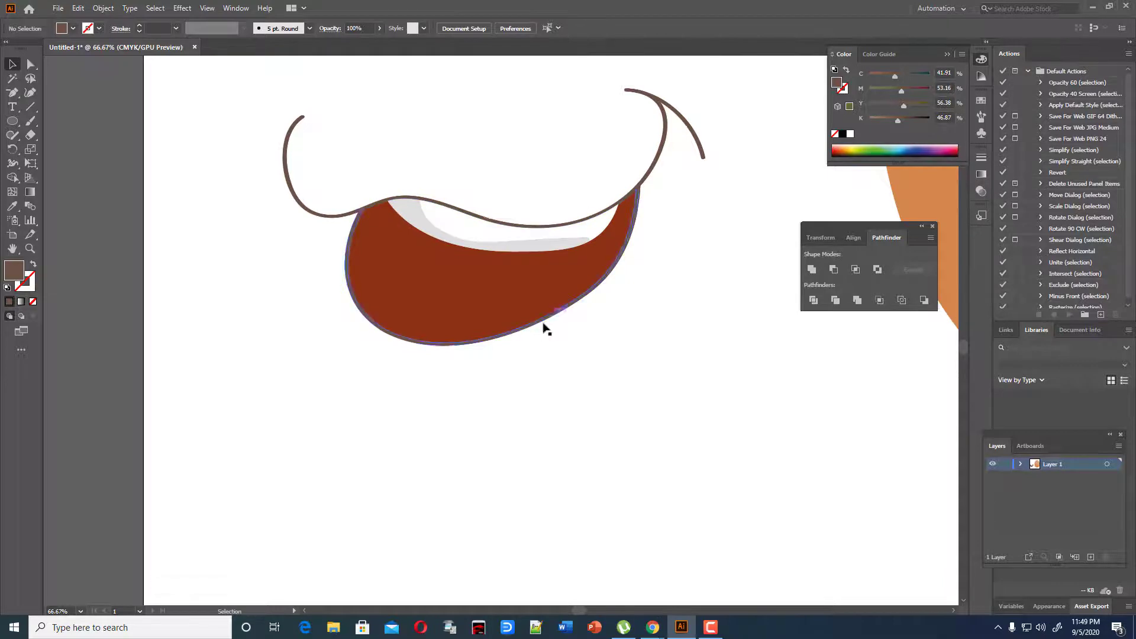
# Step: Draw a closed curved shading shape over the right end of the teeth and fill it with the first shading's light grey
pyautogui.click(31, 120)
pyautogui.moveTo(558, 183)
pyautogui.mouseDown()
pyautogui.moveTo(585, 233)
pyautogui.moveTo(526, 268)
pyautogui.moveTo(564, 270)
pyautogui.moveTo(606, 244)
pyautogui.moveTo(610, 178)
pyautogui.moveTo(570, 184)
pyautogui.mouseUp()
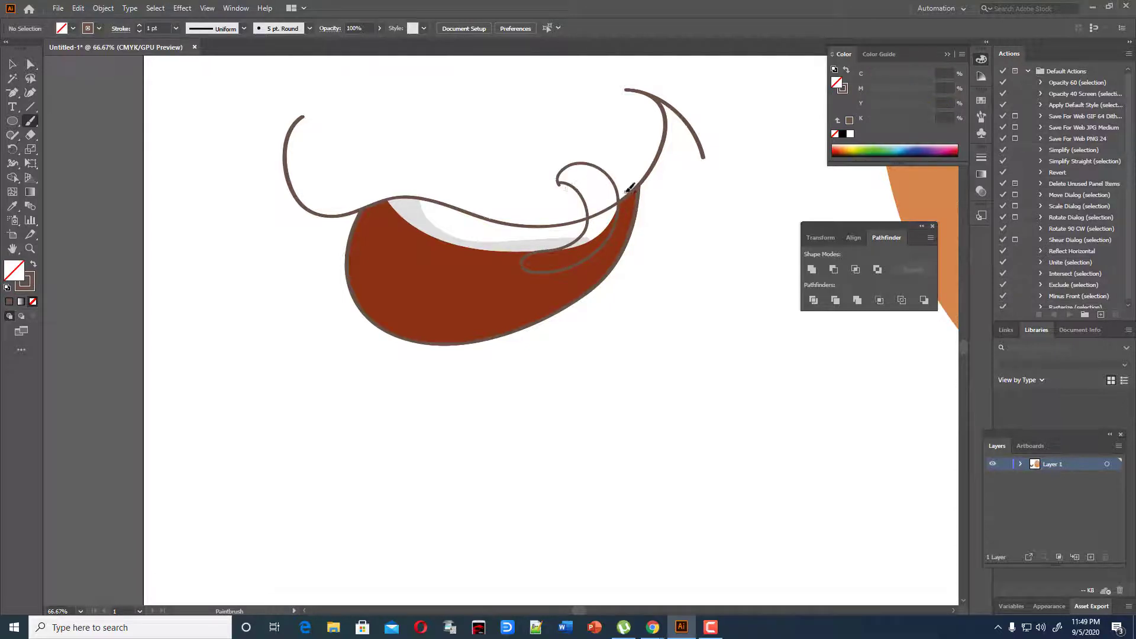
pyautogui.click(12, 63)
pyautogui.rightClick(602, 173)
pyautogui.click(628, 268)
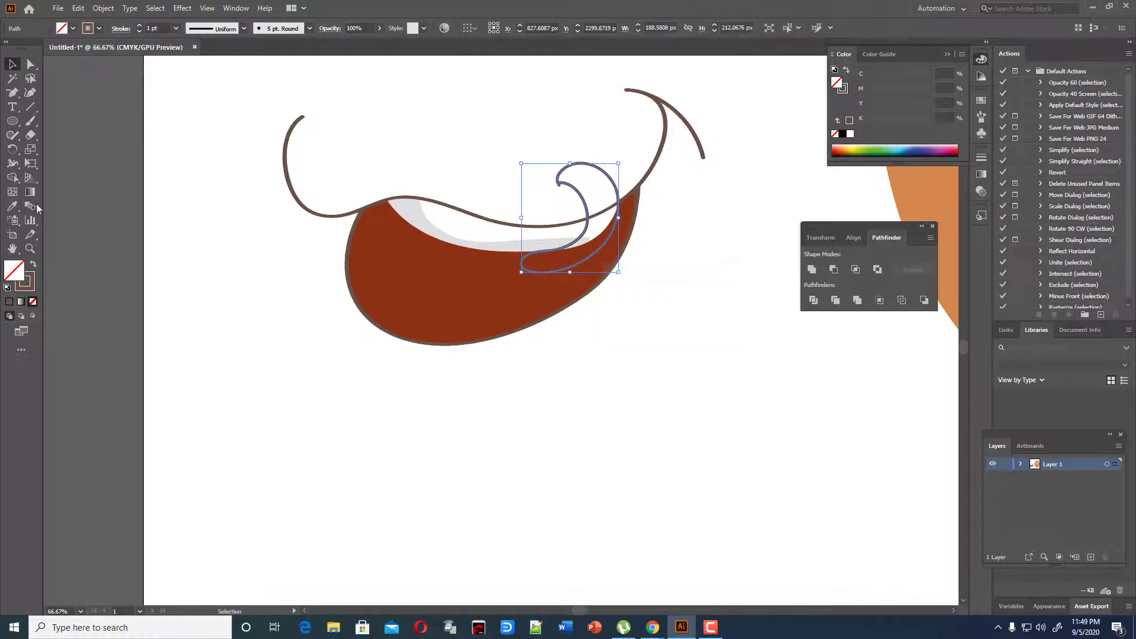
pyautogui.click(13, 206)
pyautogui.click(416, 209)
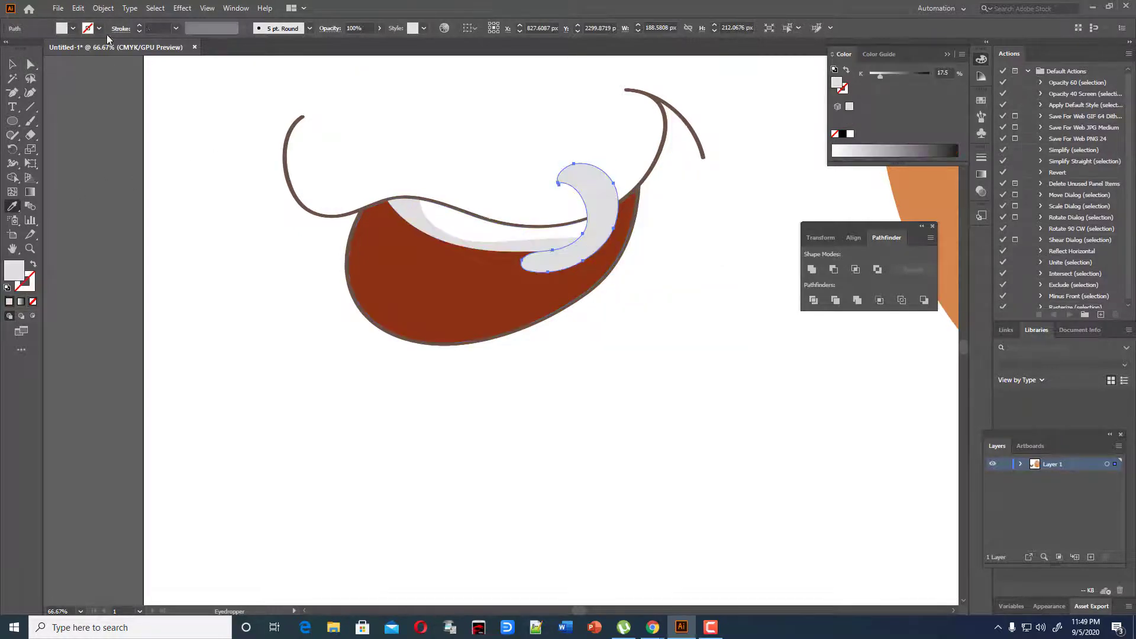
# Step: Trim the grey curved shading at the right end of the teeth to the teeth shape with Shape Builder, removing the parts outside it
pyautogui.click(13, 64)
pyautogui.click(355, 178)
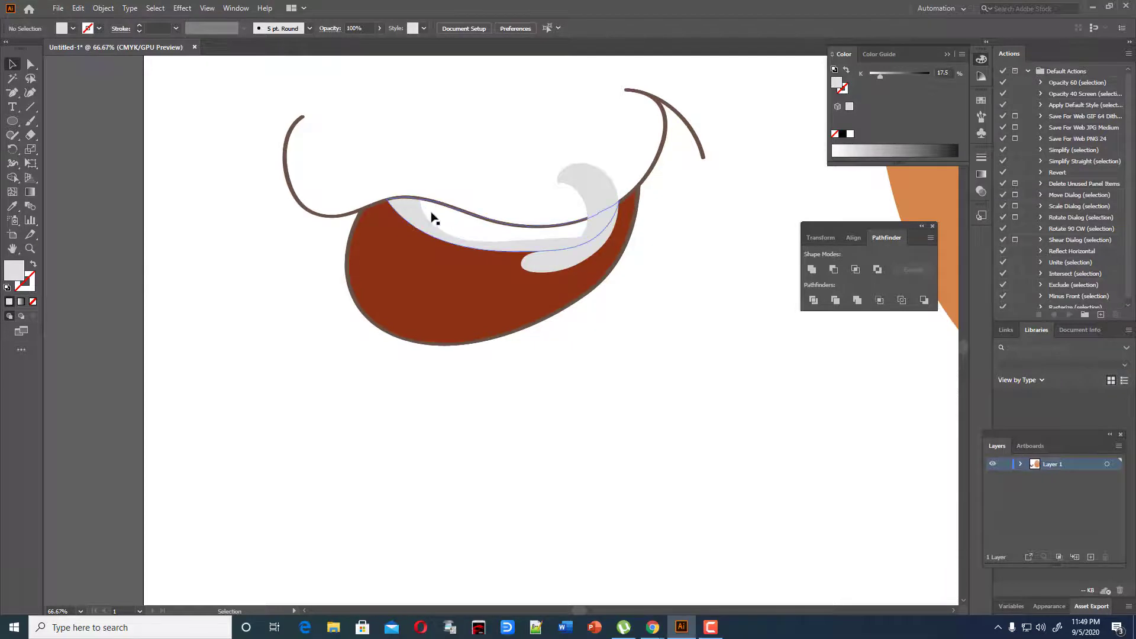
pyautogui.click(448, 217)
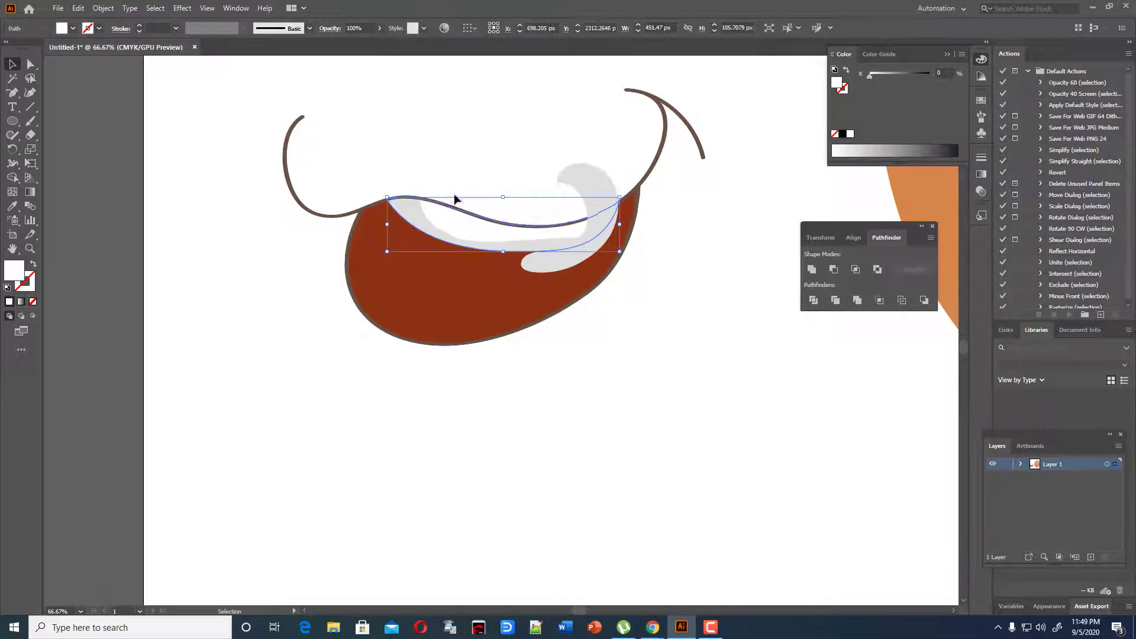
pyautogui.keyDown('shift'); pyautogui.click(577, 267); pyautogui.keyUp('shift')
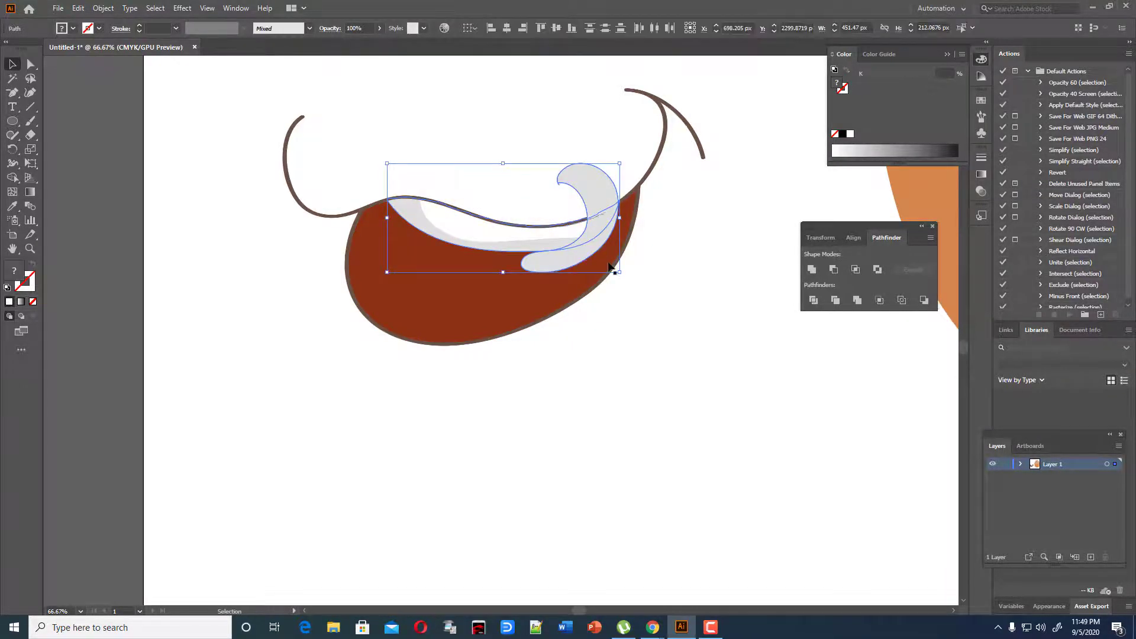
pyautogui.click(12, 178)
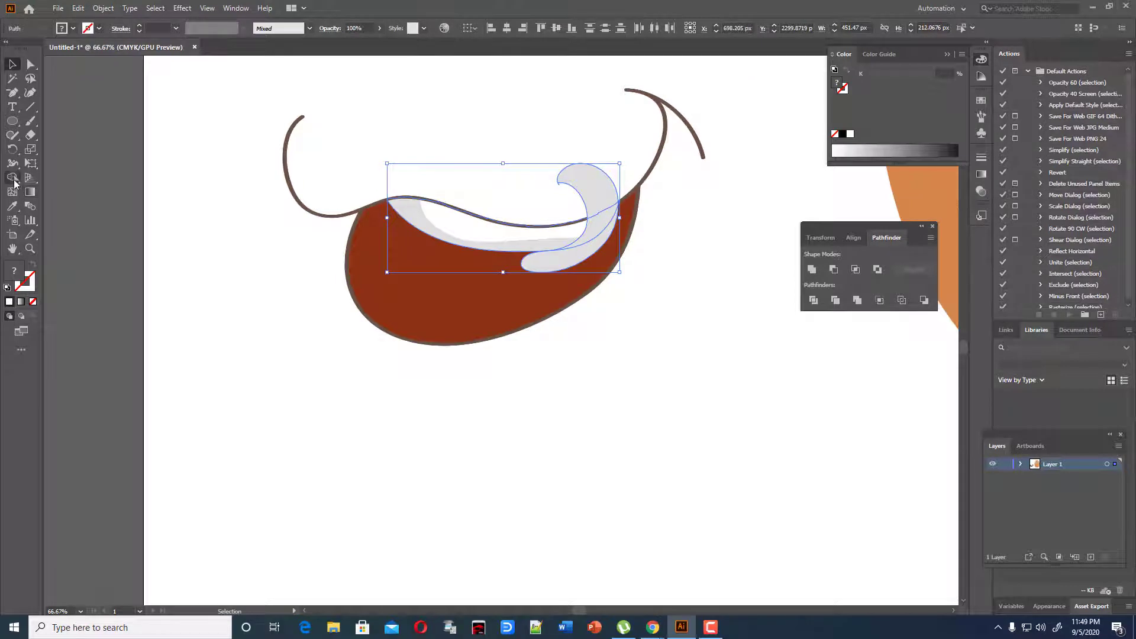
pyautogui.keyDown('alt'); pyautogui.click(563, 270); pyautogui.keyUp('alt')
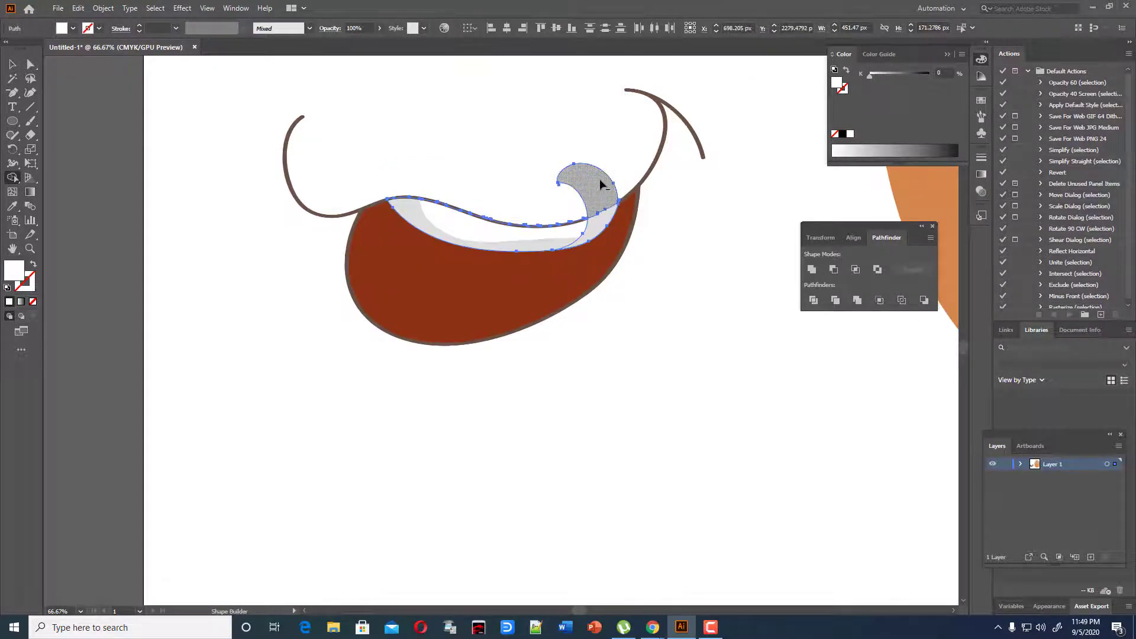
pyautogui.keyDown('alt'); pyautogui.click(584, 182); pyautogui.keyUp('alt')
pyautogui.click(12, 64)
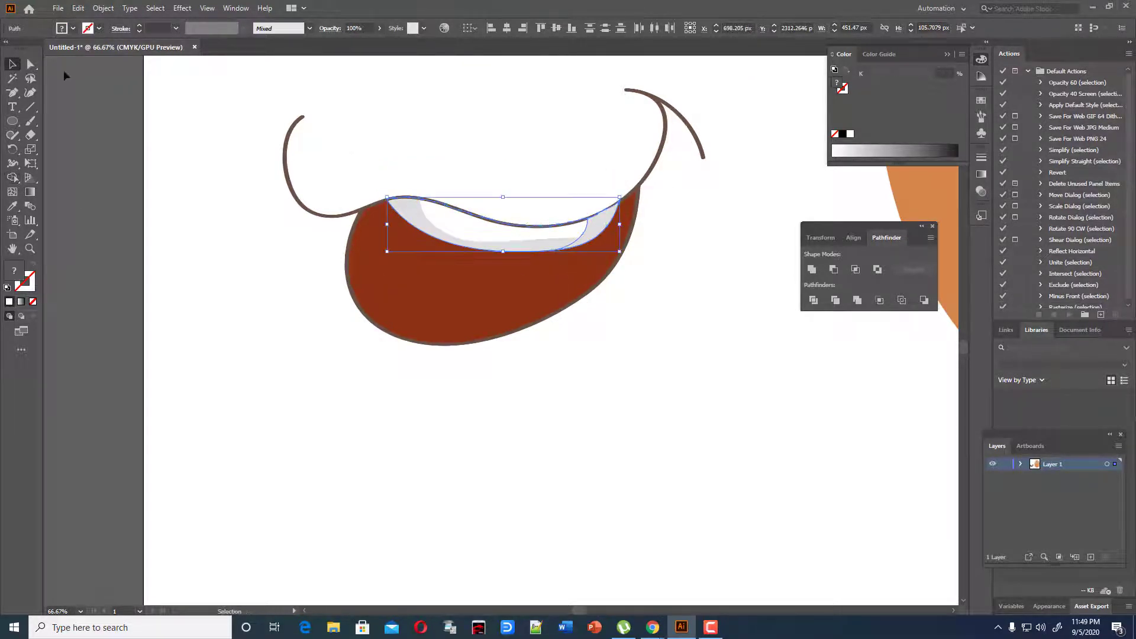
pyautogui.click(292, 198)
pyautogui.click(325, 220)
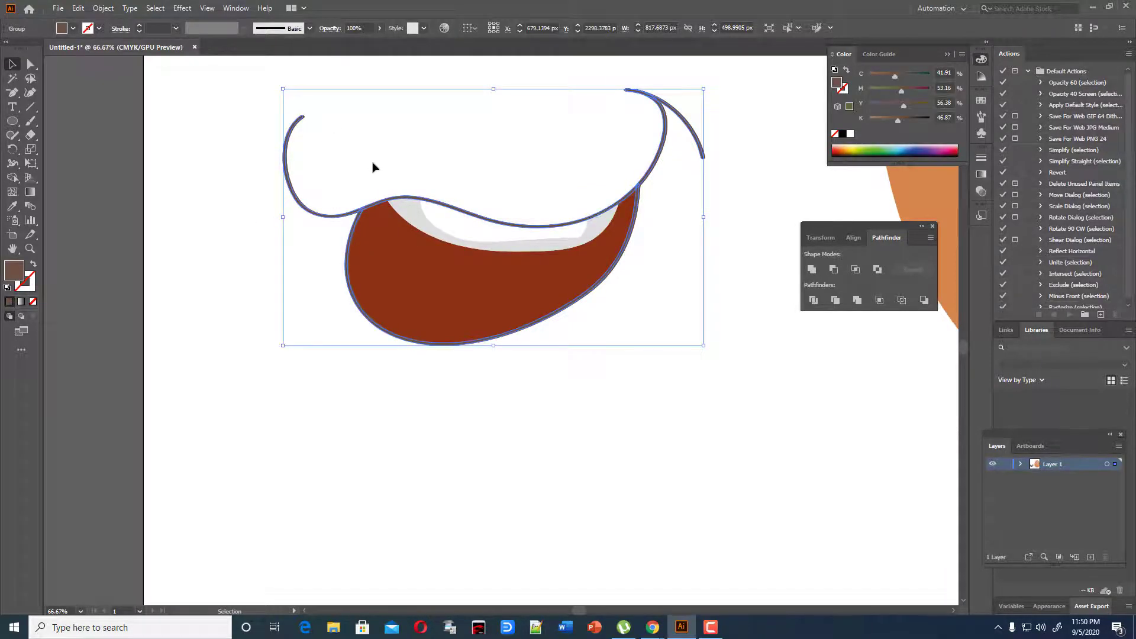
pyautogui.click(609, 411)
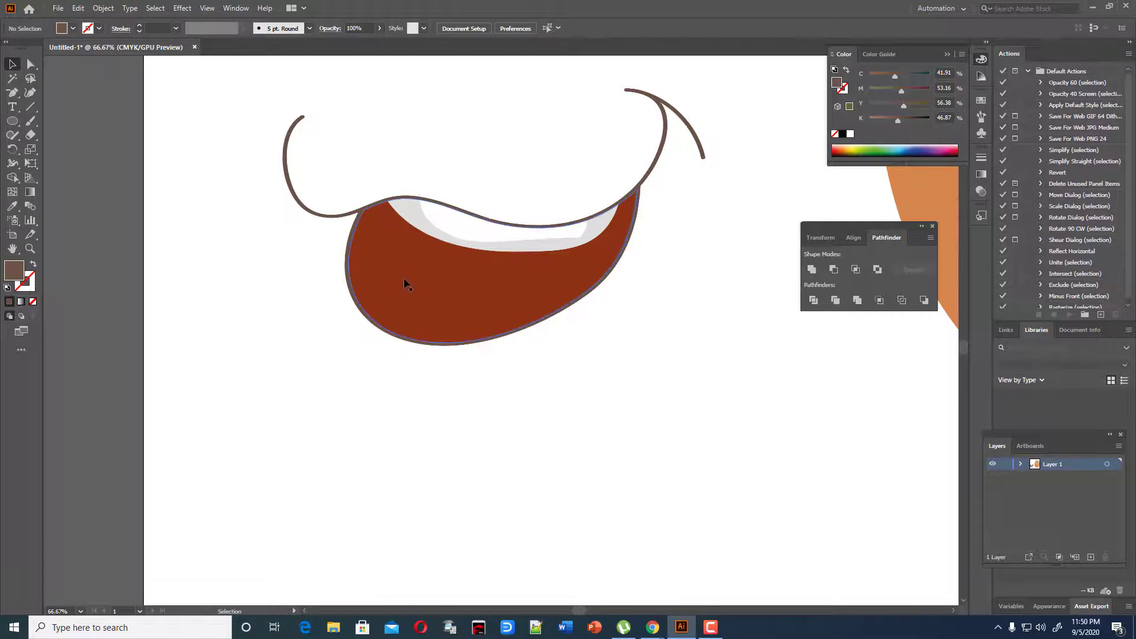
# Step: Paint a large looped shape with the Paintbrush, its wavy lower edge crossing the mouth interior below the teeth, and join its ends
pyautogui.click(36, 120)
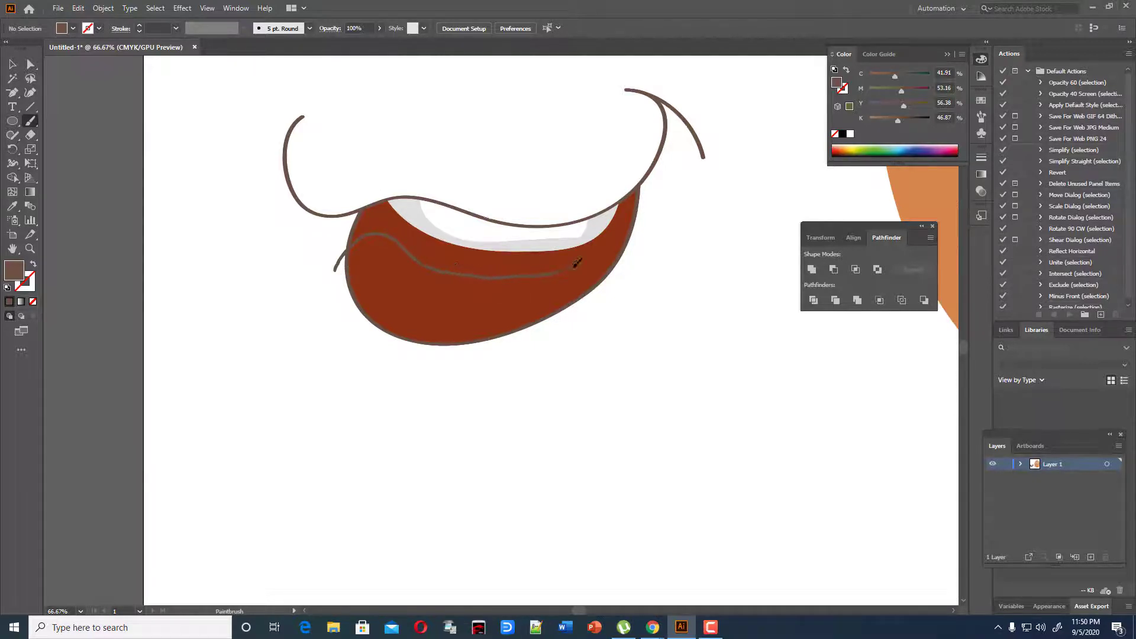
pyautogui.moveTo(640, 194)
pyautogui.mouseDown()
pyautogui.moveTo(588, 86)
pyautogui.moveTo(466, 54)
pyautogui.moveTo(380, 86)
pyautogui.moveTo(331, 151)
pyautogui.moveTo(319, 205)
pyautogui.moveTo(336, 270)
pyautogui.mouseUp()
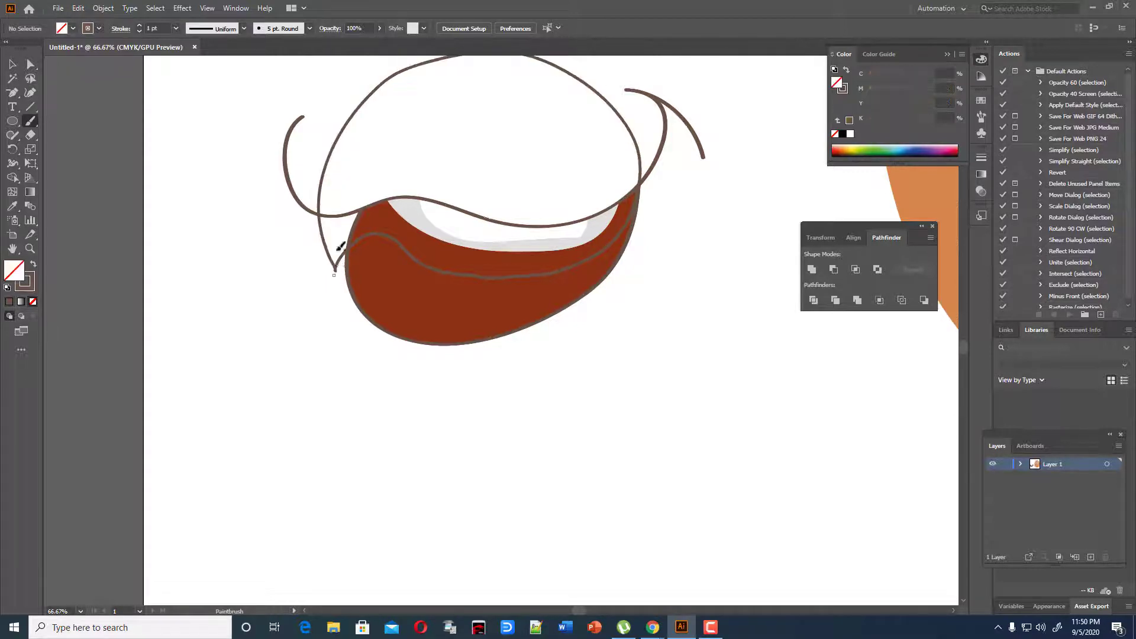
pyautogui.click(12, 64)
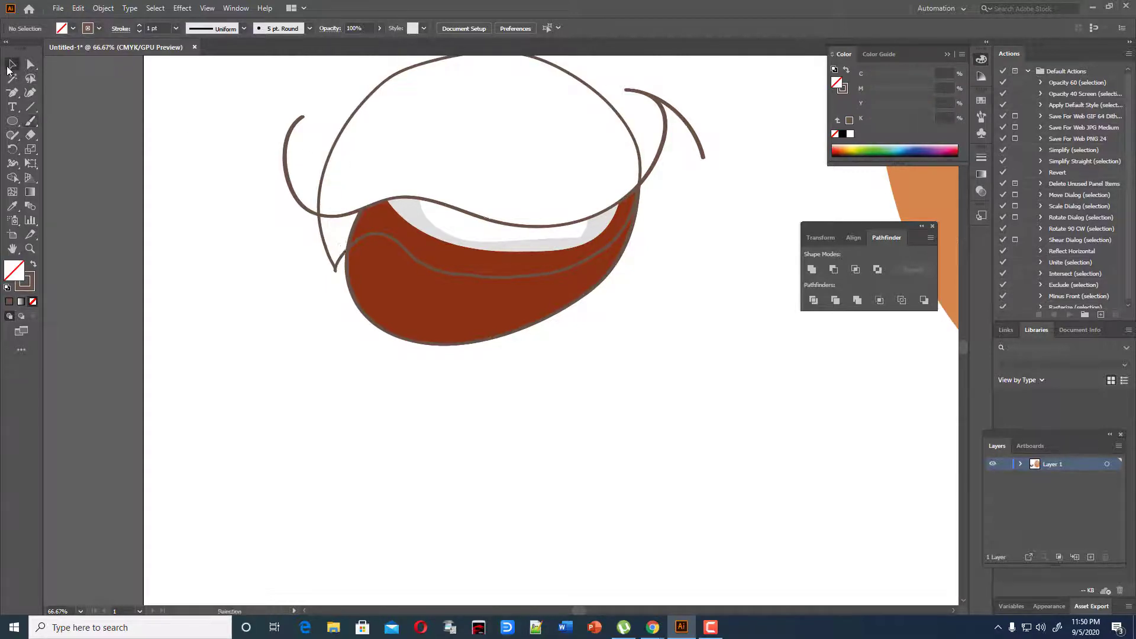
pyautogui.click(592, 88)
pyautogui.rightClick(592, 87)
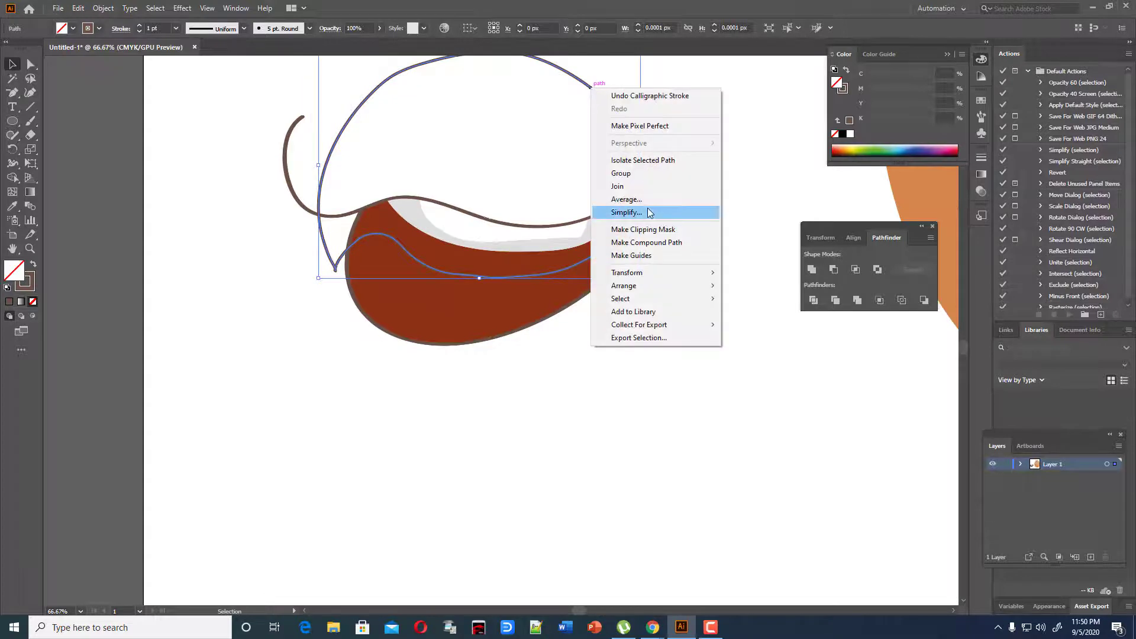
pyautogui.click(621, 185)
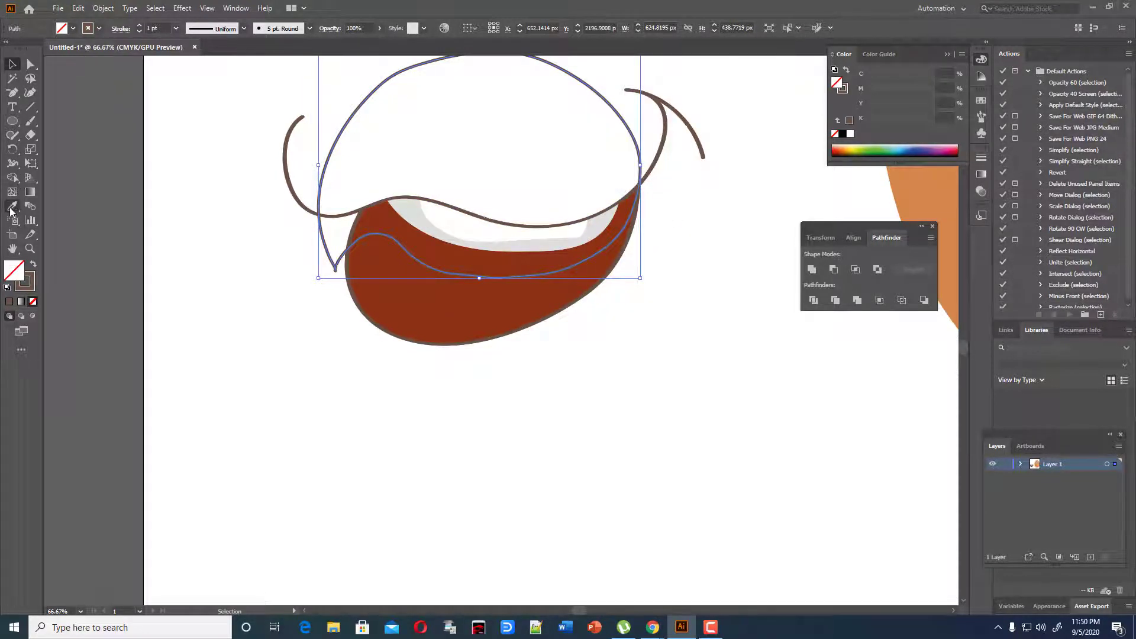
# Step: Fill the looped shape with the sampled mouth red-brown and darken it to #6B1E09
pyautogui.click(12, 206)
pyautogui.click(436, 291)
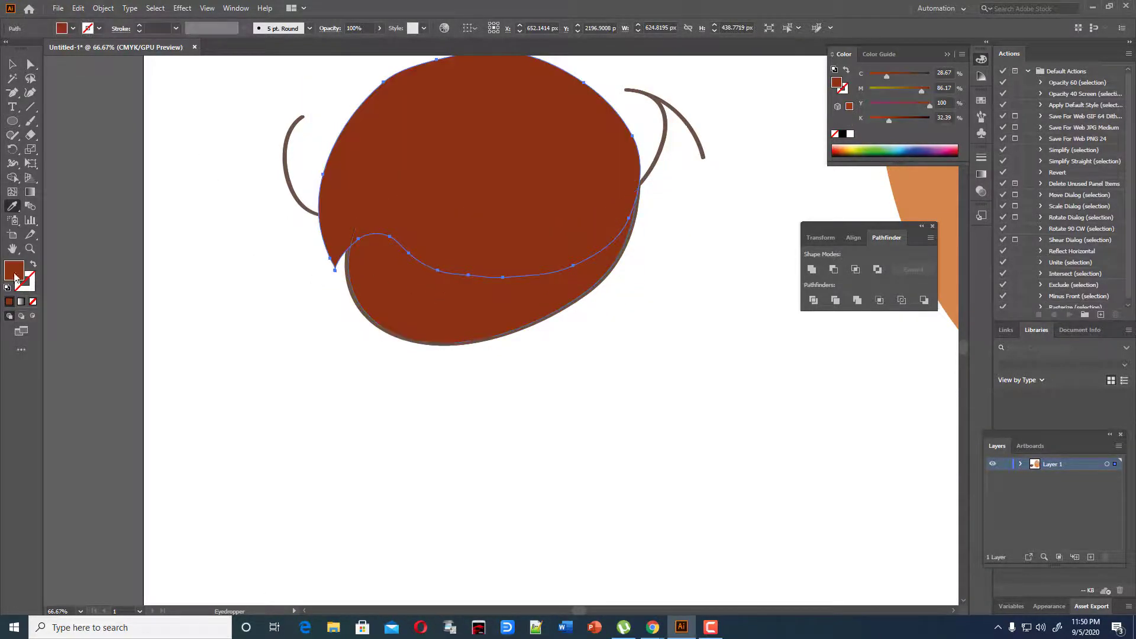
pyautogui.doubleClick(13, 271)
pyautogui.moveTo(559, 304); pyautogui.dragTo(564, 317)
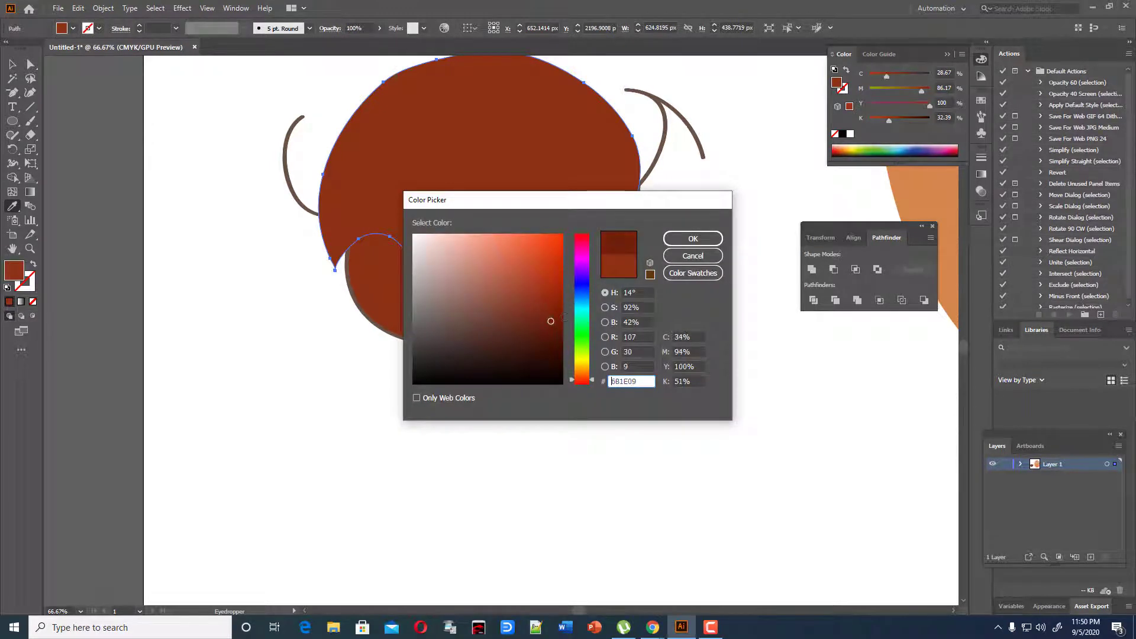
pyautogui.click(692, 239)
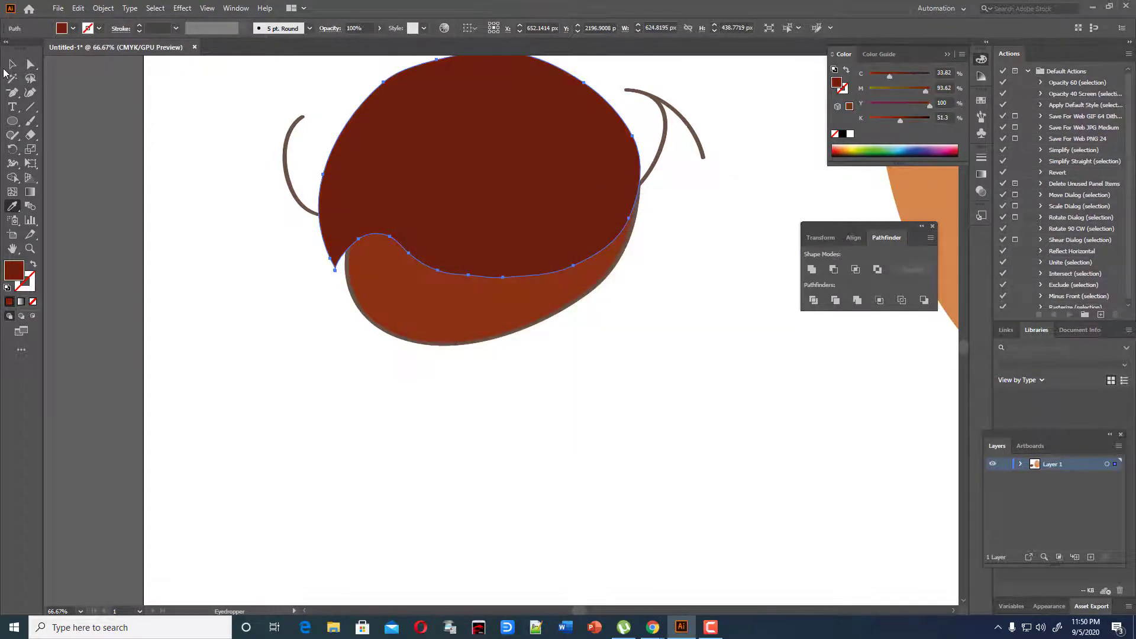
# Step: Trim the dark shape to the mouth interior with Shape Builder, removing the areas above the upper lip and outside the left edge
pyautogui.click(11, 64)
pyautogui.click(524, 398)
pyautogui.click(505, 204)
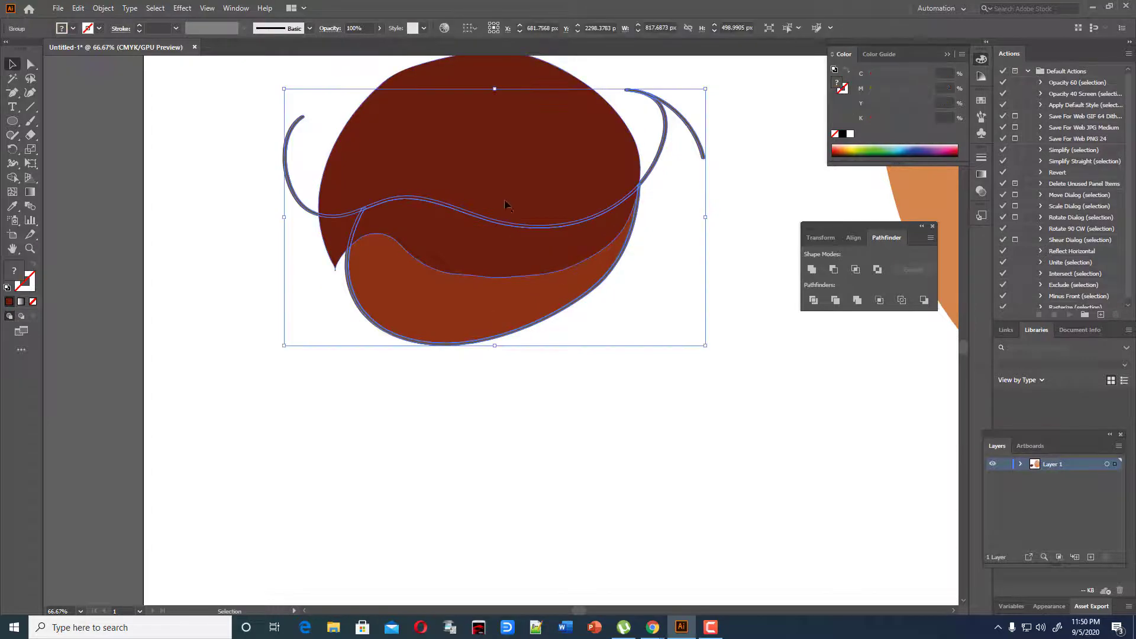
pyautogui.keyDown('shift'); pyautogui.click(507, 184); pyautogui.keyUp('shift')
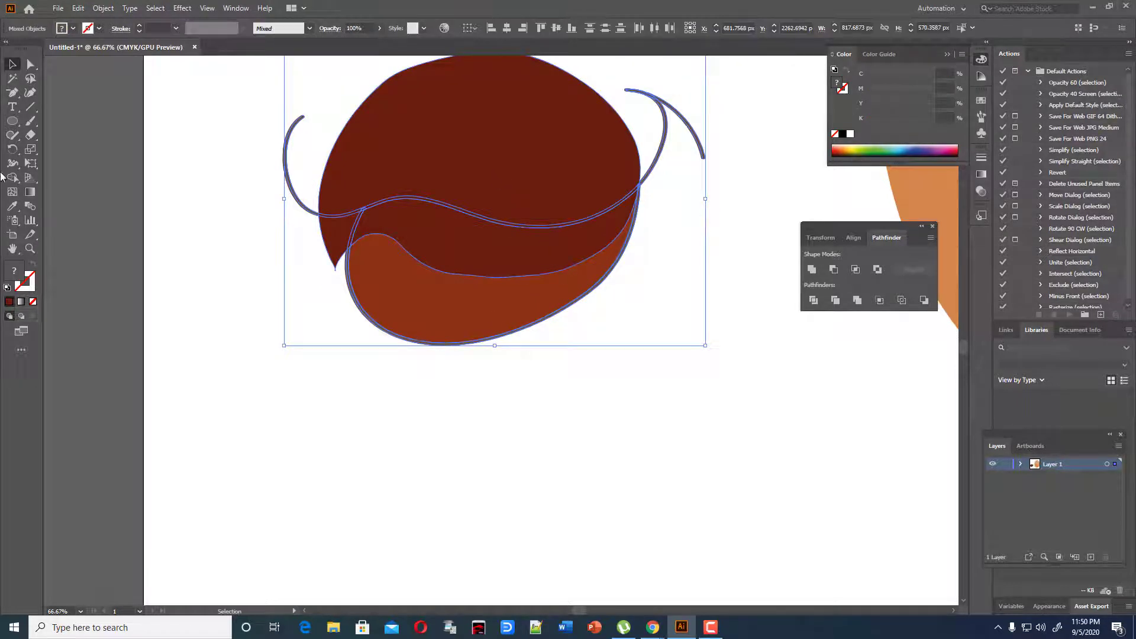
pyautogui.click(14, 179)
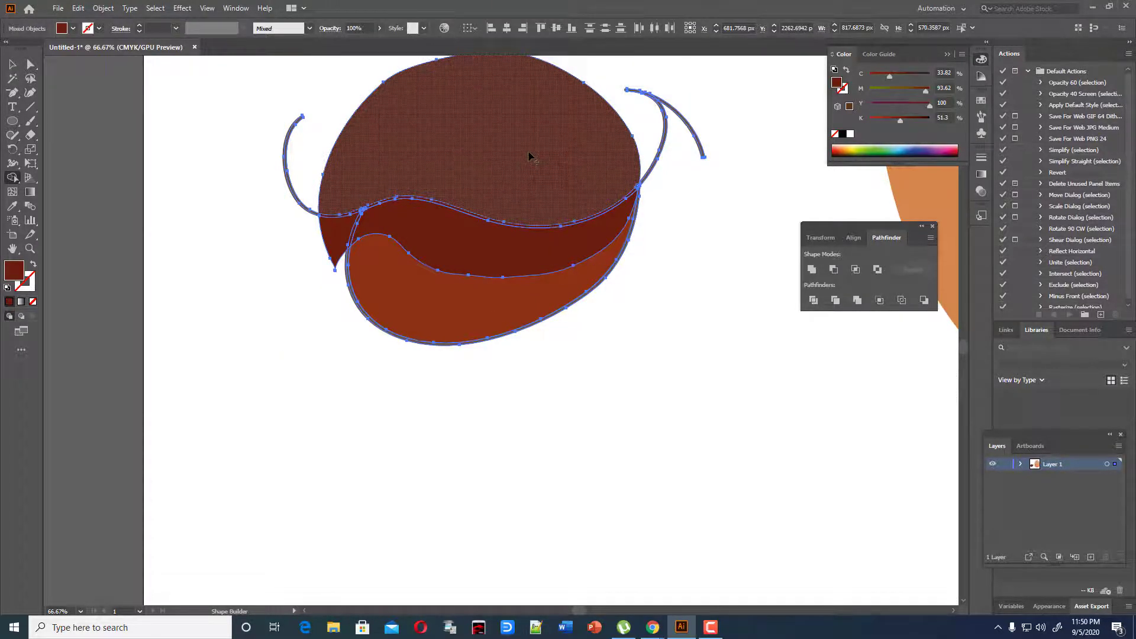
pyautogui.keyDown('alt'); pyautogui.click(529, 155); pyautogui.keyUp('alt')
pyautogui.keyDown('alt'); pyautogui.click(338, 254); pyautogui.keyUp('alt')
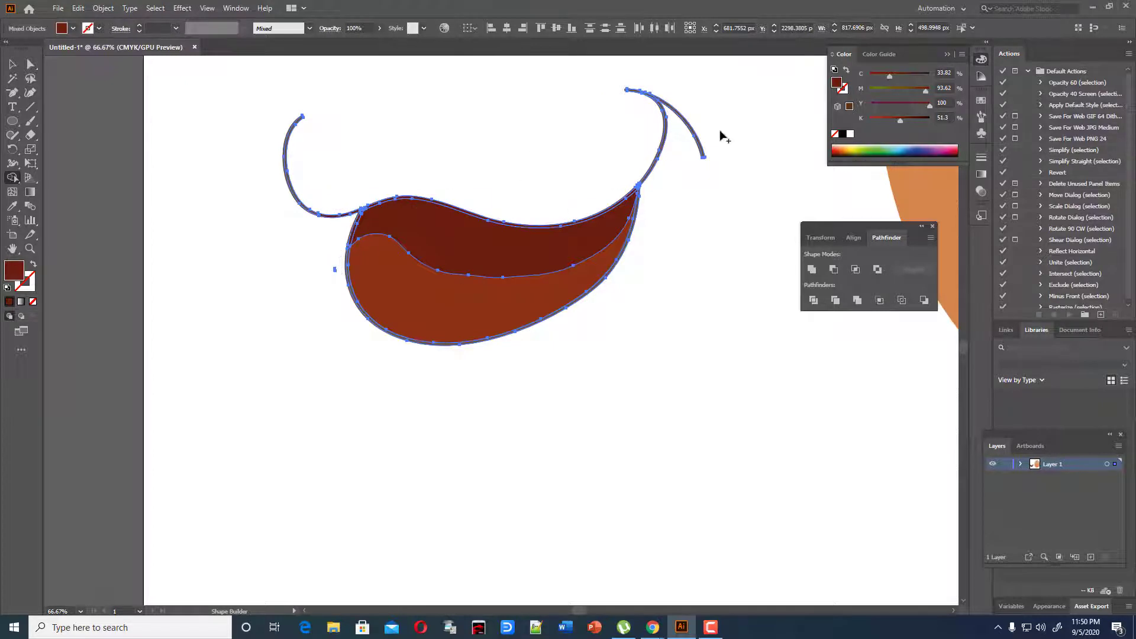
pyautogui.click(12, 64)
pyautogui.click(375, 101)
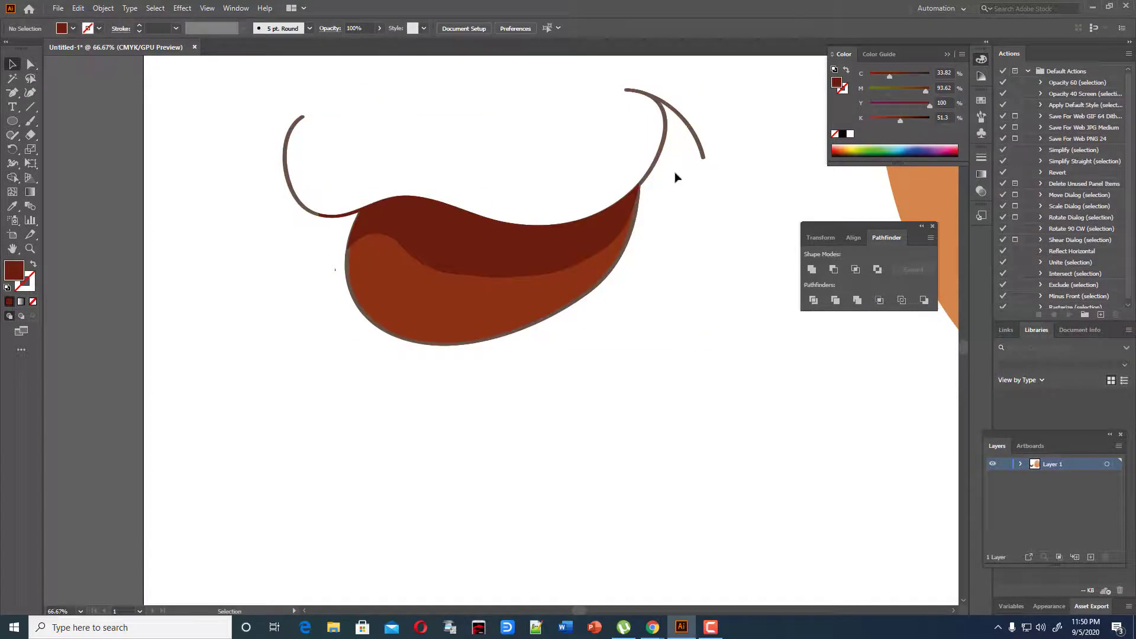
# Step: Bring the mouth outline in front of the dark shadow and place the shadow behind the teeth
pyautogui.click(658, 170)
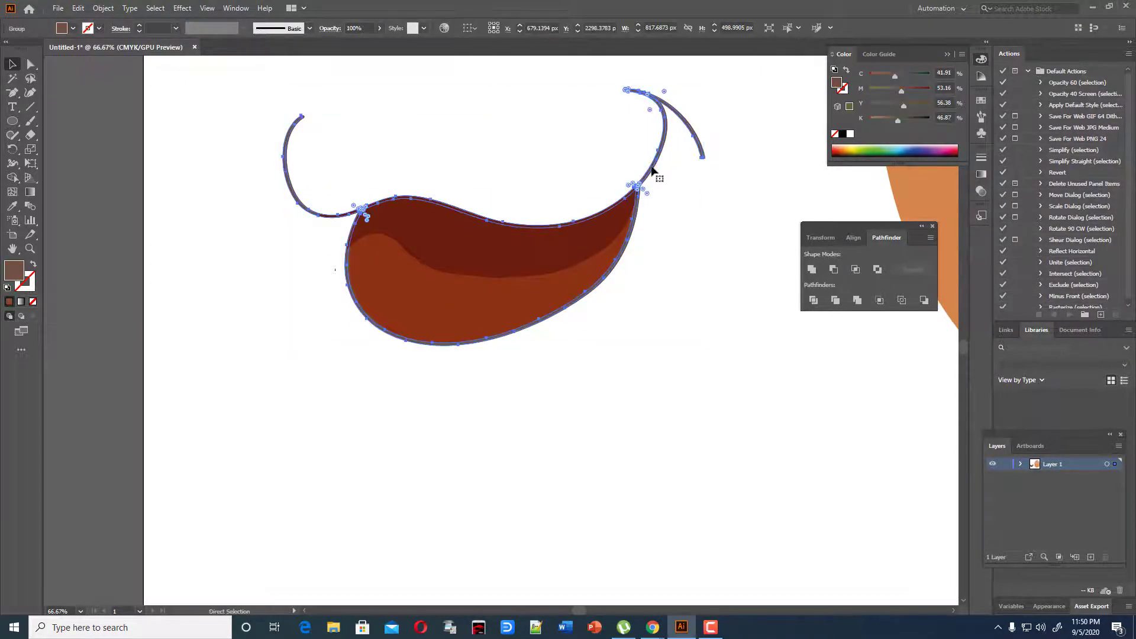
pyautogui.click(717, 388)
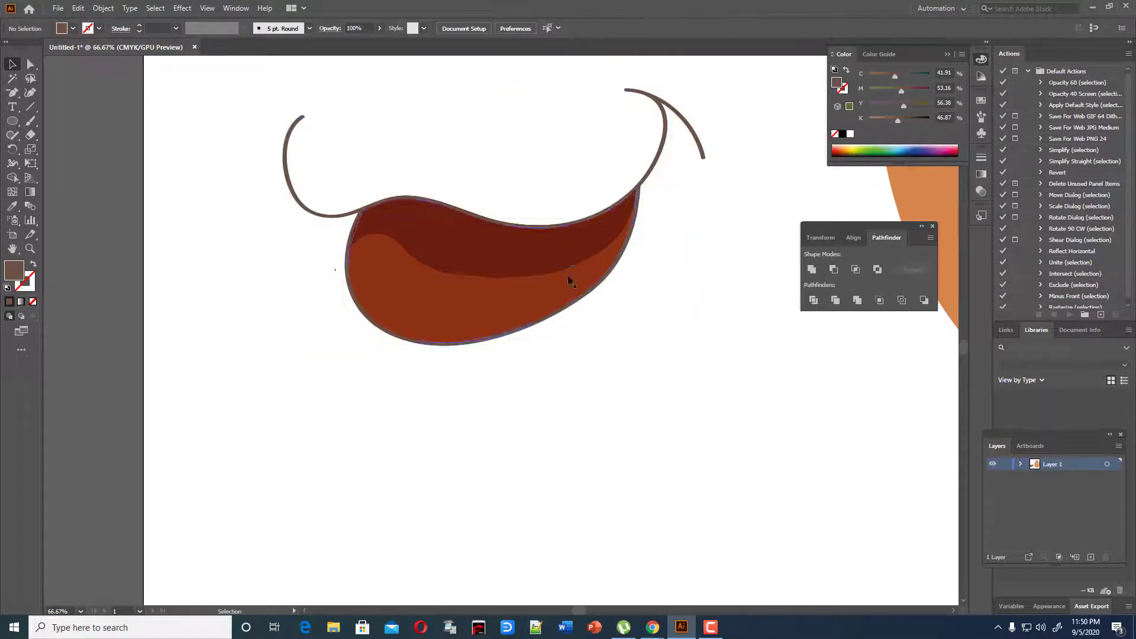
pyautogui.click(552, 256)
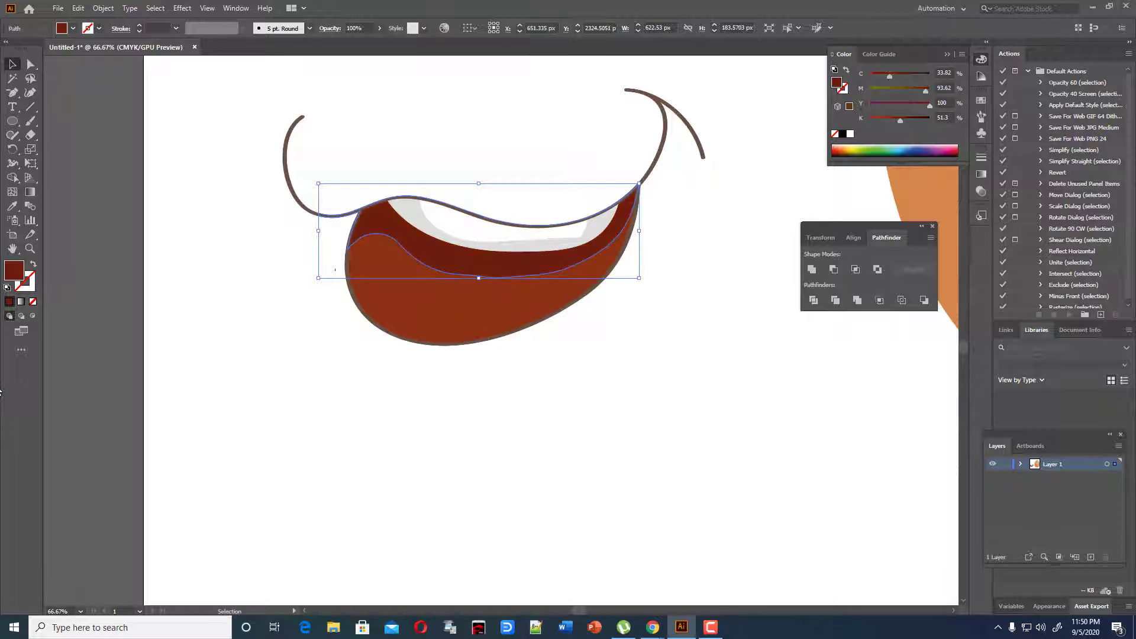
pyautogui.click(629, 416)
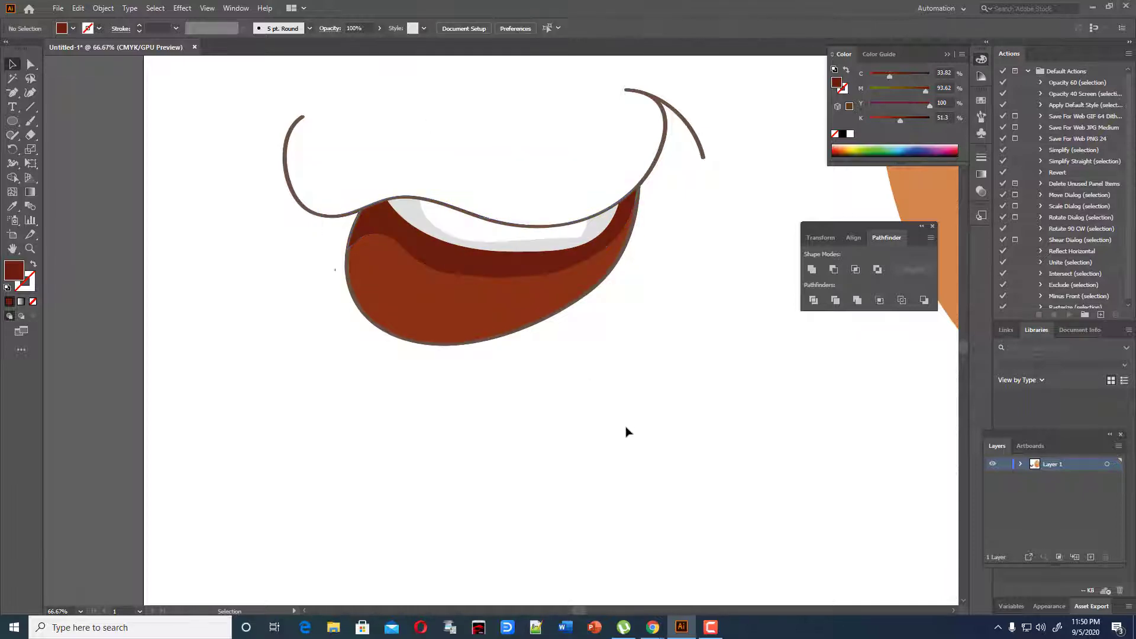
# Step: Paint a rounded loop with the Paintbrush, overlapping the lower part of the mouth and extending below it, and join its ends
pyautogui.scroll(-1, 627, 438)
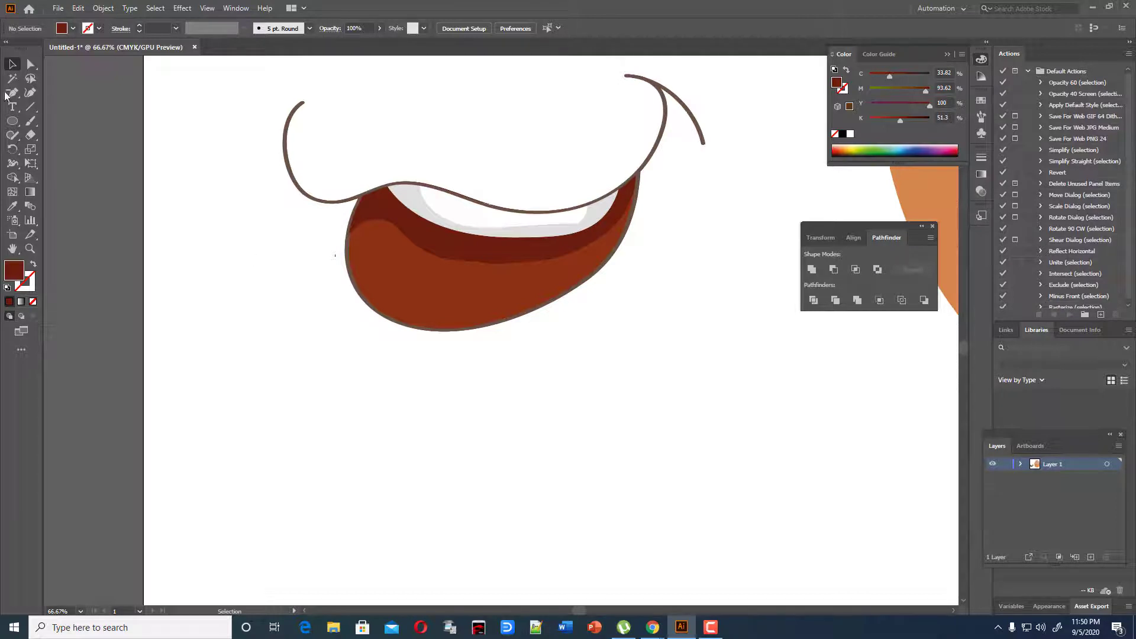
pyautogui.click(30, 121)
pyautogui.moveTo(612, 290)
pyautogui.mouseDown()
pyautogui.moveTo(416, 284)
pyautogui.moveTo(388, 309)
pyautogui.moveTo(384, 353)
pyautogui.moveTo(426, 406)
pyautogui.moveTo(519, 411)
pyautogui.moveTo(595, 364)
pyautogui.moveTo(612, 283)
pyautogui.mouseUp()
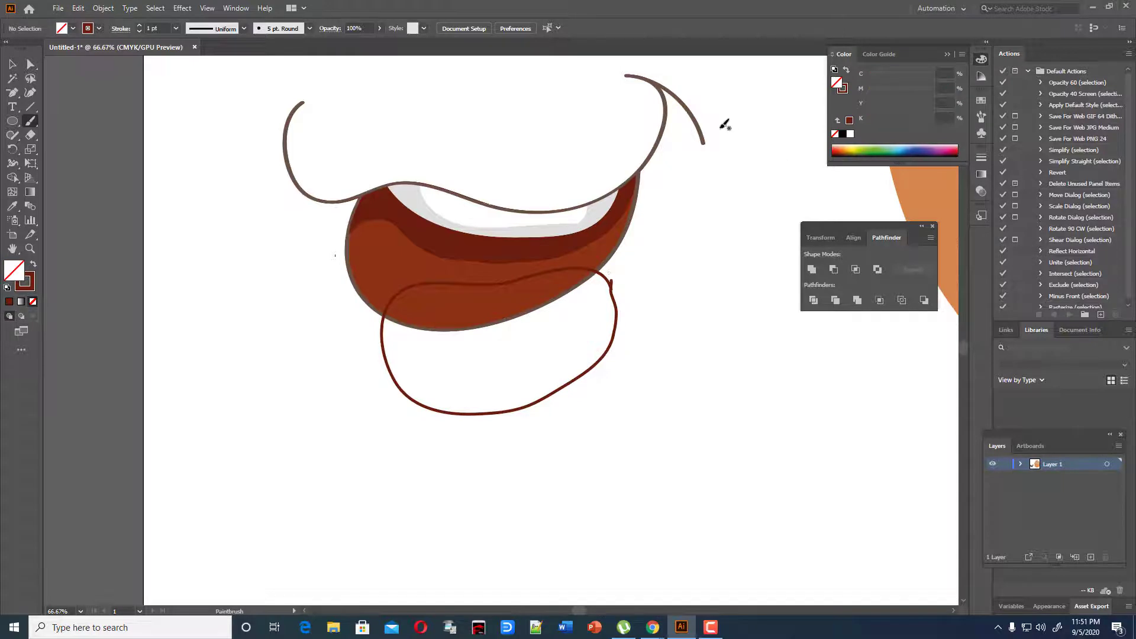
pyautogui.click(12, 64)
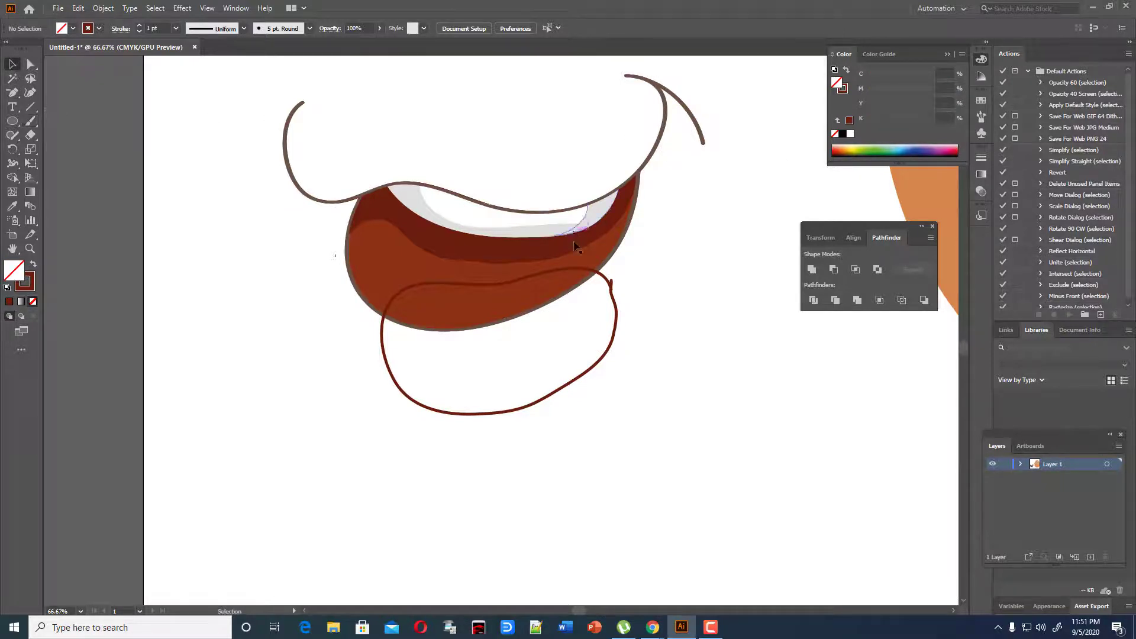
pyautogui.click(602, 278)
pyautogui.rightClick(599, 268)
pyautogui.click(627, 370)
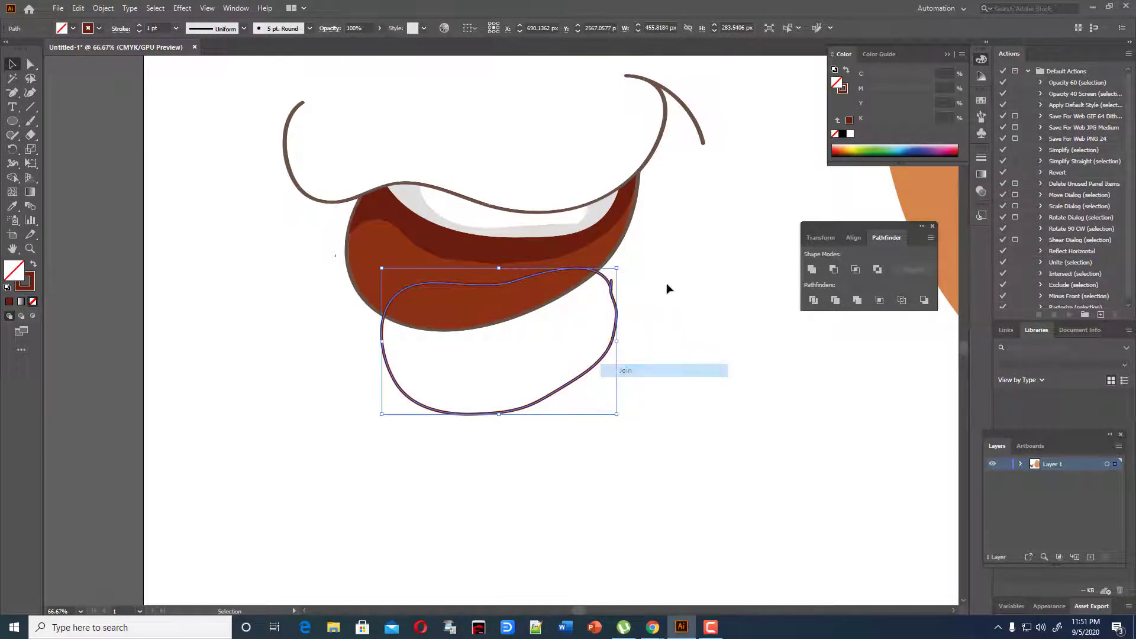
# Step: Fill the rounded lower shape with white sampled from the teeth
pyautogui.click(12, 206)
pyautogui.click(477, 199)
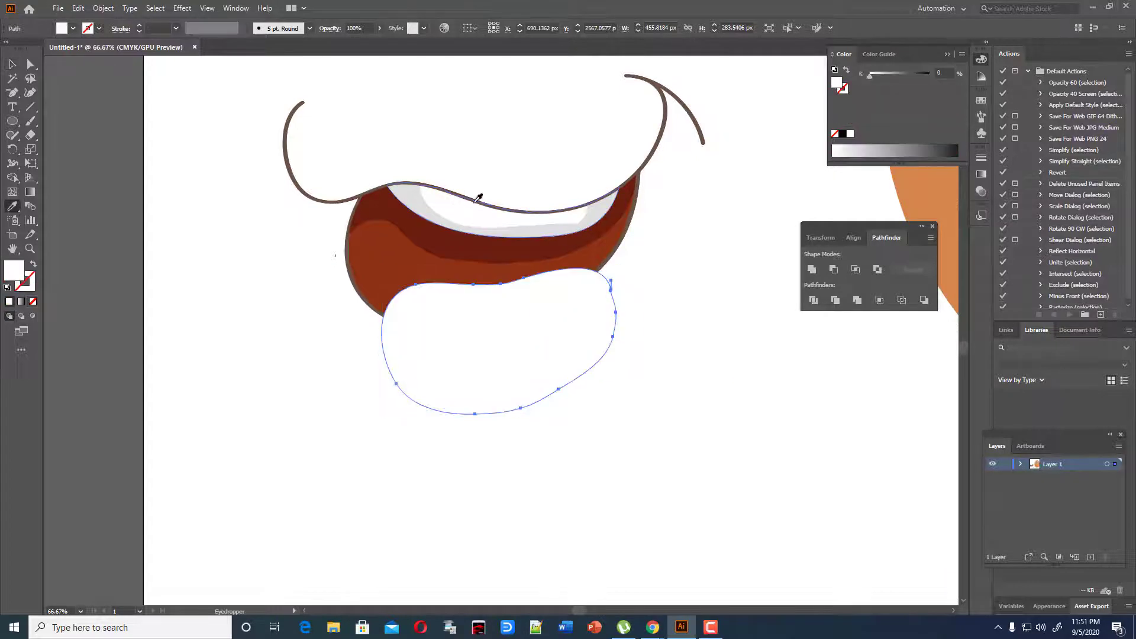
pyautogui.click(8, 63)
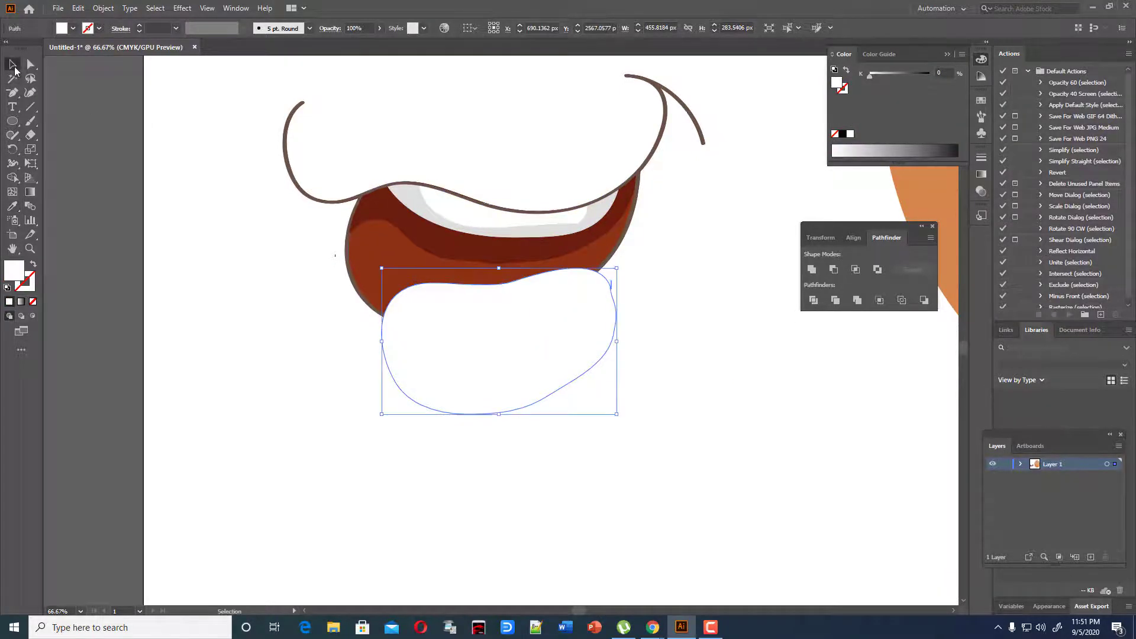
# Step: Trim the white lower shape to the mouth outline with Shape Builder, removing the part that extends below the mouth
pyautogui.click(393, 259)
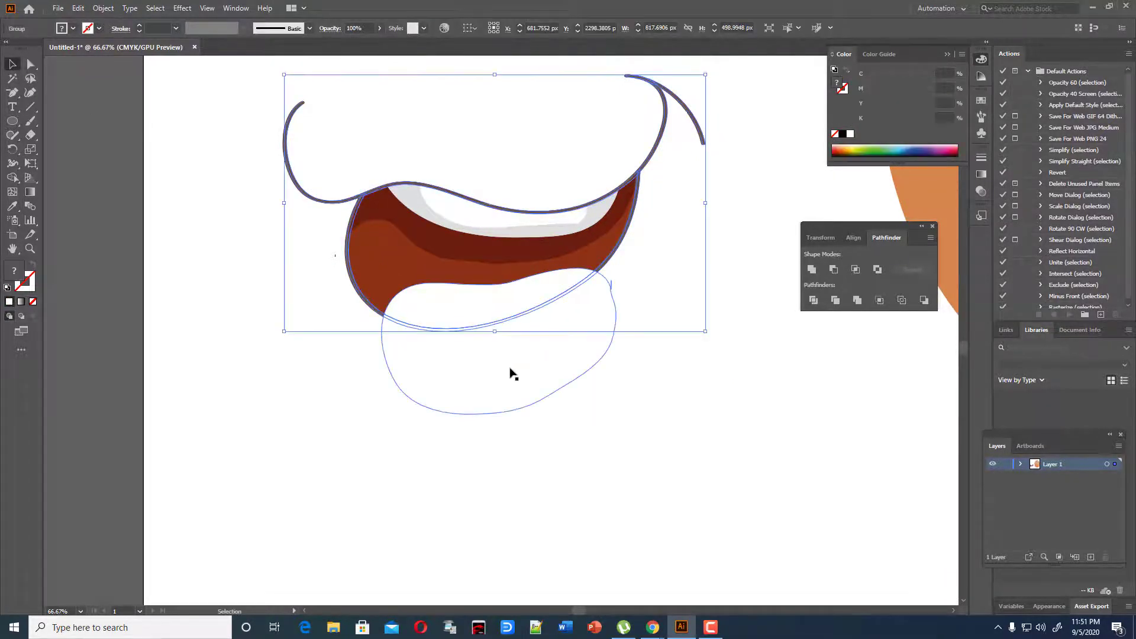
pyautogui.keyDown('shift'); pyautogui.click(513, 374); pyautogui.keyUp('shift')
pyautogui.click(12, 177)
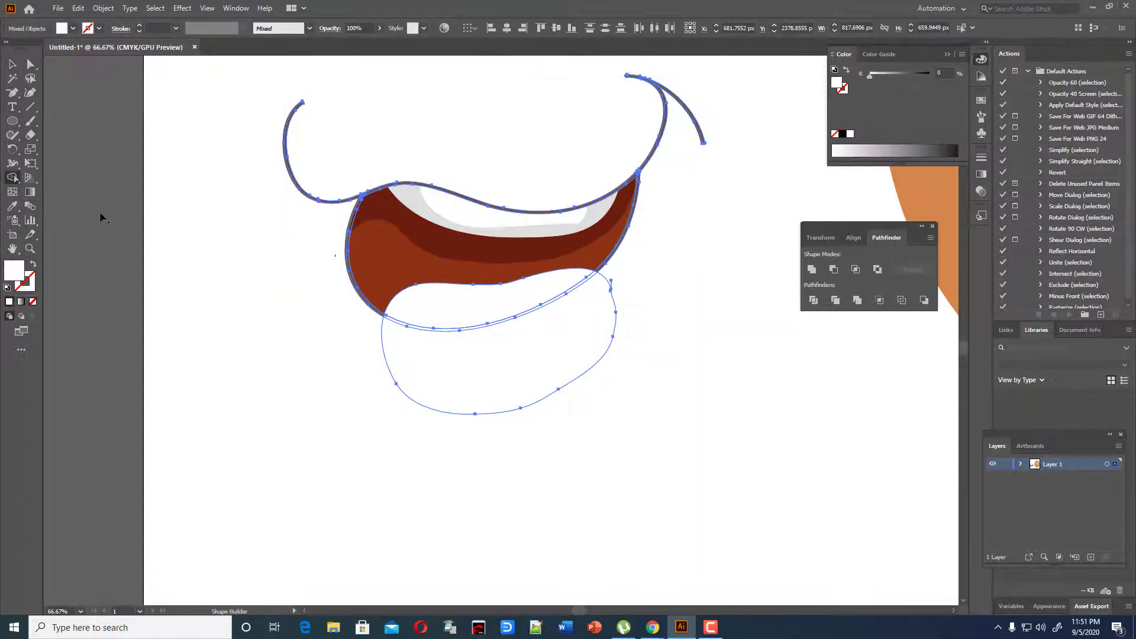
pyautogui.keyDown('alt'); pyautogui.click(435, 361); pyautogui.keyUp('alt')
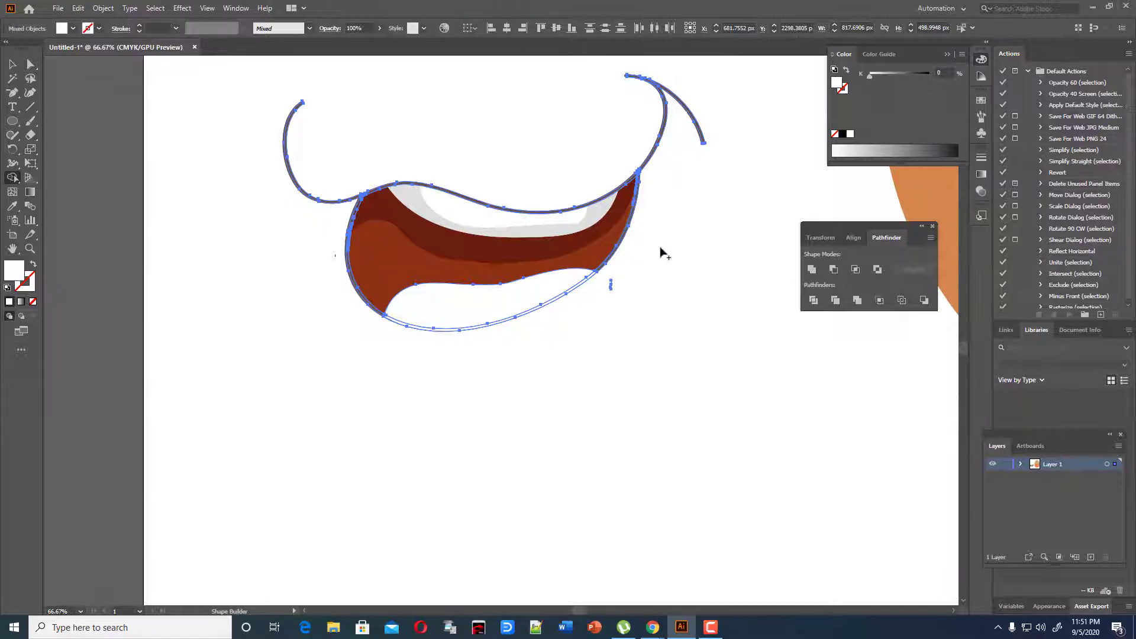
pyautogui.press('v')
pyautogui.click(526, 382)
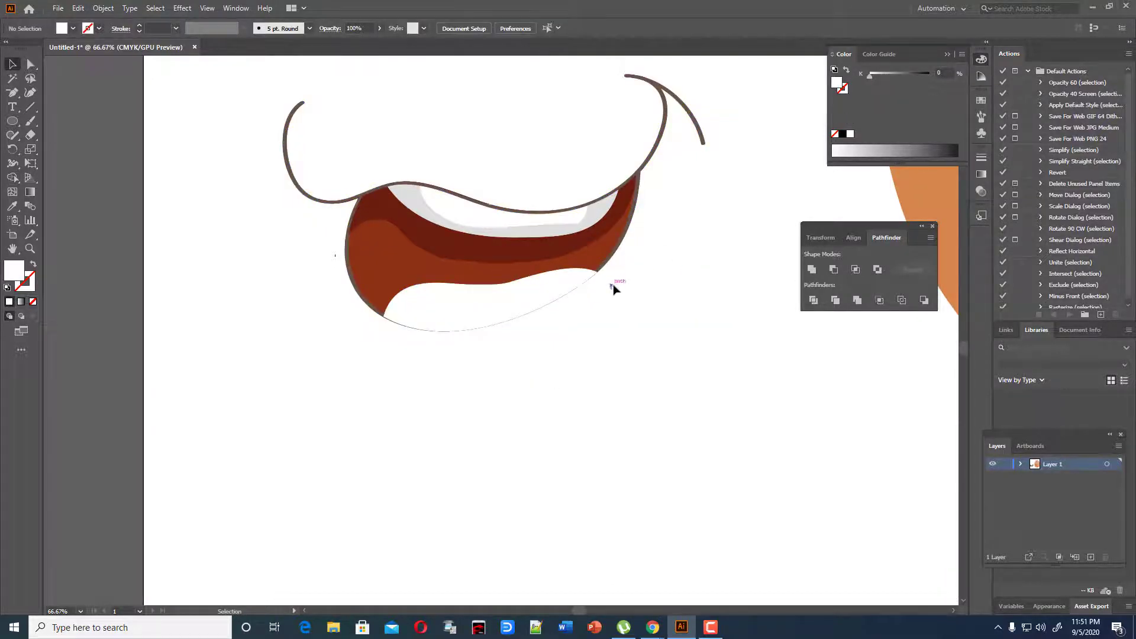
# Step: Delete the tiny stray fragments left beside the mouth's lower edge after trimming
pyautogui.click(613, 285)
pyautogui.press('Delete')
pyautogui.click(609, 281)
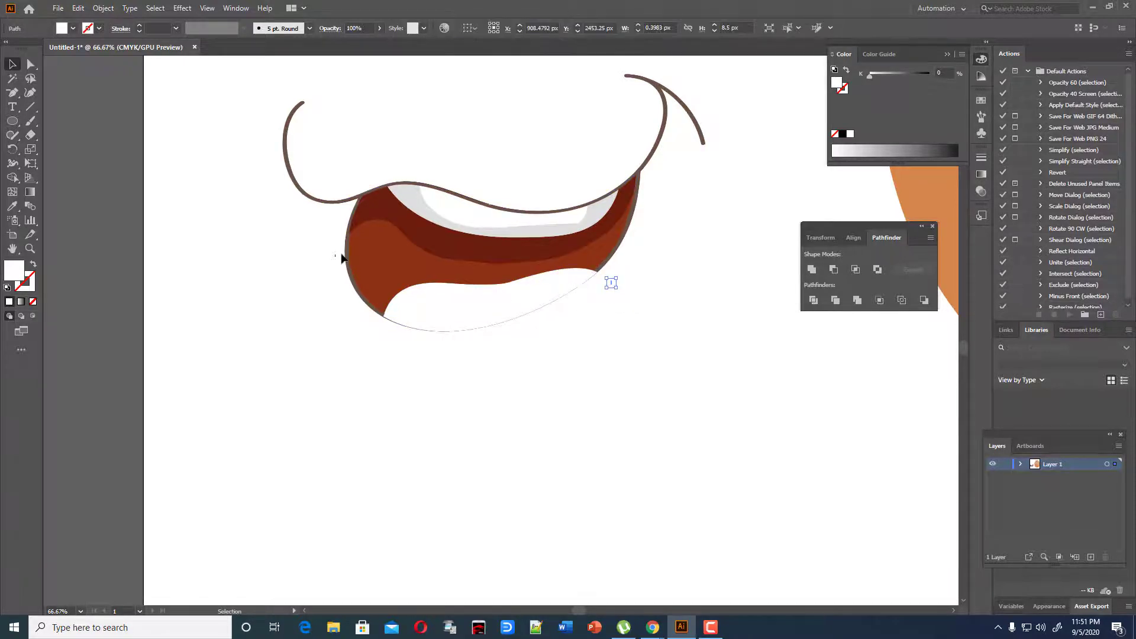
pyautogui.press('Delete')
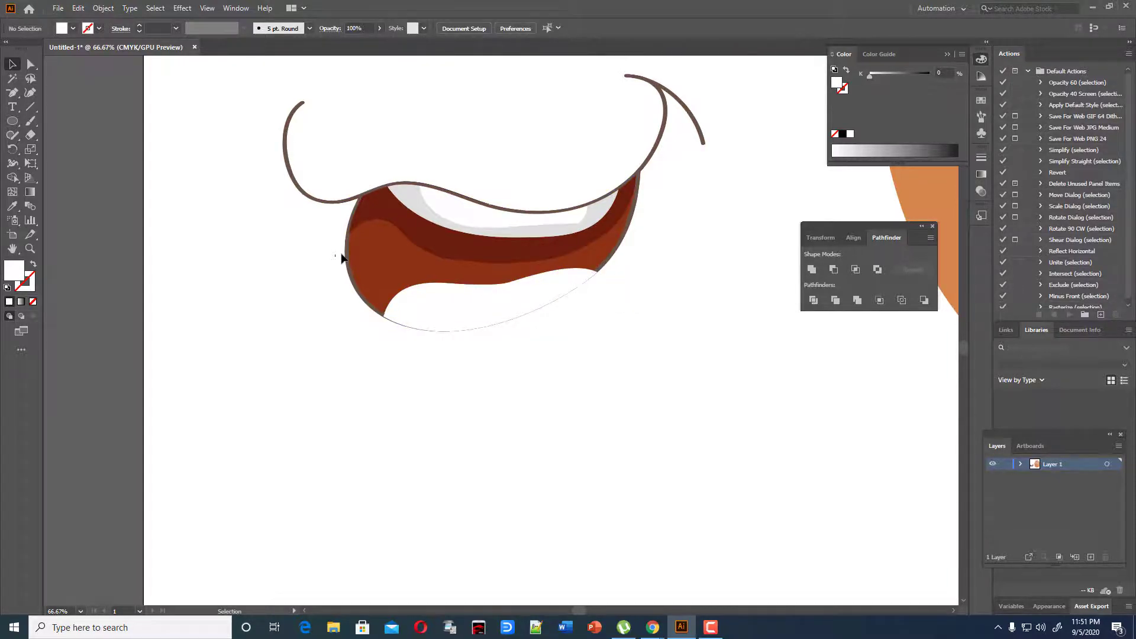
# Step: Send the white lower teeth shape backward so it sits behind the mouth outline
pyautogui.click(507, 304)
pyautogui.hotkey('ctrl', '[')
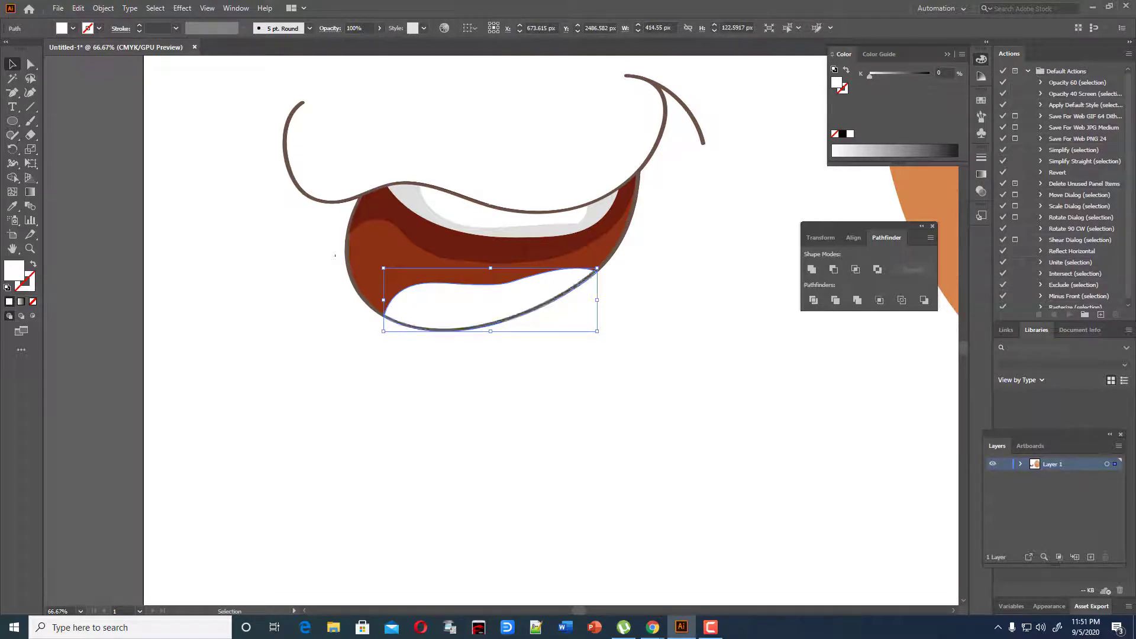
pyautogui.click(513, 414)
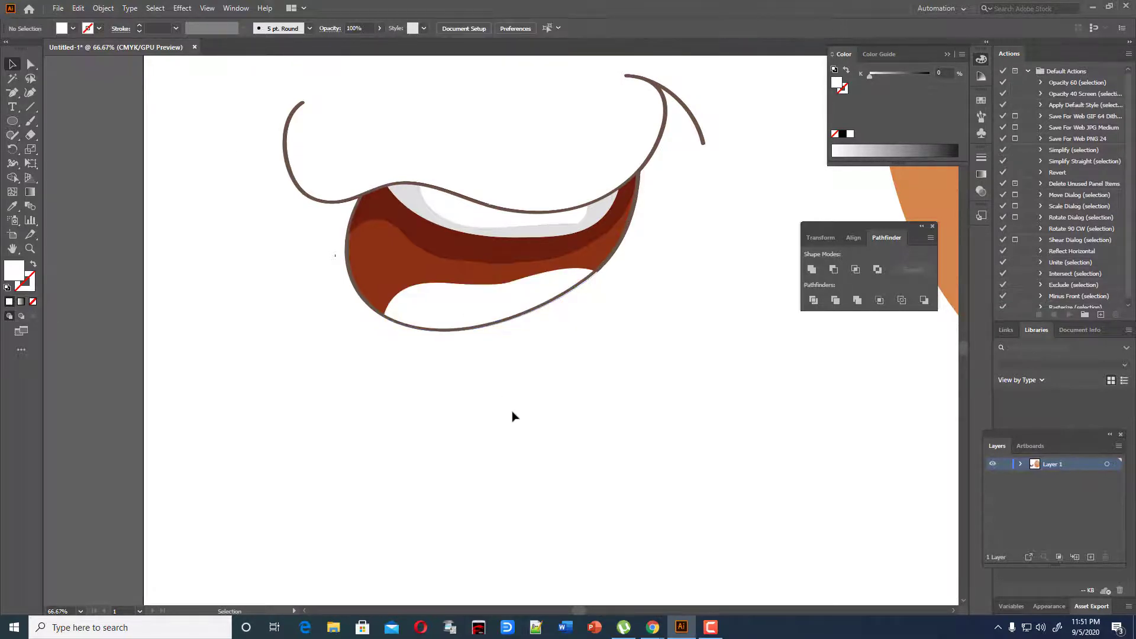
# Step: Paint a large rounded loop with the Paintbrush across the lower mouth interior and out below the mouth, and join its ends
pyautogui.scroll(2, 512, 416)
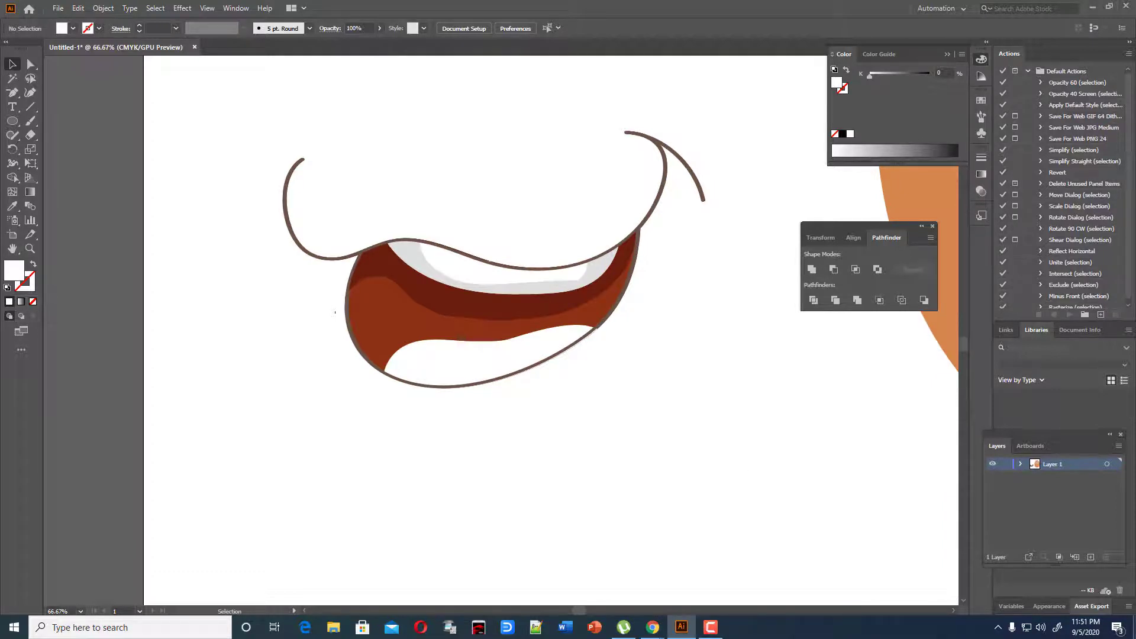
pyautogui.click(30, 121)
pyautogui.moveTo(446, 302); pyautogui.dragTo(372, 367)
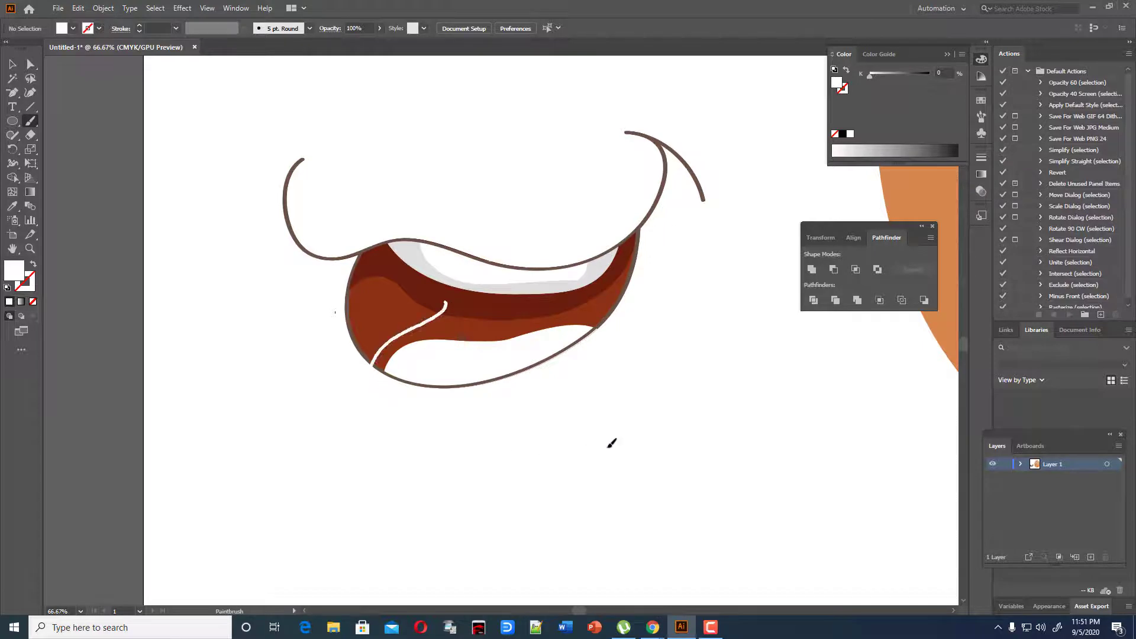
pyautogui.moveTo(618, 304); pyautogui.dragTo(448, 305)
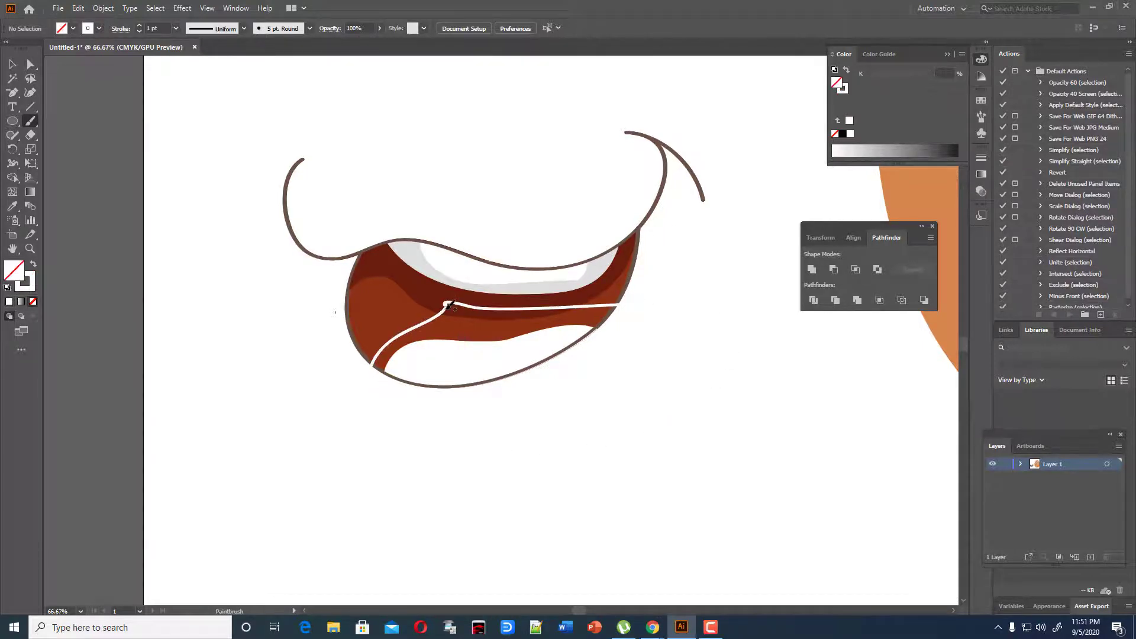
pyautogui.click(12, 64)
pyautogui.click(622, 310)
pyautogui.rightClick(622, 305)
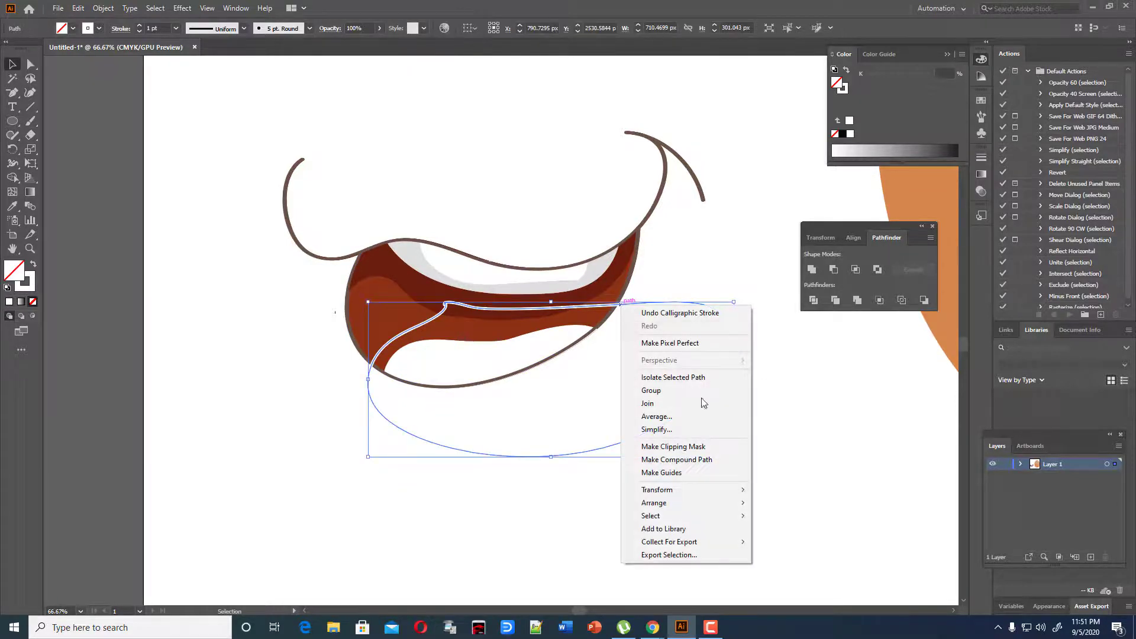
pyautogui.click(694, 403)
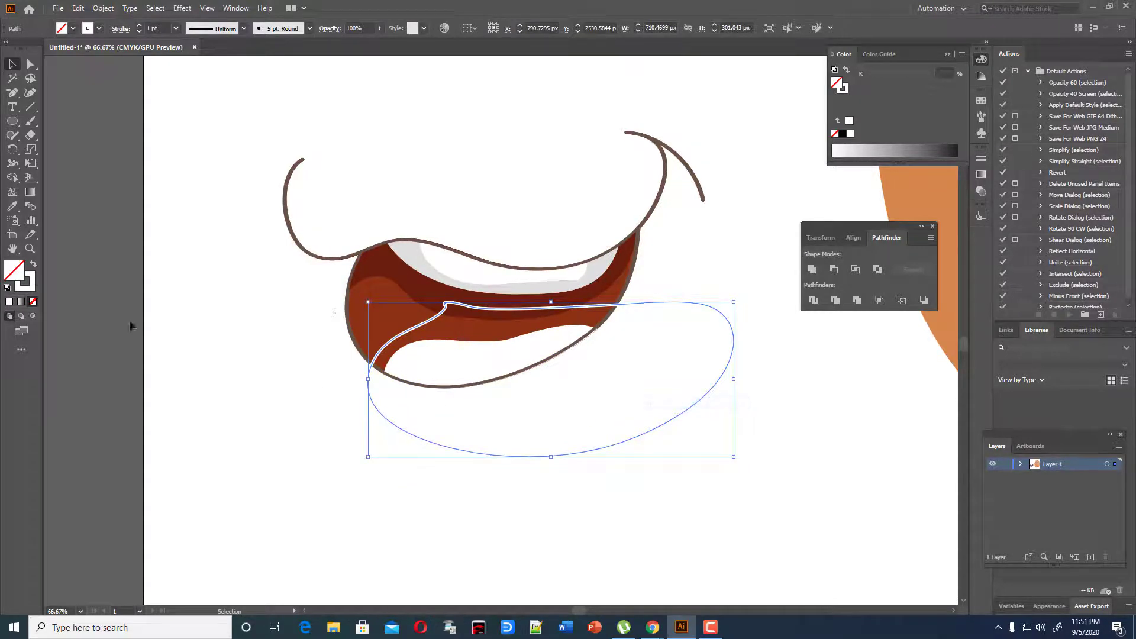
# Step: Fill the new loop with the dark red sampled from the inner shadow, lightened to the reddish brown 84392A
pyautogui.click(15, 207)
pyautogui.click(426, 279)
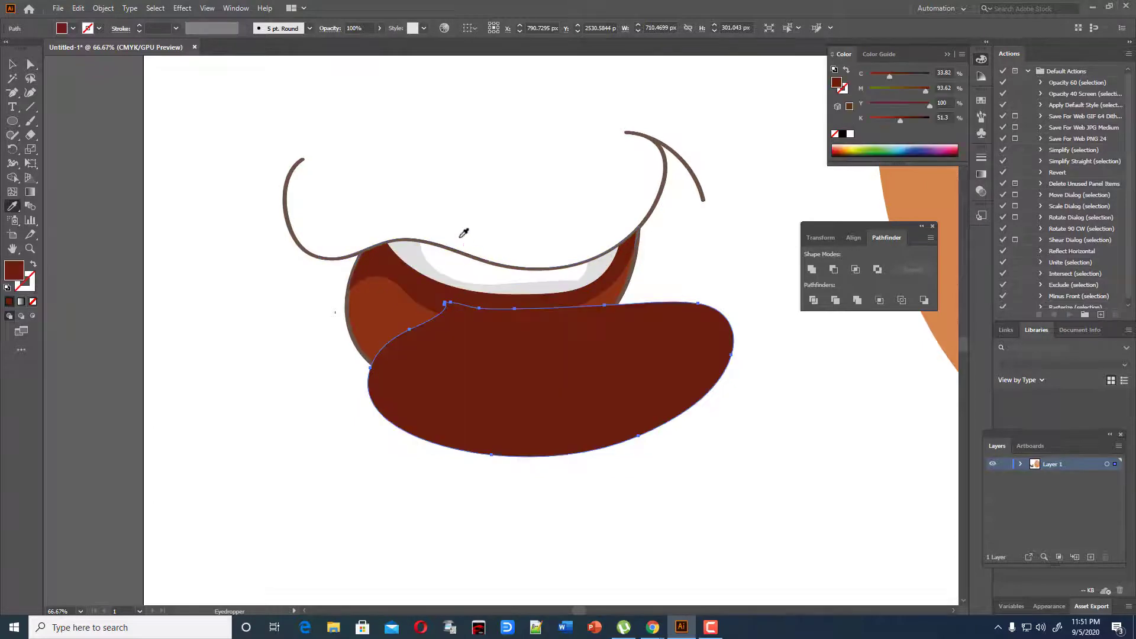
pyautogui.doubleClick(14, 274)
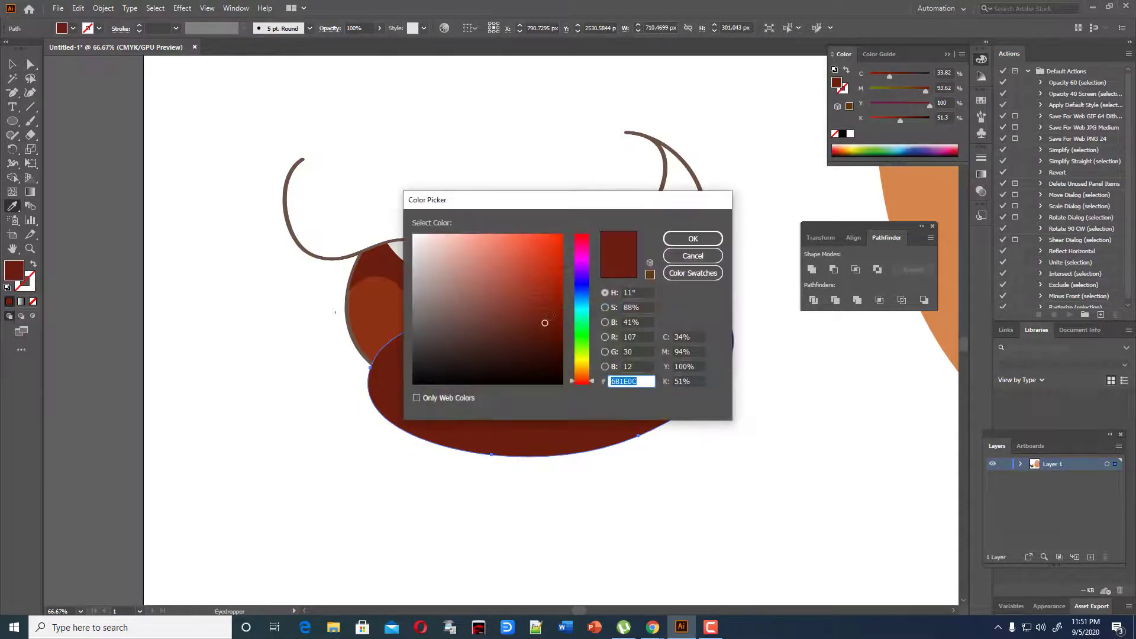
pyautogui.moveTo(533, 314); pyautogui.dragTo(515, 306)
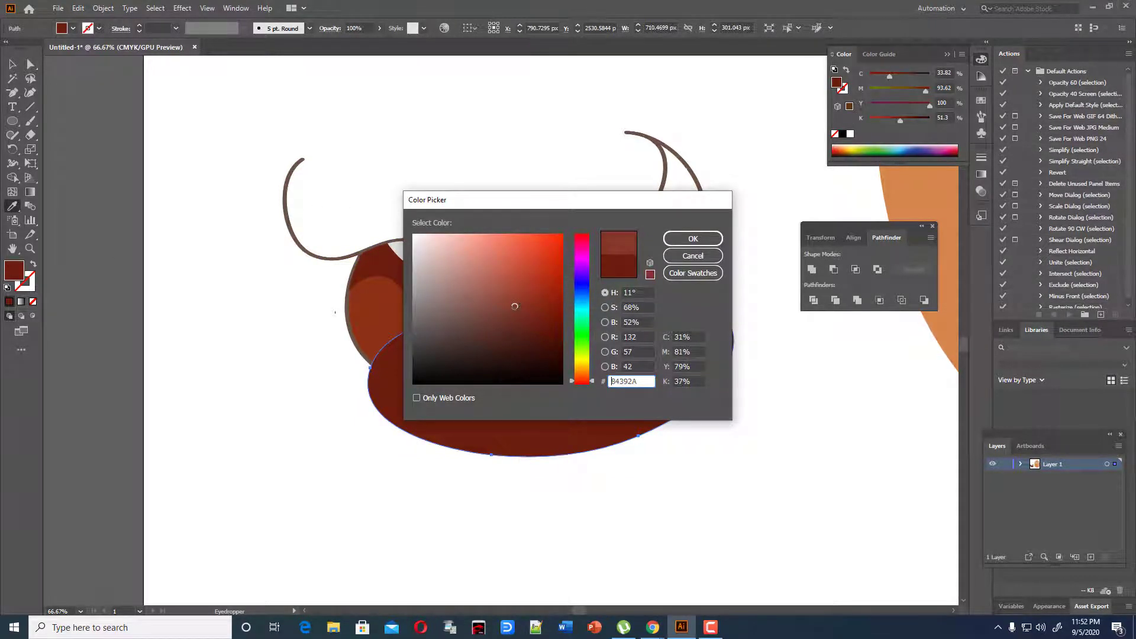
pyautogui.click(716, 242)
pyautogui.press('v')
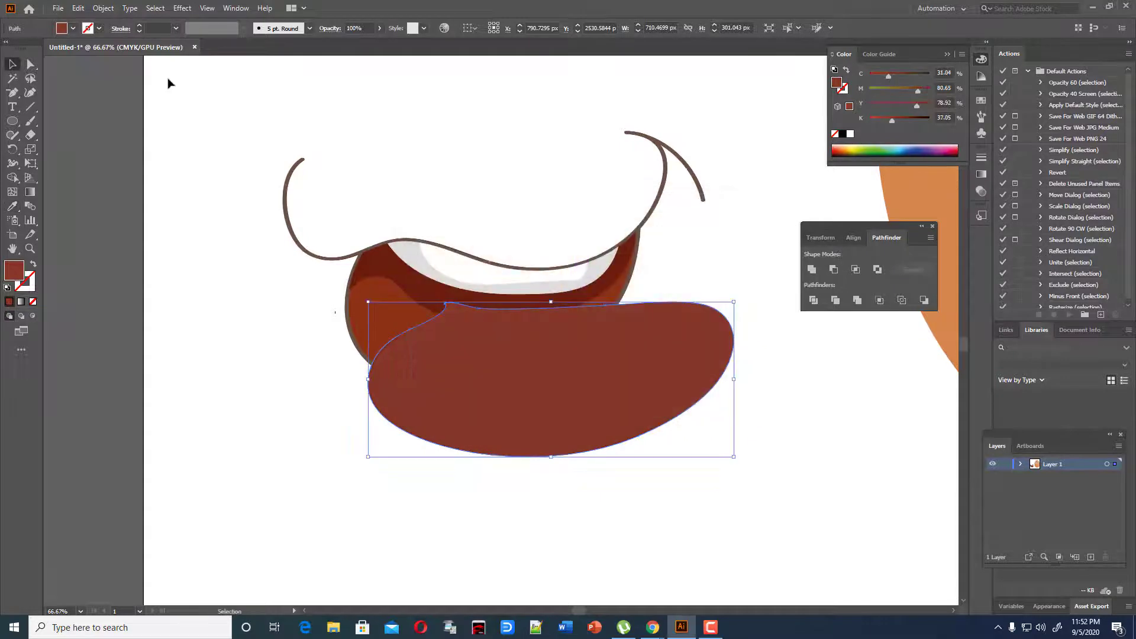
# Step: Trim the reddish-brown shape to the mouth outline with Shape Builder, removing the part that extends outside the mouth
pyautogui.click(168, 82)
pyautogui.click(540, 402)
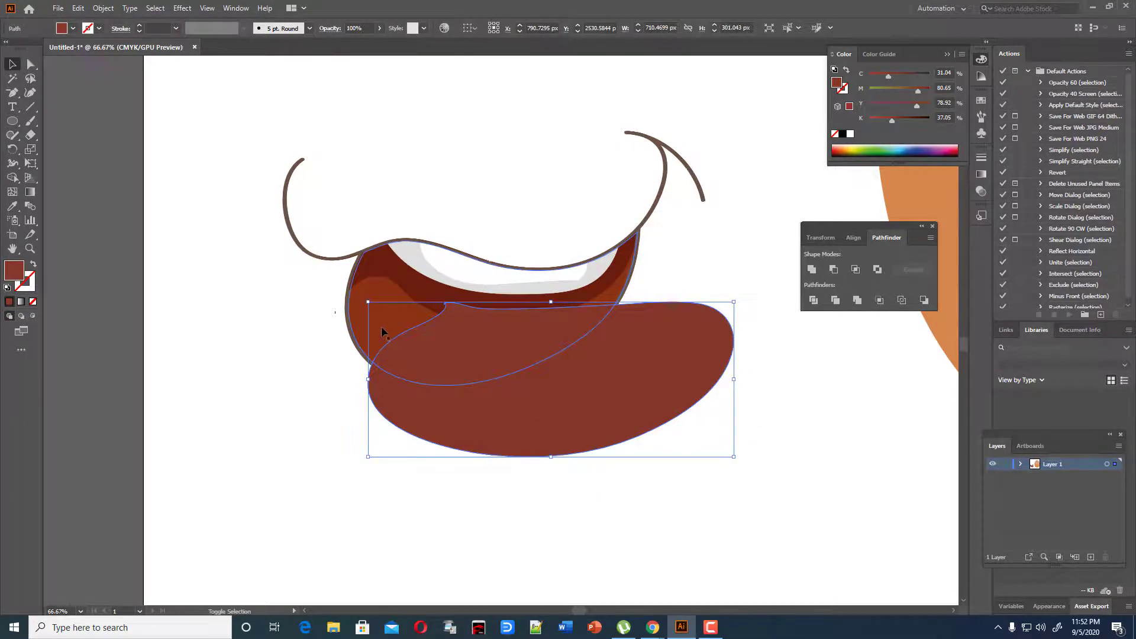
pyautogui.keyDown('shift'); pyautogui.click(382, 333); pyautogui.keyUp('shift')
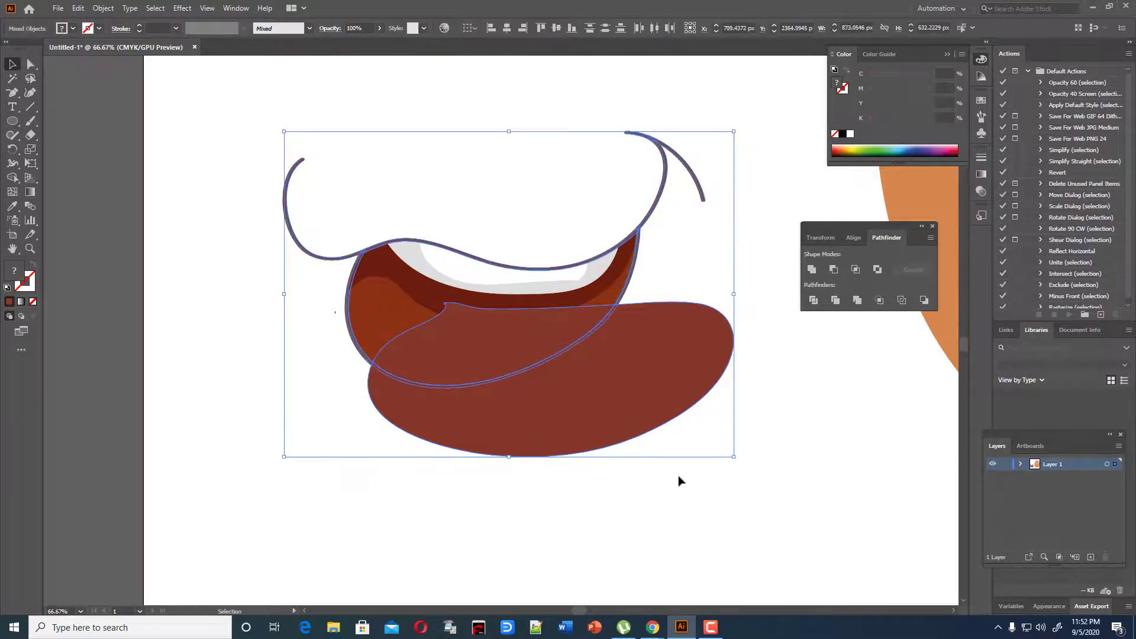
pyautogui.click(12, 177)
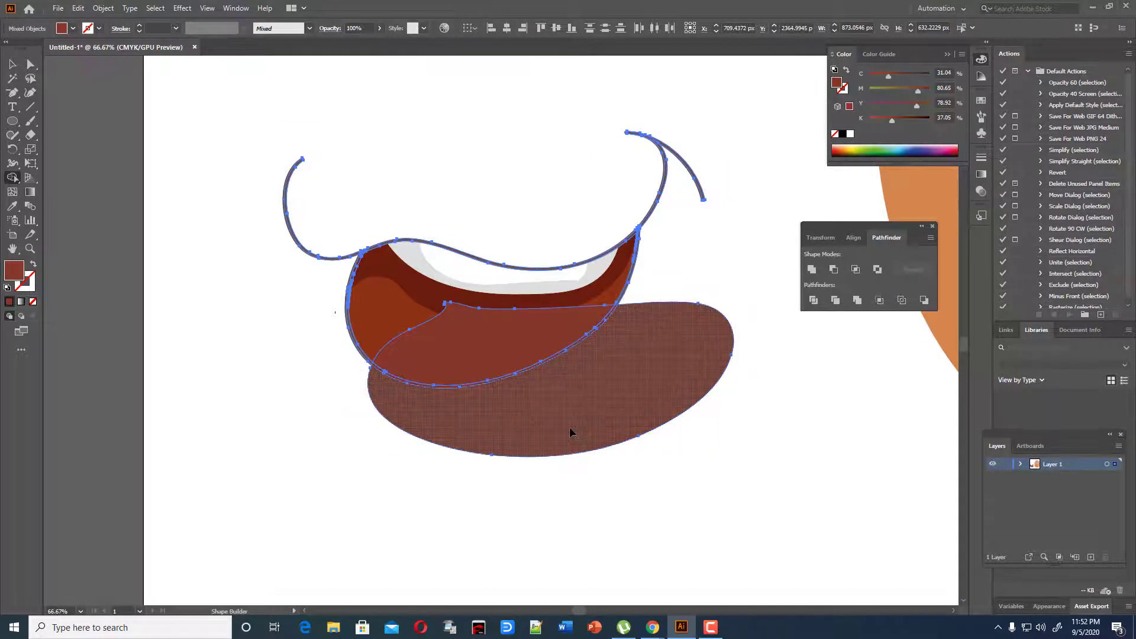
pyautogui.keyDown('alt'); pyautogui.click(571, 433); pyautogui.keyUp('alt')
pyautogui.click(12, 64)
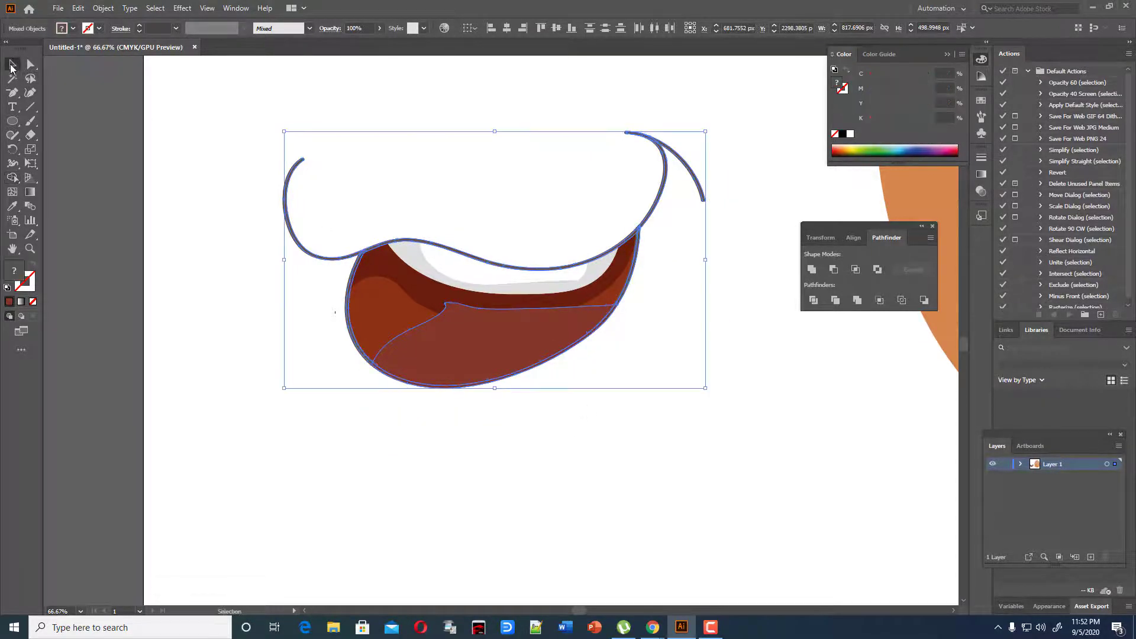
pyautogui.click(231, 112)
# Step: Send the reddish-brown tongue shape backward, behind the white lower teeth and the dark inner shadow
pyautogui.click(523, 355)
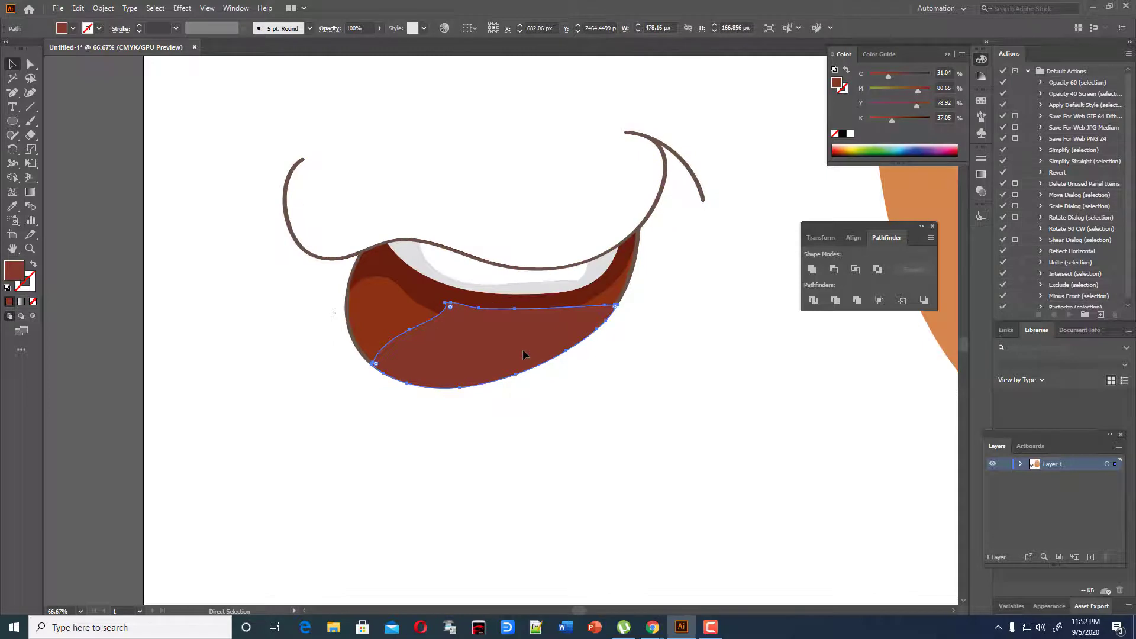
pyautogui.hotkey('ctrl', '[')
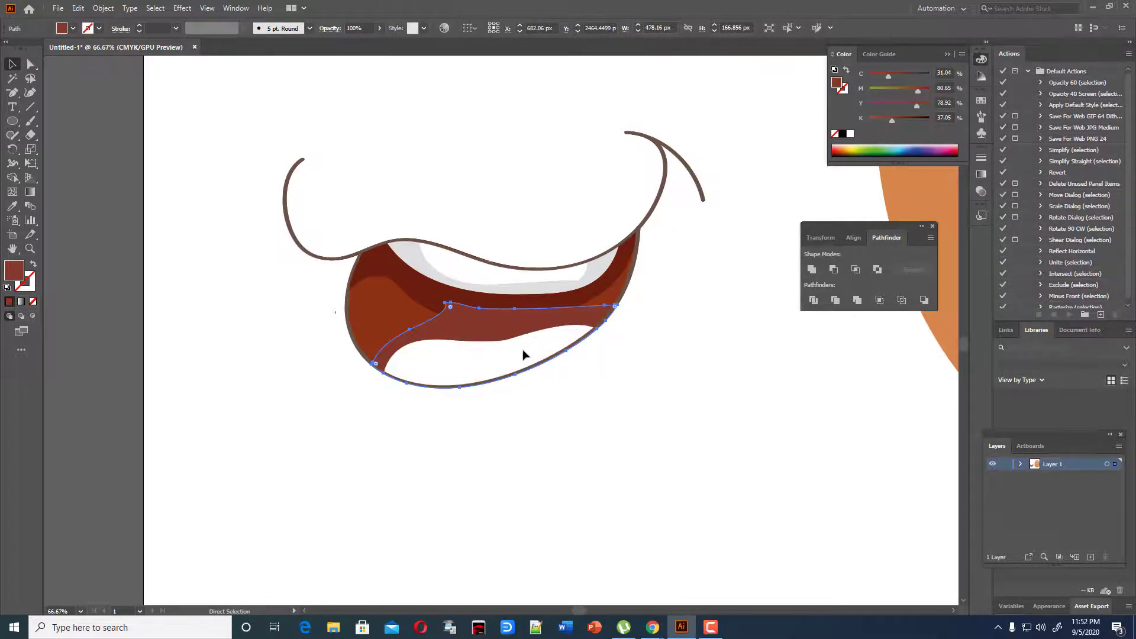
pyautogui.hotkey('ctrl', '[')
pyautogui.click(600, 455)
pyautogui.scroll(-1, 603, 464)
pyautogui.scroll(3, 601, 477)
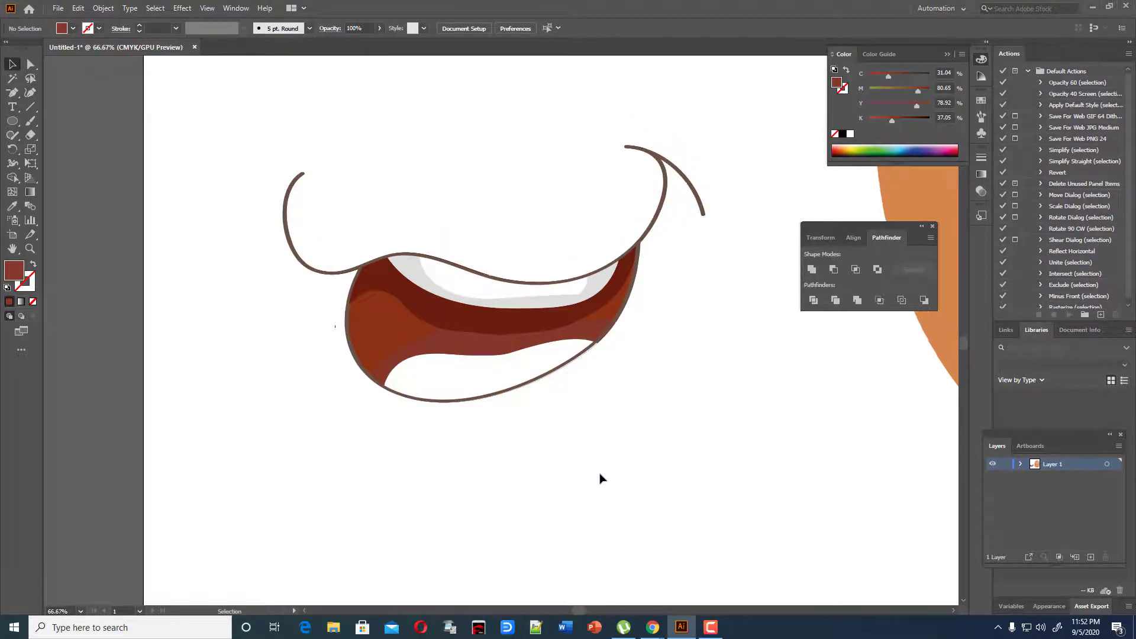
# Step: Reshape the upper edge of the reddish-brown shape with the Curvature tool, moving its upper-left corner point inward to smooth the contour
pyautogui.click(430, 356)
pyautogui.click(30, 93)
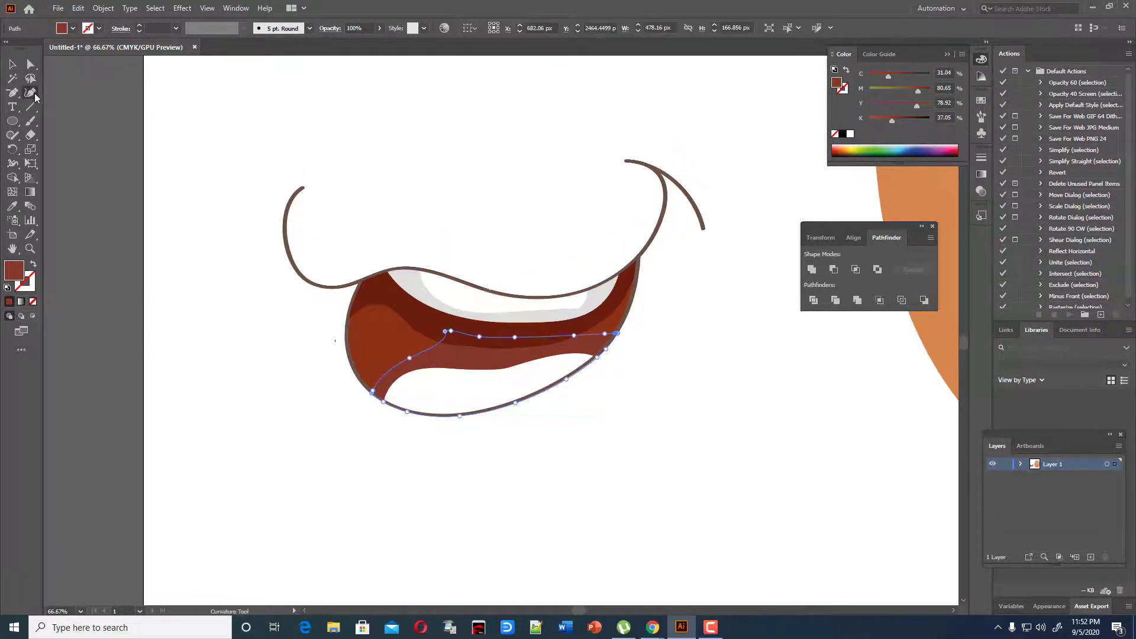
pyautogui.moveTo(445, 331); pyautogui.dragTo(484, 337)
pyautogui.click(12, 64)
pyautogui.click(199, 166)
pyautogui.scroll(-1, 525, 584)
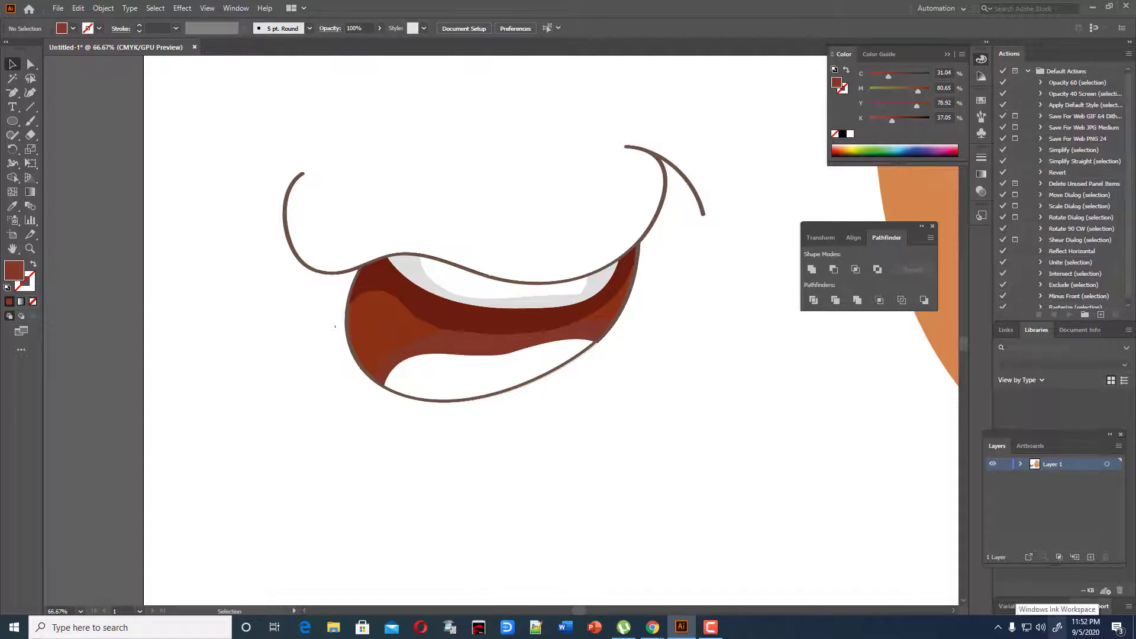
# Step: Paint a shading loop with the Paintbrush, curving through the white lower teeth and extending far below the mouth, and join its ends
pyautogui.click(30, 121)
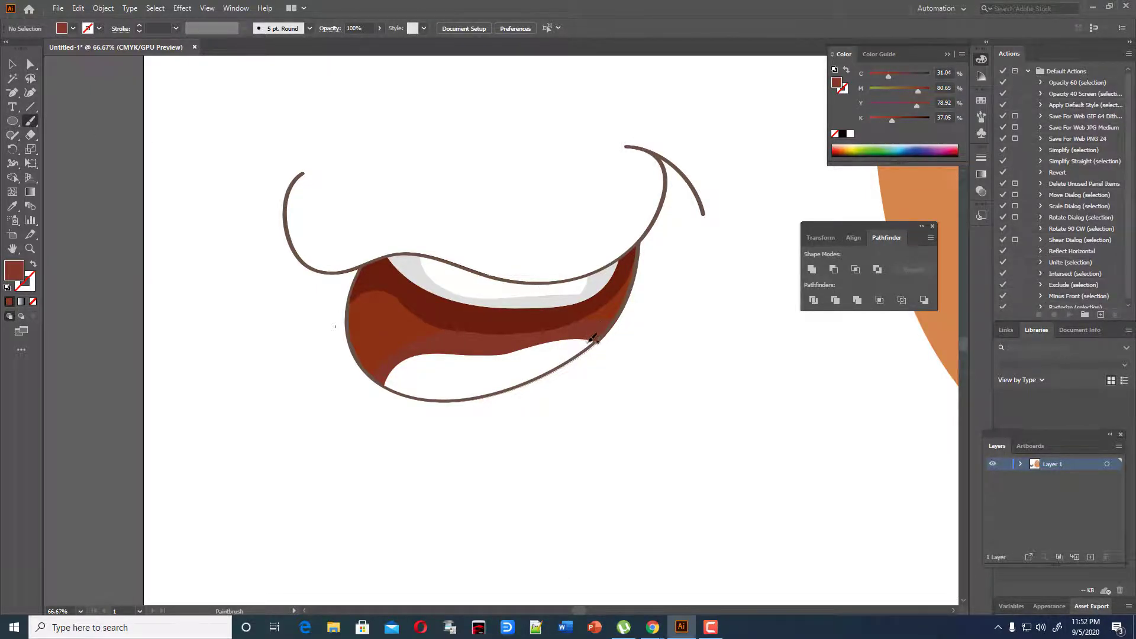
pyautogui.moveTo(593, 342)
pyautogui.mouseDown()
pyautogui.moveTo(483, 386)
pyautogui.moveTo(450, 384)
pyautogui.moveTo(438, 348)
pyautogui.mouseUp()
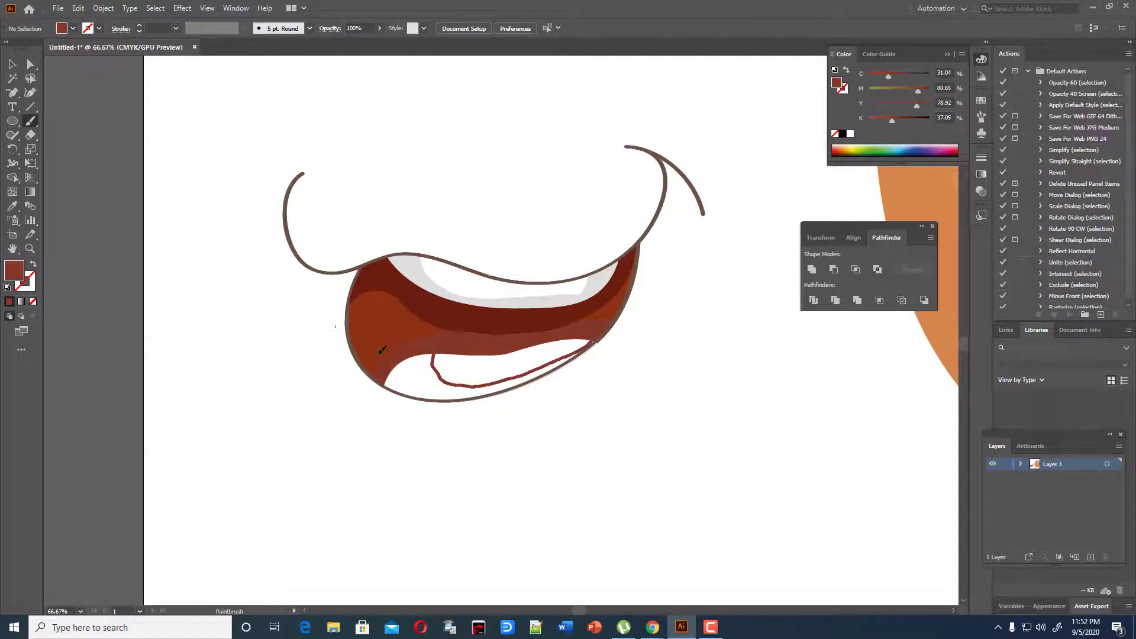
pyautogui.moveTo(357, 365)
pyautogui.mouseDown()
pyautogui.moveTo(410, 574)
pyautogui.moveTo(629, 466)
pyautogui.moveTo(628, 357)
pyautogui.moveTo(596, 330)
pyautogui.mouseUp()
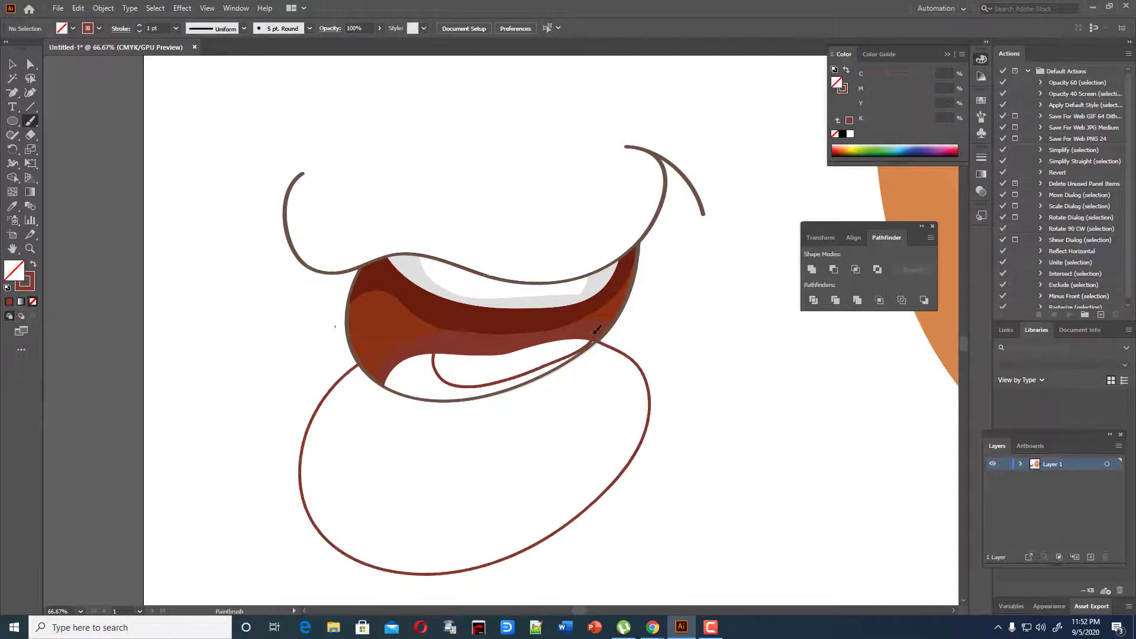
pyautogui.click(13, 63)
pyautogui.rightClick(634, 364)
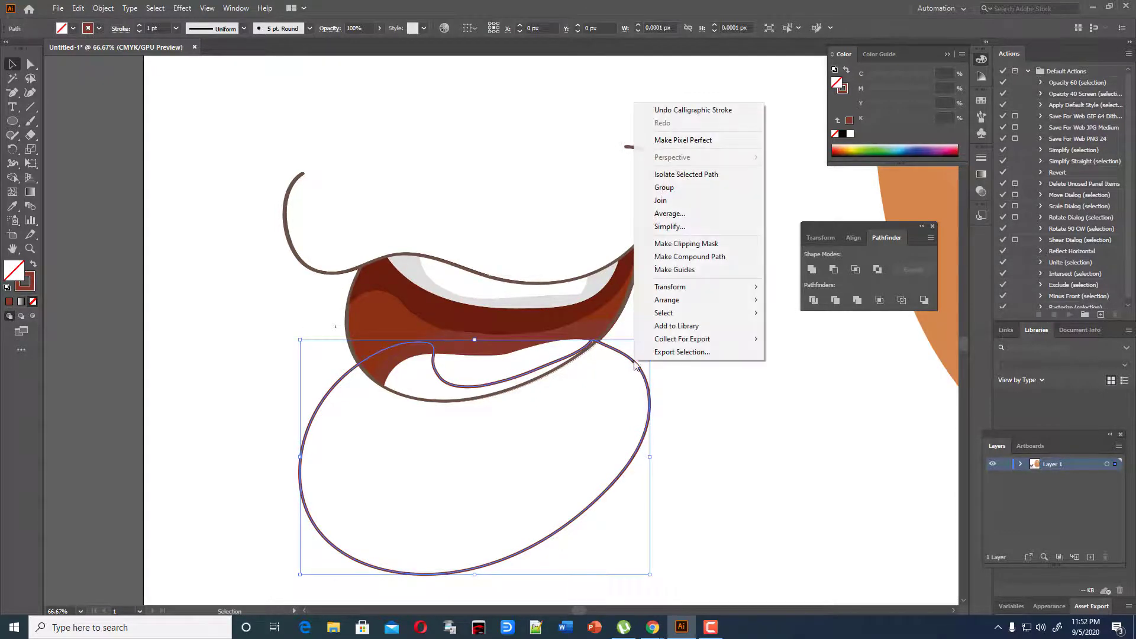
pyautogui.click(660, 200)
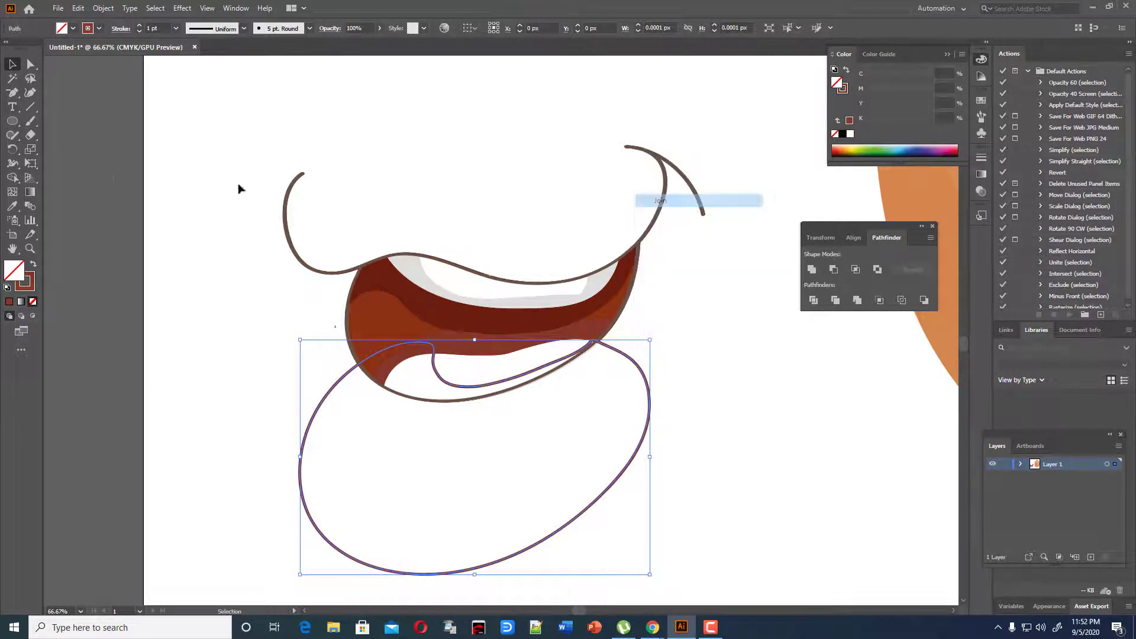
# Step: Fill the lower shading loop with the light grey sampled from the upper teeth's shading
pyautogui.click(13, 206)
pyautogui.click(412, 264)
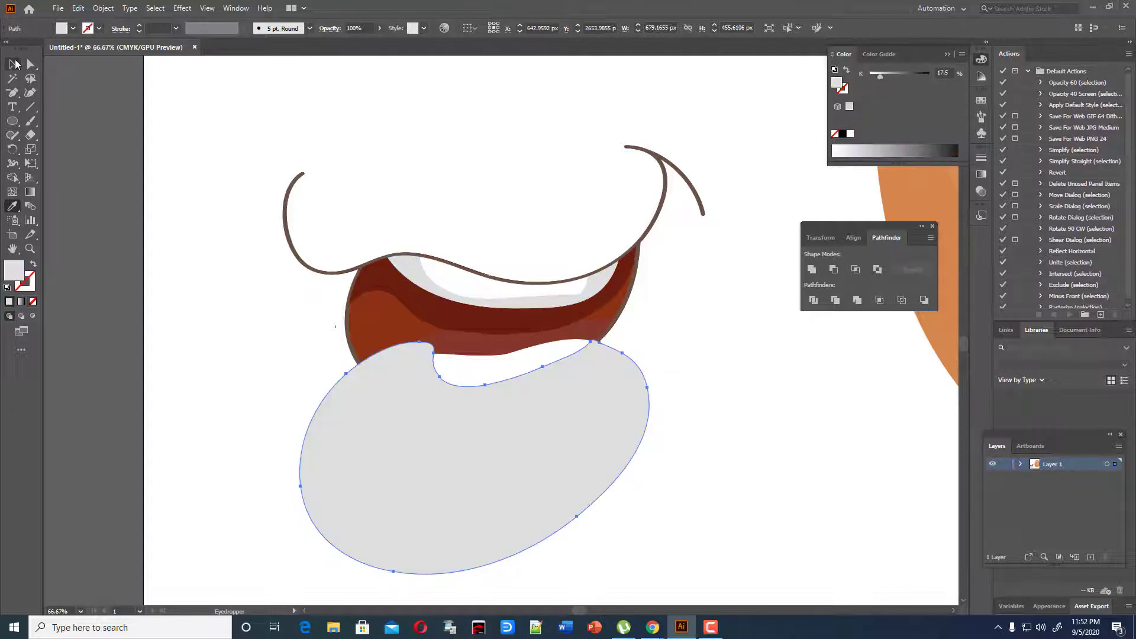
pyautogui.click(12, 63)
pyautogui.click(152, 147)
# Step: Trim the grey shading to the white lower teeth with Shape Builder, removing everything outside them
pyautogui.click(473, 378)
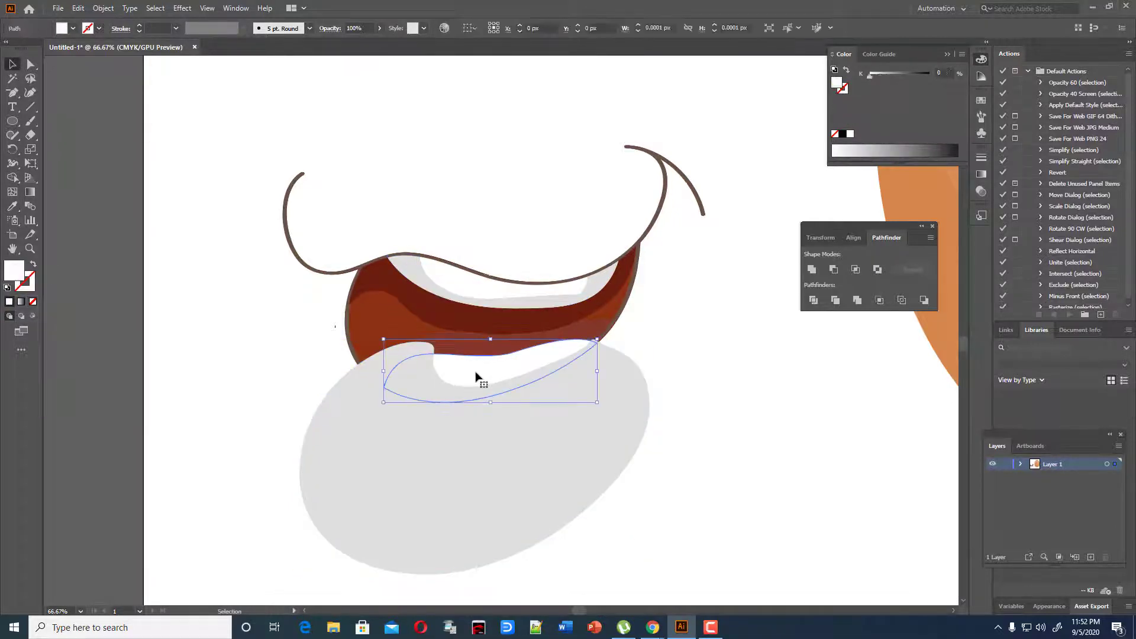
pyautogui.keyDown('shift'); pyautogui.click(520, 507); pyautogui.keyUp('shift')
pyautogui.click(13, 177)
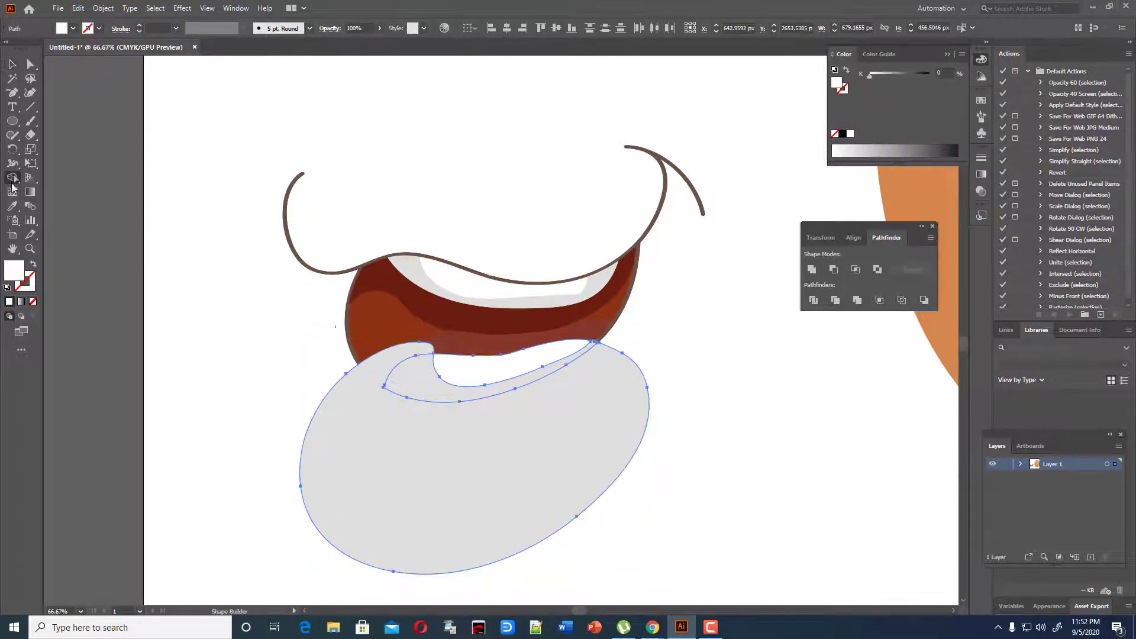
pyautogui.keyDown('alt'); pyautogui.click(441, 534); pyautogui.keyUp('alt')
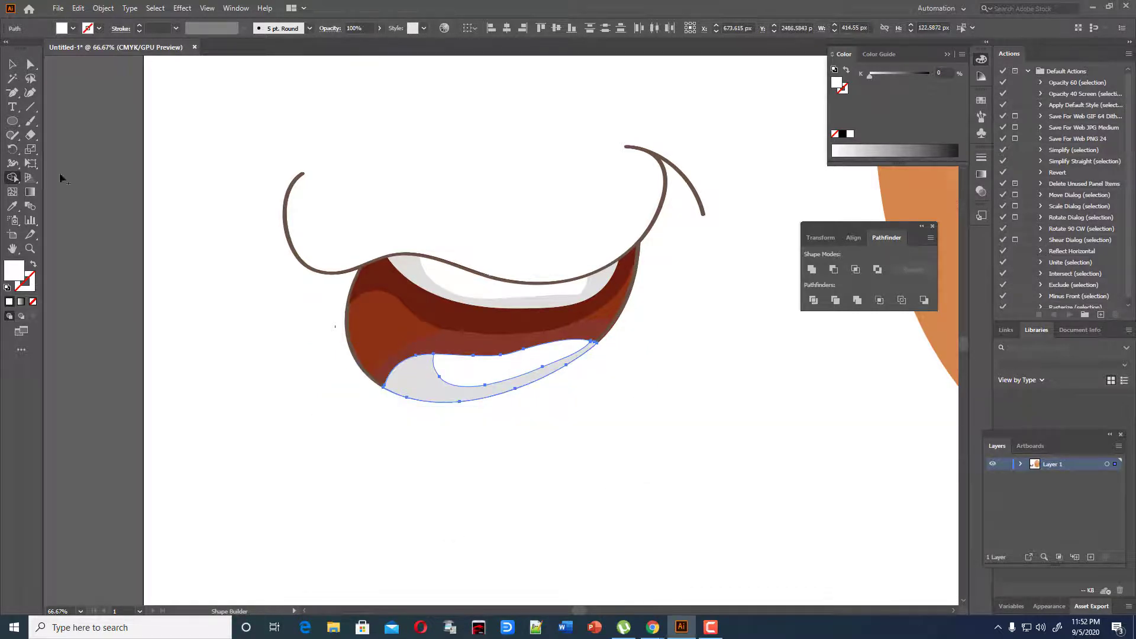
pyautogui.click(13, 63)
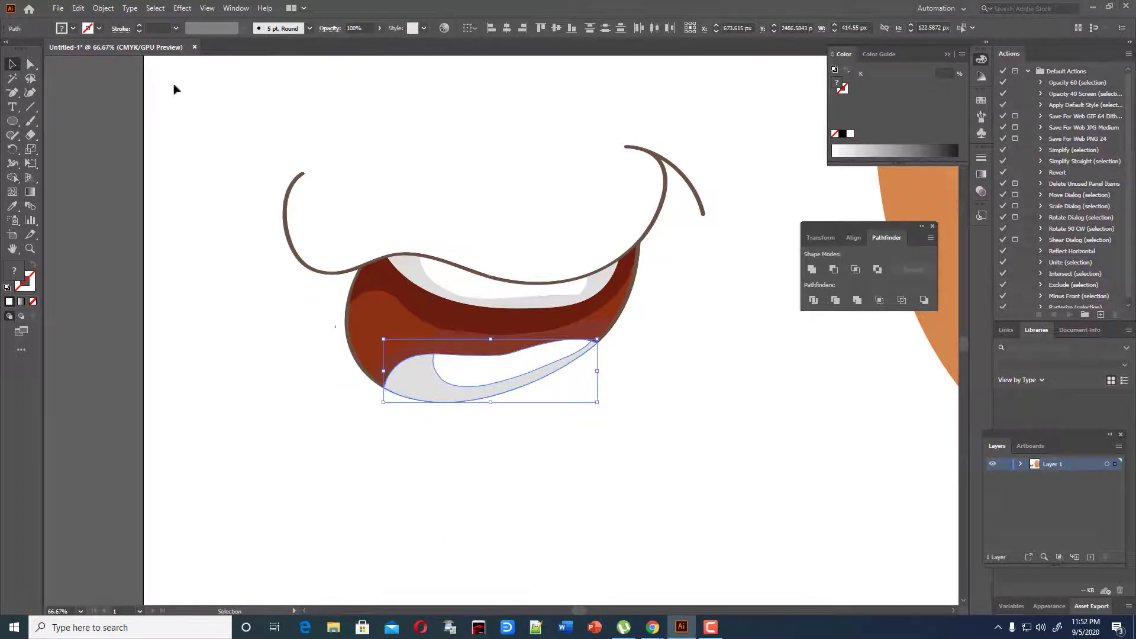
# Step: Bring the mouth outline group to the front, above the lower teeth and their shading
pyautogui.click(604, 336)
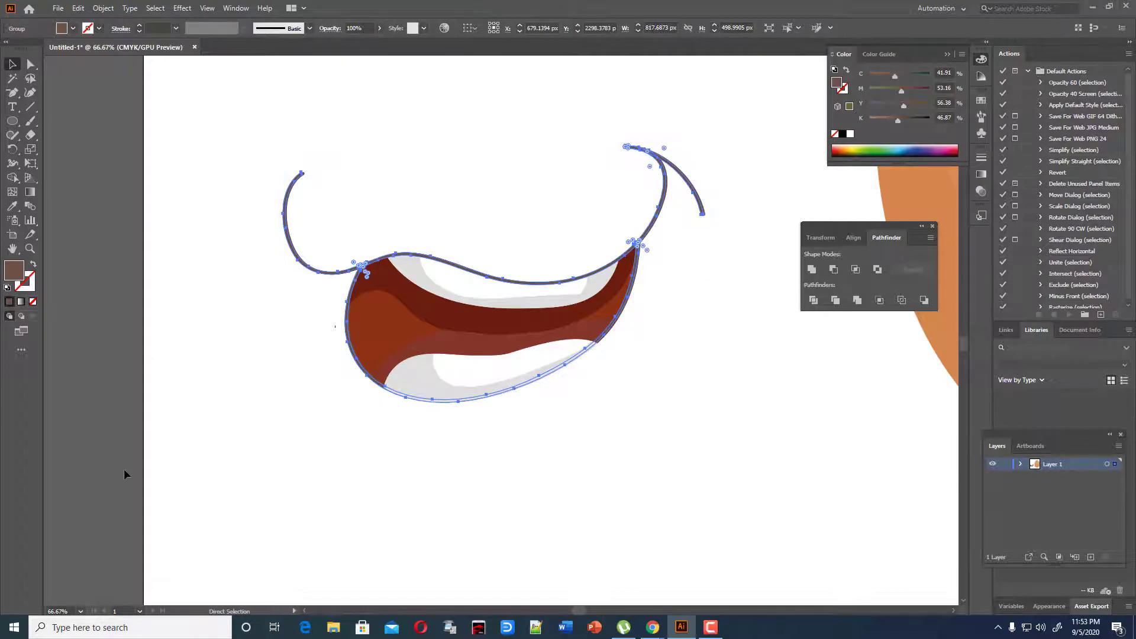
pyautogui.hotkey('ctrl', 'shift', ']')
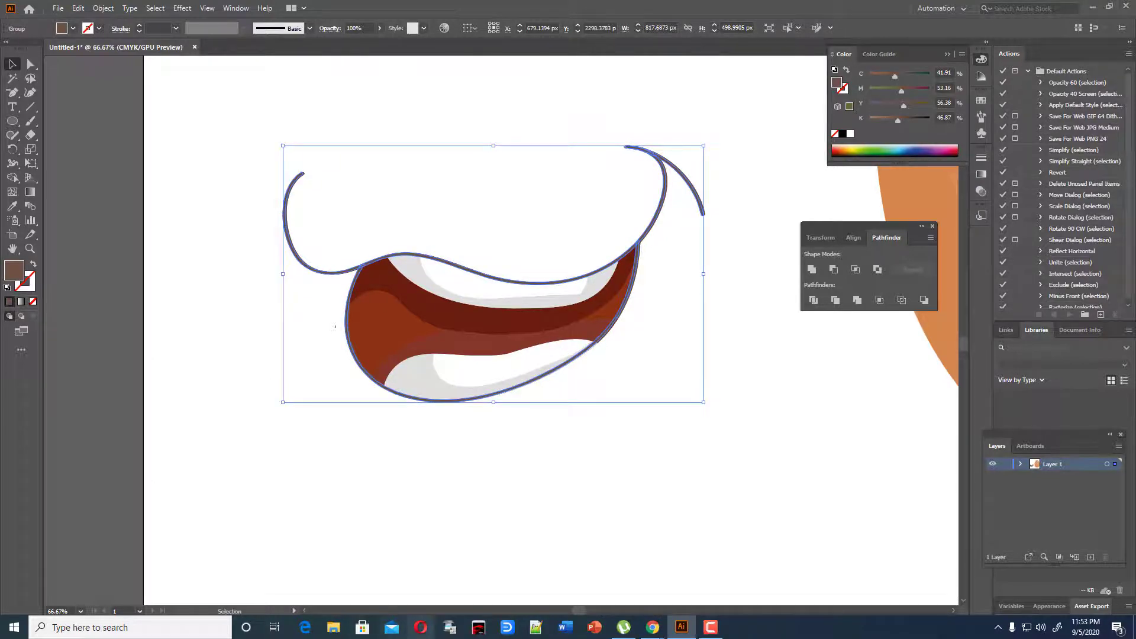
pyautogui.click(500, 500)
pyautogui.scroll(1, 515, 503)
pyautogui.scroll(1, 515, 503)
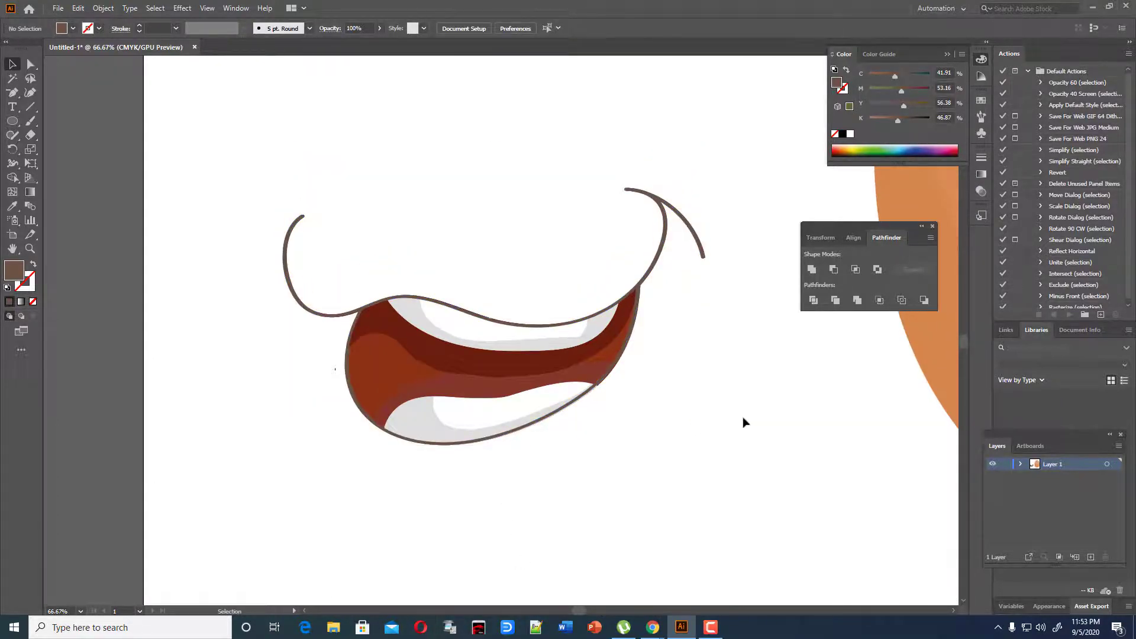
pyautogui.scroll(-3, 515, 437)
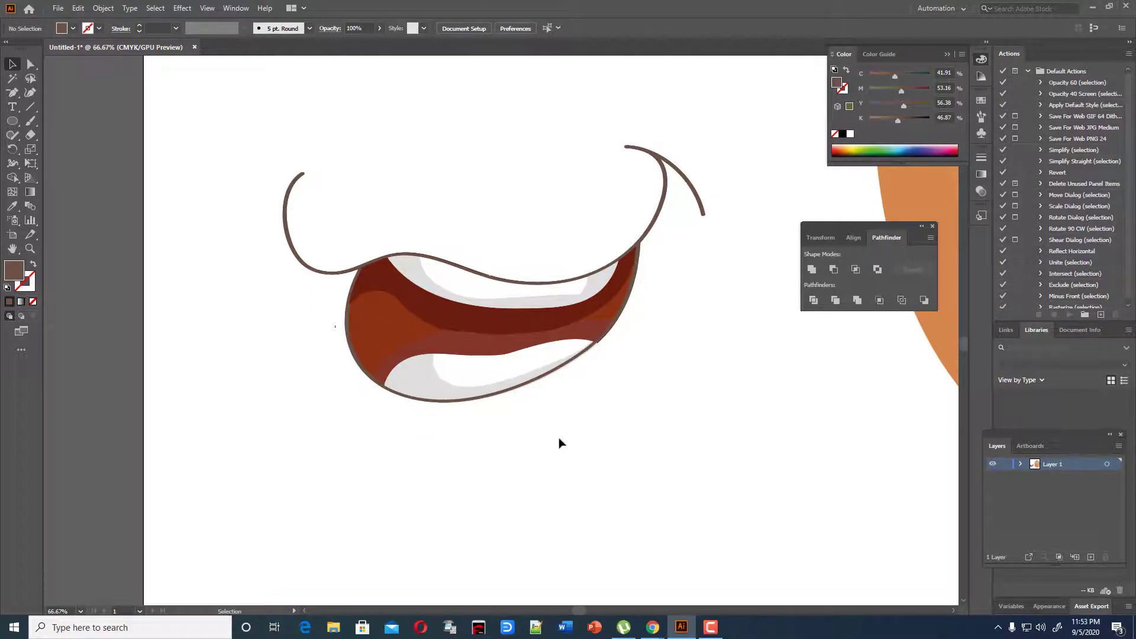
pyautogui.click(30, 120)
pyautogui.moveTo(572, 324)
pyautogui.mouseDown()
pyautogui.moveTo(608, 346)
pyautogui.moveTo(618, 379)
pyautogui.moveTo(617, 312)
pyautogui.mouseUp()
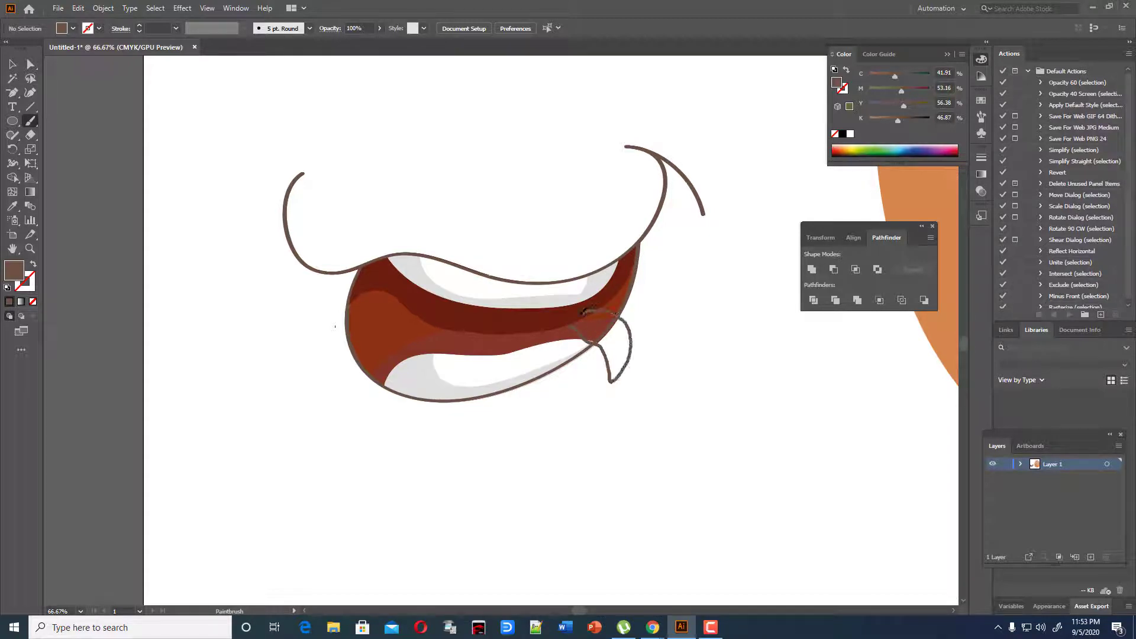
pyautogui.hotkey('shift', 'x')
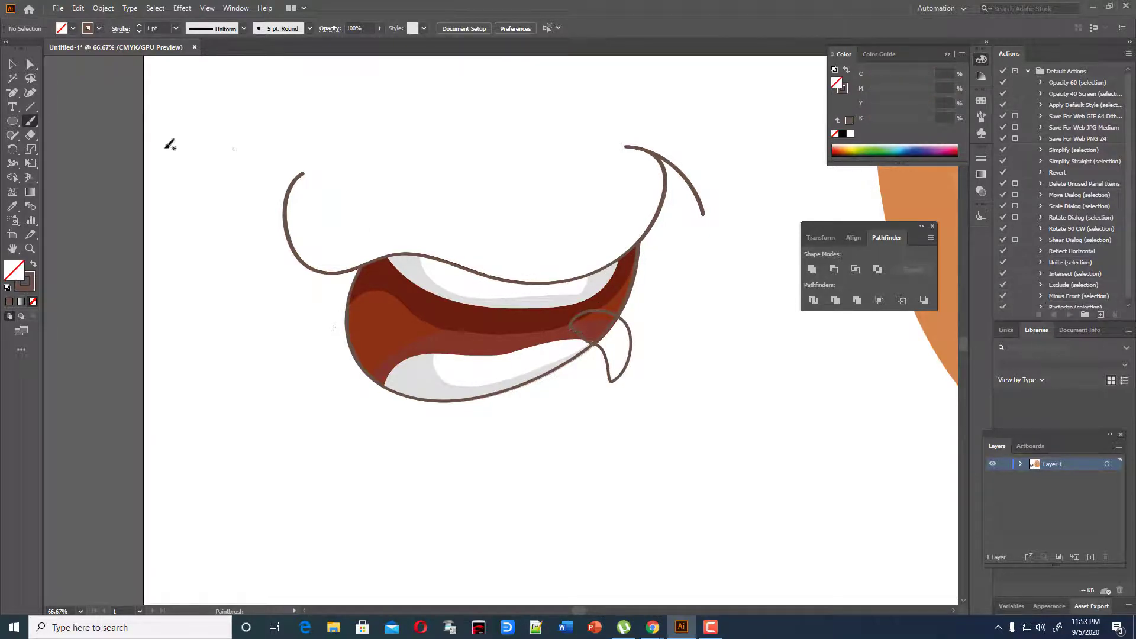
pyautogui.click(13, 64)
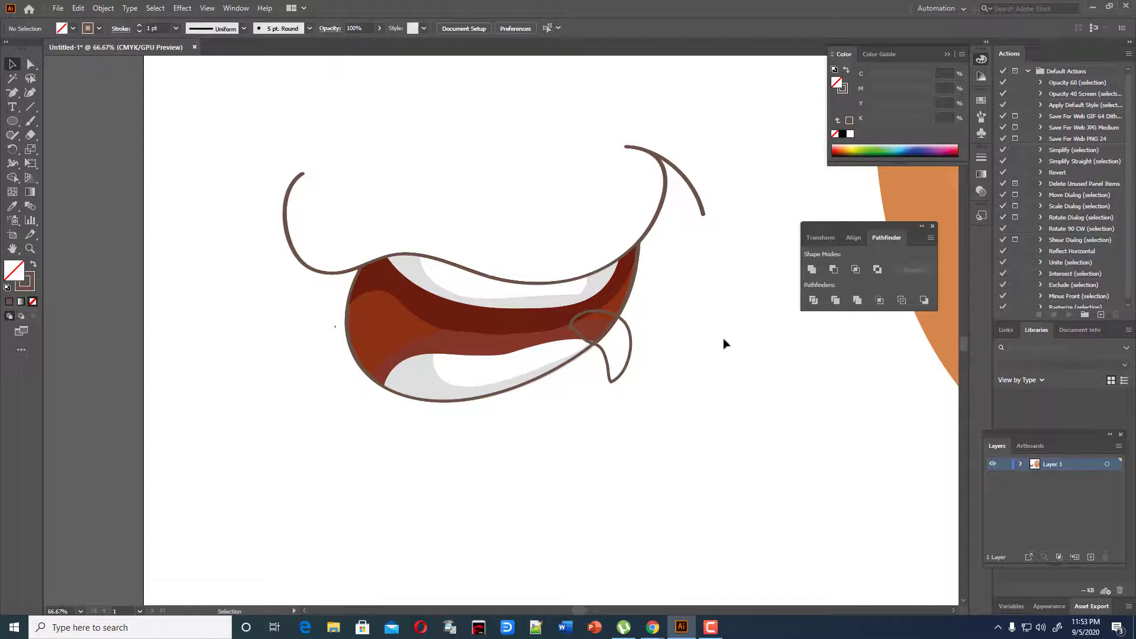
pyautogui.click(632, 345)
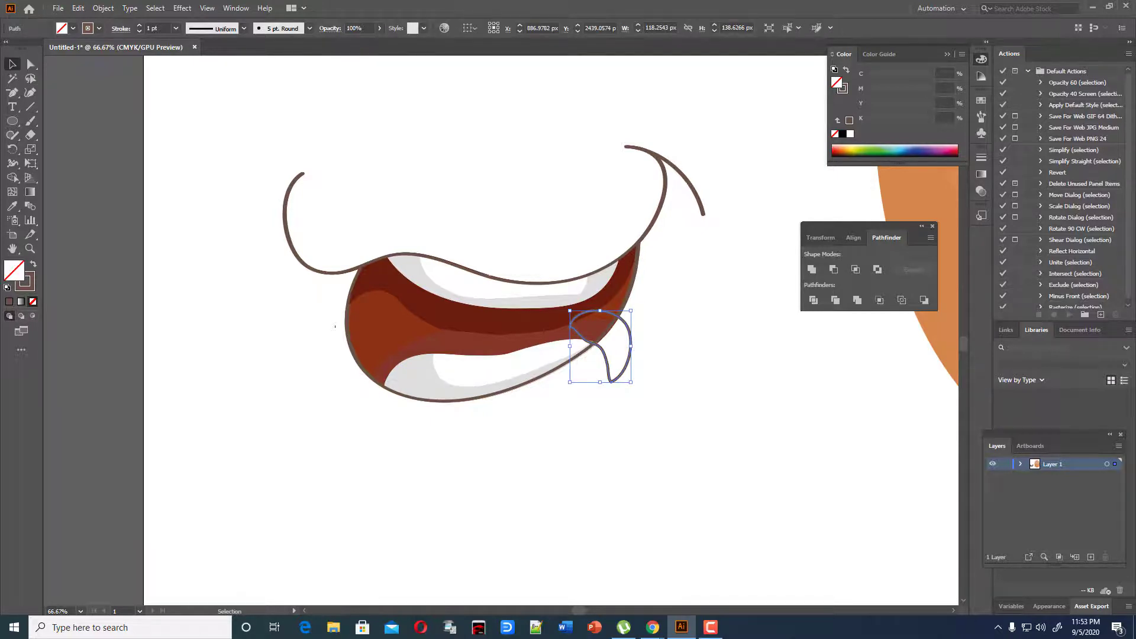
pyautogui.press('Delete')
# Step: Paint a tongue loop with the Paintbrush, running from inside the mouth out over its lower right corner, and join its ends
pyautogui.click(31, 121)
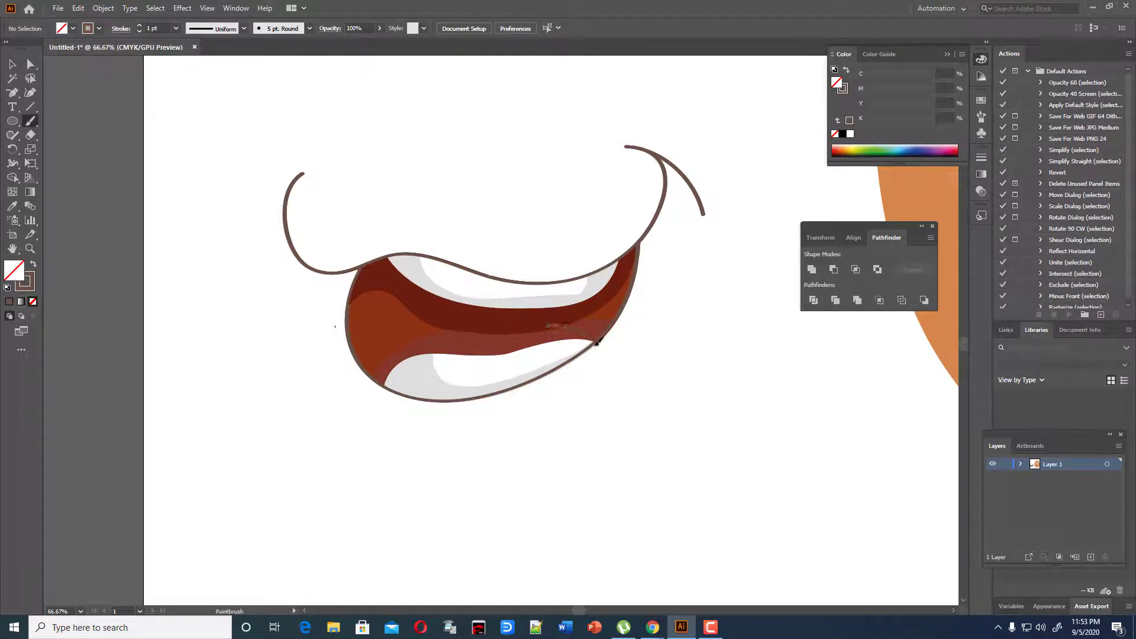
pyautogui.moveTo(598, 342)
pyautogui.mouseDown()
pyautogui.moveTo(649, 393)
pyautogui.moveTo(662, 340)
pyautogui.moveTo(625, 310)
pyautogui.moveTo(547, 324)
pyautogui.mouseUp()
pyautogui.press('v')
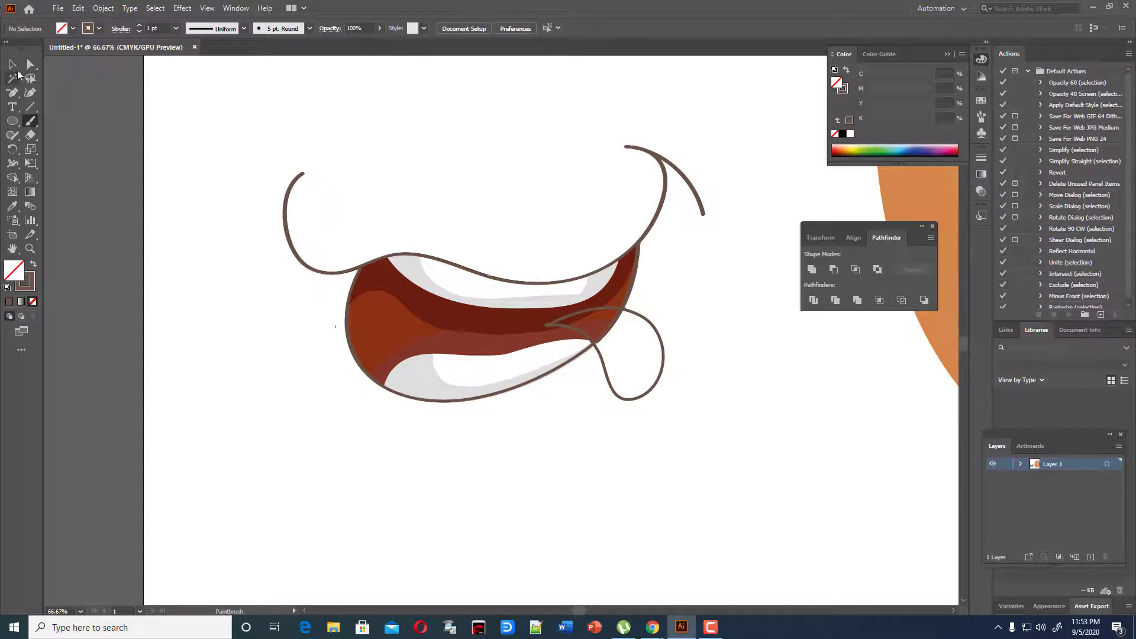
pyautogui.click(554, 323)
pyautogui.rightClick(553, 321)
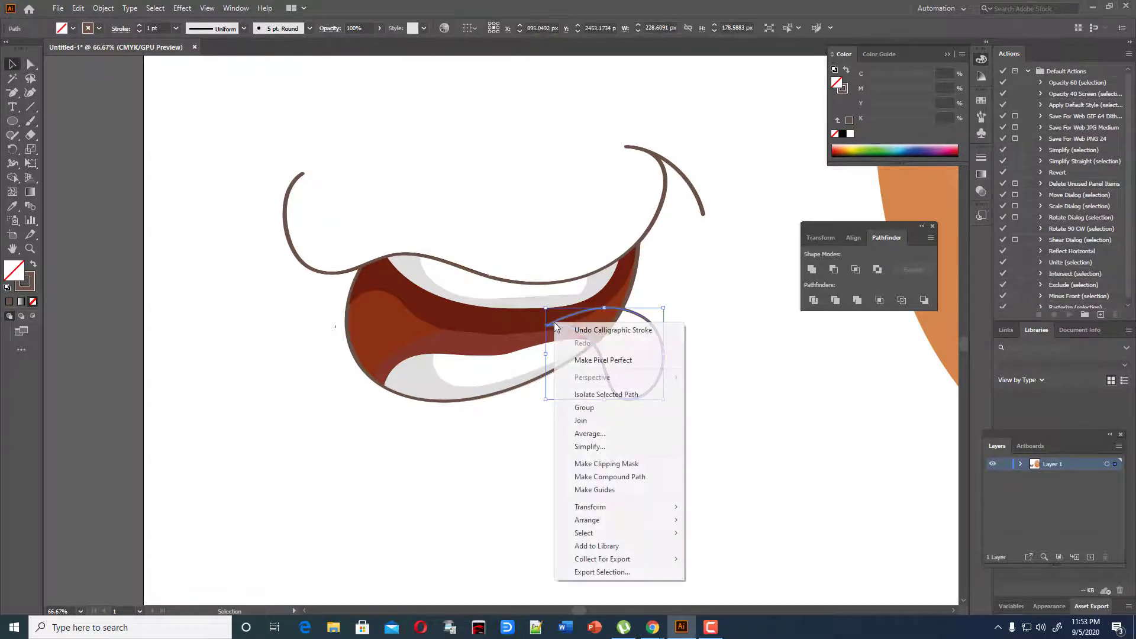
pyautogui.click(592, 422)
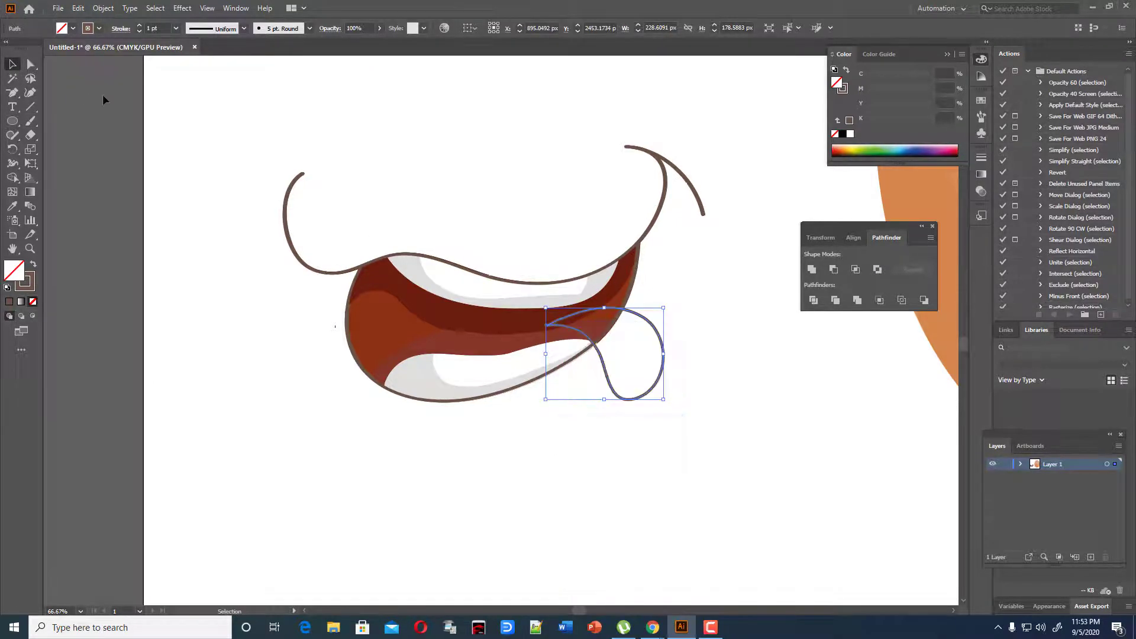
# Step: Stretch the tongue's inner tip with the Curvature tool down to the upper edge of the lower teeth
pyautogui.click(30, 92)
pyautogui.moveTo(536, 332); pyautogui.dragTo(591, 344)
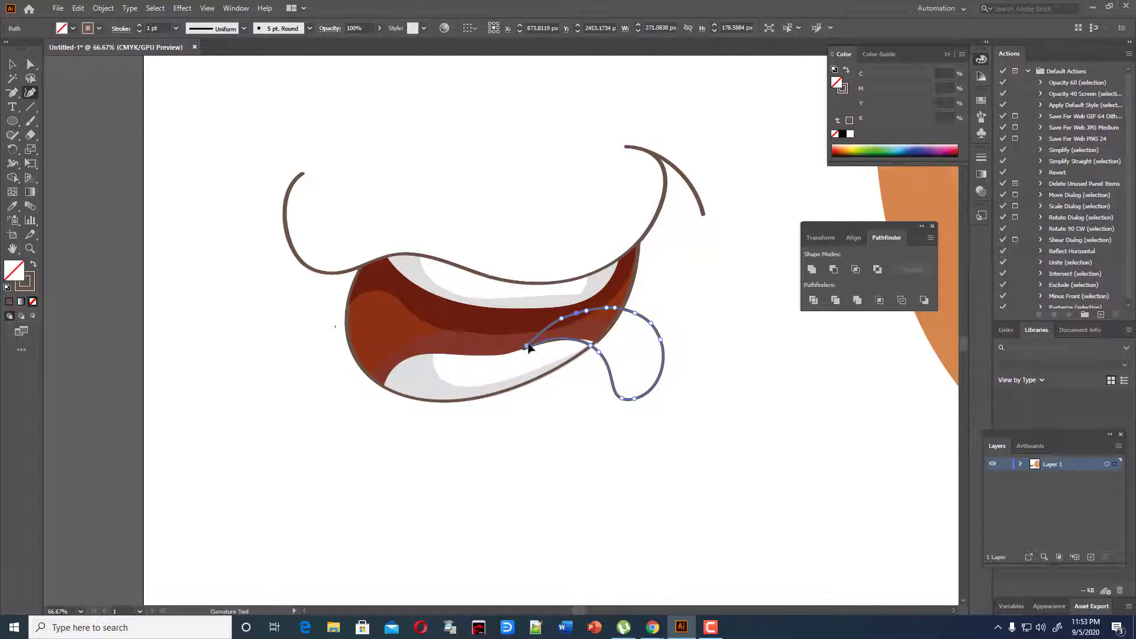
pyautogui.moveTo(523, 349); pyautogui.dragTo(507, 354)
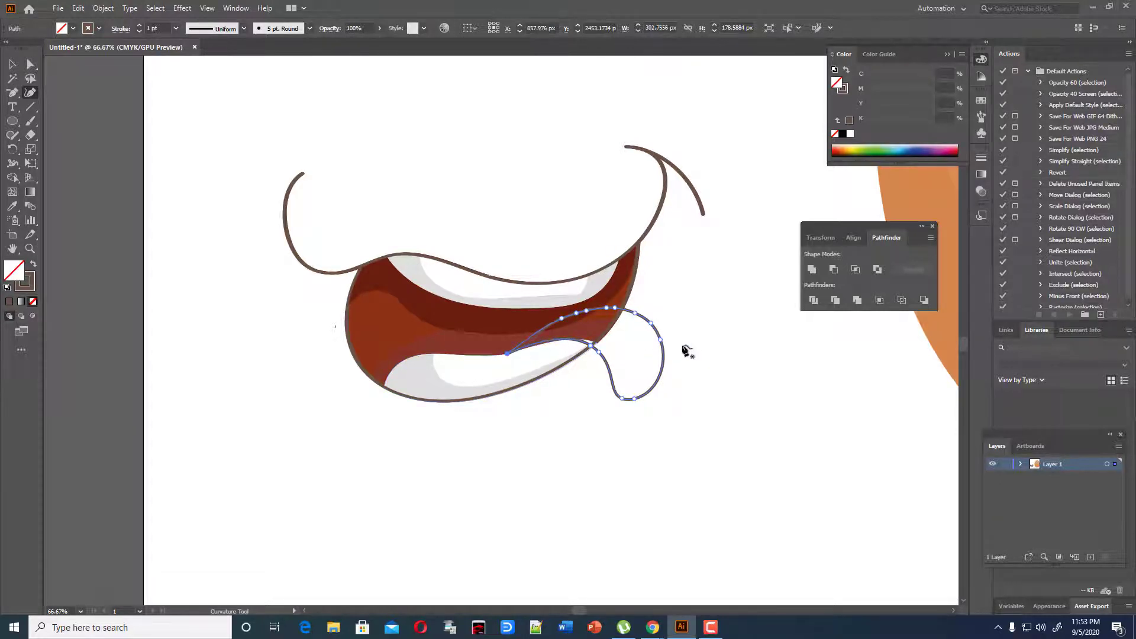
# Step: Fill the tongue shape with a bright orange-red of about C 7, M 87, Y 96, K 1
pyautogui.doubleClick(14, 272)
pyautogui.click(536, 266)
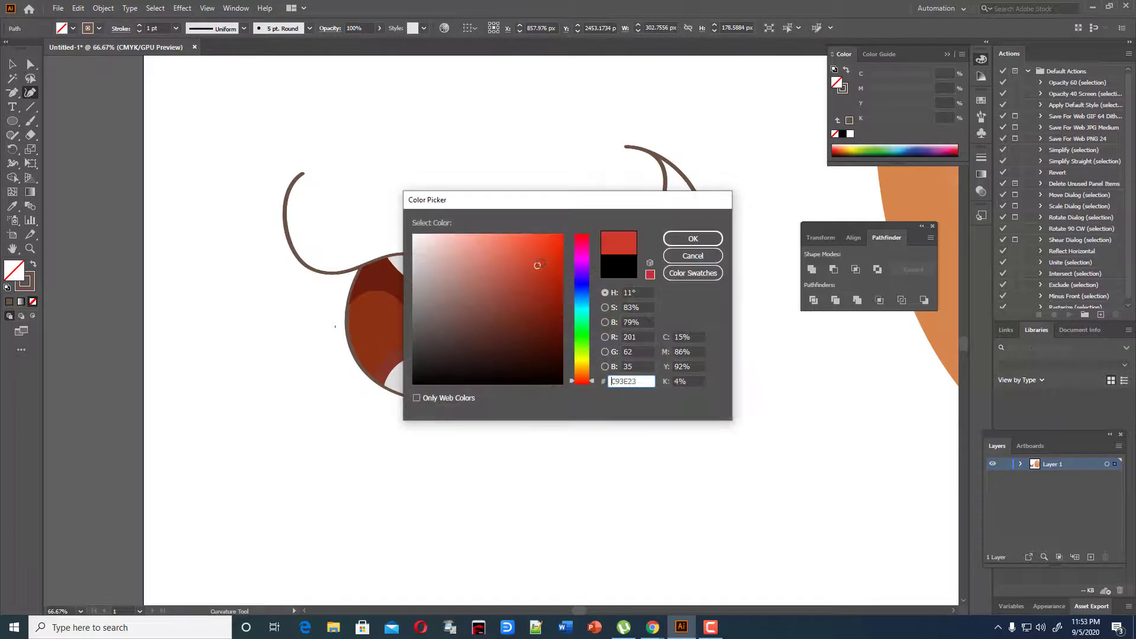
pyautogui.click(543, 253)
pyautogui.click(694, 239)
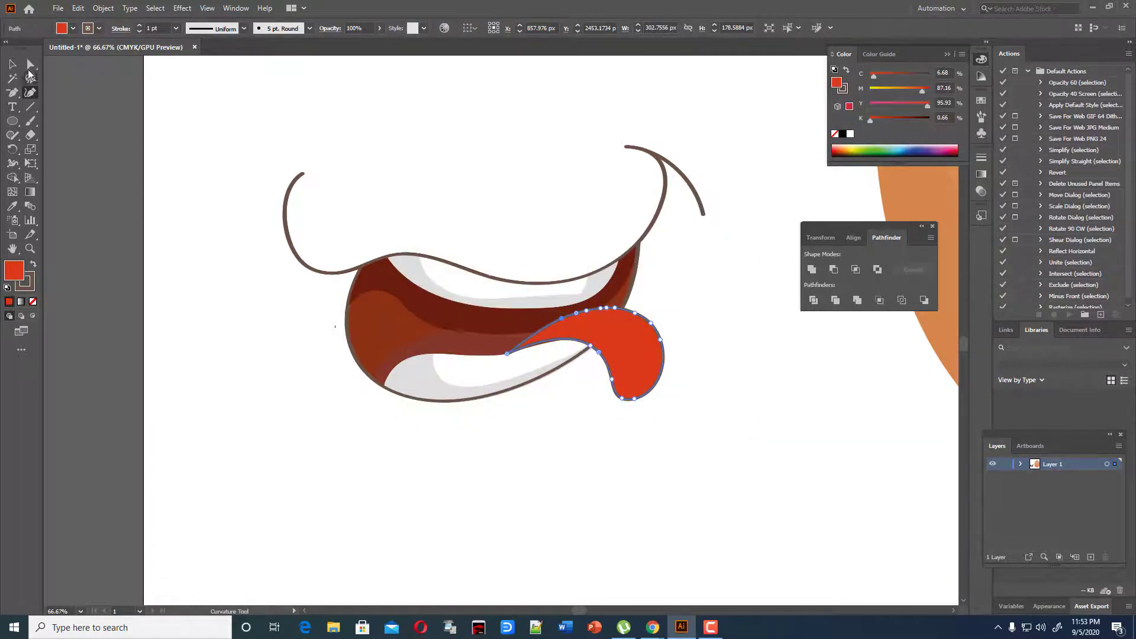
pyautogui.click(13, 64)
pyautogui.click(686, 321)
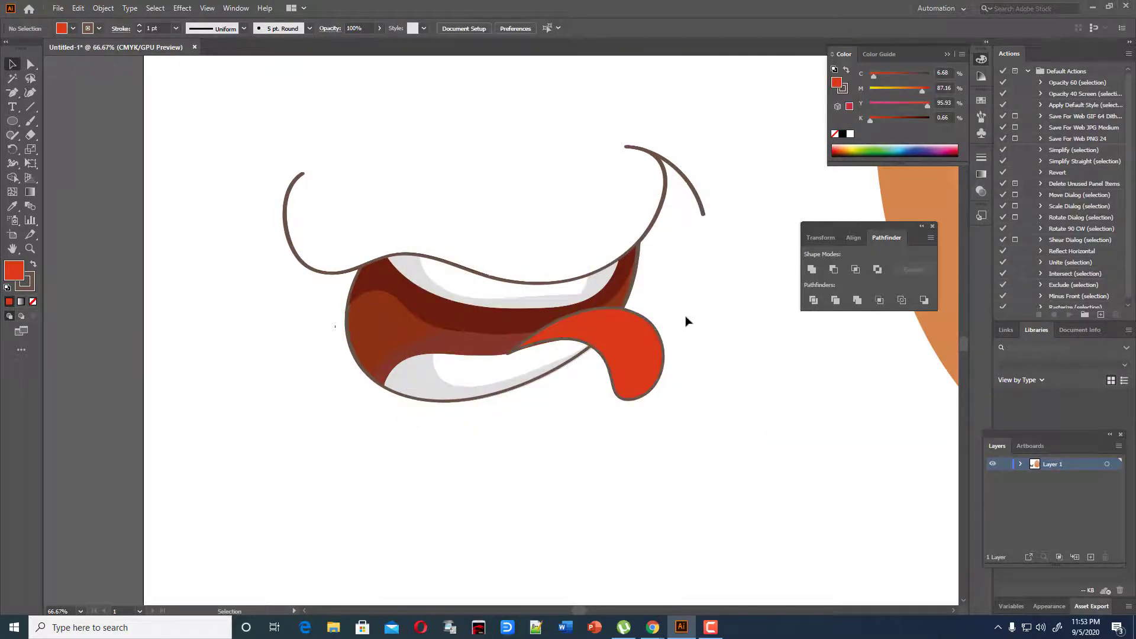
# Step: Extend the tongue's tip further along the lower teeth with the Curvature tool and reshape its lower edge around the mouth corner
pyautogui.click(660, 346)
pyautogui.click(488, 372)
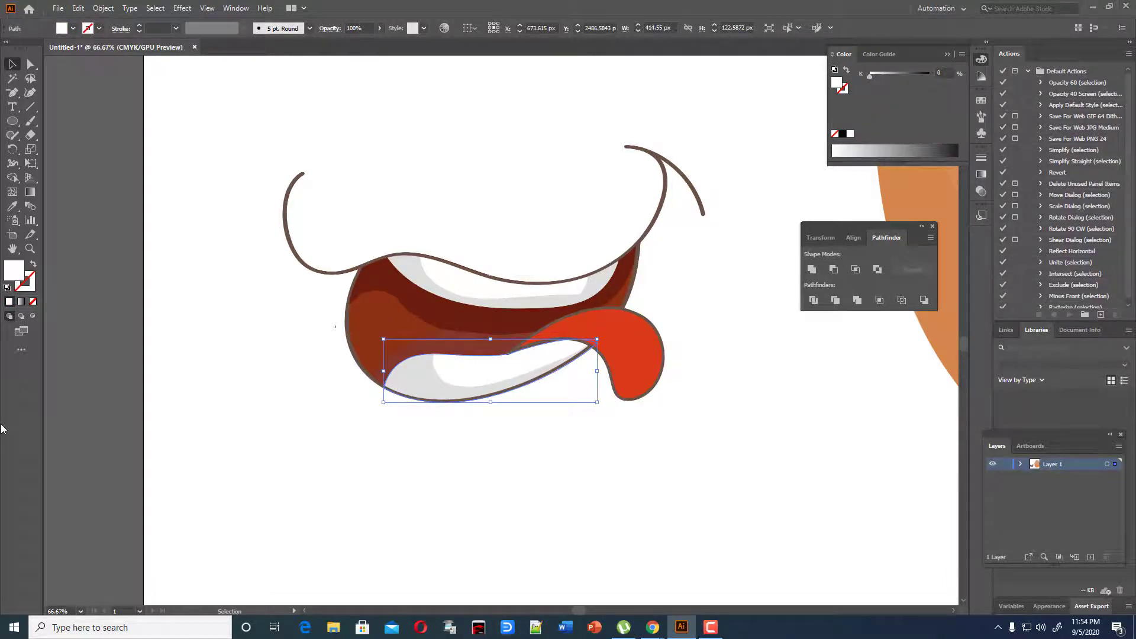
pyautogui.hotkey('ctrl', '+')
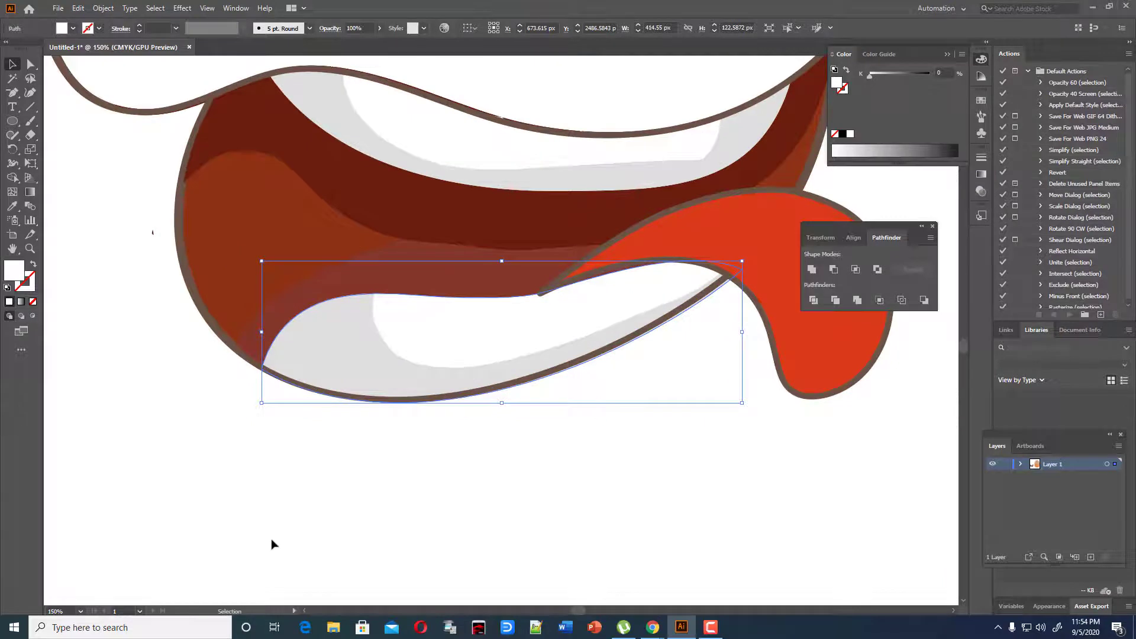
pyautogui.click(507, 525)
pyautogui.click(579, 284)
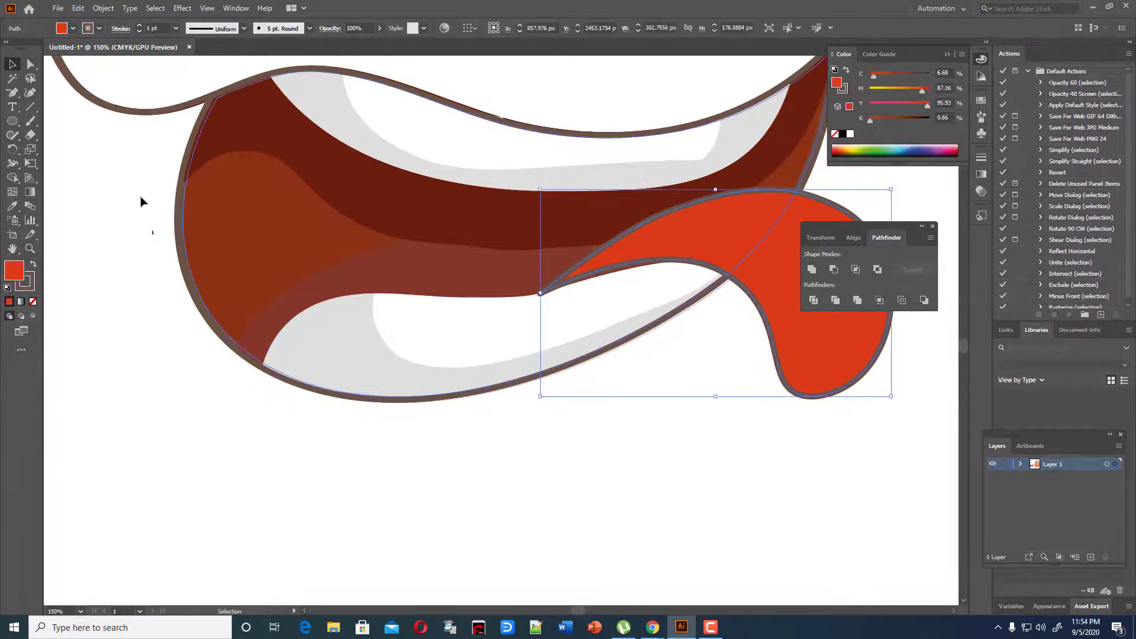
pyautogui.click(30, 92)
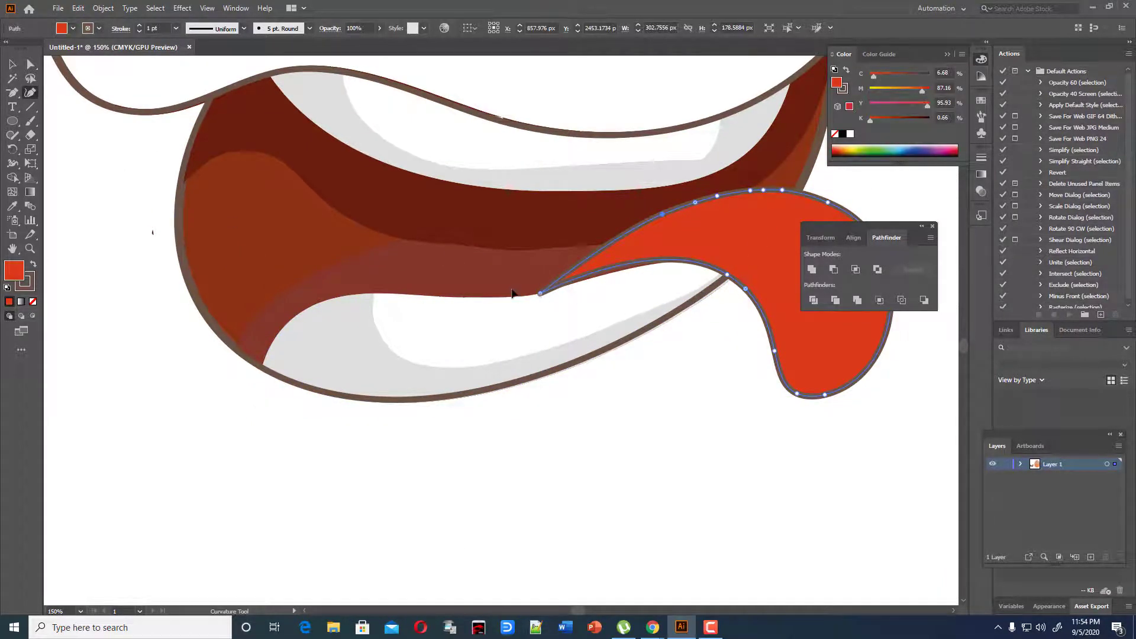
pyautogui.moveTo(540, 293); pyautogui.dragTo(494, 299)
pyautogui.click(536, 286)
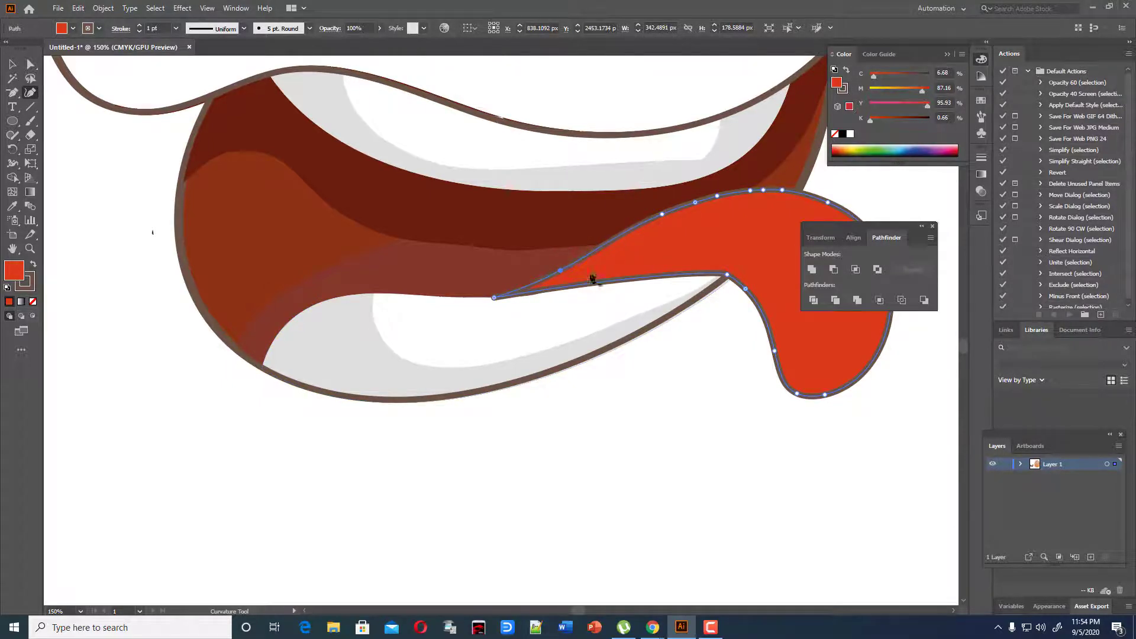
pyautogui.click(728, 286)
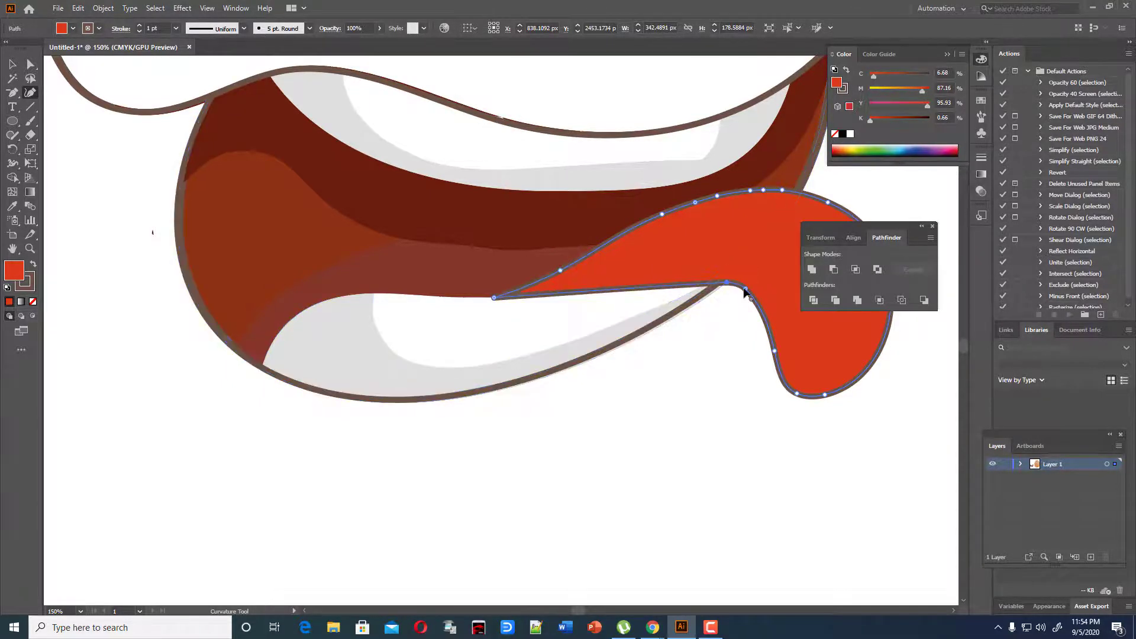
pyautogui.moveTo(744, 290); pyautogui.dragTo(698, 267)
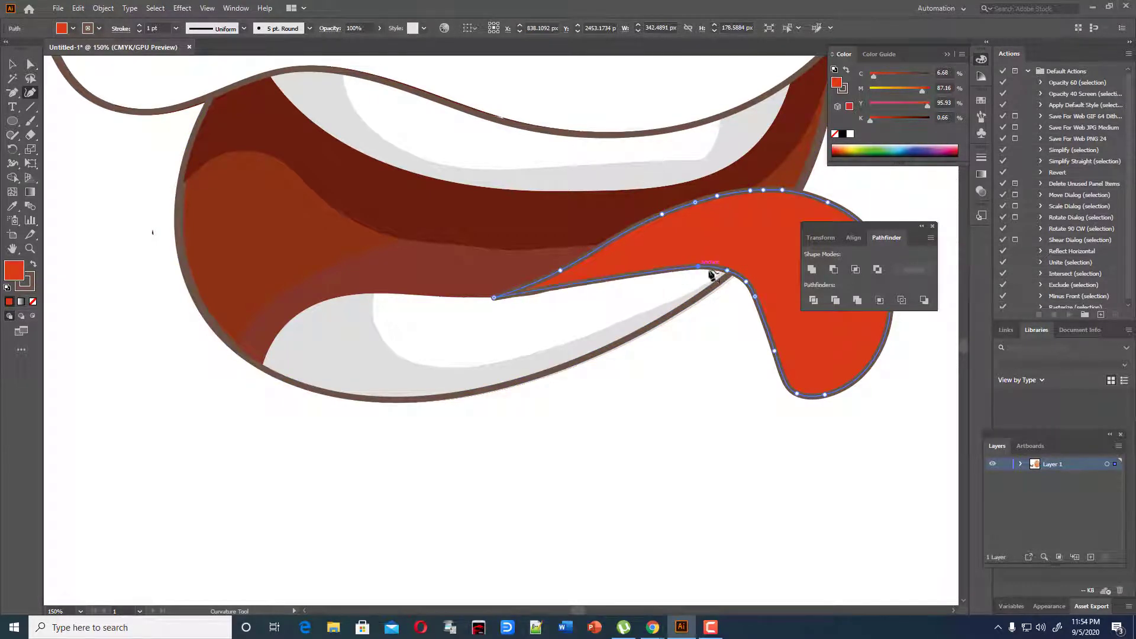
pyautogui.press('v')
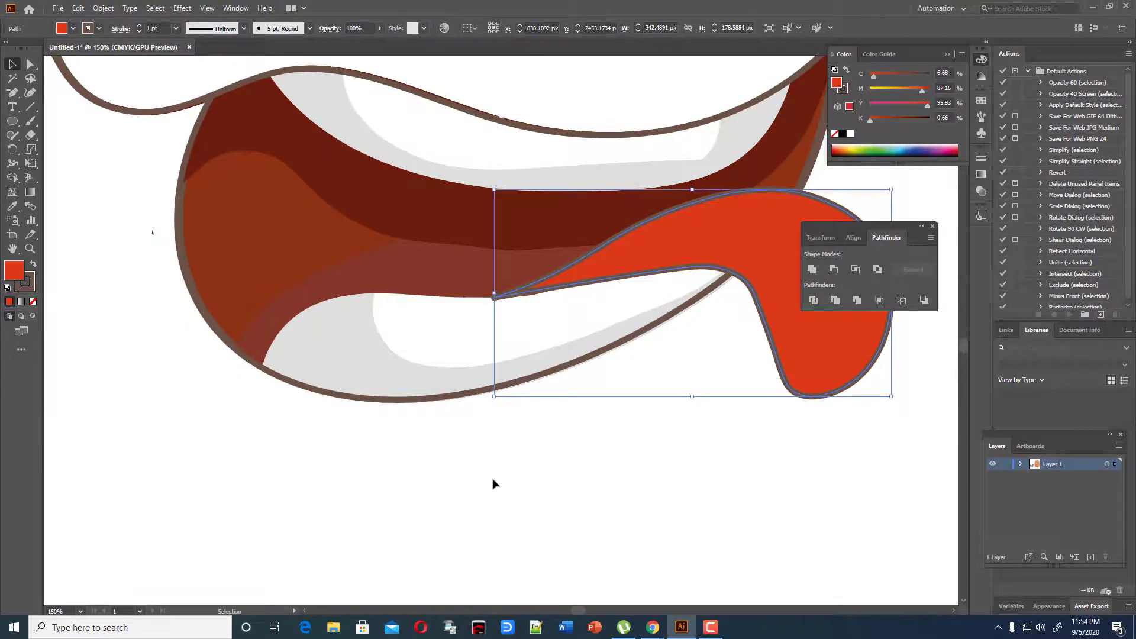
pyautogui.click(493, 484)
# Step: Try to bring the white lower teeth shape to the front, and undo the reordering
pyautogui.hotkey('ctrl', '-')
pyautogui.hotkey('ctrl', '-')
pyautogui.hotkey('ctrl', '-')
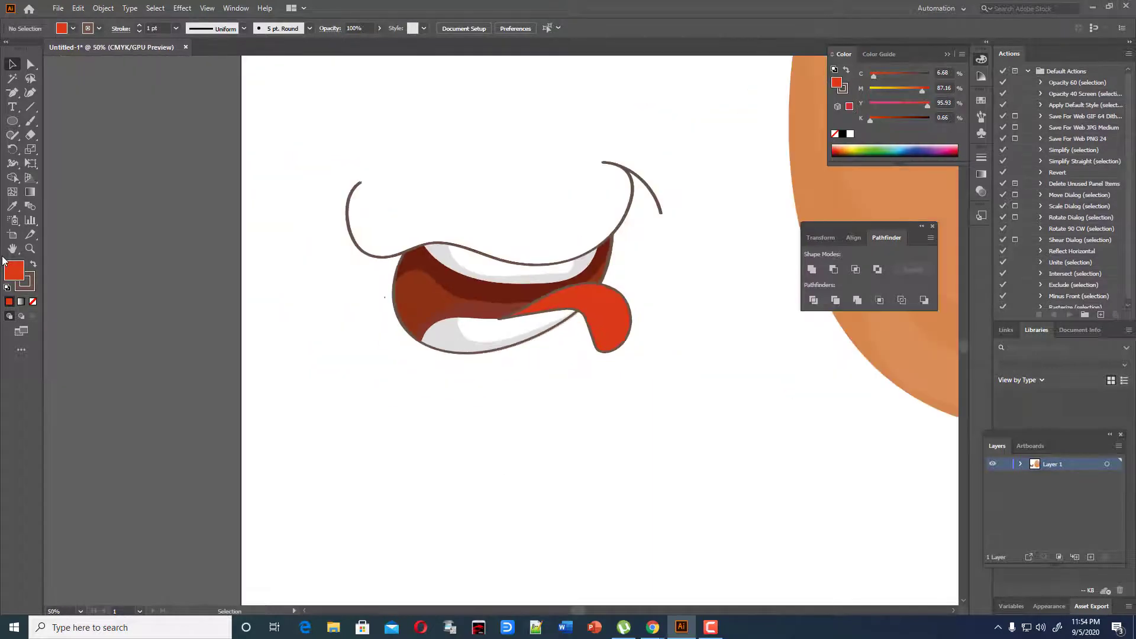
pyautogui.click(497, 330)
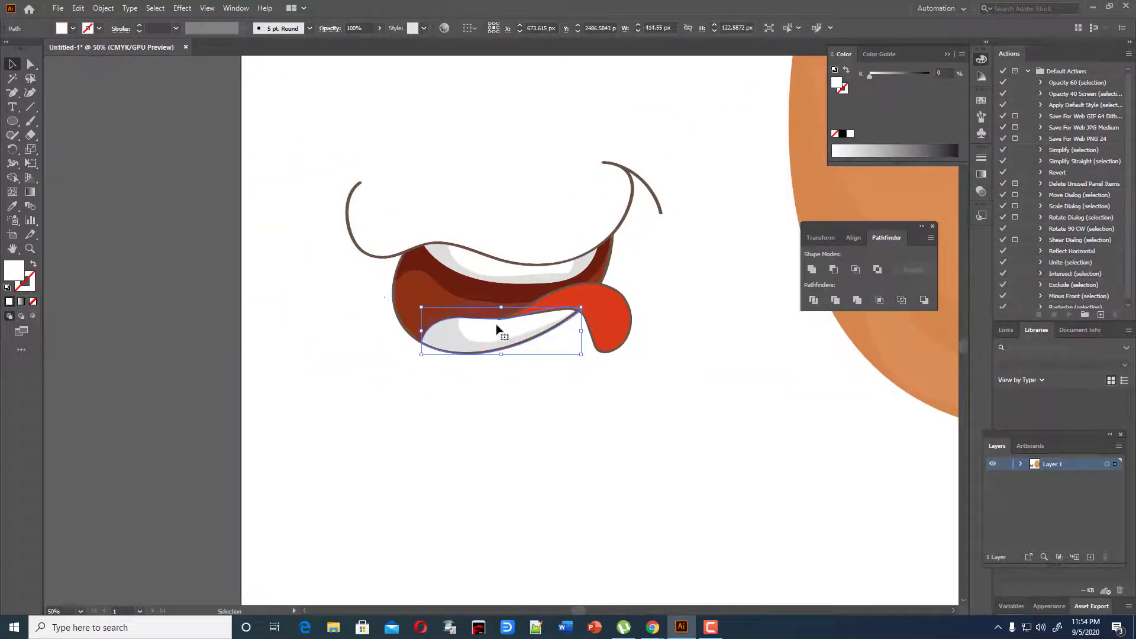
pyautogui.press('a')
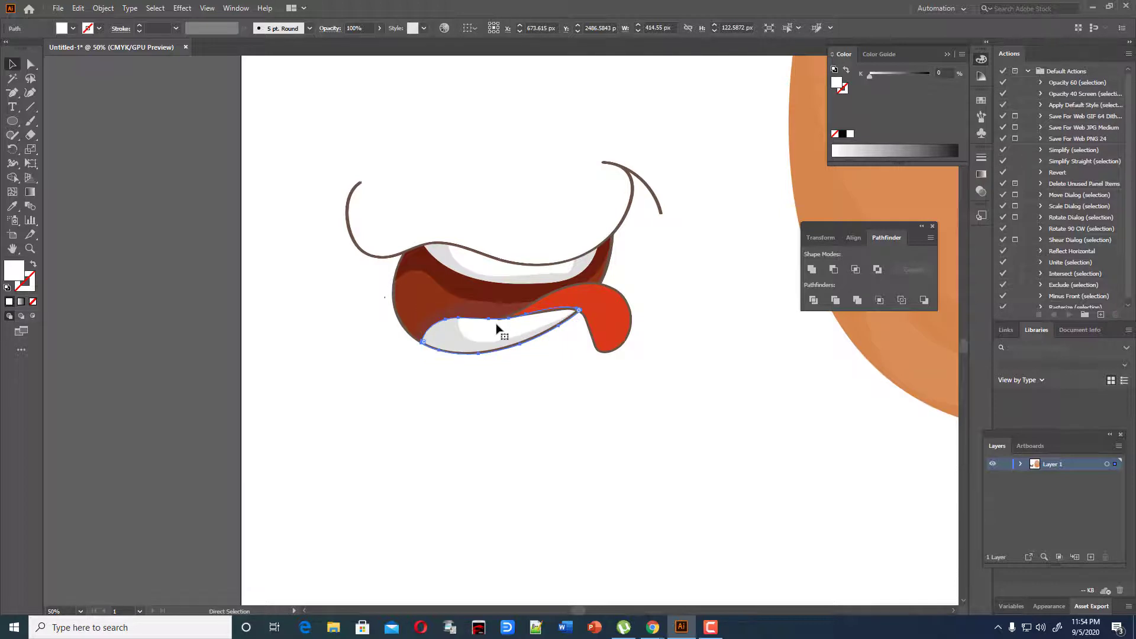
pyautogui.hotkey('ctrl', 'shift', ']')
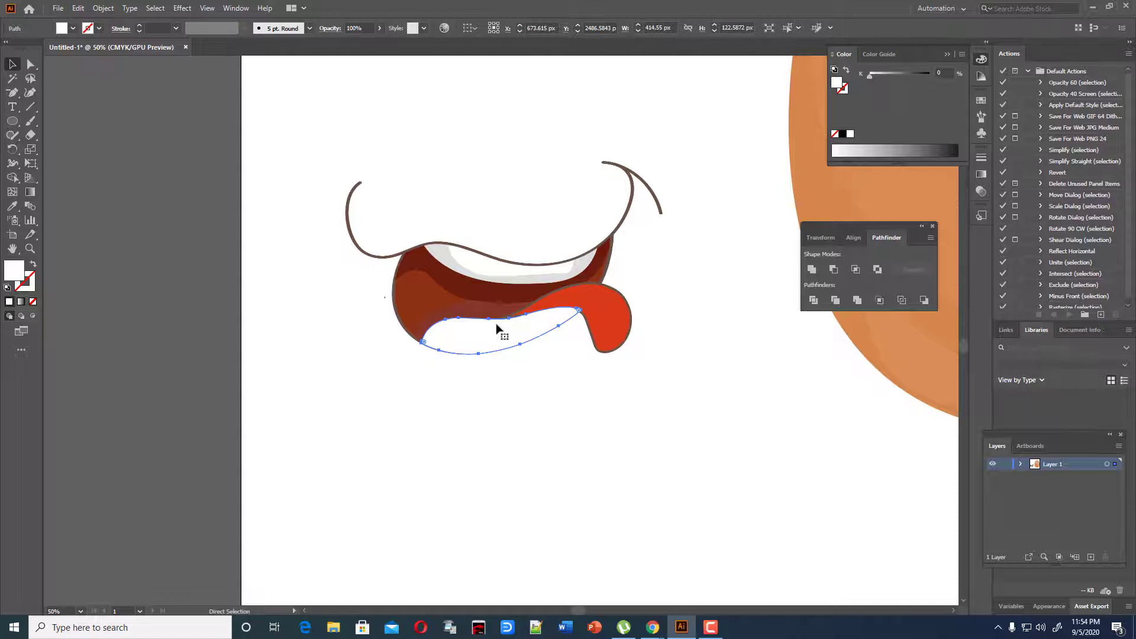
pyautogui.hotkey('ctrl', '[')
pyautogui.hotkey('ctrl', '[')
pyautogui.hotkey('ctrl', '[')
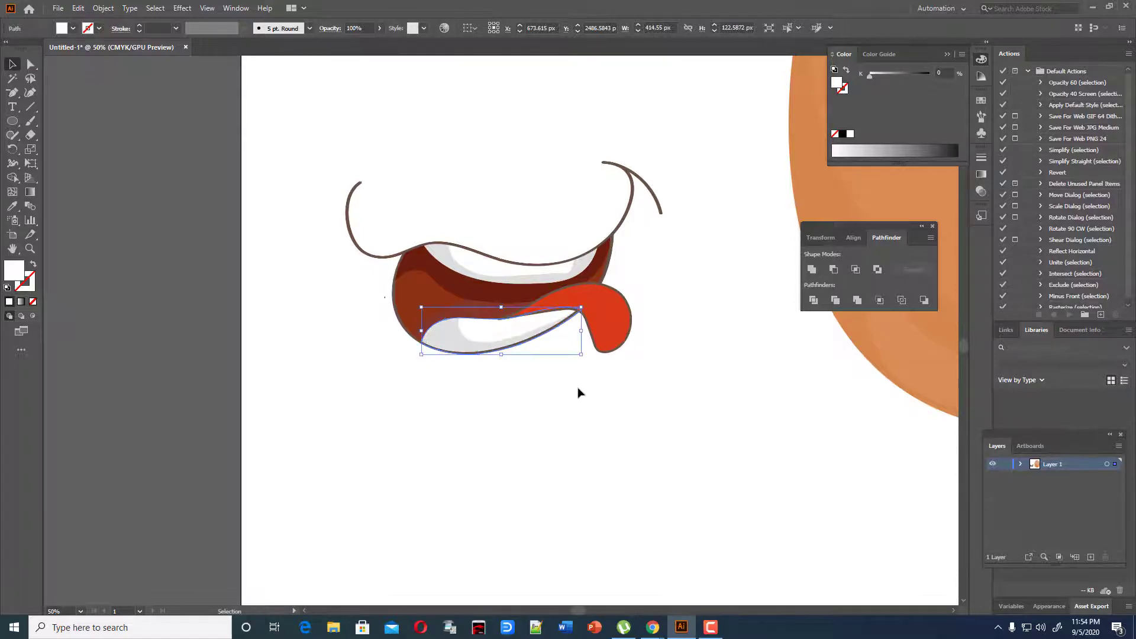
pyautogui.click(578, 392)
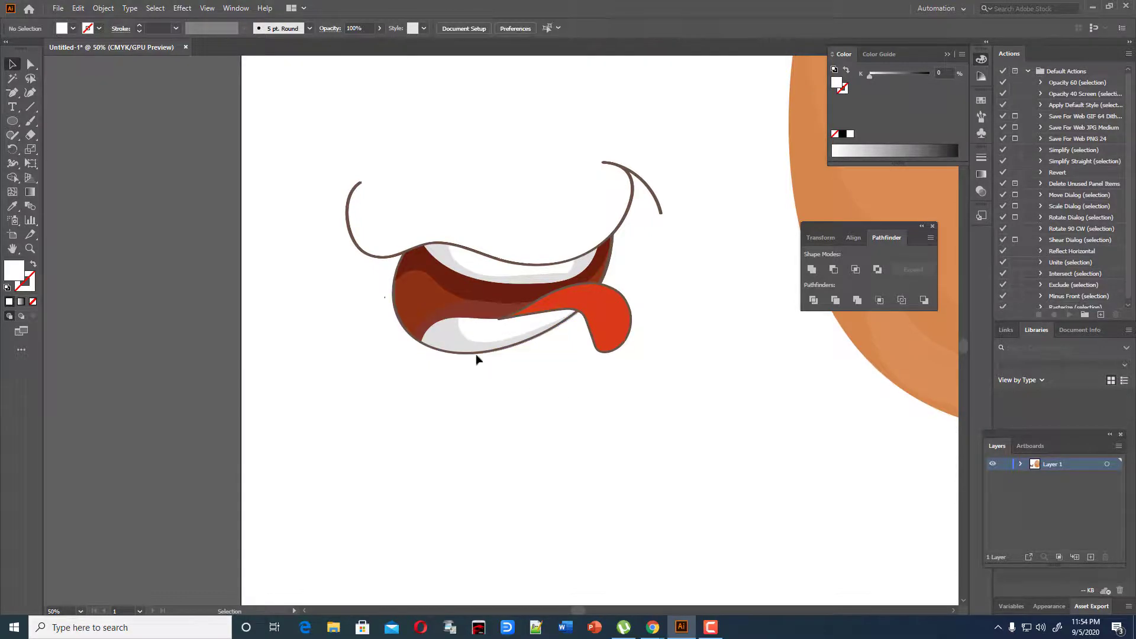
# Step: Remove the brown stroke from the red tongue, leaving only its fill
pyautogui.click(526, 314)
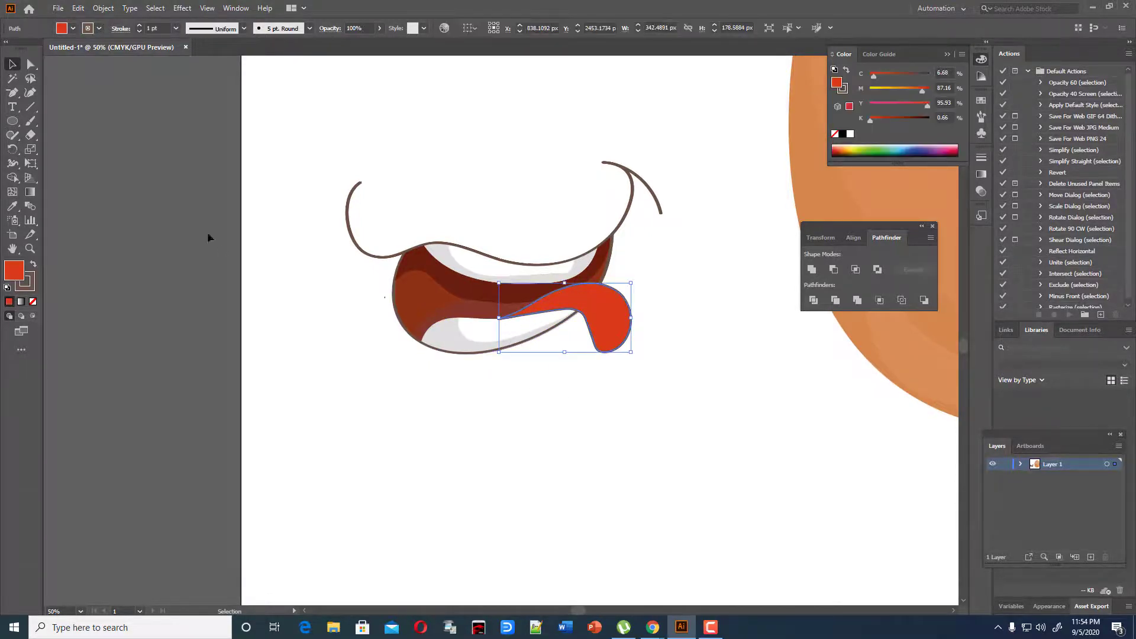
pyautogui.click(32, 302)
pyautogui.click(431, 456)
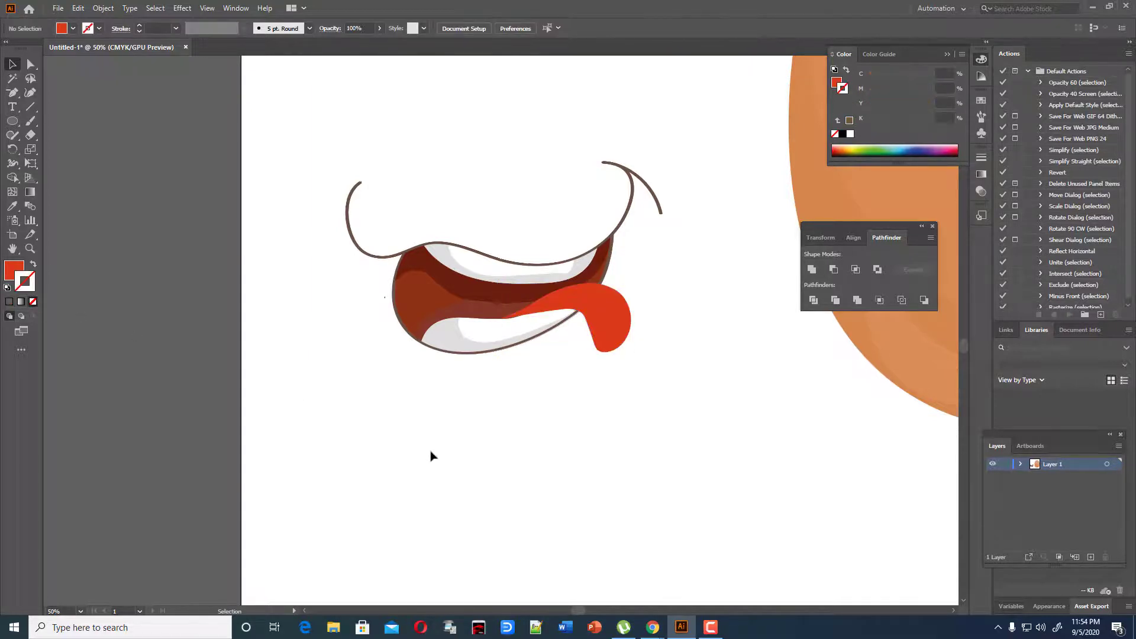
# Step: Add a Curvature point on the tongue's lower edge and extend its inner tip slightly to follow the lower teeth
pyautogui.press('a')
pyautogui.click(549, 305)
pyautogui.hotkey('ctrl', '1')
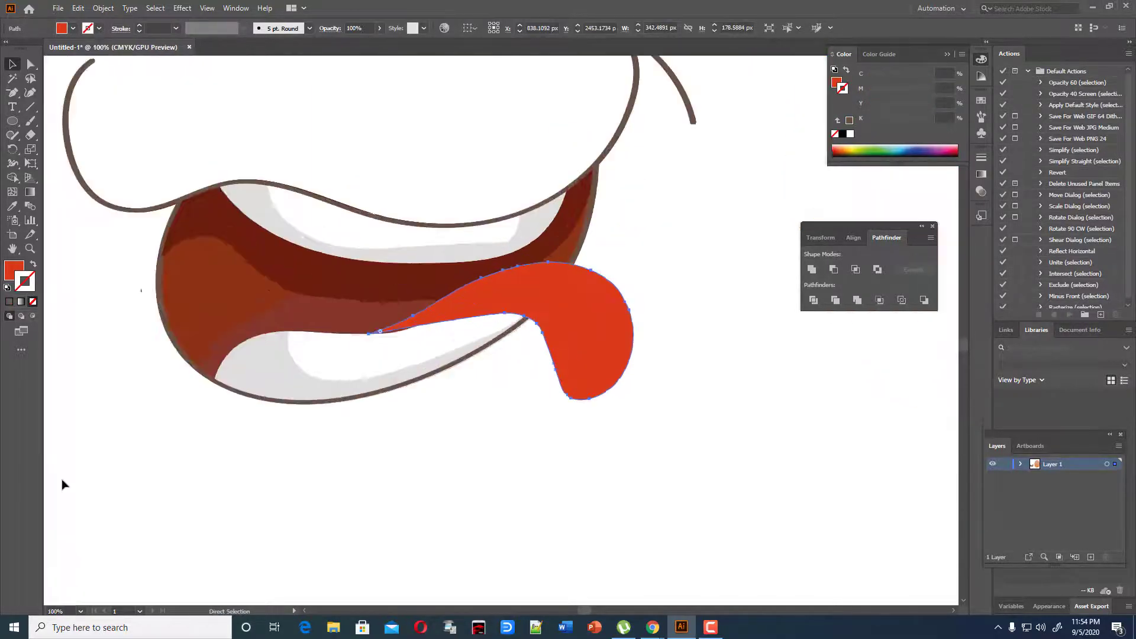
pyautogui.press('v')
pyautogui.click(30, 94)
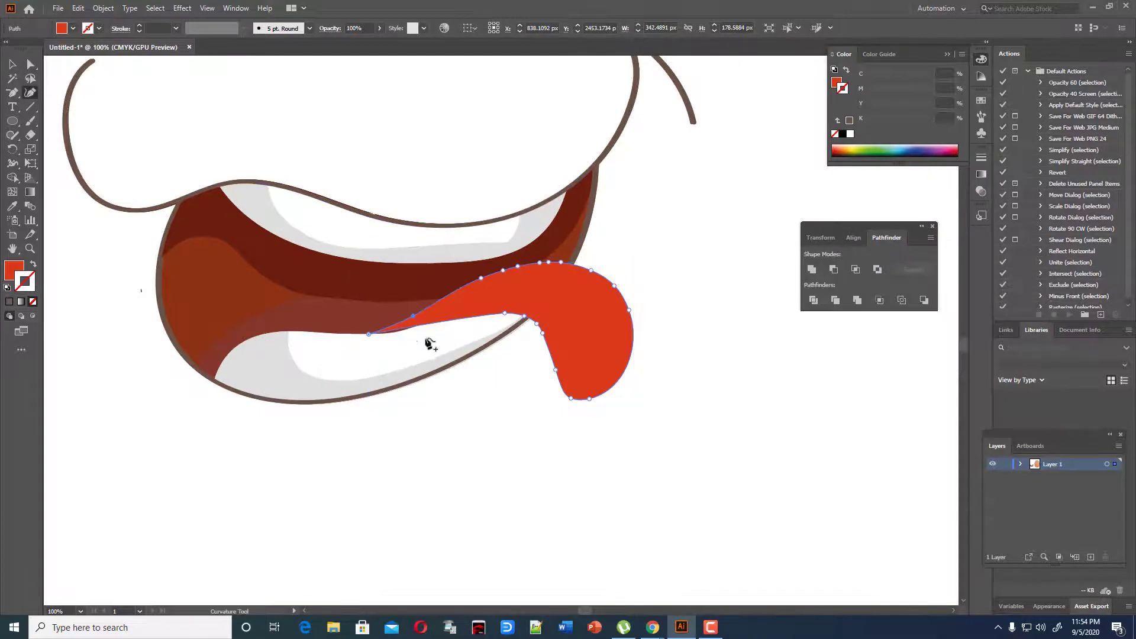
pyautogui.click(399, 332)
pyautogui.moveTo(368, 334); pyautogui.dragTo(362, 335)
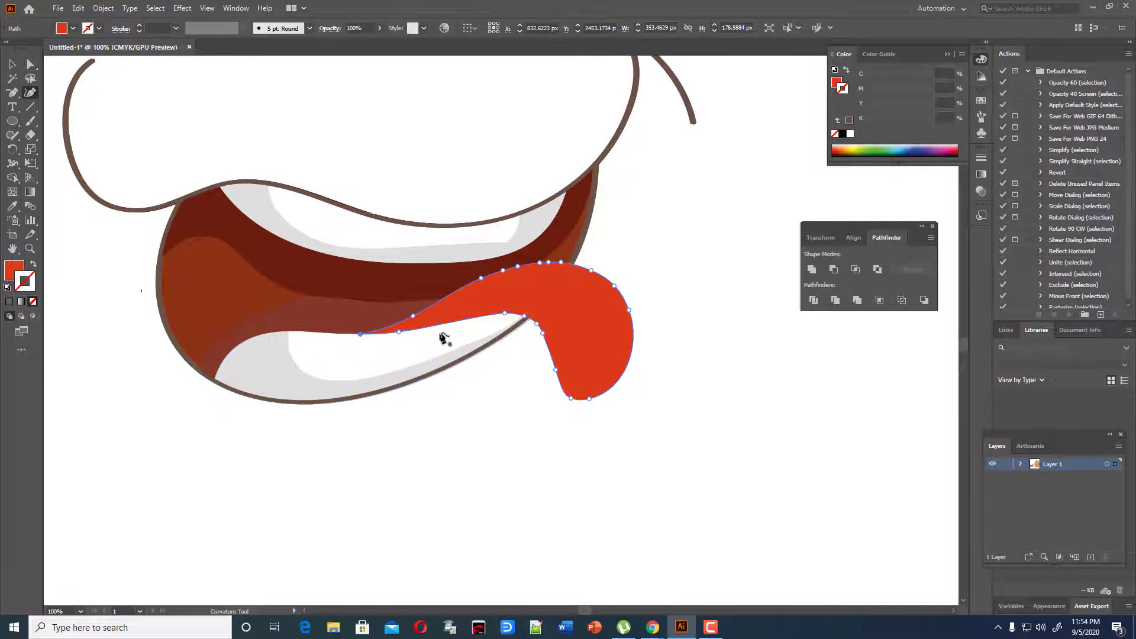
pyautogui.click(13, 64)
pyautogui.click(676, 328)
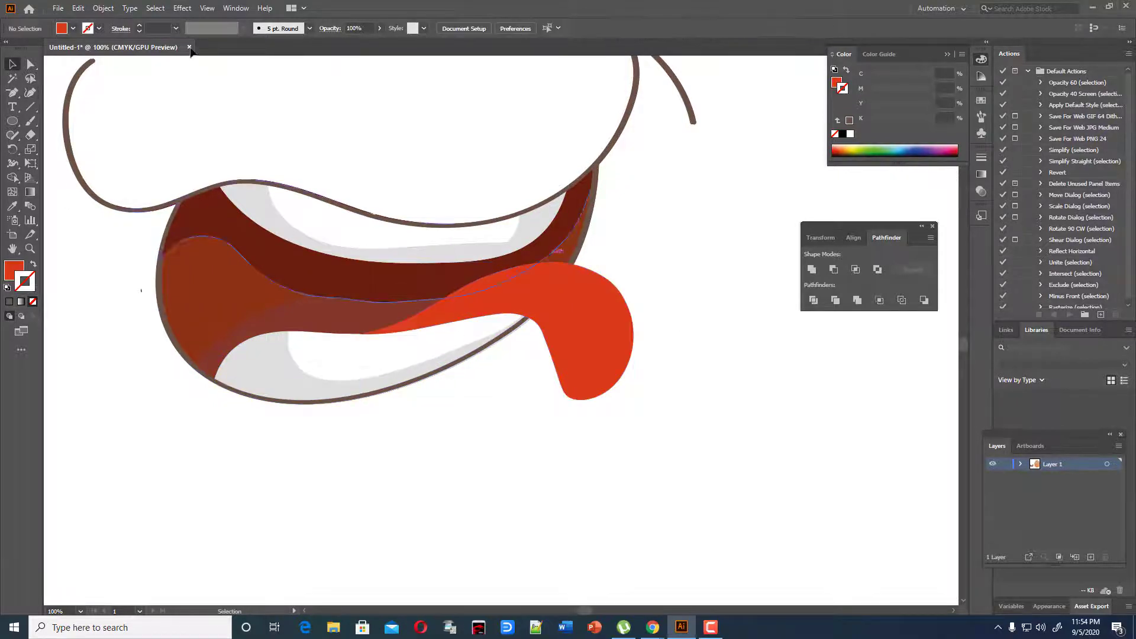
# Step: Draw a shading shape with the Pen tool, curving from the tongue's inner tip across its middle and looping below the mouth
pyautogui.moveTo(13, 92); pyautogui.dragTo(47, 94)
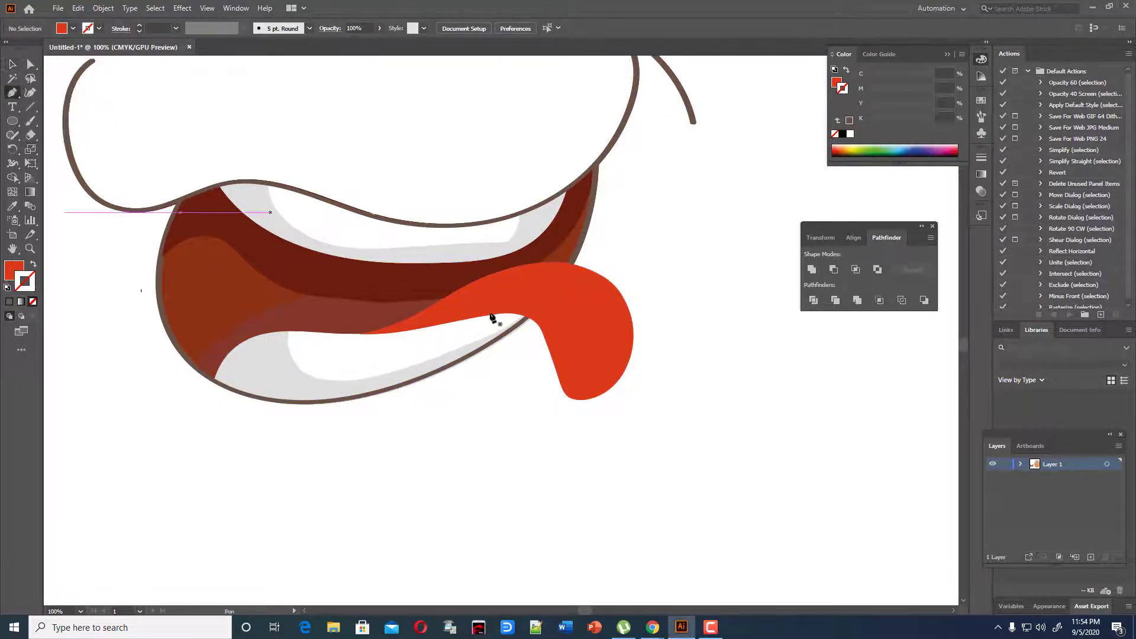
pyautogui.click(363, 335)
pyautogui.moveTo(534, 298); pyautogui.dragTo(587, 317)
pyautogui.moveTo(595, 398); pyautogui.dragTo(590, 432)
pyautogui.moveTo(524, 493); pyautogui.dragTo(368, 480)
pyautogui.click(371, 482)
pyautogui.click(291, 445)
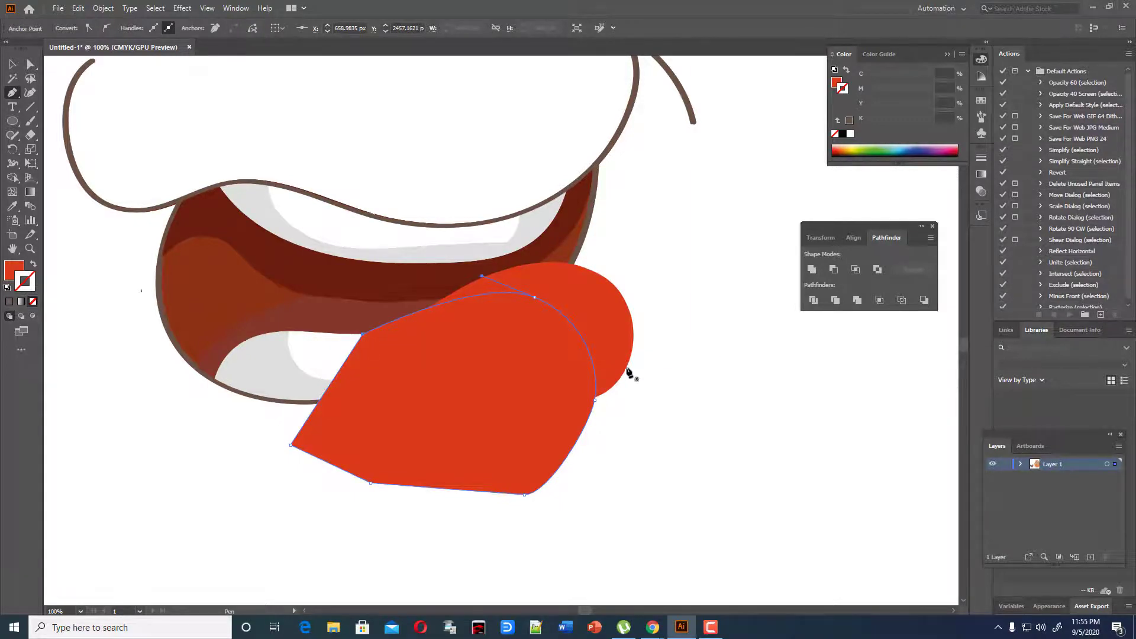
# Step: Cut away the part of the shading shape that lies outside the tongue's lower edge with the Shape Builder
pyautogui.click(13, 66)
pyautogui.click(616, 304)
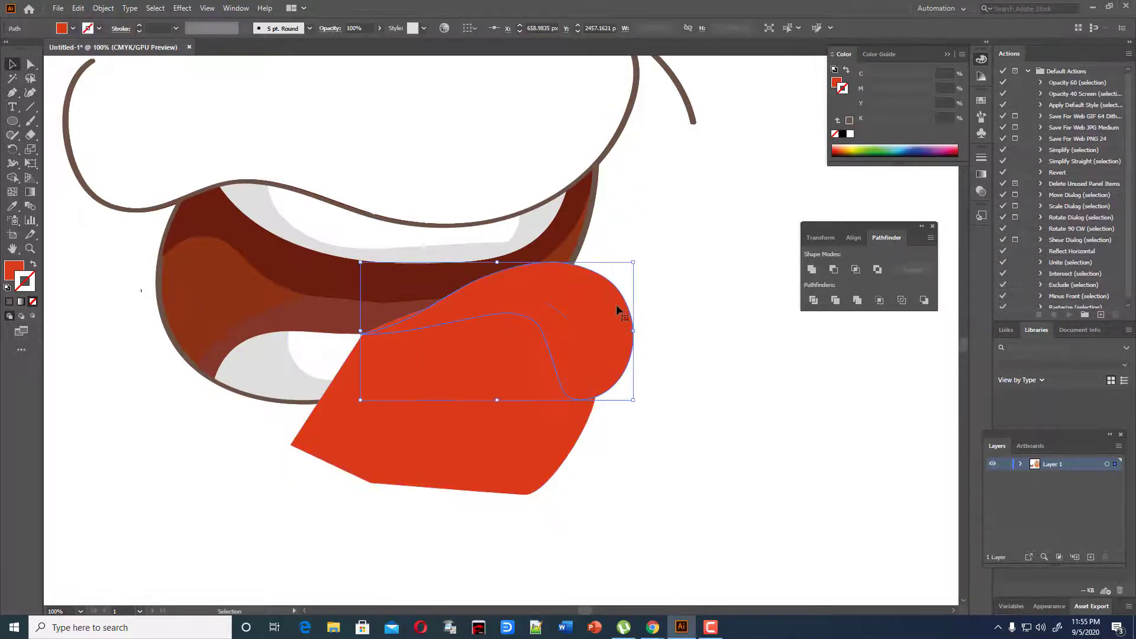
pyautogui.keyDown('shift'); pyautogui.click(514, 429); pyautogui.keyUp('shift')
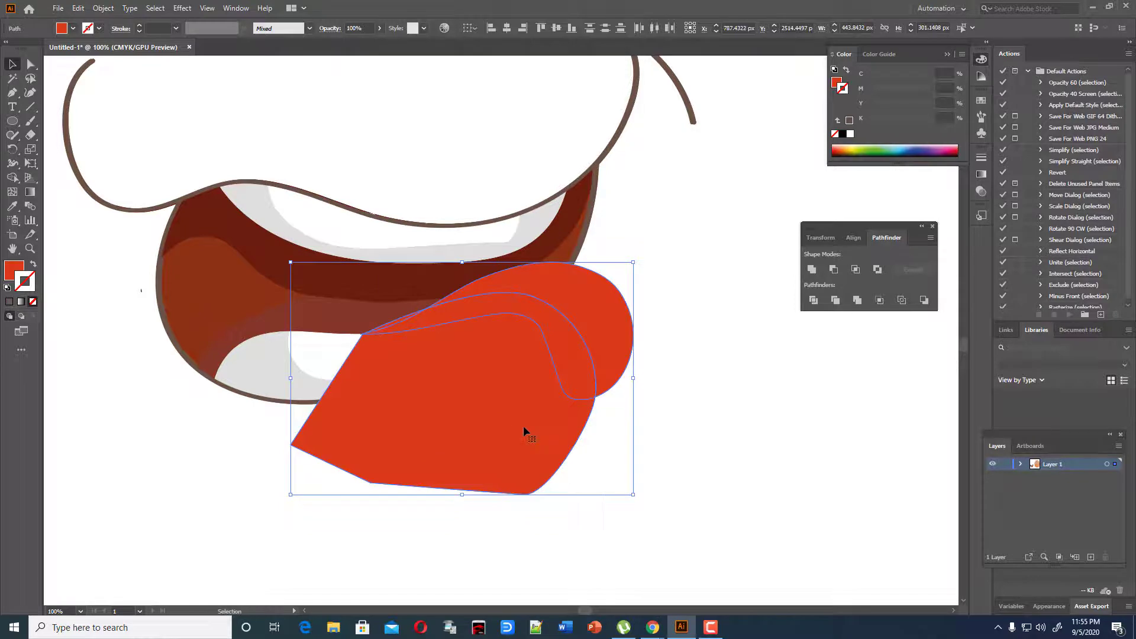
pyautogui.click(14, 178)
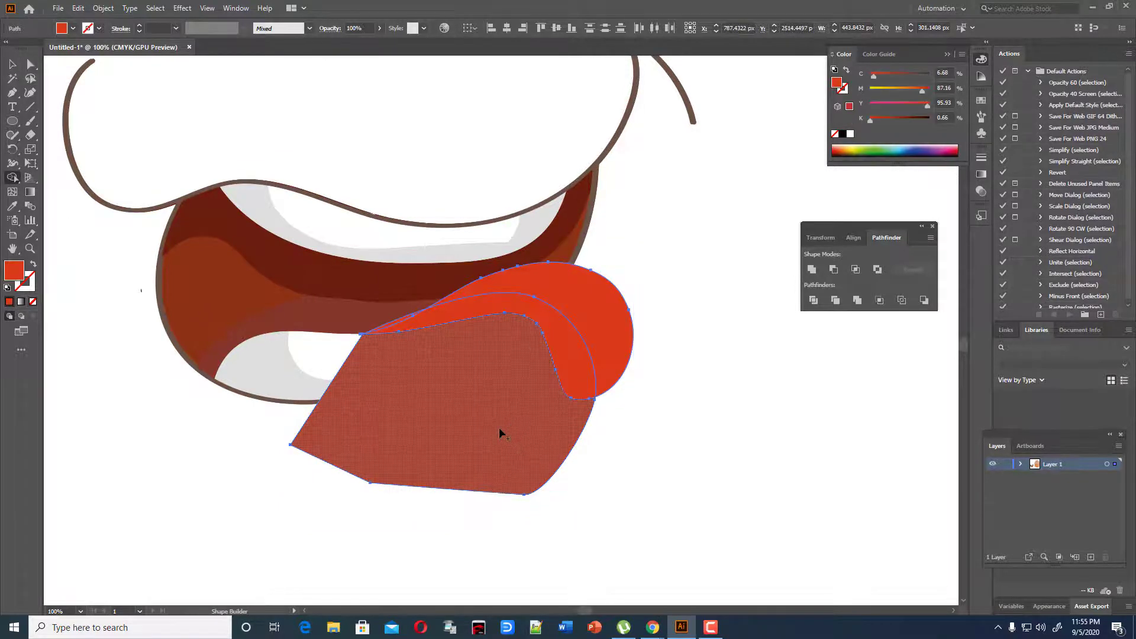
pyautogui.keyDown('alt'); pyautogui.click(500, 434); pyautogui.keyUp('alt')
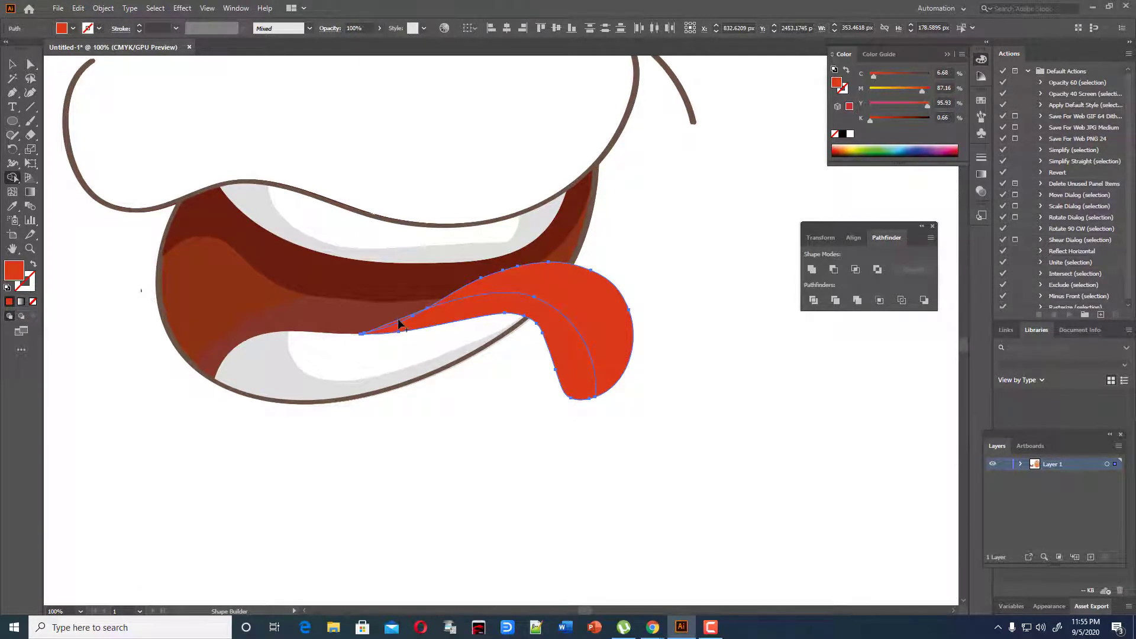
pyautogui.press('v')
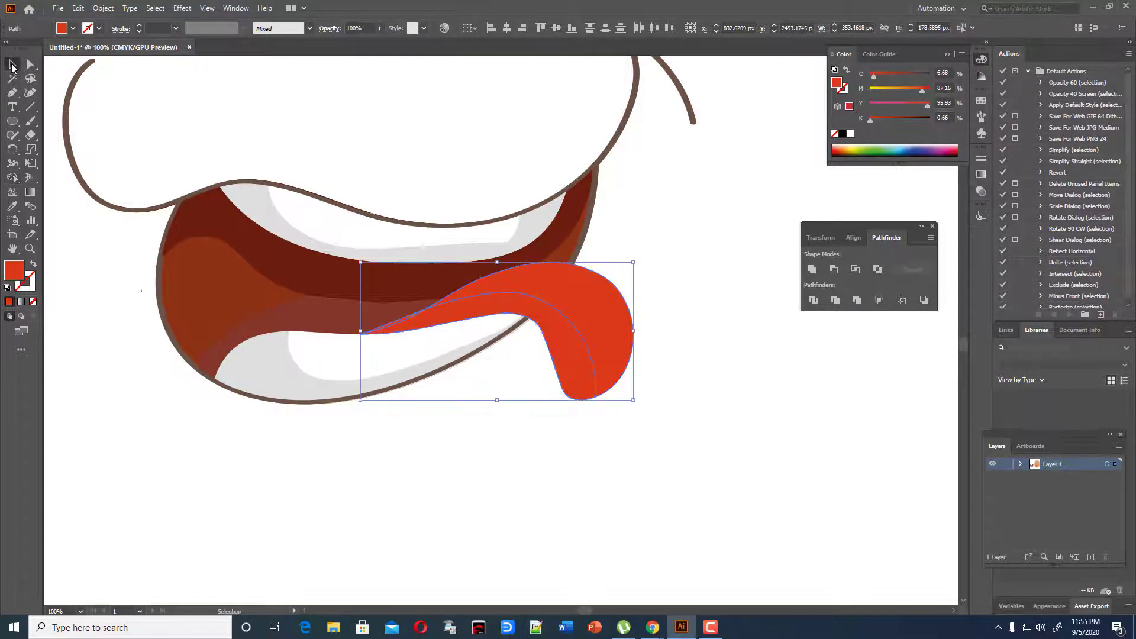
pyautogui.click(734, 320)
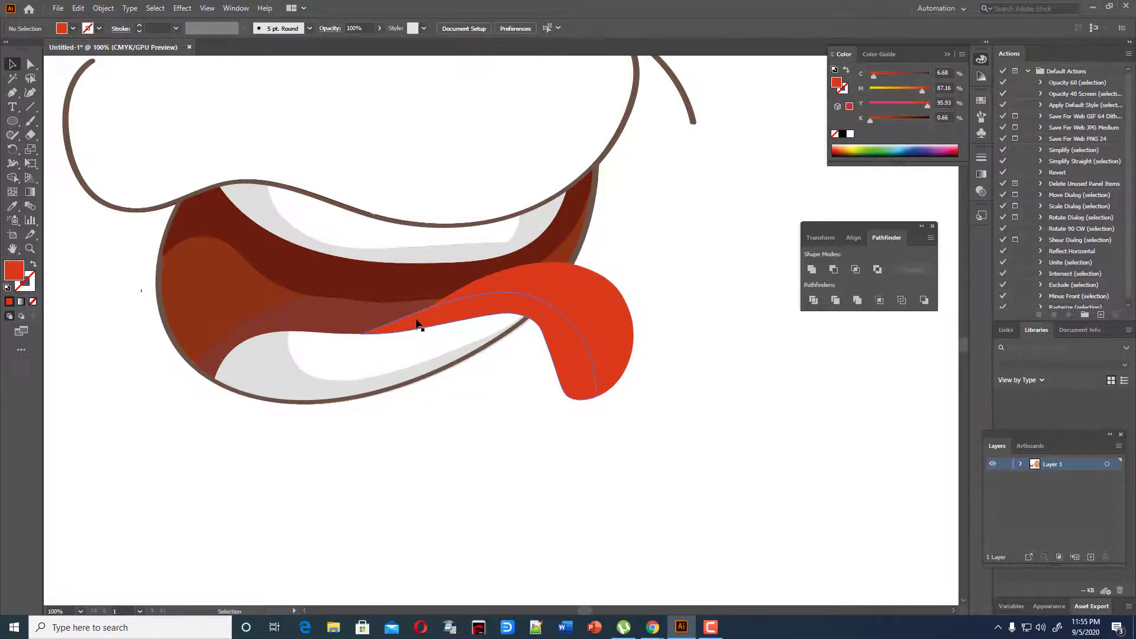
# Step: Remove the thin sliver of the shading shape that sticks out above the tongue's inner tip with the Shape Builder
pyautogui.click(502, 298)
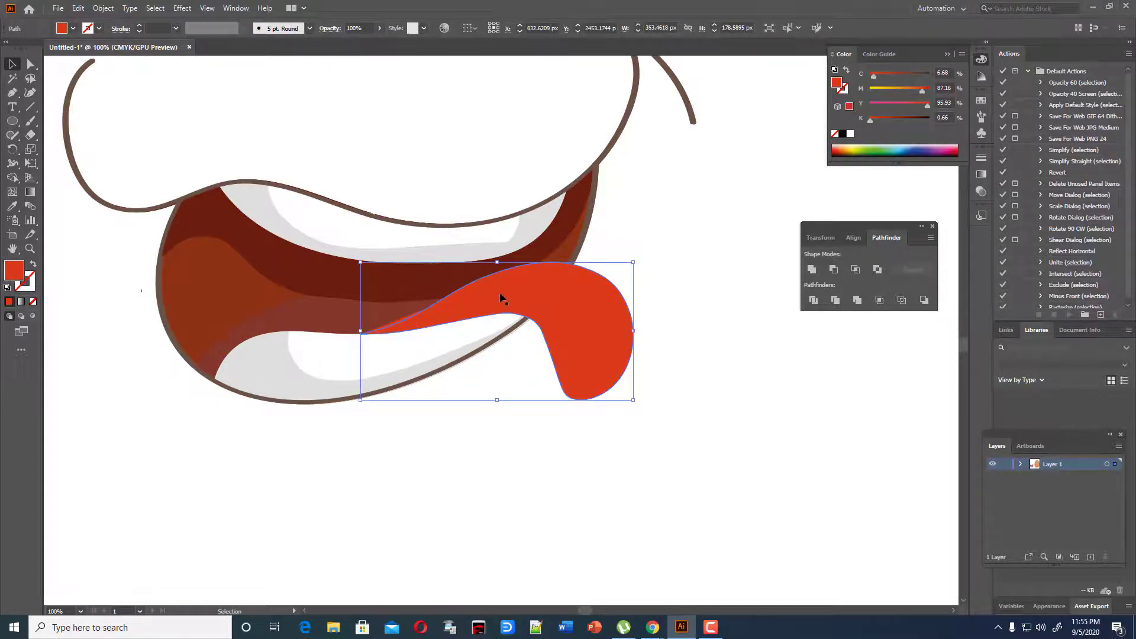
pyautogui.keyDown('shift'); pyautogui.click(409, 317); pyautogui.keyUp('shift')
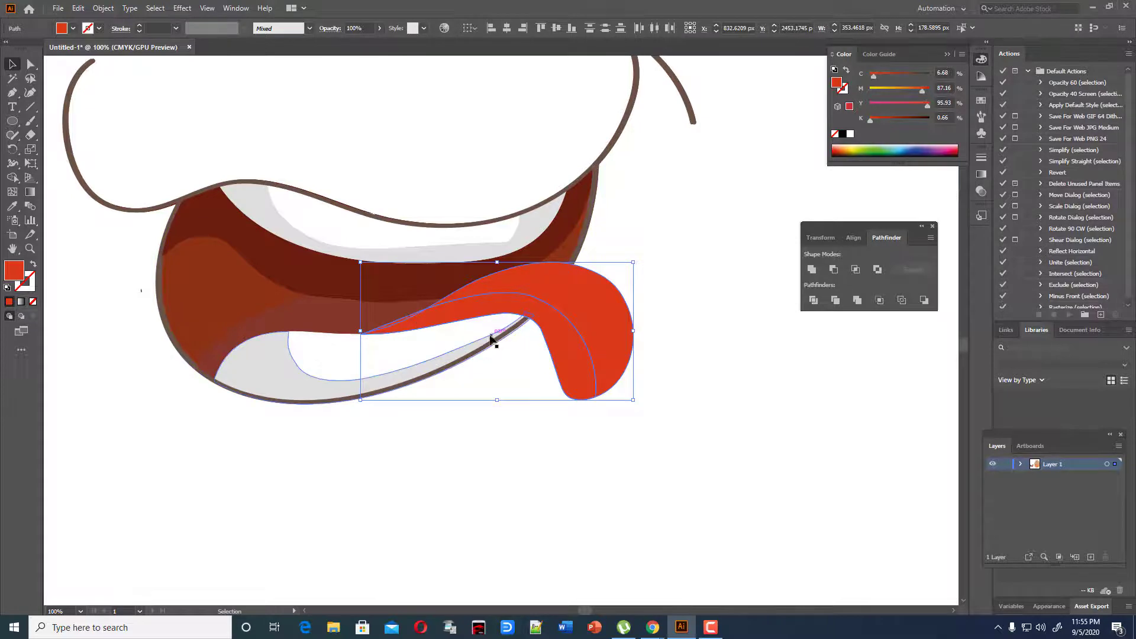
pyautogui.click(12, 178)
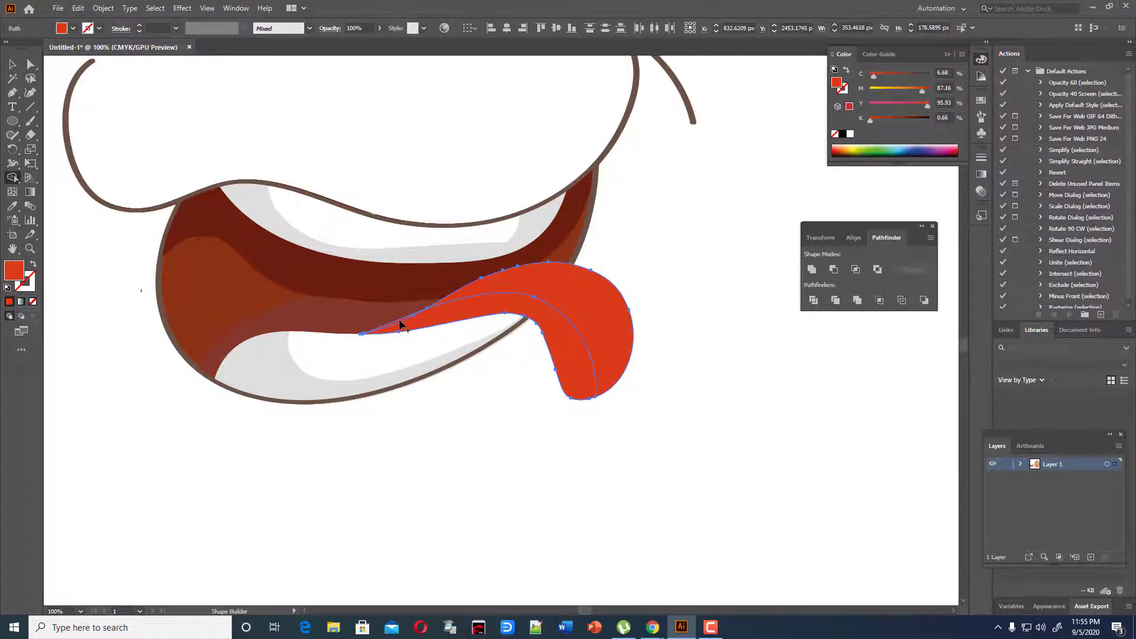
pyautogui.hotkey('ctrl', '+')
pyautogui.hotkey('ctrl', '+')
pyautogui.hotkey('ctrl', '+')
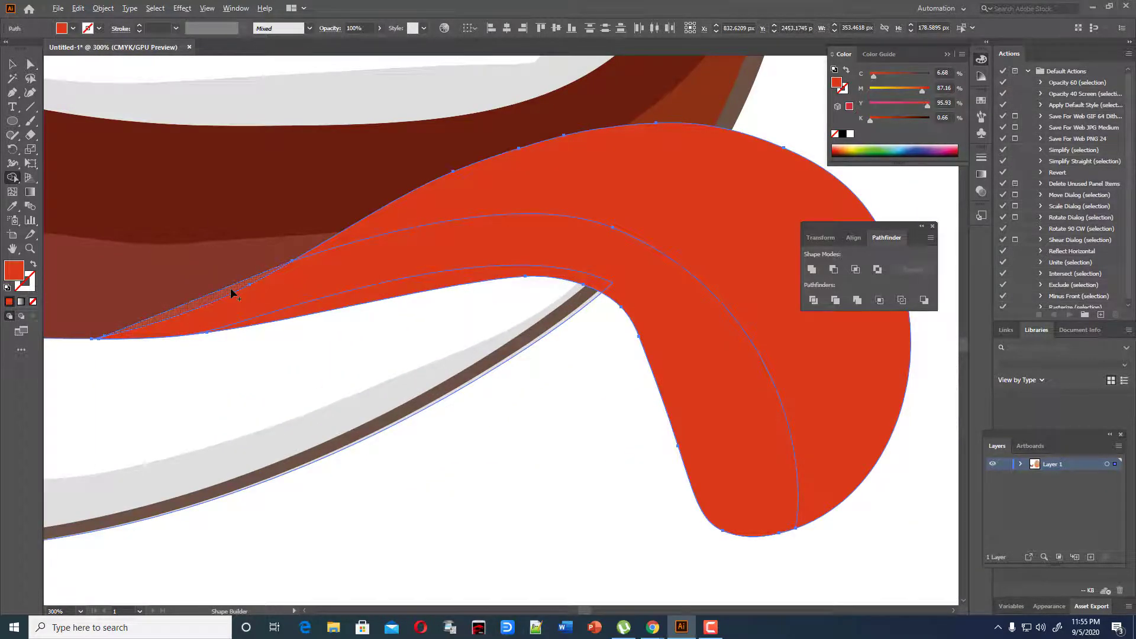
pyautogui.moveTo(233, 290)
pyautogui.mouseDown()
pyautogui.moveTo(298, 319)
pyautogui.moveTo(307, 307)
pyautogui.moveTo(467, 300)
pyautogui.mouseUp()
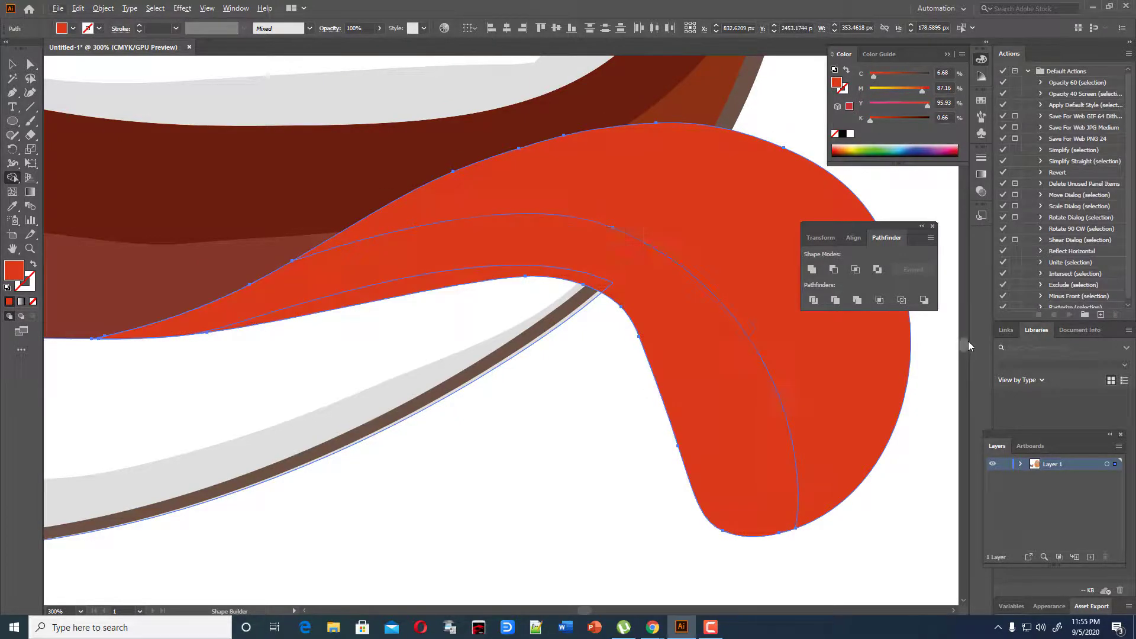
pyautogui.click(13, 64)
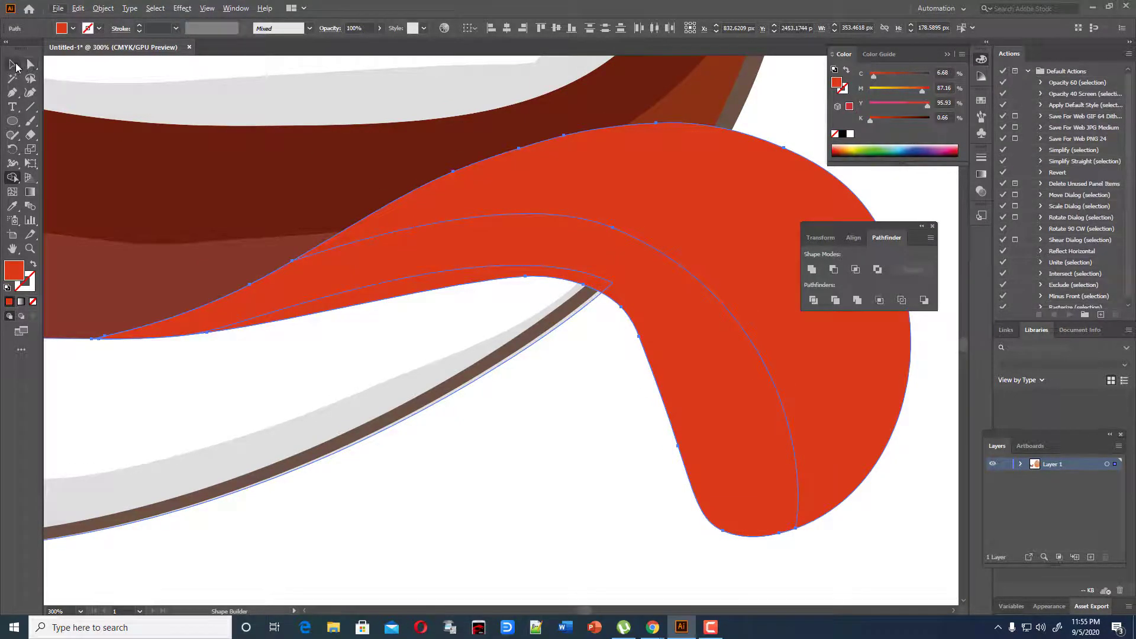
pyautogui.click(482, 484)
# Step: Fill the tongue's lower shading shape with the darker red #BC2A17
pyautogui.click(650, 333)
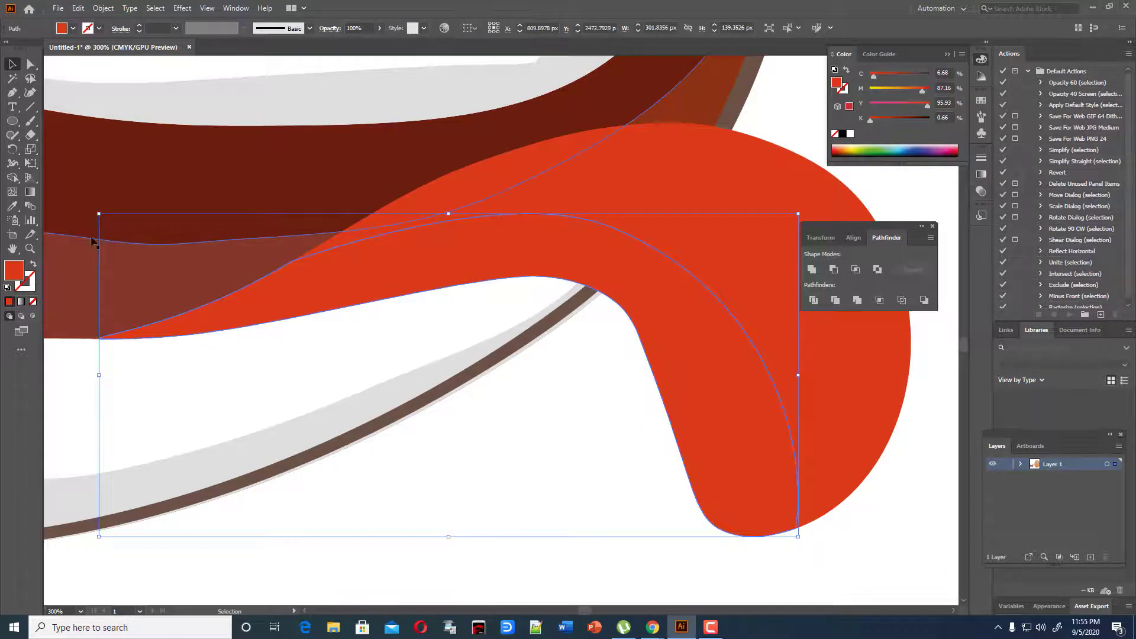
pyautogui.doubleClick(21, 266)
pyautogui.click(546, 273)
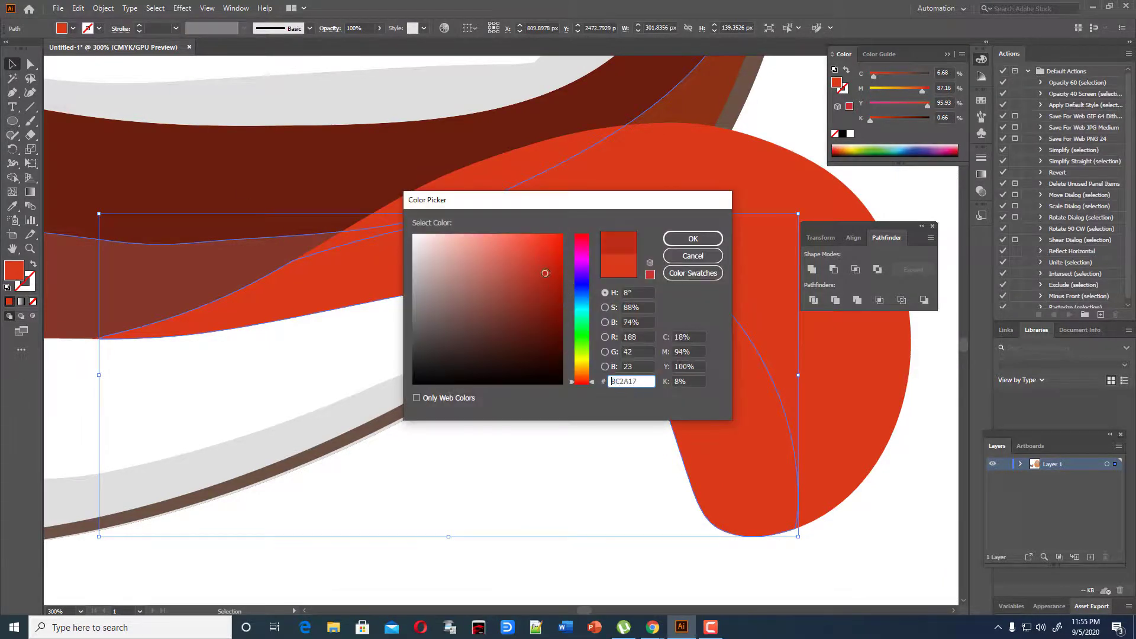
pyautogui.click(690, 240)
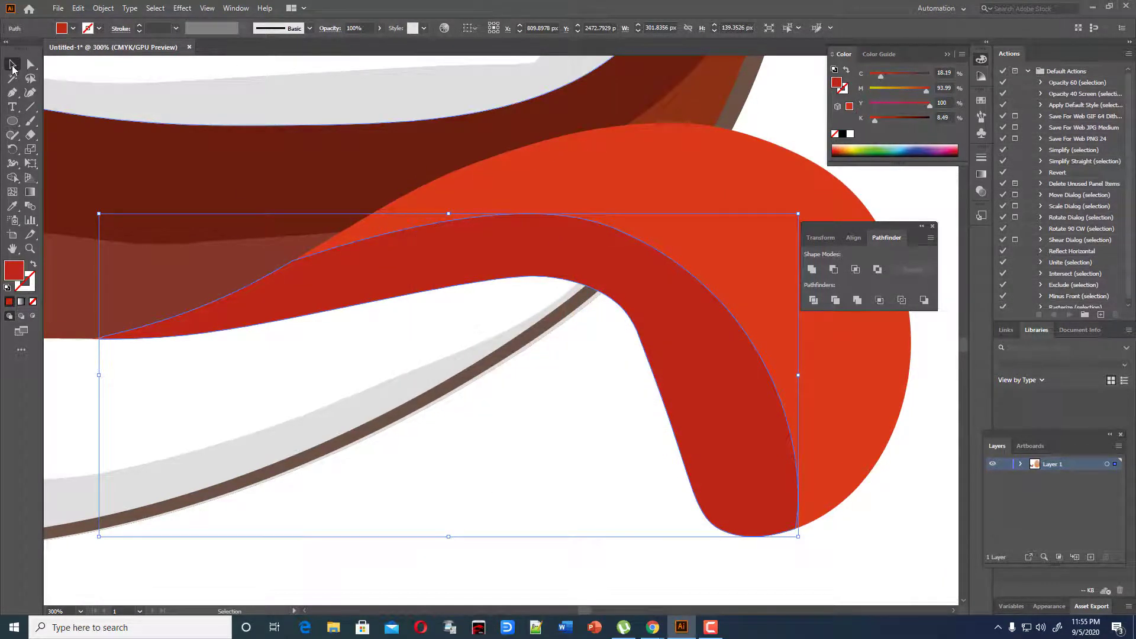
pyautogui.click(506, 447)
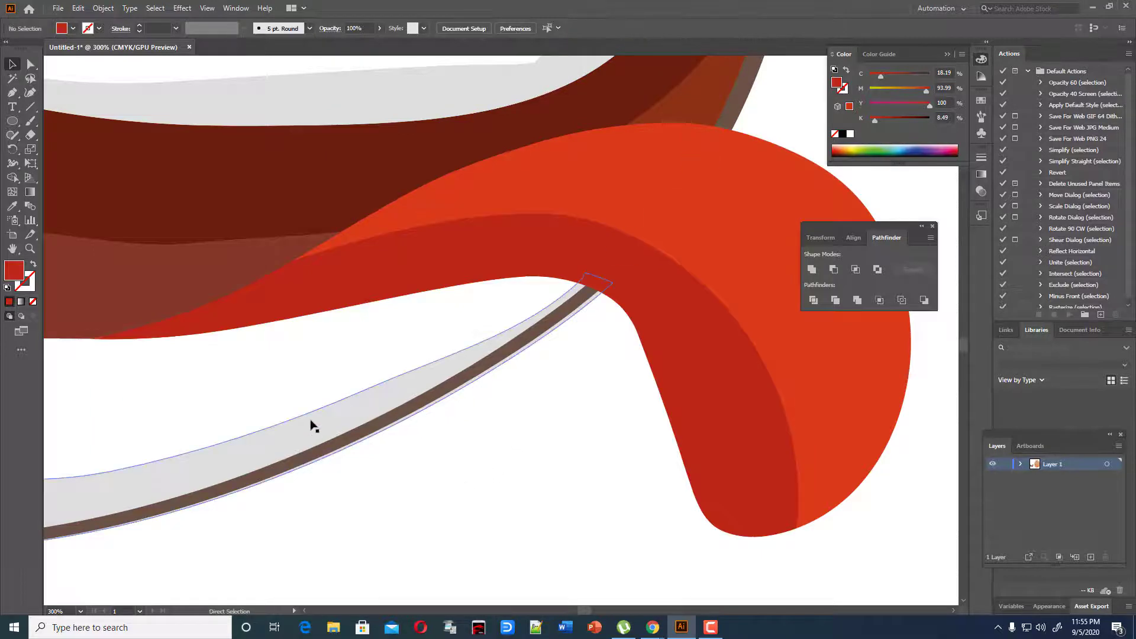
# Step: Paint a thin curved crease outline about 138 px wide along the upper part of the tongue with the Paintbrush
pyautogui.hotkey('ctrl', '1')
pyautogui.scroll(1, 628, 477)
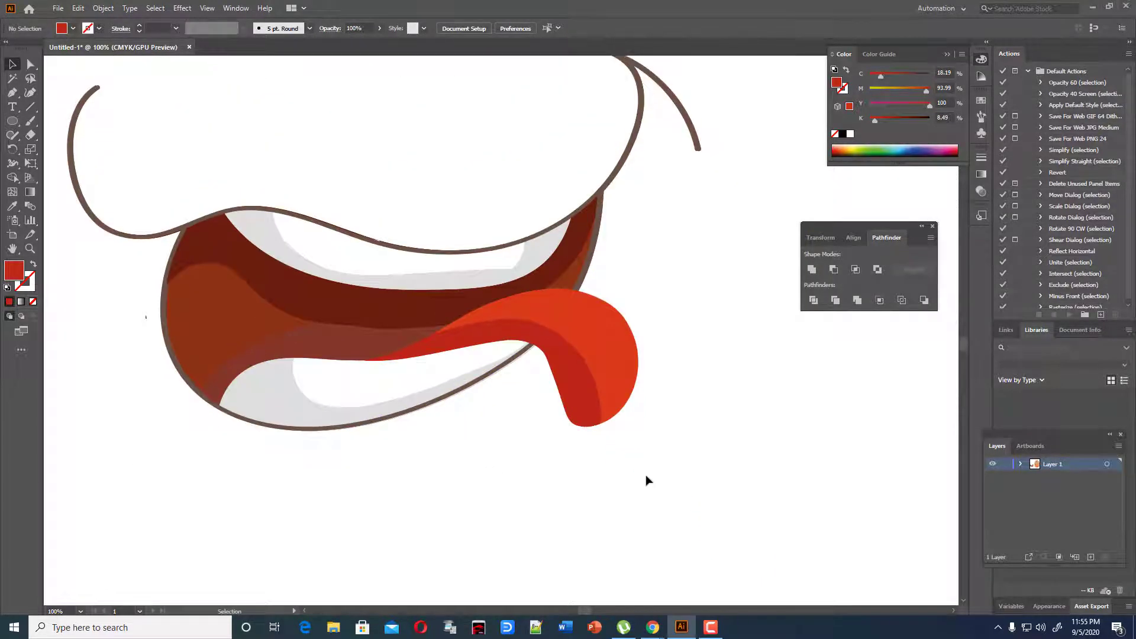
pyautogui.click(30, 121)
pyautogui.moveTo(473, 318)
pyautogui.mouseDown()
pyautogui.moveTo(538, 322)
pyautogui.moveTo(525, 304)
pyautogui.moveTo(476, 310)
pyautogui.mouseUp()
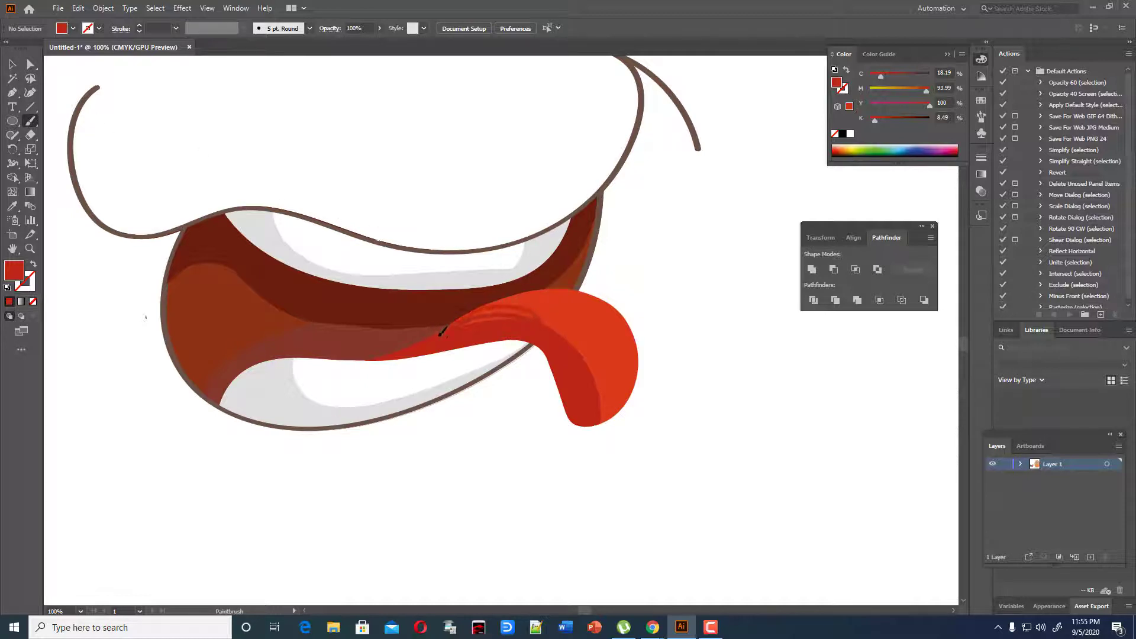
pyautogui.hotkey('shift', 'x')
# Step: Give the tongue crease a dark red fill of C 27.48, M 99.72, Y 100, K 32.52 and no stroke
pyautogui.click(12, 64)
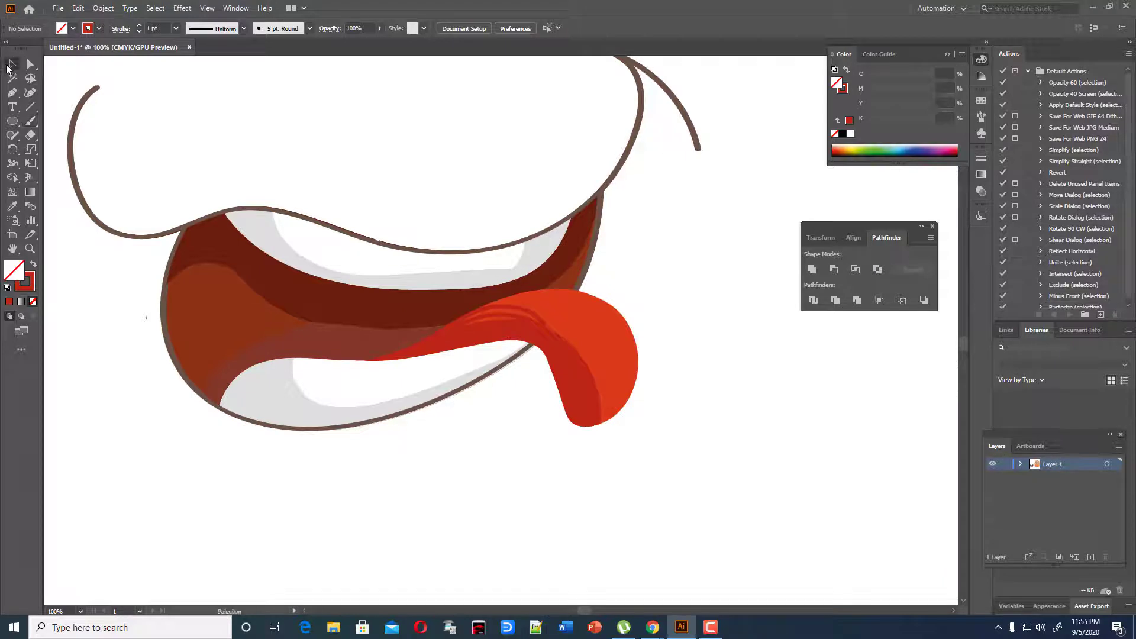
pyautogui.click(527, 312)
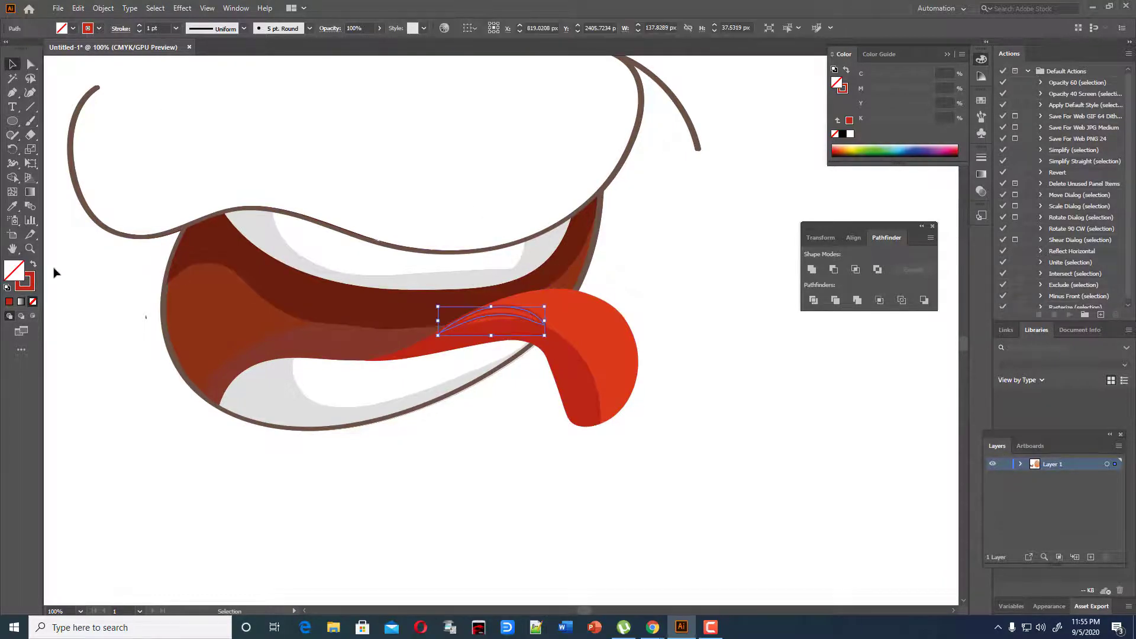
pyautogui.click(33, 264)
pyautogui.doubleClick(14, 271)
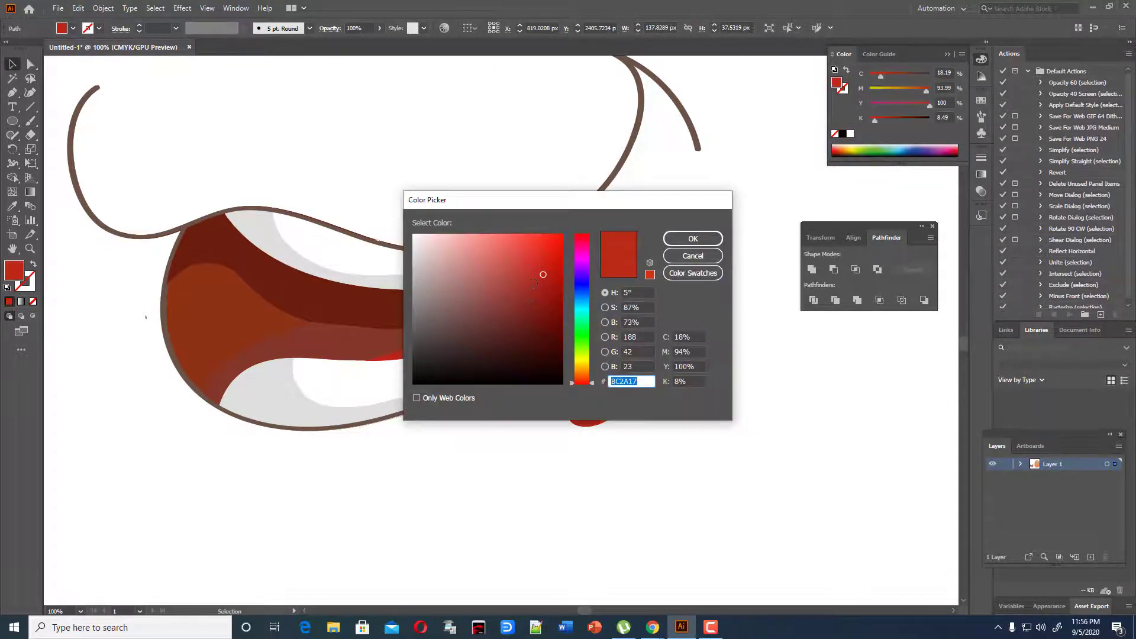
pyautogui.click(546, 302)
pyautogui.click(693, 239)
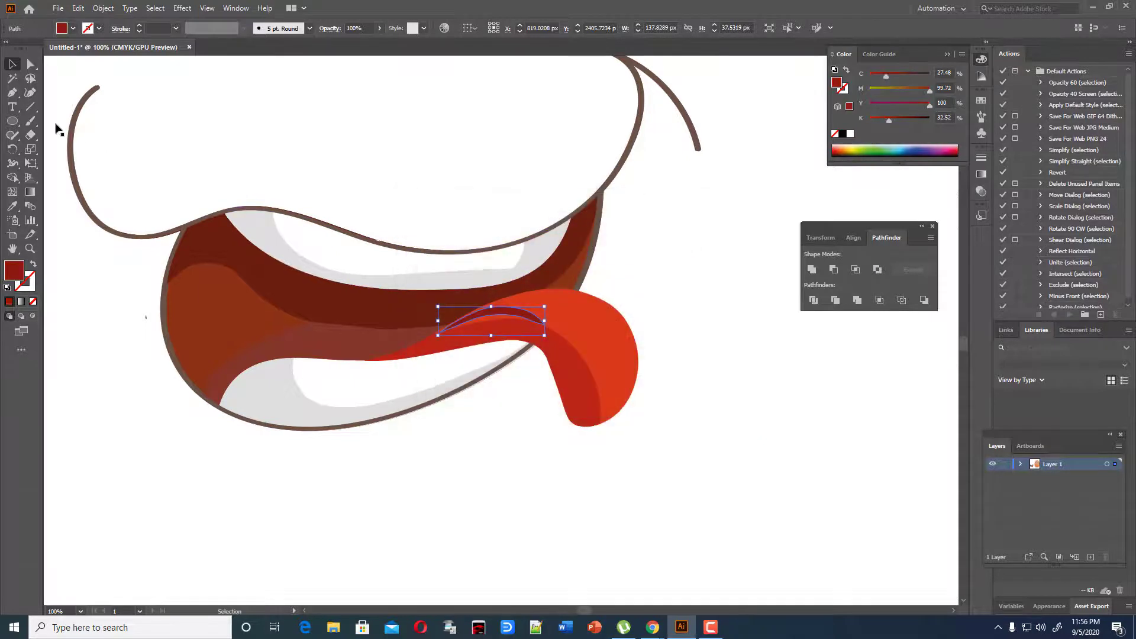
# Step: Extend both ends of the tongue crease and refine its curve with the Curvature tool to follow the tongue's bend
pyautogui.click(30, 106)
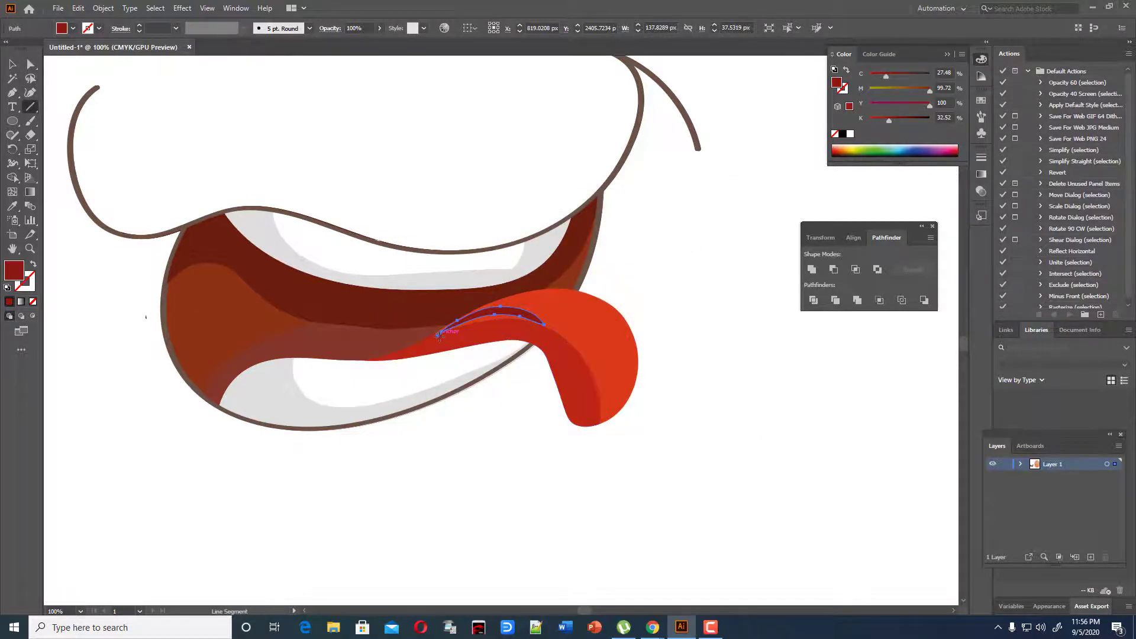
pyautogui.click(31, 93)
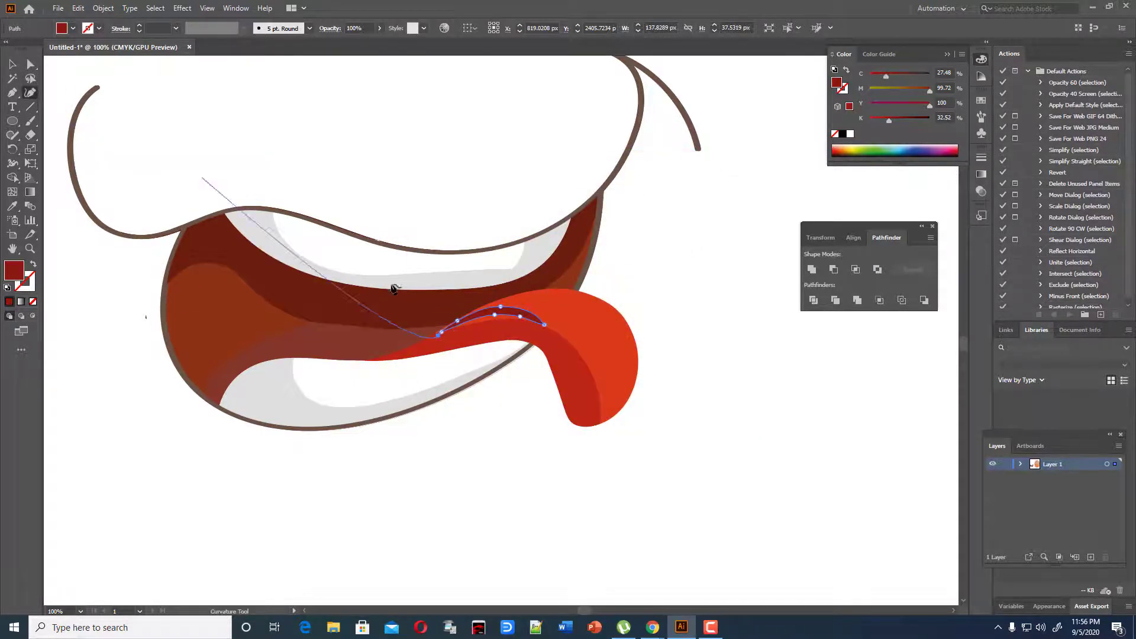
pyautogui.moveTo(438, 335); pyautogui.dragTo(428, 338)
pyautogui.moveTo(544, 324); pyautogui.dragTo(505, 302)
pyautogui.moveTo(596, 348); pyautogui.dragTo(595, 347)
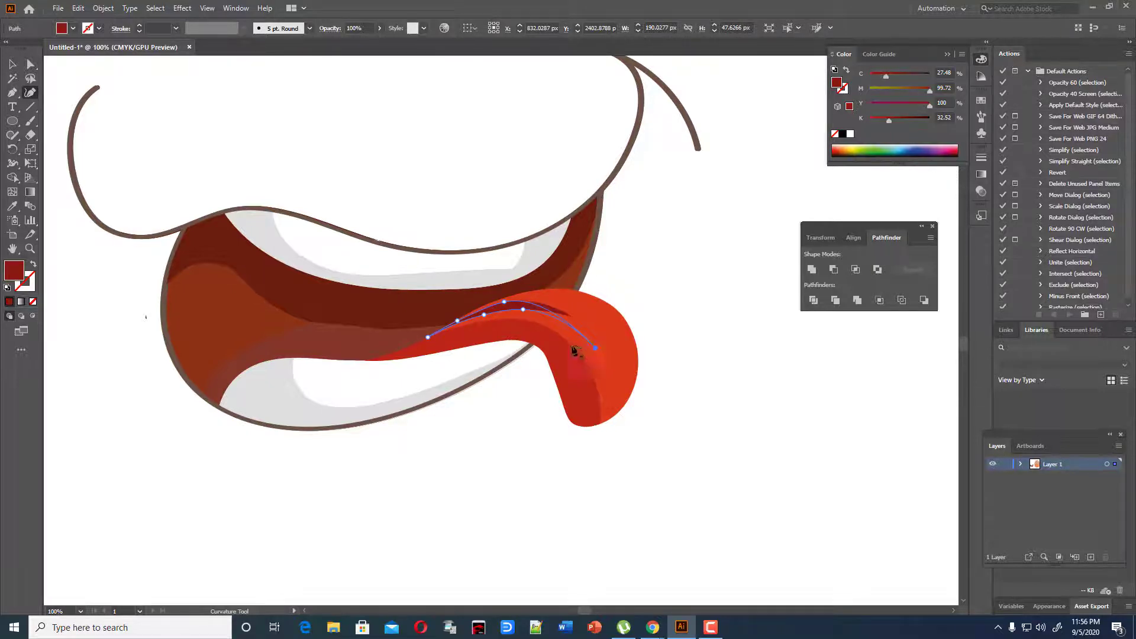
pyautogui.moveTo(519, 314); pyautogui.dragTo(519, 313)
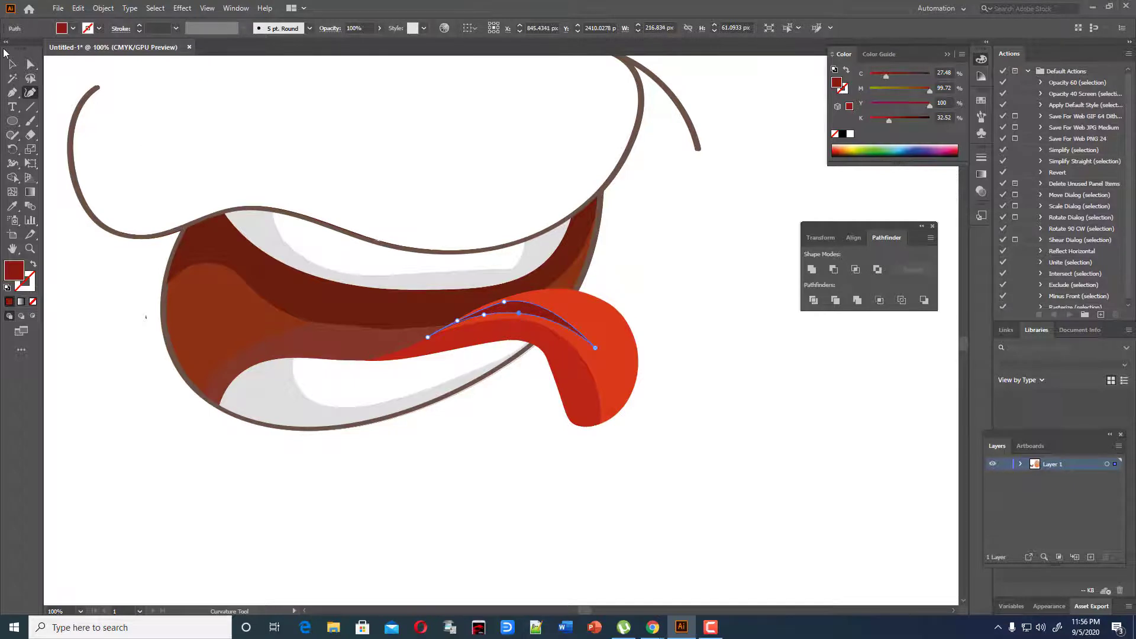
pyautogui.click(12, 64)
pyautogui.click(677, 361)
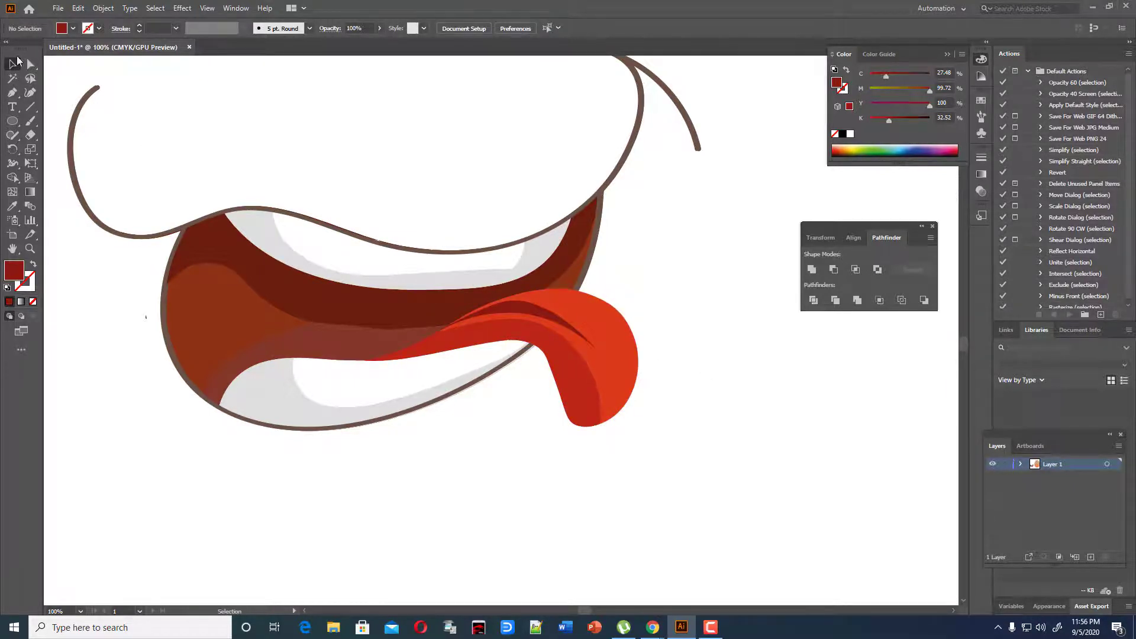
# Step: Dot the tongue's hanging tip with small dark red Paintbrush spots using a 1 pt stroke and no fill
pyautogui.click(30, 121)
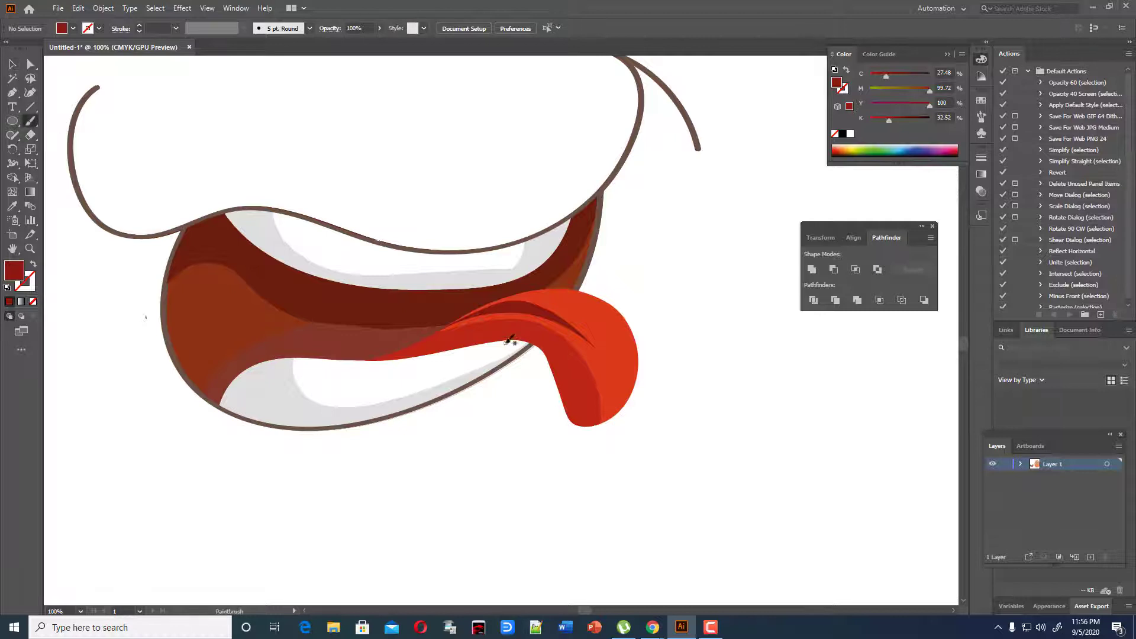
pyautogui.hotkey('shift', 'x')
pyautogui.click(600, 365)
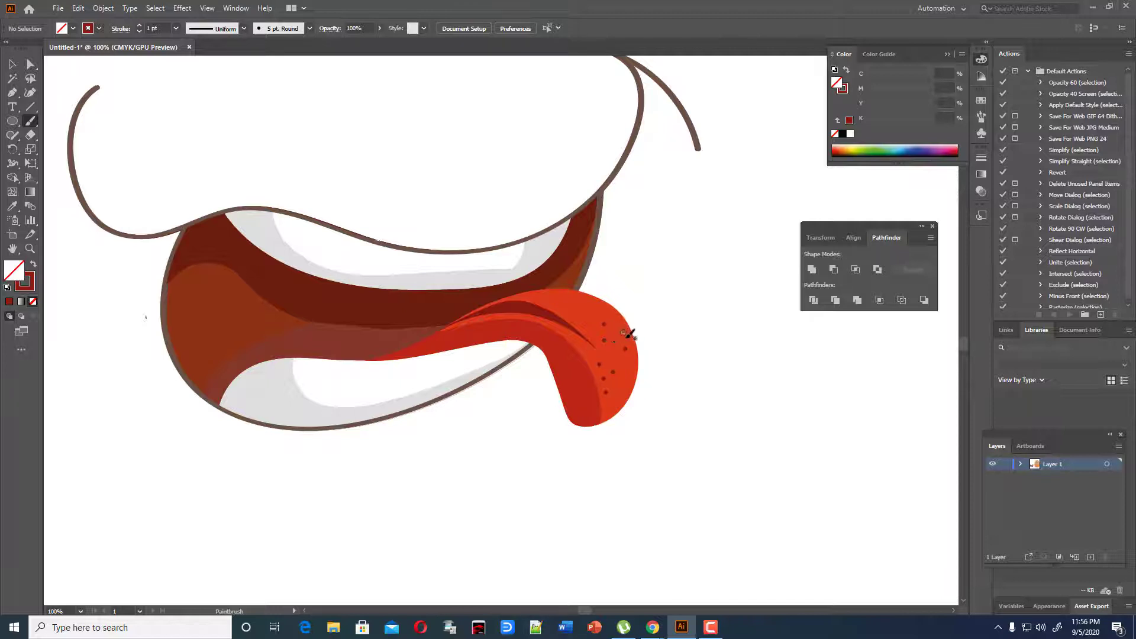
pyautogui.click(629, 371)
pyautogui.click(625, 392)
# Step: Select the whole mouth drawing and move it onto the lower half of the orange egg, centred below the eyes
pyautogui.click(12, 64)
pyautogui.hotkey('ctrl', '-')
pyautogui.hotkey('ctrl', '-')
pyautogui.hotkey('ctrl', '-')
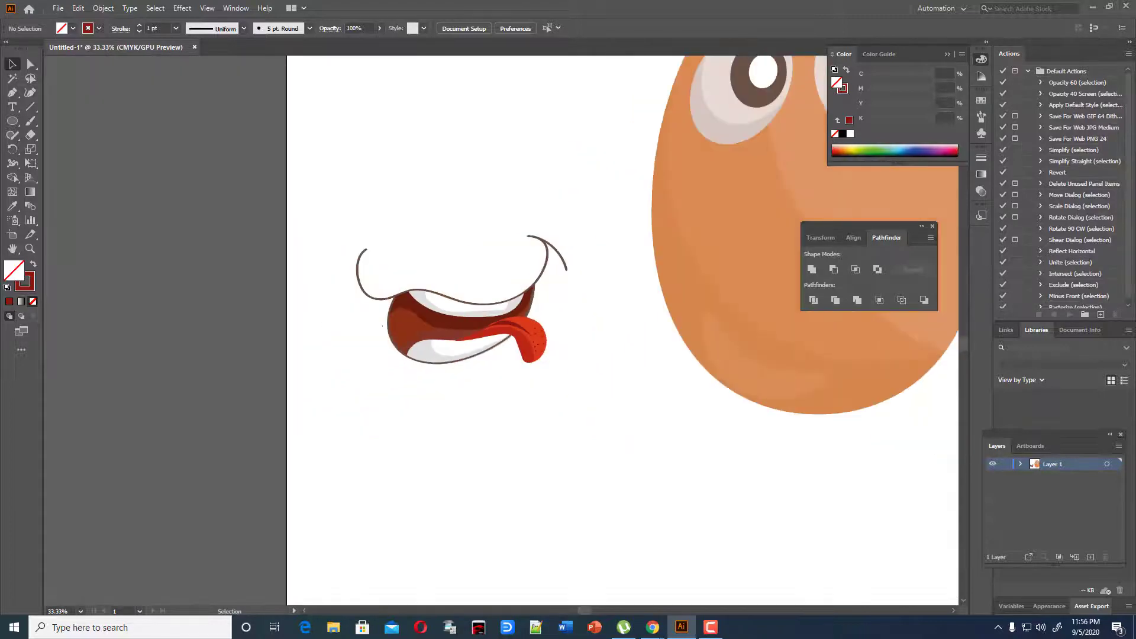
pyautogui.scroll(3, 61, 127)
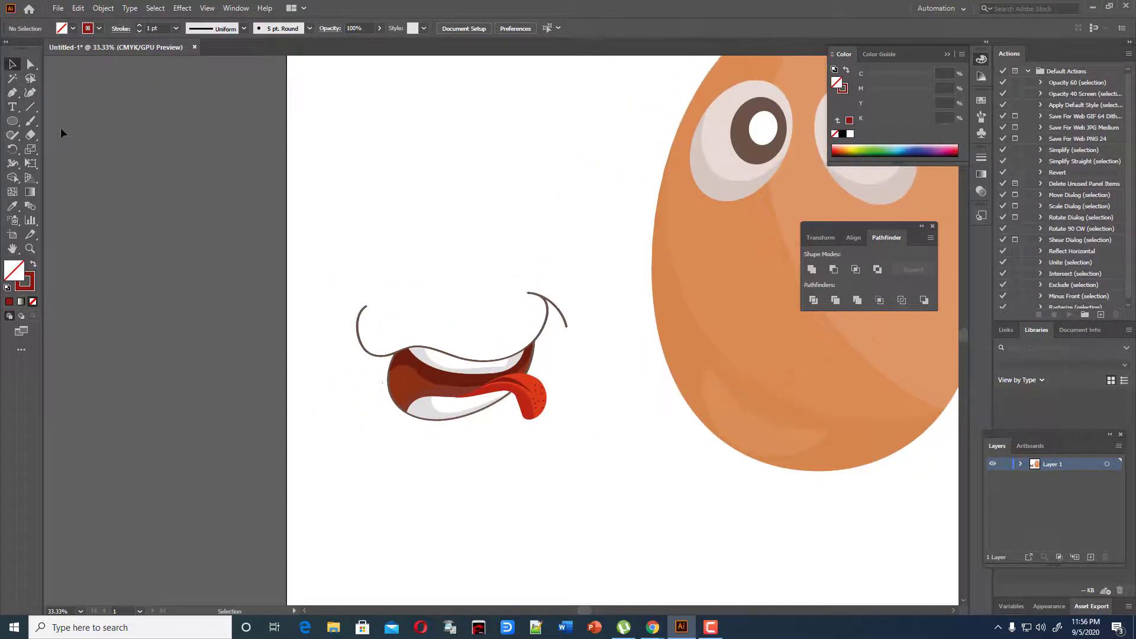
pyautogui.scroll(-2, 54, 126)
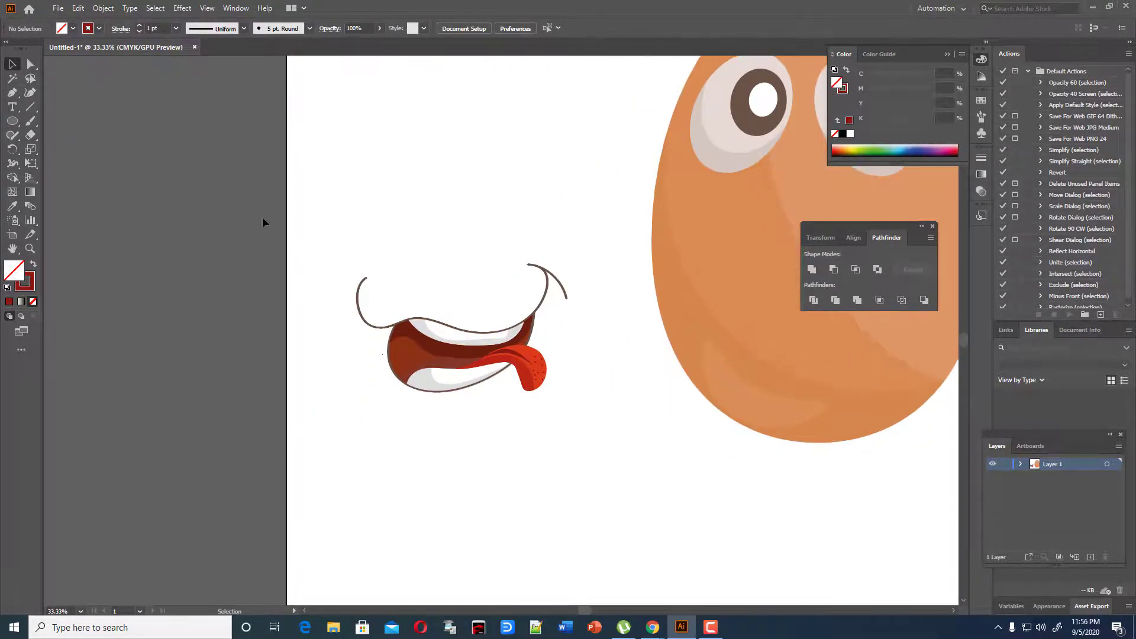
pyautogui.moveTo(323, 253); pyautogui.dragTo(629, 499)
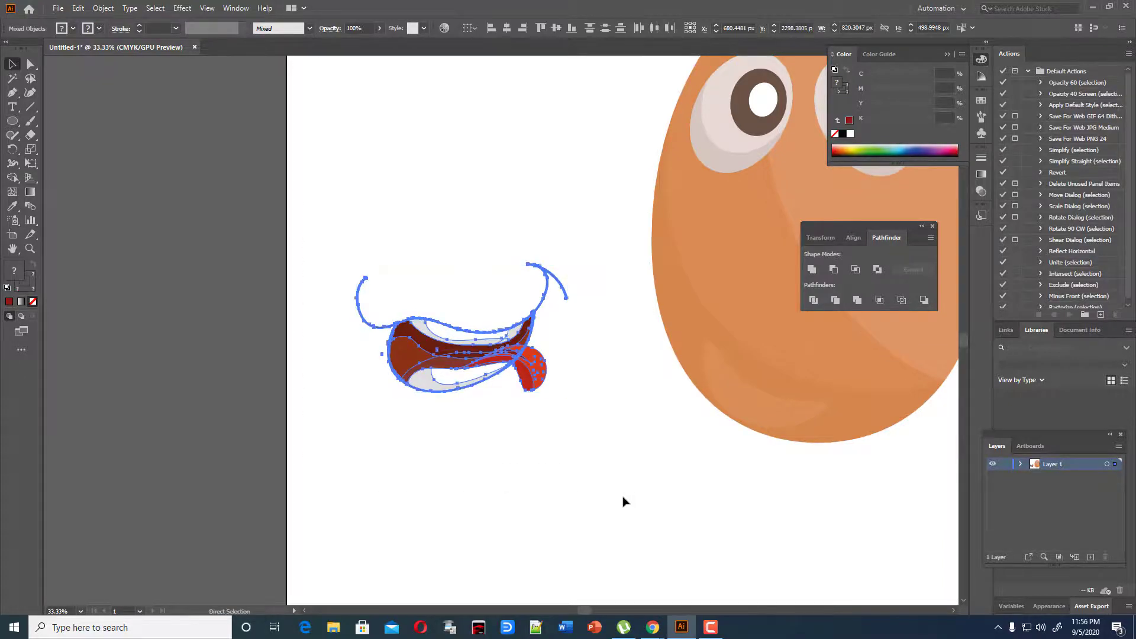
pyautogui.moveTo(489, 360); pyautogui.dragTo(842, 335)
pyautogui.scroll(2, 804, 522)
pyautogui.moveTo(588, 610); pyautogui.dragTo(617, 610)
pyautogui.moveTo(605, 408); pyautogui.dragTo(608, 403)
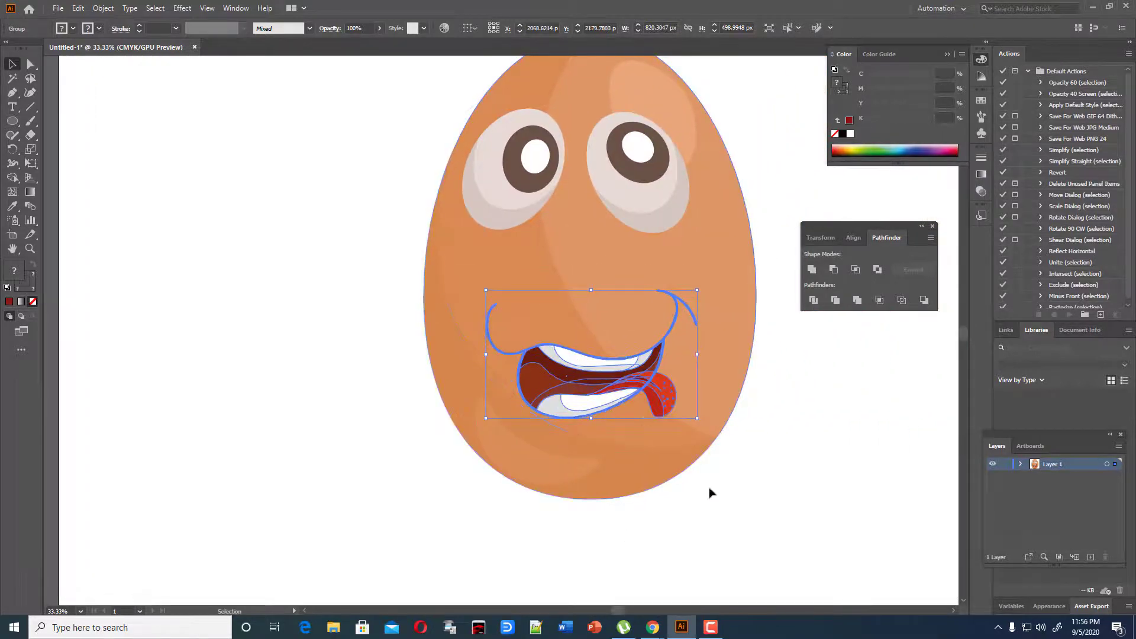
pyautogui.click(730, 505)
pyautogui.scroll(1, 731, 505)
pyautogui.scroll(1, 731, 510)
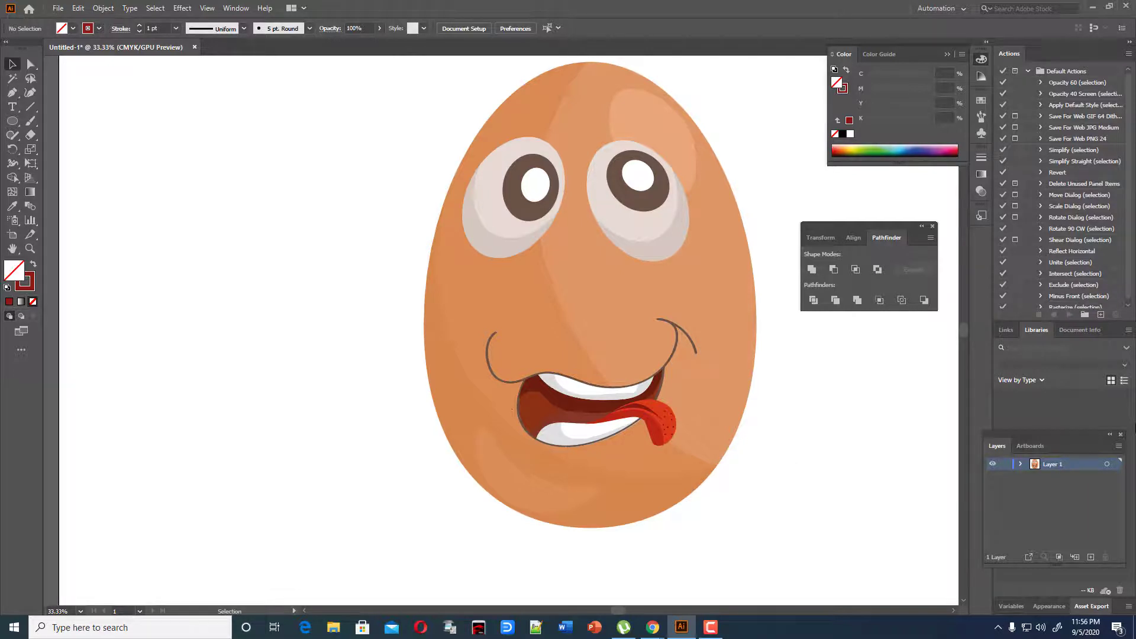
# Step: Set the Paintbrush stroke colour to a very dark brown of C 58.8, M 87.21, Y 69.06, K 84.34
pyautogui.doubleClick(30, 287)
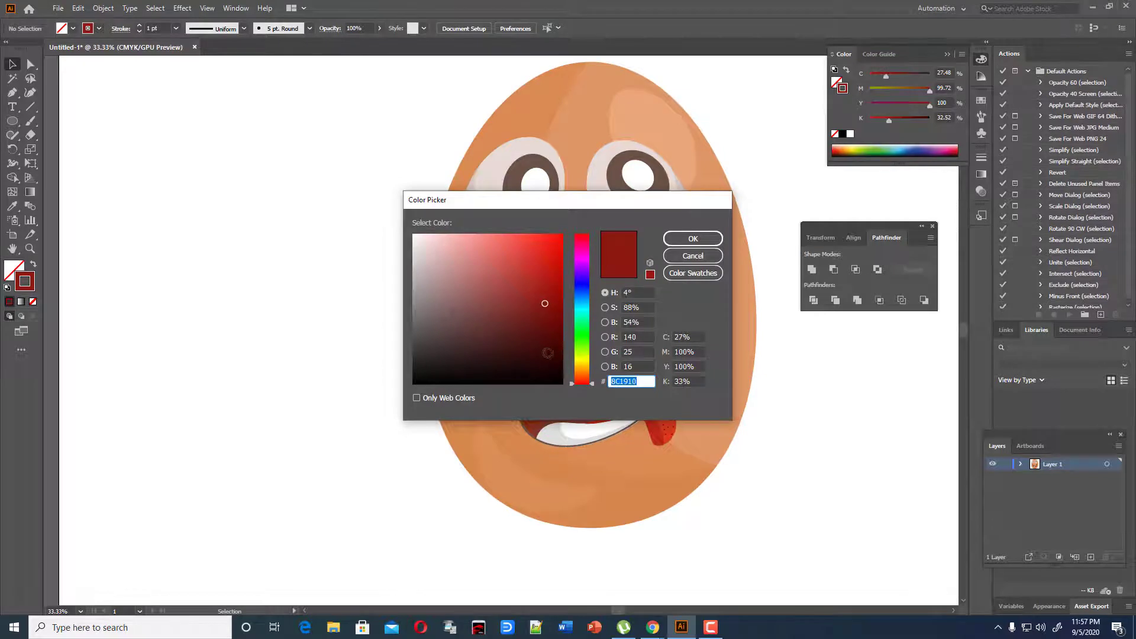
pyautogui.click(548, 353)
pyautogui.click(681, 239)
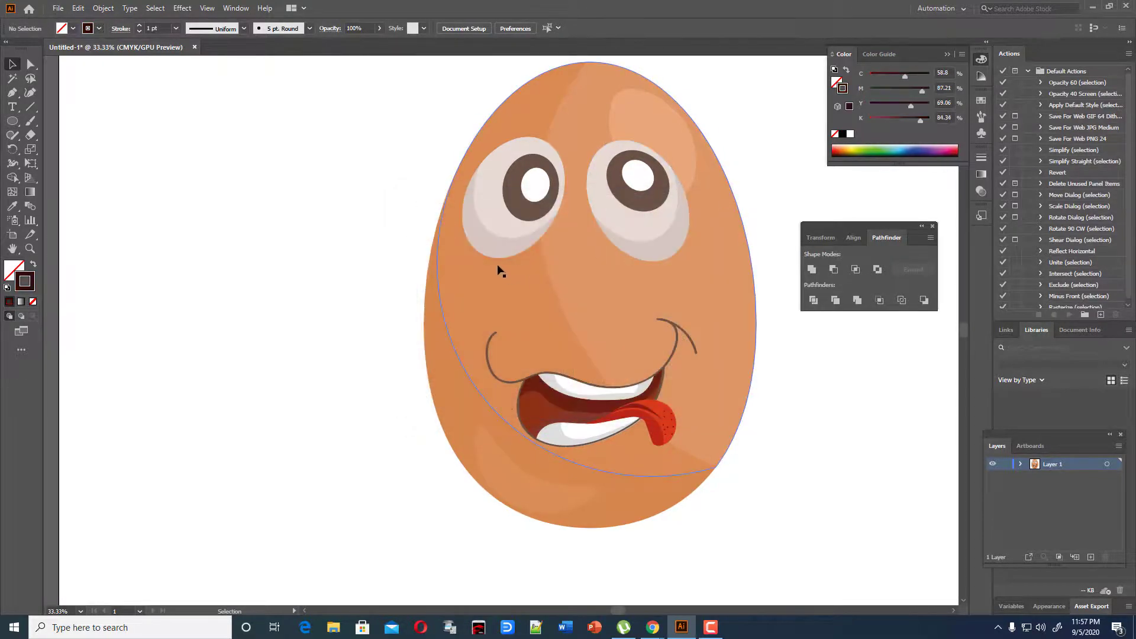
pyautogui.press('b')
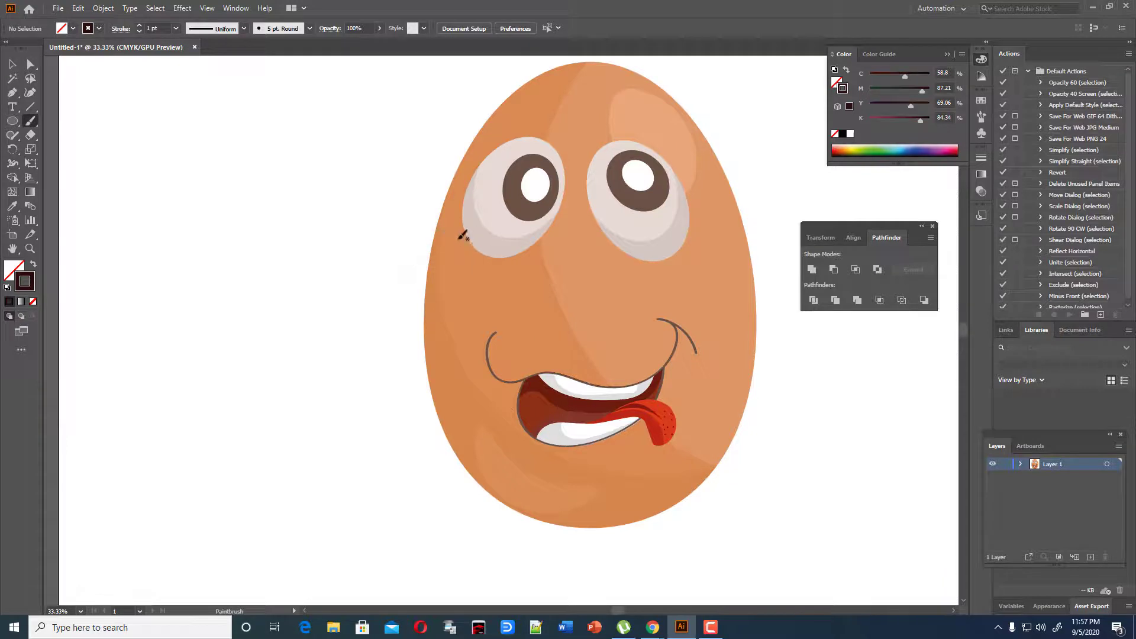
pyautogui.moveTo(460, 238)
pyautogui.mouseDown()
pyautogui.moveTo(467, 260)
pyautogui.moveTo(506, 273)
pyautogui.moveTo(540, 247)
pyautogui.moveTo(513, 281)
pyautogui.moveTo(455, 284)
pyautogui.mouseUp()
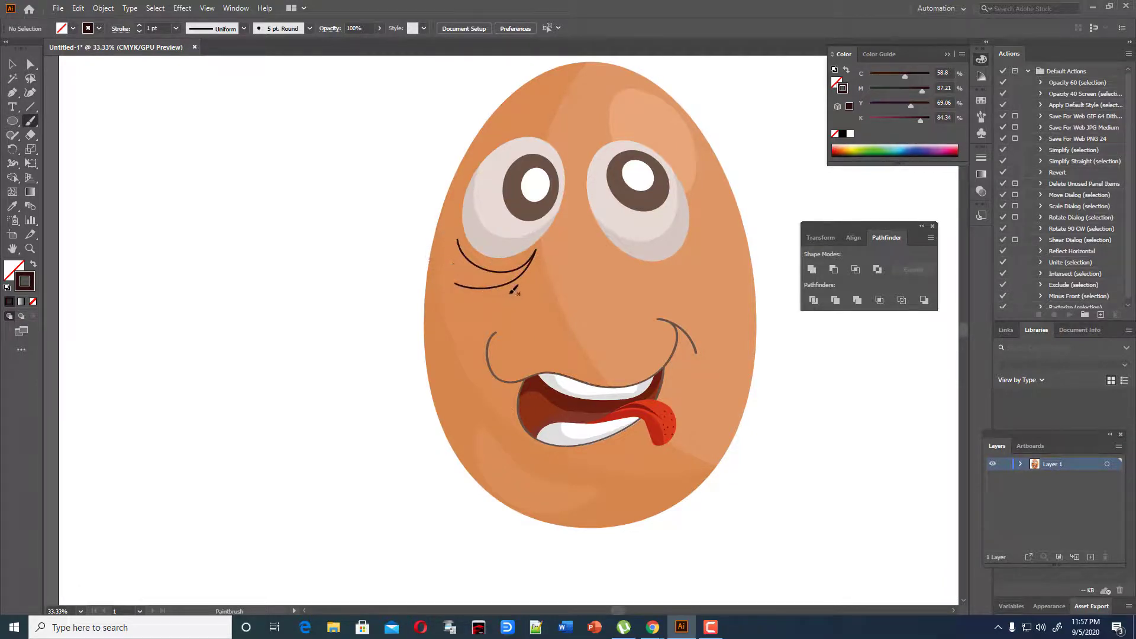
pyautogui.hotkey('ctrl', 'z')
pyautogui.hotkey('ctrl', 'z')
pyautogui.moveTo(462, 239)
pyautogui.mouseDown()
pyautogui.moveTo(494, 269)
pyautogui.moveTo(523, 268)
pyautogui.moveTo(545, 245)
pyautogui.moveTo(522, 277)
pyautogui.moveTo(494, 286)
pyautogui.moveTo(449, 256)
pyautogui.mouseUp()
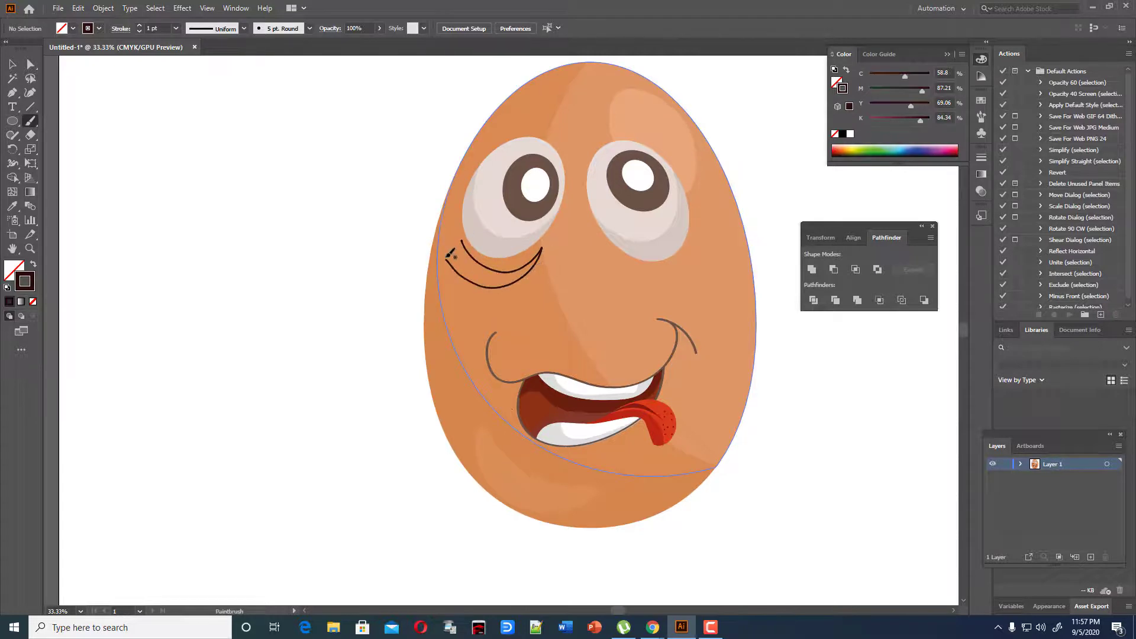
pyautogui.hotkey('ctrl', 'z')
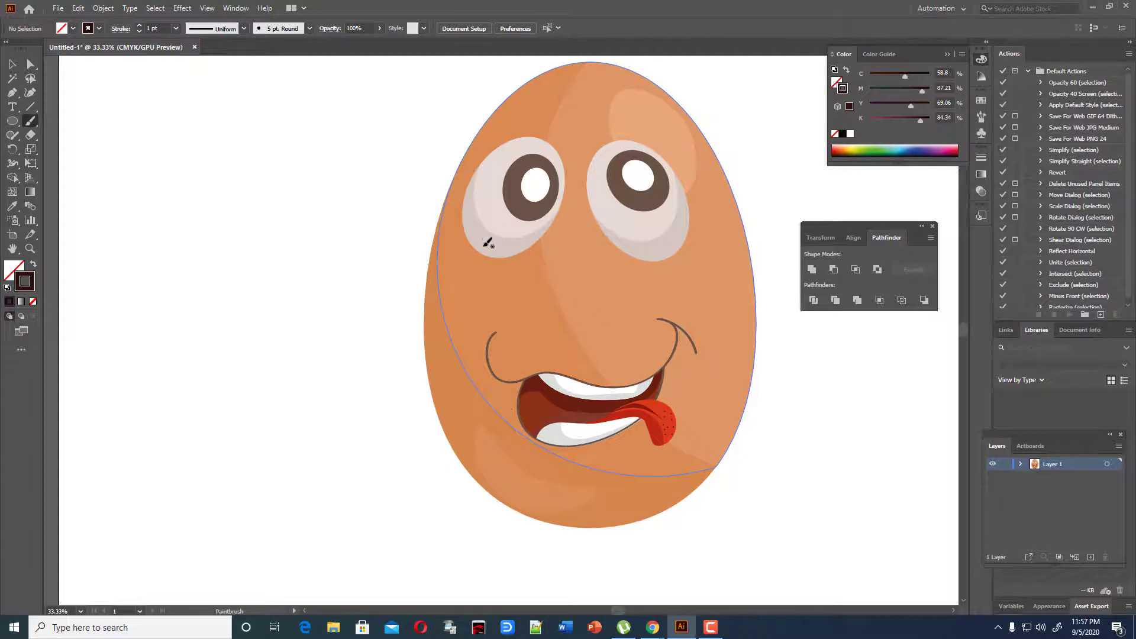
# Step: Paint a hooked wrinkle about 301 px wide under the left eye and give its stroke round caps and round corners
pyautogui.moveTo(461, 237)
pyautogui.mouseDown()
pyautogui.moveTo(503, 264)
pyautogui.moveTo(545, 241)
pyautogui.moveTo(493, 270)
pyautogui.mouseUp()
pyautogui.click(12, 63)
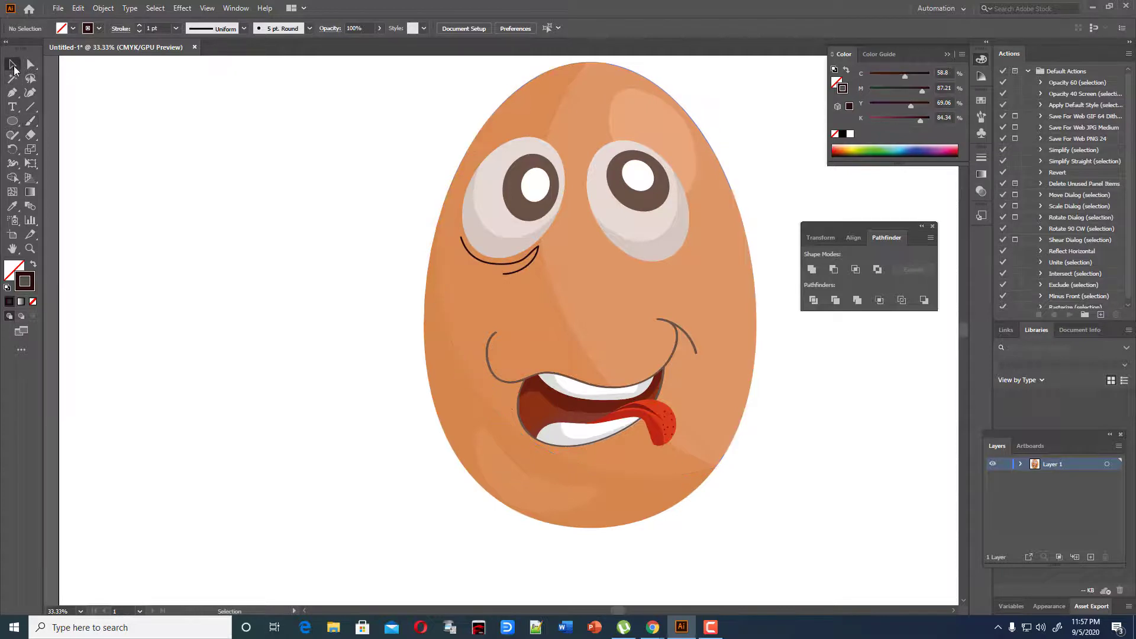
pyautogui.click(535, 262)
pyautogui.click(121, 28)
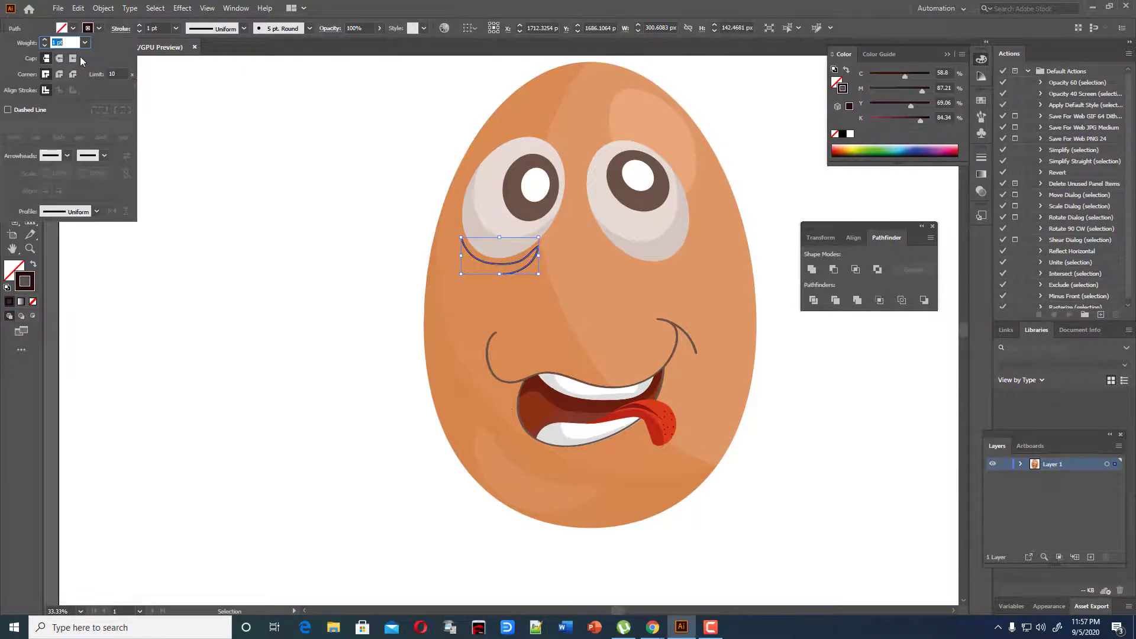
pyautogui.click(60, 75)
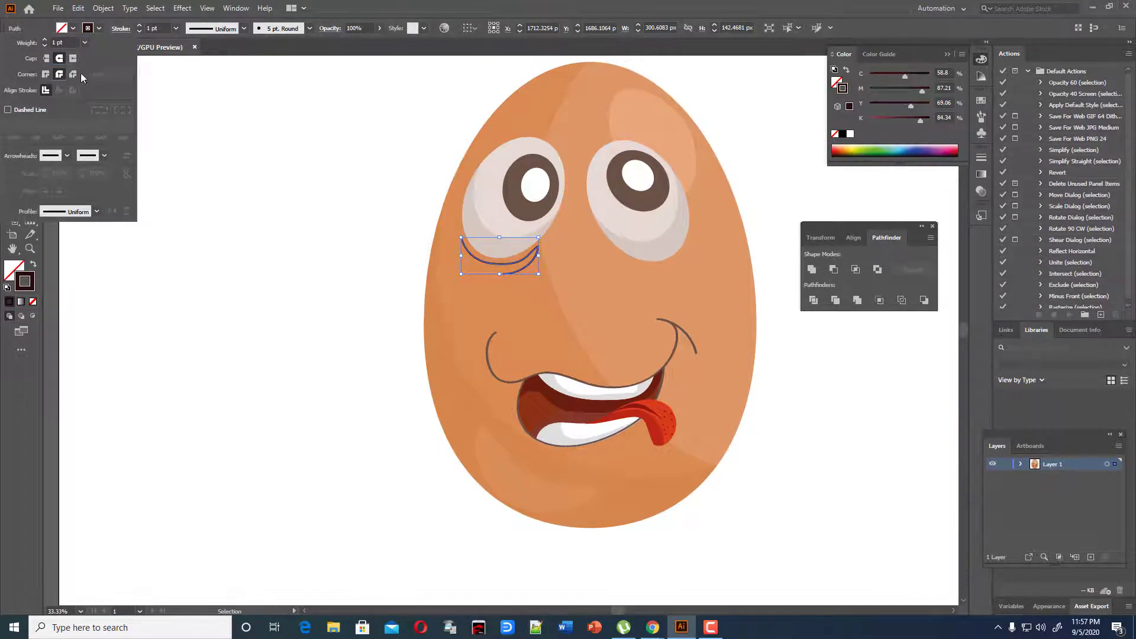
pyautogui.click(337, 177)
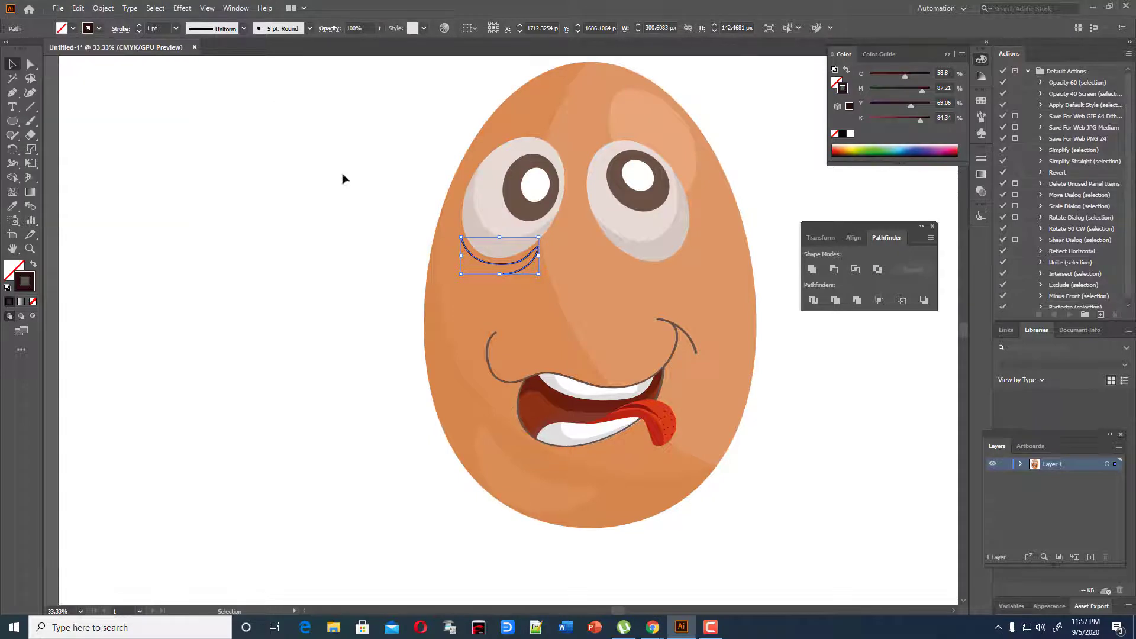
# Step: Reshape the hook of the left under-eye wrinkle with the Curvature tool, giving it a sharp inner corner and a smooth lower return
pyautogui.click(34, 92)
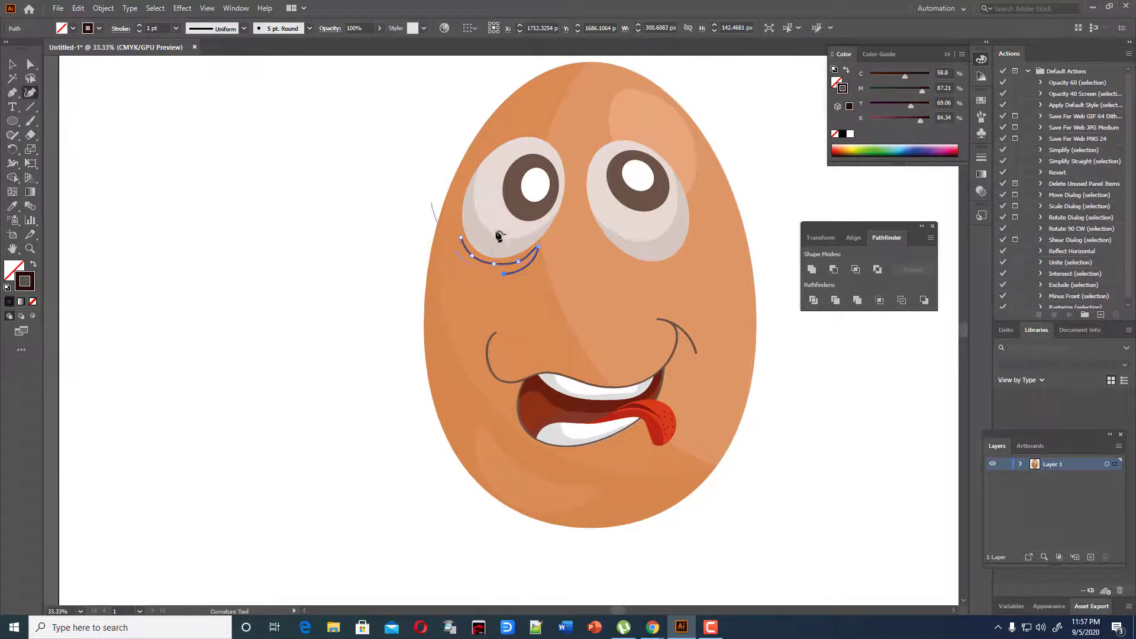
pyautogui.doubleClick(538, 253)
pyautogui.click(520, 272)
pyautogui.click(499, 271)
pyautogui.moveTo(530, 253); pyautogui.dragTo(522, 260)
pyautogui.click(14, 65)
pyautogui.click(30, 92)
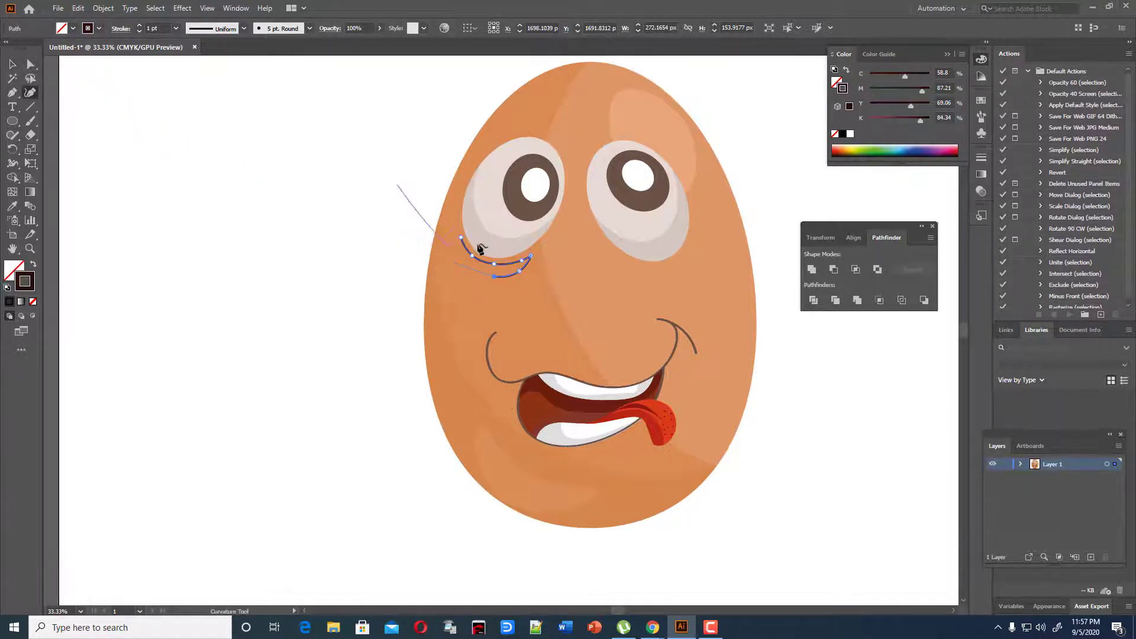
pyautogui.click(13, 65)
pyautogui.click(439, 223)
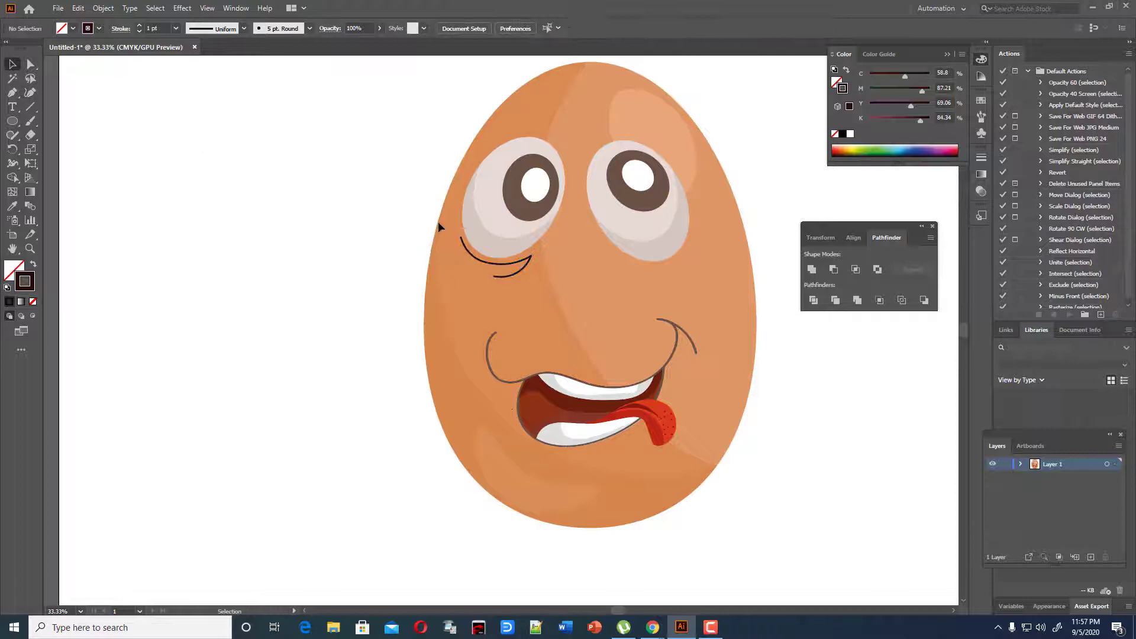
# Step: Paste a copy of the under-eye wrinkle in front and reflect it about the vertical axis
pyautogui.click(520, 272)
pyautogui.press('ctrl')
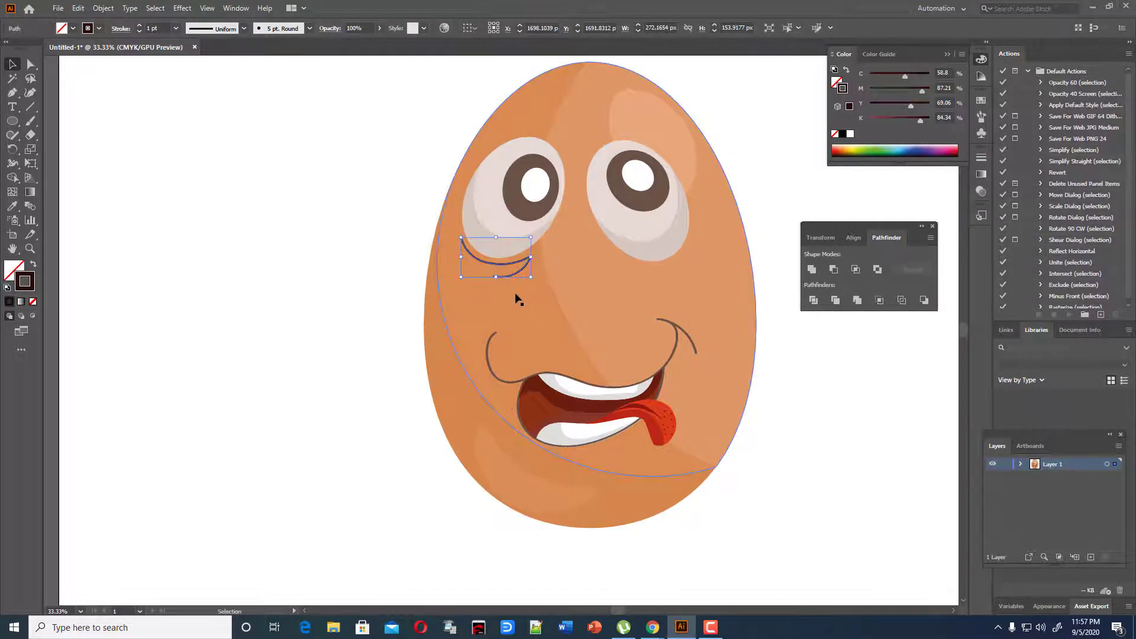
pyautogui.rightClick(517, 281)
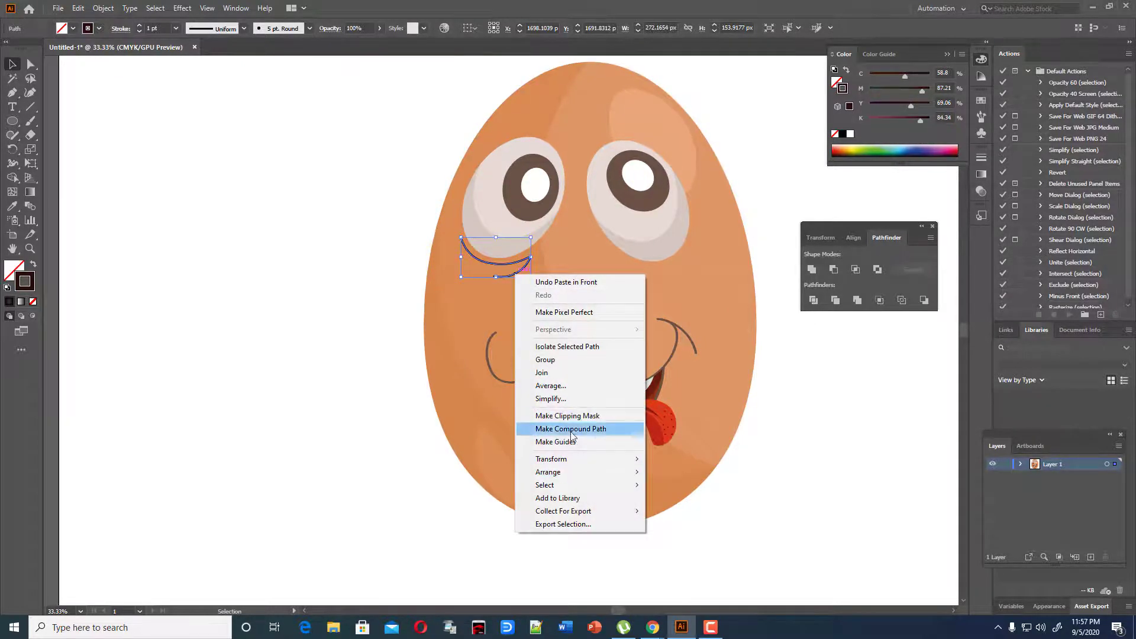
pyautogui.moveTo(564, 465)
pyautogui.click(678, 500)
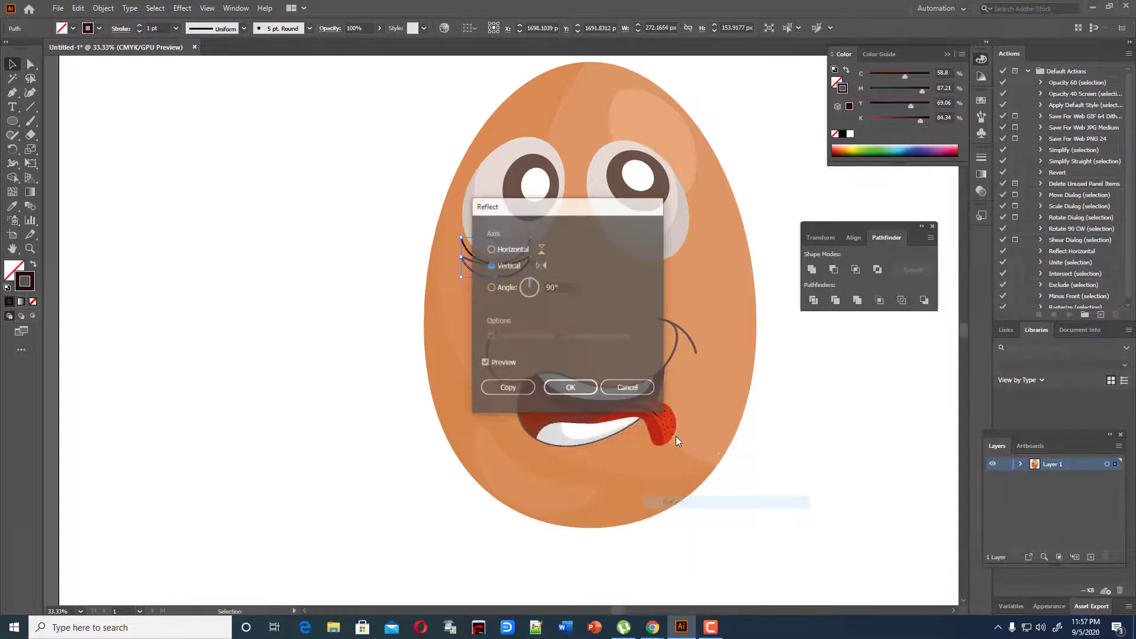
pyautogui.click(582, 395)
# Step: Move the reflected wrinkle under the right eye and rotate it slightly to follow the eye's lower edge
pyautogui.moveTo(468, 265); pyautogui.dragTo(639, 264)
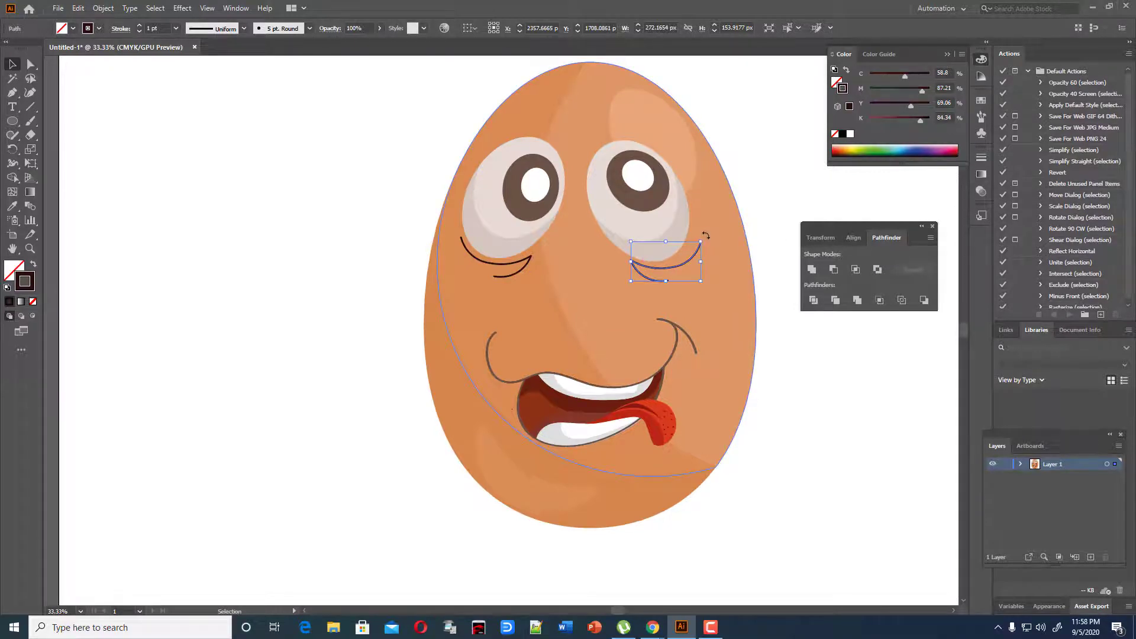
pyautogui.moveTo(706, 236)
pyautogui.mouseDown()
pyautogui.moveTo(735, 236)
pyautogui.moveTo(713, 236)
pyautogui.mouseUp()
pyautogui.click(764, 198)
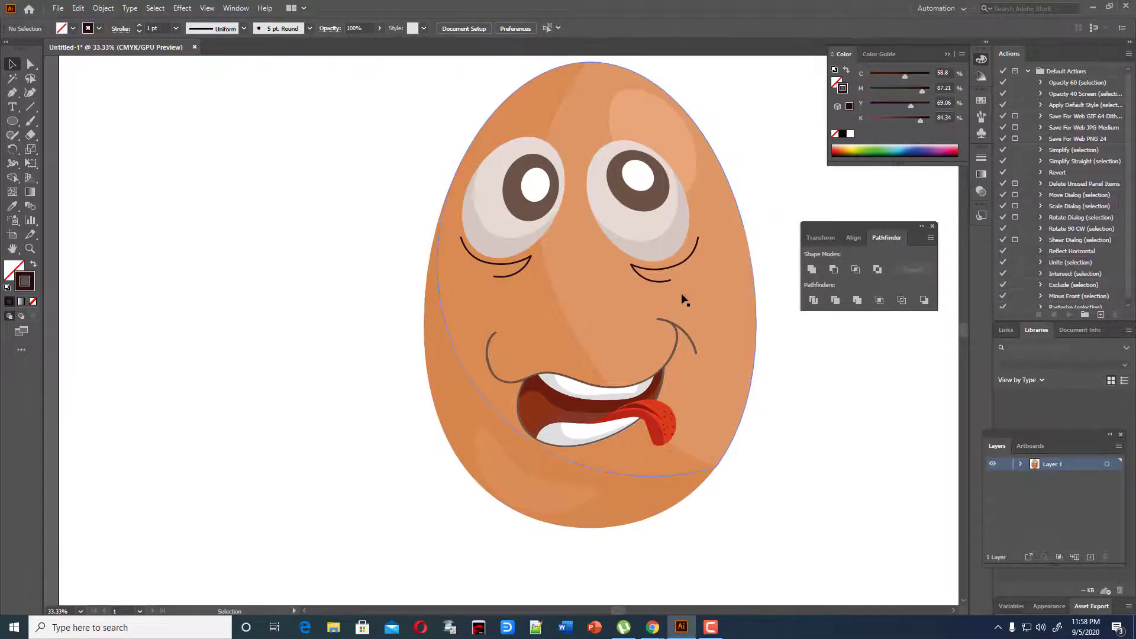
pyautogui.click(31, 121)
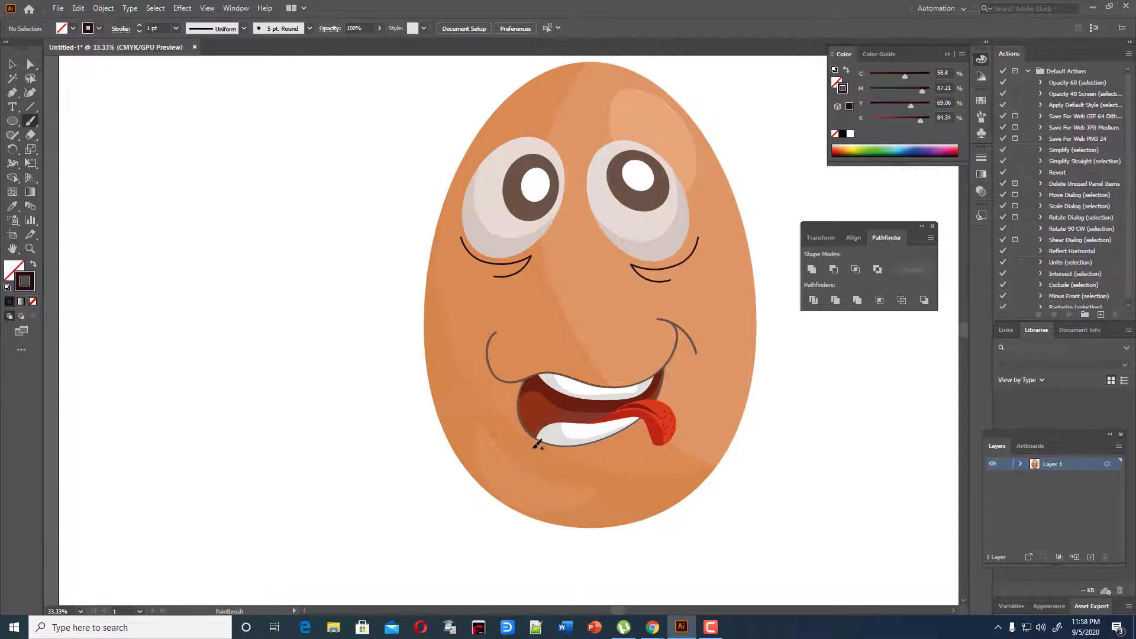
pyautogui.moveTo(534, 447)
pyautogui.mouseDown()
pyautogui.moveTo(573, 457)
pyautogui.moveTo(614, 448)
pyautogui.mouseUp()
pyautogui.hotkey('ctrl', 'z')
pyautogui.moveTo(544, 448)
pyautogui.mouseDown()
pyautogui.moveTo(577, 461)
pyautogui.moveTo(618, 448)
pyautogui.mouseUp()
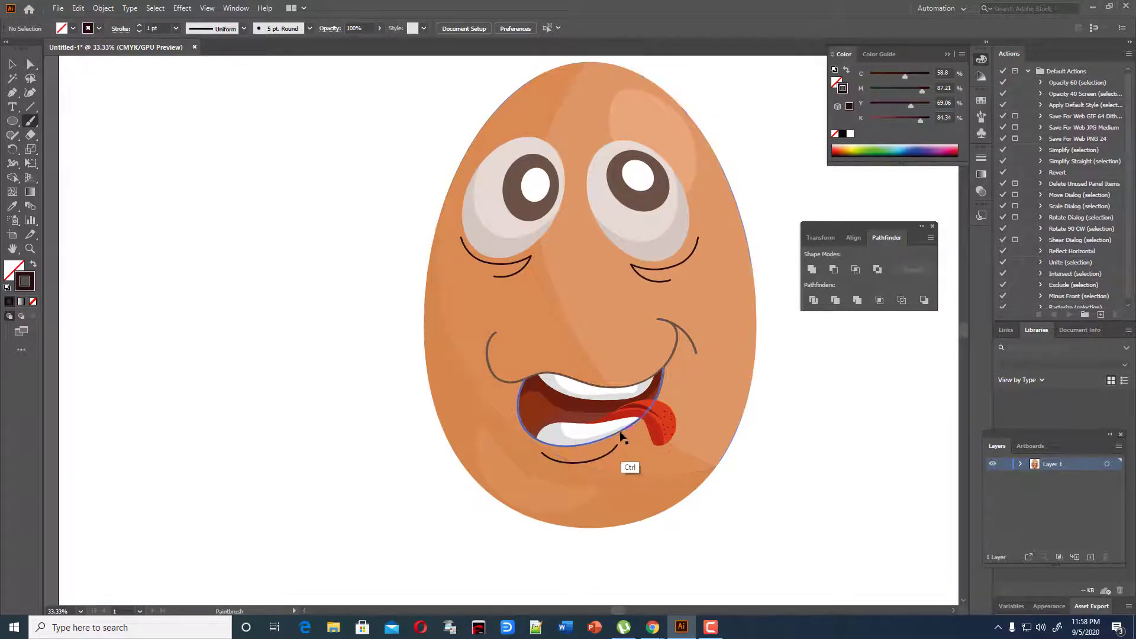
pyautogui.hotkey('ctrl', 'z')
# Step: Raise the Paintbrush fidelity to one notch short of Smooth
pyautogui.doubleClick(30, 122)
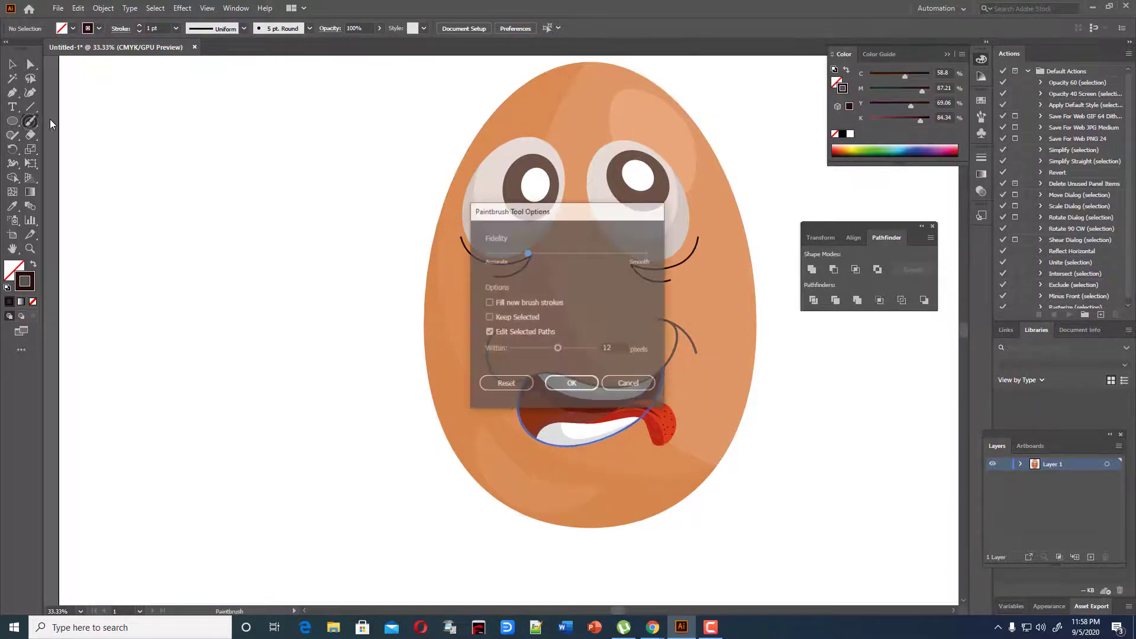
pyautogui.moveTo(529, 252); pyautogui.dragTo(568, 254)
pyautogui.click(599, 255)
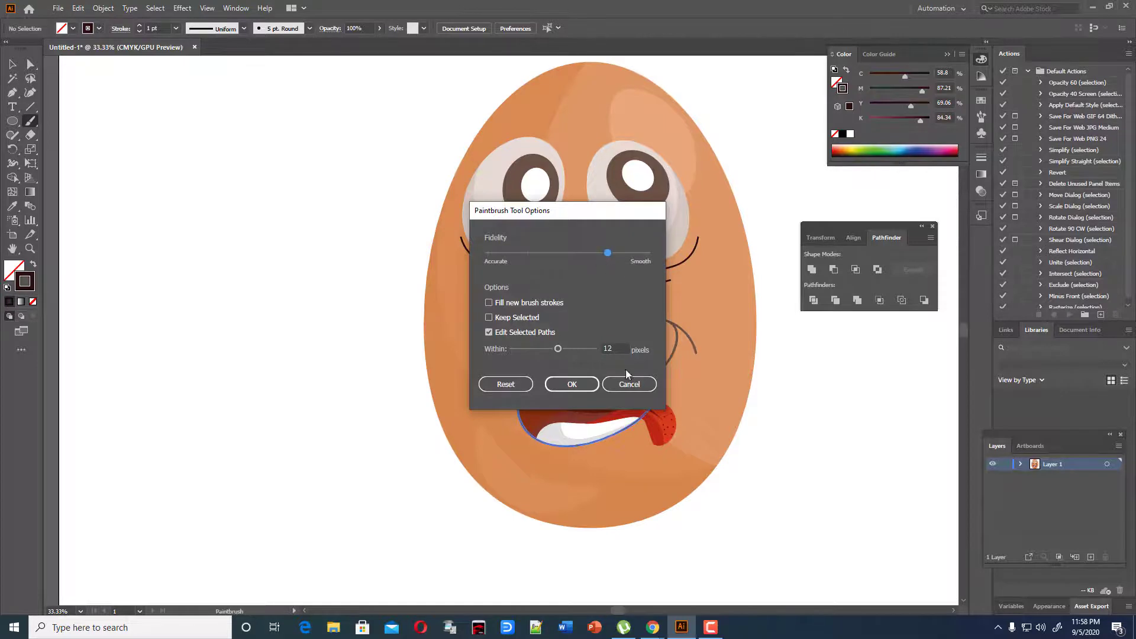
pyautogui.click(571, 385)
pyautogui.moveTo(522, 449)
pyautogui.mouseDown()
pyautogui.moveTo(601, 458)
pyautogui.moveTo(622, 444)
pyautogui.mouseUp()
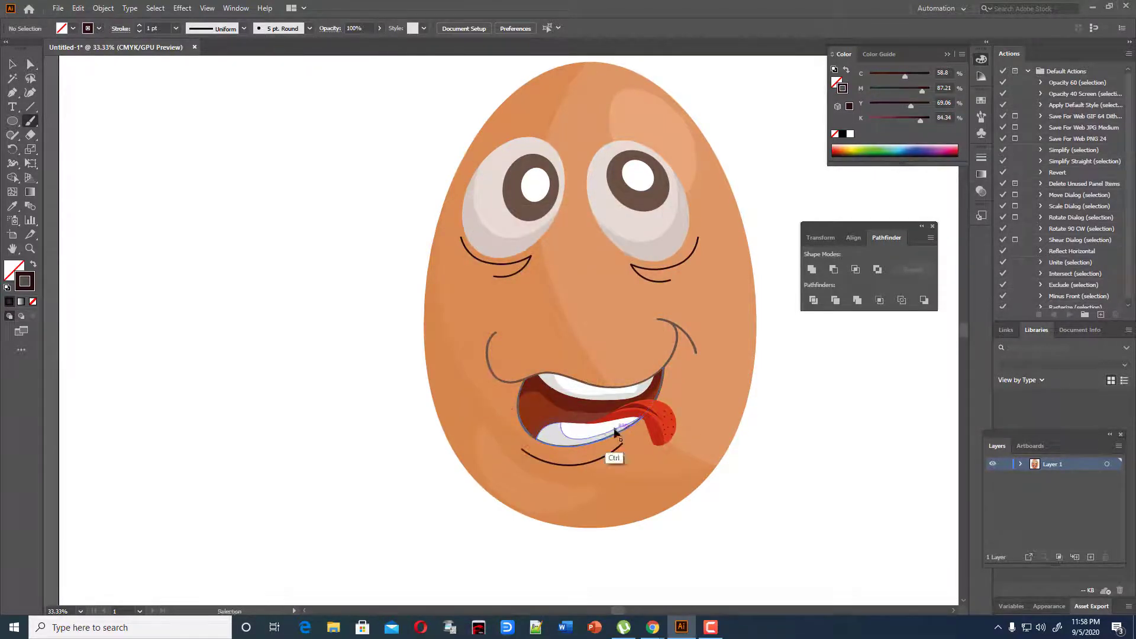
pyautogui.hotkey('ctrl', 'z')
pyautogui.moveTo(522, 441)
pyautogui.mouseDown()
pyautogui.moveTo(570, 455)
pyautogui.moveTo(636, 418)
pyautogui.mouseUp()
# Step: Paint a thin dark upward-curving chin line just below the lower lip
pyautogui.moveTo(535, 451)
pyautogui.mouseDown()
pyautogui.moveTo(566, 463)
pyautogui.moveTo(625, 441)
pyautogui.mouseUp()
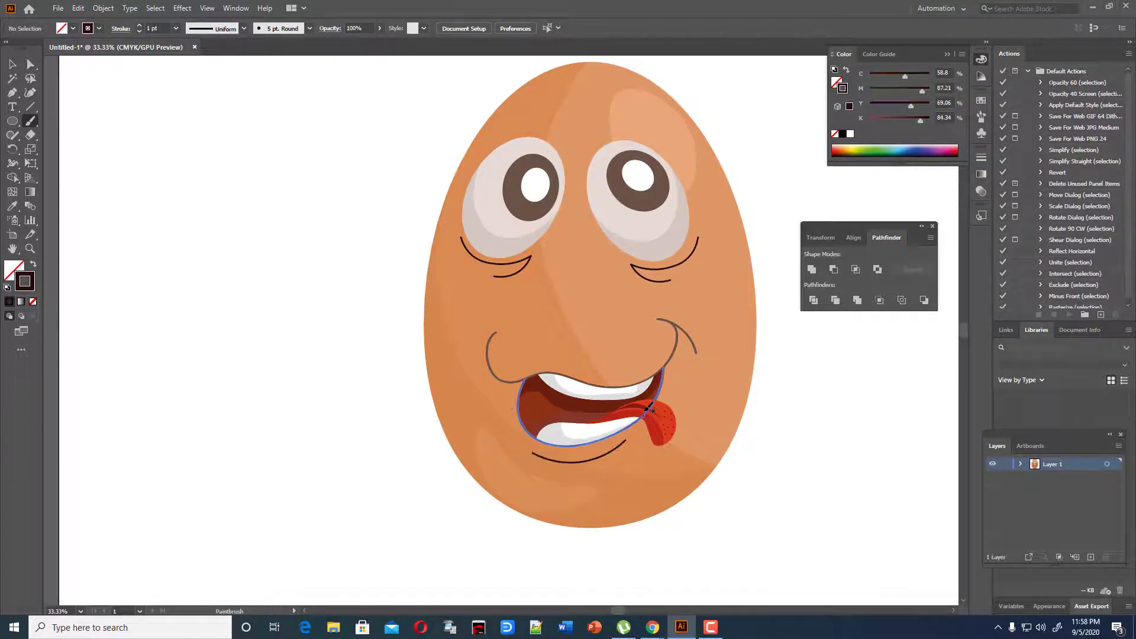
pyautogui.click(12, 64)
pyautogui.click(306, 262)
# Step: Duplicate the entire egg character and place the copy directly to the right of the original
pyautogui.scroll(2, 354, 472)
pyautogui.scroll(-1, 414, 453)
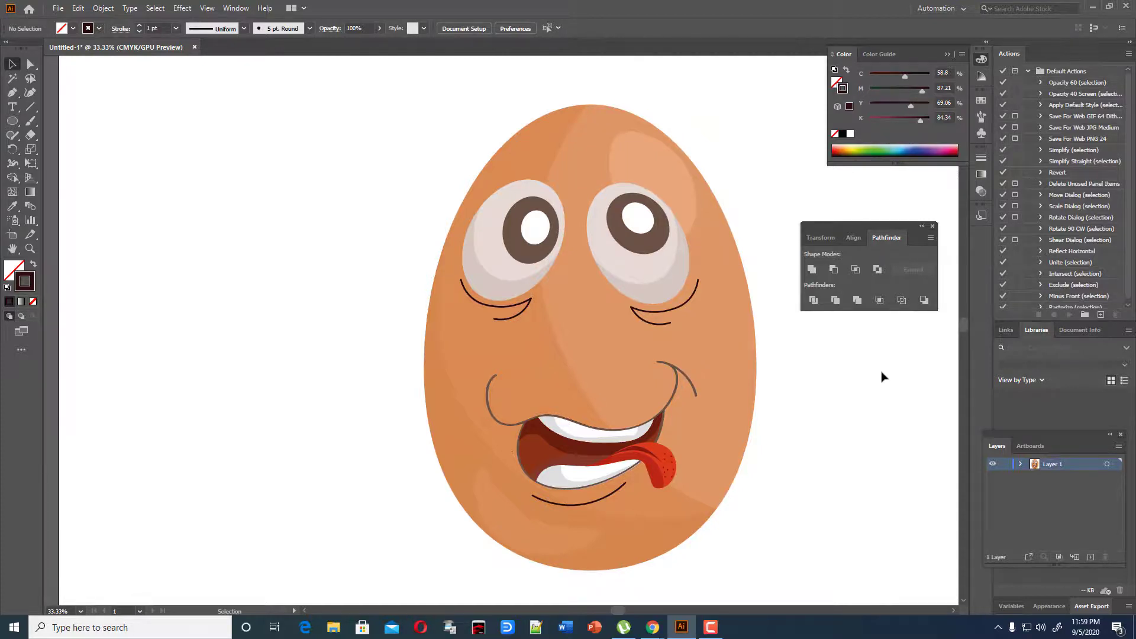
pyautogui.scroll(-1, 871, 380)
pyautogui.click(751, 374)
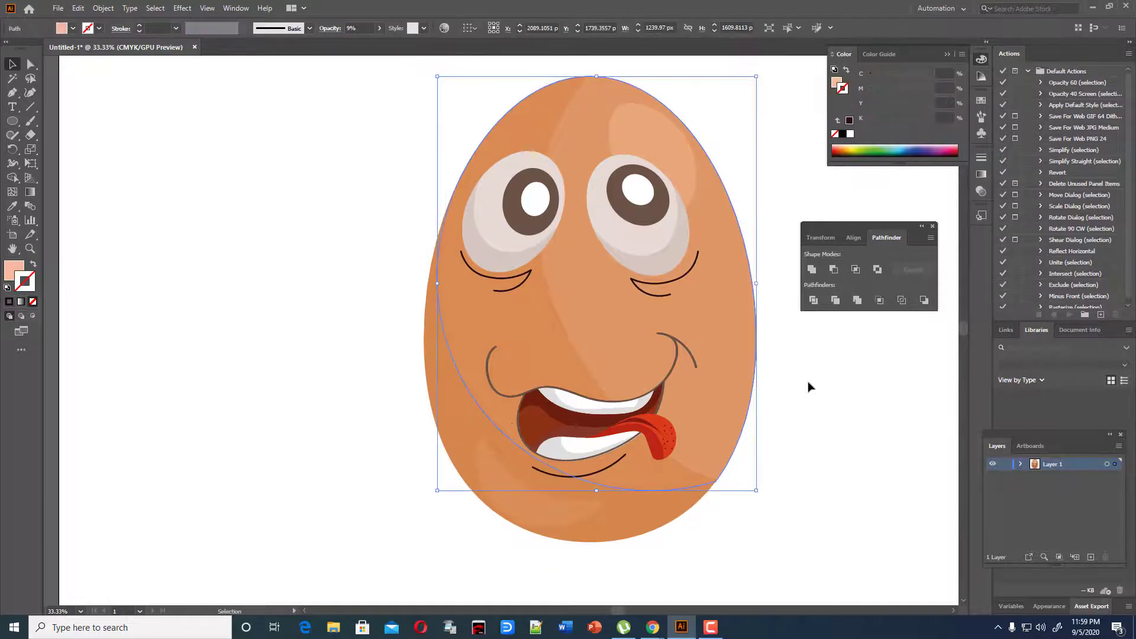
pyautogui.click(764, 388)
pyautogui.hotkey('ctrl', '-')
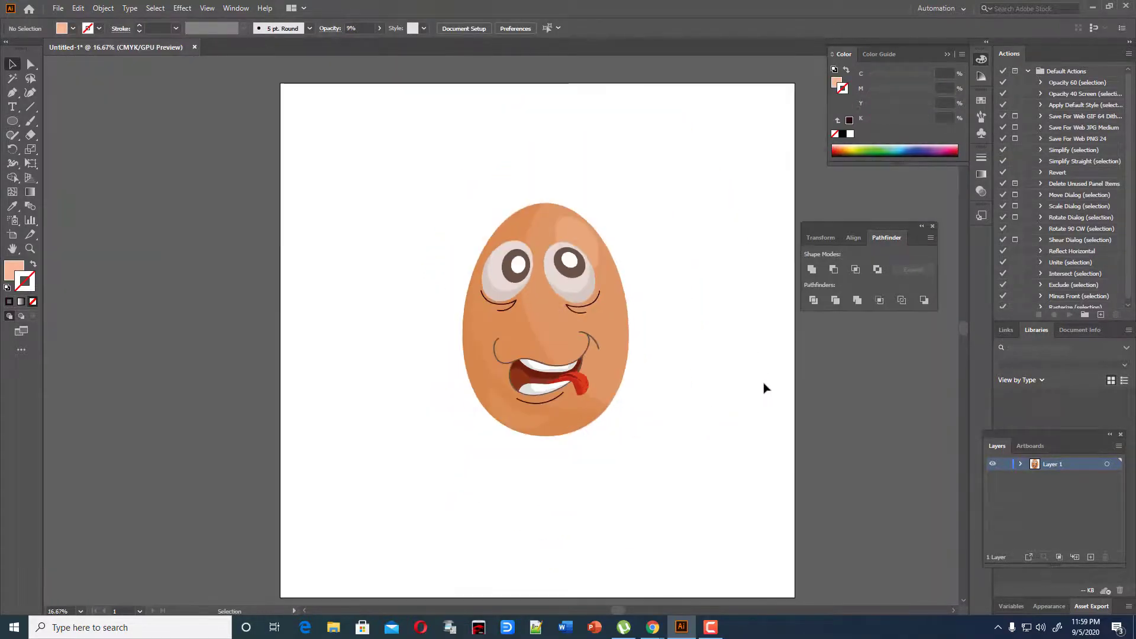
pyautogui.moveTo(464, 192); pyautogui.dragTo(657, 452)
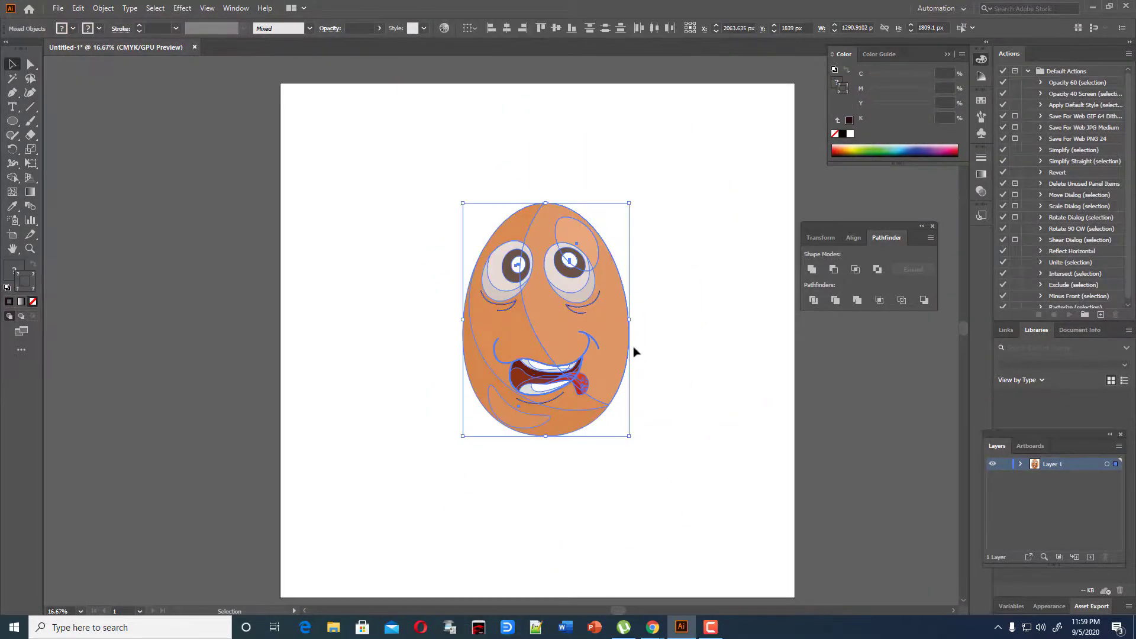
pyautogui.moveTo(609, 353); pyautogui.dragTo(775, 353)
pyautogui.click(626, 523)
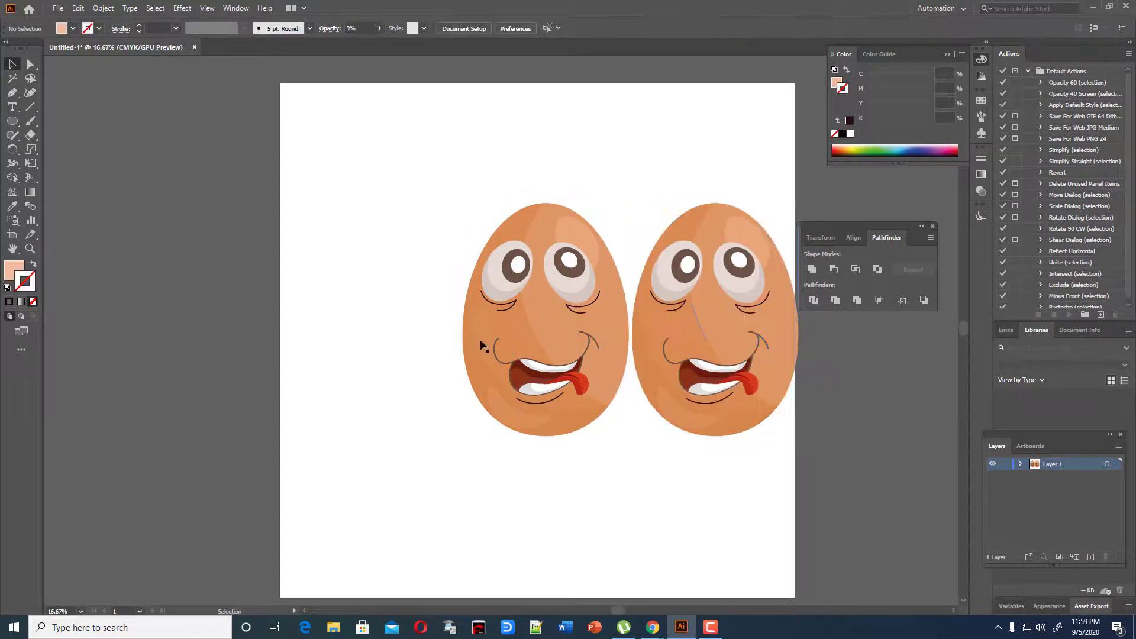
# Step: Move the original egg toward the artboard's left side and the duplicate beside it, leaving a small gap between the two characters
pyautogui.moveTo(453, 193); pyautogui.dragTo(590, 472)
pyautogui.click(590, 472)
pyautogui.moveTo(447, 185); pyautogui.dragTo(576, 488)
pyautogui.moveTo(585, 396); pyautogui.dragTo(477, 397)
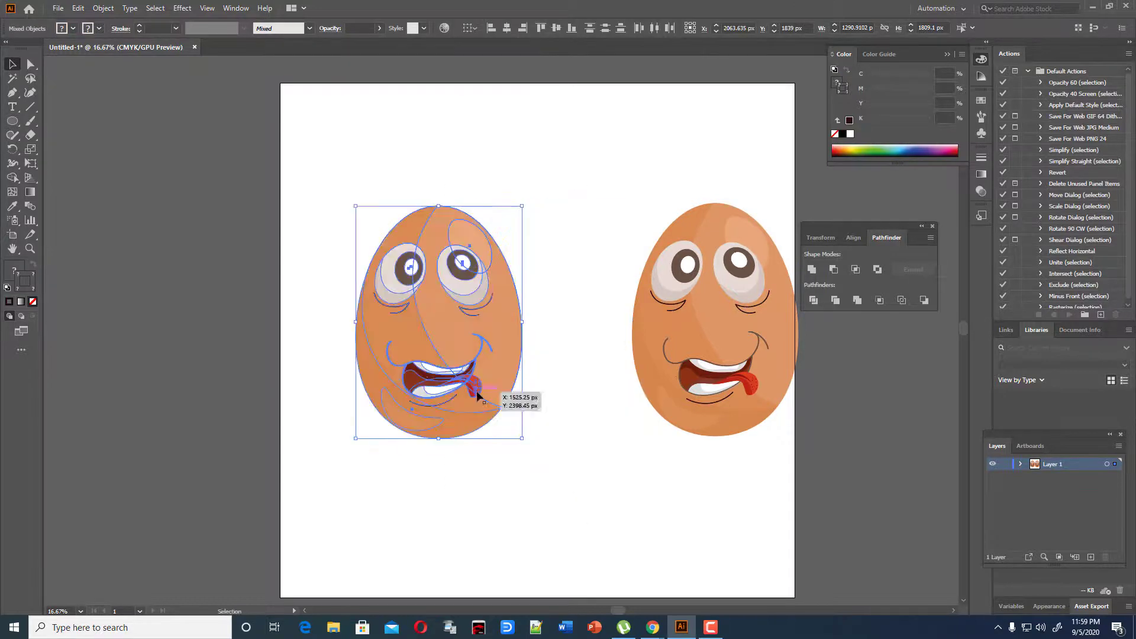
pyautogui.click(613, 330)
pyautogui.moveTo(719, 382); pyautogui.dragTo(651, 383)
pyautogui.click(682, 497)
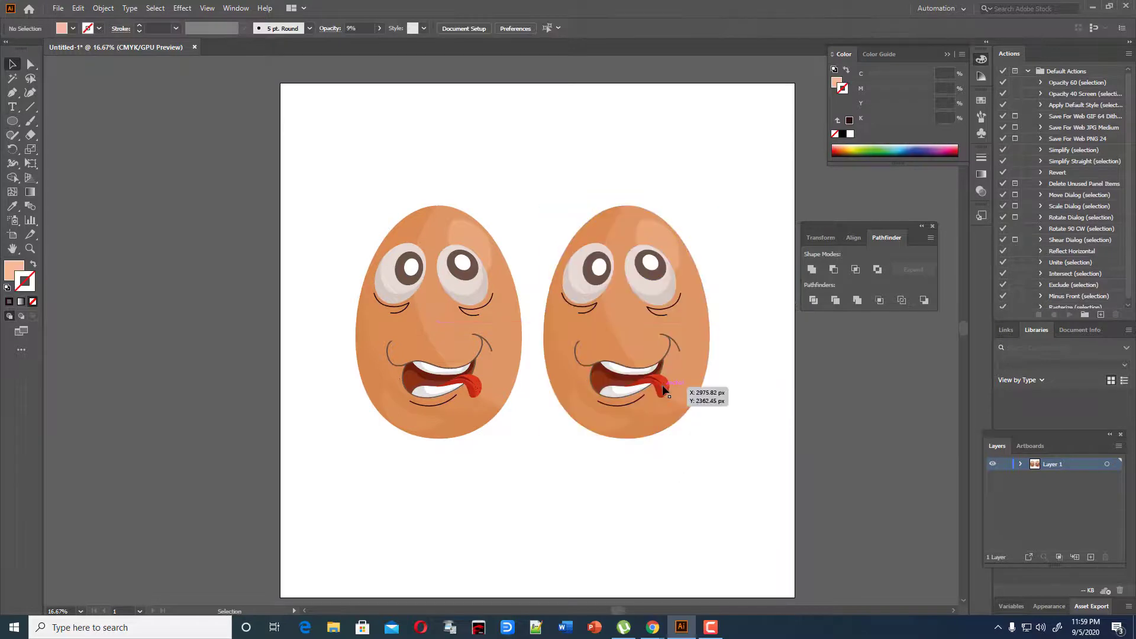
pyautogui.click(663, 390)
pyautogui.rightClick(663, 389)
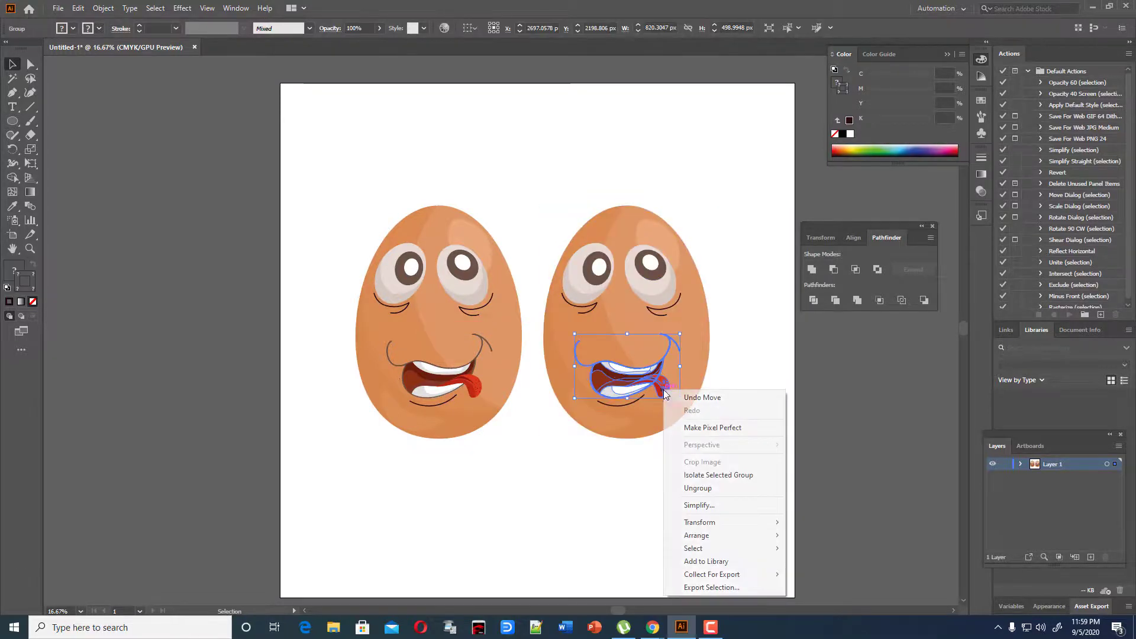
pyautogui.click(695, 488)
pyautogui.click(629, 495)
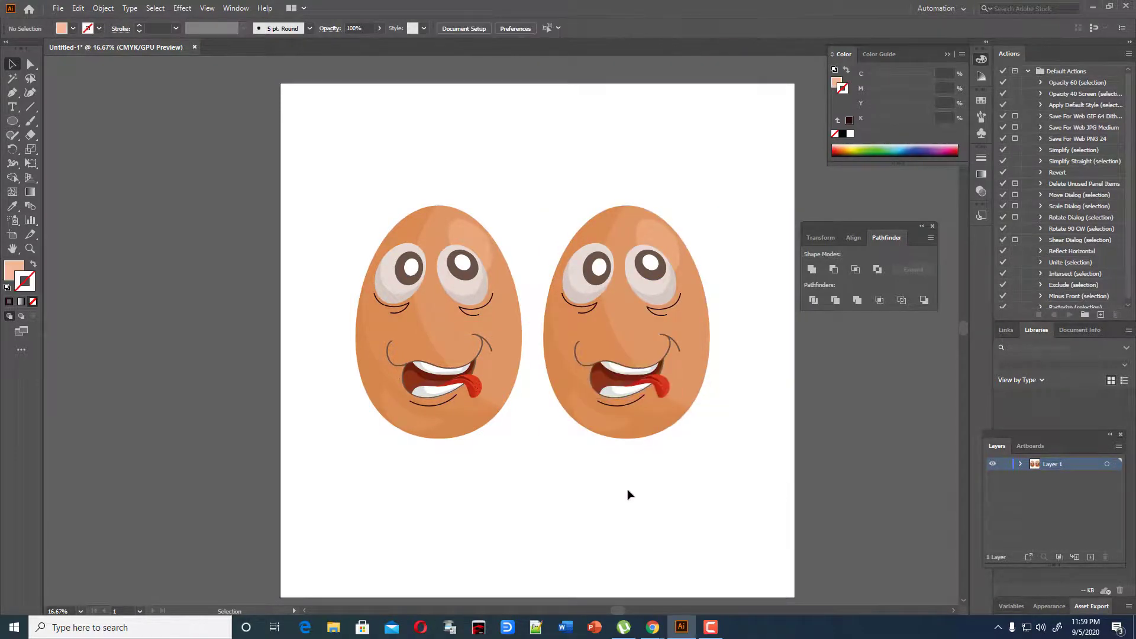
pyautogui.click(665, 388)
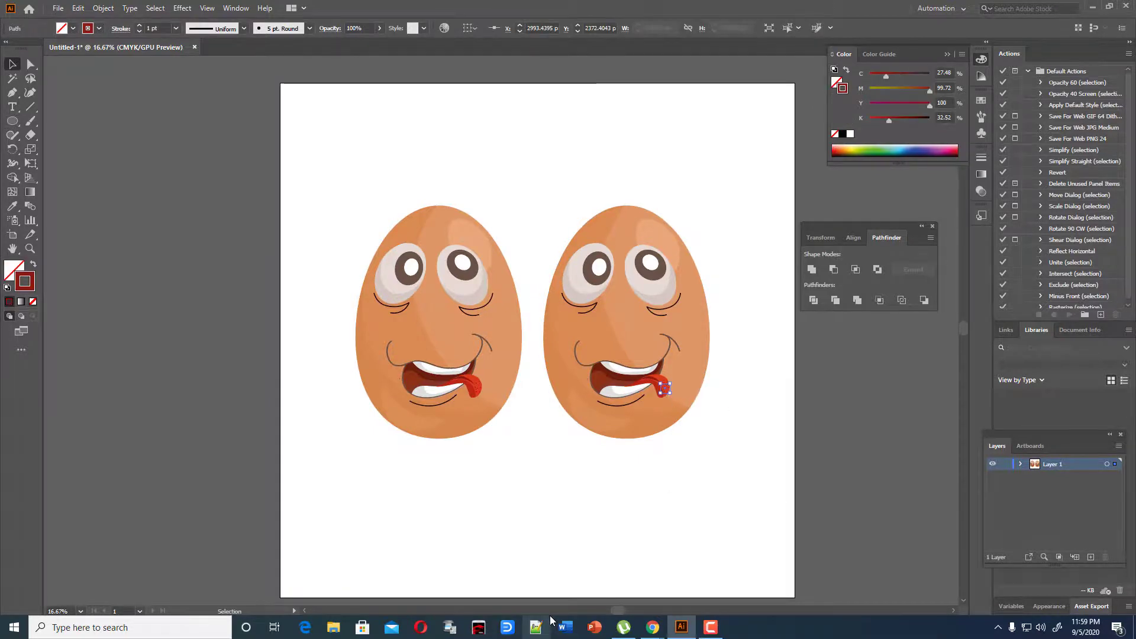
pyautogui.hotkey('ctrl', '-')
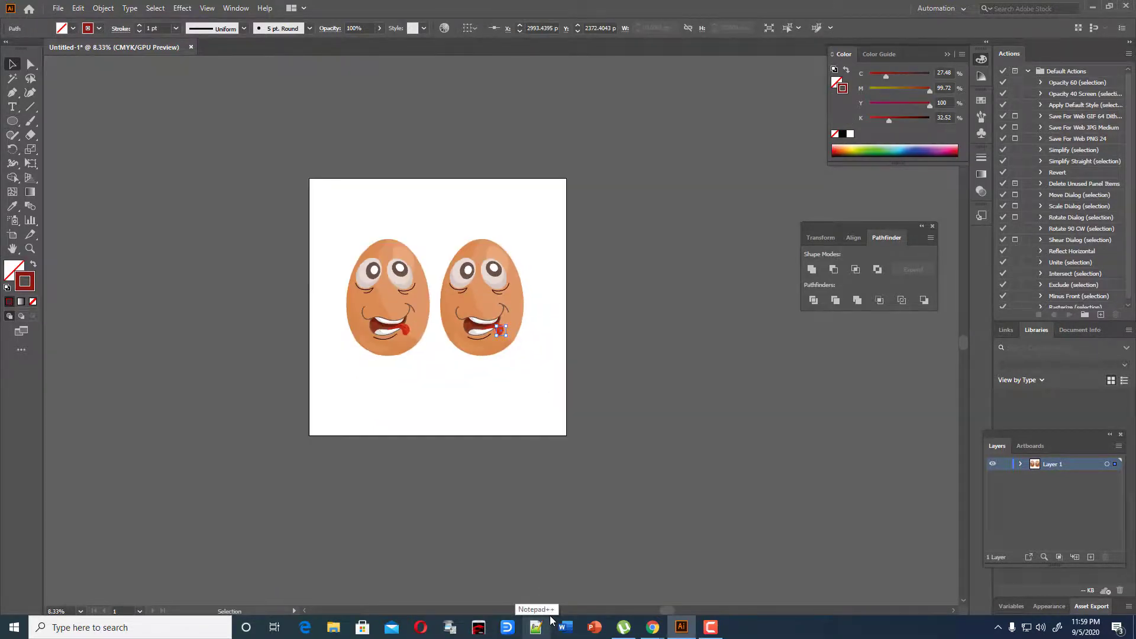
pyautogui.hotkey('ctrl', '+')
pyautogui.hotkey('ctrl', '+')
pyautogui.hotkey('ctrl', '+')
pyautogui.click(586, 498)
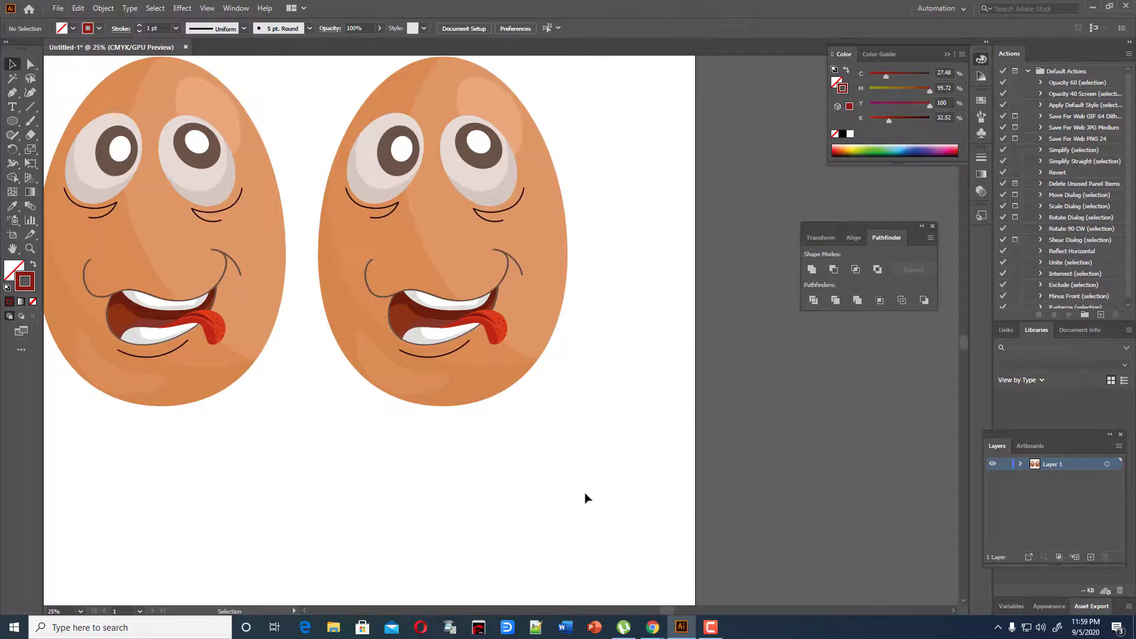
# Step: Move the right egg's mouth group onto the blank area below the egg and ungroup it
pyautogui.click(459, 327)
pyautogui.moveTo(459, 328); pyautogui.dragTo(532, 553)
pyautogui.scroll(-3, 532, 552)
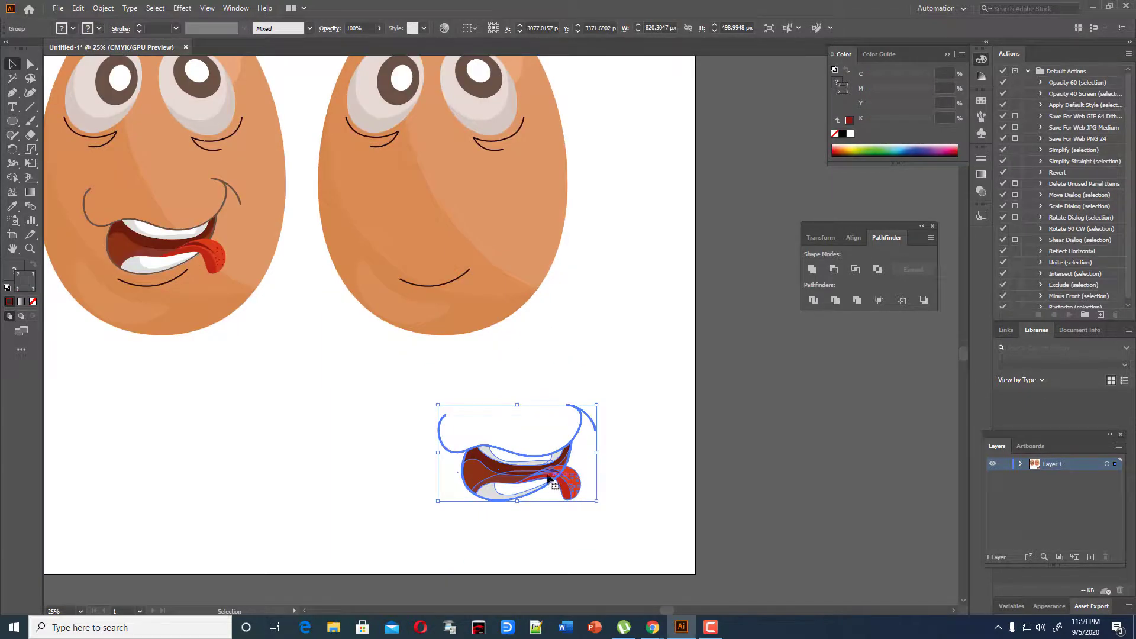
pyautogui.rightClick(548, 473)
pyautogui.click(582, 365)
# Step: Reflect all the detached mouth's tongue shapes, including the shading, crease and dots, across the vertical axis
pyautogui.click(570, 494)
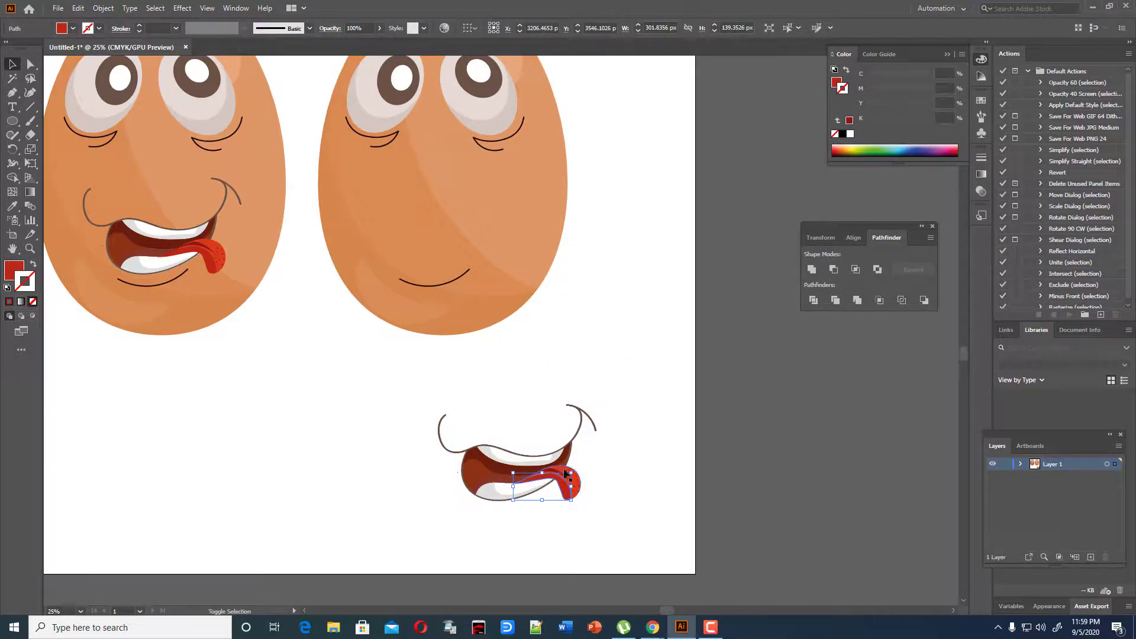
pyautogui.keyDown('shift'); pyautogui.click(563, 474); pyautogui.keyUp('shift')
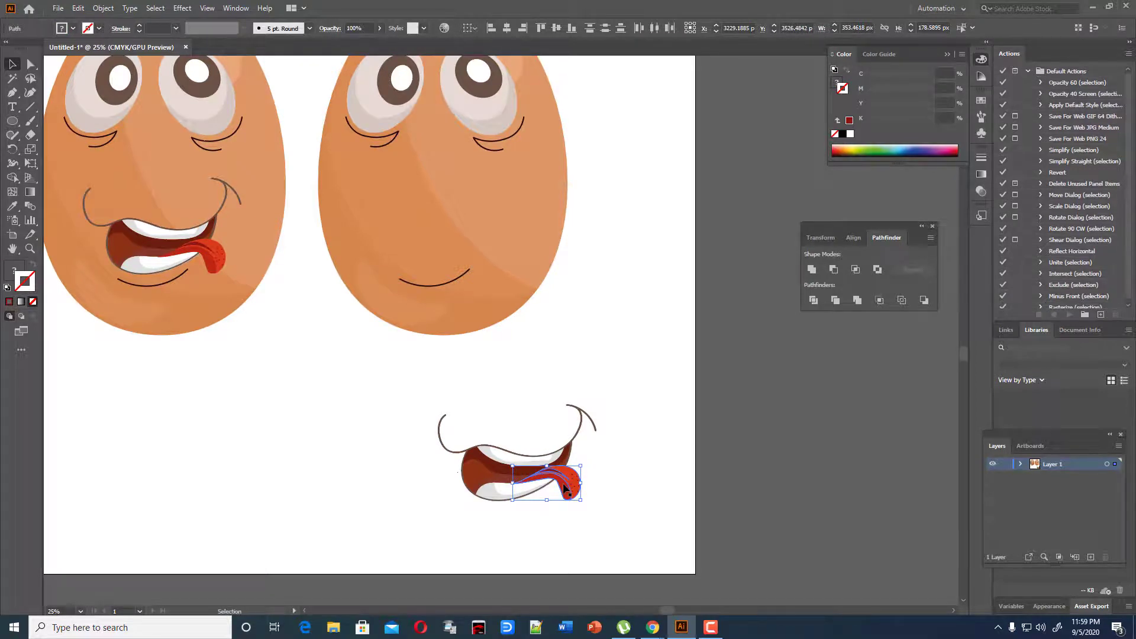
pyautogui.rightClick(565, 488)
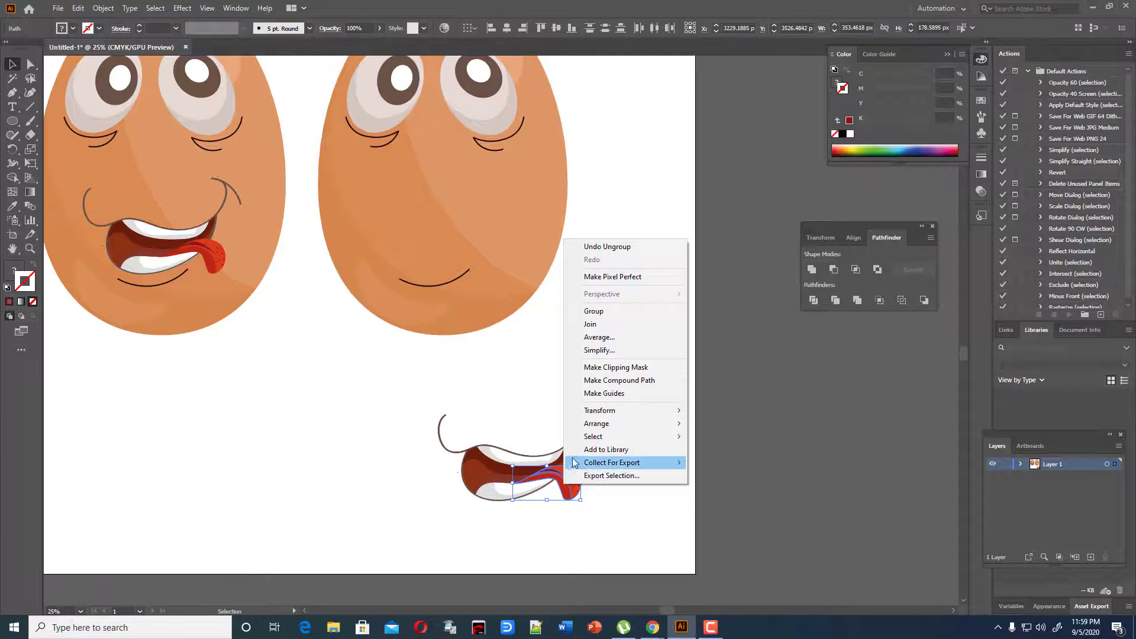
pyautogui.click(606, 503)
pyautogui.hotkey('ctrl', 'z')
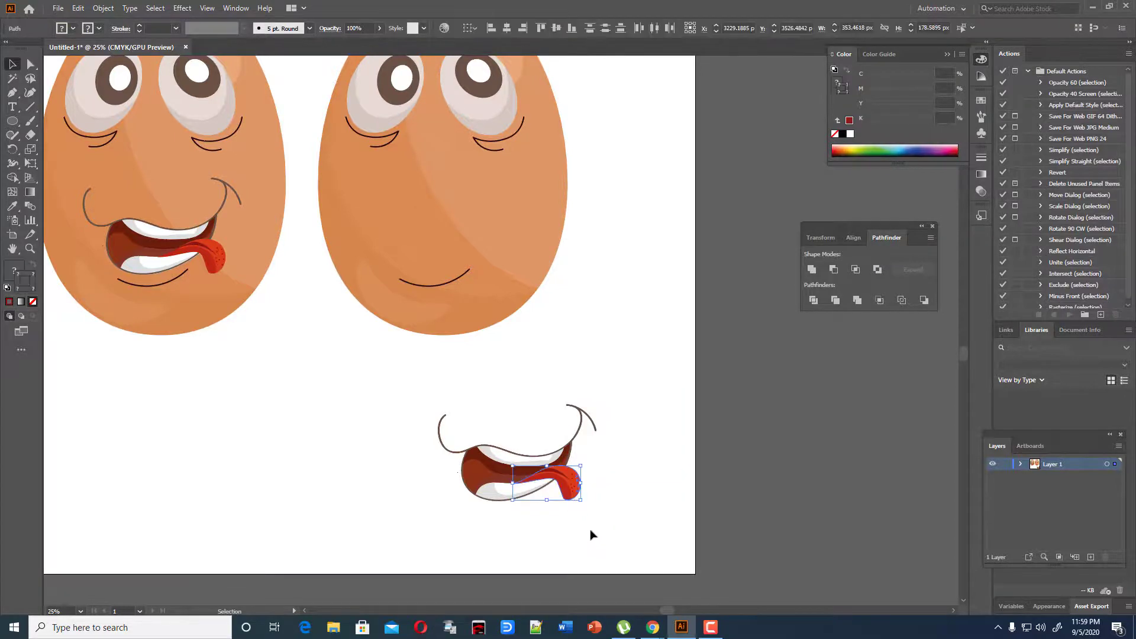
pyautogui.hotkey('ctrl', '+')
pyautogui.hotkey('ctrl', '+')
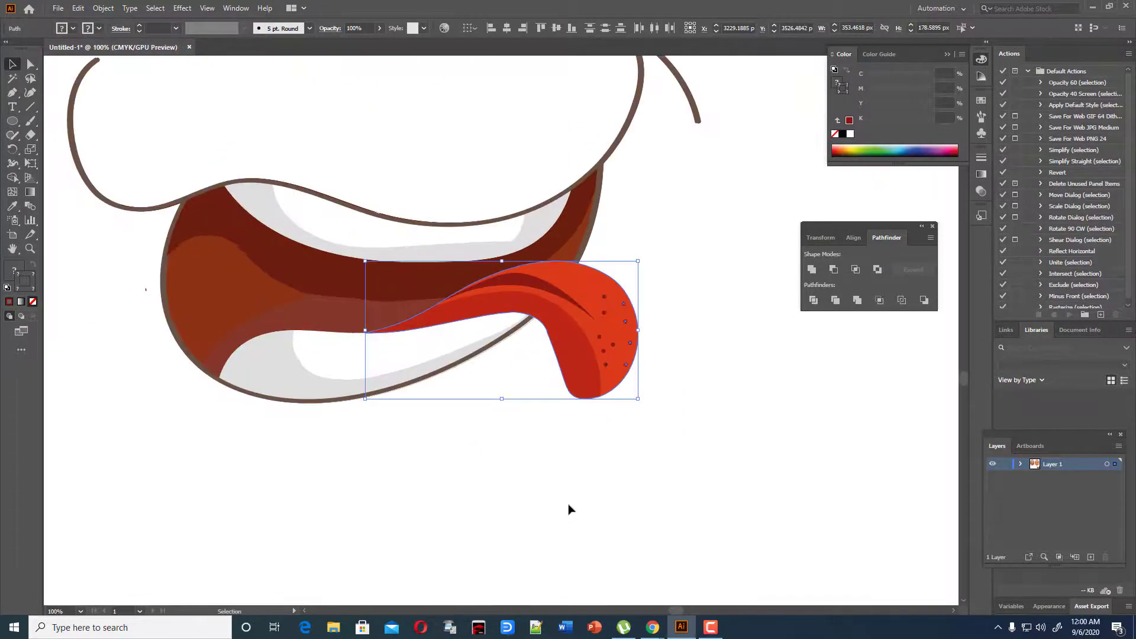
pyautogui.keyDown('shift'); pyautogui.click(604, 312); pyautogui.keyUp('shift')
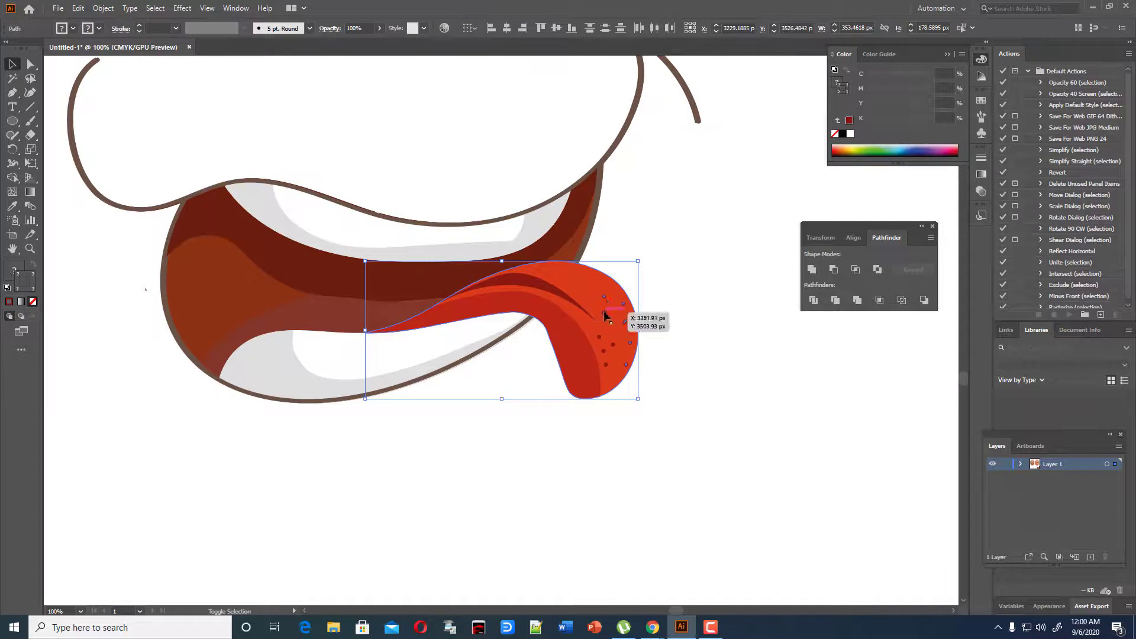
pyautogui.keyDown('shift'); pyautogui.click(600, 337); pyautogui.keyUp('shift')
pyautogui.keyDown('shift'); pyautogui.click(603, 351); pyautogui.keyUp('shift')
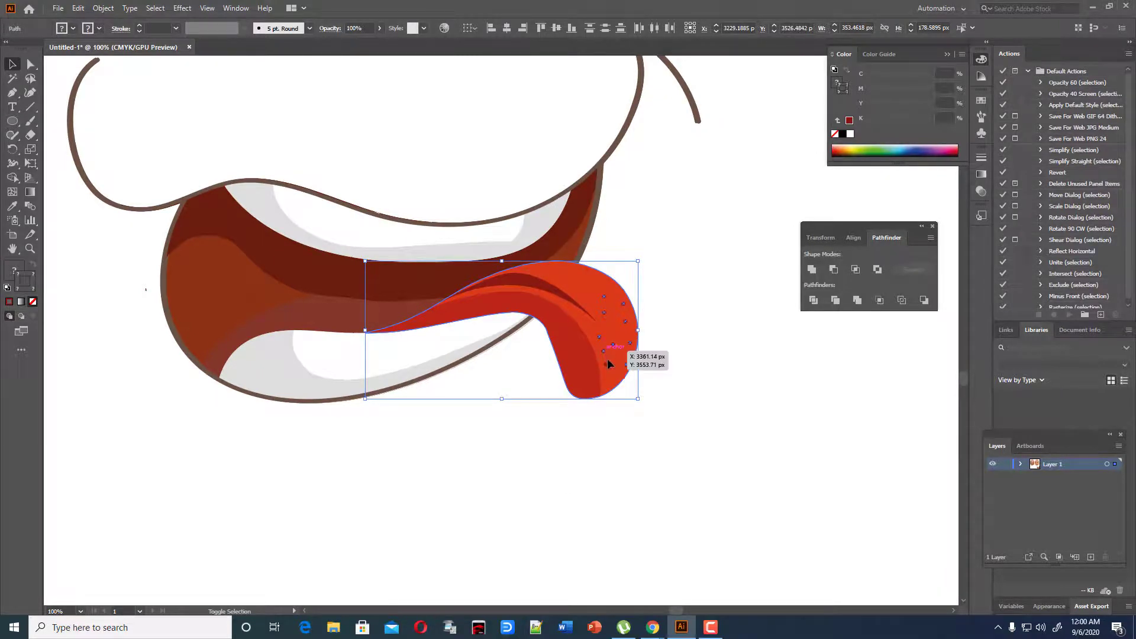
pyautogui.keyDown('shift'); pyautogui.click(606, 364); pyautogui.keyUp('shift')
pyautogui.keyDown('shift'); pyautogui.click(566, 301); pyautogui.keyUp('shift')
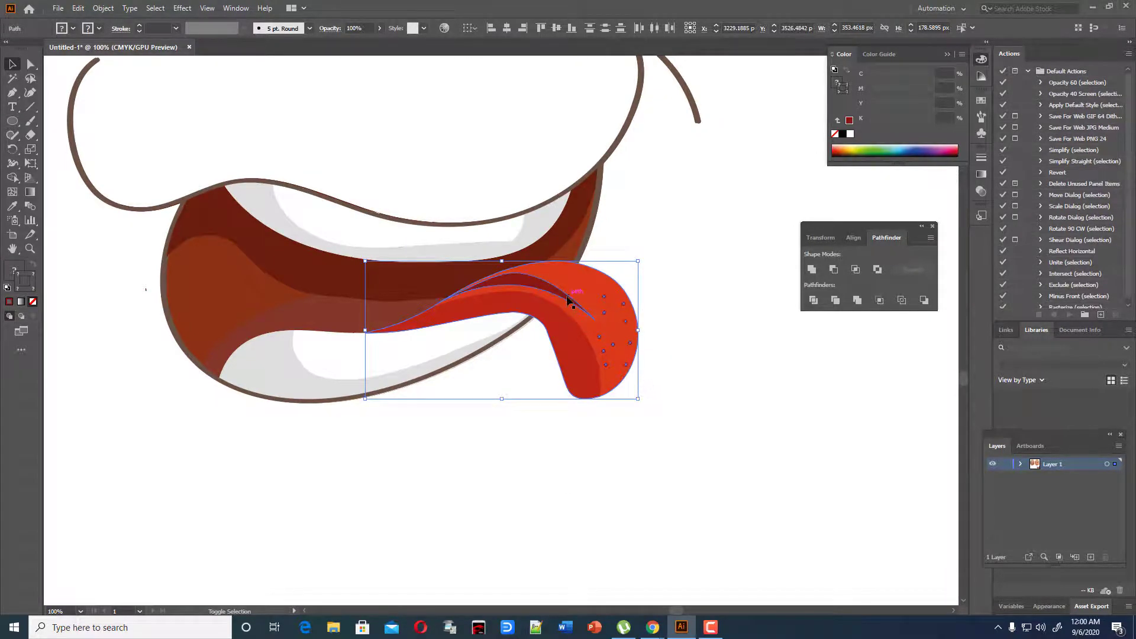
pyautogui.keyDown('shift'); pyautogui.click(559, 326); pyautogui.keyUp('shift')
pyautogui.rightClick(569, 304)
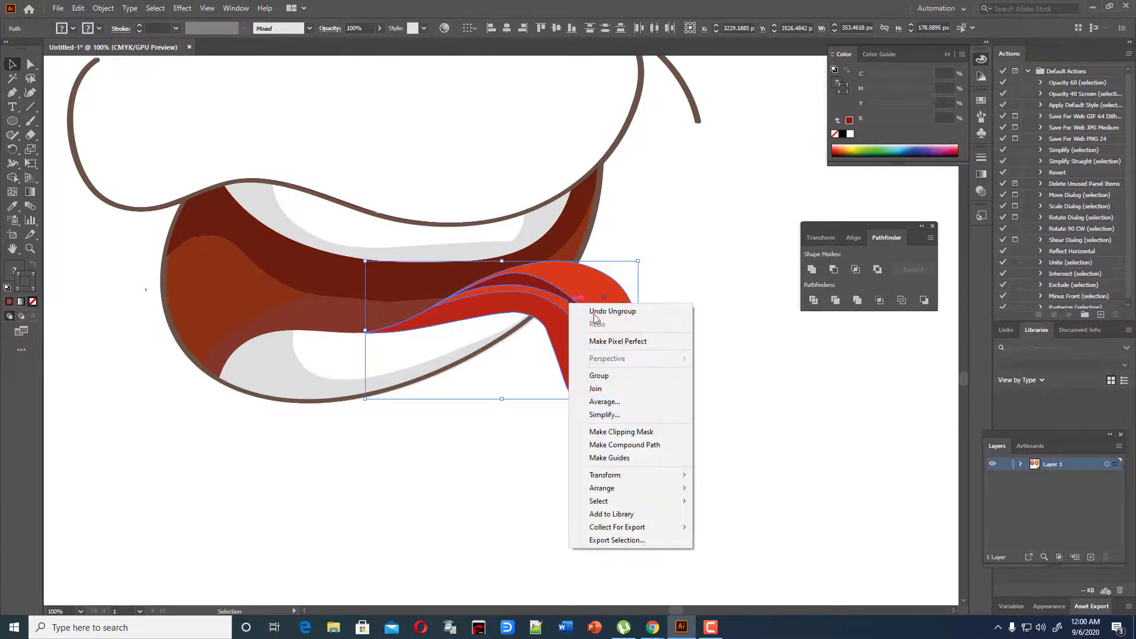
pyautogui.moveTo(624, 482)
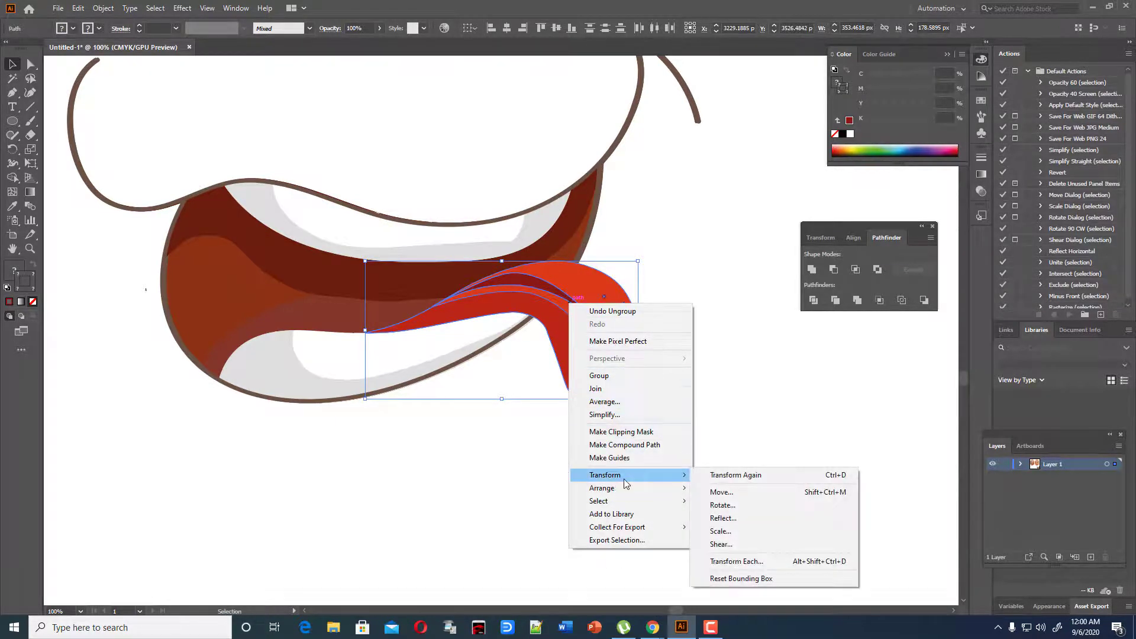
pyautogui.click(721, 518)
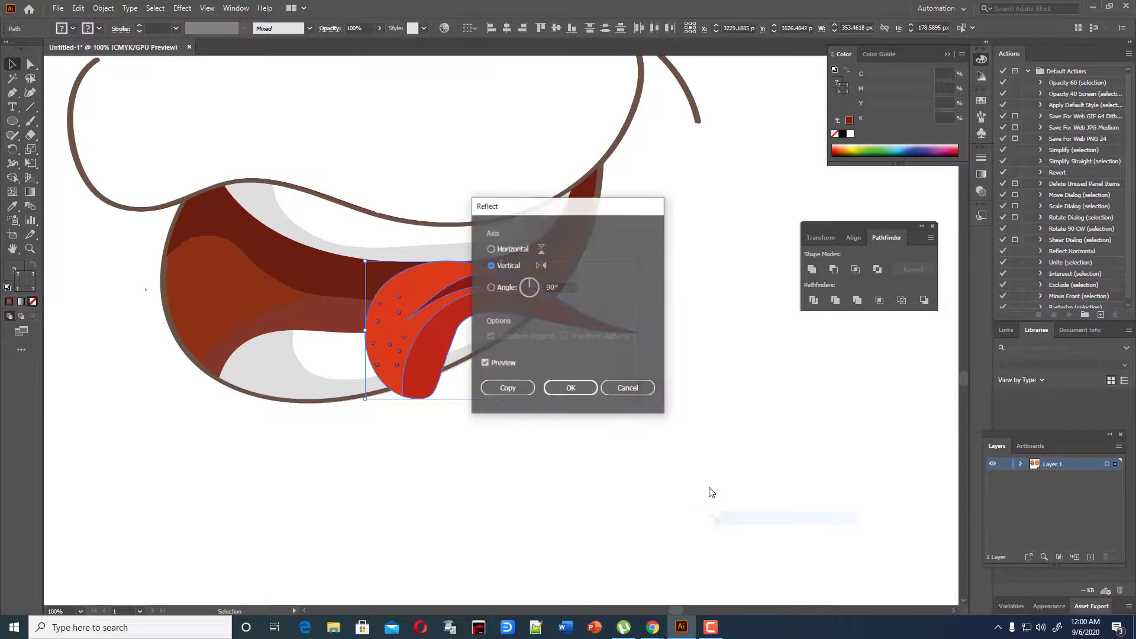
pyautogui.click(571, 388)
# Step: Move the reflected tongue to the mouth's lower-left corner and send it behind the lower teeth
pyautogui.moveTo(502, 289); pyautogui.dragTo(241, 347)
pyautogui.press('a')
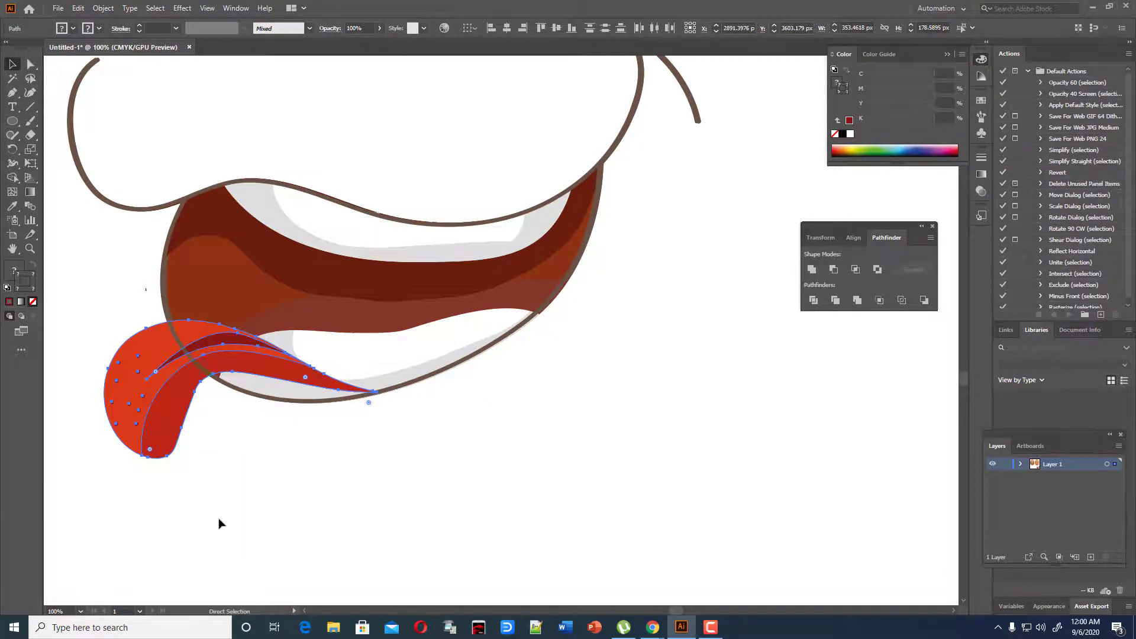
pyautogui.hotkey('ctrl', 'shift', '[')
pyautogui.press('v')
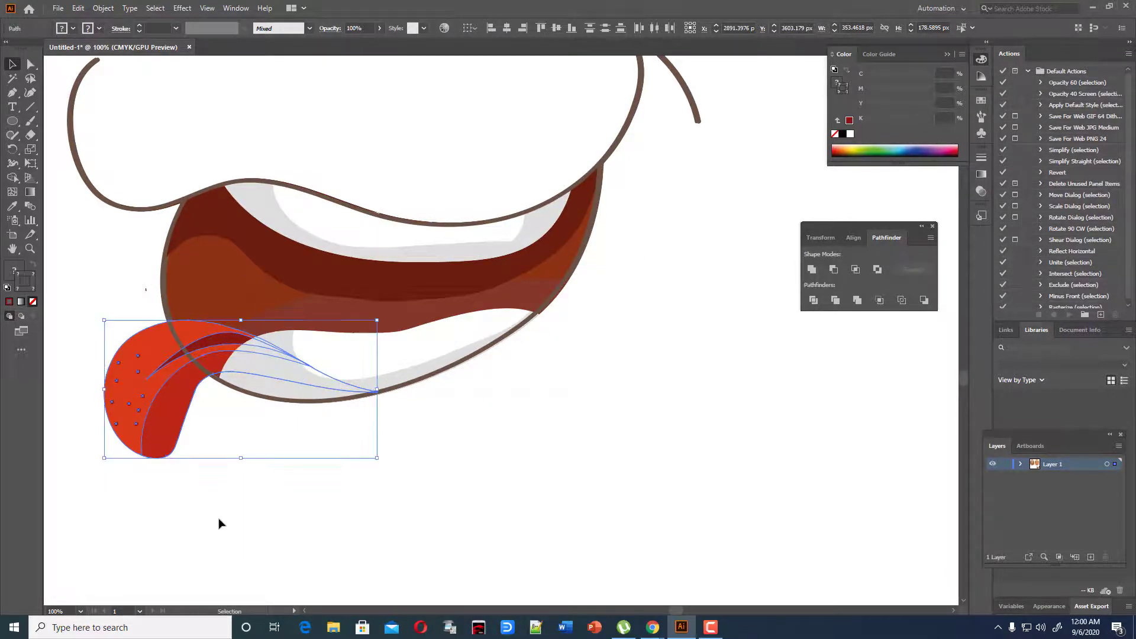
pyautogui.click(459, 540)
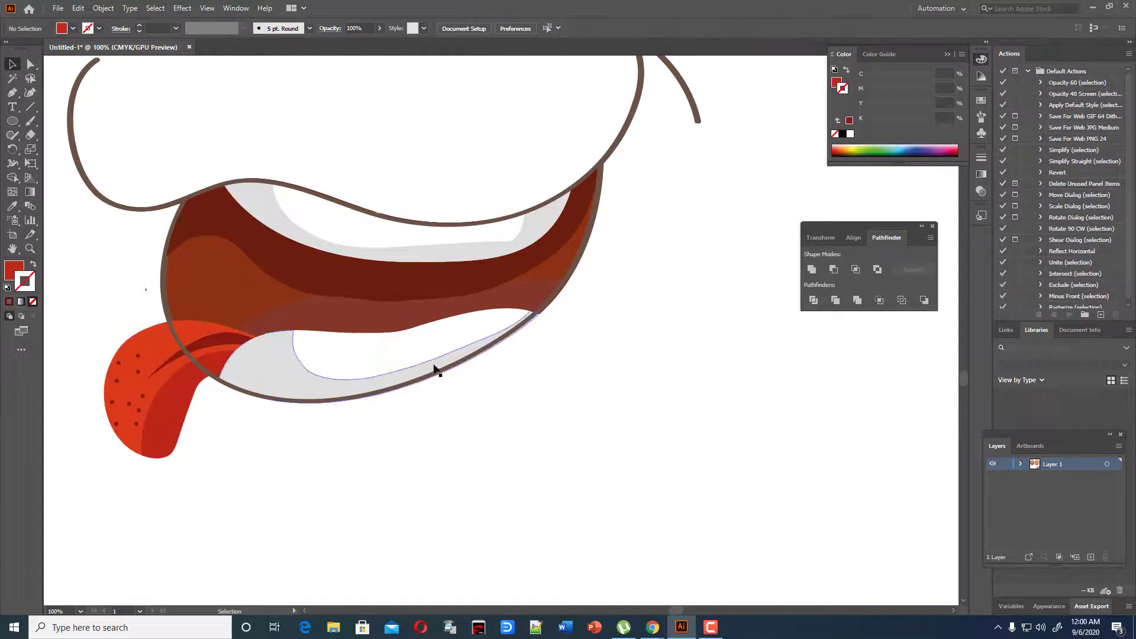
# Step: Nudge the brown mouth outline slightly upward over the edge of the upper teeth
pyautogui.click(178, 341)
pyautogui.scroll(1, 198, 436)
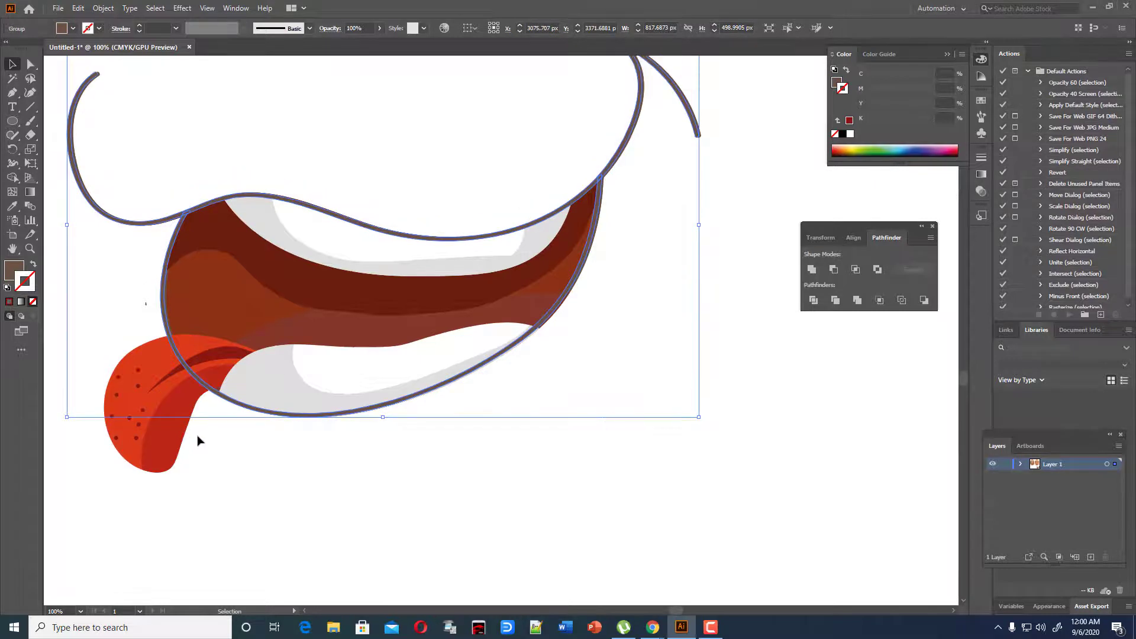
pyautogui.scroll(2, 230, 496)
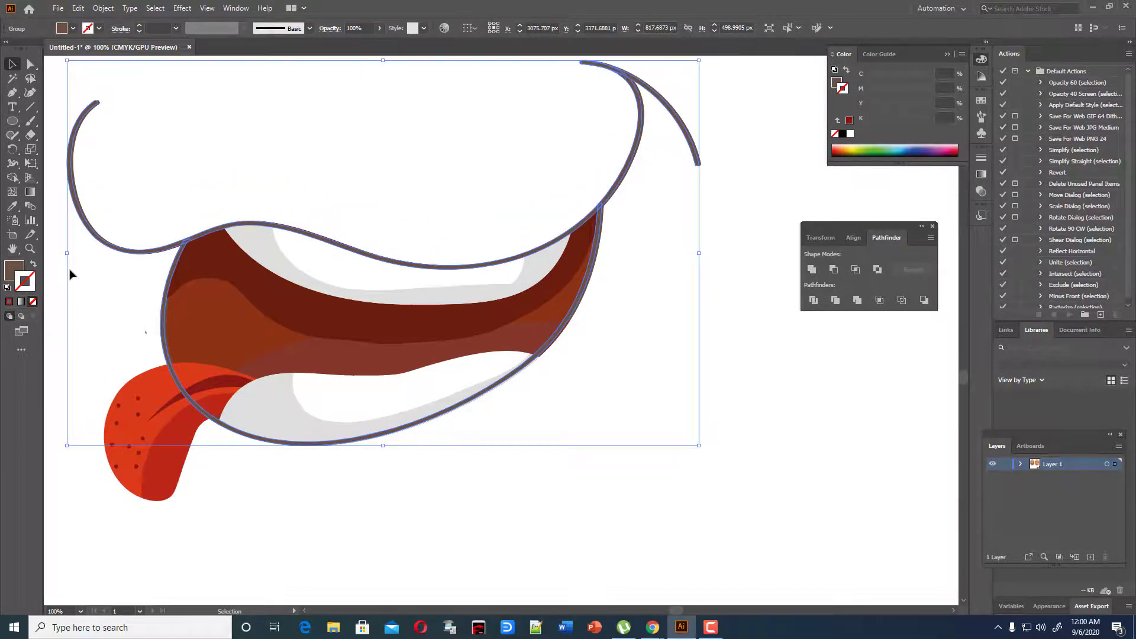
pyautogui.click(30, 135)
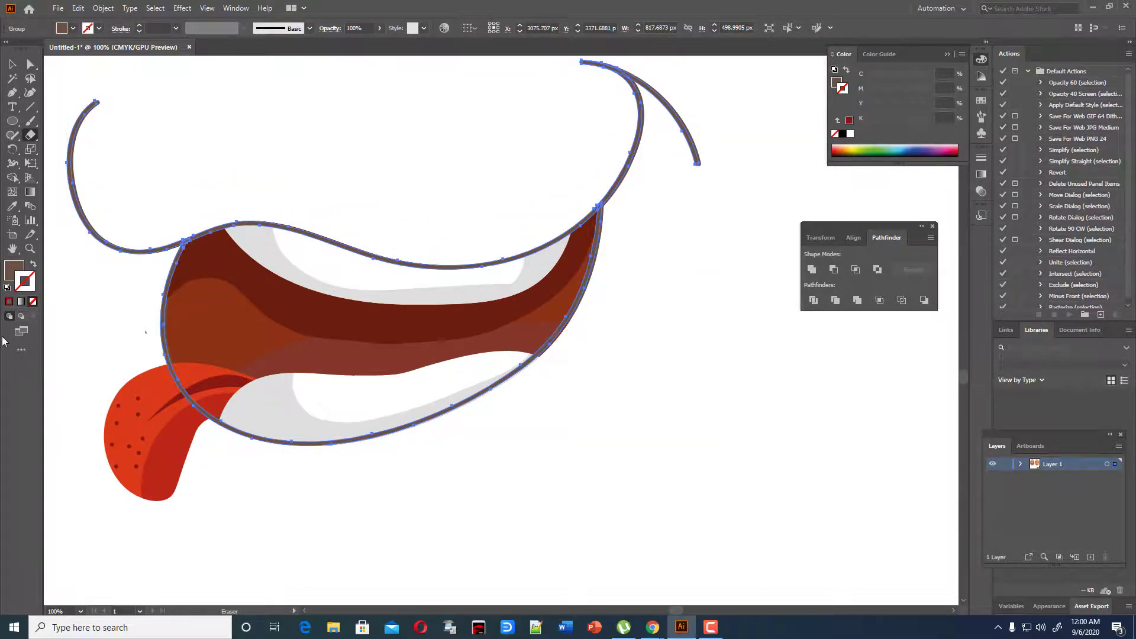
pyautogui.hotkey('ctrl', '+')
pyautogui.hotkey('ctrl', '+')
pyautogui.hotkey('ctrl', '+')
pyautogui.scroll(-13, 114, 355)
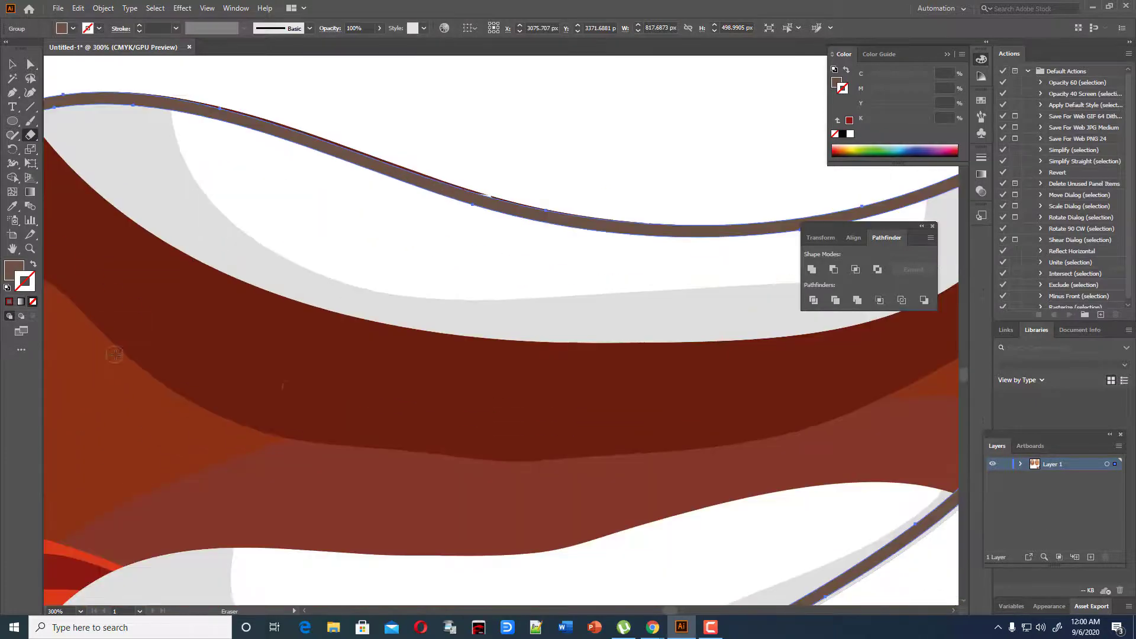
pyautogui.click(13, 64)
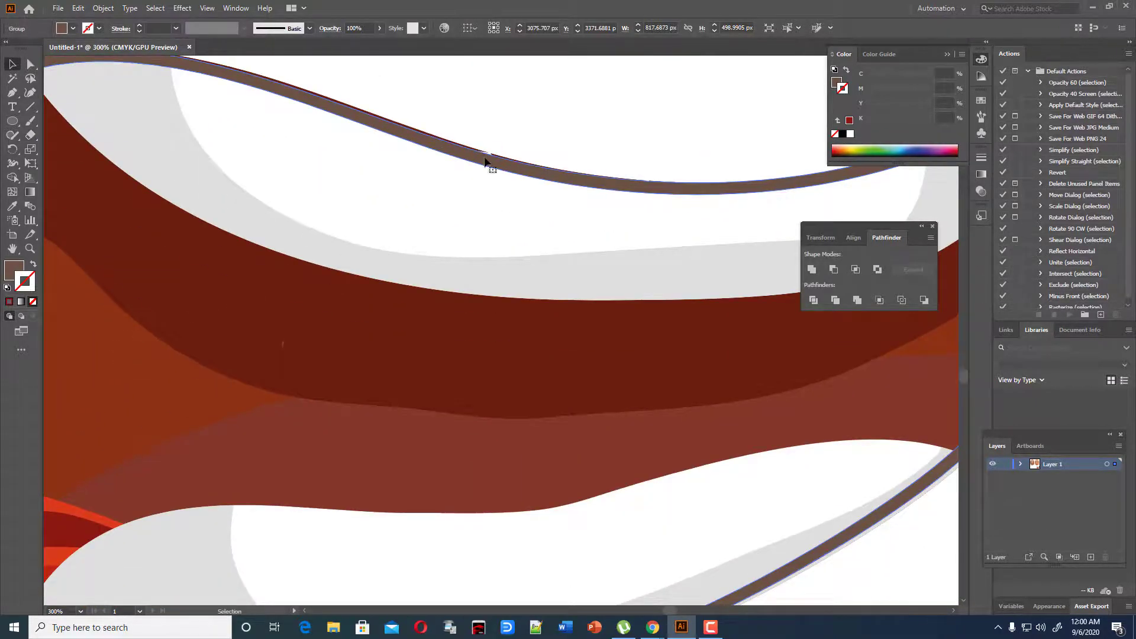
pyautogui.moveTo(486, 160); pyautogui.dragTo(487, 158)
# Step: Nudge the brown mouth outline slightly downward to cover the outer edge of the lower teeth
pyautogui.scroll(-10, 538, 236)
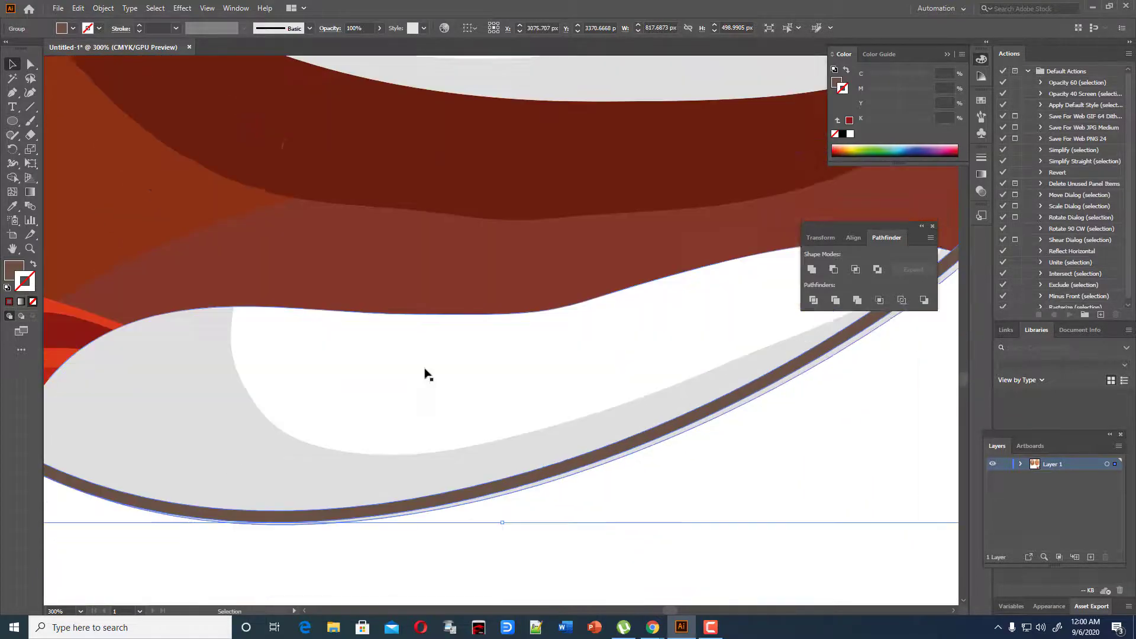
pyautogui.moveTo(673, 610); pyautogui.dragTo(663, 605)
pyautogui.scroll(-2, 658, 601)
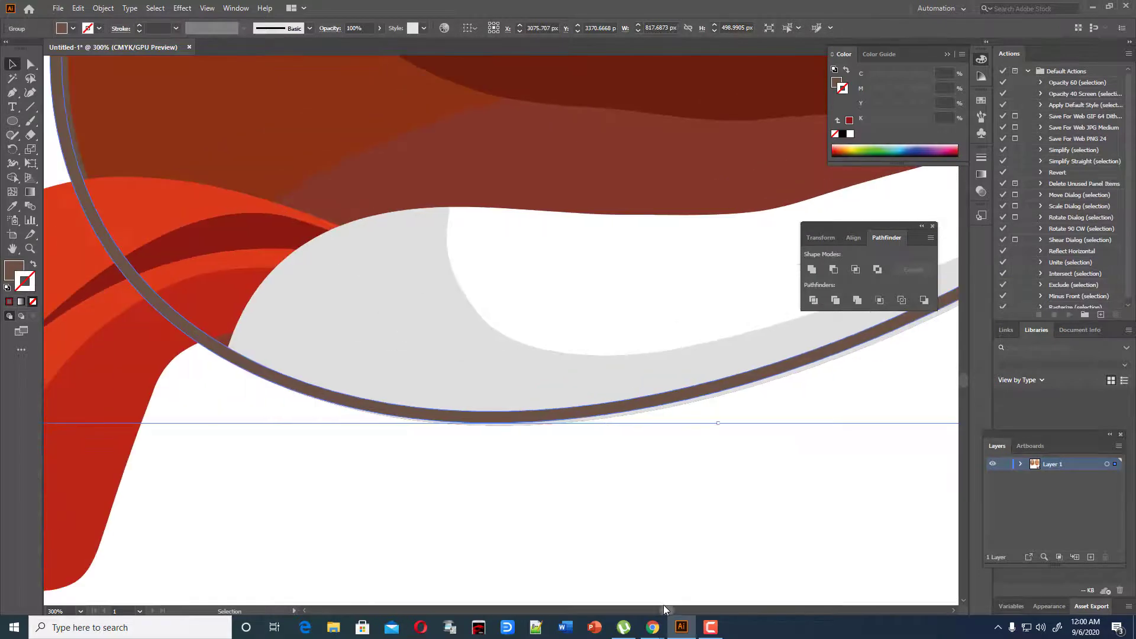
pyautogui.moveTo(585, 415); pyautogui.dragTo(586, 418)
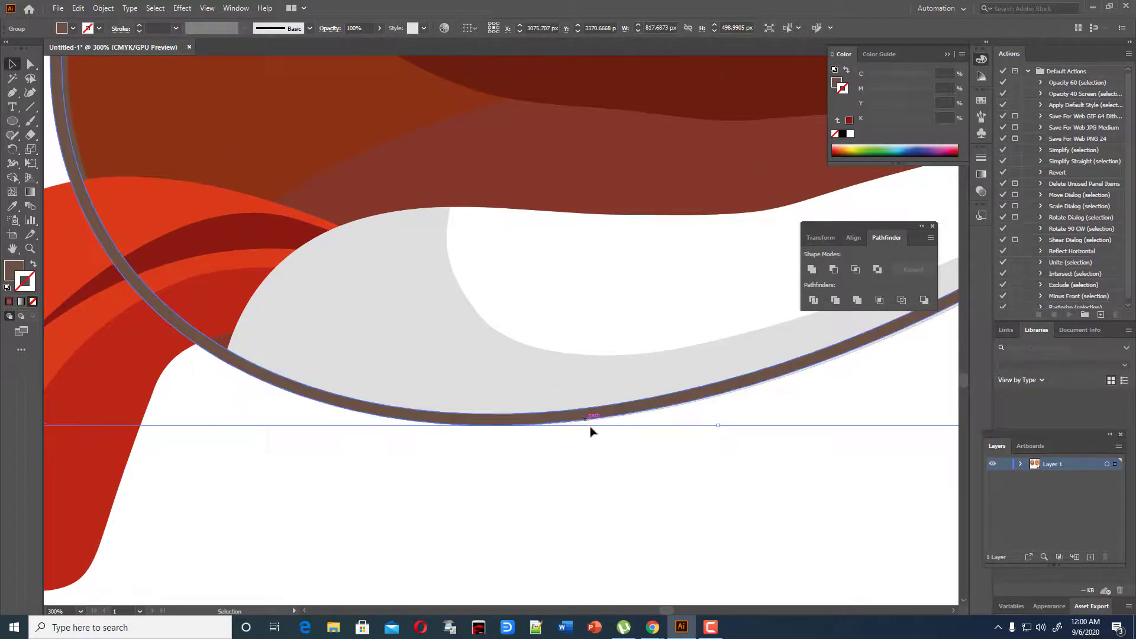
pyautogui.click(585, 458)
# Step: Reshape the brown outline's upper edge above the upper teeth with the Curvature tool to cover the dark sliver
pyautogui.scroll(10, 588, 535)
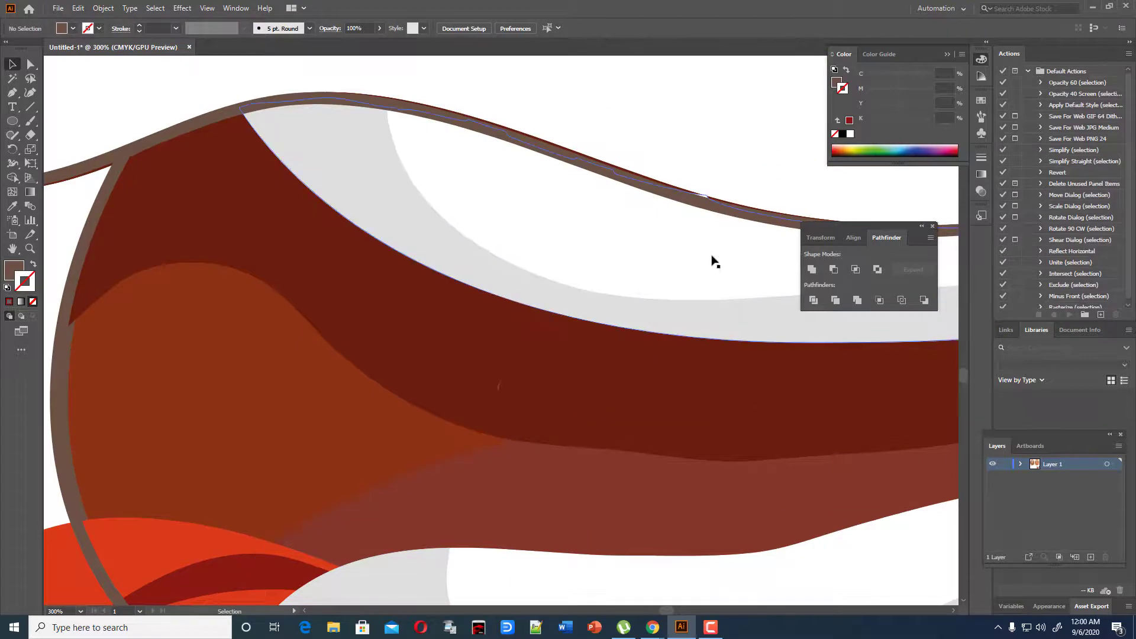
pyautogui.click(714, 213)
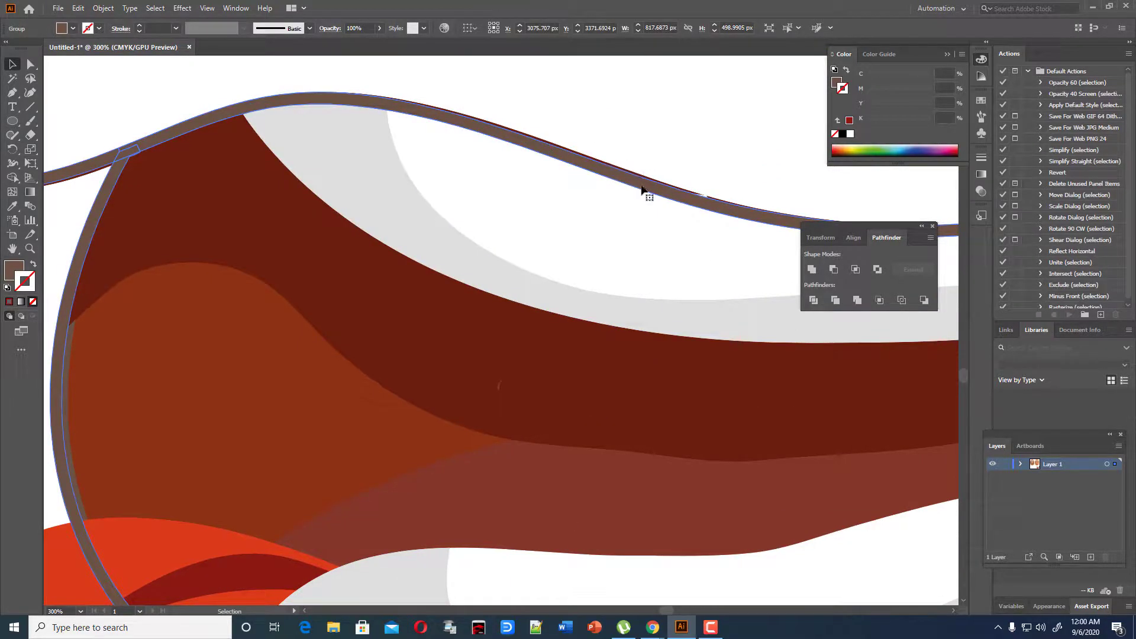
pyautogui.click(30, 92)
pyautogui.click(702, 201)
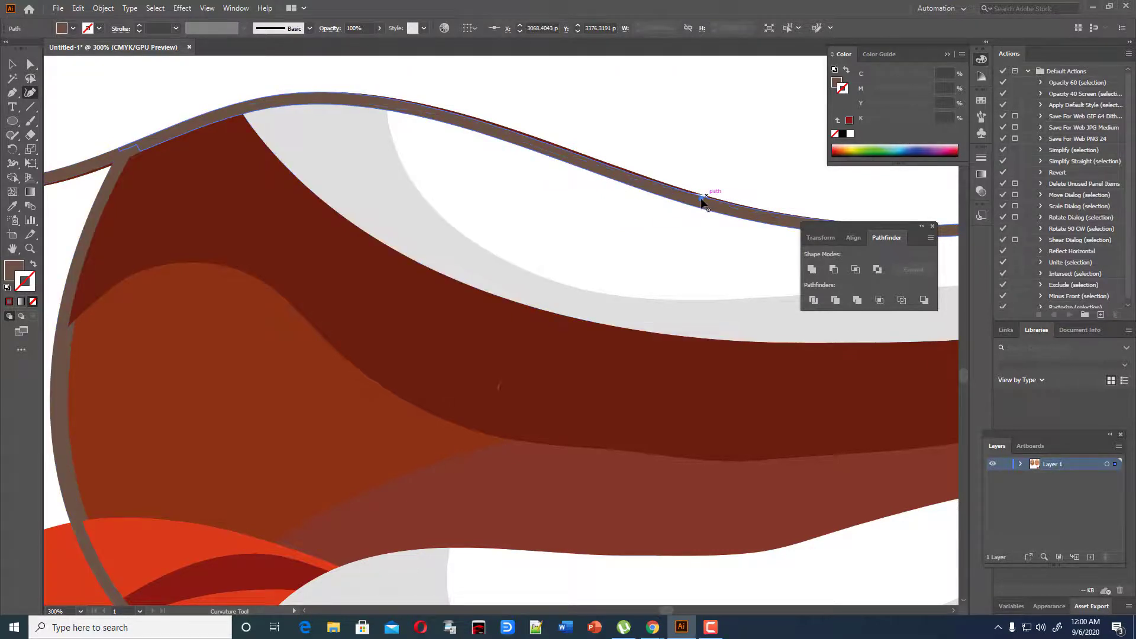
pyautogui.click(705, 198)
pyautogui.hotkey('ctrl', 'z')
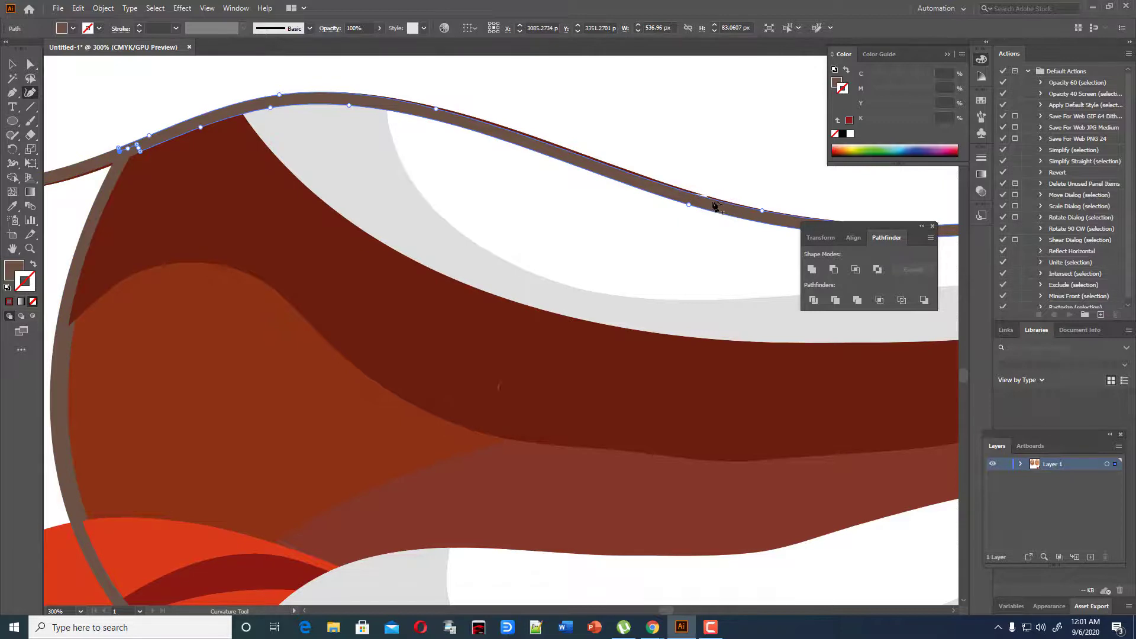
pyautogui.click(737, 204)
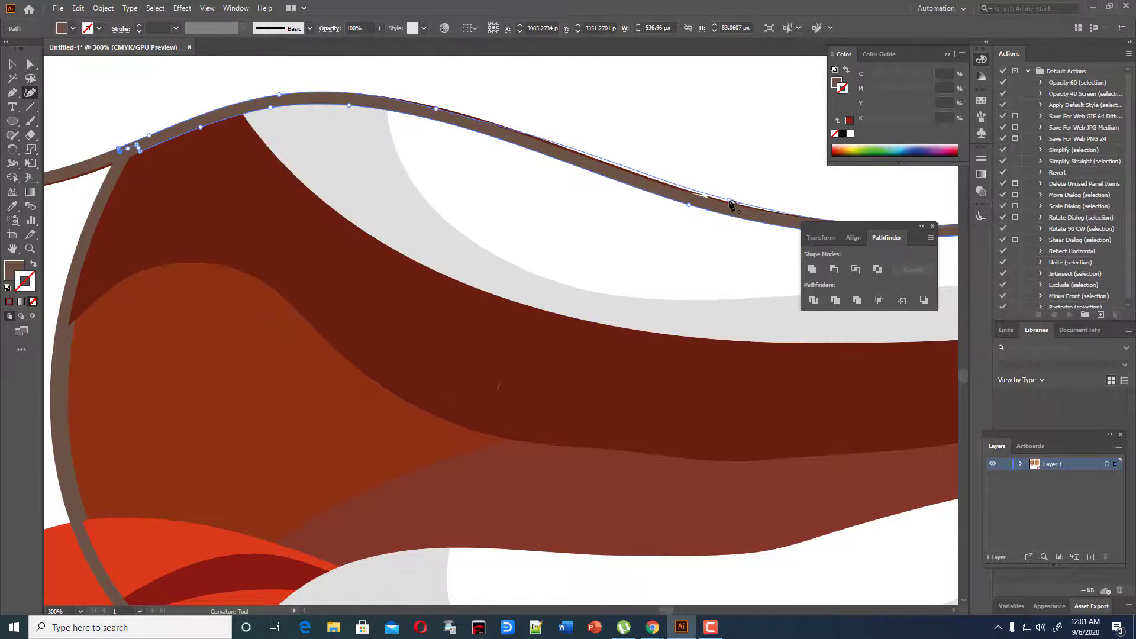
pyautogui.click(730, 201)
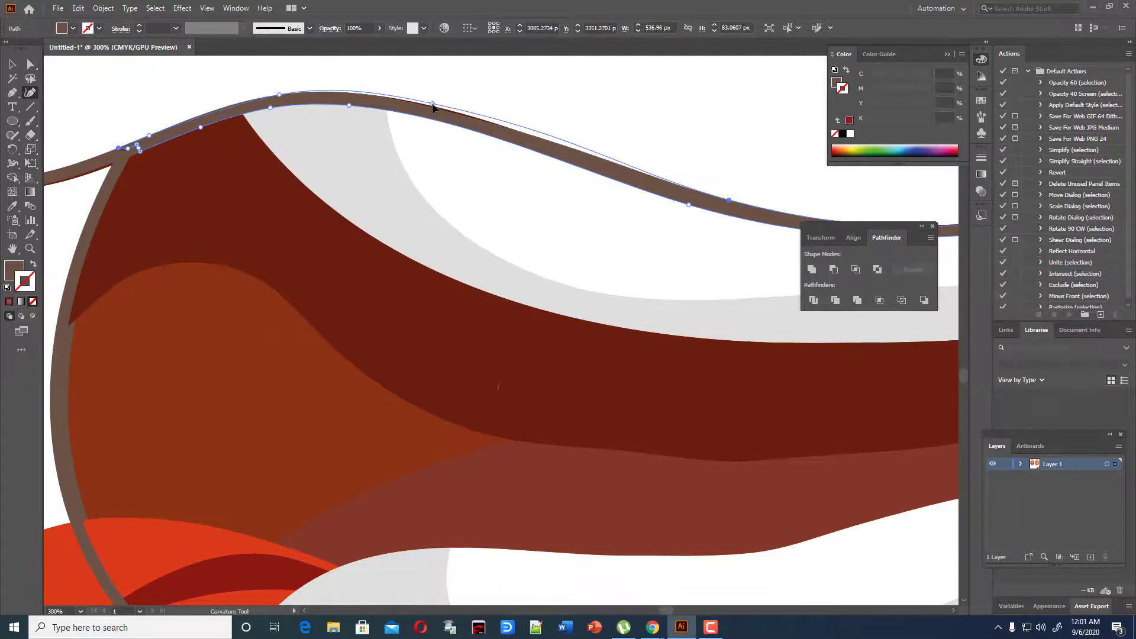
# Step: Bend the brown outline's lower edge just outside the mouth's left corner to cover the dark sliver beneath it
pyautogui.scroll(-2, 452, 152)
pyautogui.click(12, 64)
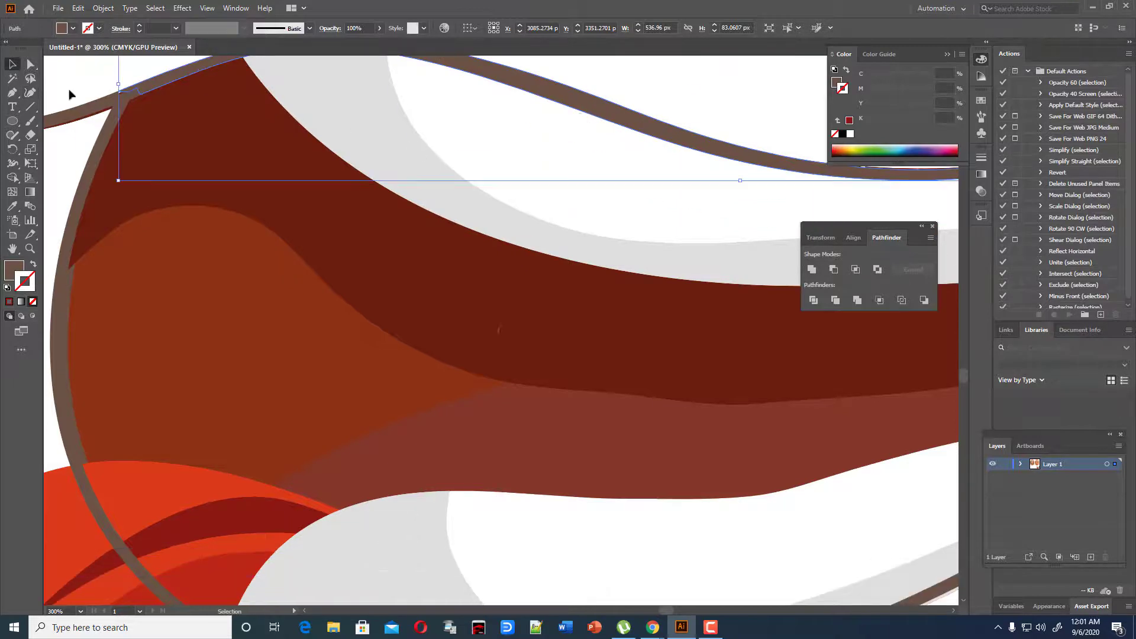
pyautogui.click(89, 113)
pyautogui.click(30, 93)
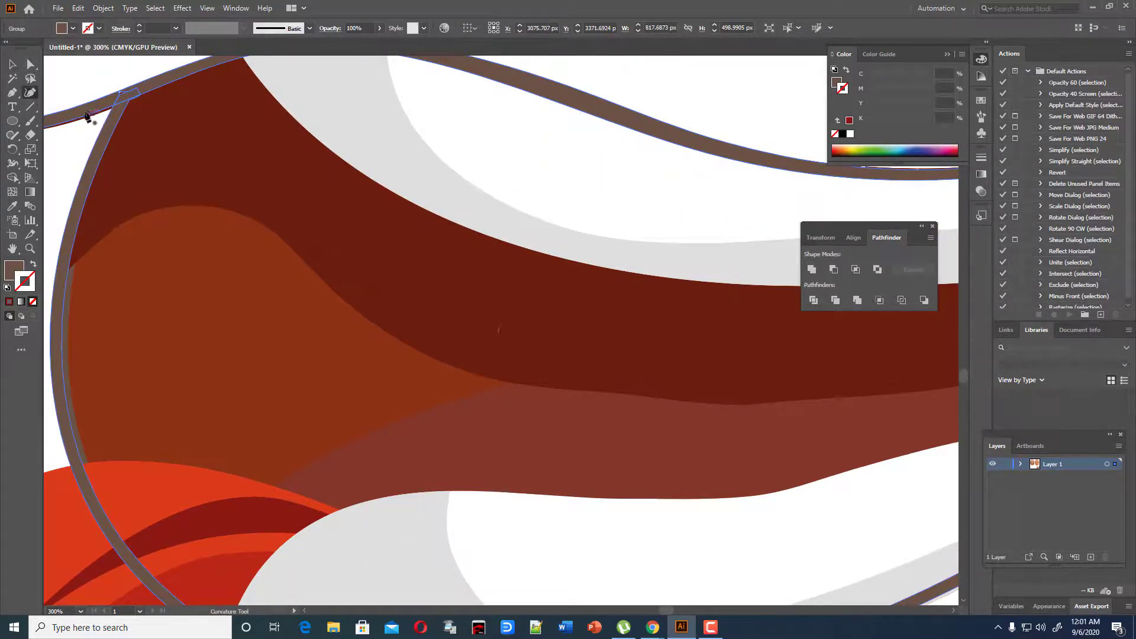
pyautogui.click(89, 117)
pyautogui.moveTo(89, 117); pyautogui.dragTo(112, 109)
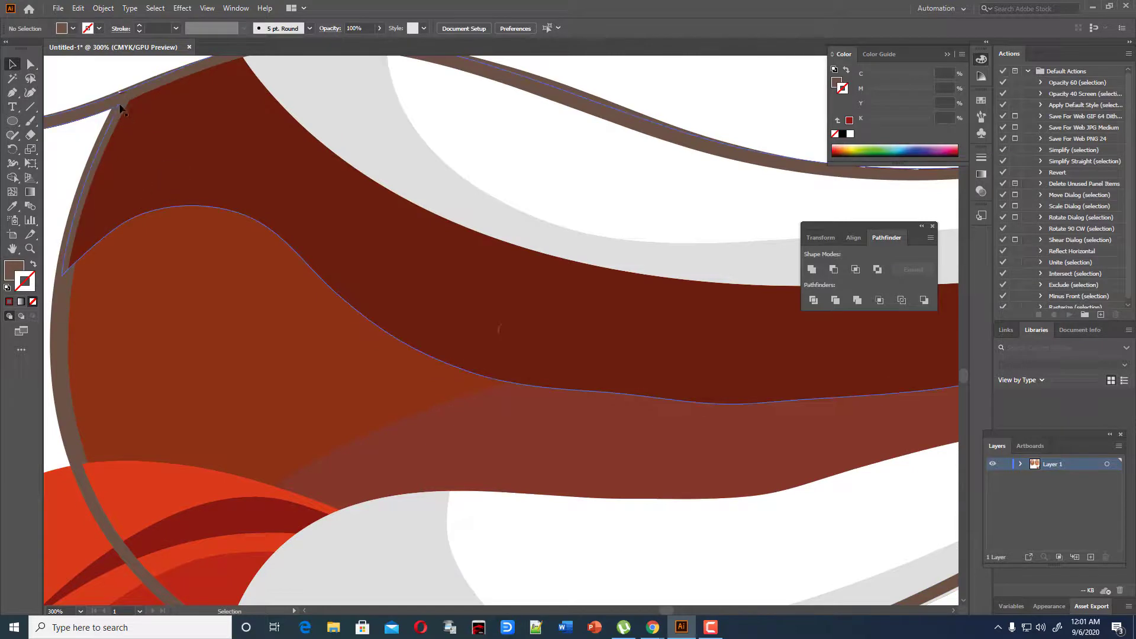
# Step: Extend the end of the upper lip outline outward at the mouth's left corner to smooth the joint
pyautogui.click(145, 109)
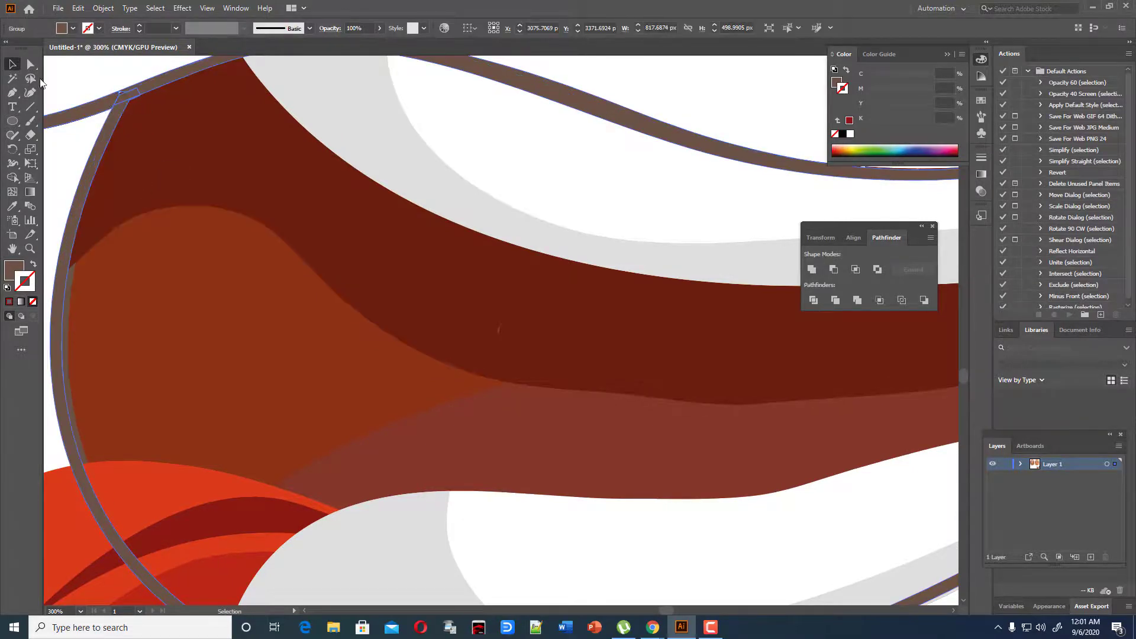
pyautogui.click(31, 93)
pyautogui.click(131, 95)
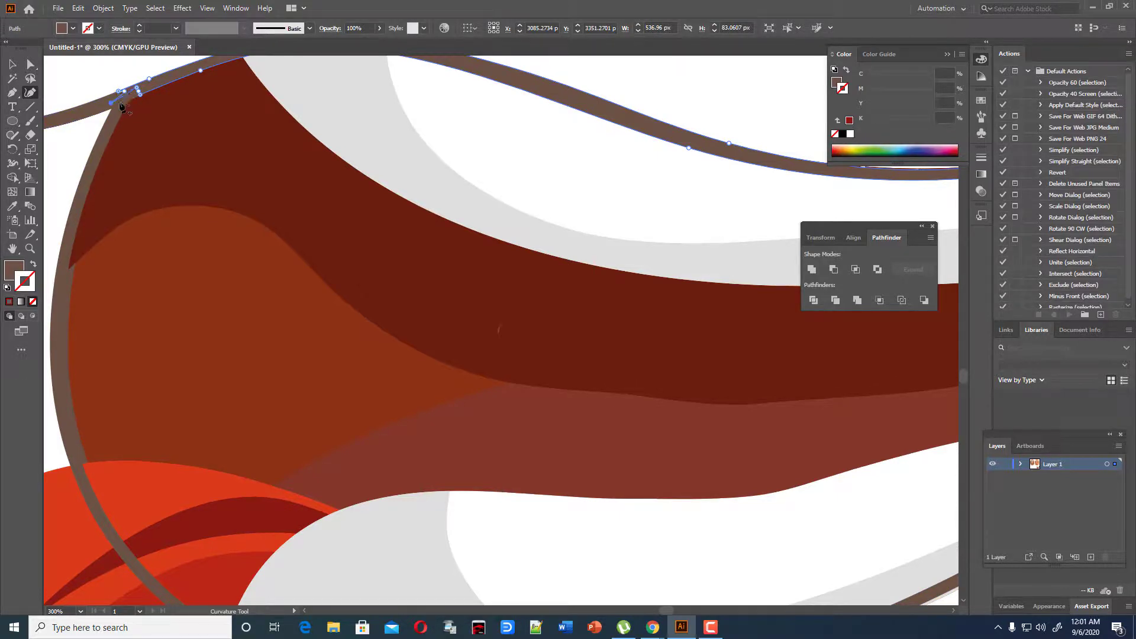
pyautogui.moveTo(120, 106)
pyautogui.mouseDown()
pyautogui.moveTo(125, 93)
pyautogui.moveTo(108, 100)
pyautogui.mouseUp()
pyautogui.click(12, 64)
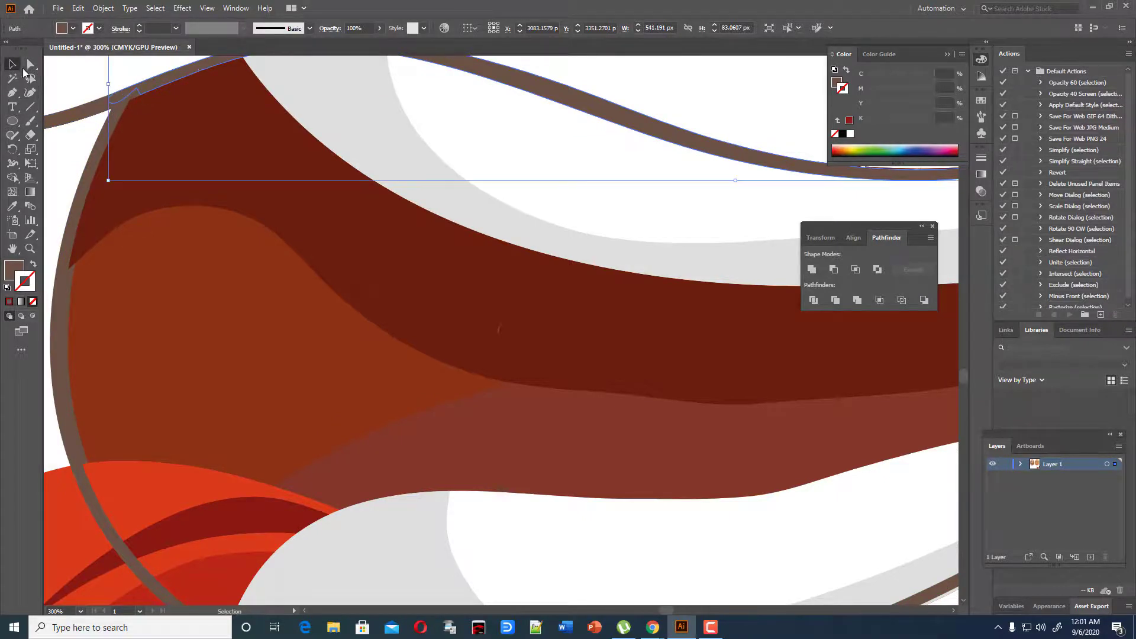
pyautogui.click(51, 75)
# Step: Erase the section of brown mouth outline that crosses over the tongue
pyautogui.hotkey('ctrl', '1')
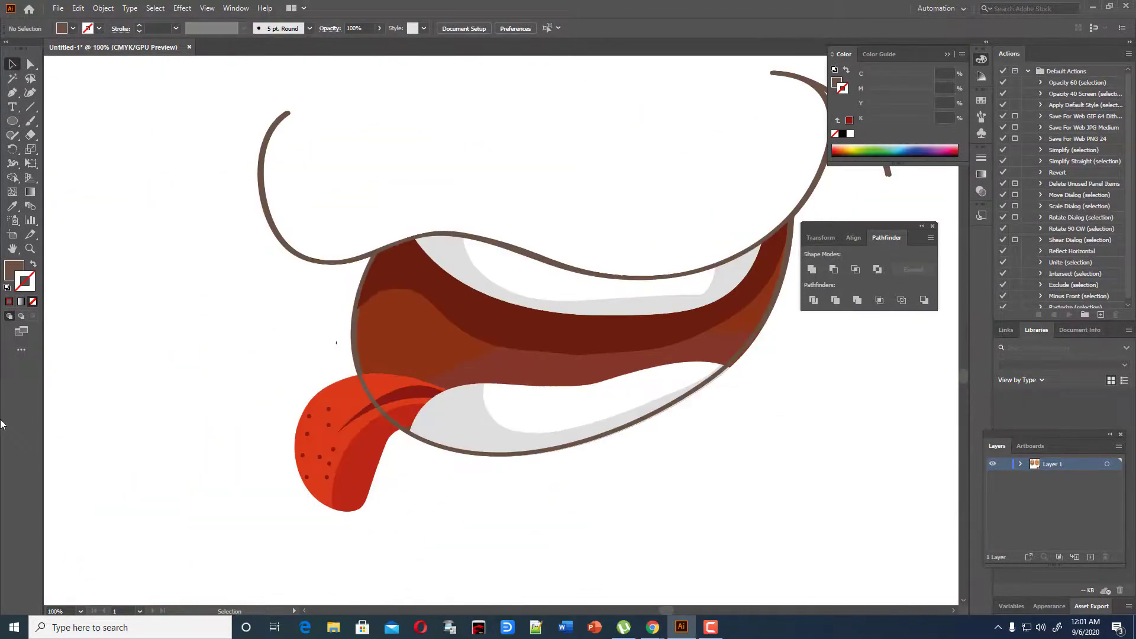
pyautogui.scroll(-2, 432, 525)
pyautogui.click(399, 376)
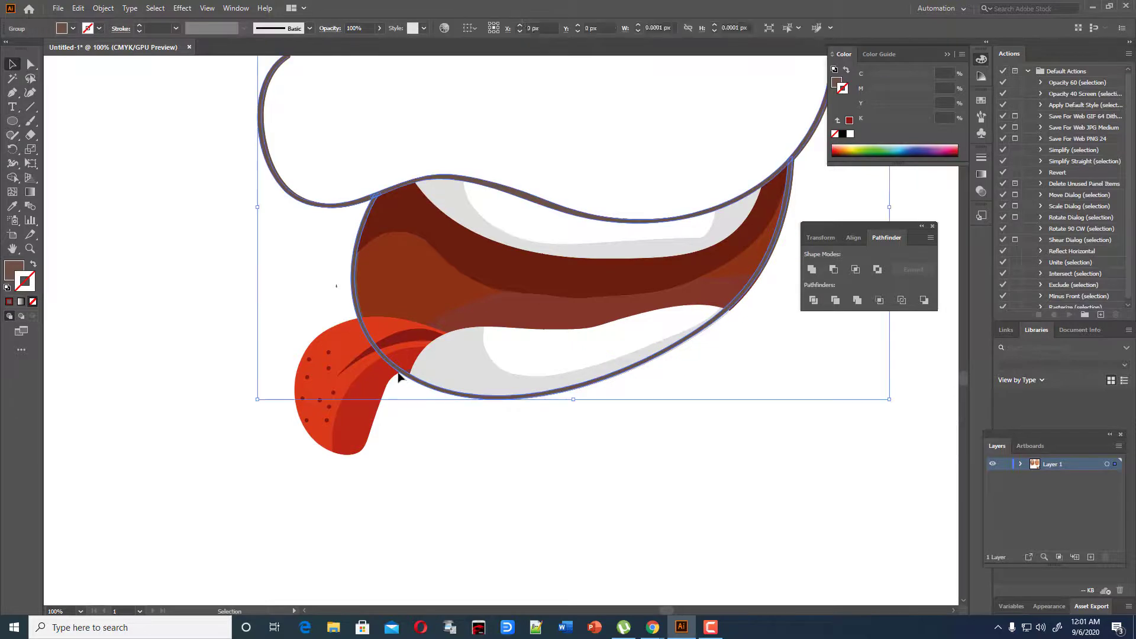
pyautogui.click(30, 135)
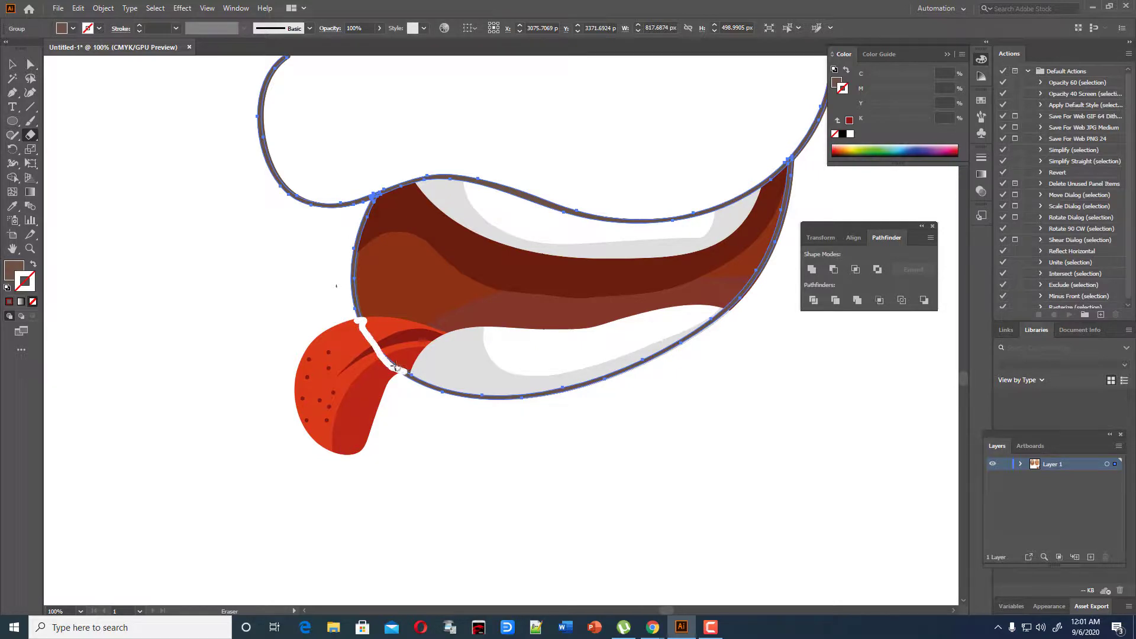
pyautogui.moveTo(383, 353); pyautogui.dragTo(433, 362)
pyautogui.click(12, 64)
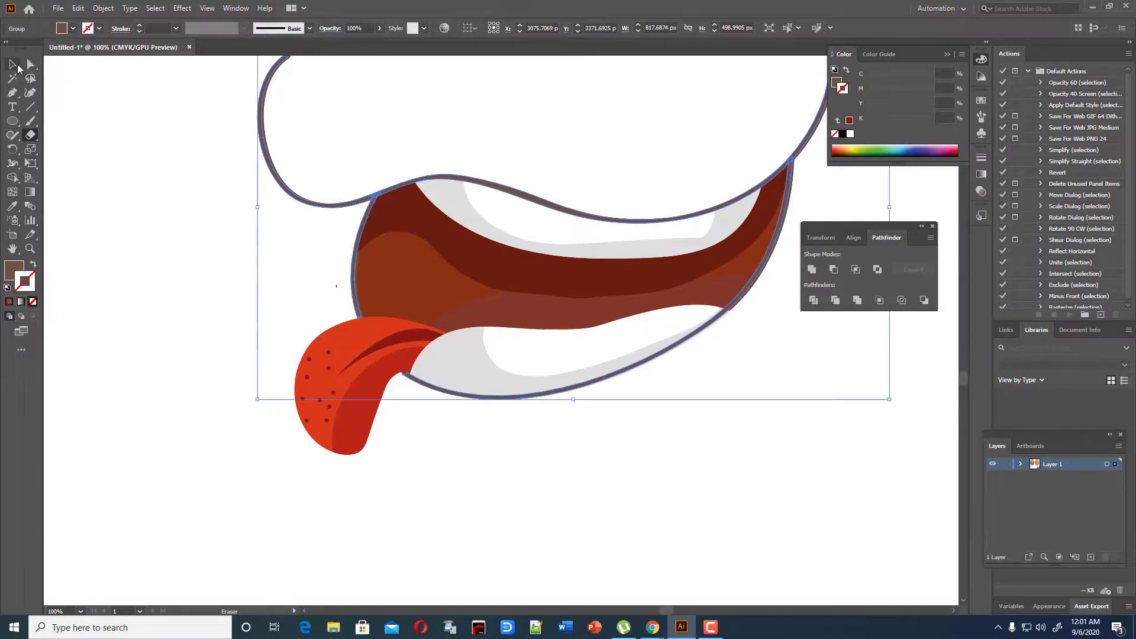
pyautogui.click(131, 476)
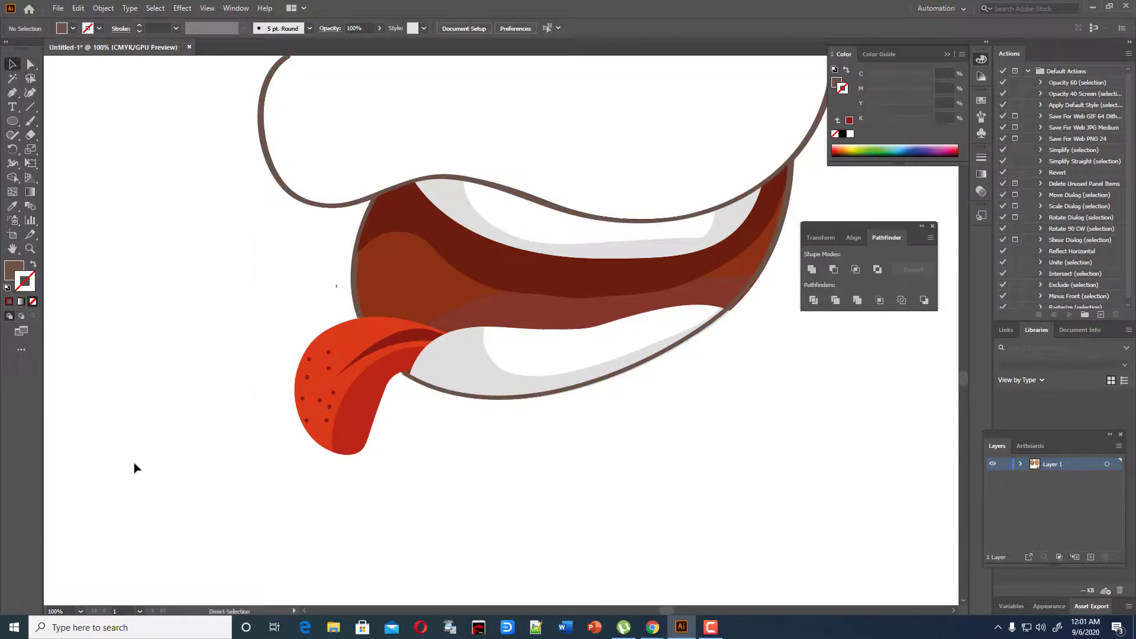
# Step: Move the complete detached mouth with its tongue up onto the right egg's face, above the chin line
pyautogui.hotkey('ctrl', '-')
pyautogui.hotkey('ctrl', '-')
pyautogui.hotkey('ctrl', '-')
pyautogui.scroll(5, 134, 465)
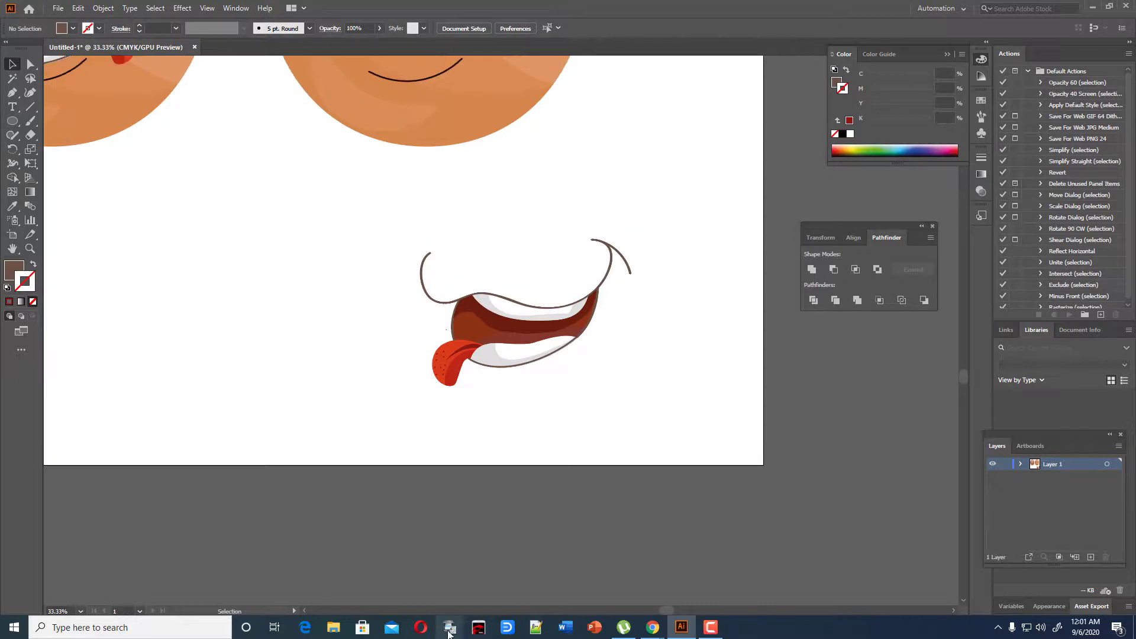
pyautogui.moveTo(377, 264); pyautogui.dragTo(633, 460)
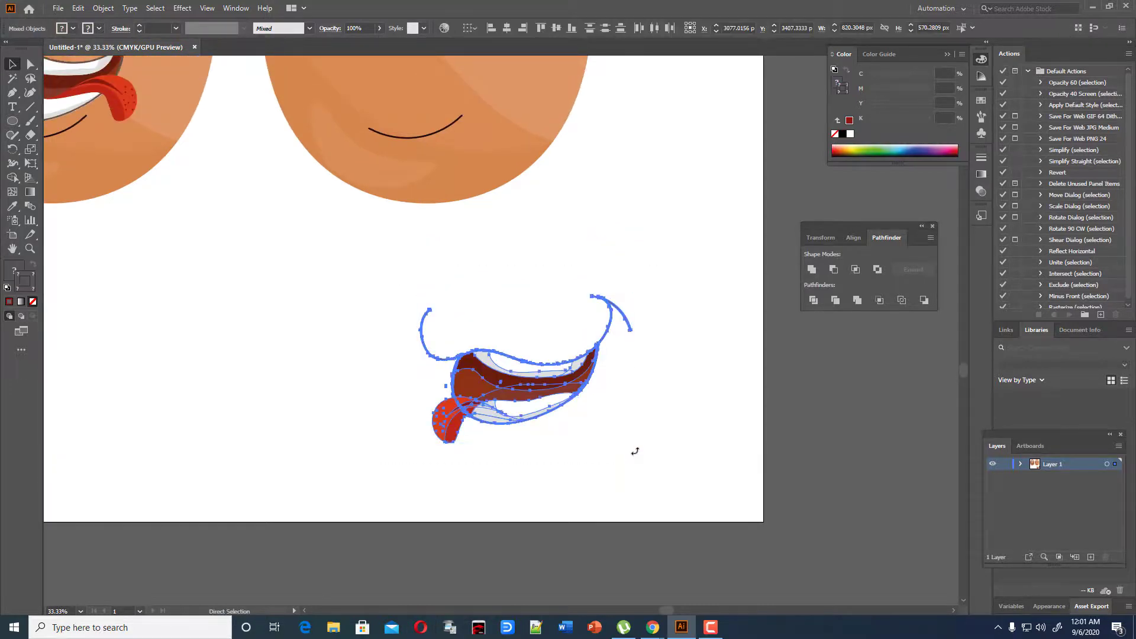
pyautogui.scroll(3, 552, 495)
pyautogui.moveTo(541, 508); pyautogui.dragTo(430, 211)
pyautogui.click(594, 362)
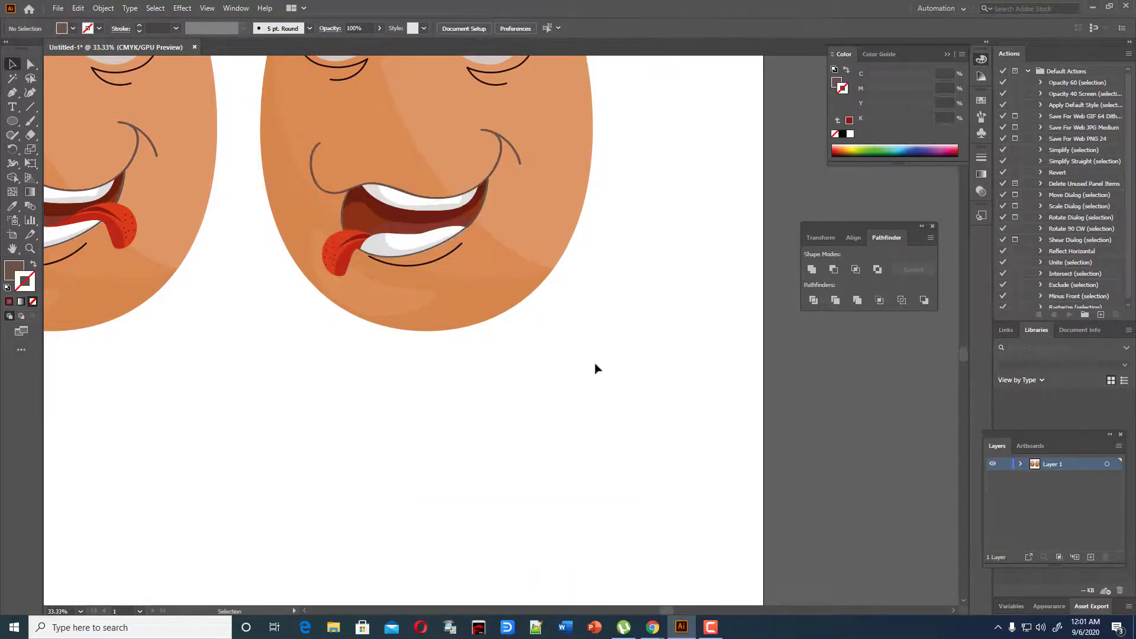
# Step: Draw an ellipse about 444 by 372 px over the upper part of the right egg's left eye
pyautogui.scroll(2, 596, 370)
pyautogui.scroll(1, 596, 369)
pyautogui.moveTo(672, 610); pyautogui.dragTo(648, 611)
pyautogui.scroll(3, 394, 482)
pyautogui.scroll(-2, 397, 482)
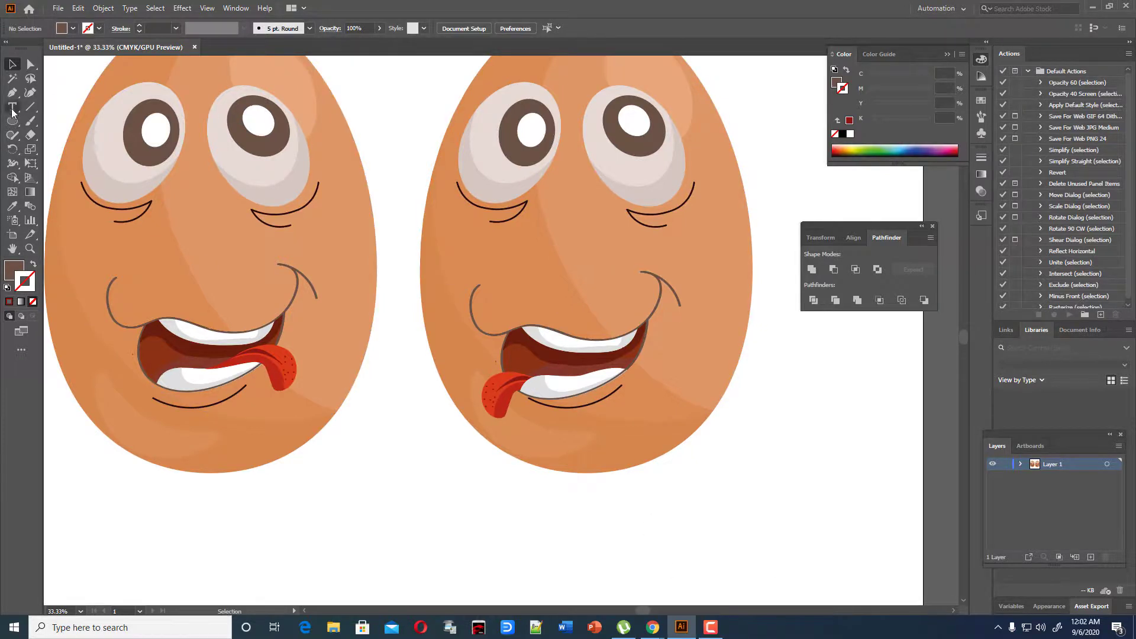
pyautogui.moveTo(11, 121); pyautogui.dragTo(57, 149)
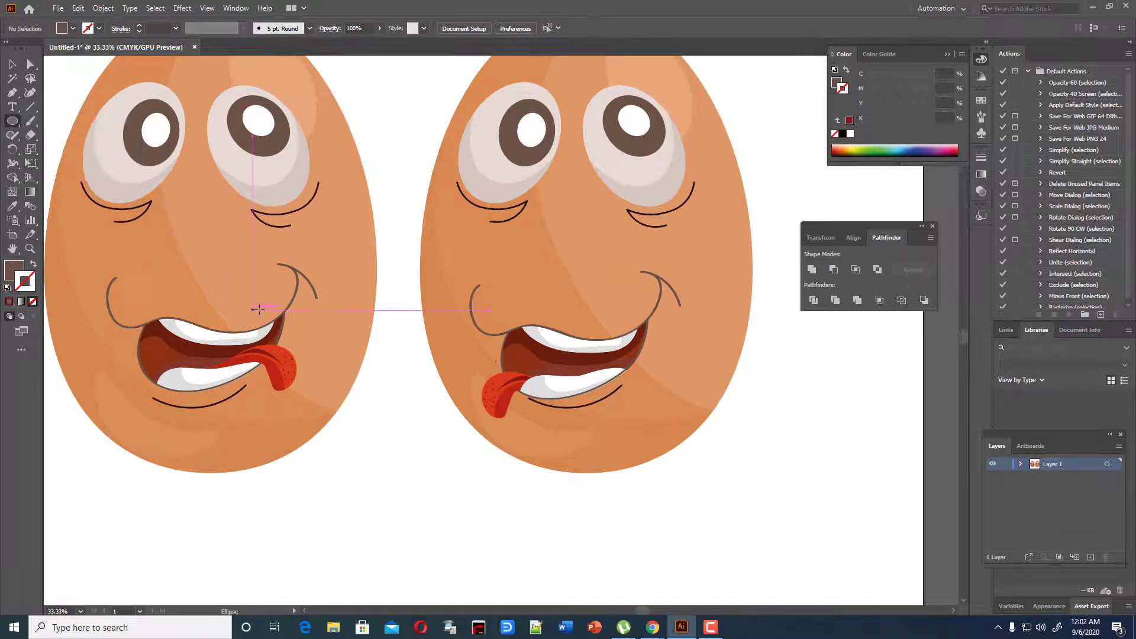
pyautogui.scroll(3, 273, 331)
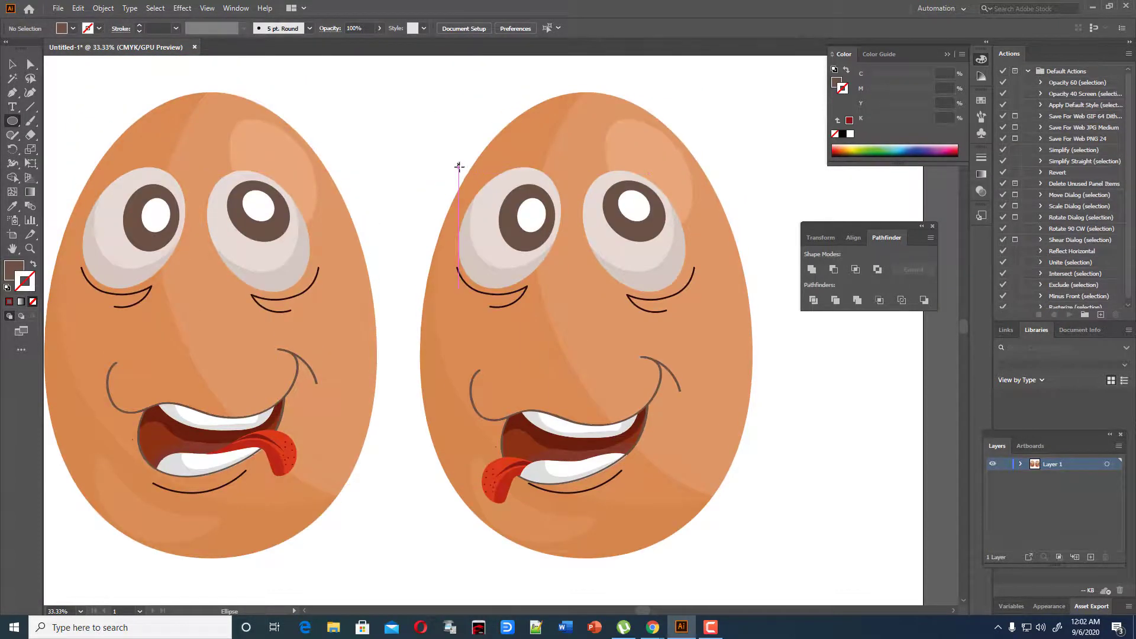
pyautogui.moveTo(459, 166); pyautogui.dragTo(572, 259)
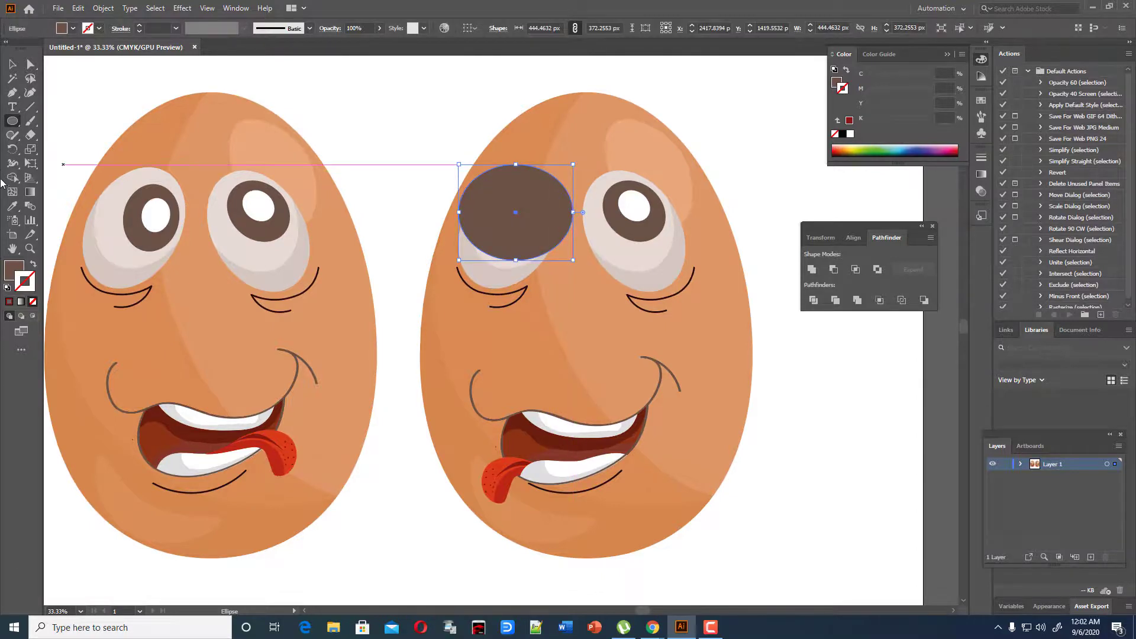
# Step: Apply the sampled appearance of the right egg's pale face highlight to the new ellipse
pyautogui.press('i')
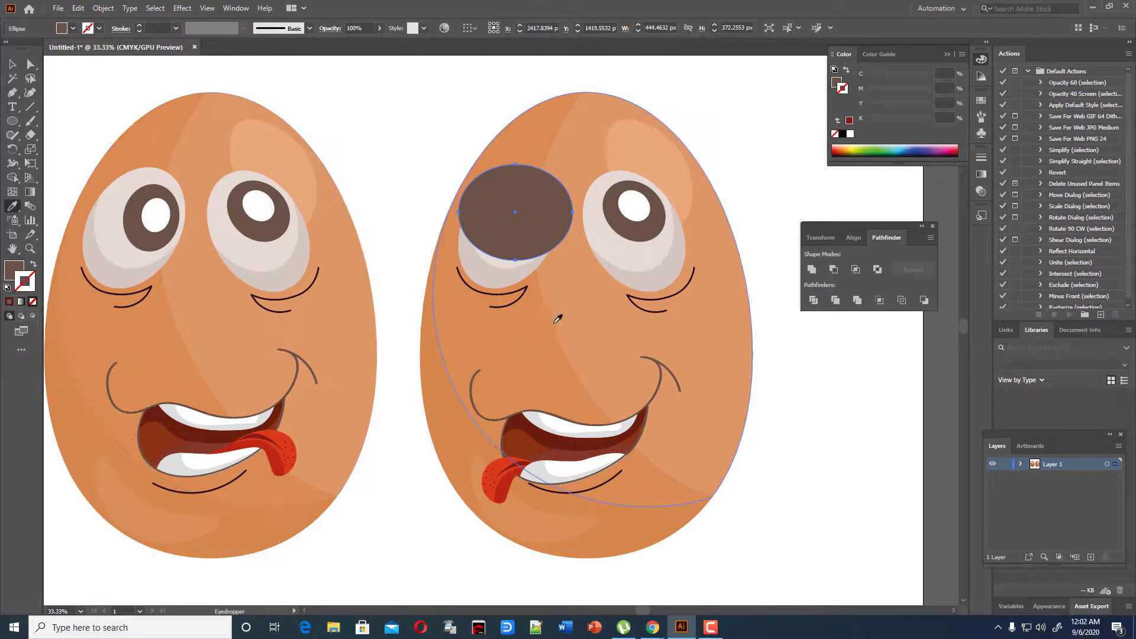
pyautogui.click(579, 313)
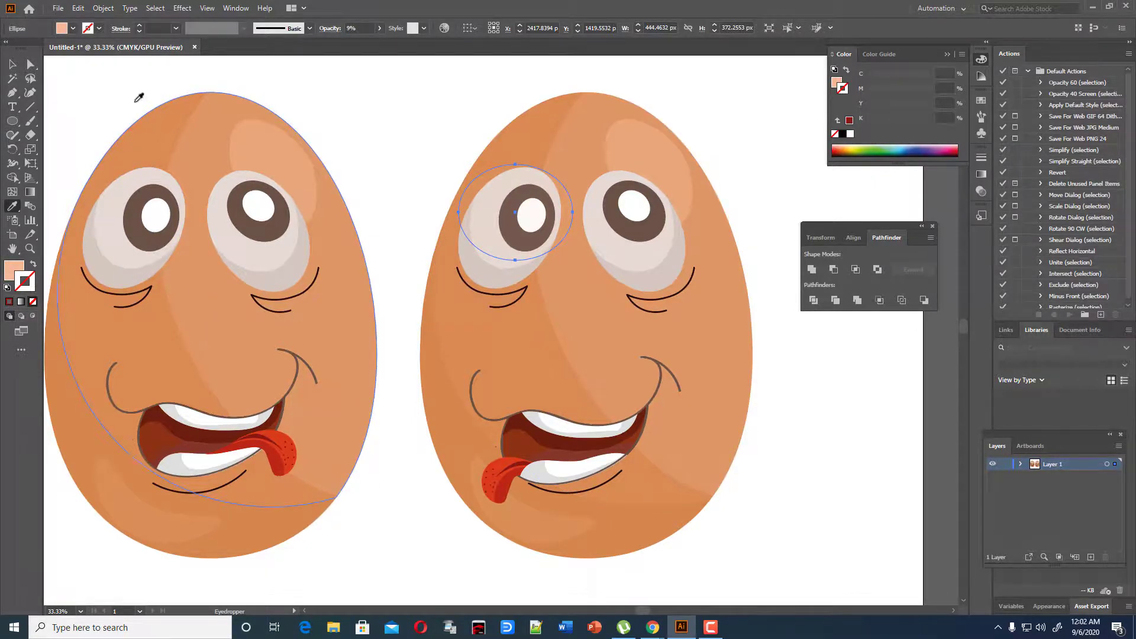
pyautogui.press('v')
pyautogui.click(379, 121)
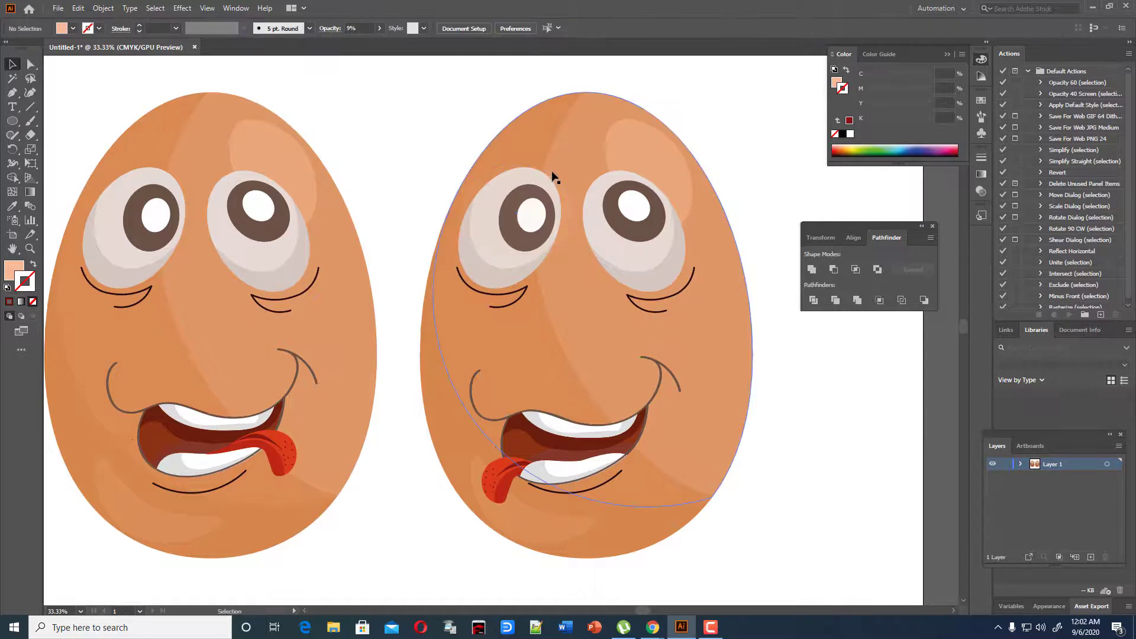
# Step: Fill the ellipse with the left egg's sampled base orange and place it over the right egg's left eye
pyautogui.moveTo(519, 168); pyautogui.dragTo(384, 68)
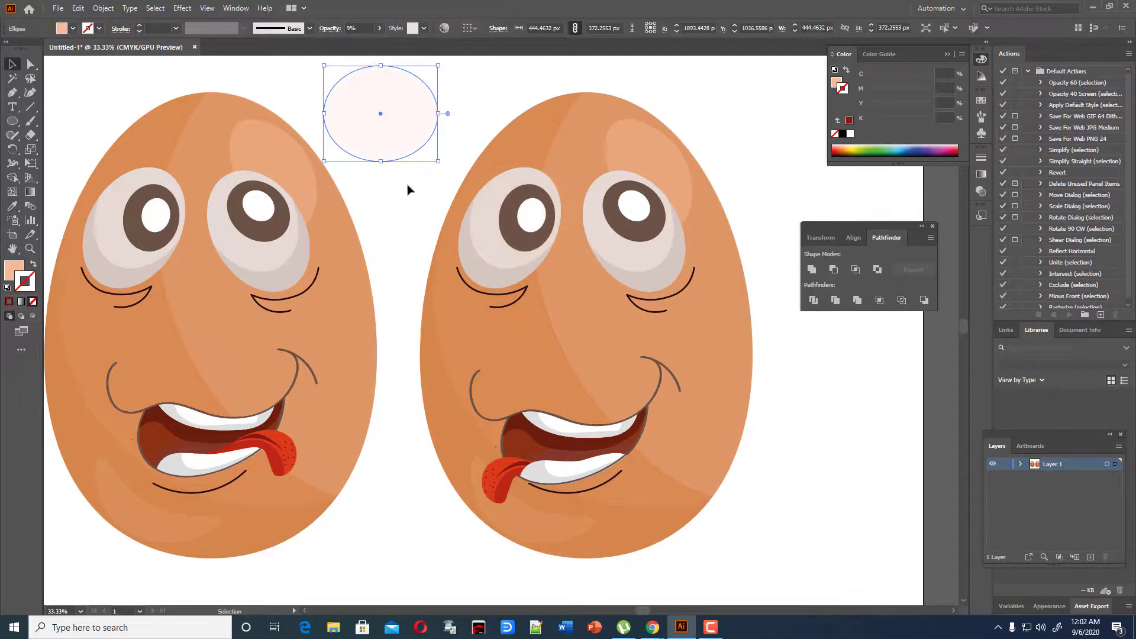
pyautogui.click(12, 206)
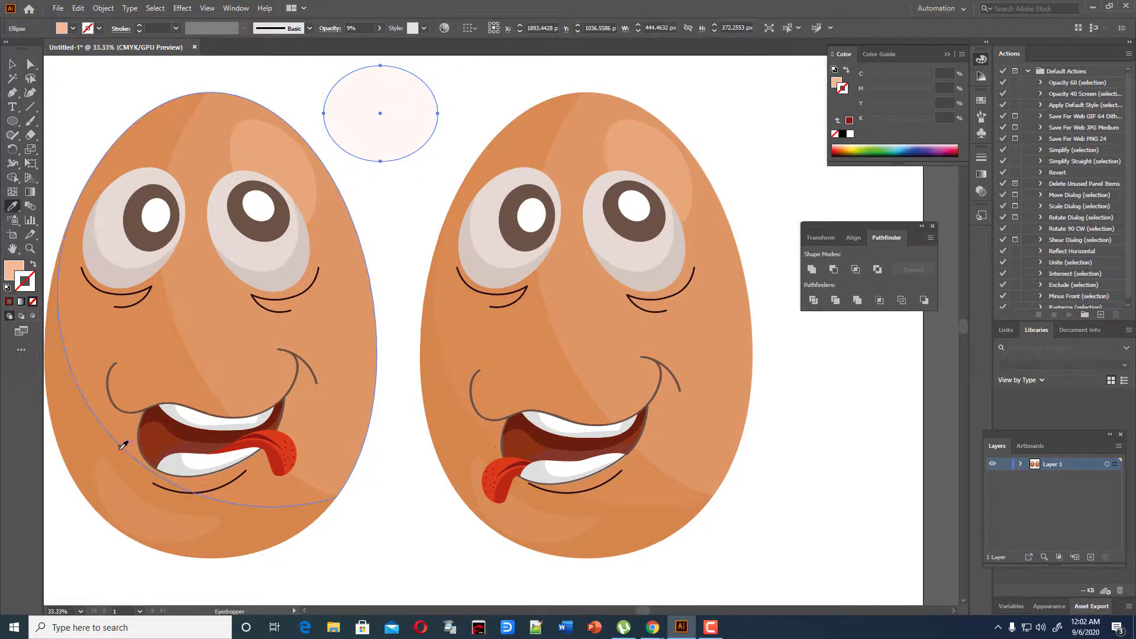
pyautogui.click(94, 444)
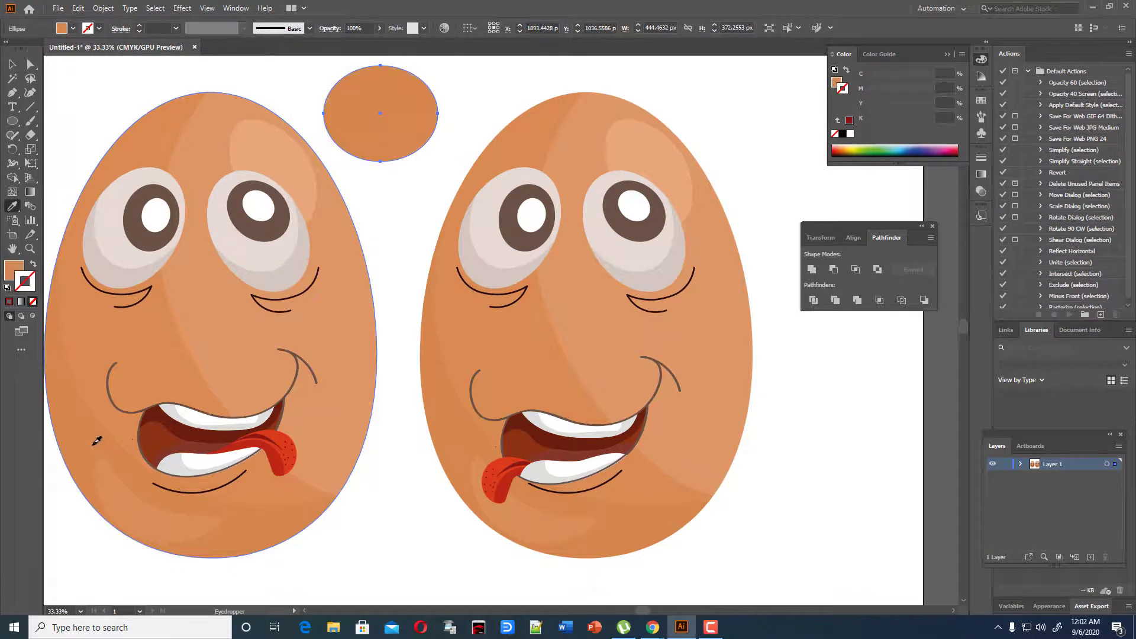
pyautogui.click(11, 64)
pyautogui.click(445, 134)
pyautogui.moveTo(412, 120); pyautogui.dragTo(547, 221)
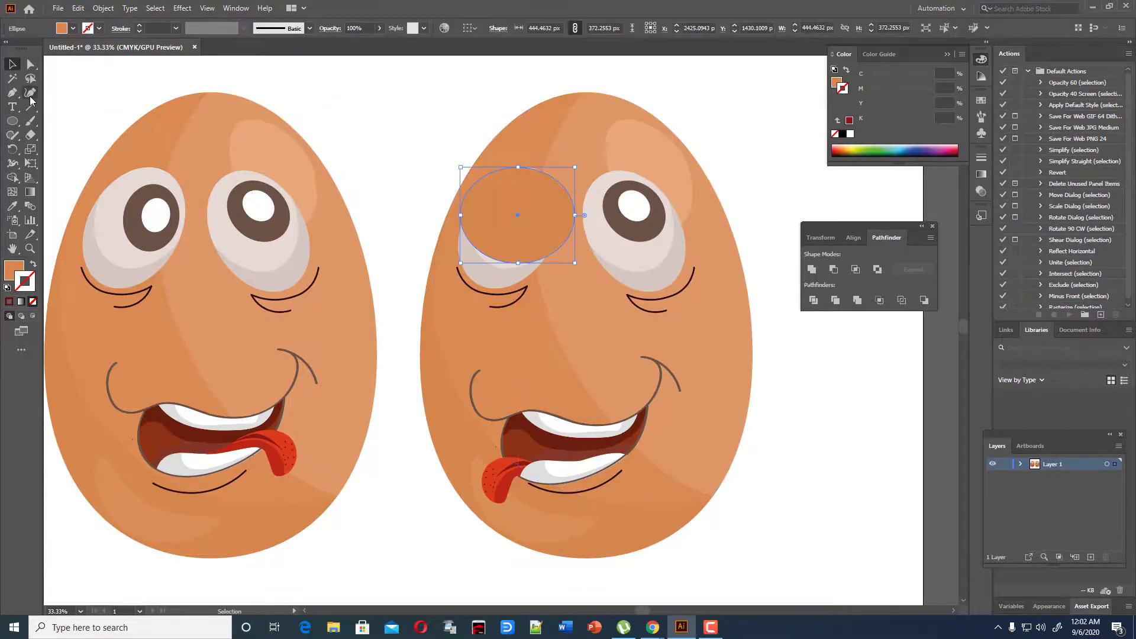
# Step: Try to remove the left anchor point of the orange eyelid ellipse
pyautogui.moveTo(12, 92); pyautogui.dragTo(65, 121)
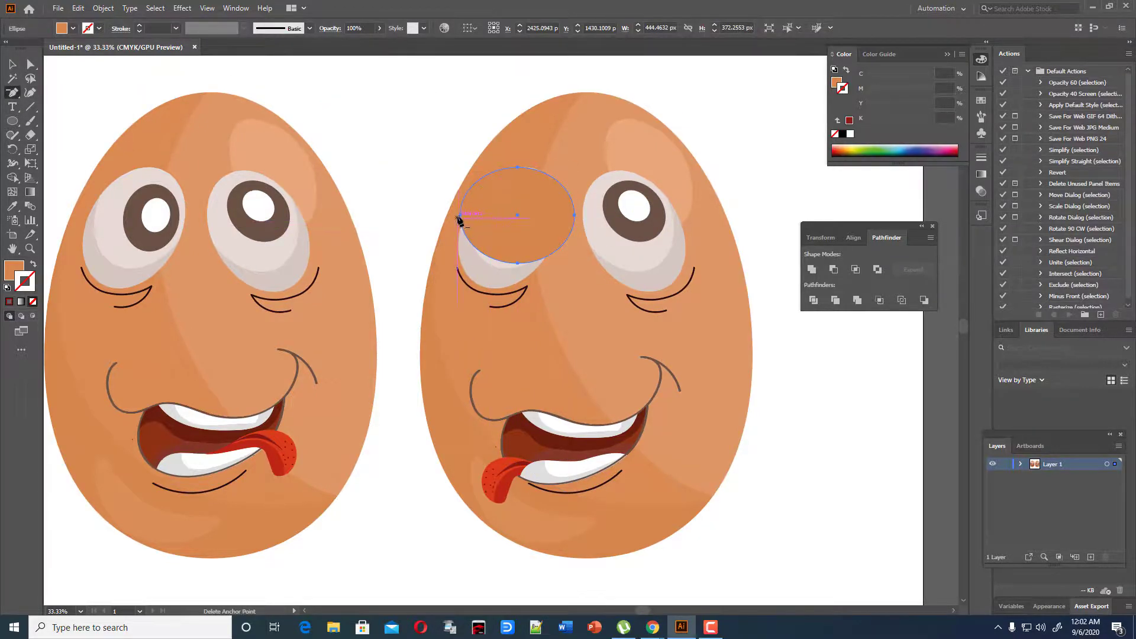
pyautogui.click(460, 219)
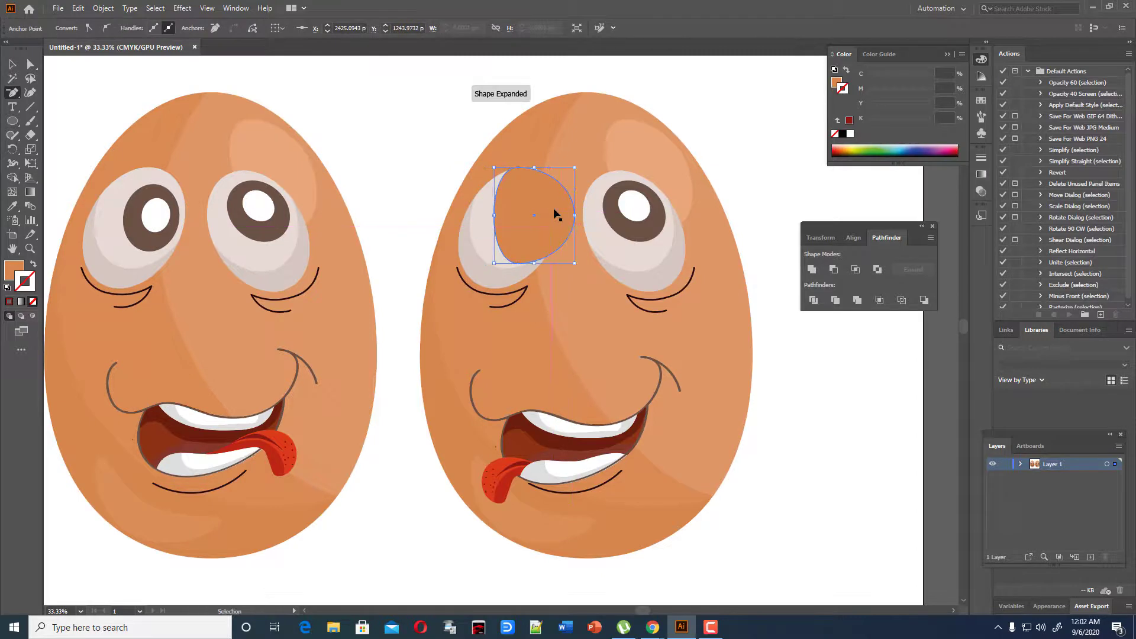
pyautogui.hotkey('ctrl', 'z')
# Step: Reshape the orange eyelid ellipse into an almond by pulling in the direction handles of its left and right anchor points
pyautogui.press('a')
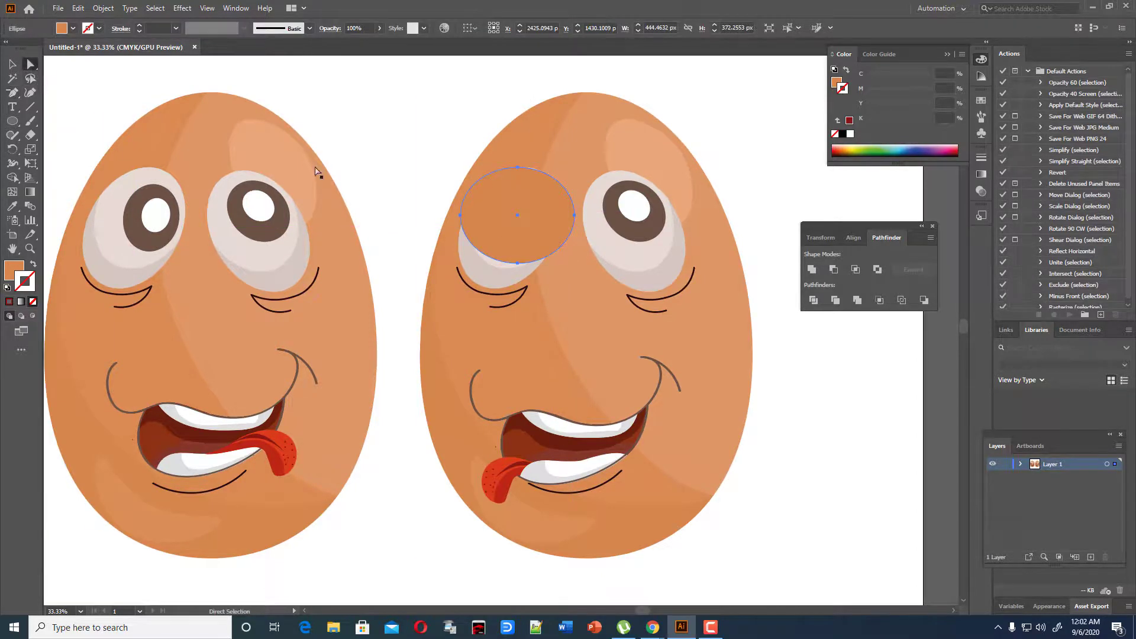
pyautogui.click(461, 215)
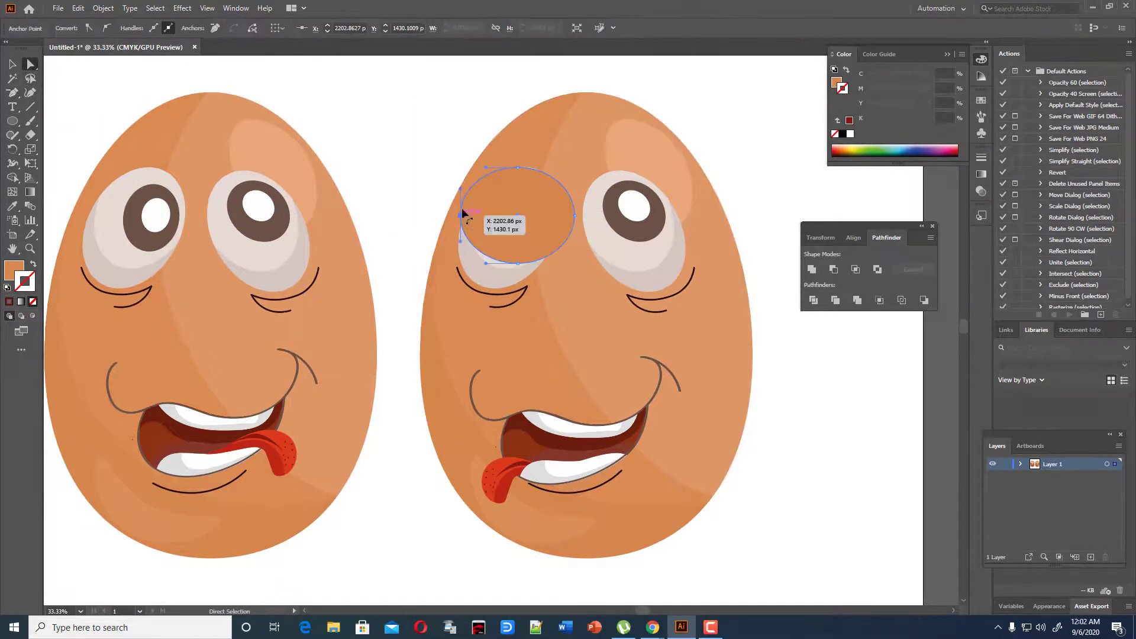
pyautogui.moveTo(464, 214); pyautogui.dragTo(472, 192)
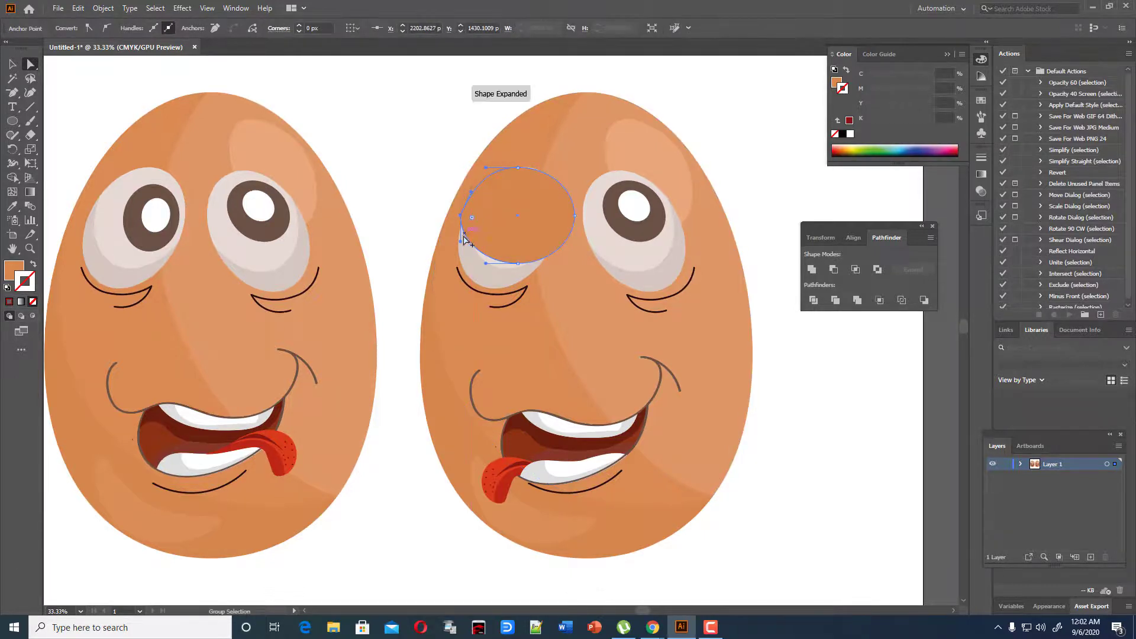
pyautogui.moveTo(463, 243); pyautogui.dragTo(466, 245)
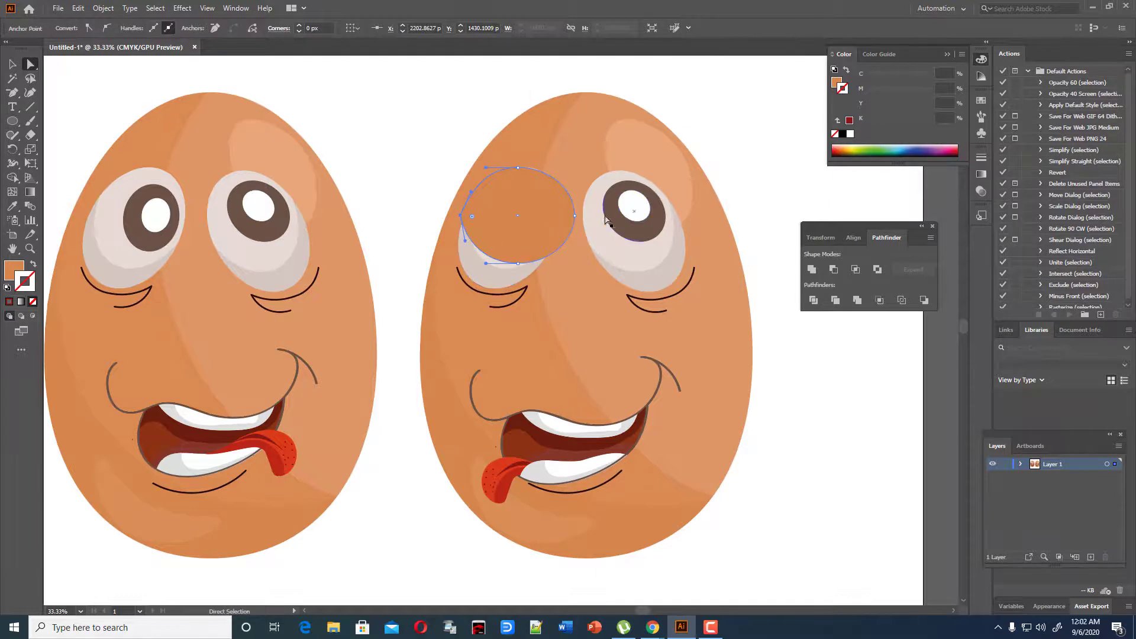
pyautogui.click(574, 216)
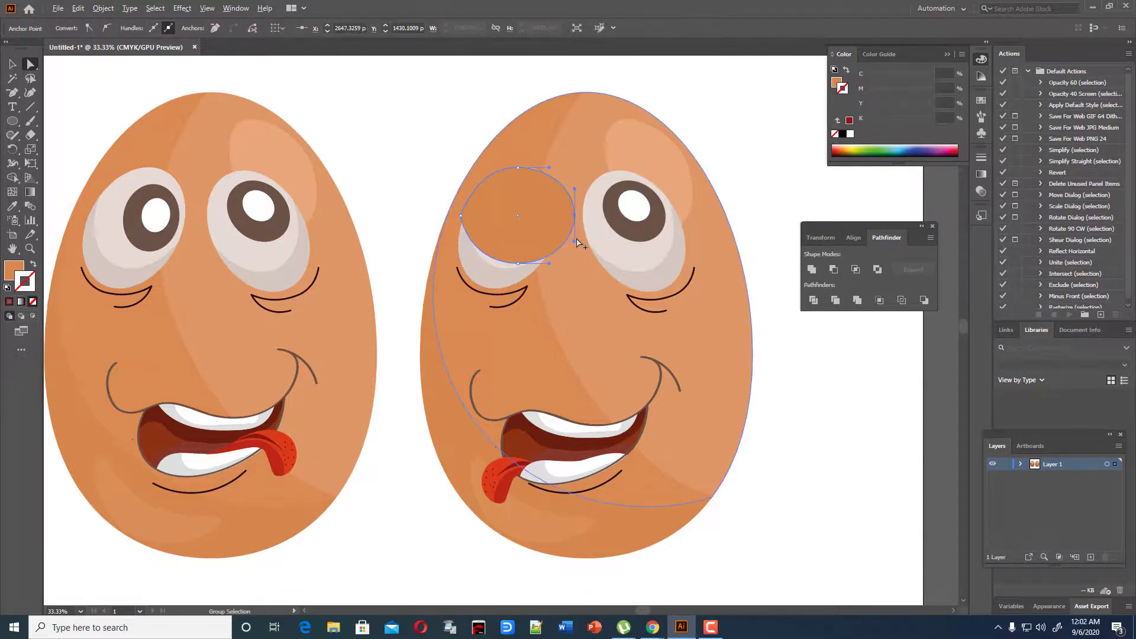
pyautogui.moveTo(575, 241); pyautogui.dragTo(569, 239)
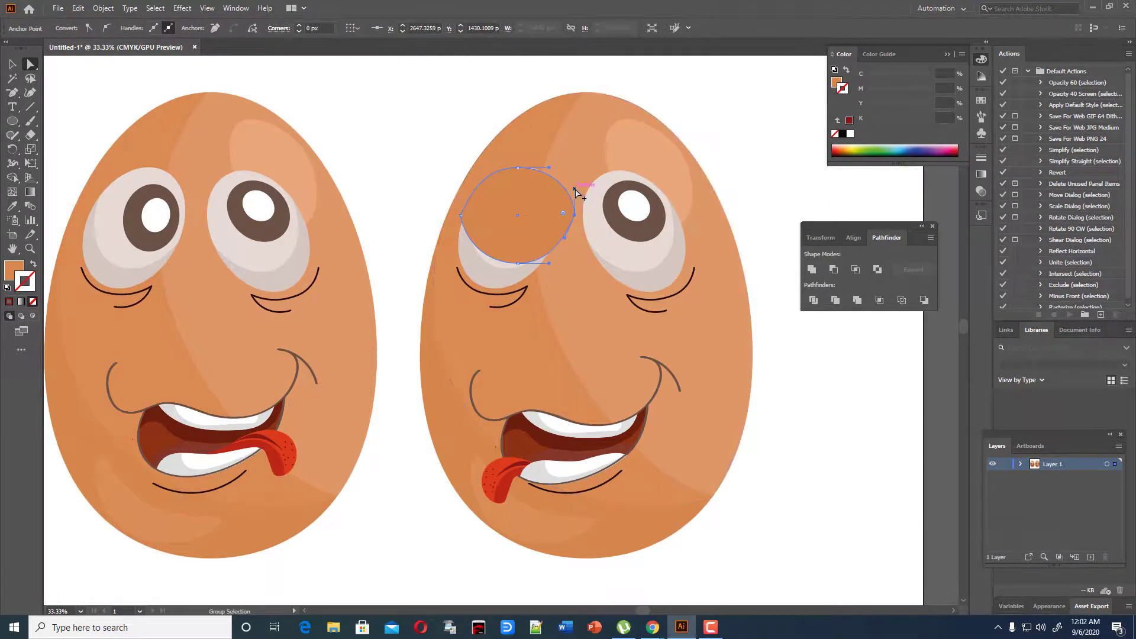
pyautogui.moveTo(575, 189); pyautogui.dragTo(567, 192)
# Step: Raise the eyelid's top anchor point slightly with the Curvature tool so the shape is about 385 px tall
pyautogui.hotkey('shift', '`')
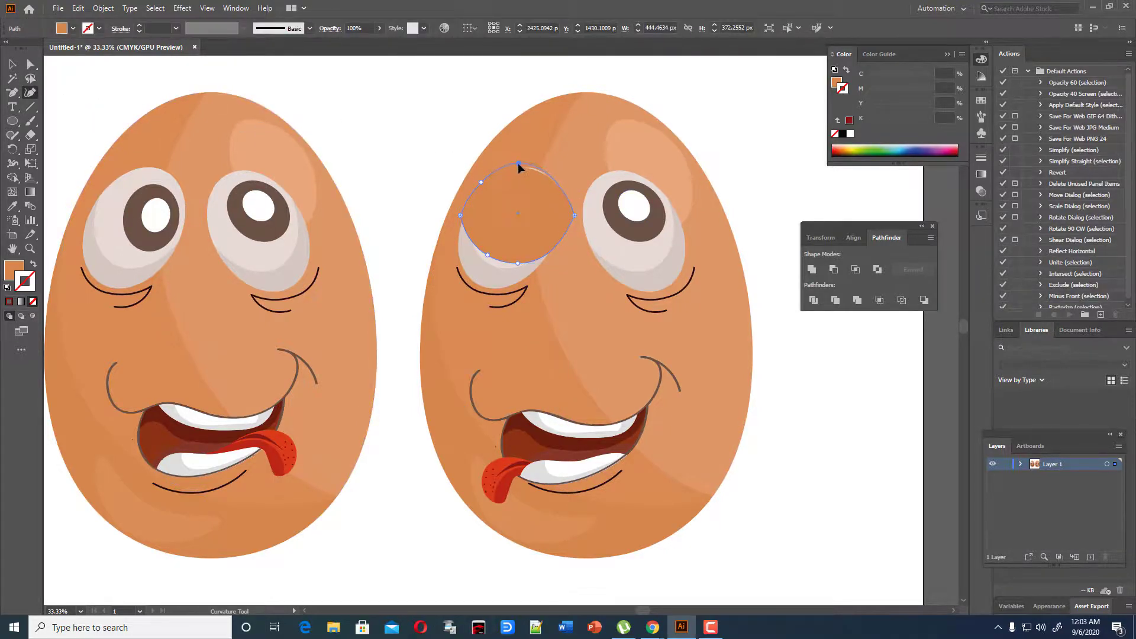
pyautogui.click(518, 164)
pyautogui.click(478, 180)
pyautogui.press('v')
pyautogui.click(304, 106)
pyautogui.click(583, 306)
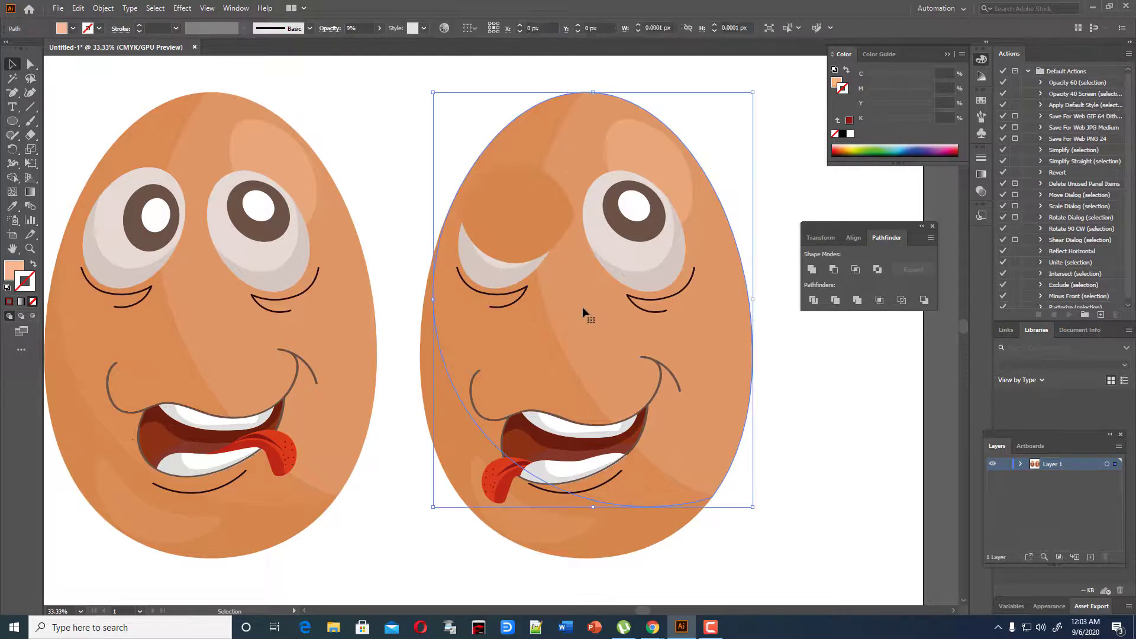
pyautogui.rightClick(701, 339)
pyautogui.click(672, 332)
pyautogui.click(810, 397)
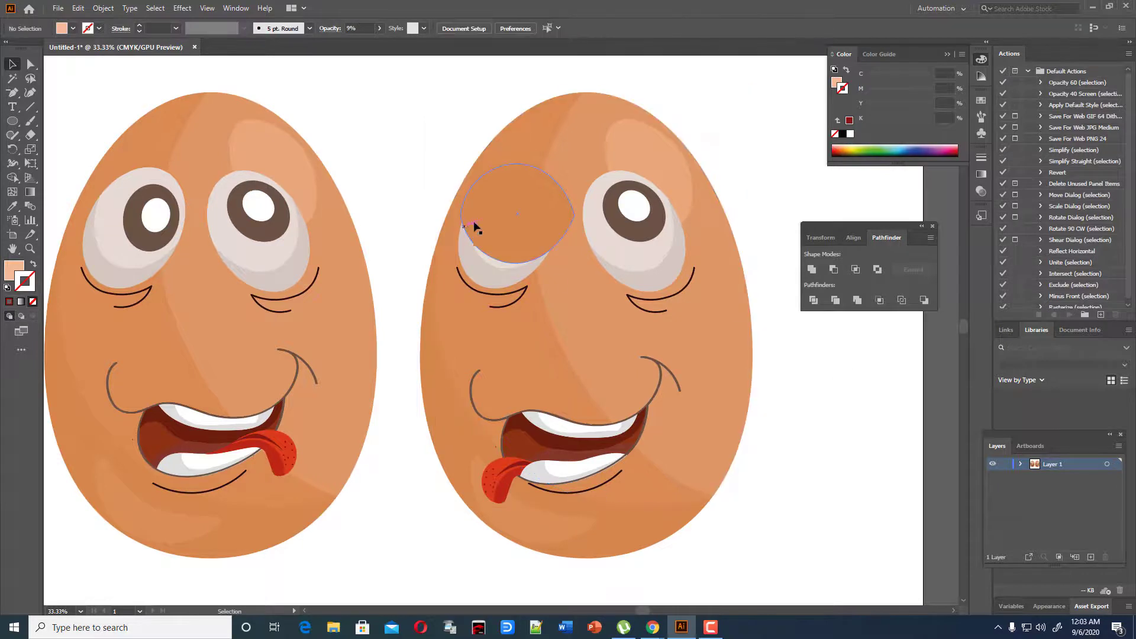
# Step: Move the orange eyelid off the right egg's left eye to the blank area below and between the two eggs
pyautogui.click(510, 228)
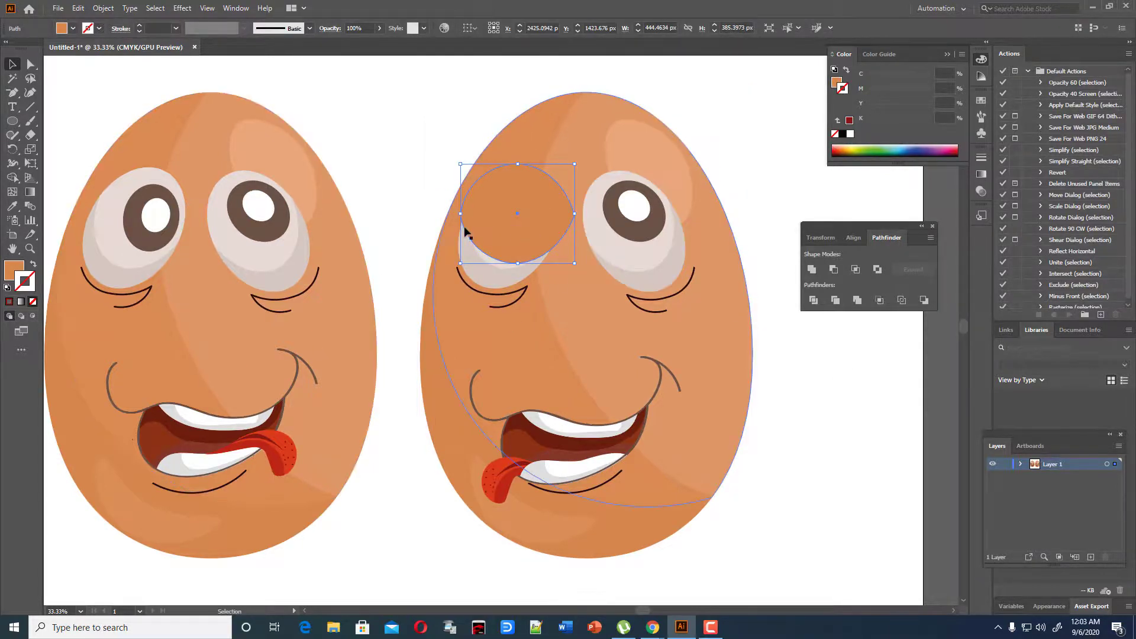
pyautogui.moveTo(516, 221); pyautogui.dragTo(514, 222)
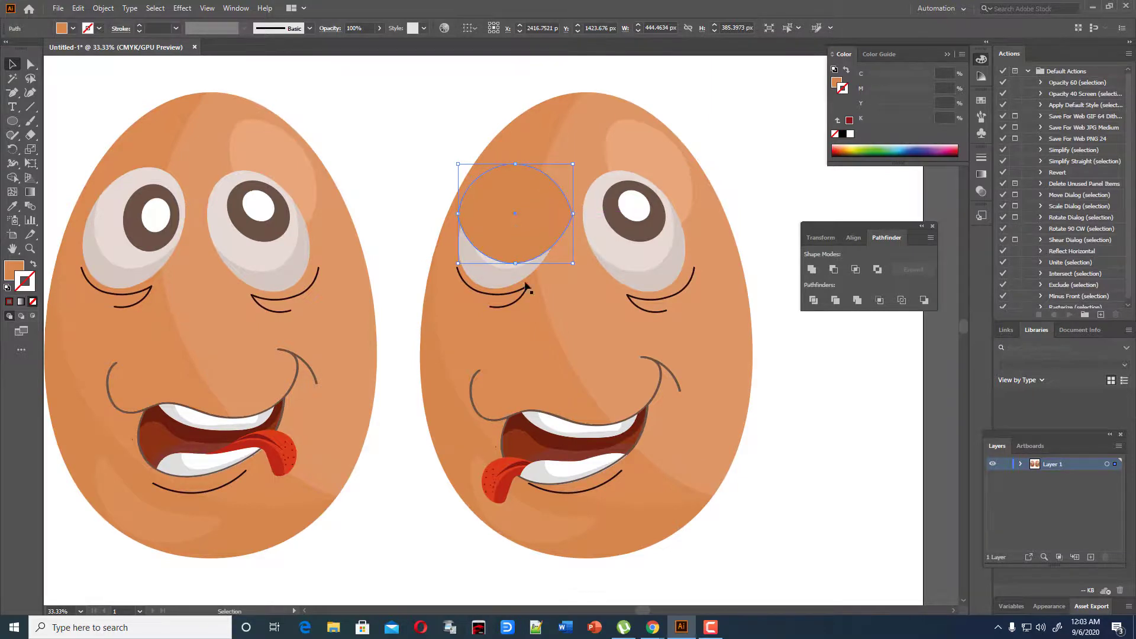
pyautogui.click(803, 403)
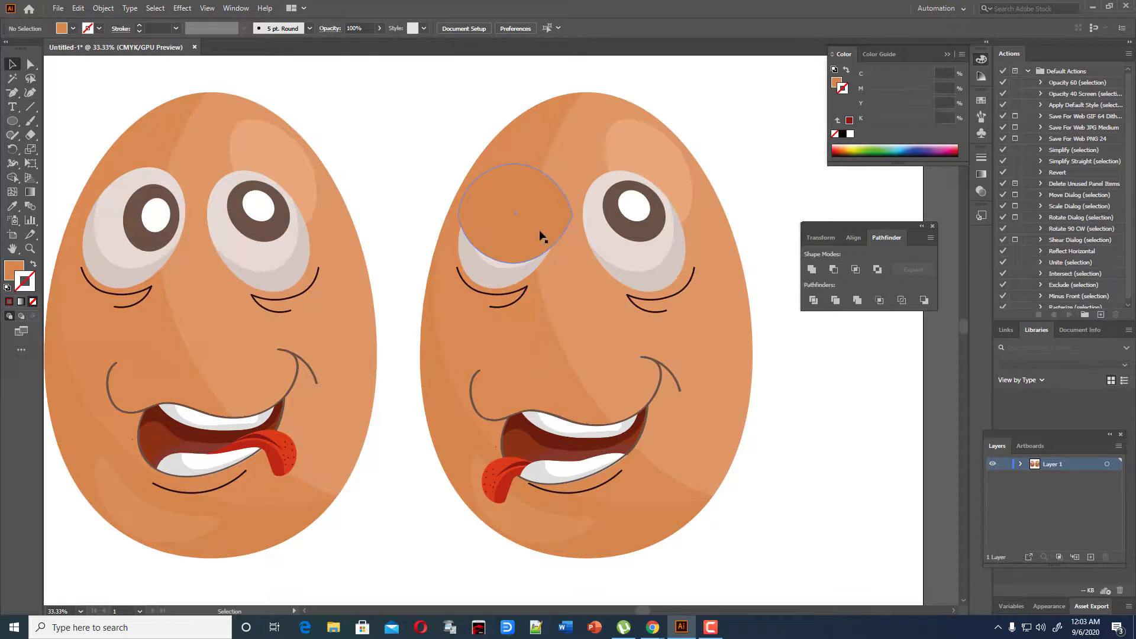
pyautogui.scroll(-2, 539, 237)
pyautogui.moveTo(527, 170); pyautogui.dragTo(447, 531)
pyautogui.scroll(-3, 464, 517)
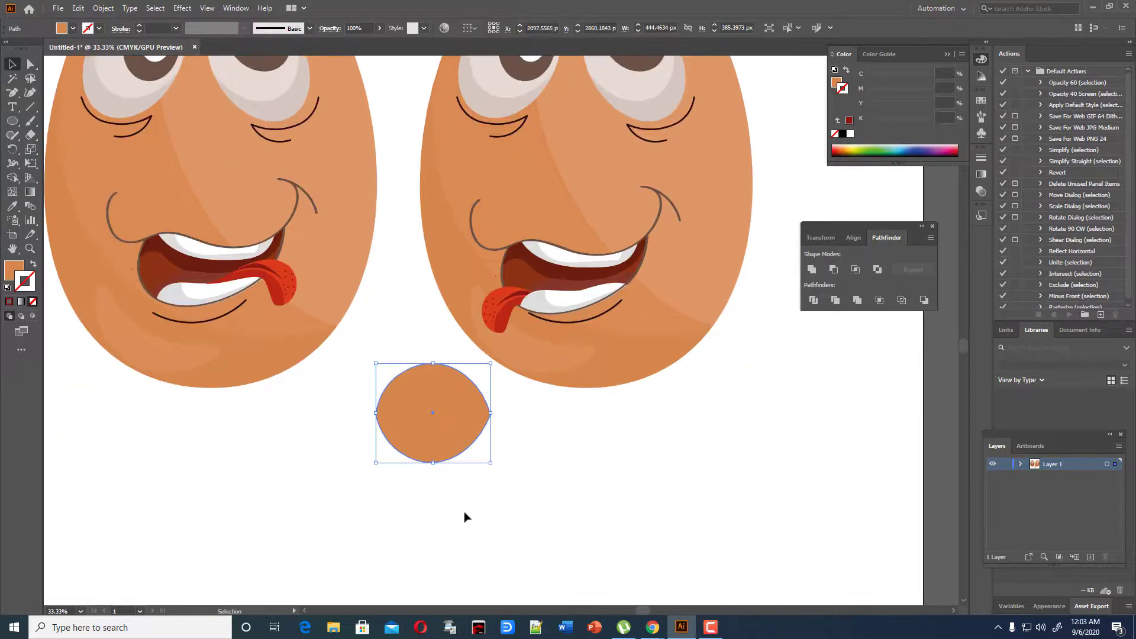
pyautogui.click(543, 496)
pyautogui.moveTo(448, 451); pyautogui.dragTo(439, 501)
pyautogui.click(553, 500)
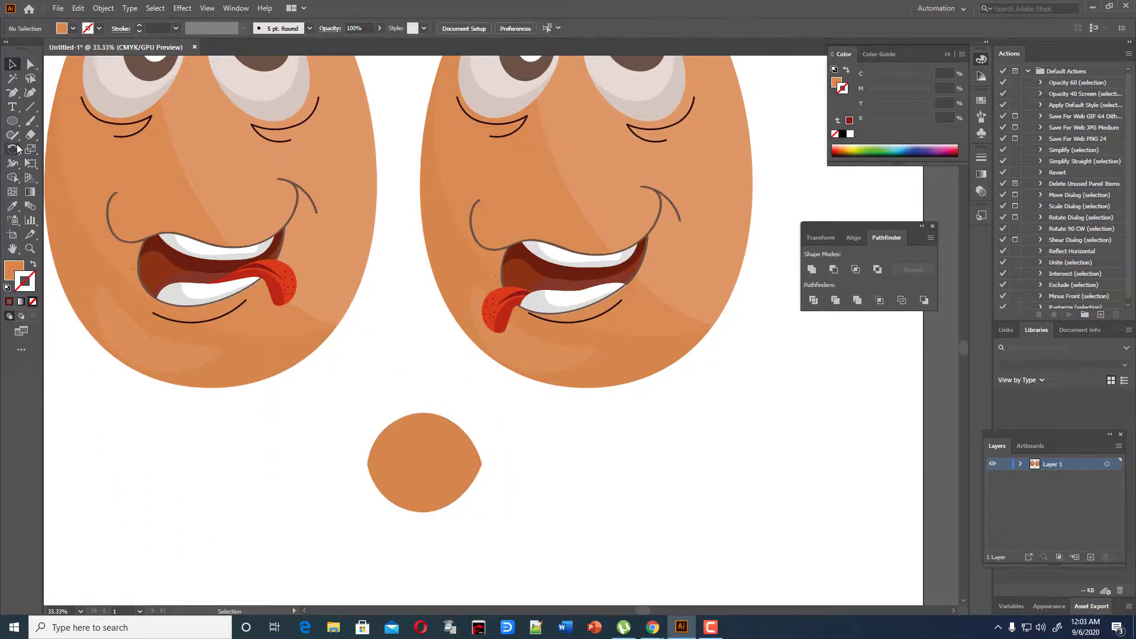
# Step: Draw an ellipse about 466 by 507 px over the eyelid's right part and apply the pale face highlight's sampled appearance
pyautogui.moveTo(12, 120); pyautogui.dragTo(49, 151)
pyautogui.scroll(1, 441, 494)
pyautogui.moveTo(401, 430); pyautogui.dragTo(521, 561)
pyautogui.scroll(1, 633, 604)
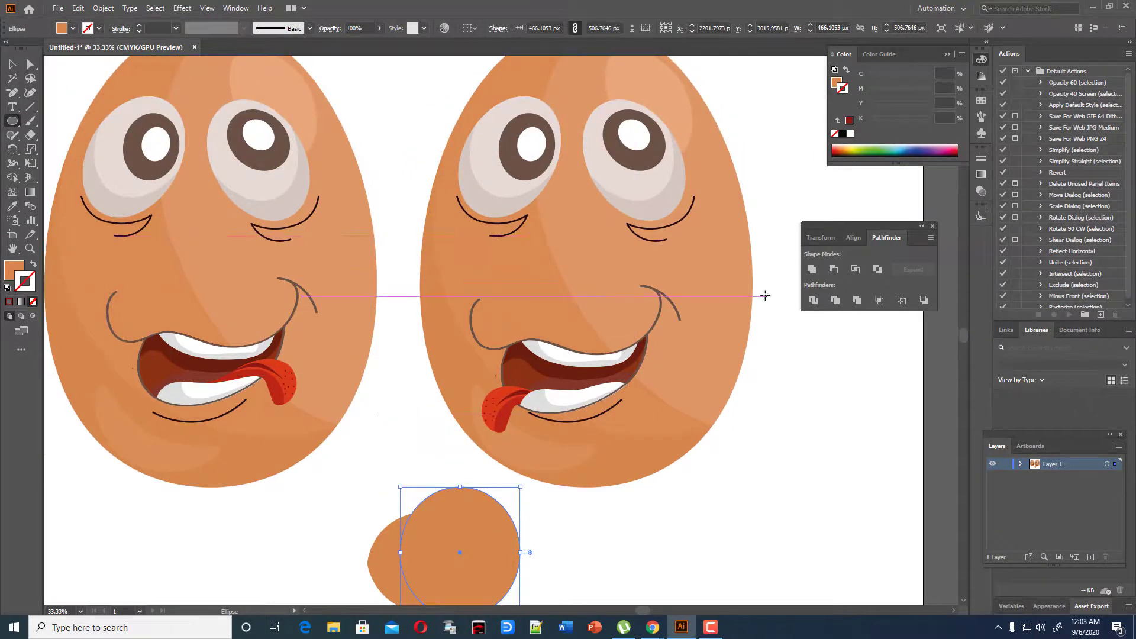
pyautogui.press('i')
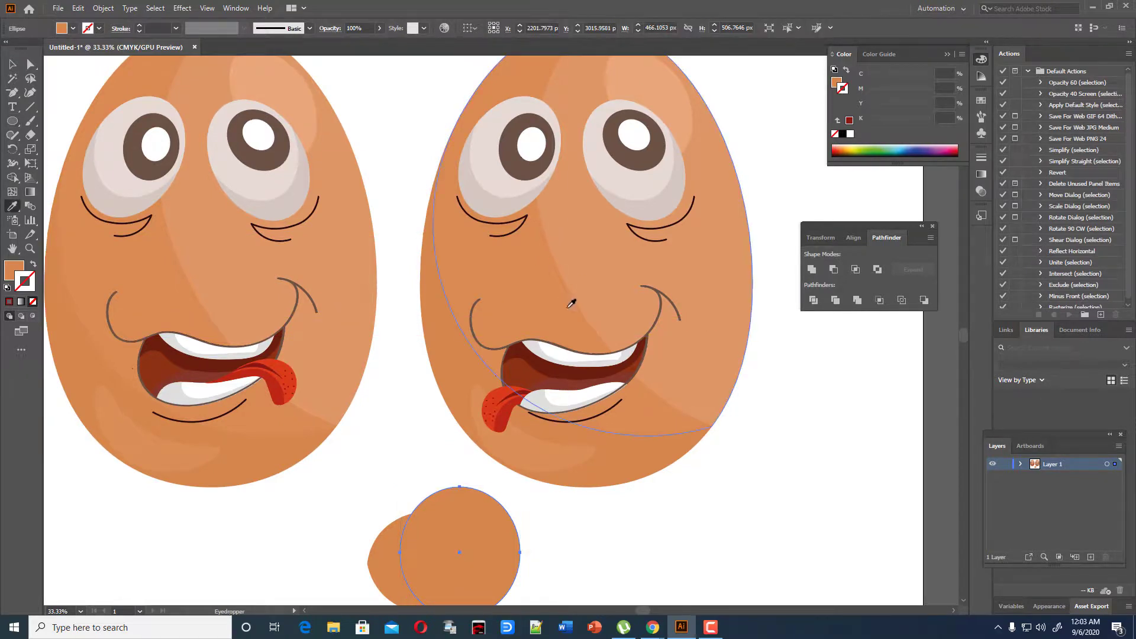
pyautogui.click(711, 355)
pyautogui.scroll(-1, 716, 353)
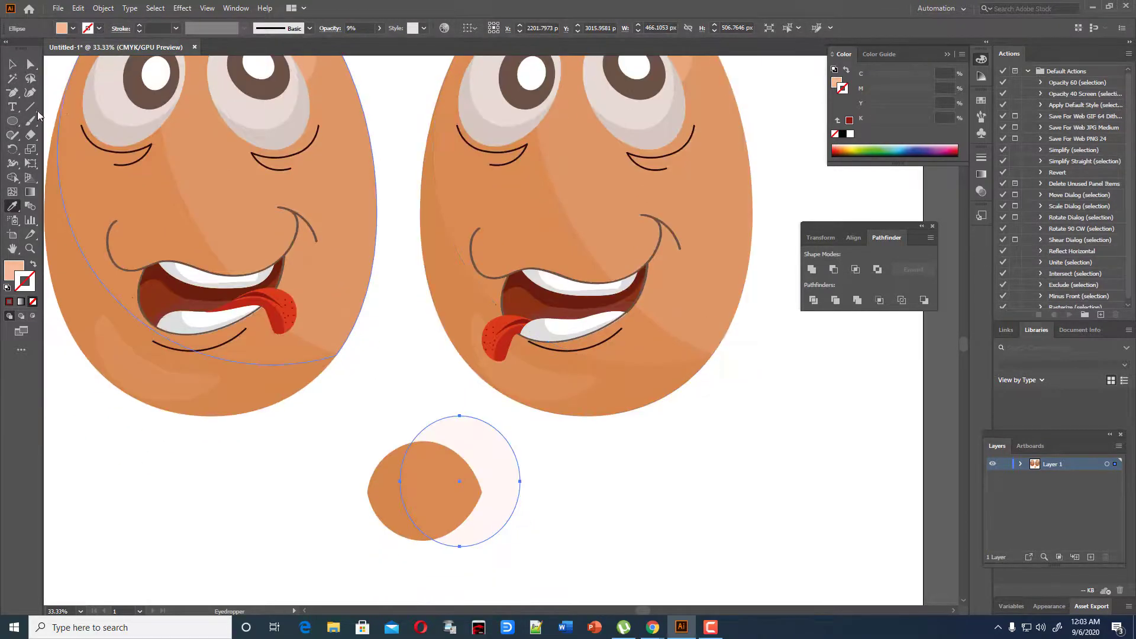
pyautogui.click(15, 67)
pyautogui.click(563, 475)
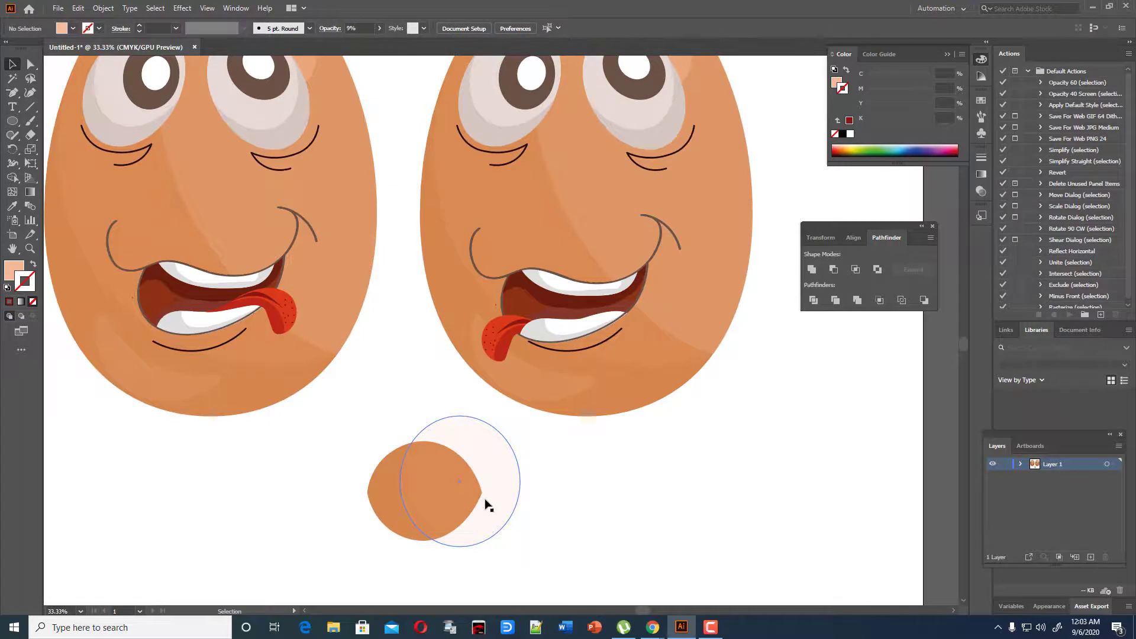
# Step: Duplicate the pale ellipse and offset the copy slightly to the left over the eyelid
pyautogui.moveTo(488, 505)
pyautogui.mouseDown()
pyautogui.moveTo(462, 506)
pyautogui.moveTo(472, 503)
pyautogui.mouseUp()
pyautogui.click(12, 206)
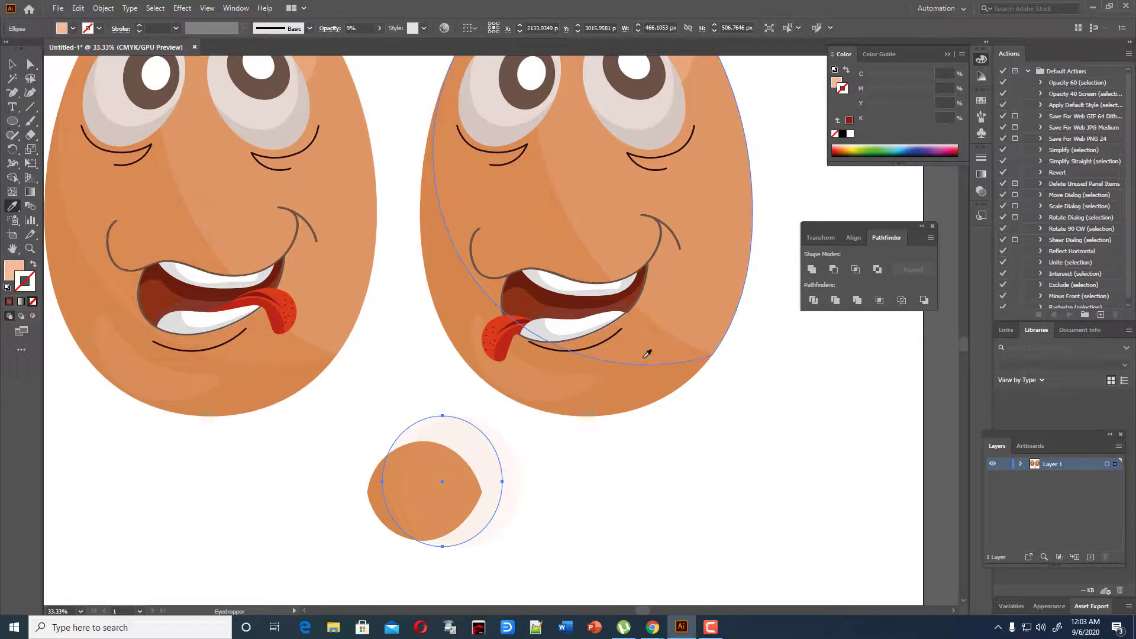
pyautogui.click(11, 64)
pyautogui.click(650, 500)
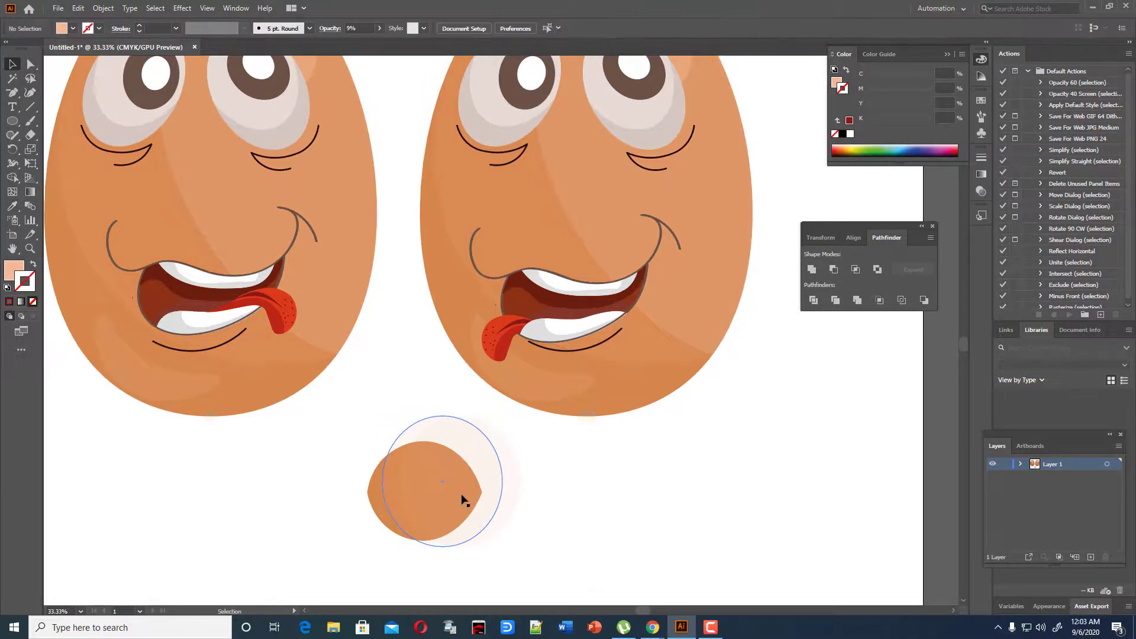
pyautogui.click(461, 496)
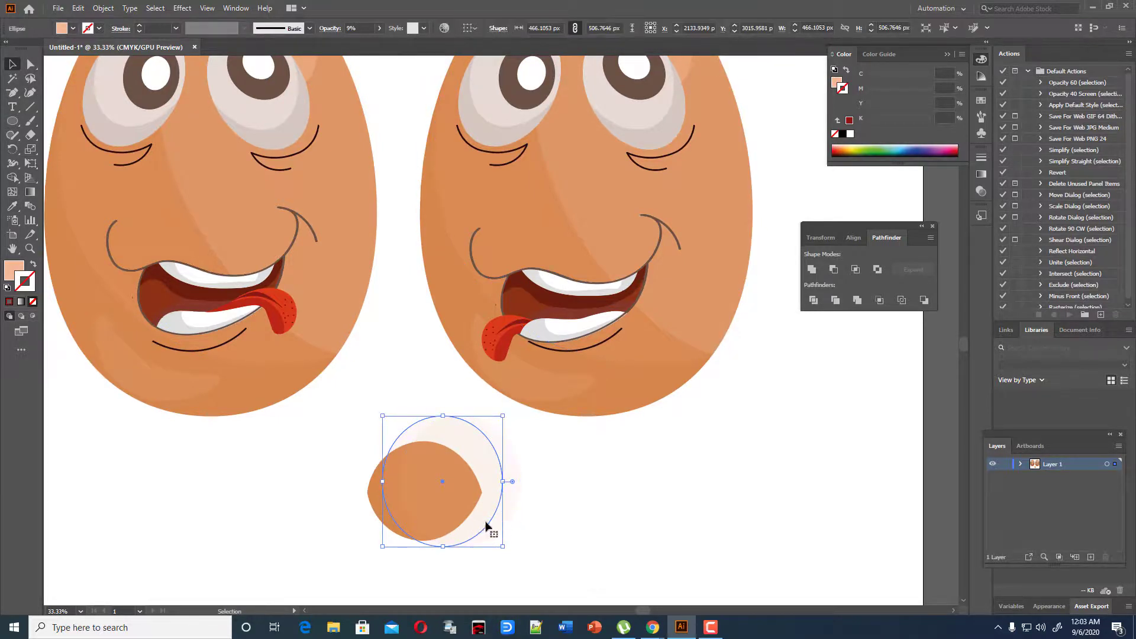
# Step: Set the opacity of the original, rightmost pale ellipse to 20%
pyautogui.moveTo(485, 526); pyautogui.dragTo(512, 518)
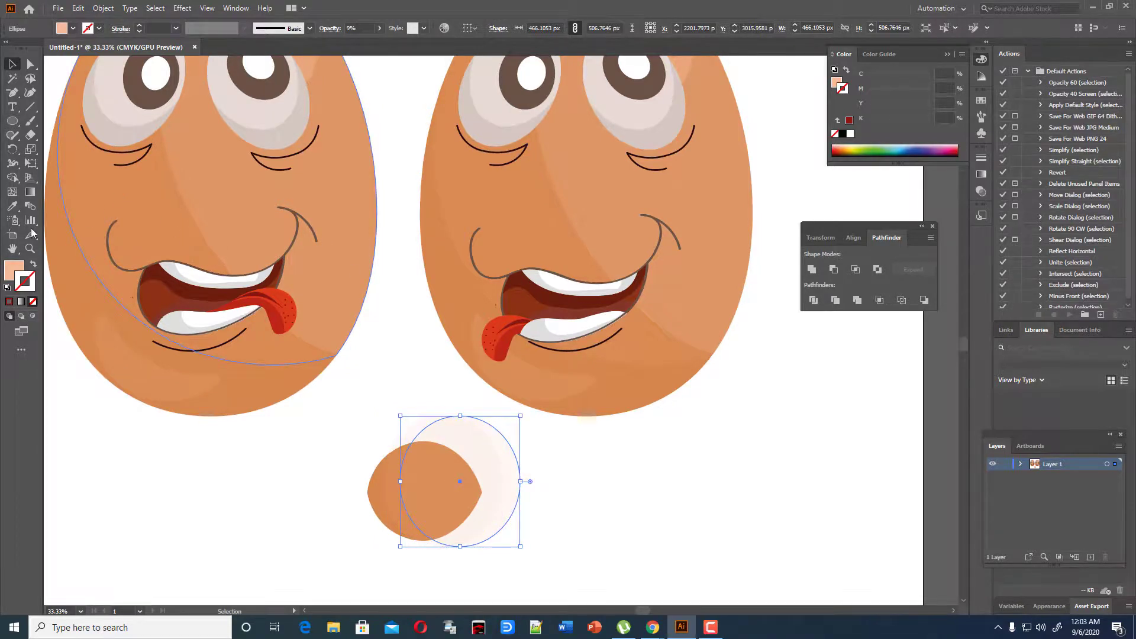
pyautogui.click(12, 206)
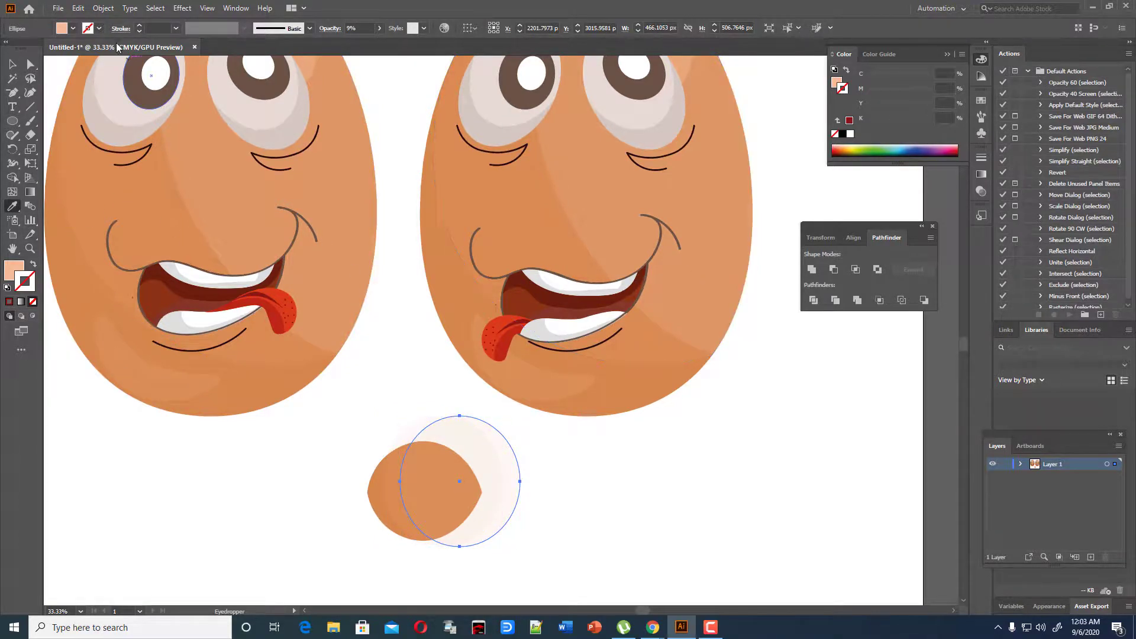
pyautogui.click(378, 30)
pyautogui.moveTo(339, 46); pyautogui.dragTo(348, 51)
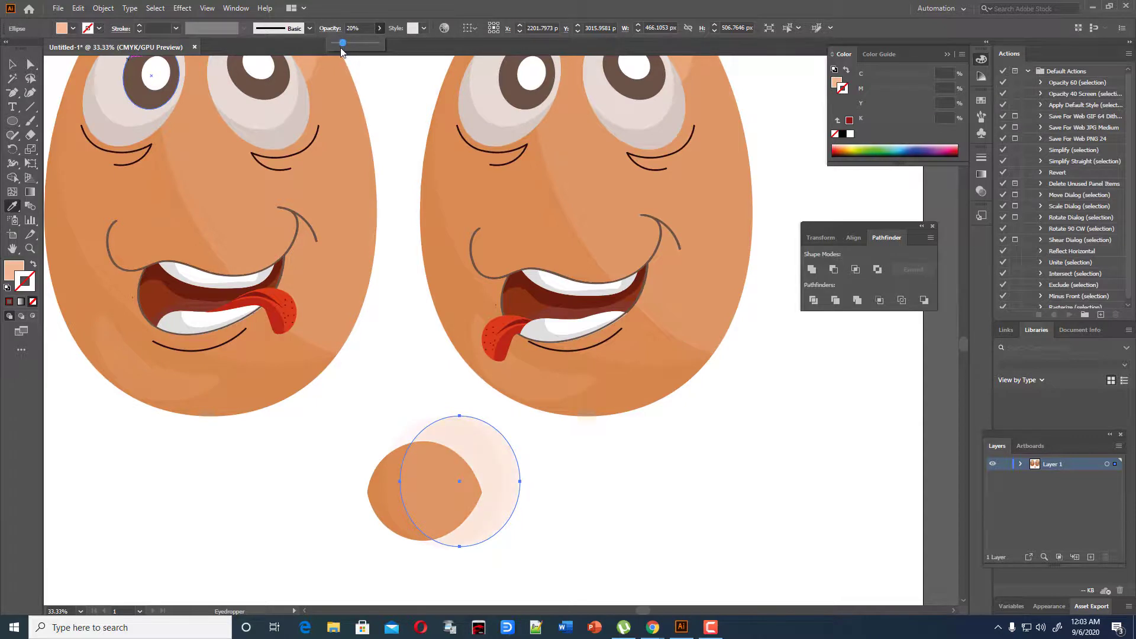
pyautogui.click(12, 64)
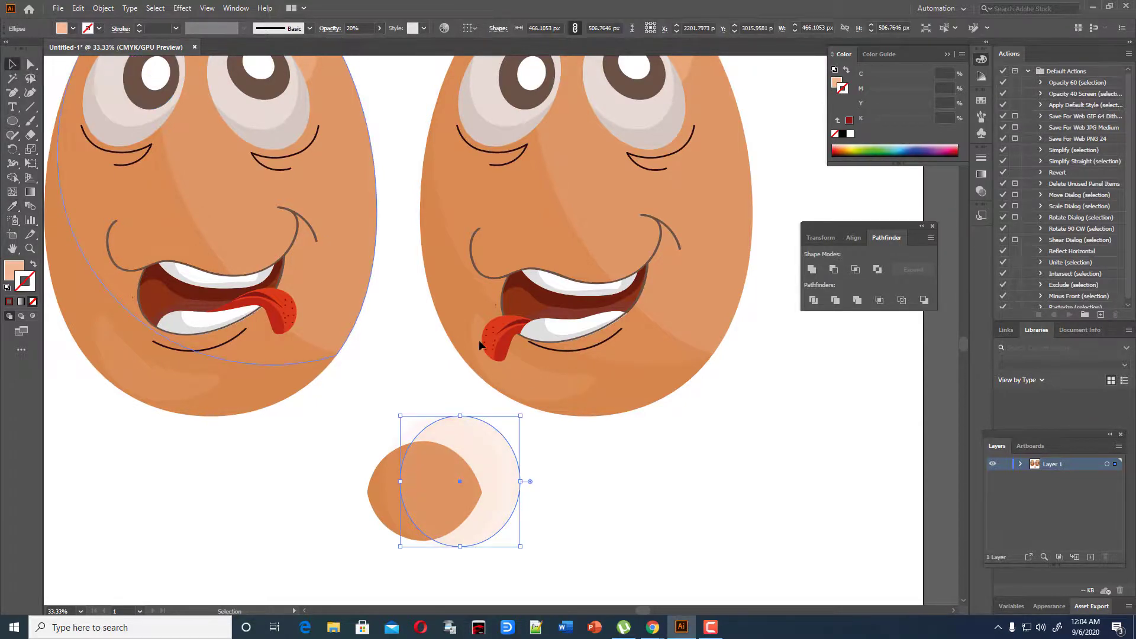
pyautogui.click(567, 454)
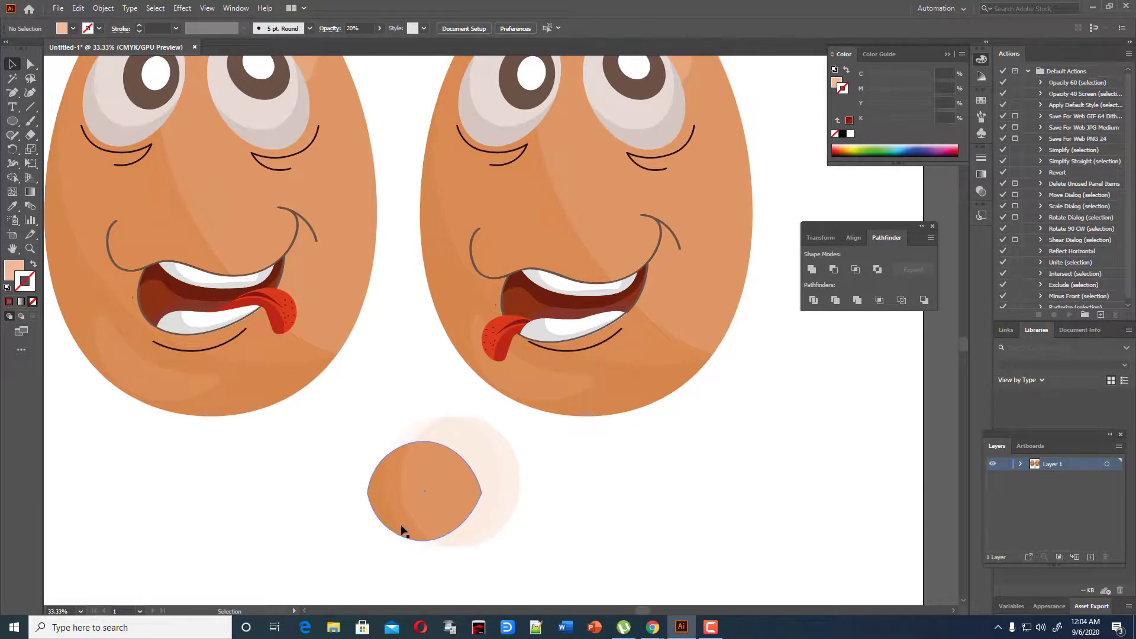
# Step: Reapply the sampled appearance of the pale face highlight to the rightmost pale ellipse
pyautogui.click(508, 517)
pyautogui.click(13, 206)
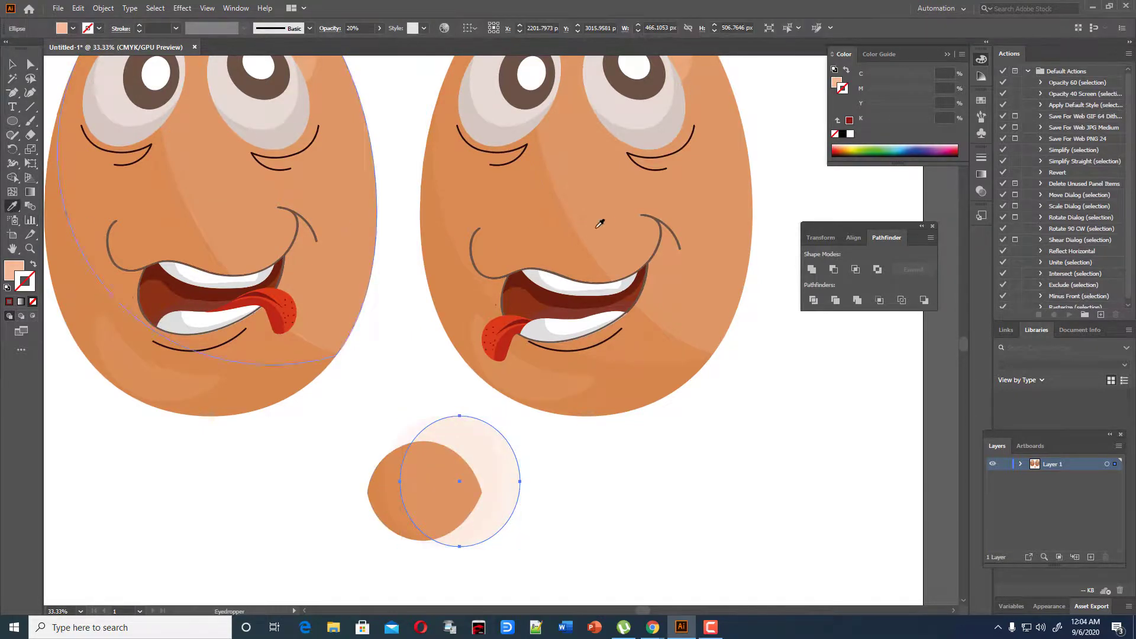
pyautogui.click(13, 64)
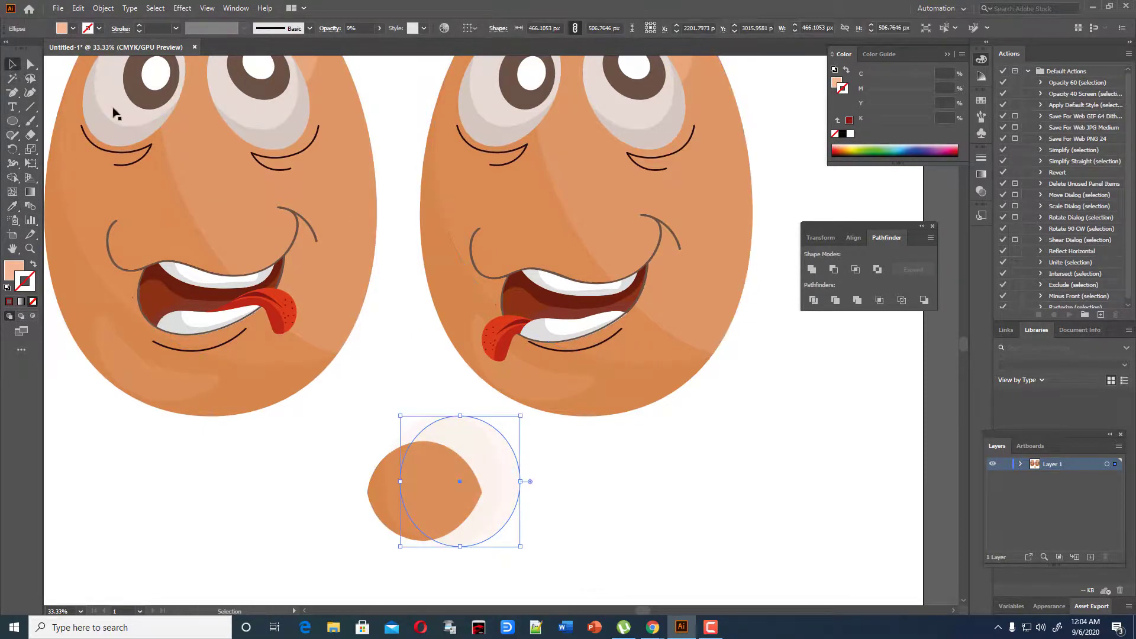
pyautogui.click(619, 485)
pyautogui.scroll(4, 620, 485)
pyautogui.scroll(-3, 619, 486)
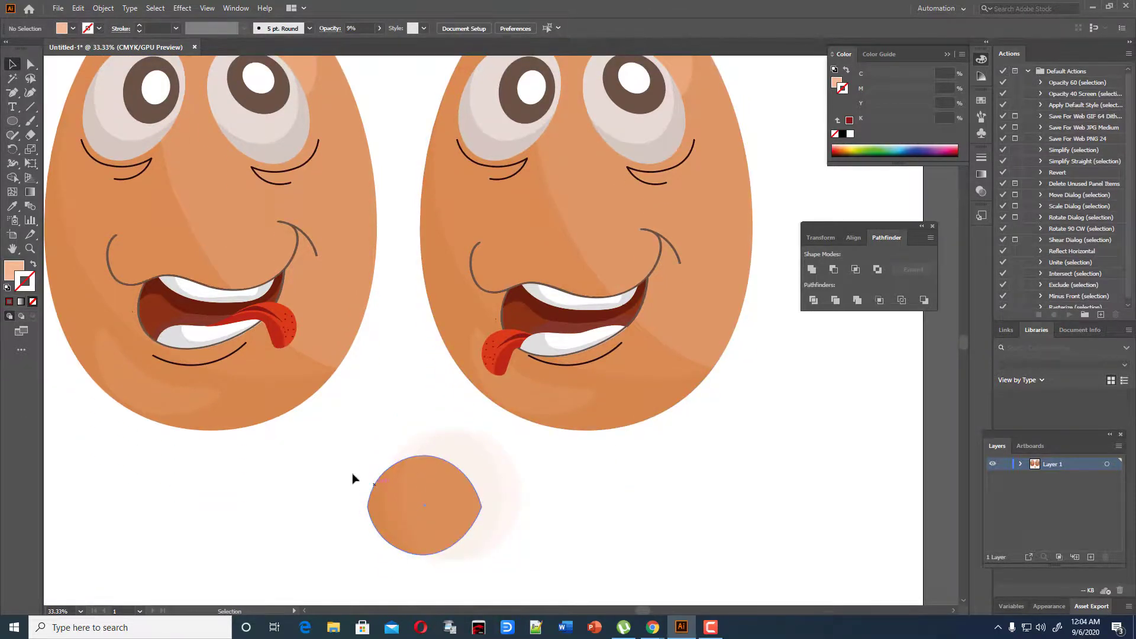
pyautogui.moveTo(349, 456); pyautogui.dragTo(641, 556)
pyautogui.scroll(-2, 378, 390)
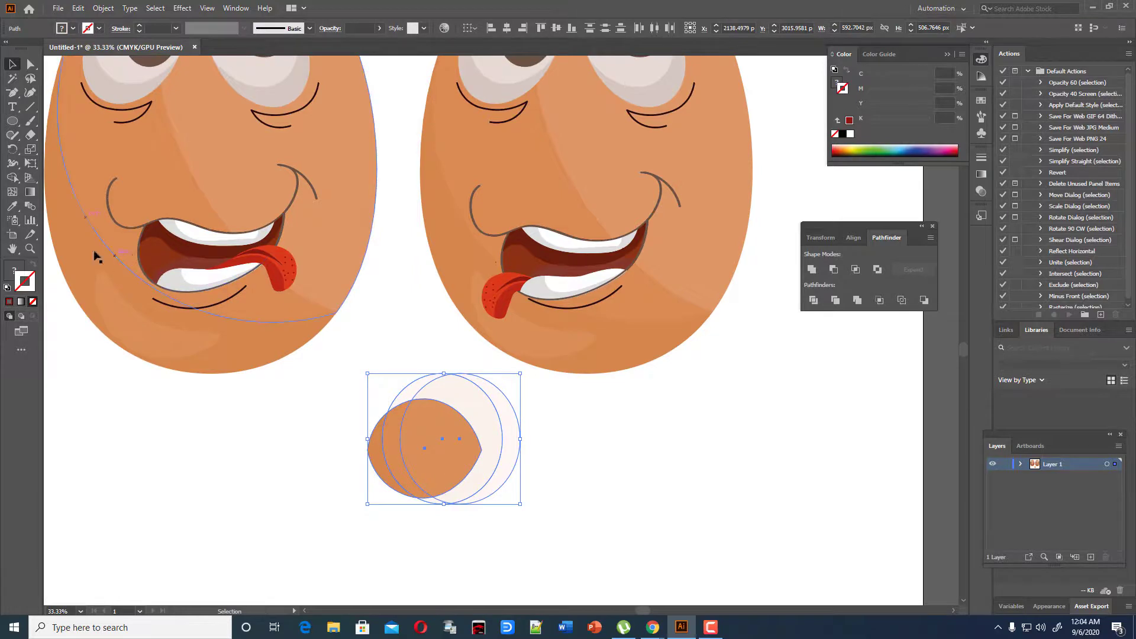
pyautogui.click(562, 451)
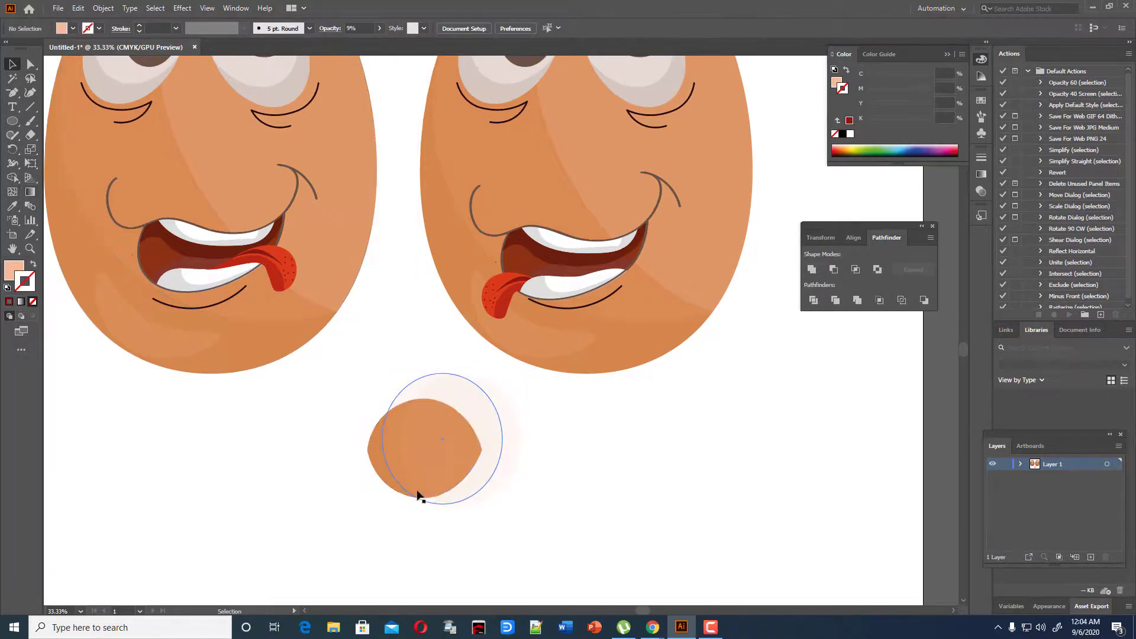
# Step: Change the orange eyelid's fill colour to the slightly duller CE8451
pyautogui.scroll(1, 388, 486)
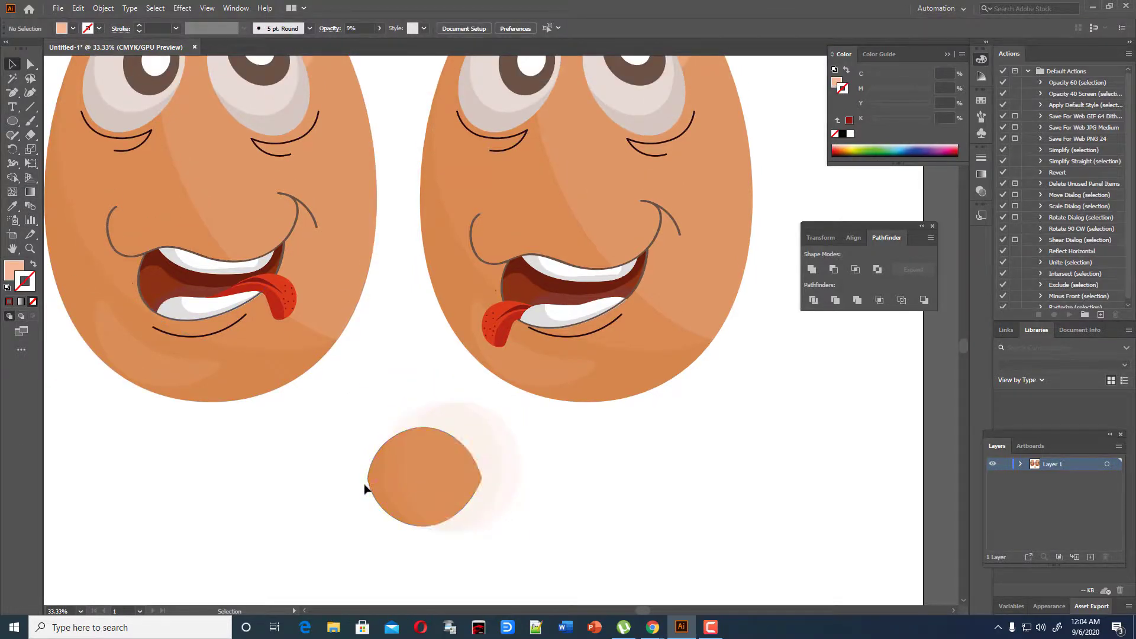
pyautogui.click(371, 490)
pyautogui.doubleClick(14, 270)
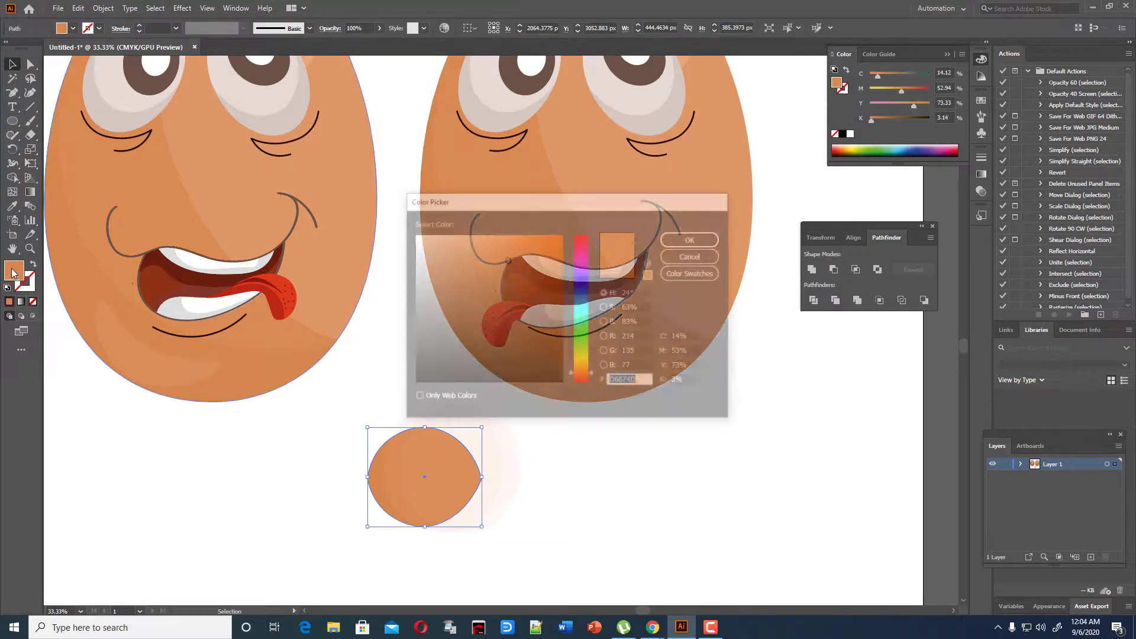
pyautogui.click(506, 261)
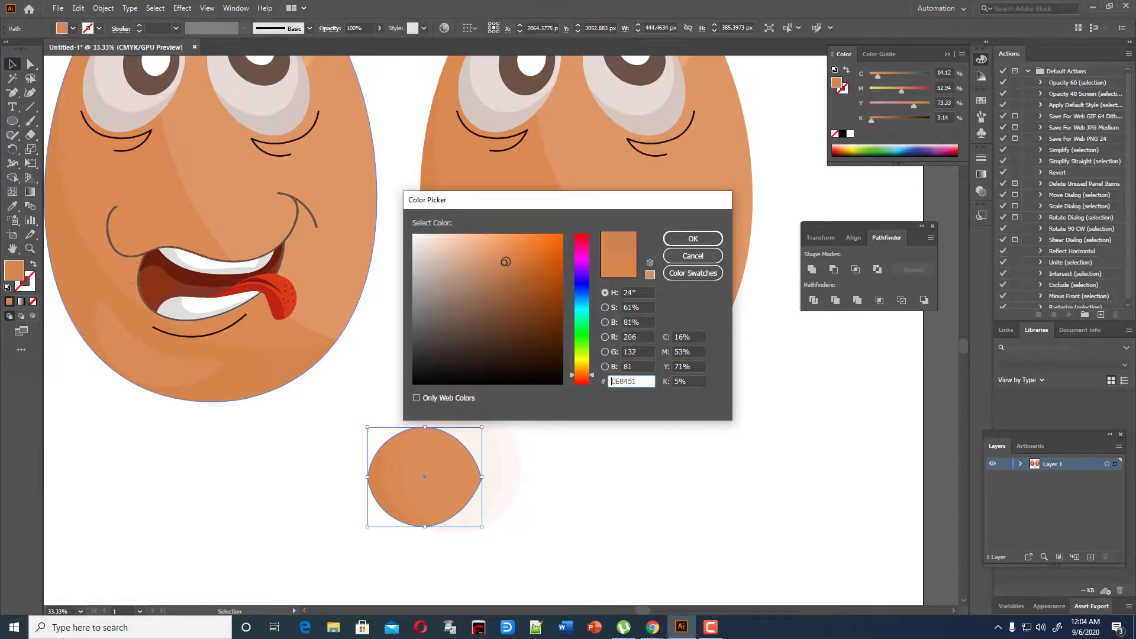
pyautogui.click(693, 238)
pyautogui.click(740, 446)
pyautogui.scroll(2, 718, 444)
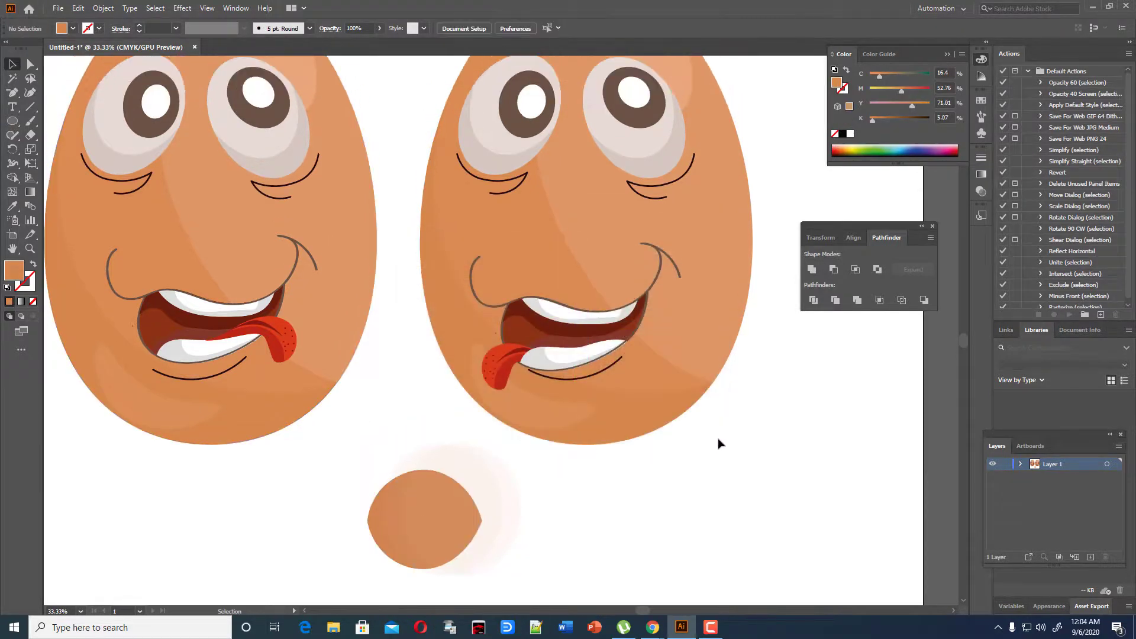
# Step: Trim away the parts of both pale ellipses outside the orange eyelid with the Shape Builder tool
pyautogui.scroll(-2, 334, 450)
pyautogui.moveTo(334, 450); pyautogui.dragTo(691, 586)
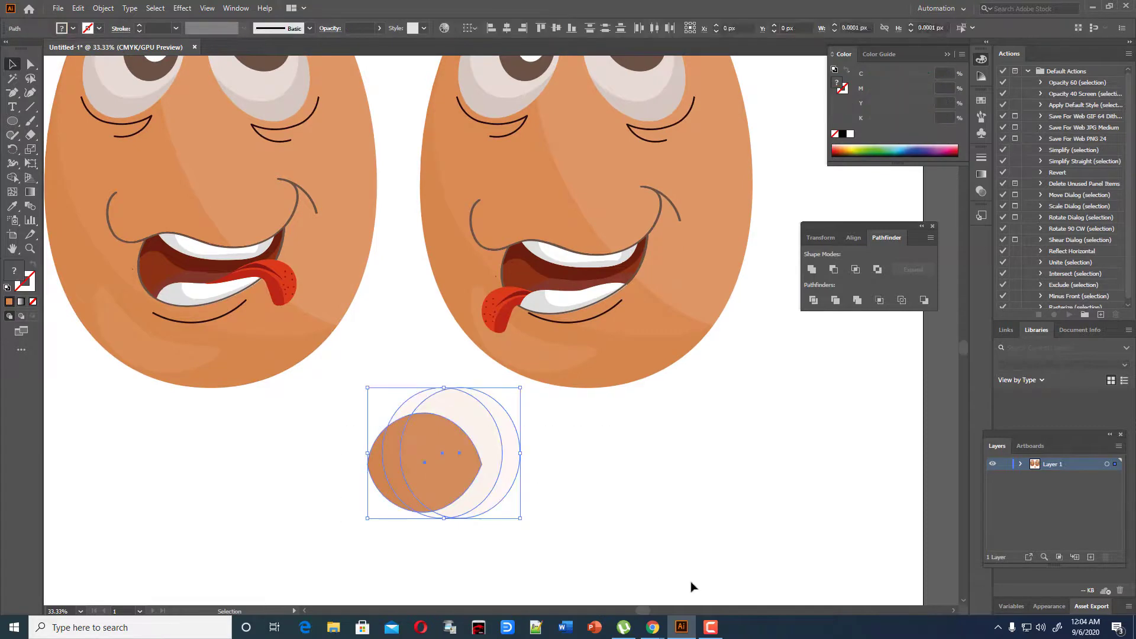
pyautogui.click(14, 178)
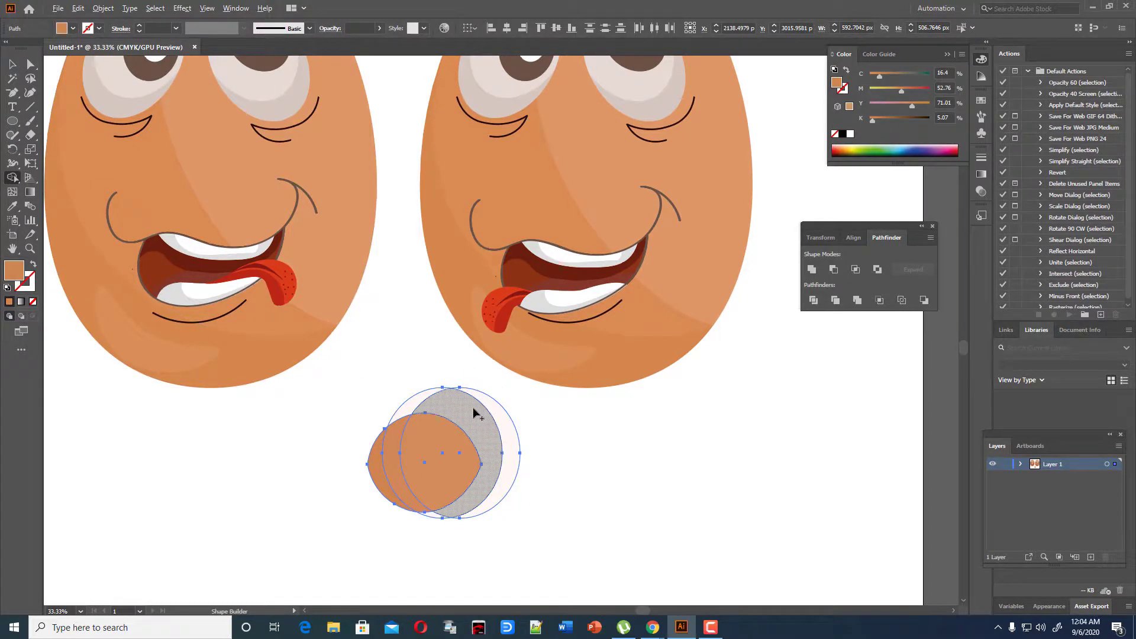
pyautogui.click(494, 414)
pyautogui.keyDown('alt'); pyautogui.click(507, 418); pyautogui.keyUp('alt')
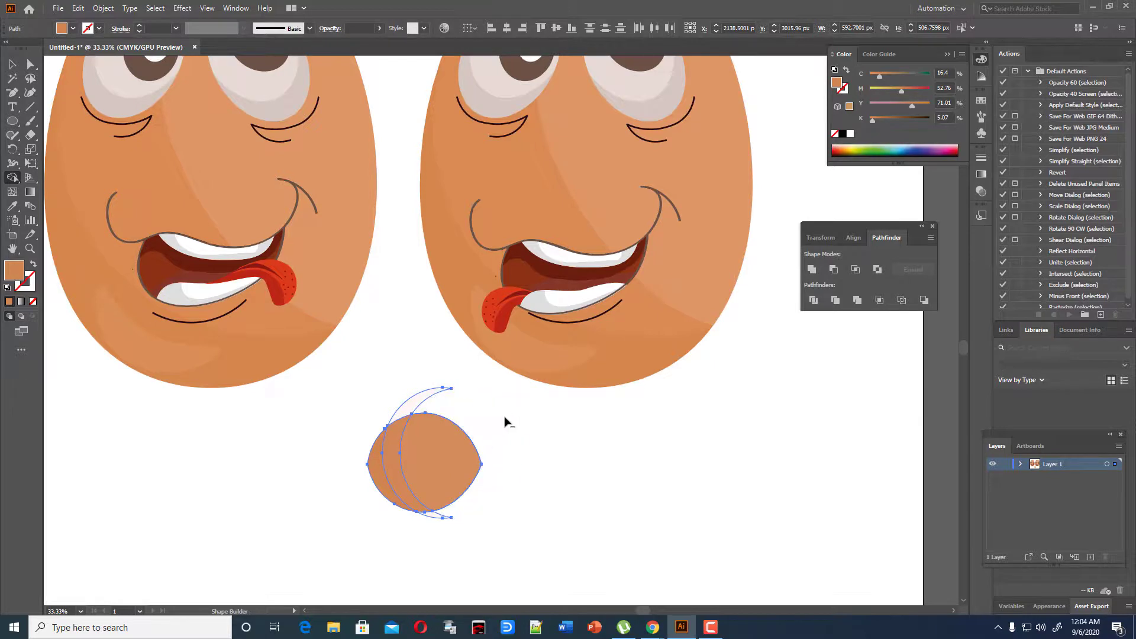
pyautogui.keyDown('alt'); pyautogui.click(436, 401); pyautogui.keyUp('alt')
pyautogui.keyDown('alt'); pyautogui.click(441, 515); pyautogui.keyUp('alt')
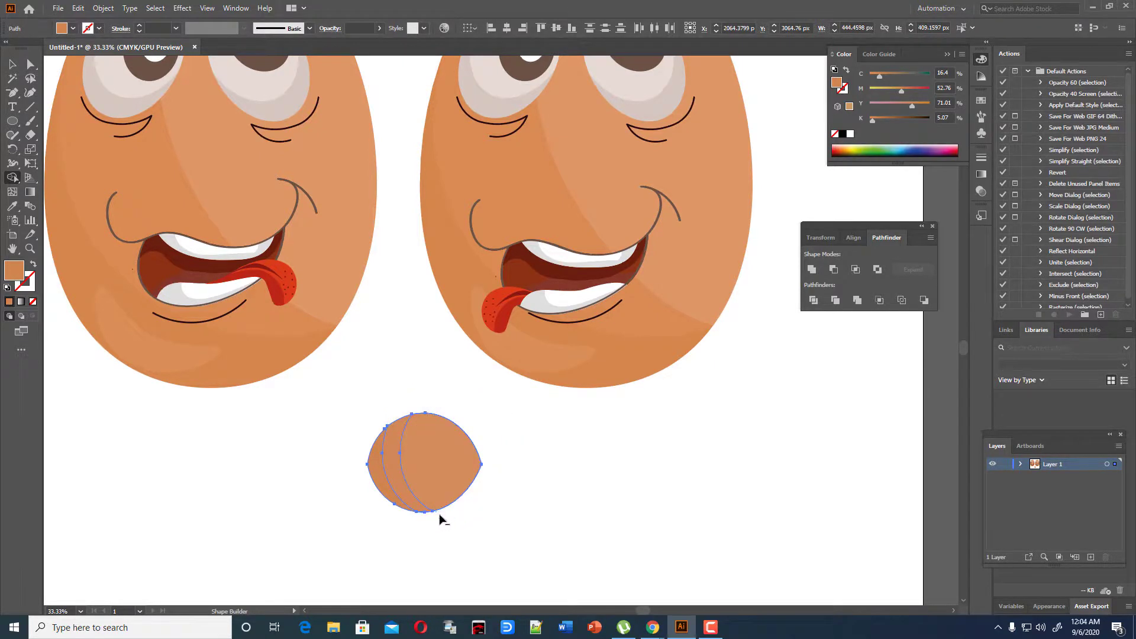
pyautogui.click(12, 64)
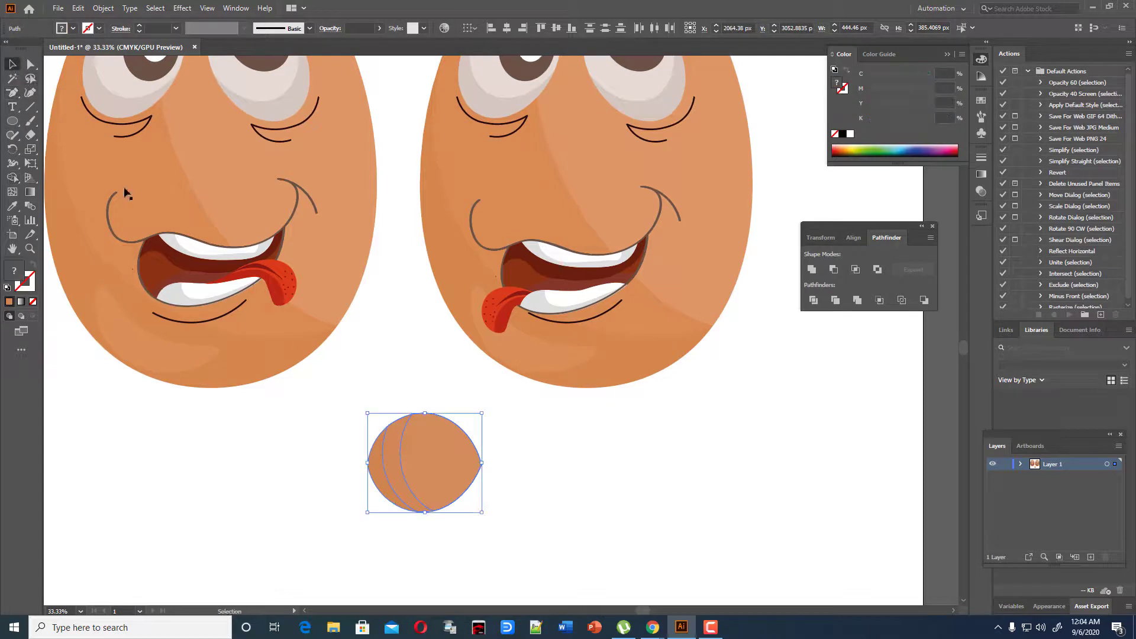
pyautogui.click(516, 494)
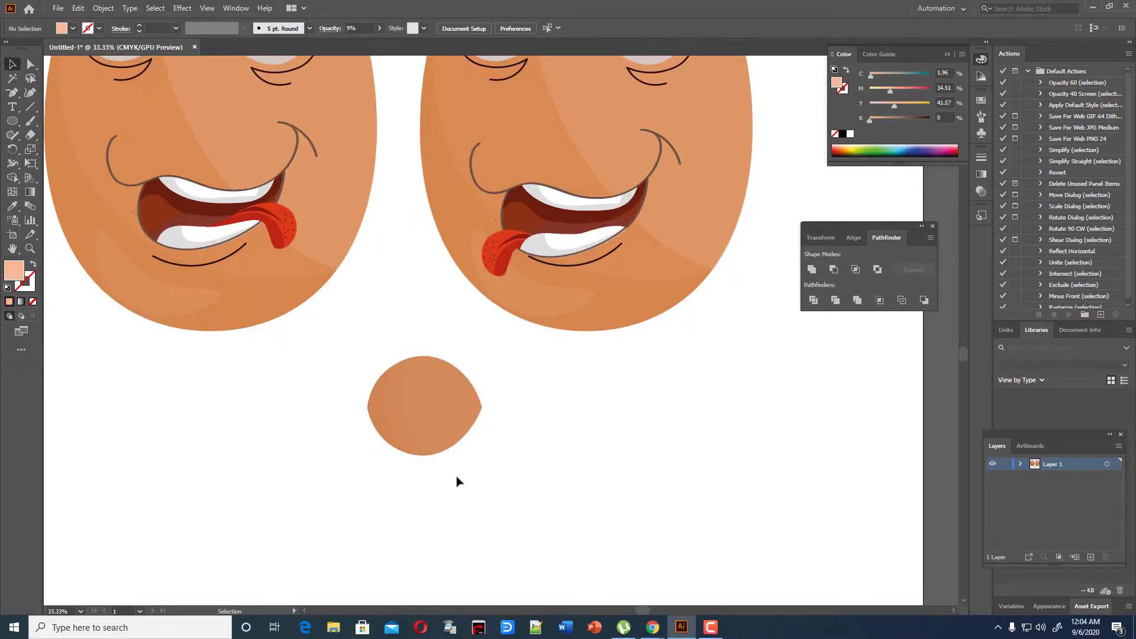
# Step: Move the eyelid together with its highlight pieces slightly to the right on the empty canvas below the eggs
pyautogui.moveTo(347, 381); pyautogui.dragTo(563, 465)
pyautogui.click(682, 495)
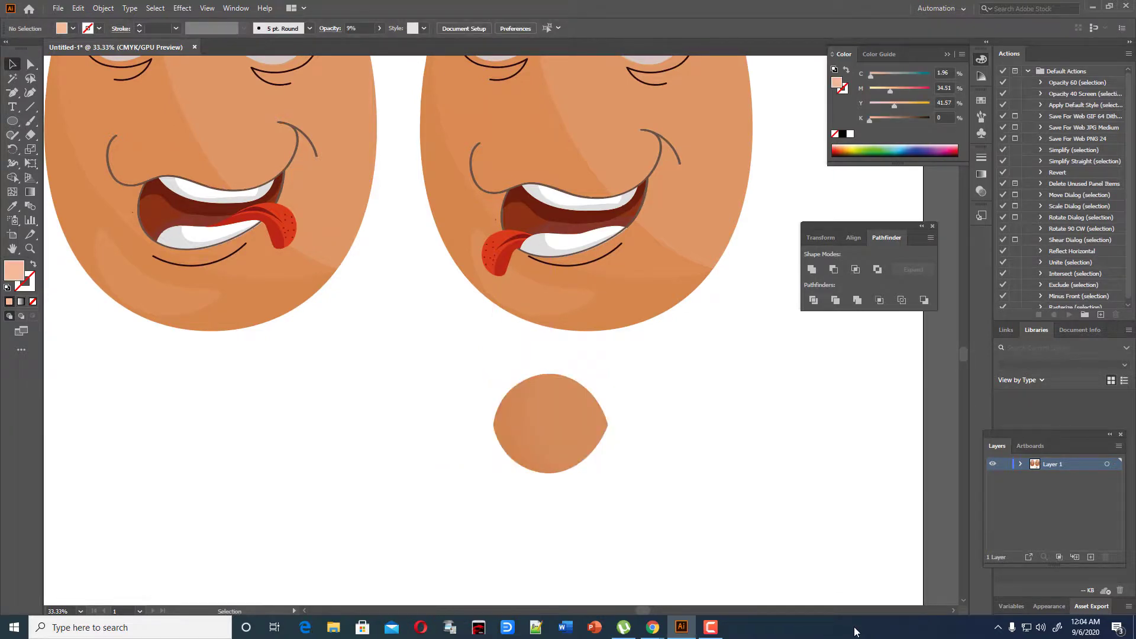
pyautogui.scroll(4, 357, 457)
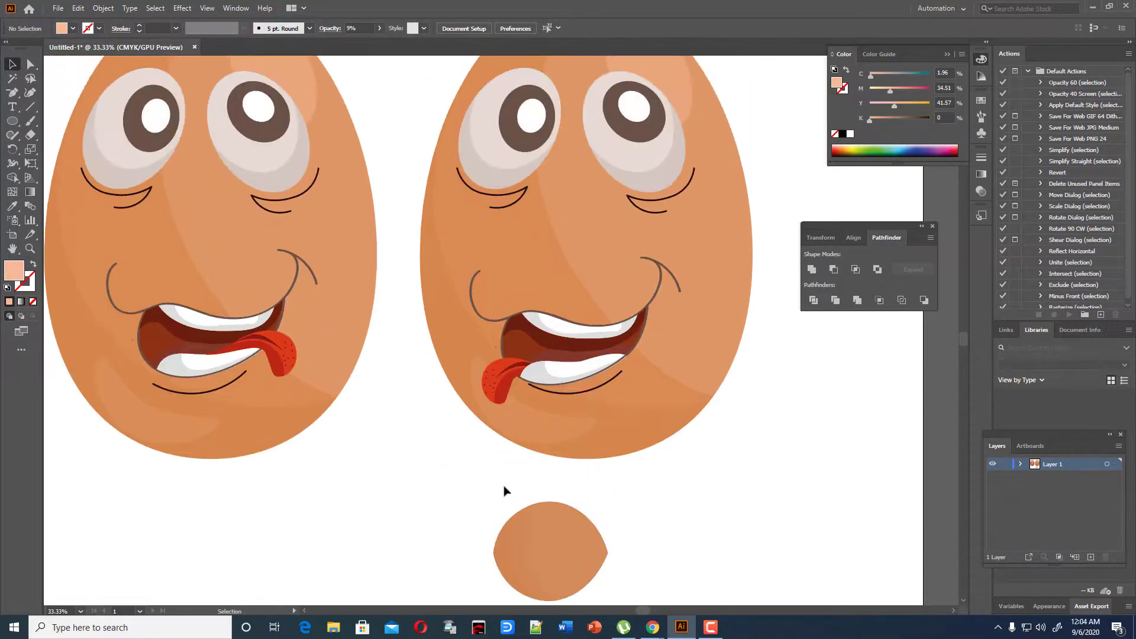
pyautogui.scroll(-2, 504, 493)
pyautogui.moveTo(446, 449); pyautogui.dragTo(725, 577)
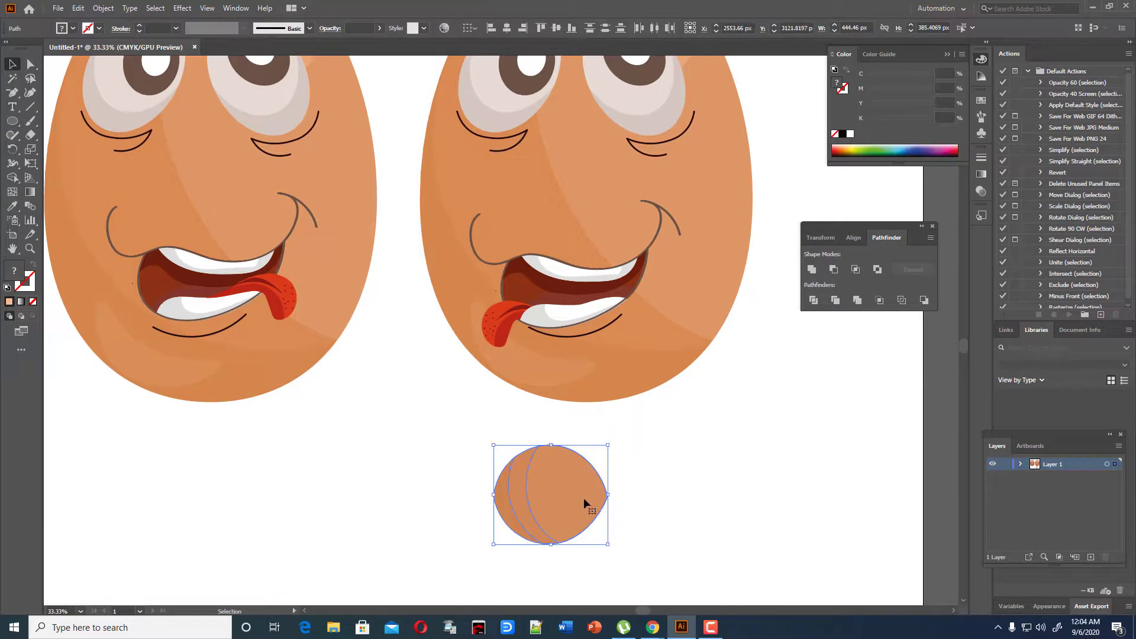
pyautogui.moveTo(584, 499); pyautogui.dragTo(498, 497)
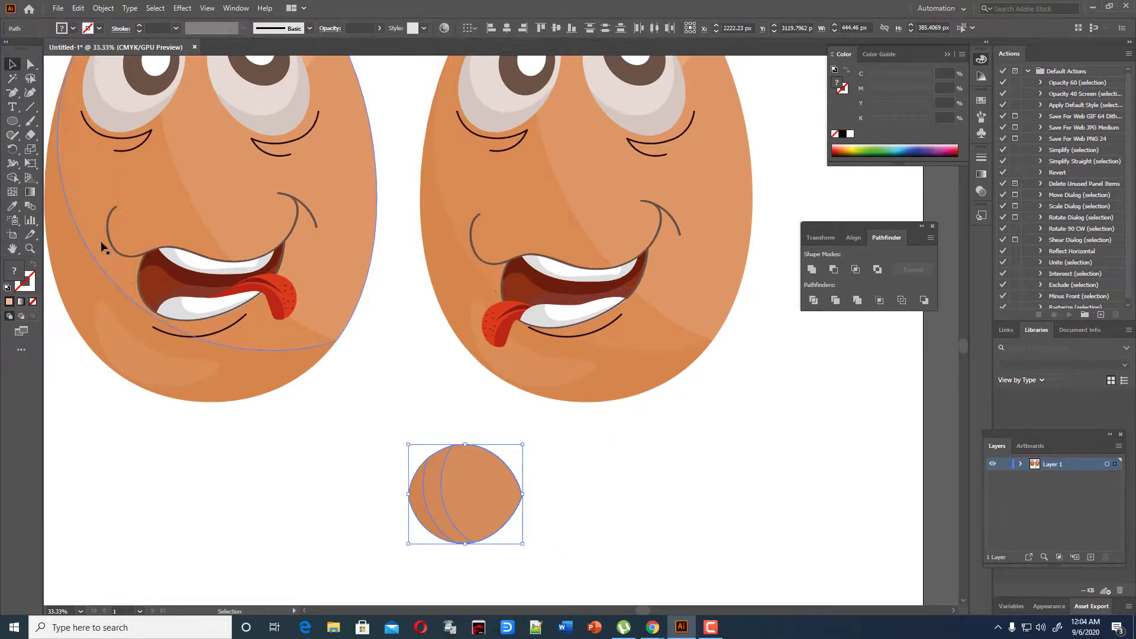
# Step: Try outlining all the eyelid pieces with a near-black stroke, a tapered oval width profile and the Basic brush
pyautogui.doubleClick(26, 285)
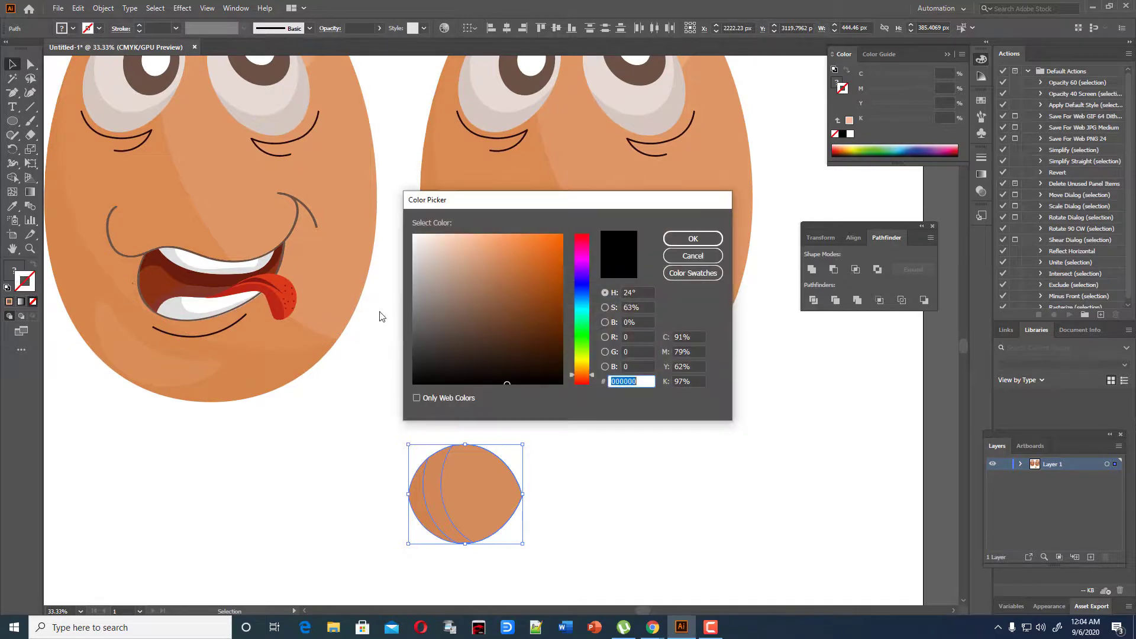
pyautogui.click(540, 374)
pyautogui.click(693, 239)
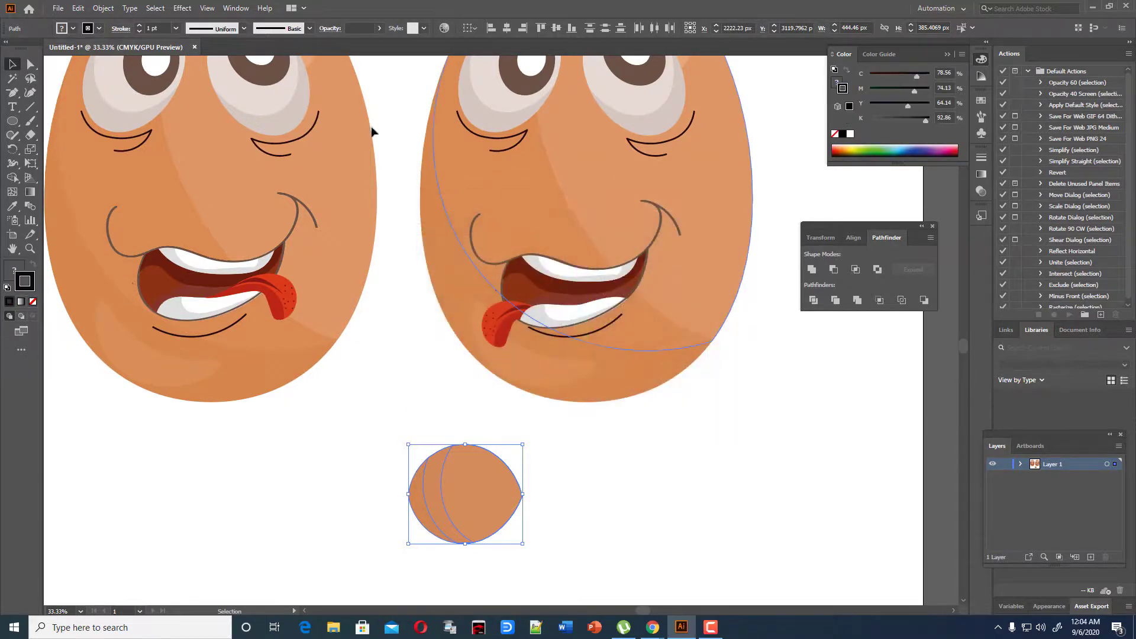
pyautogui.click(244, 28)
pyautogui.click(207, 68)
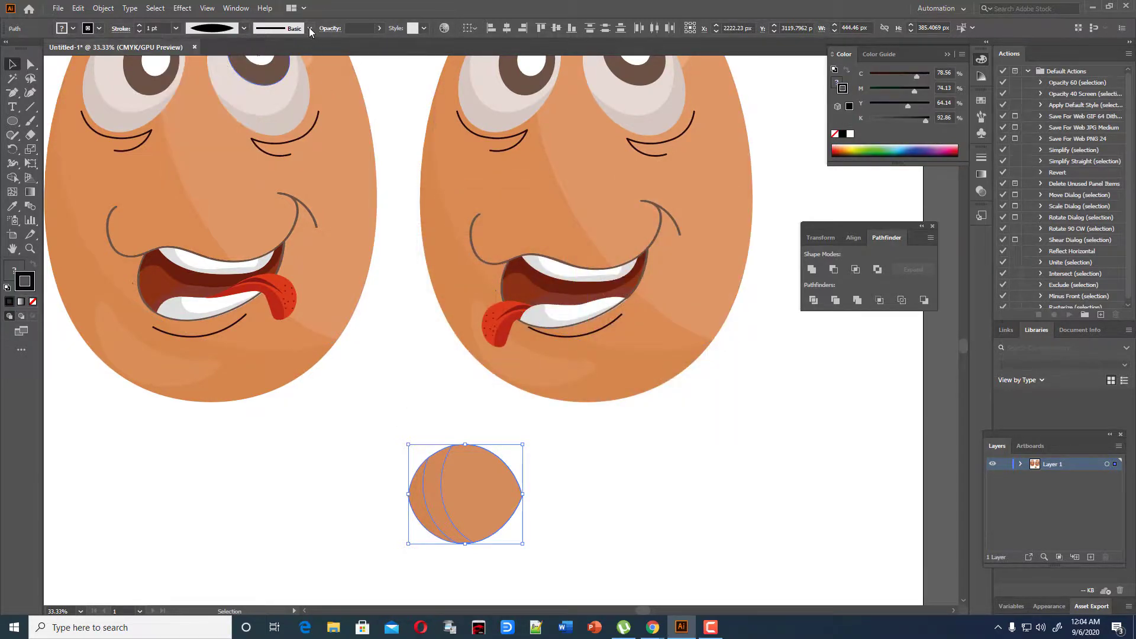
pyautogui.click(310, 29)
pyautogui.click(272, 98)
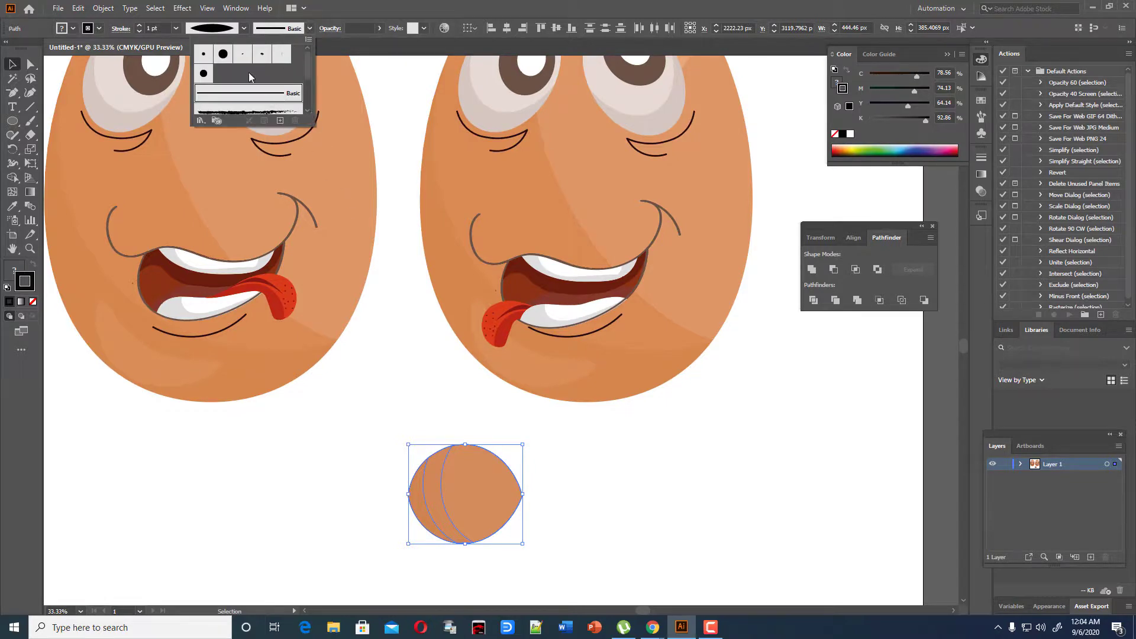
pyautogui.click(404, 329)
pyautogui.click(403, 330)
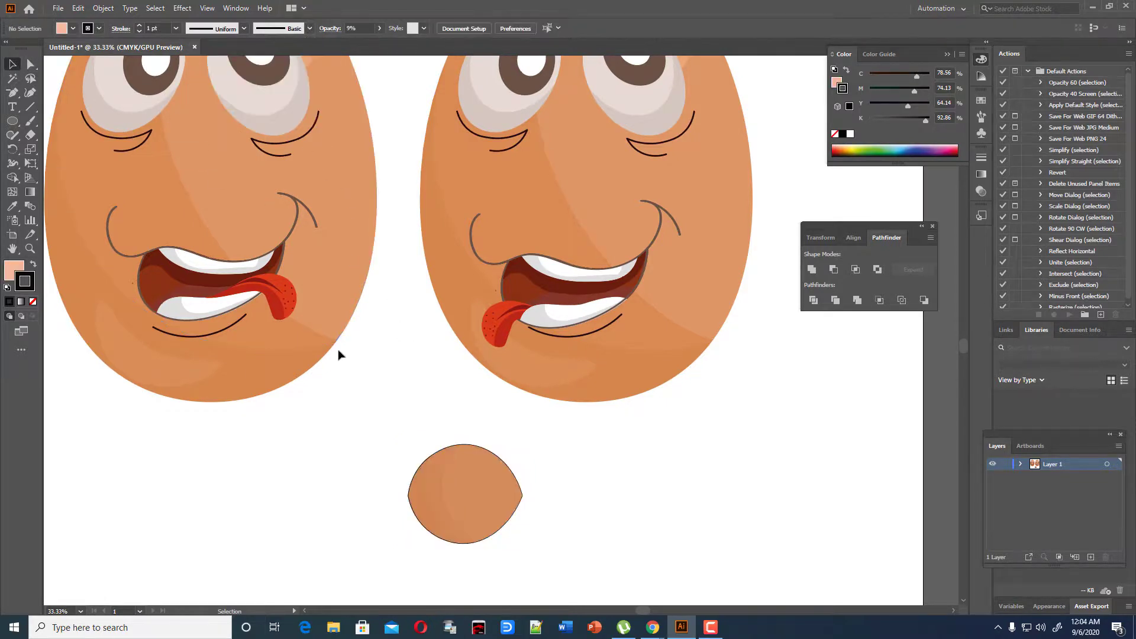
# Step: Undo the last stroke styling and remove the outline from all the eyelid pieces
pyautogui.hotkey('ctrl', 'z')
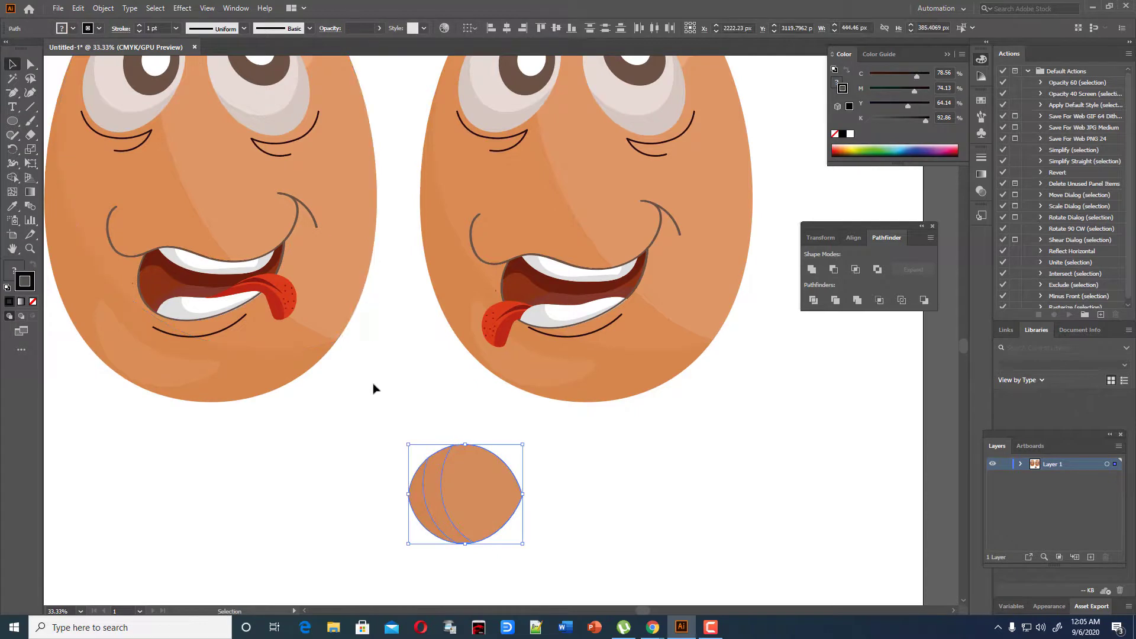
pyautogui.click(374, 384)
pyautogui.scroll(-3, 488, 426)
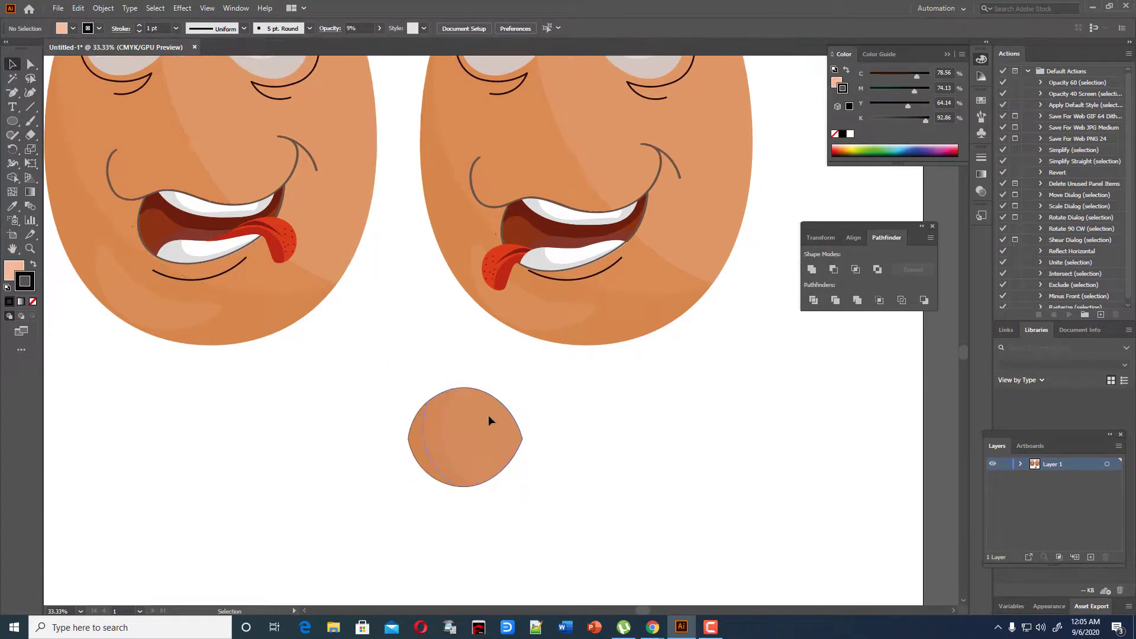
pyautogui.moveTo(394, 368); pyautogui.dragTo(620, 514)
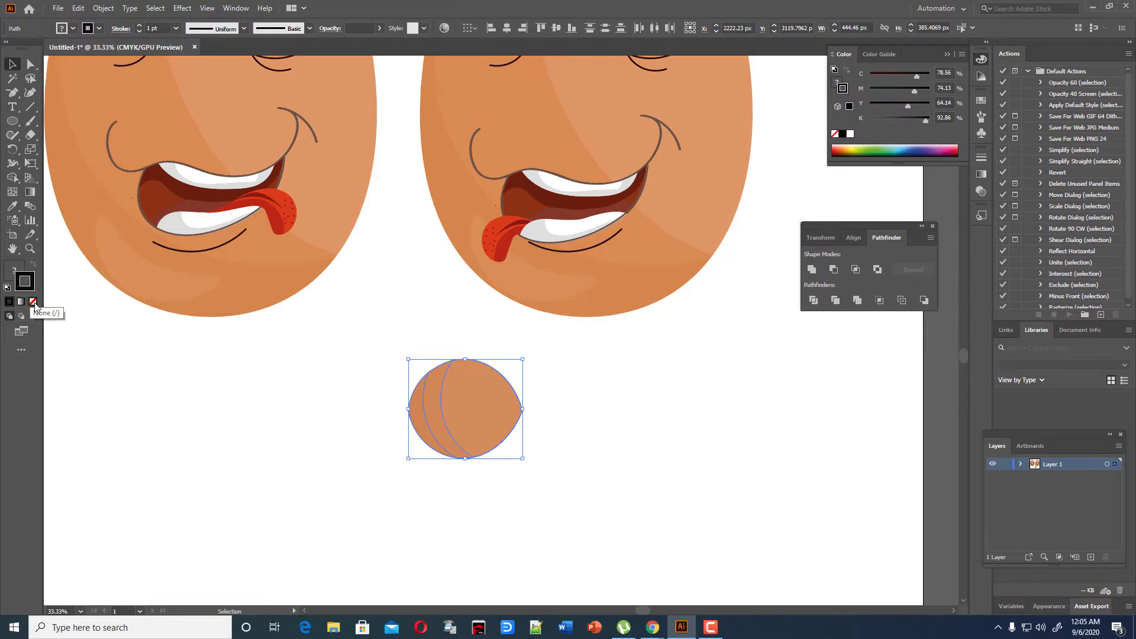
pyautogui.click(280, 480)
pyautogui.moveTo(346, 370); pyautogui.dragTo(622, 515)
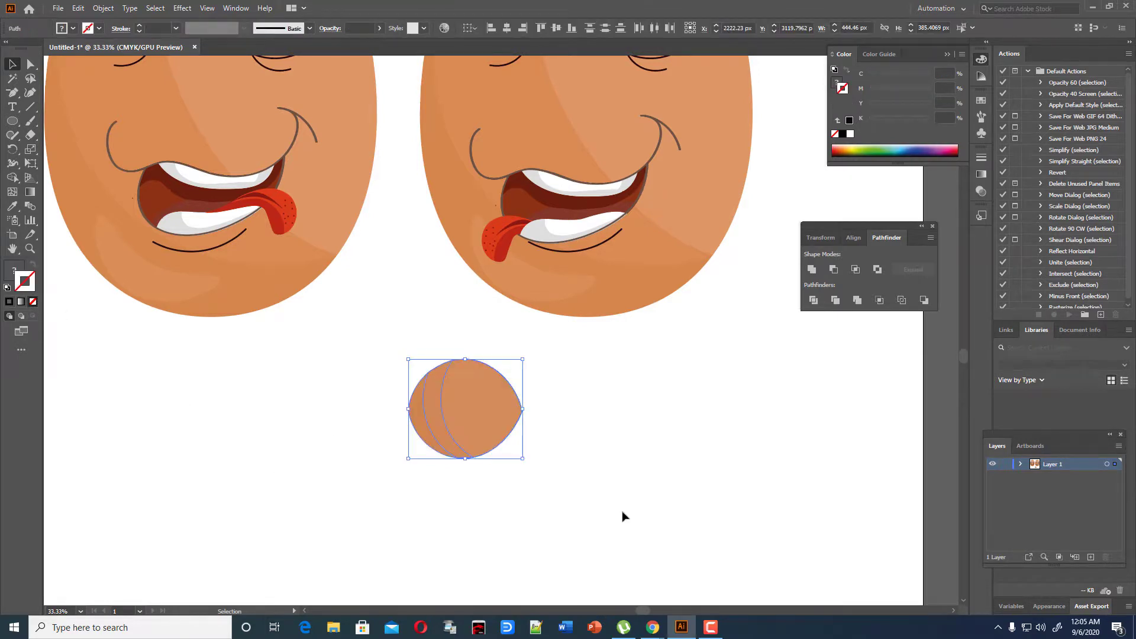
pyautogui.click(624, 515)
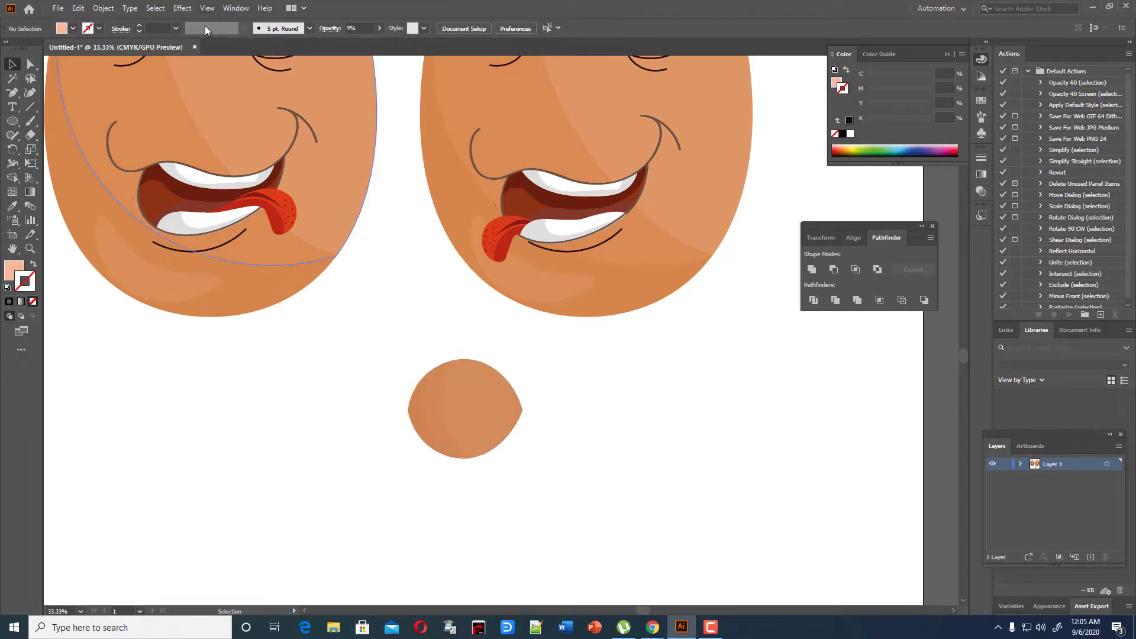
# Step: Ready the Paintbrush tool with no fill and the near-black stroke colour 110601
pyautogui.click(29, 122)
pyautogui.click(35, 266)
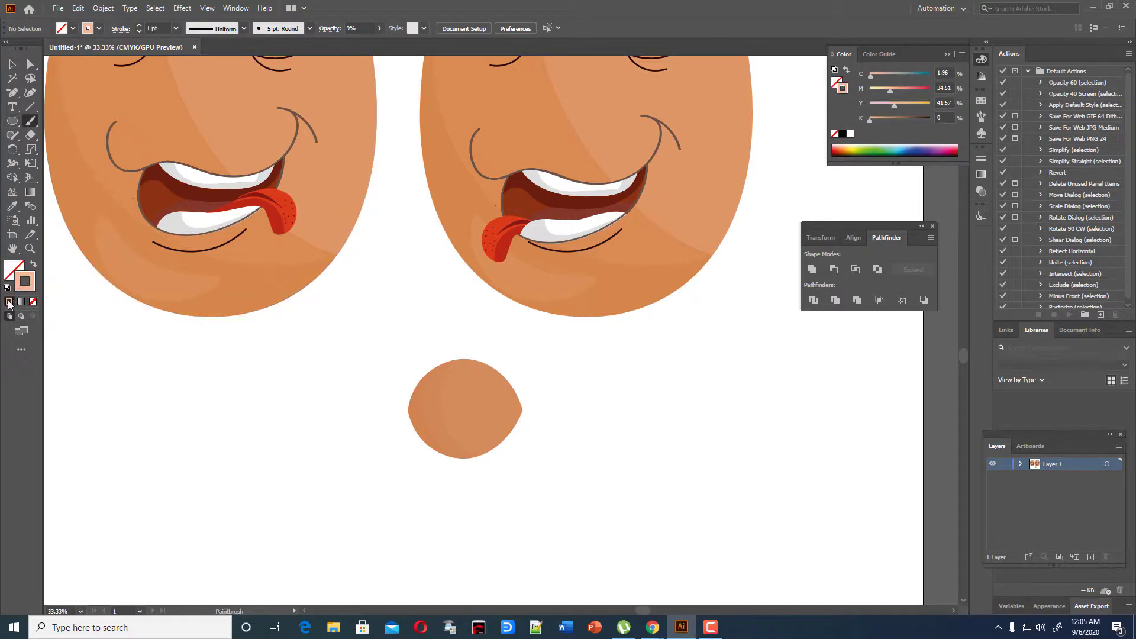
pyautogui.doubleClick(24, 284)
pyautogui.click(558, 378)
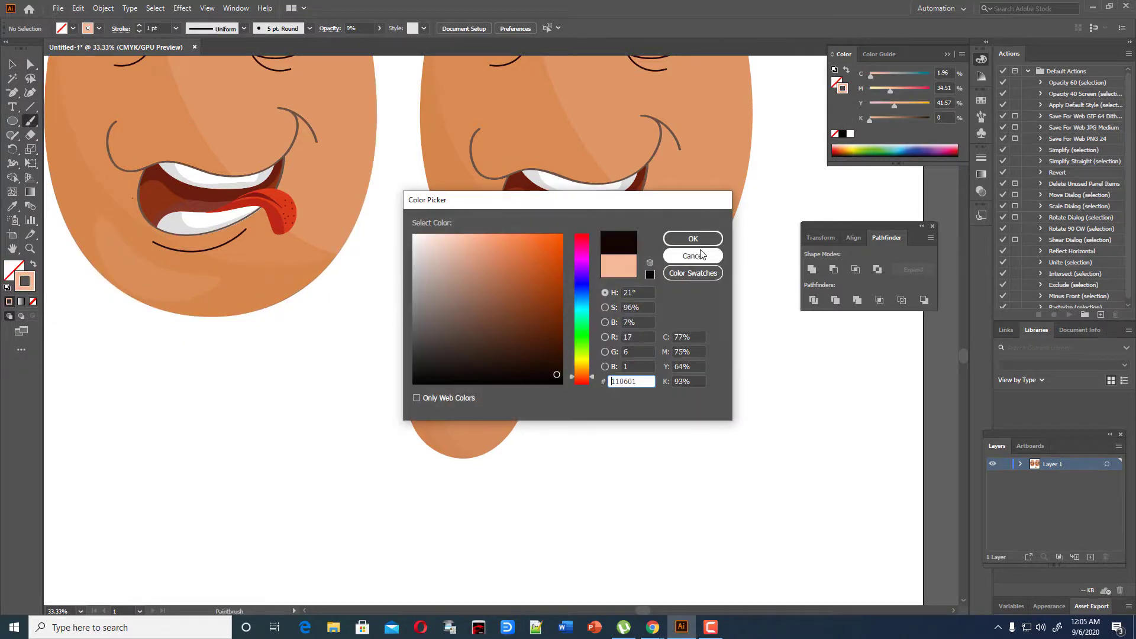
pyautogui.click(693, 239)
# Step: Choose the tapered oval width profile and Basic brush, and paint a short curved lash at the eyelid's left corner
pyautogui.click(242, 29)
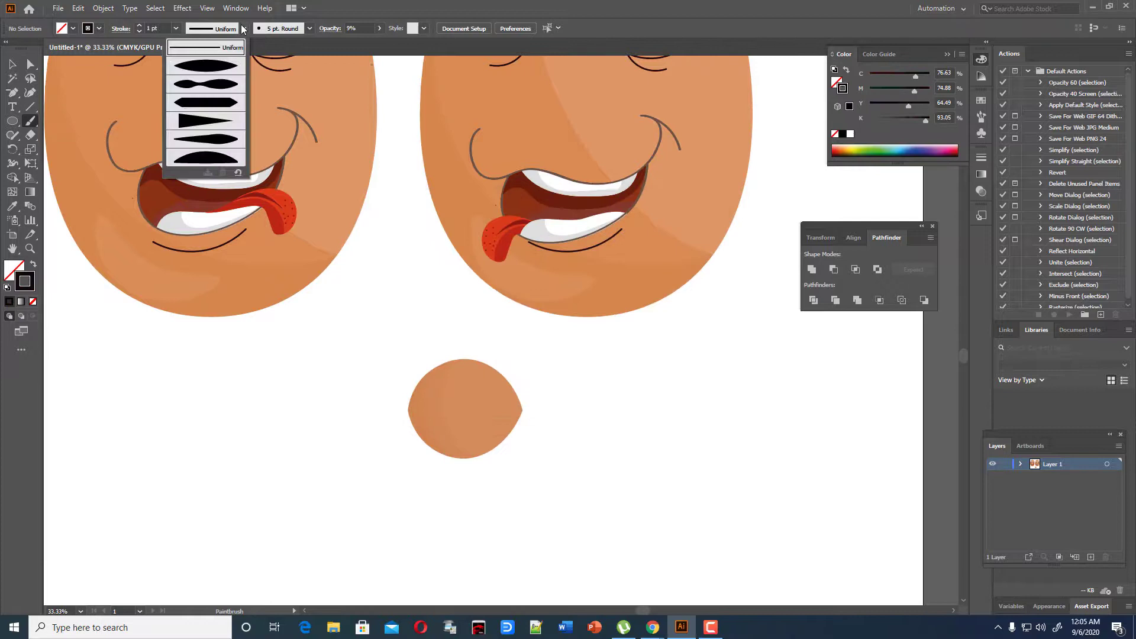
pyautogui.click(217, 72)
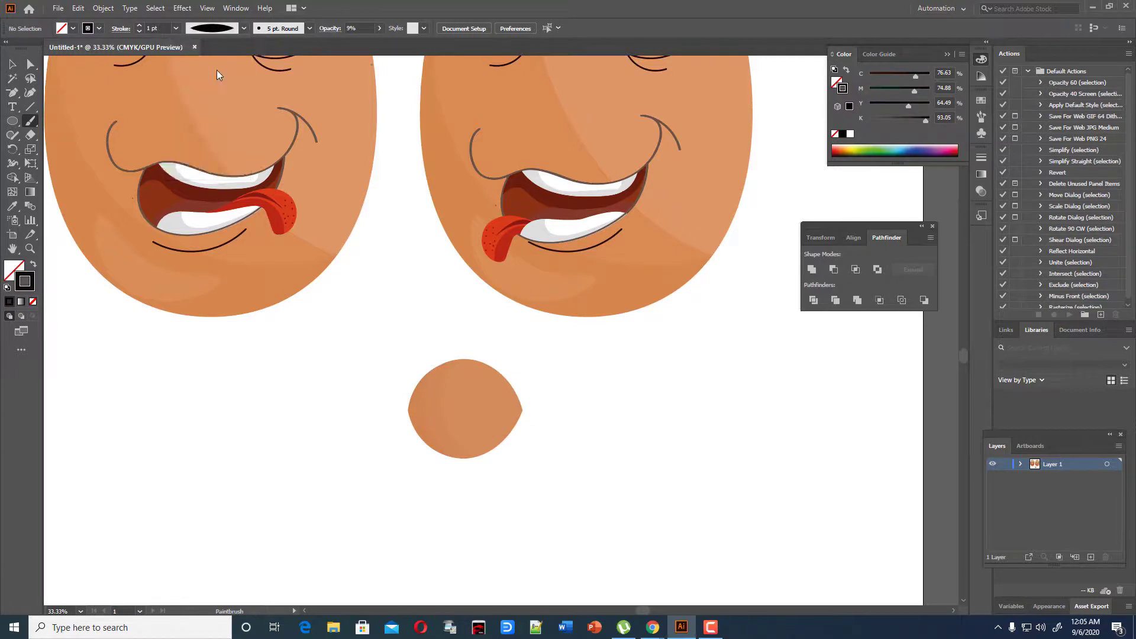
pyautogui.click(309, 28)
pyautogui.click(261, 94)
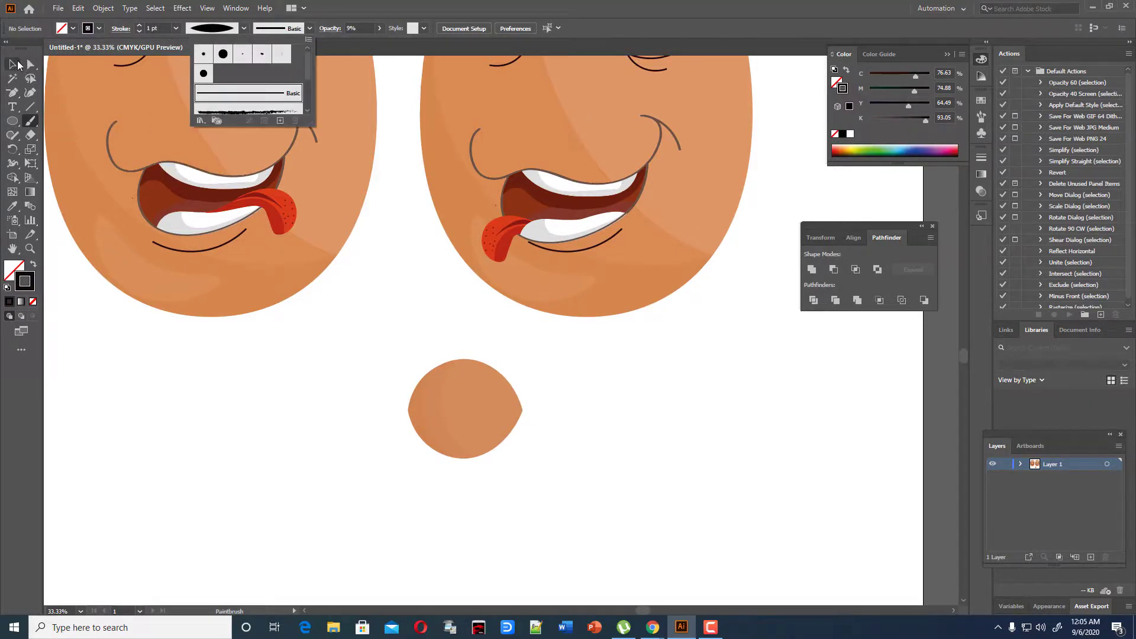
pyautogui.scroll(-1, 455, 267)
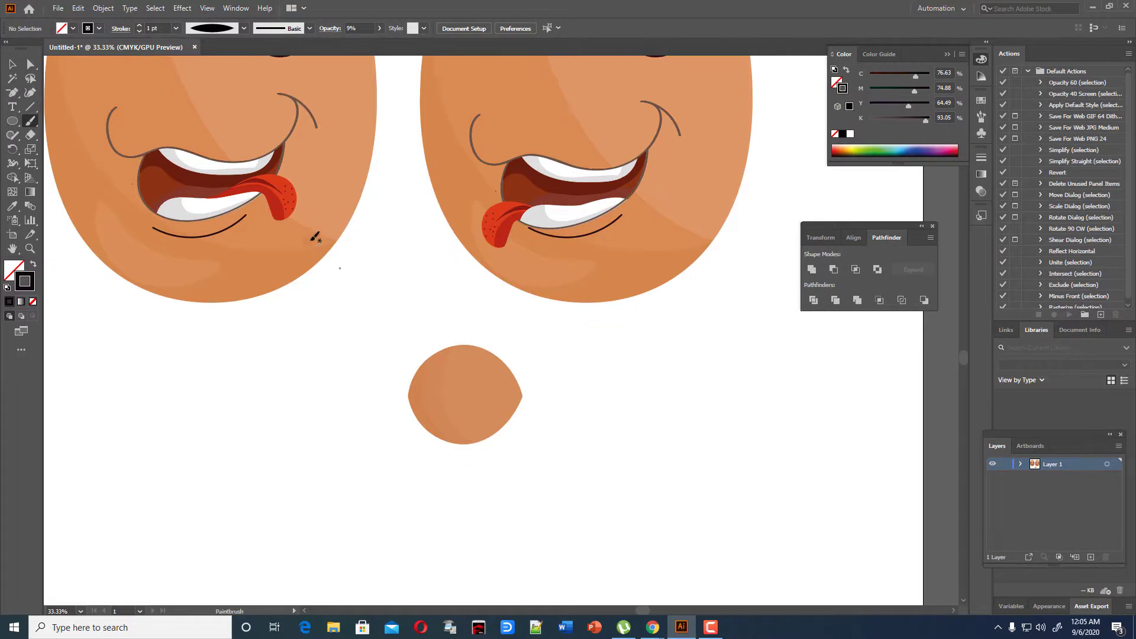
pyautogui.moveTo(413, 395); pyautogui.dragTo(386, 416)
pyautogui.press('v')
pyautogui.click(396, 415)
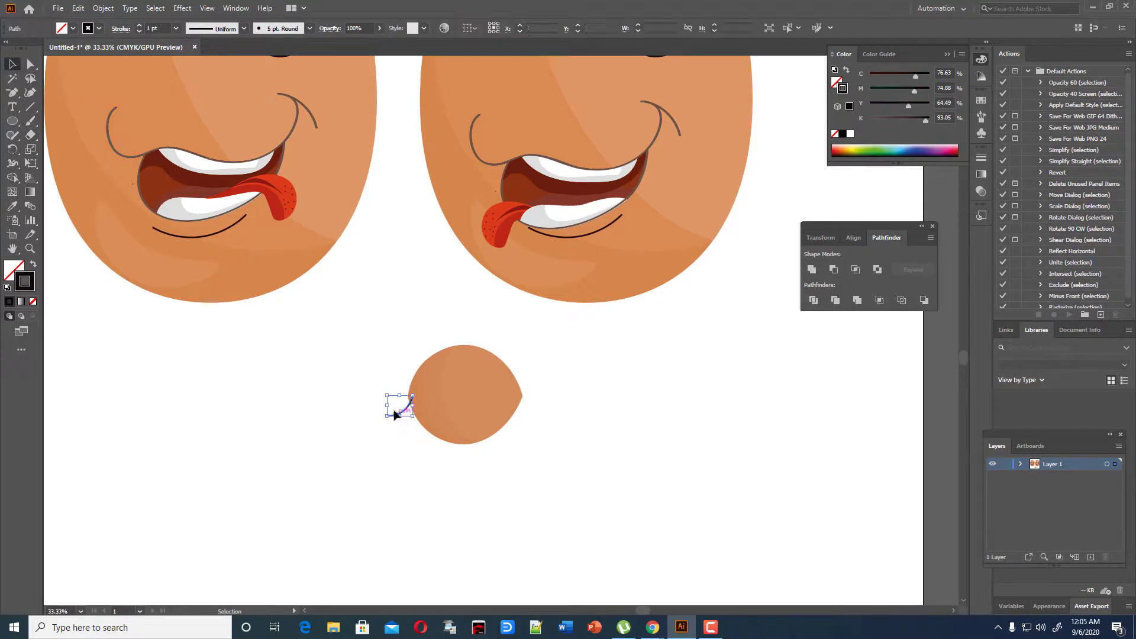
# Step: Try the tapered oval profile and the 15 pt. Round brush on the lash, and switch back to 5 pt. Round
pyautogui.click(245, 29)
pyautogui.click(223, 76)
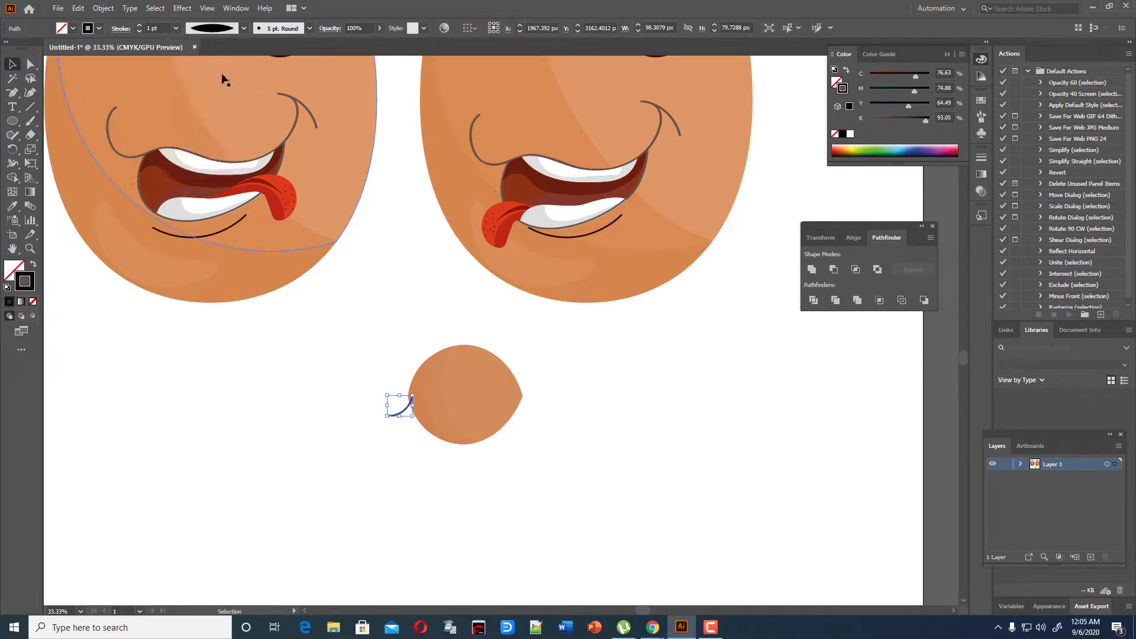
pyautogui.click(309, 28)
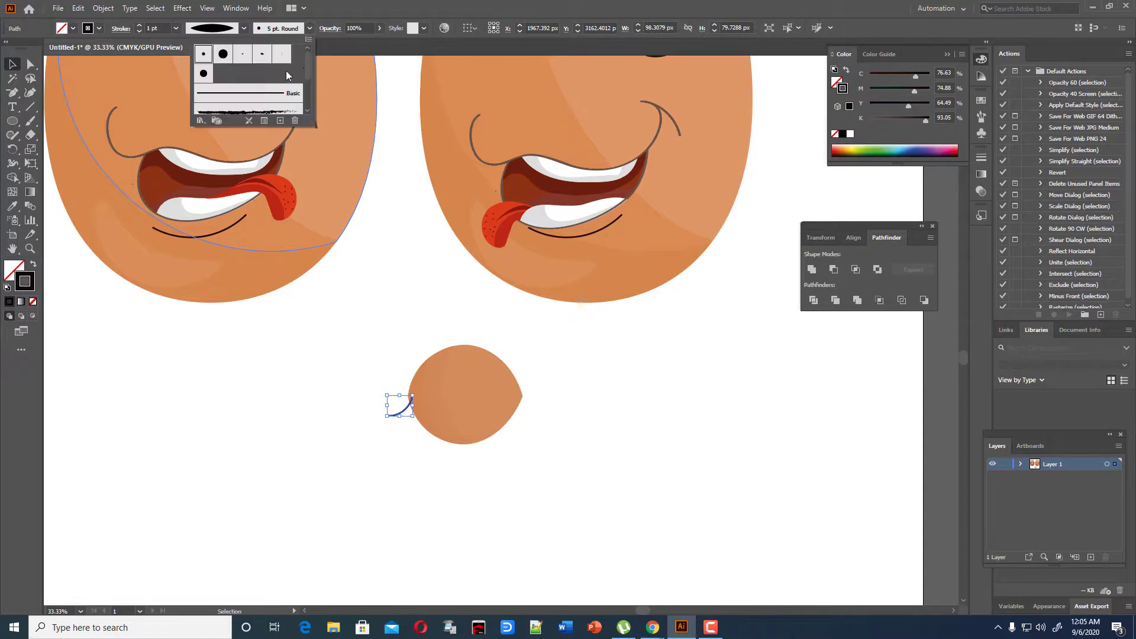
pyautogui.click(224, 56)
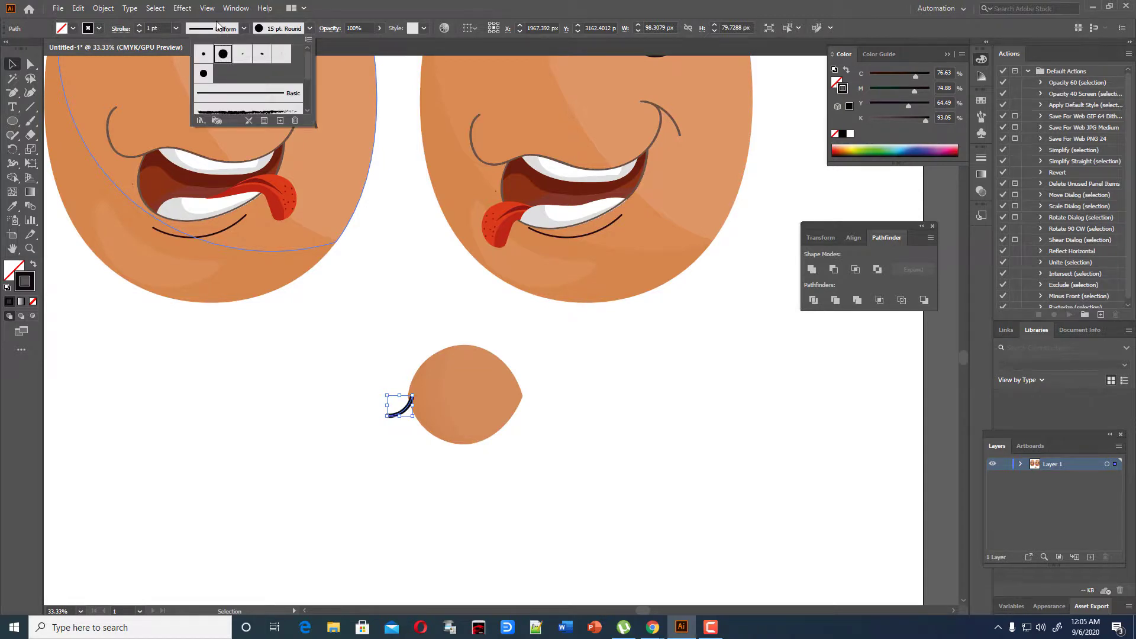
pyautogui.click(203, 54)
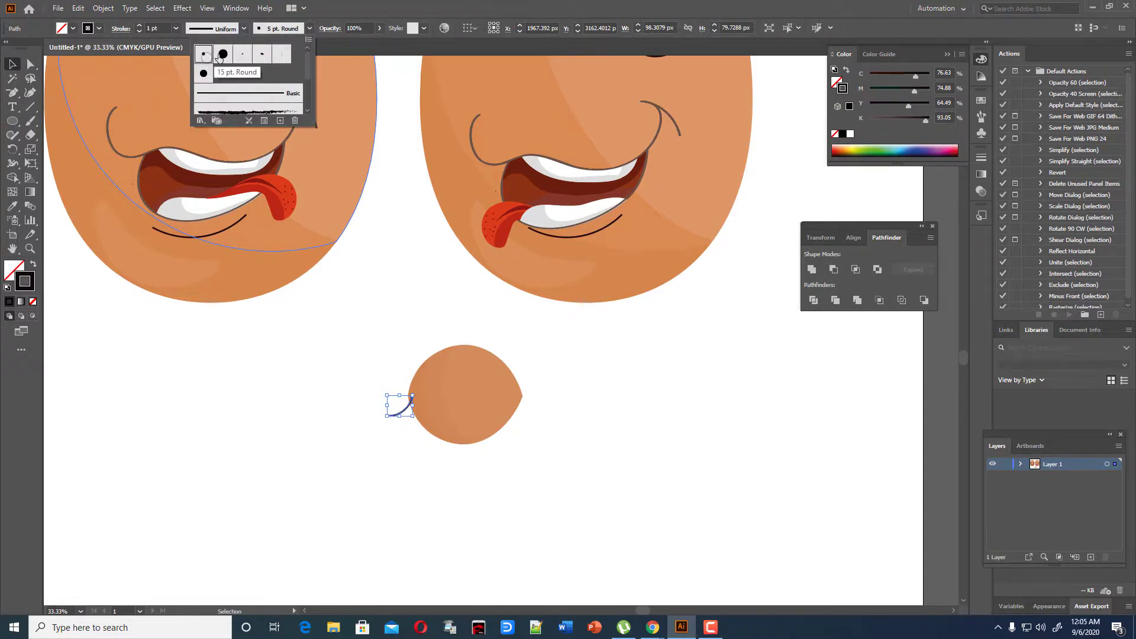
# Step: Try the tapered oval width profile with a 4 pt stroke weight on the lash, and delete the lash
pyautogui.click(245, 28)
pyautogui.click(238, 31)
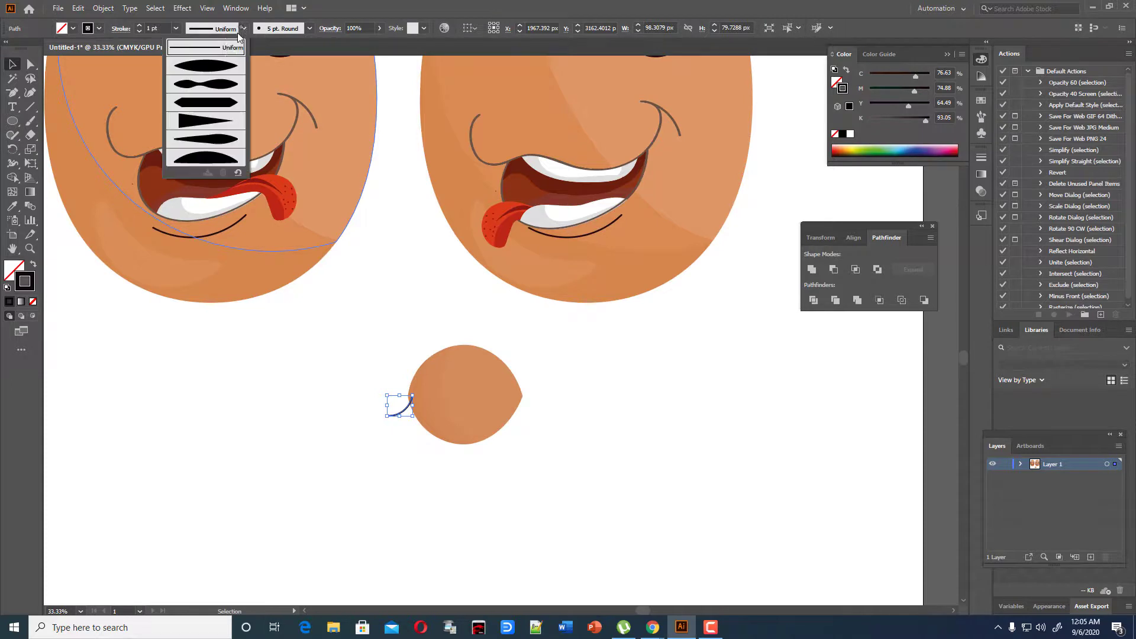
pyautogui.click(213, 67)
pyautogui.click(176, 28)
pyautogui.click(191, 119)
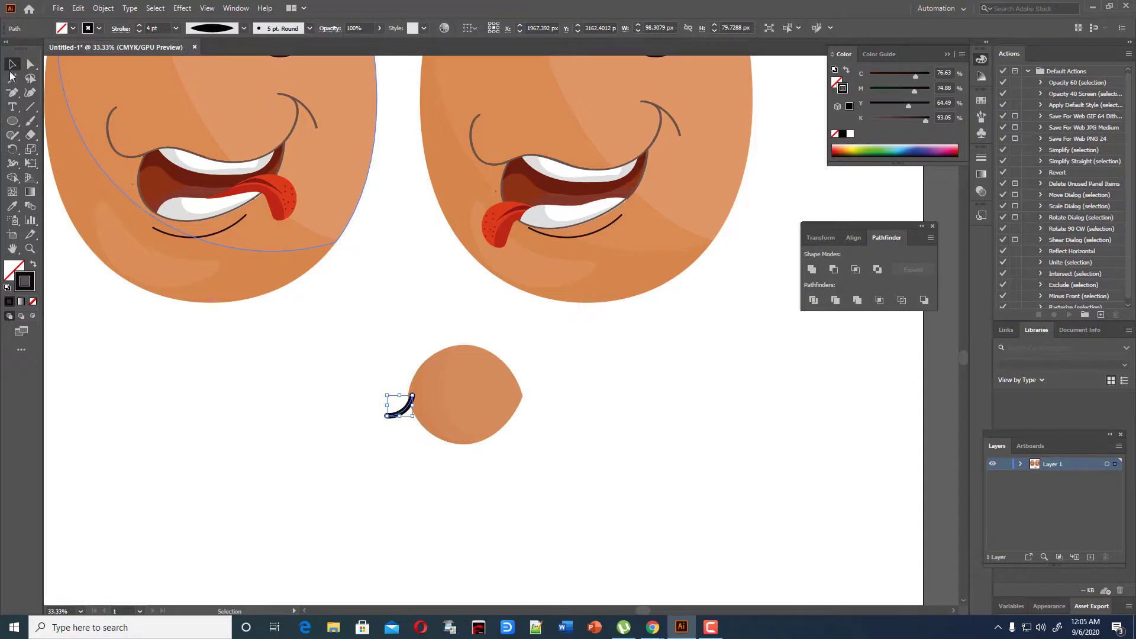
pyautogui.press('Delete')
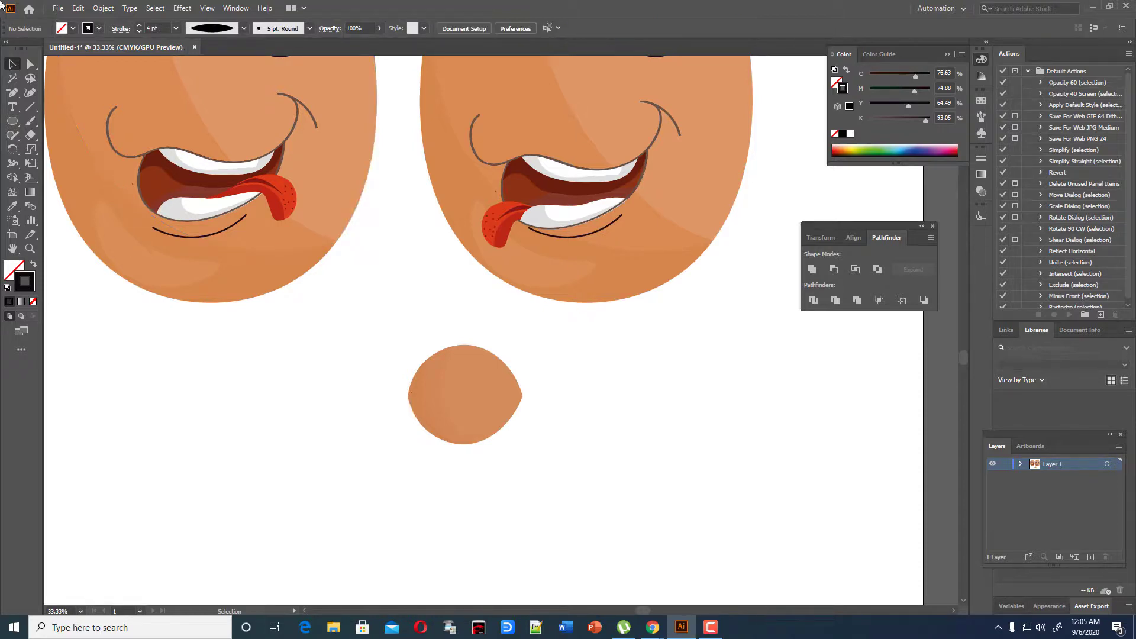
# Step: Draw a thin flat ellipse about 296 px wide and 37 px high on the empty canvas beside the eyelid
pyautogui.moveTo(11, 121); pyautogui.dragTo(43, 151)
pyautogui.moveTo(116, 401)
pyautogui.mouseDown()
pyautogui.moveTo(192, 431)
pyautogui.moveTo(154, 408)
pyautogui.moveTo(154, 422)
pyautogui.mouseUp()
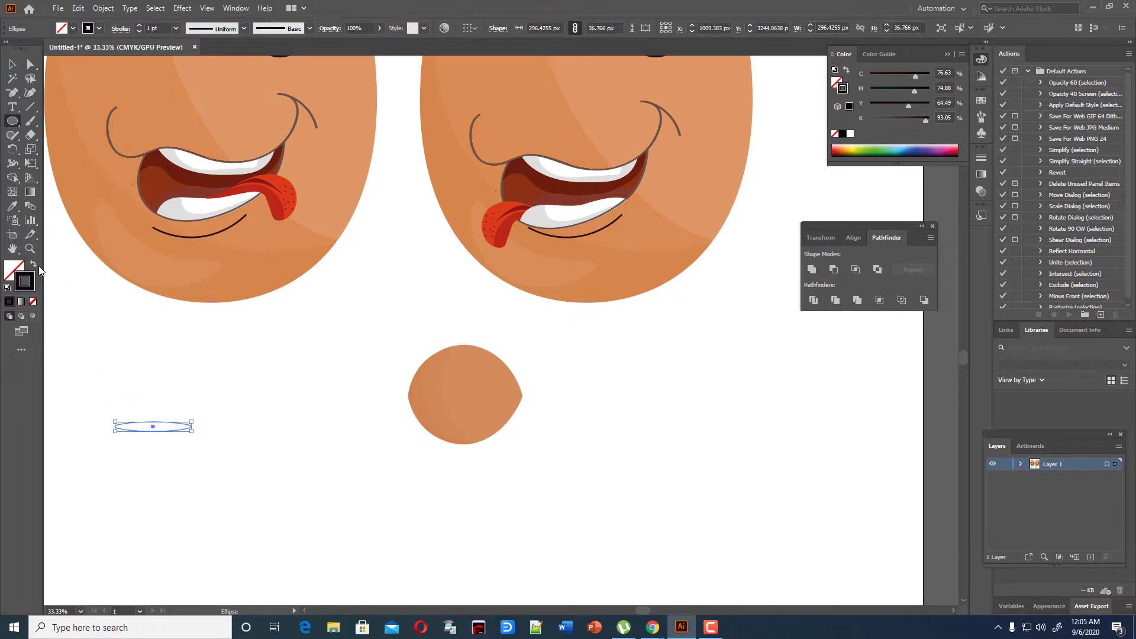
# Step: Swap the flat ellipse's fill and stroke so it is solid black with no outline
pyautogui.hotkey('shift', 'x')
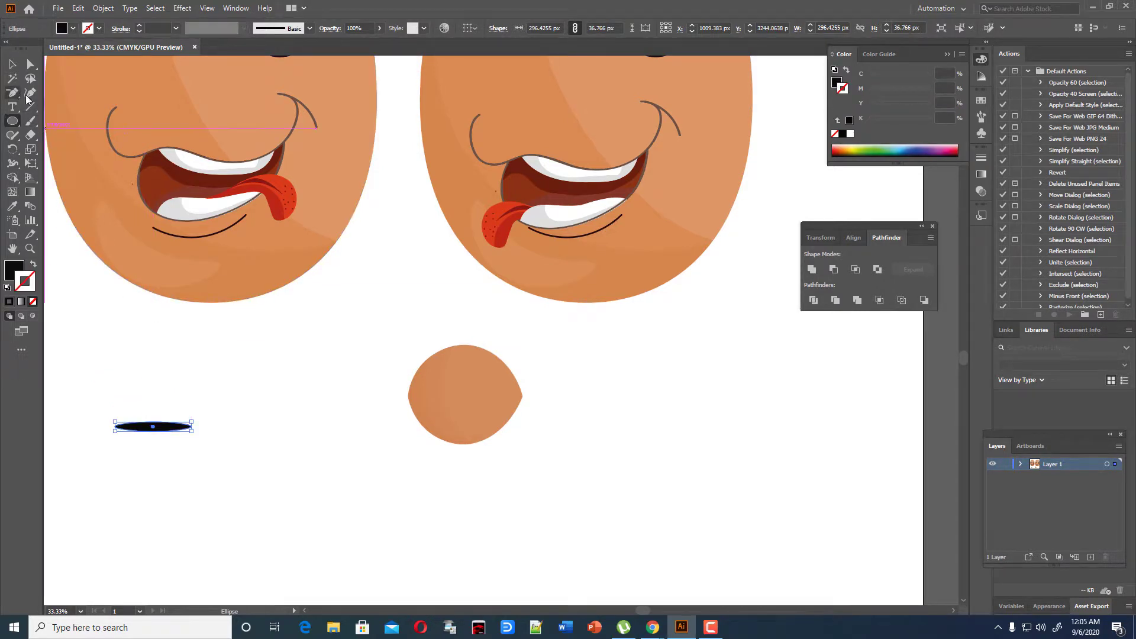
pyautogui.moveTo(13, 92); pyautogui.dragTo(42, 121)
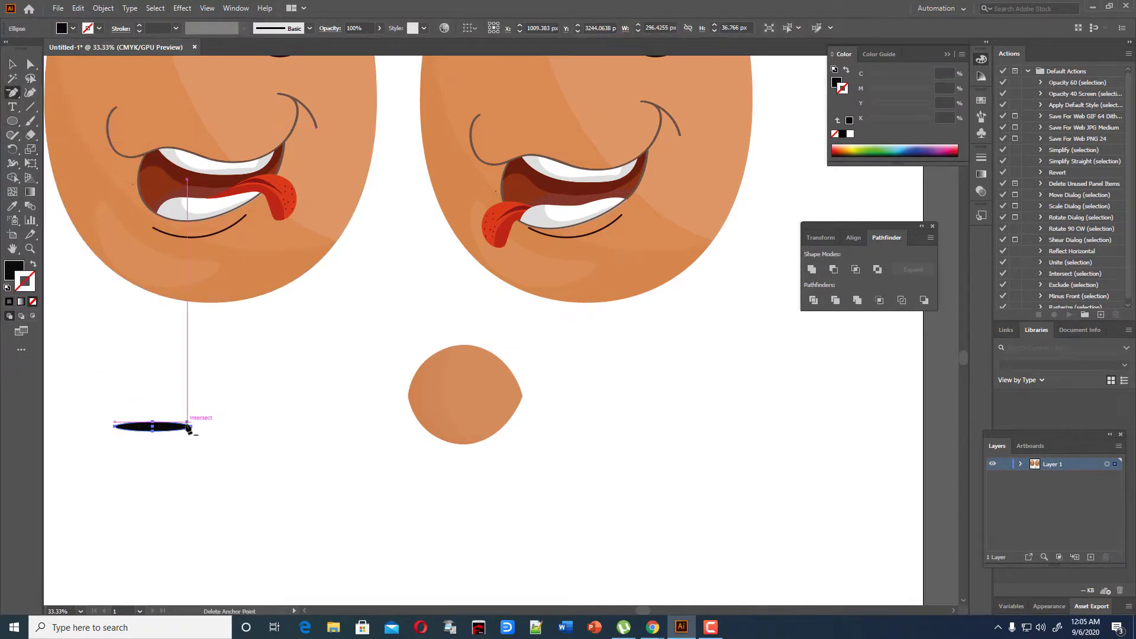
pyautogui.click(191, 427)
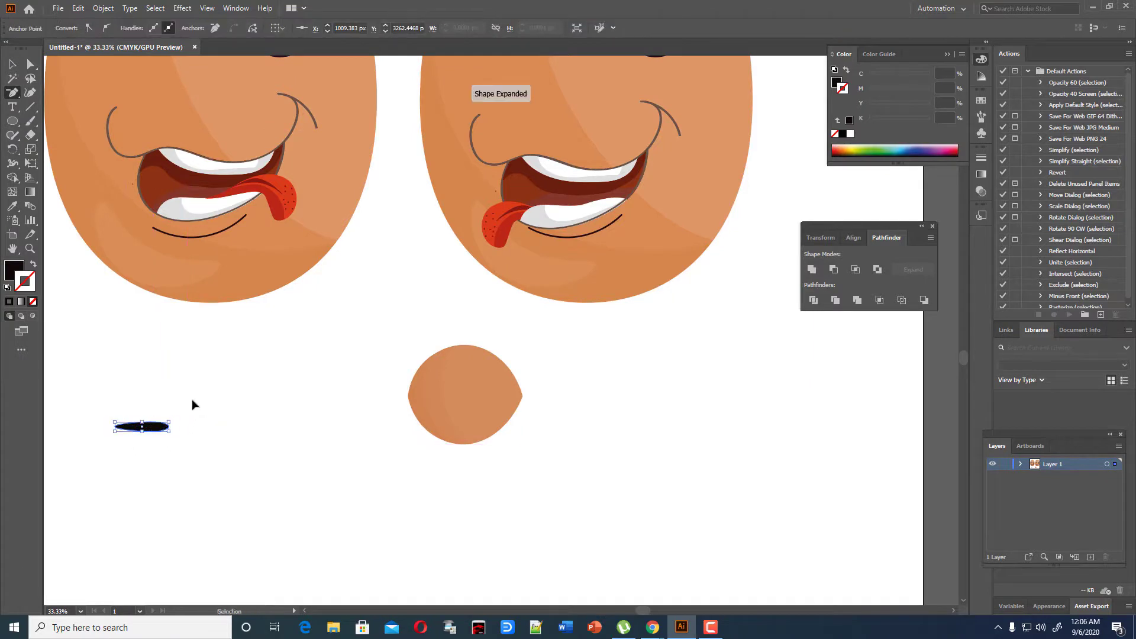
pyautogui.hotkey('ctrl', 'z')
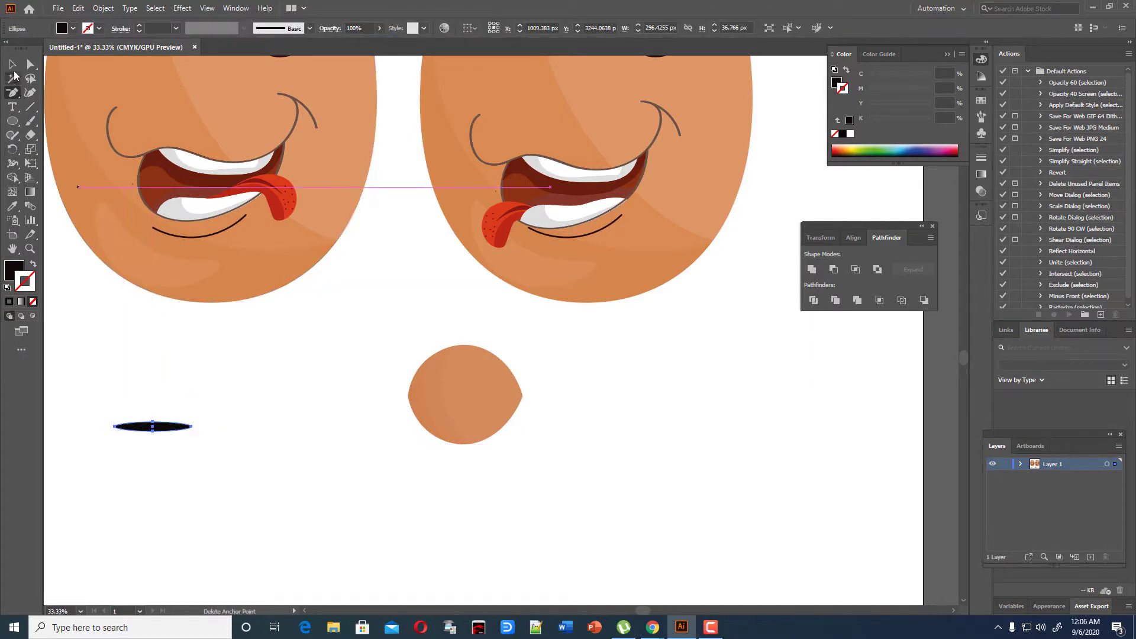
# Step: Start a new Art Brush from the black ellipse
pyautogui.press('v')
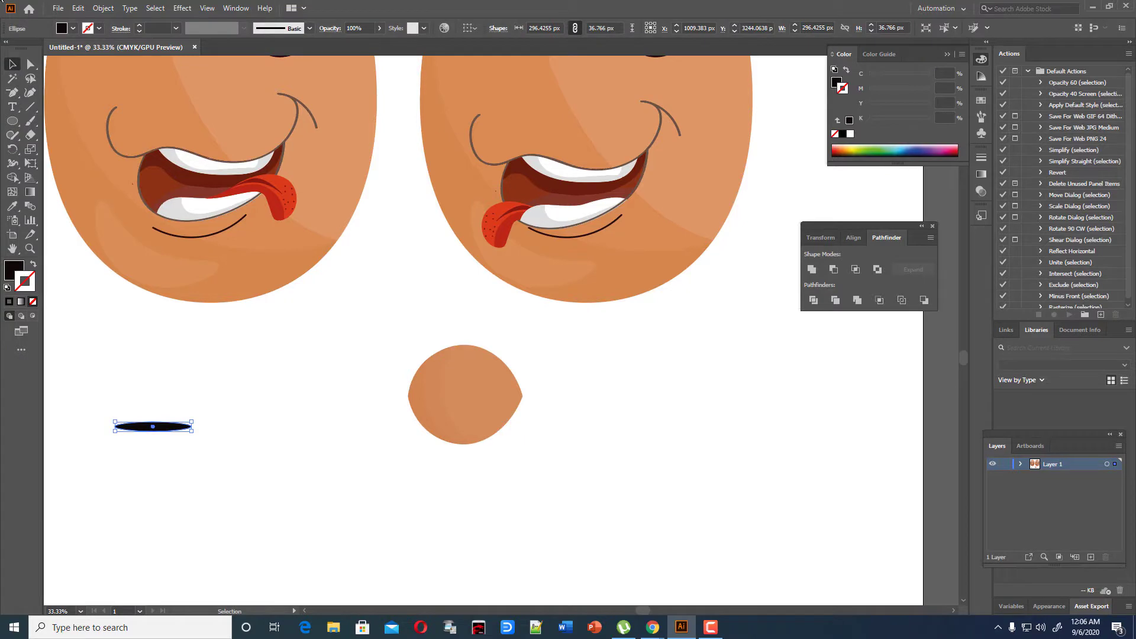
pyautogui.press('F5')
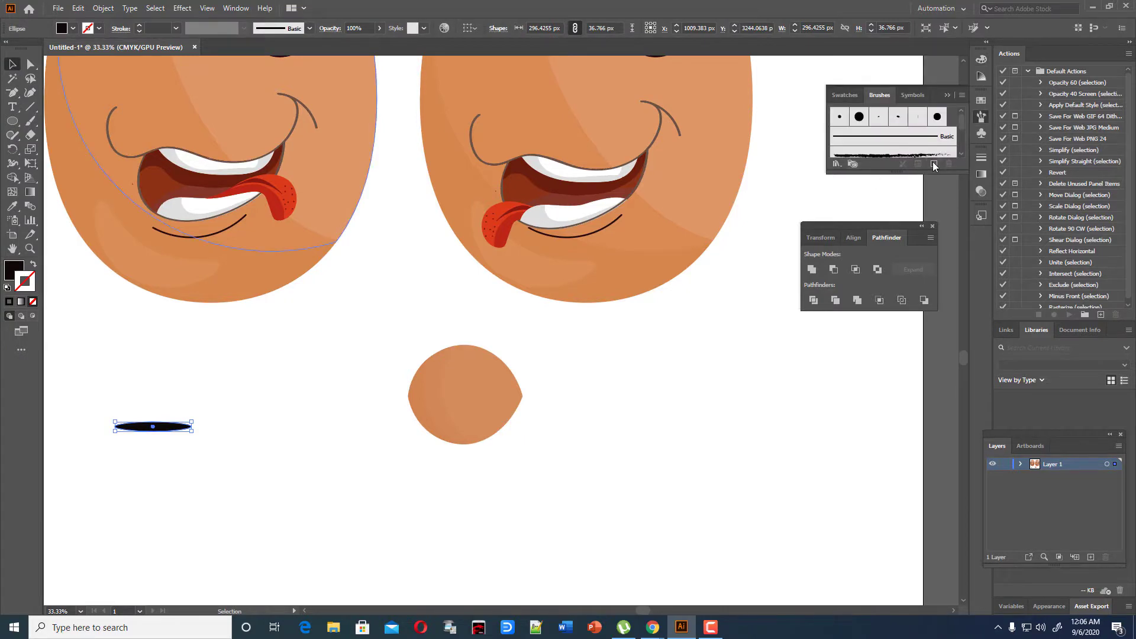
pyautogui.click(934, 164)
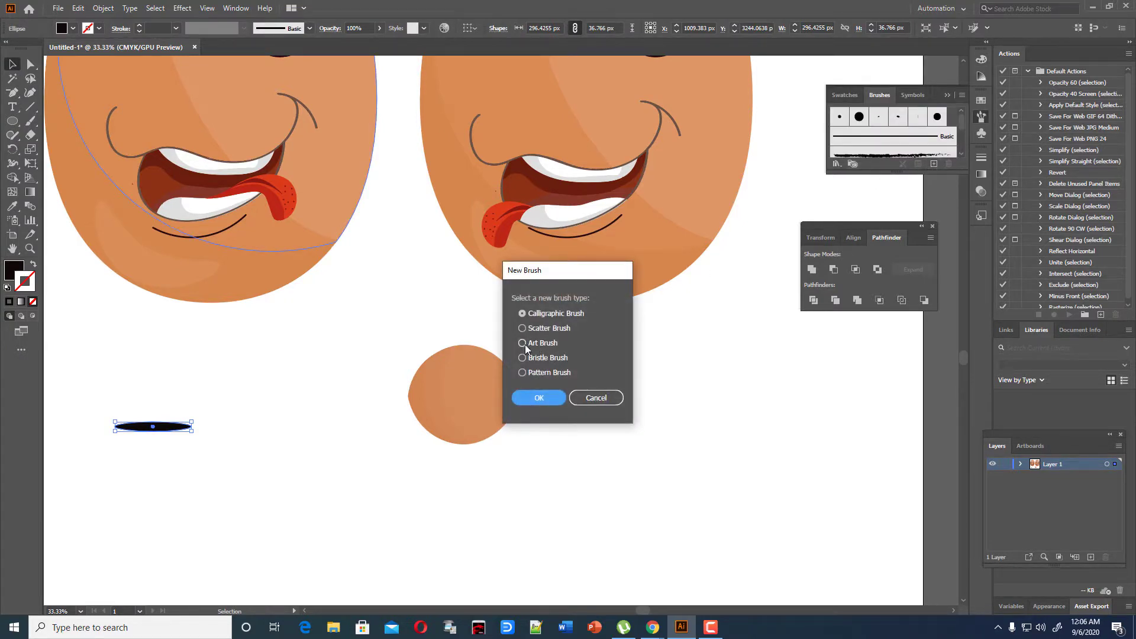
pyautogui.click(543, 344)
pyautogui.click(539, 398)
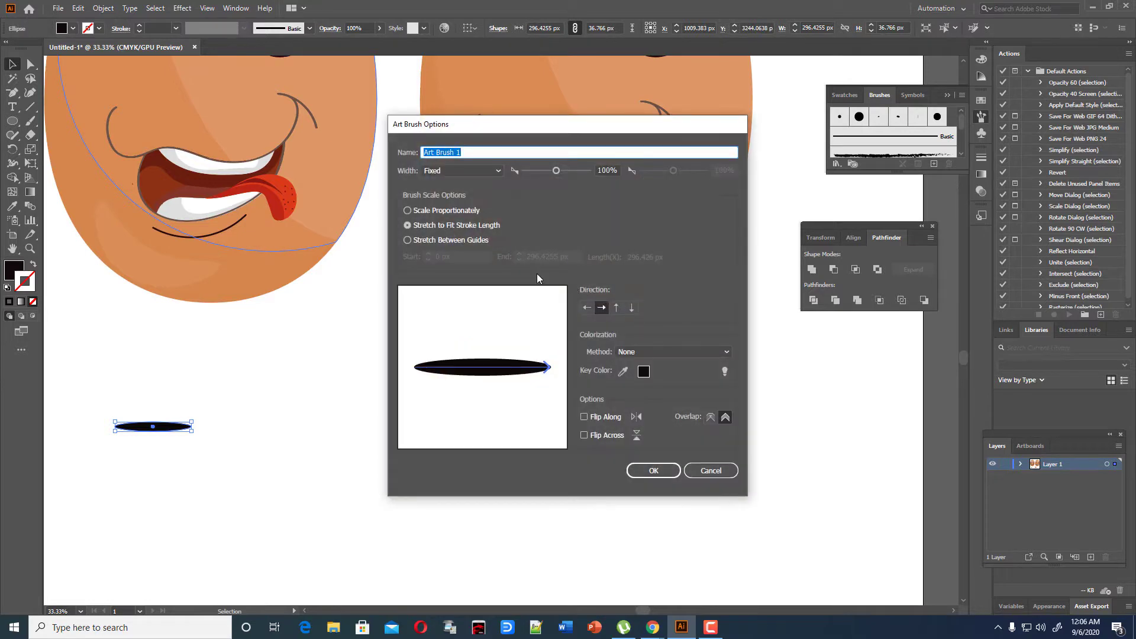
# Step: Create the art brush with Pressure width, Hue Shift colorization, Flip Along and Flip Across enabled, and the first overlap option
pyautogui.click(498, 171)
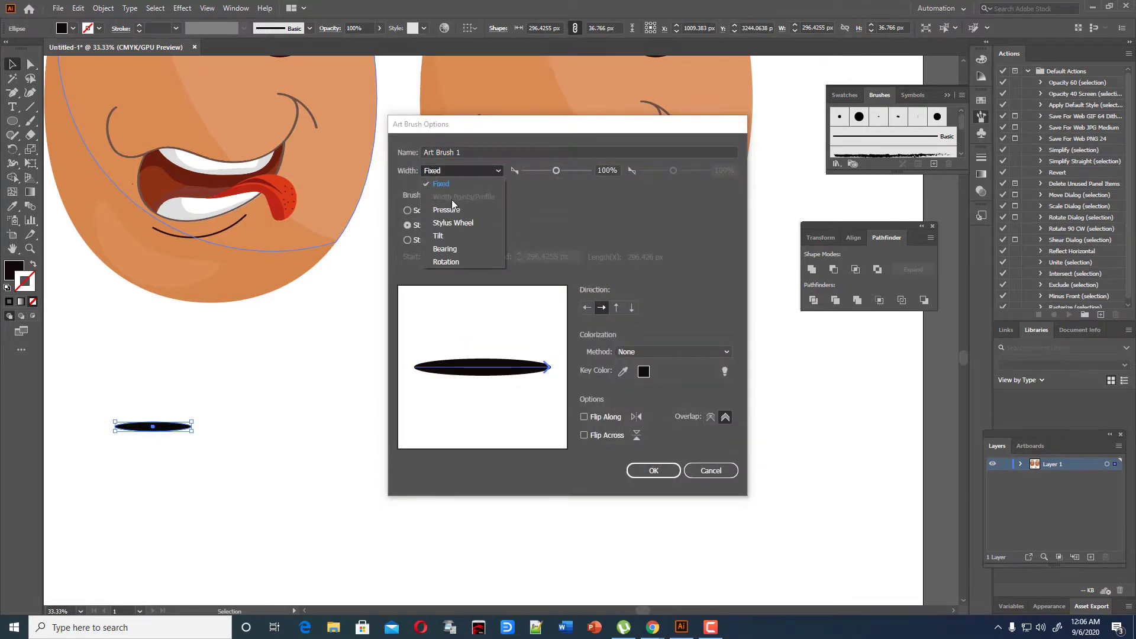
pyautogui.click(453, 205)
pyautogui.click(728, 352)
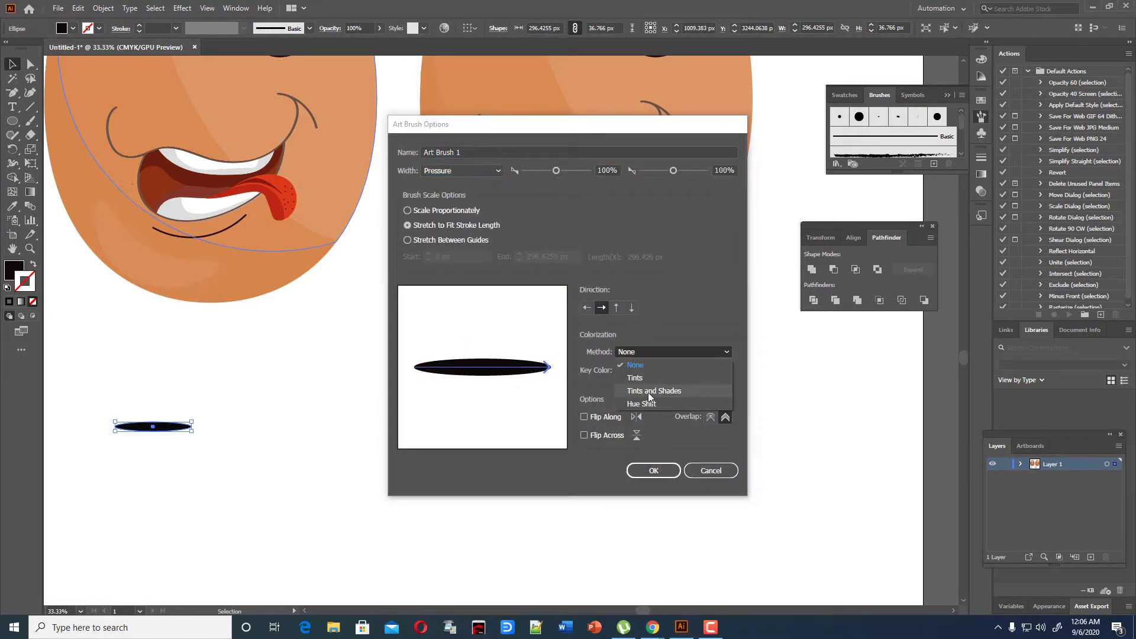
pyautogui.click(647, 403)
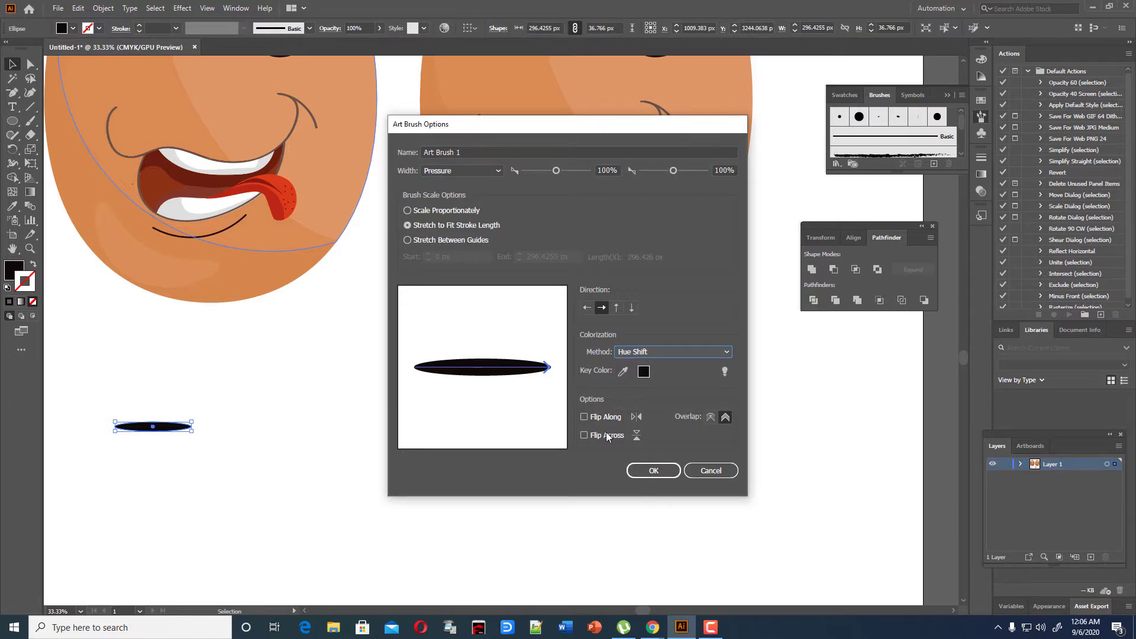
pyautogui.click(585, 417)
pyautogui.click(585, 435)
pyautogui.click(710, 417)
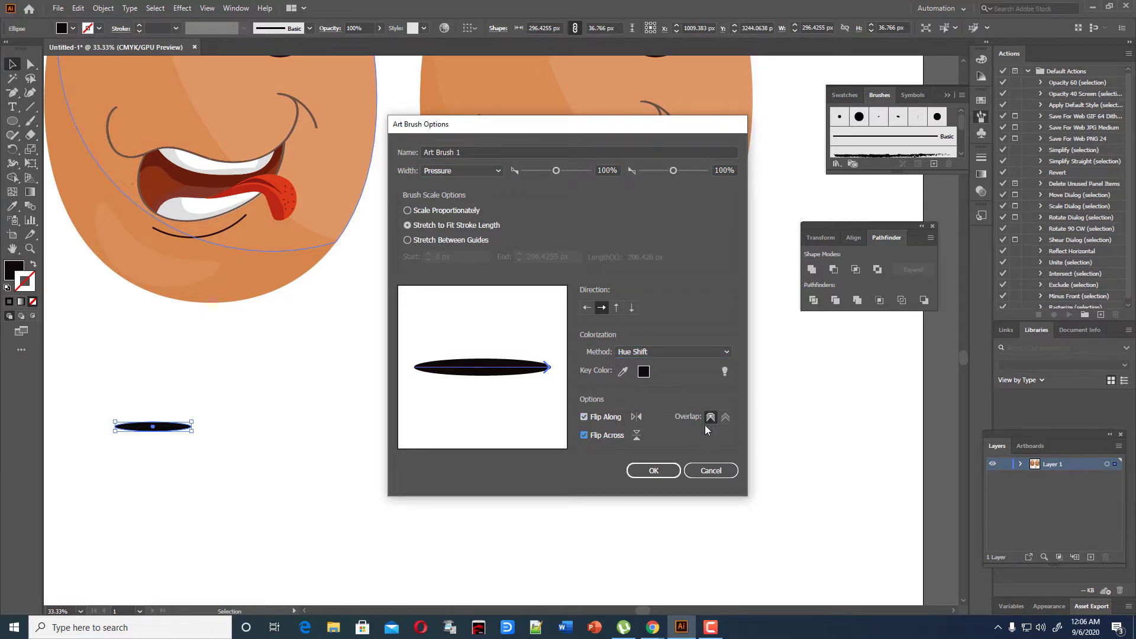
pyautogui.click(667, 472)
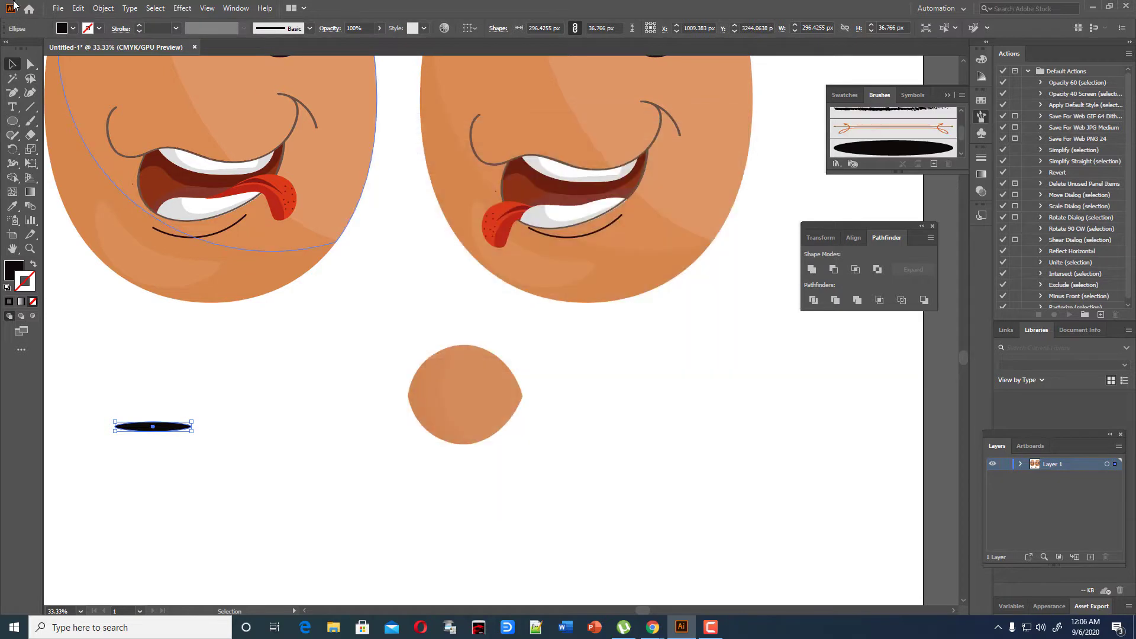
# Step: Paint a short curved test stroke with the new art brush beside the eyelid, using a black stroke and no fill
pyautogui.click(208, 338)
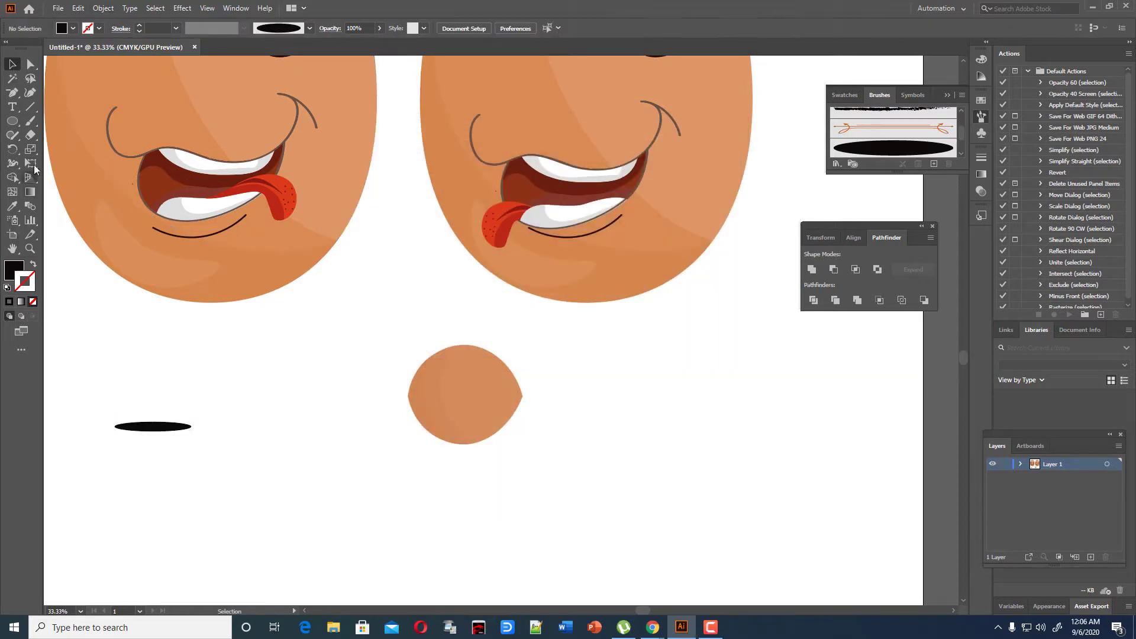
pyautogui.click(30, 120)
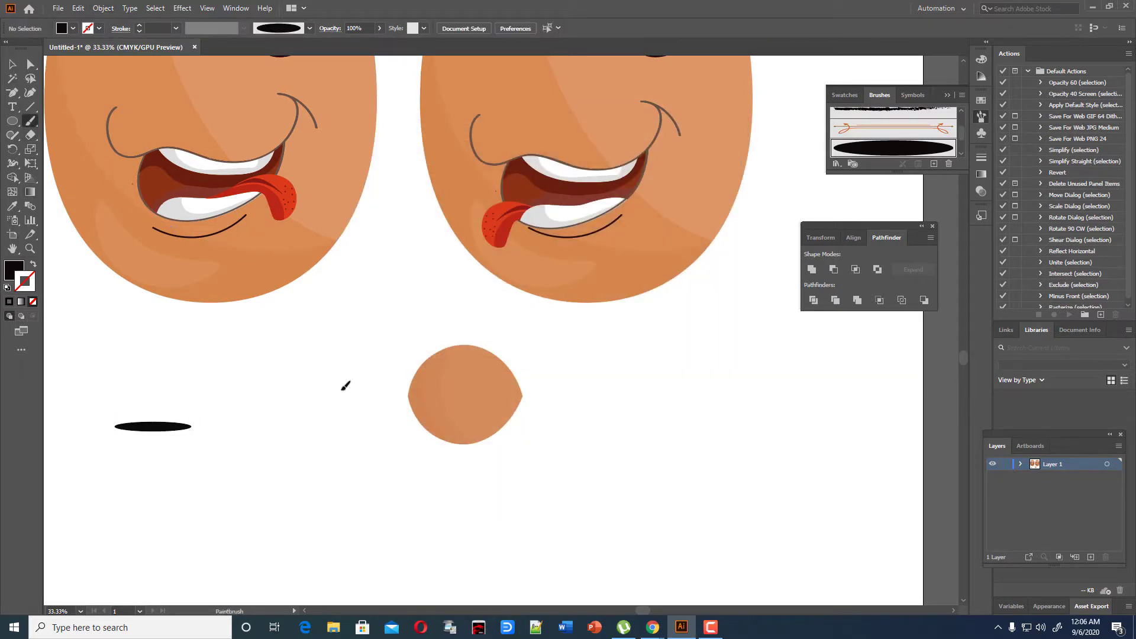
pyautogui.hotkey('shift', 'x')
pyautogui.moveTo(342, 387); pyautogui.dragTo(305, 427)
# Step: Apply the tapered oval width profile to the test stroke and move the stroke farther away from the eyelid
pyautogui.click(12, 64)
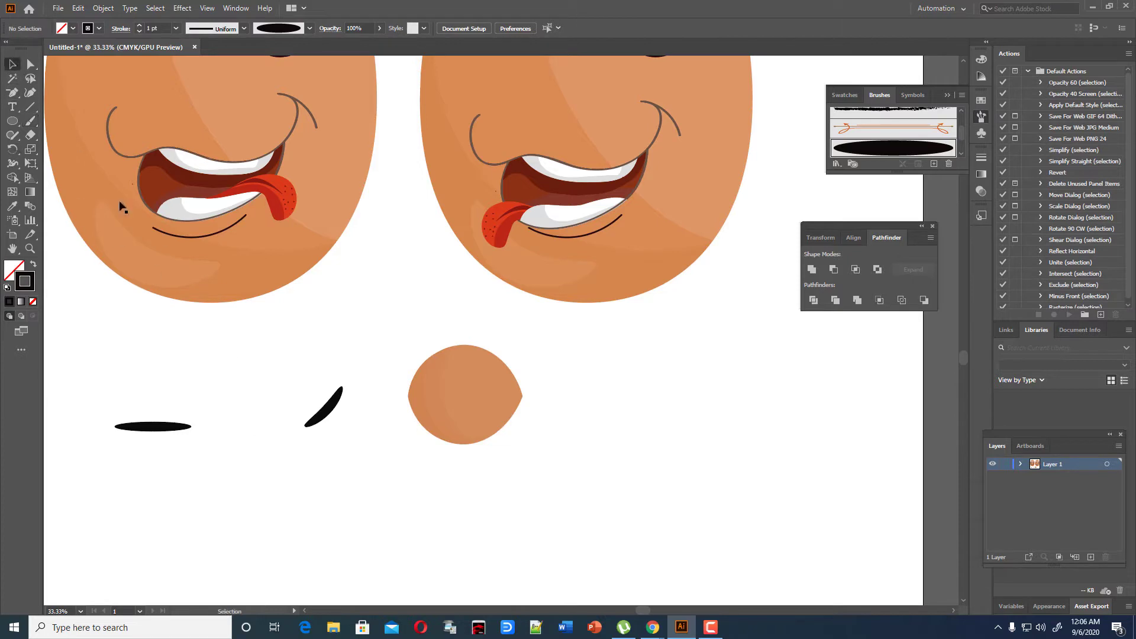
pyautogui.click(331, 399)
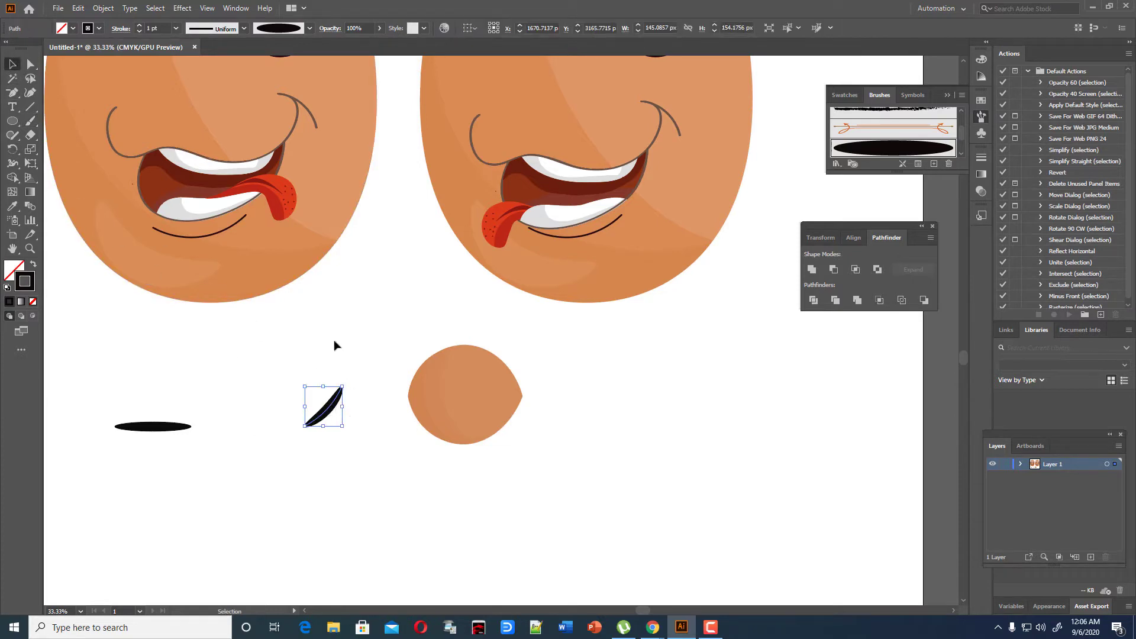
pyautogui.click(246, 31)
pyautogui.click(227, 74)
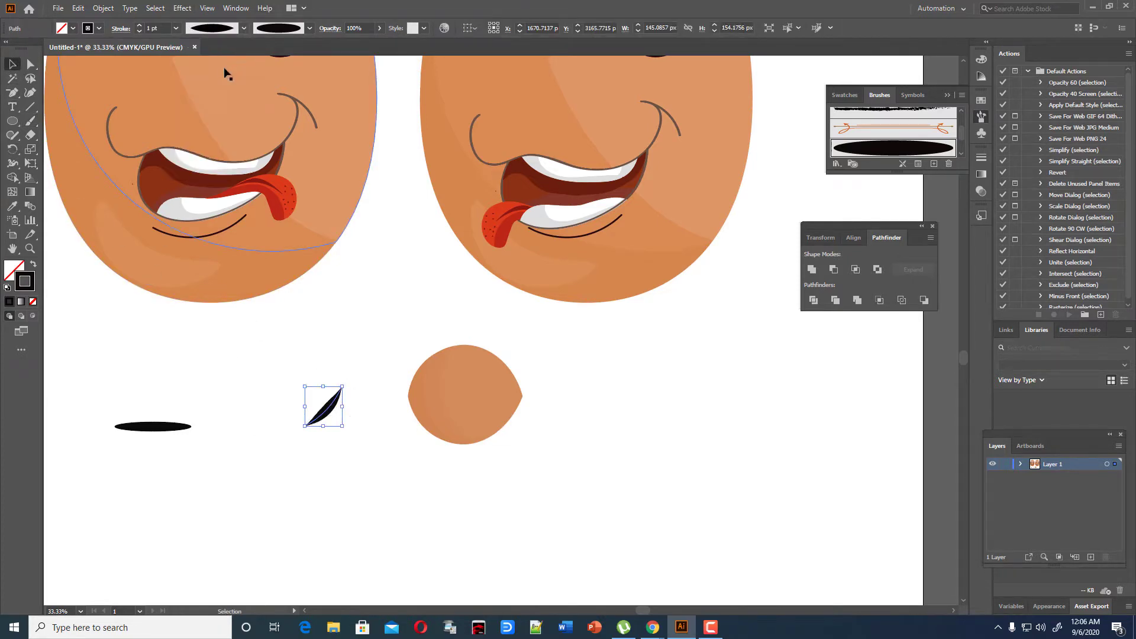
pyautogui.click(352, 342)
pyautogui.moveTo(329, 413); pyautogui.dragTo(246, 392)
pyautogui.click(286, 388)
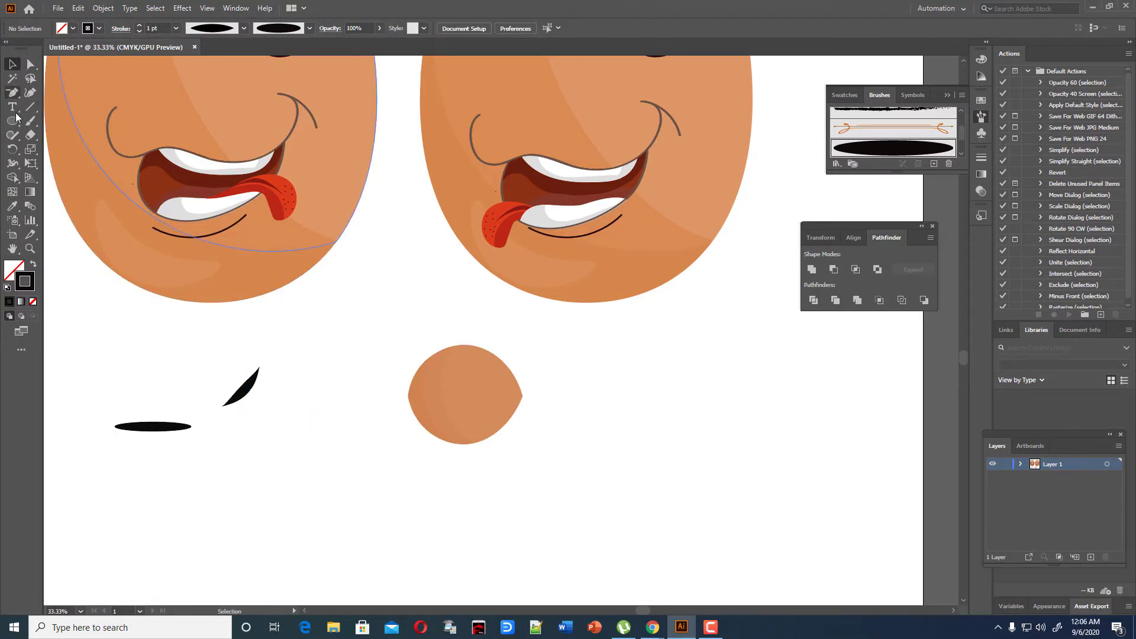
# Step: Paint seven short curved tapered lashes along the eyelid's lower edge, four on its left half and three on its right
pyautogui.click(31, 121)
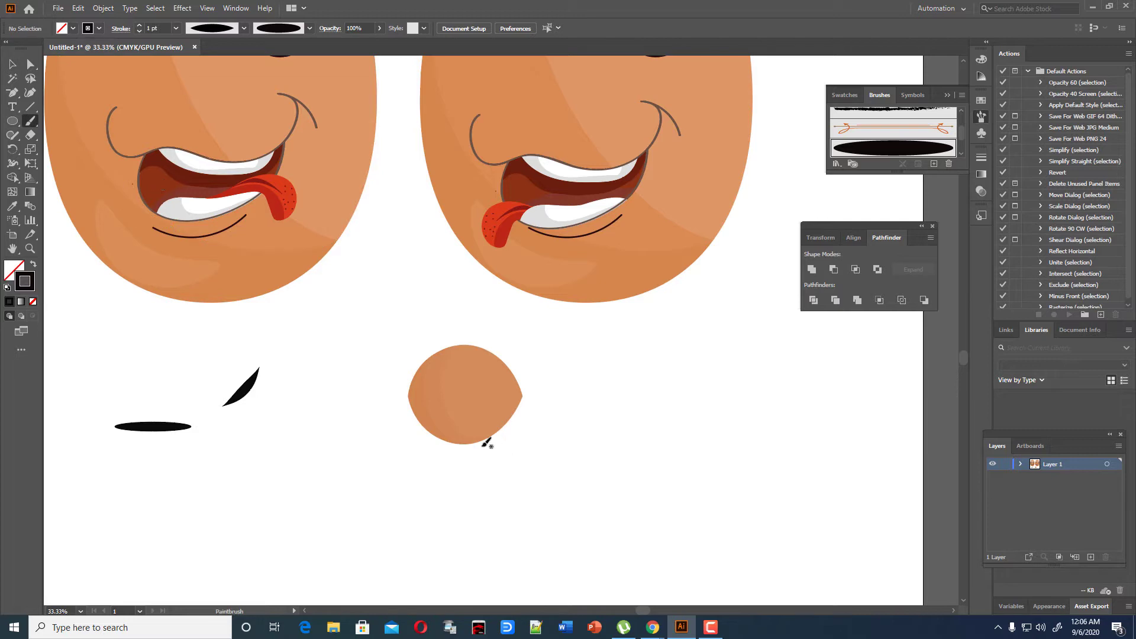
pyautogui.moveTo(414, 394)
pyautogui.mouseDown()
pyautogui.moveTo(393, 408)
pyautogui.moveTo(390, 434)
pyautogui.moveTo(447, 459)
pyautogui.mouseUp()
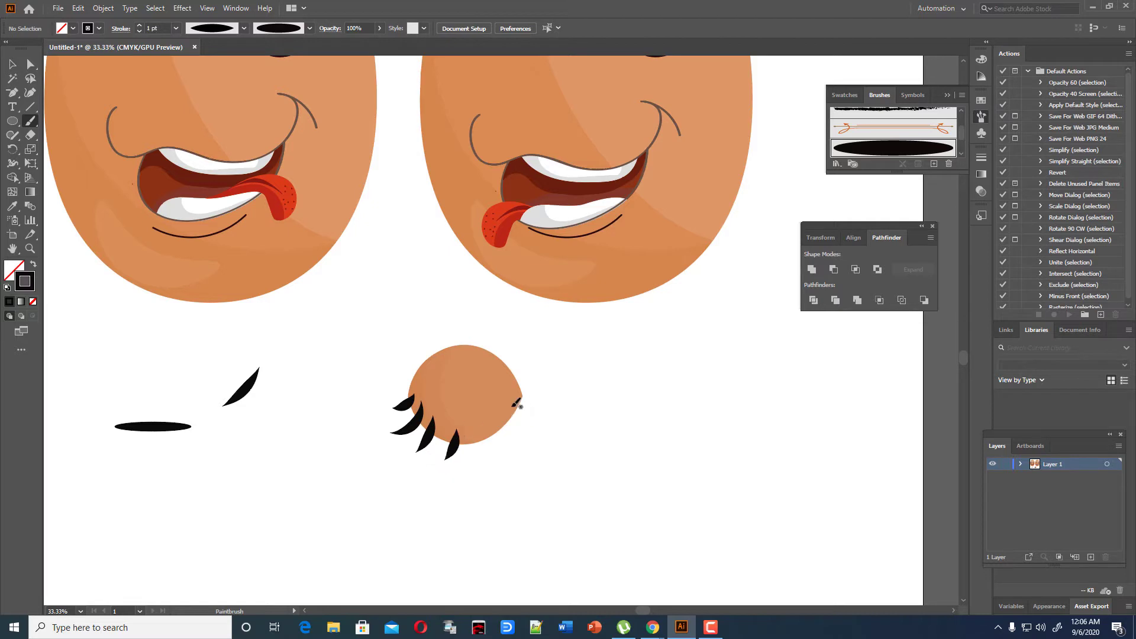
pyautogui.moveTo(512, 406)
pyautogui.mouseDown()
pyautogui.moveTo(548, 423)
pyautogui.moveTo(494, 454)
pyautogui.mouseUp()
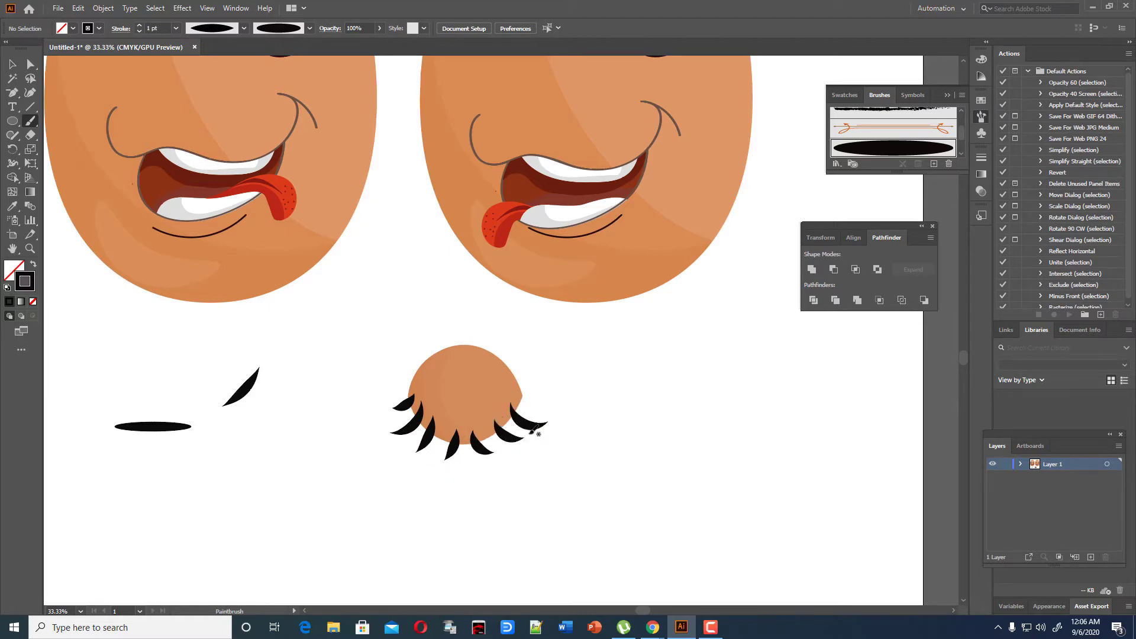
# Step: Group the eyelid's base and shading shapes and bring the group in front of the lashes
pyautogui.press('v')
pyautogui.click(467, 372)
pyautogui.press('a')
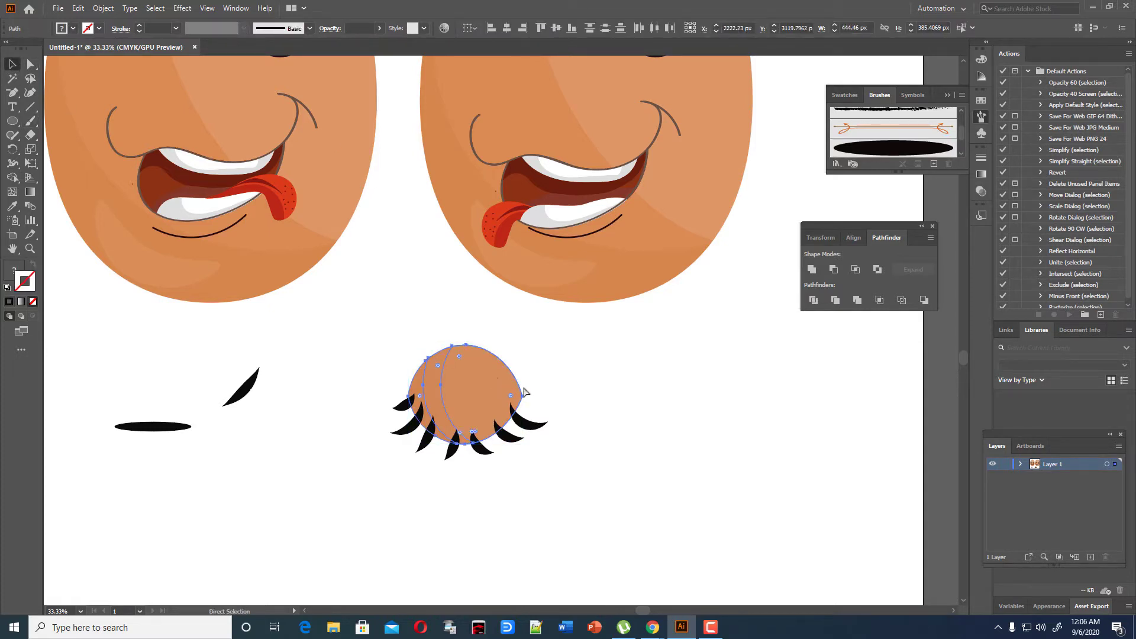
pyautogui.hotkey('ctrl', 'g')
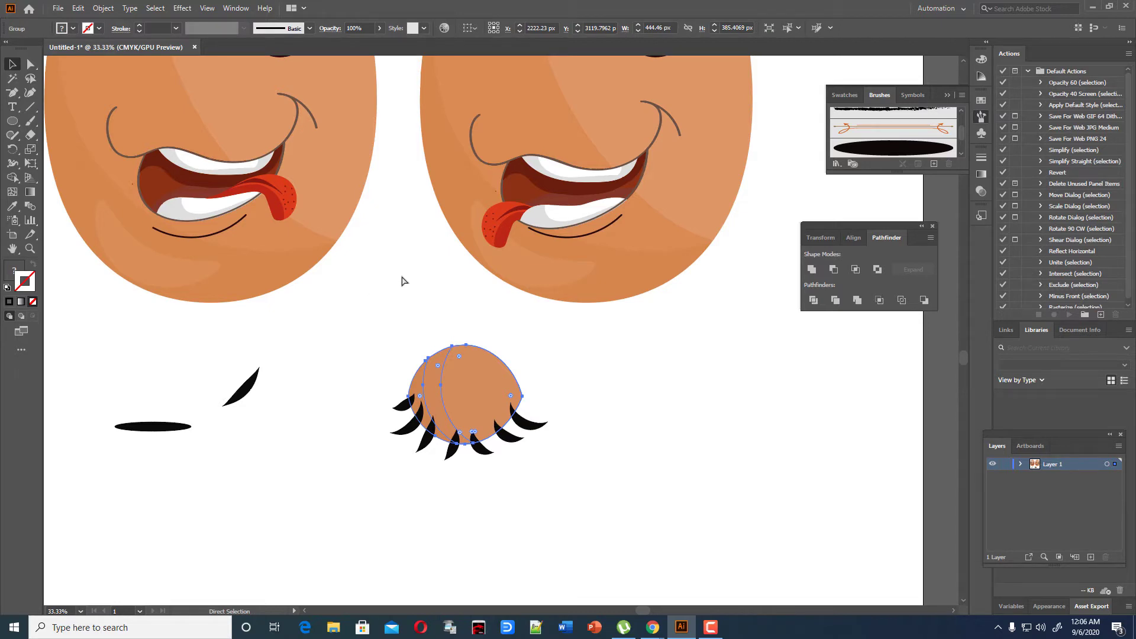
pyautogui.press('v')
pyautogui.press('ctrl')
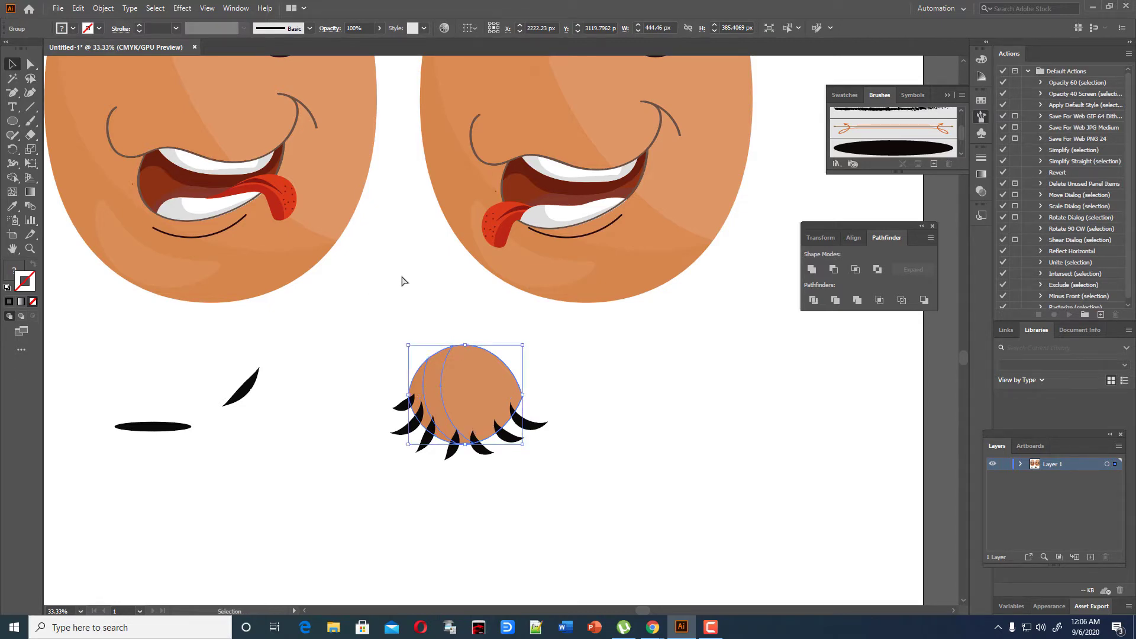
pyautogui.press('ctrl')
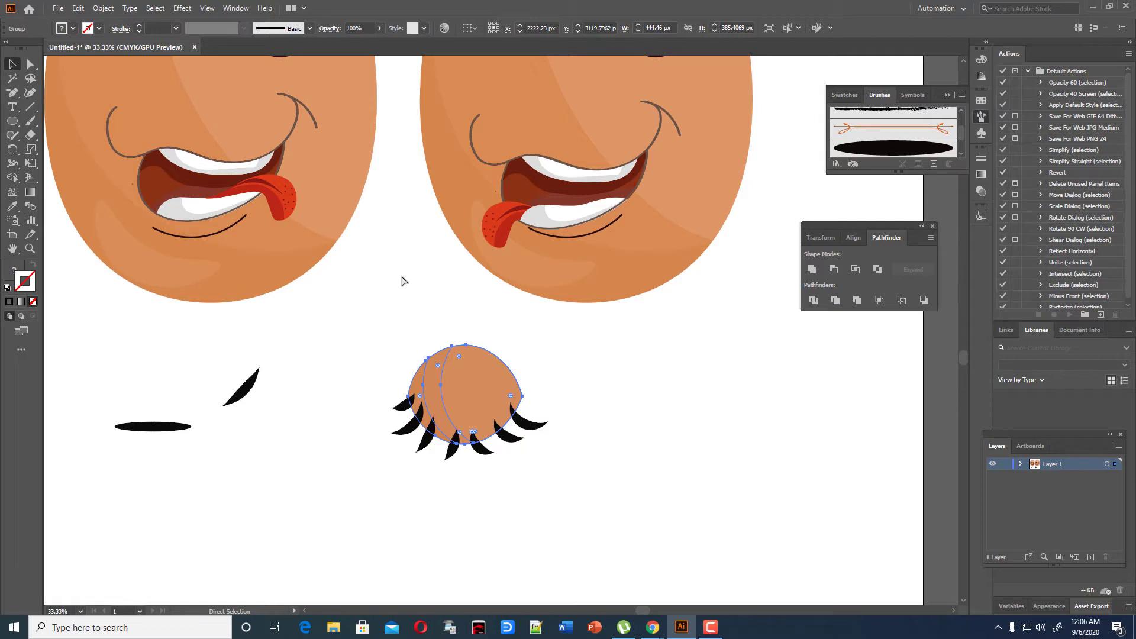
pyautogui.press('ctrl')
pyautogui.hotkey('ctrl', 'shift', ']')
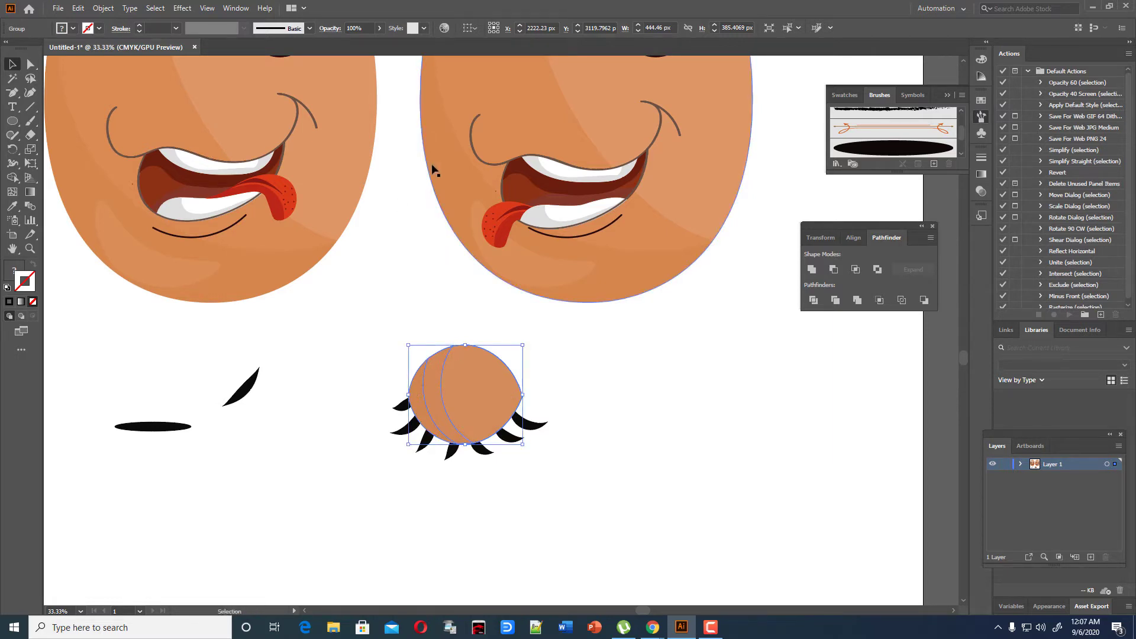
# Step: Select the eyelid together with all its lashes and group them
pyautogui.click(587, 423)
pyautogui.scroll(1, 382, 469)
pyautogui.moveTo(373, 406); pyautogui.dragTo(573, 520)
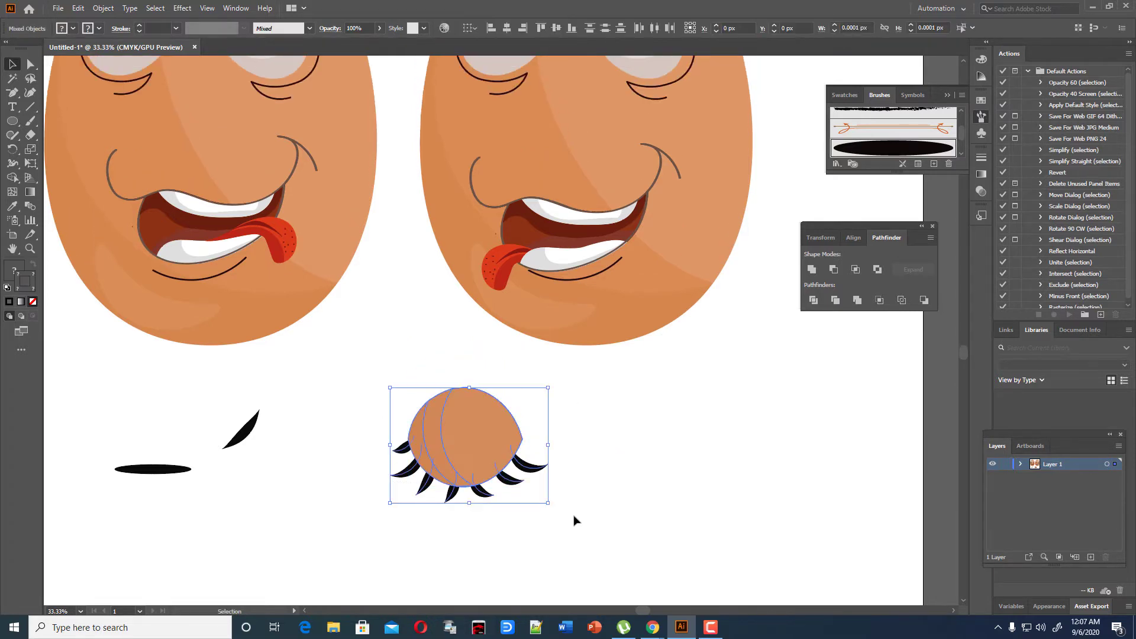
pyautogui.scroll(3, 573, 520)
pyautogui.press('ctrl')
pyautogui.press('v')
pyautogui.scroll(-1, 574, 515)
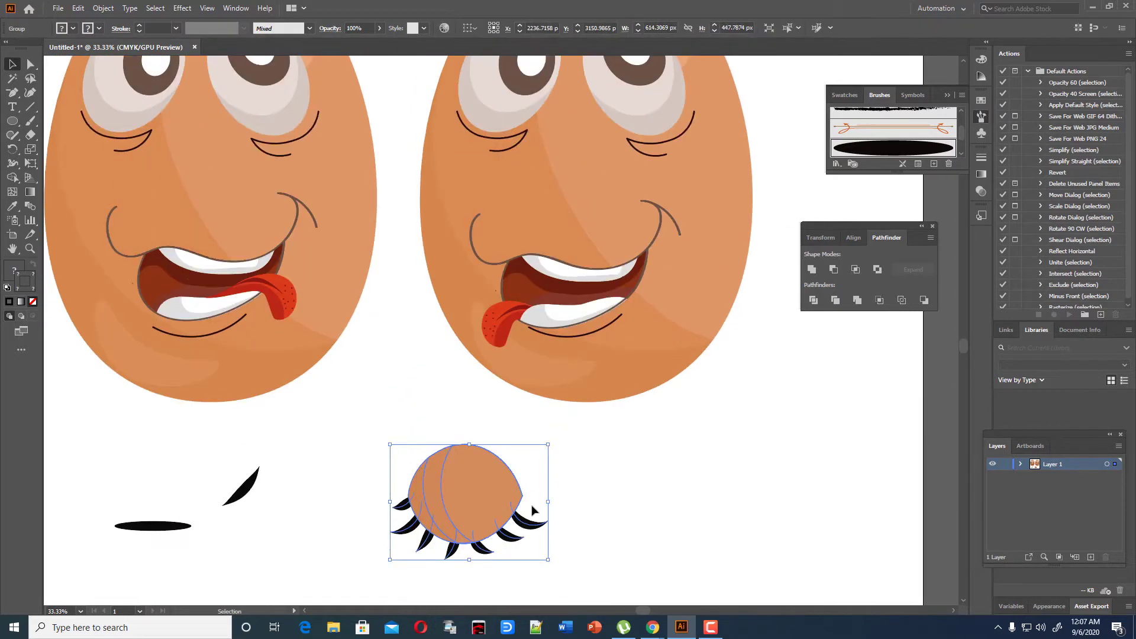
# Step: Move the lashed eyelid group over the upper part of the duplicate egg's left eye
pyautogui.moveTo(473, 509); pyautogui.dragTo(545, 135)
pyautogui.scroll(1, 516, 128)
pyautogui.click(755, 159)
pyautogui.scroll(2, 755, 158)
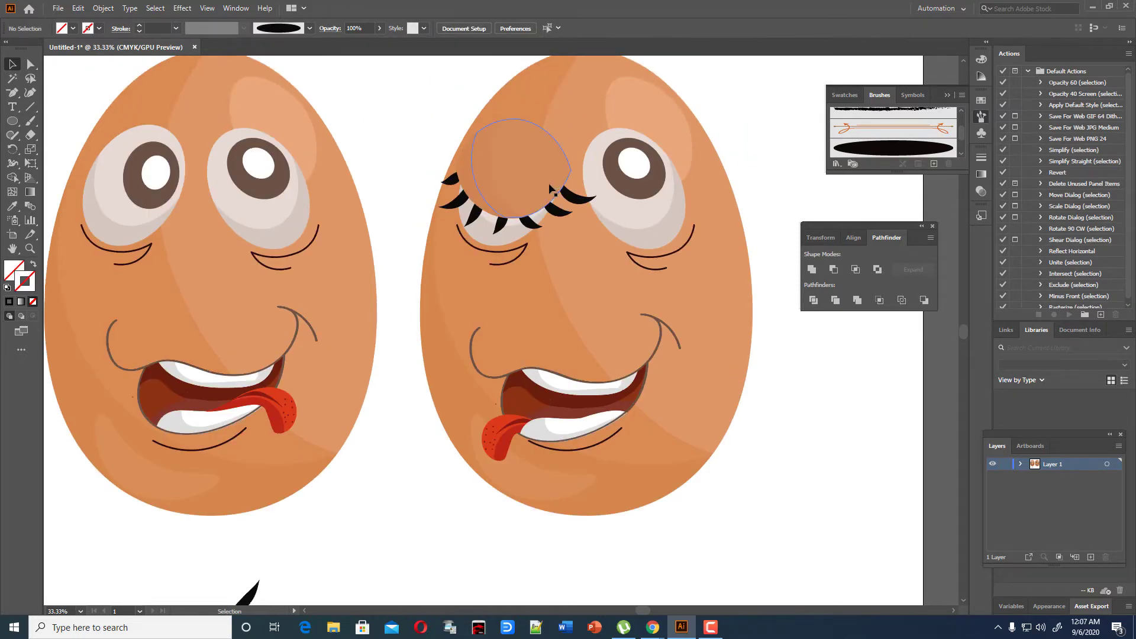
# Step: Scale the lashed eyelid down to about 591 by 431 px and nudge it slightly upward on the eye
pyautogui.moveTo(550, 188); pyautogui.dragTo(553, 177)
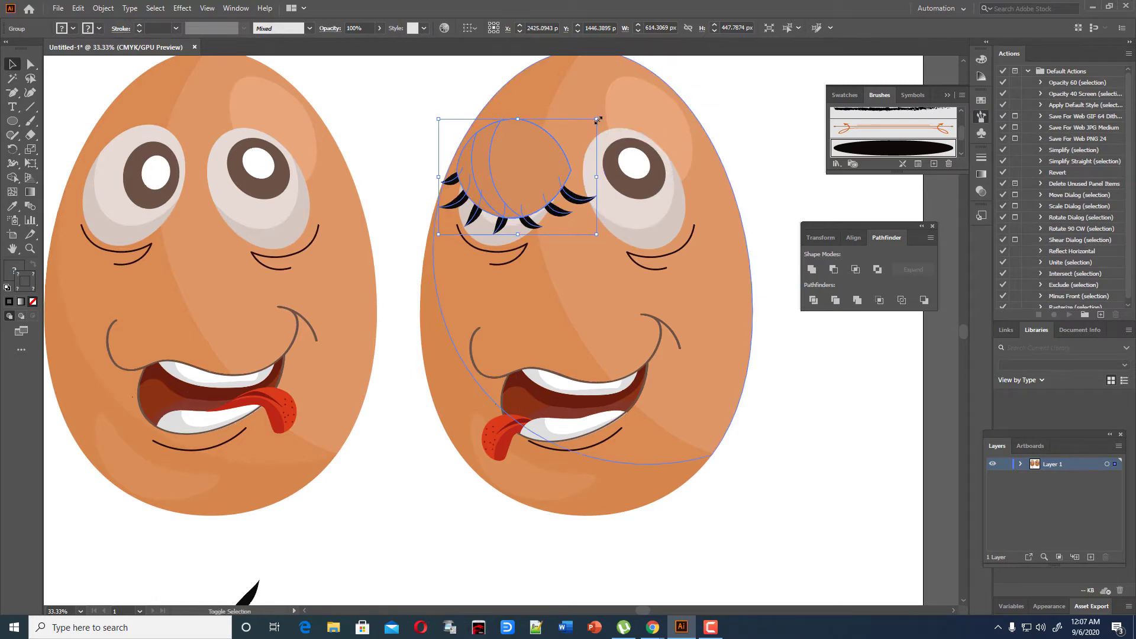
pyautogui.moveTo(597, 119); pyautogui.dragTo(596, 123)
pyautogui.moveTo(547, 170); pyautogui.dragTo(548, 166)
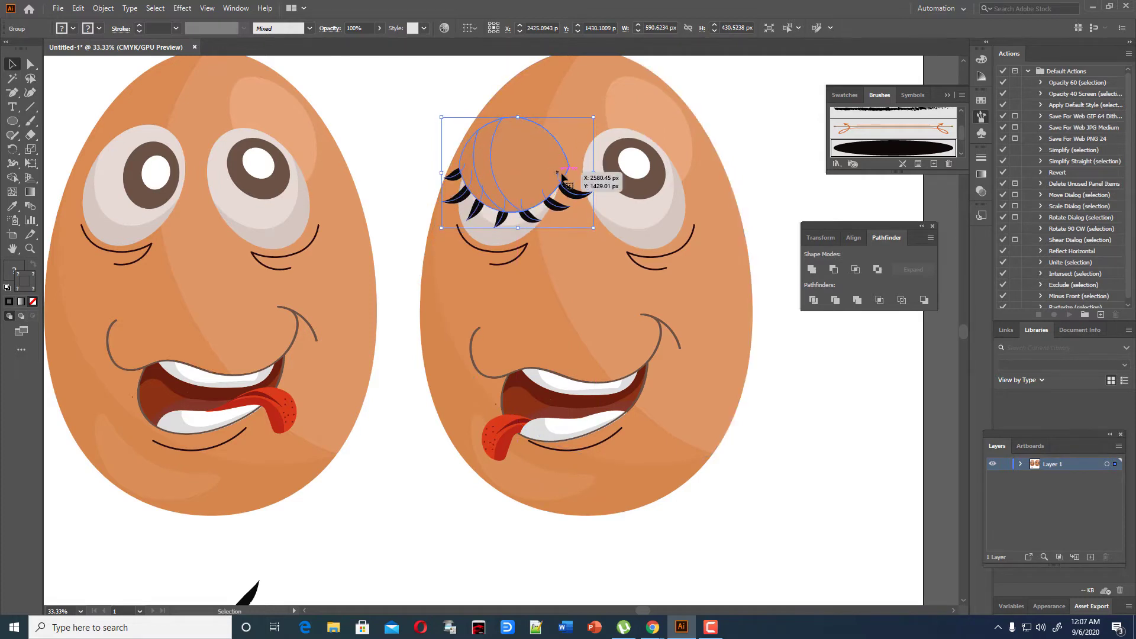
pyautogui.click(752, 160)
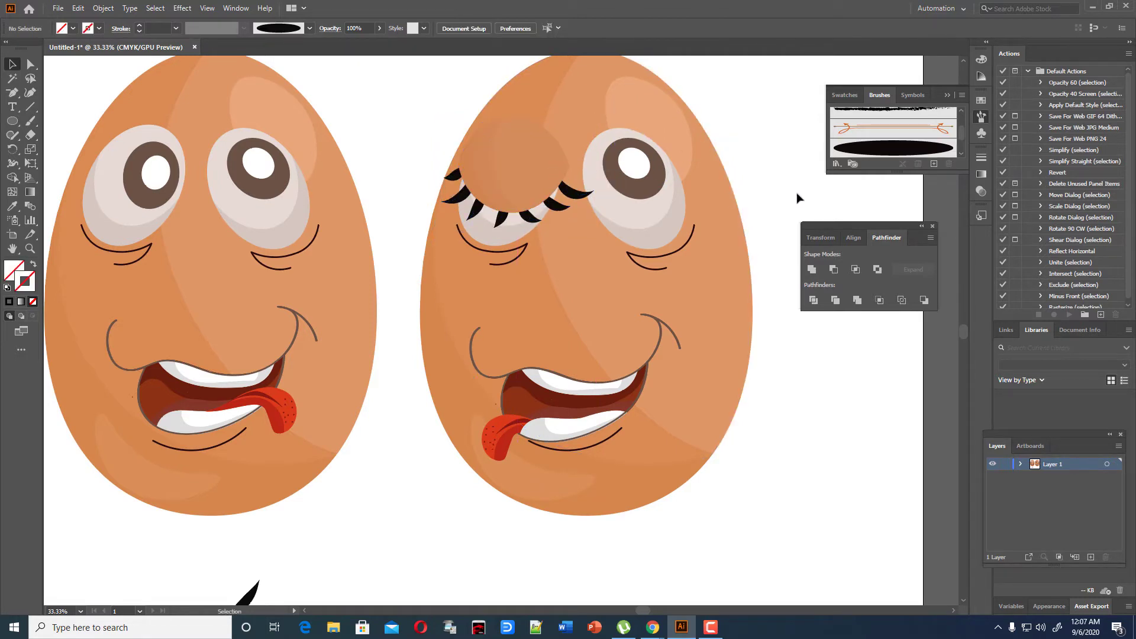
# Step: Paint a fan of black lashes above the duplicate egg's right eye with the Paintbrush, using a 1 pt stroke and a double-tapered width profile
pyautogui.click(9, 302)
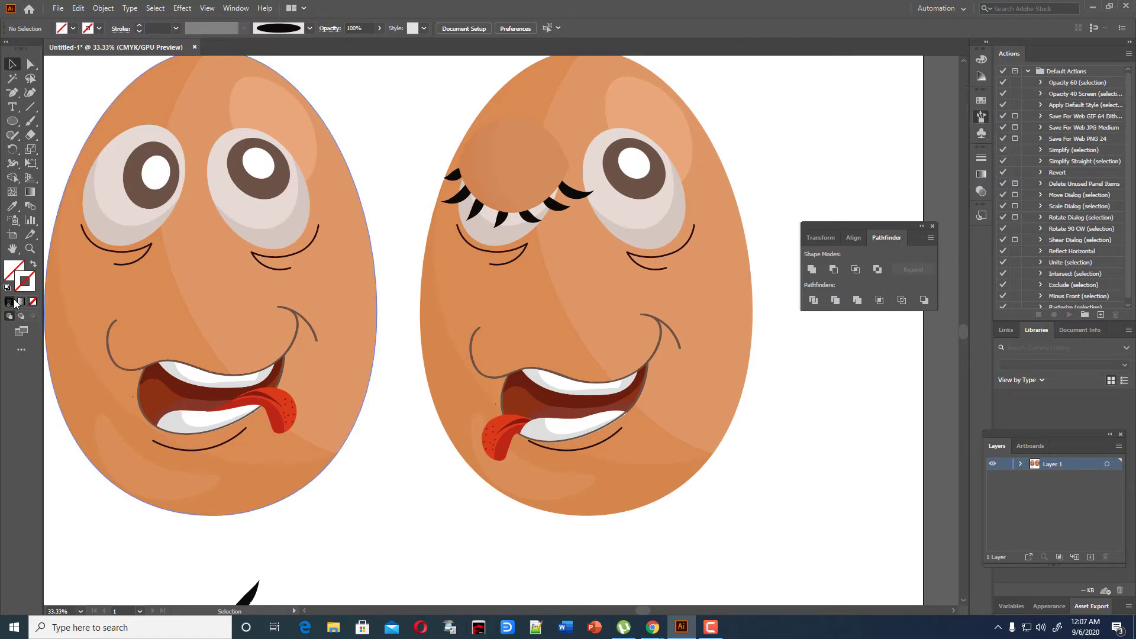
pyautogui.click(31, 121)
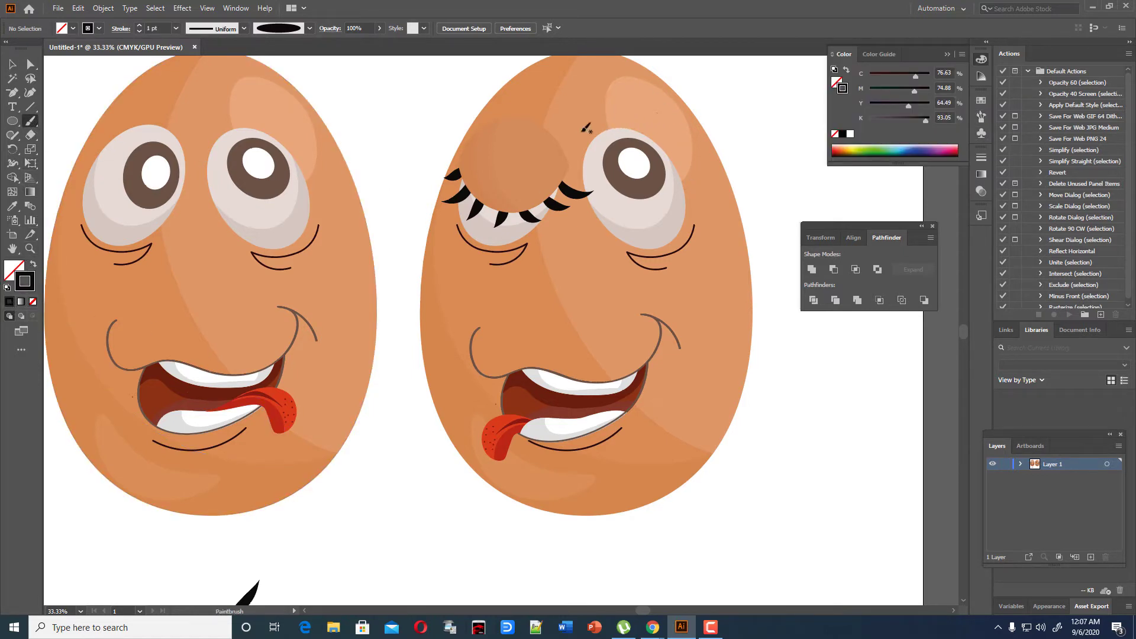
pyautogui.moveTo(581, 159); pyautogui.dragTo(567, 140)
pyautogui.hotkey('ctrl', 'z')
pyautogui.click(243, 30)
pyautogui.click(230, 59)
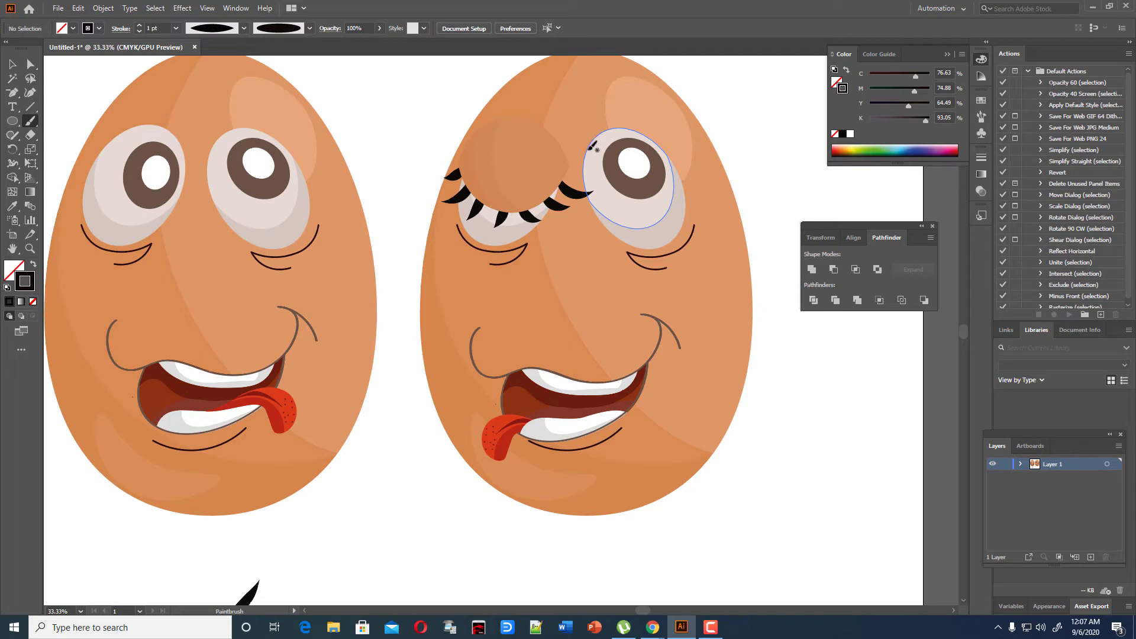
pyautogui.moveTo(586, 148)
pyautogui.mouseDown()
pyautogui.moveTo(572, 133)
pyautogui.moveTo(595, 98)
pyautogui.moveTo(638, 96)
pyautogui.moveTo(658, 118)
pyautogui.moveTo(681, 117)
pyautogui.mouseUp()
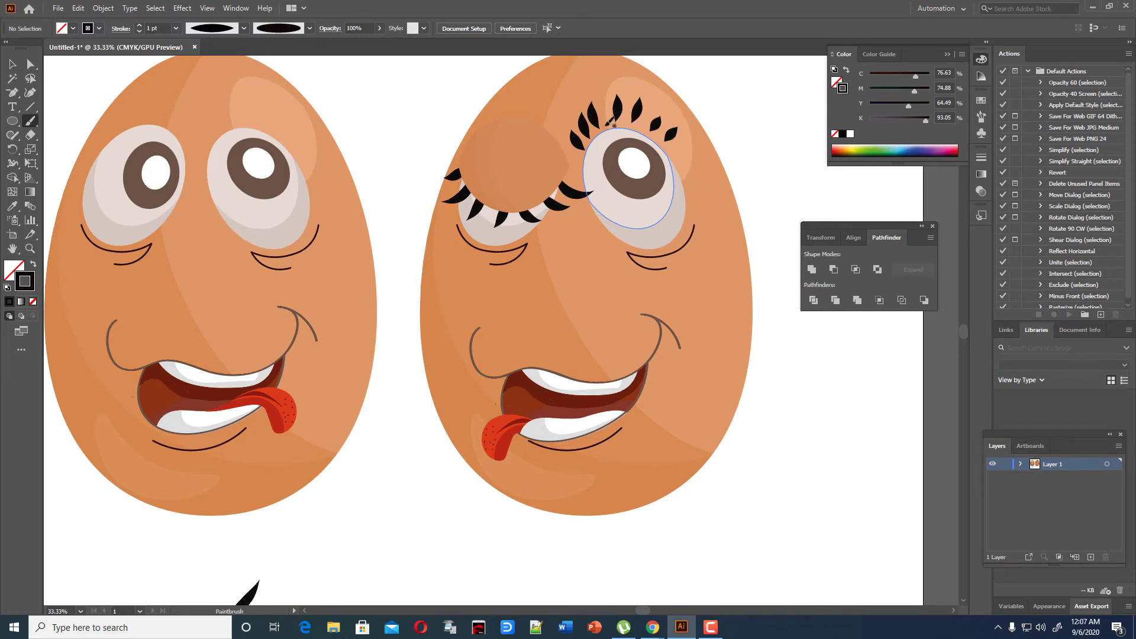
pyautogui.moveTo(608, 124); pyautogui.dragTo(598, 87)
pyautogui.scroll(-2, 335, 252)
pyautogui.scroll(3, 347, 271)
# Step: Delete the leftover black ellipse and the spare curved lash lying below the egg characters
pyautogui.click(14, 64)
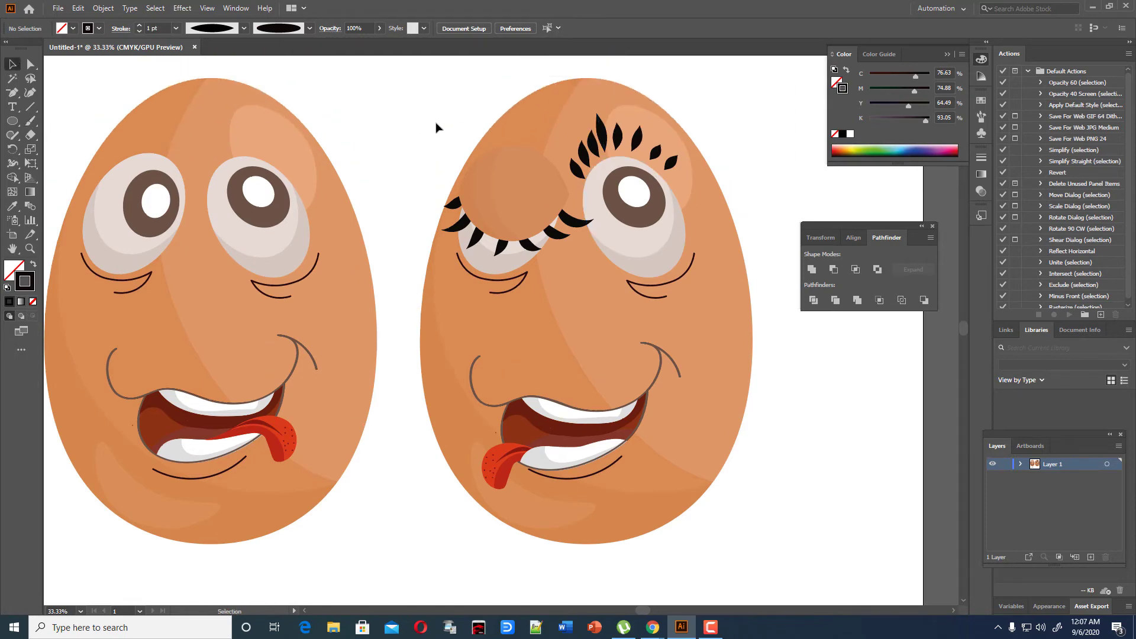
pyautogui.scroll(-3, 440, 137)
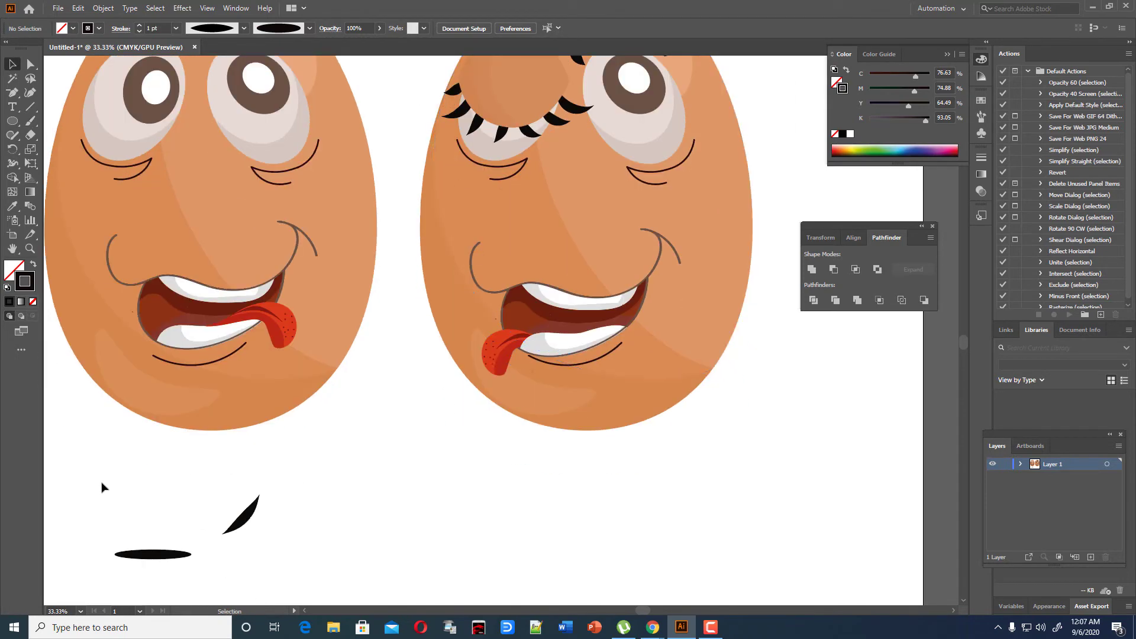
pyautogui.moveTo(102, 486); pyautogui.dragTo(465, 595)
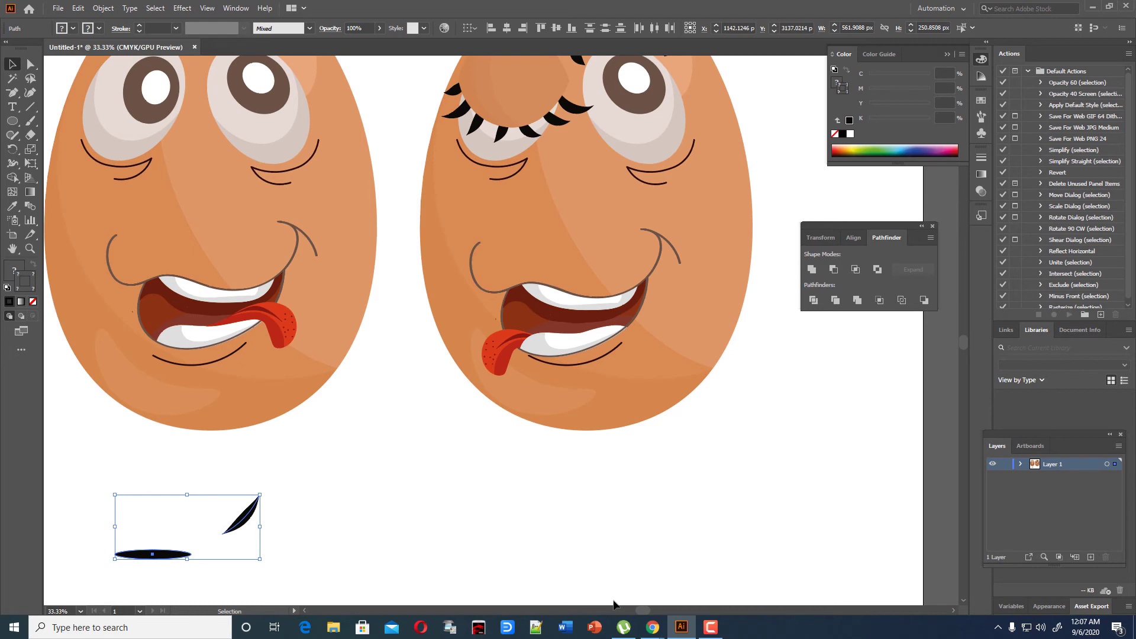
pyautogui.press('Delete')
pyautogui.hotkey('ctrl', '-')
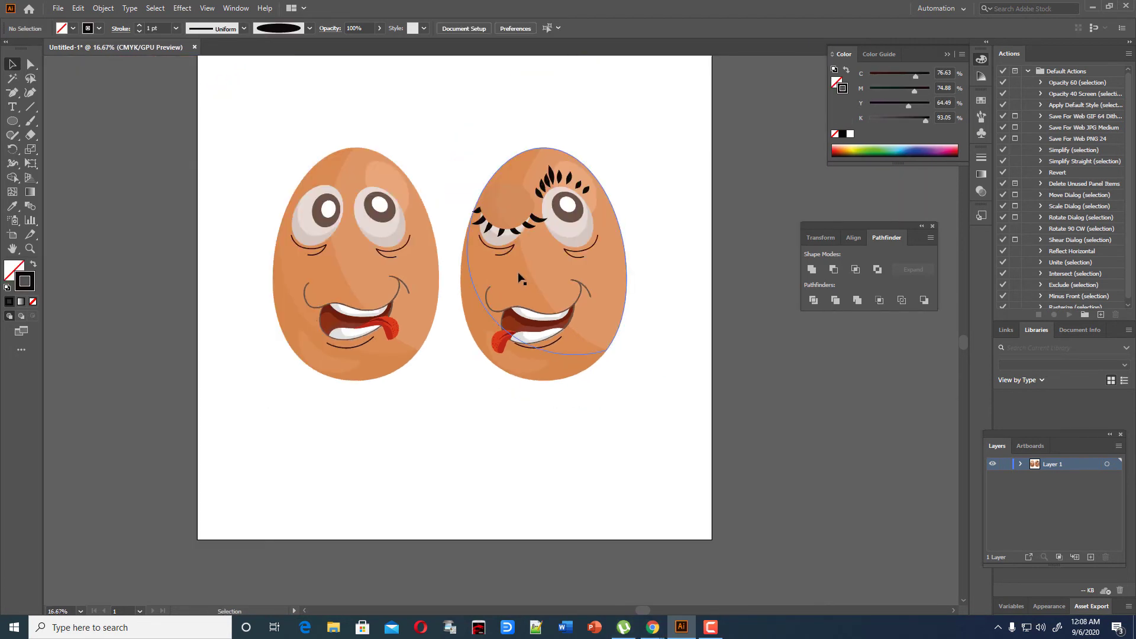
pyautogui.hotkey('ctrl', 'a')
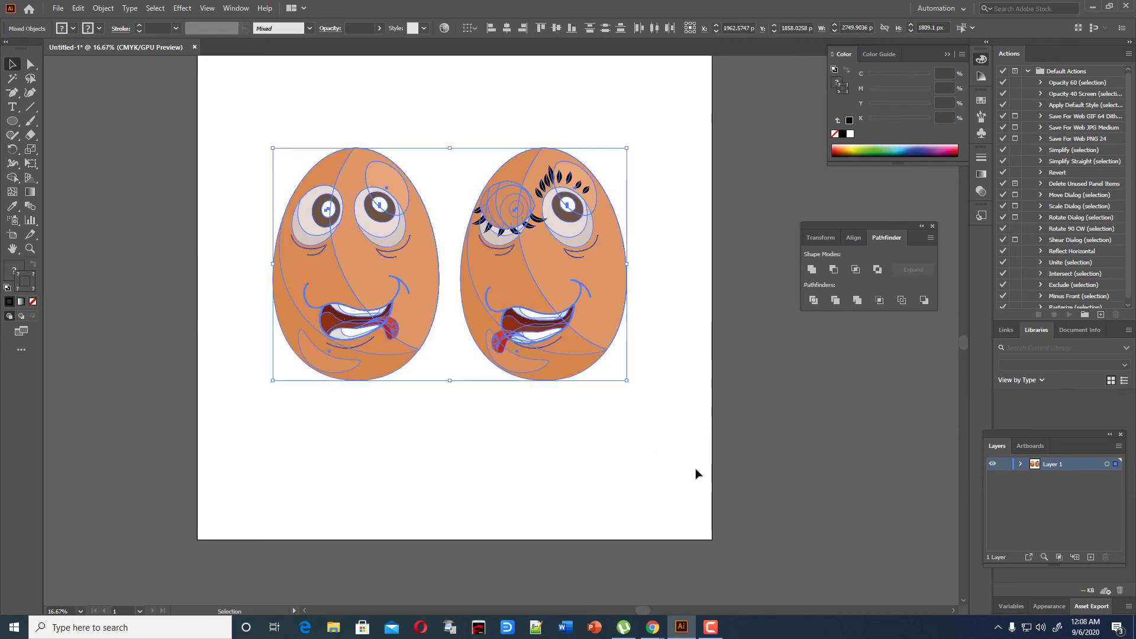
pyautogui.click(581, 454)
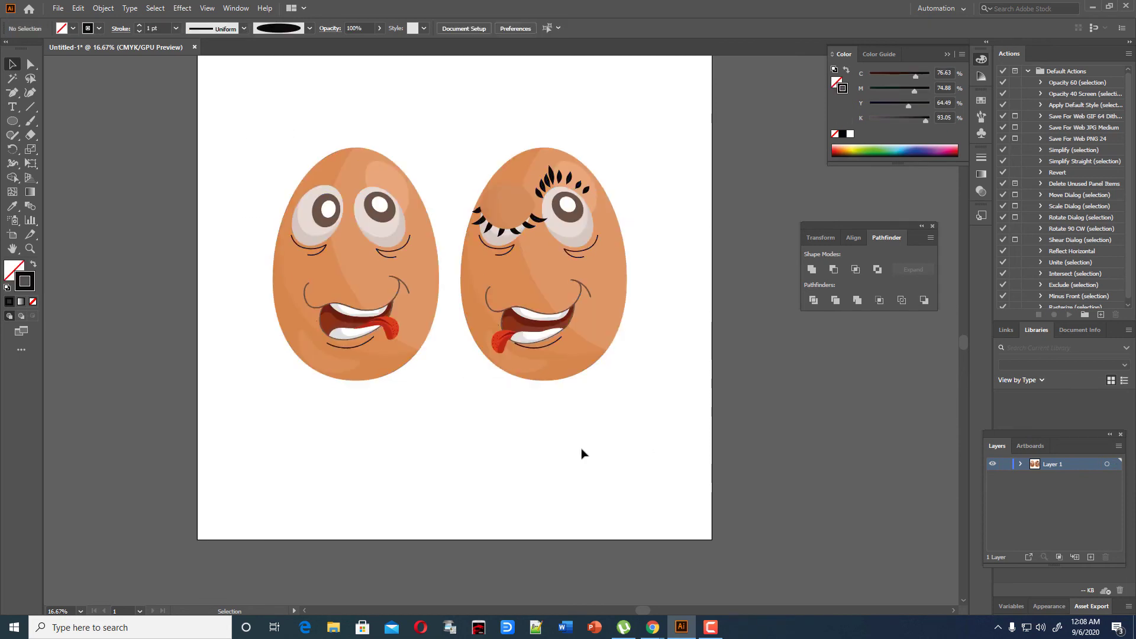